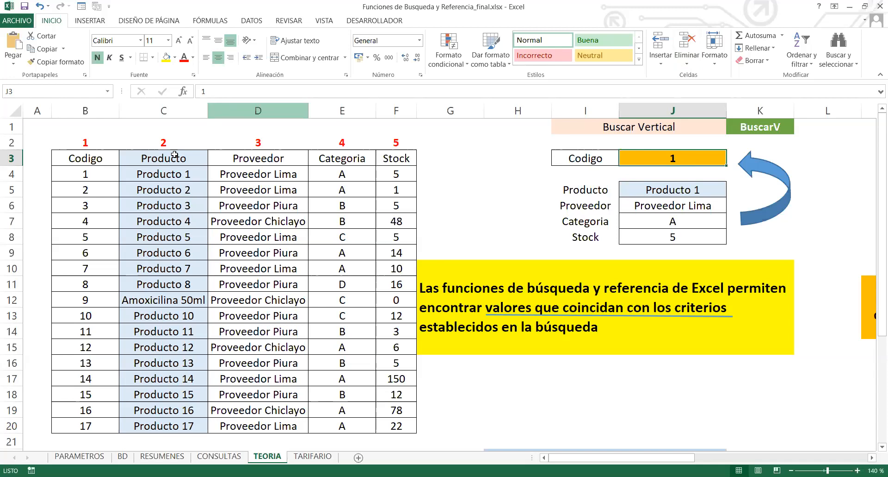
# Examine the product table's Codigo, Producto, Proveedor, Categoria and Stock columns and the records they hold.
pyautogui.moveTo(102, 162); pyautogui.dragTo(384, 363)
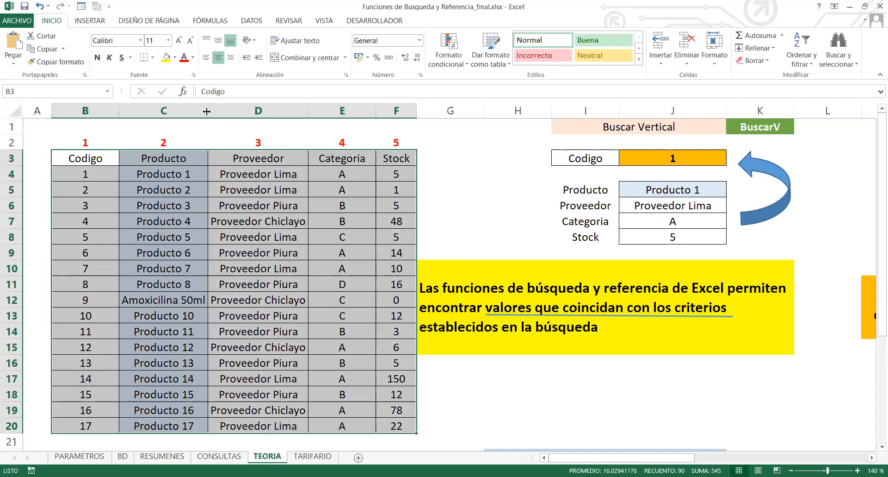
pyautogui.moveTo(85, 174); pyautogui.dragTo(378, 367)
pyautogui.click(113, 200)
pyautogui.moveTo(107, 172); pyautogui.dragTo(105, 426)
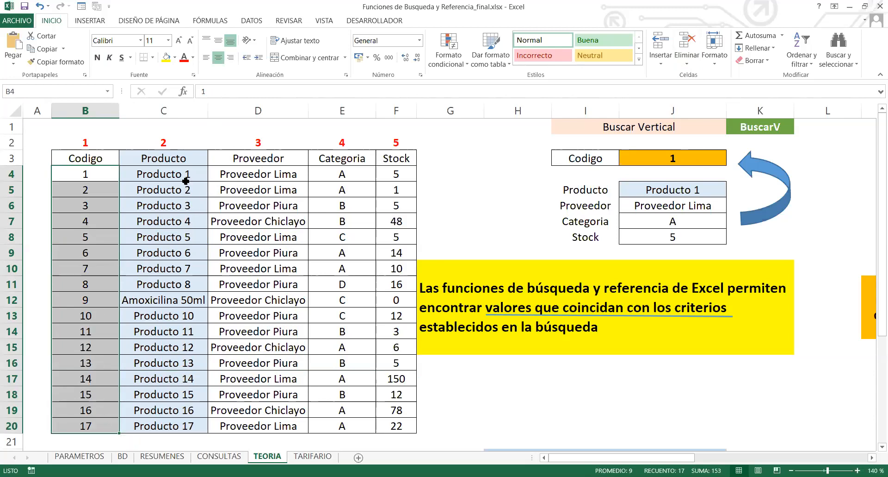
pyautogui.moveTo(185, 178); pyautogui.dragTo(188, 425)
pyautogui.moveTo(262, 174); pyautogui.dragTo(263, 364)
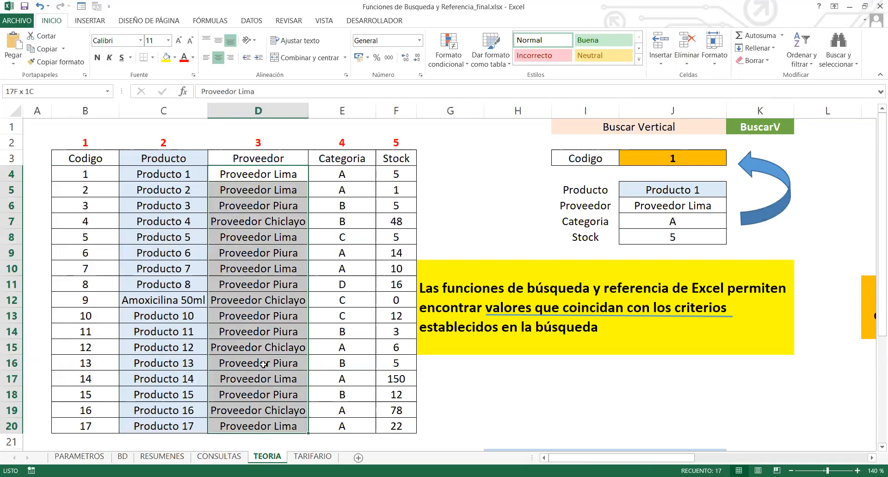
pyautogui.moveTo(352, 174); pyautogui.dragTo(356, 423)
pyautogui.moveTo(397, 176); pyautogui.dragTo(423, 438)
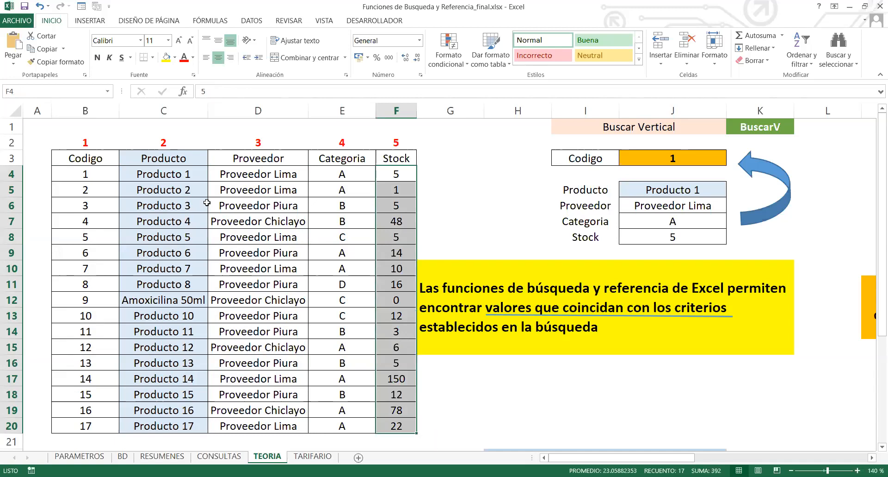
pyautogui.moveTo(79, 173); pyautogui.dragTo(385, 427)
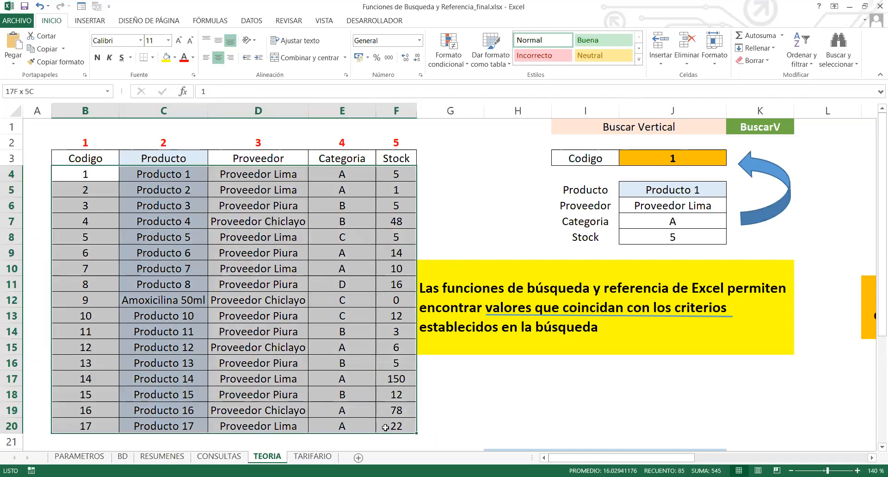
# Look through individual product codes in the Codigo column of the product table.
pyautogui.click(136, 223)
pyautogui.moveTo(109, 253); pyautogui.dragTo(106, 261)
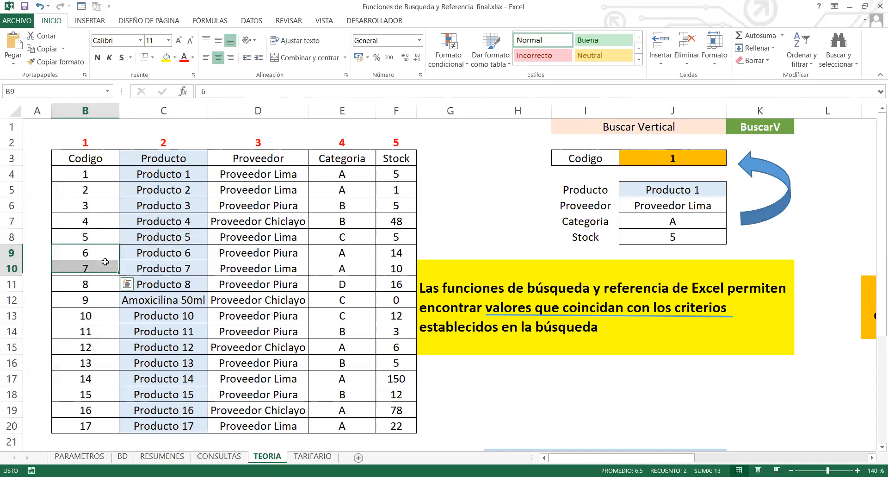
pyautogui.click(40, 347)
pyautogui.click(85, 329)
pyautogui.click(85, 395)
pyautogui.click(85, 424)
pyautogui.click(84, 333)
pyautogui.click(85, 241)
pyautogui.click(97, 186)
pyautogui.click(88, 257)
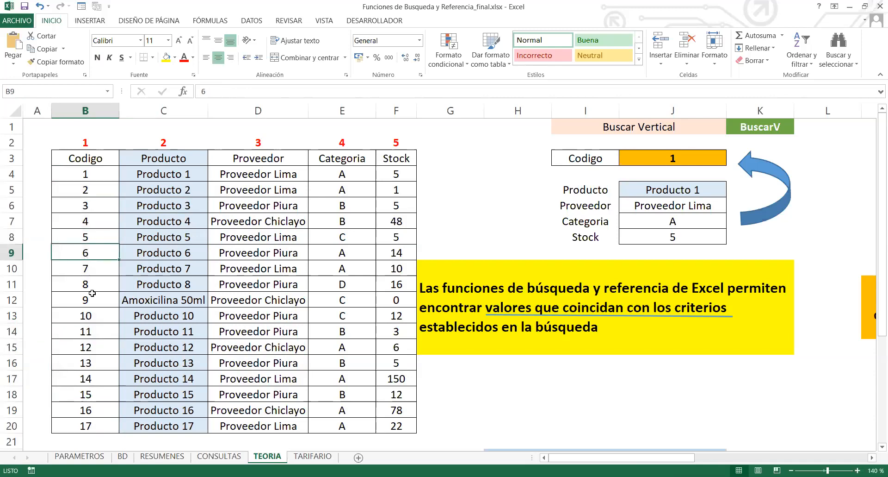
# Fill the row of product code 8 (B11:F11) with the solid theme green.
pyautogui.click(90, 296)
pyautogui.moveTo(82, 284); pyautogui.dragTo(397, 284)
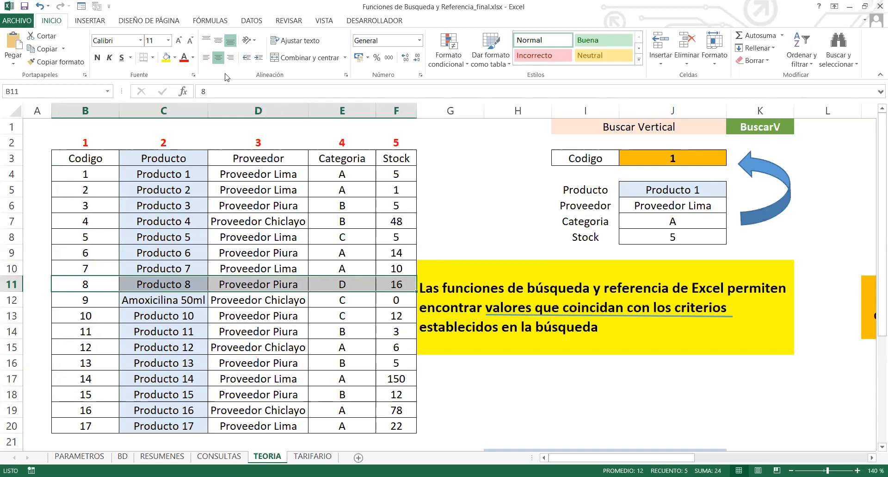
pyautogui.click(175, 59)
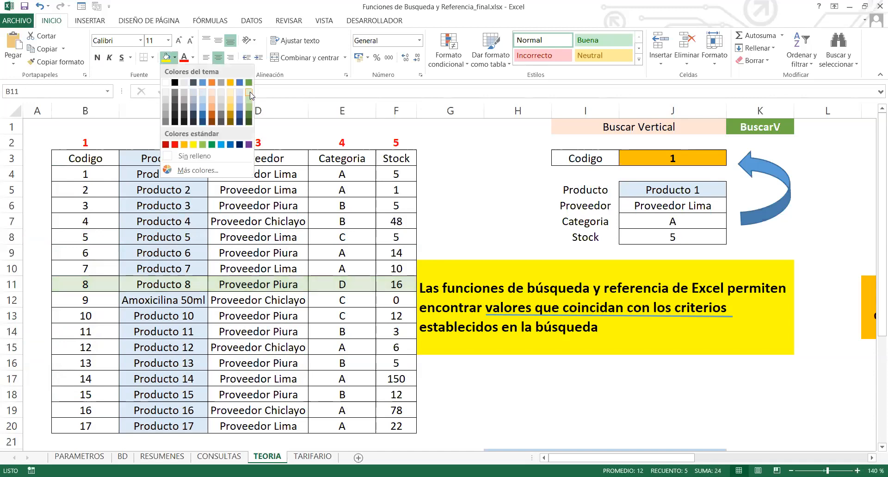
pyautogui.click(250, 82)
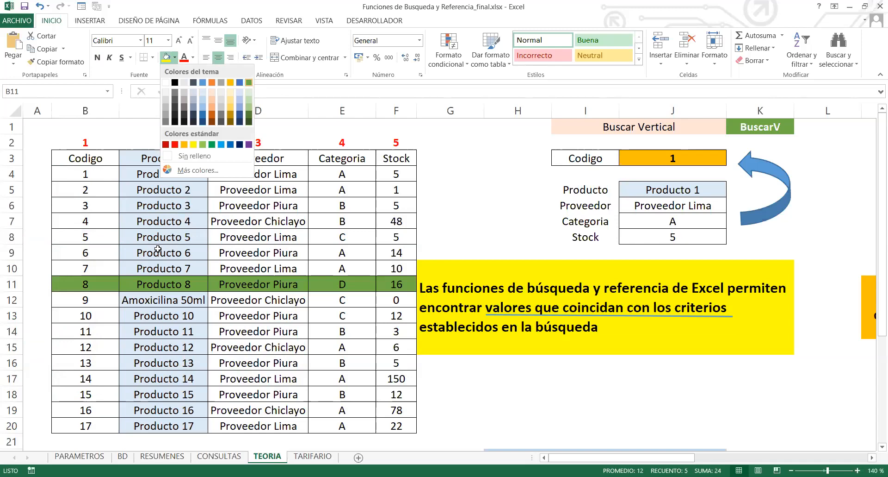
# Give the code 8 cell B11 a thick outside border and make its text red and bold.
pyautogui.click(194, 58)
pyautogui.click(272, 37)
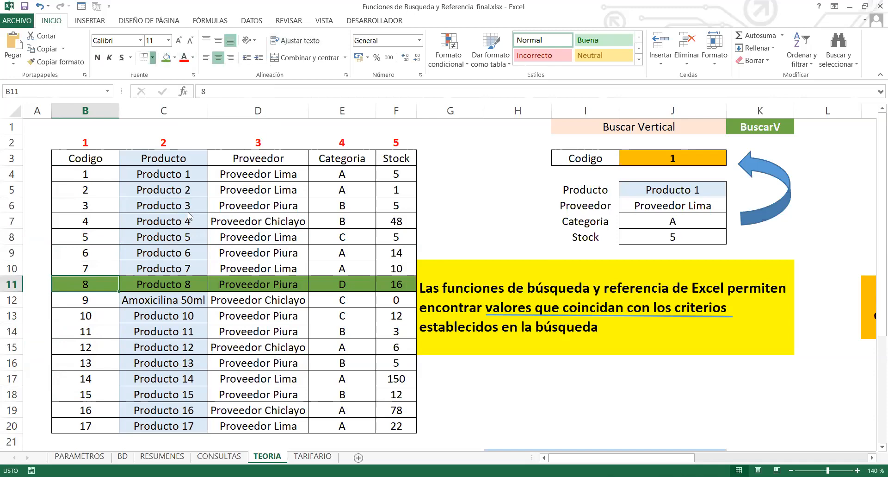
pyautogui.click(153, 57)
pyautogui.click(170, 183)
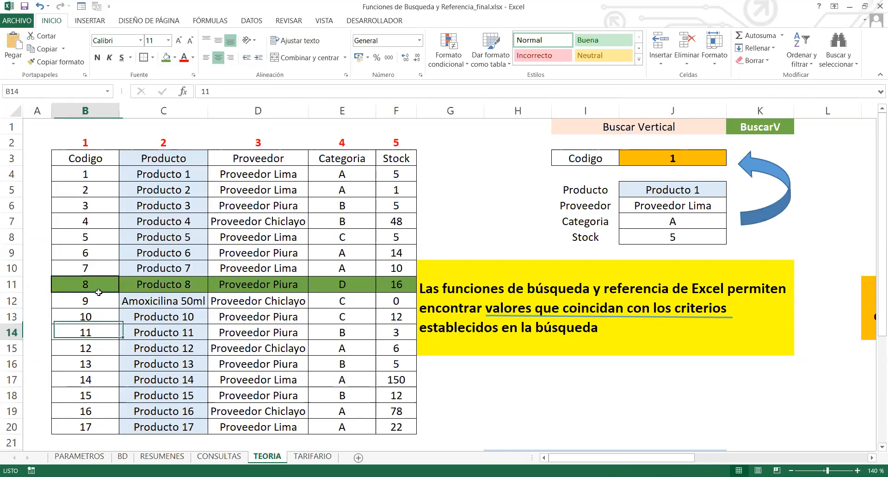
pyautogui.click(193, 57)
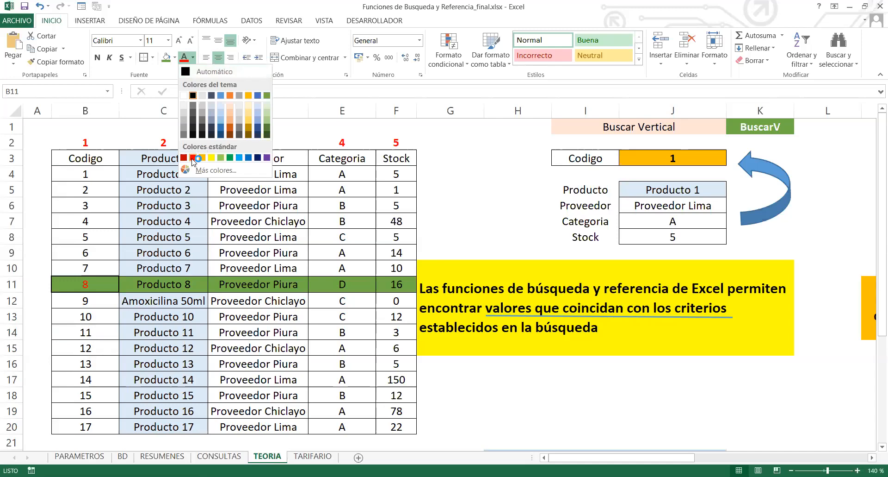
pyautogui.click(192, 158)
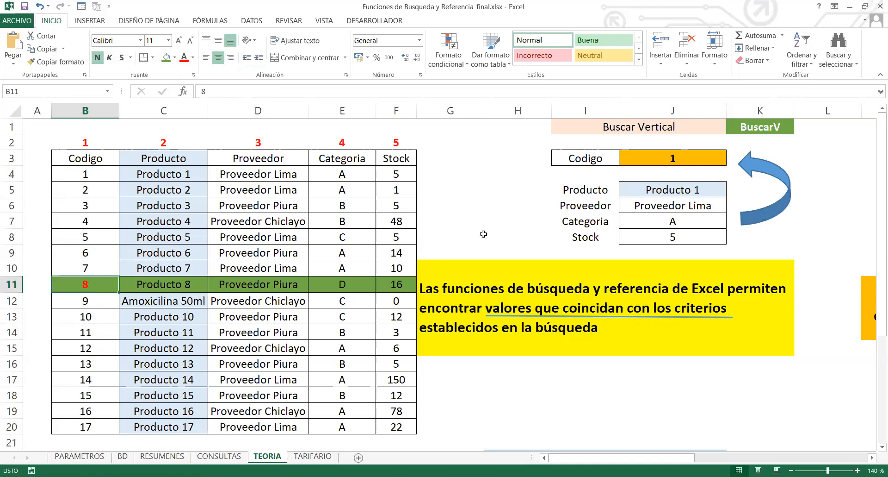
# Examine the search code cell J3 and compare the records belonging to codes 3 and 8 in the product table.
pyautogui.click(98, 221)
pyautogui.click(93, 189)
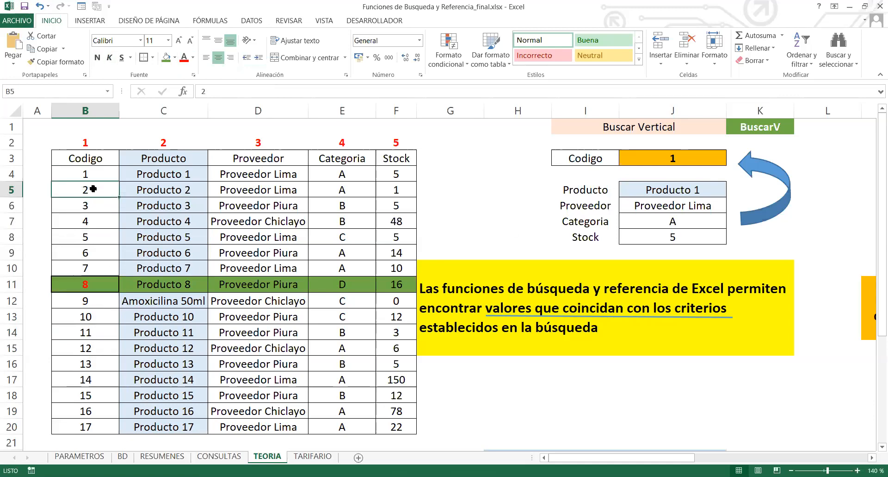
pyautogui.click(641, 154)
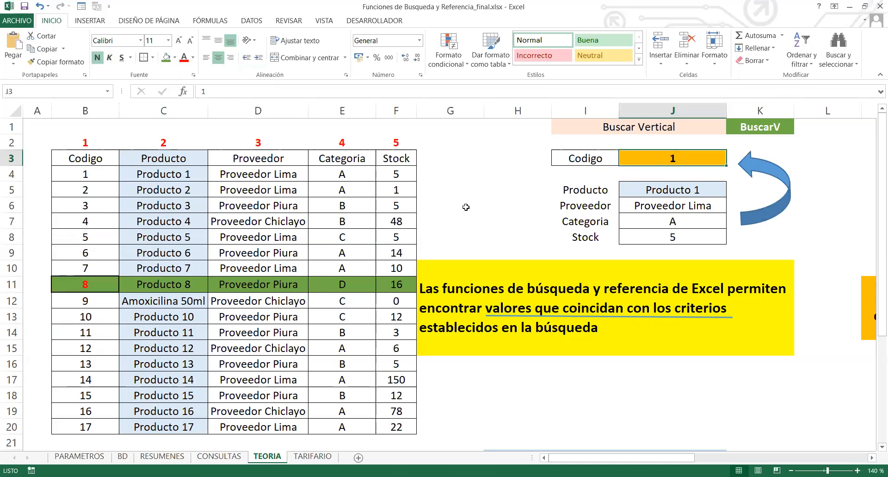
pyautogui.click(75, 186)
pyautogui.click(83, 204)
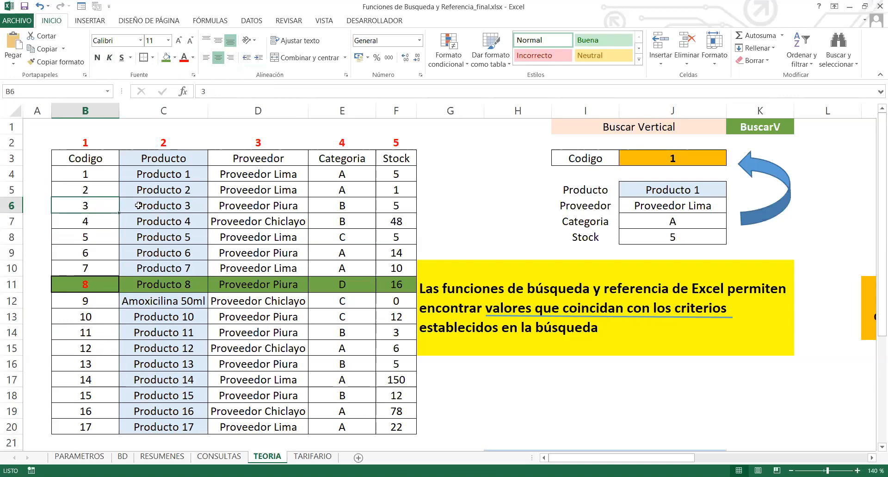
pyautogui.moveTo(132, 205); pyautogui.dragTo(387, 205)
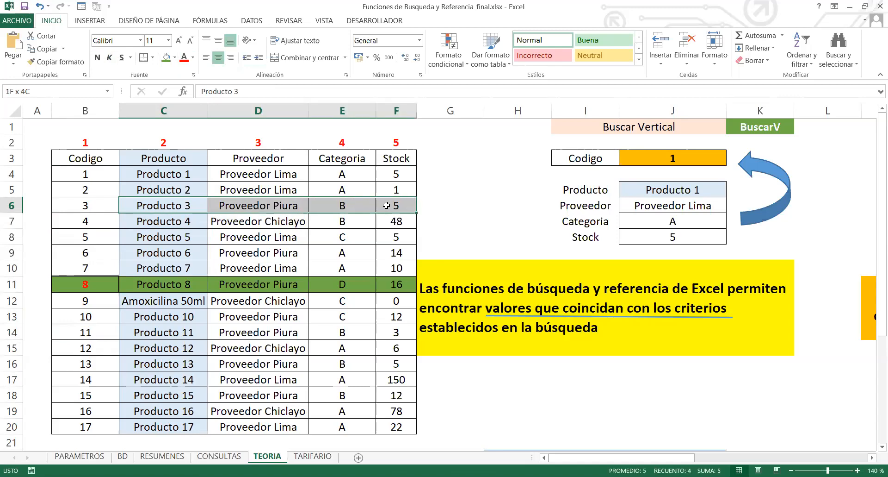
pyautogui.moveTo(387, 205); pyautogui.dragTo(385, 208)
pyautogui.click(92, 306)
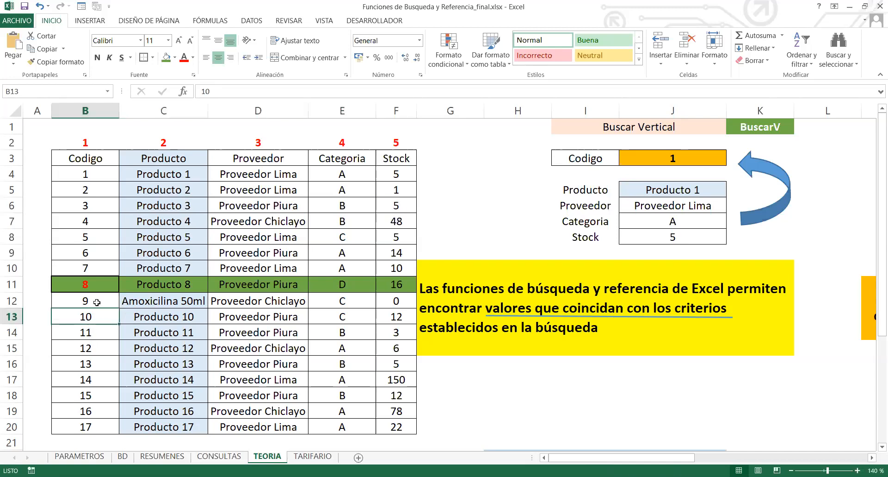
pyautogui.click(95, 289)
pyautogui.moveTo(144, 284); pyautogui.dragTo(405, 288)
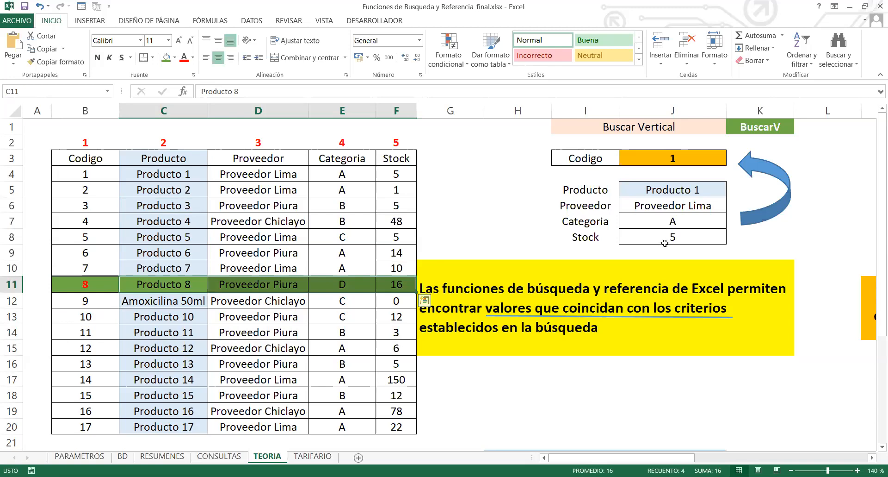
# Examine the whole product table and the Buscar Vertical form's Codigo, Producto, Proveedor, Categoria and Stock fields.
pyautogui.moveTo(86, 159); pyautogui.dragTo(405, 428)
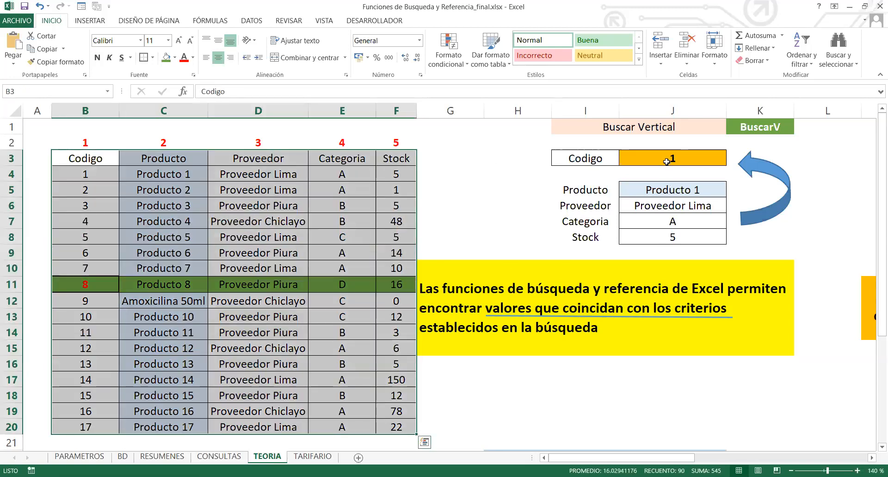
pyautogui.click(678, 156)
pyautogui.moveTo(590, 192); pyautogui.dragTo(648, 224)
pyautogui.click(587, 189)
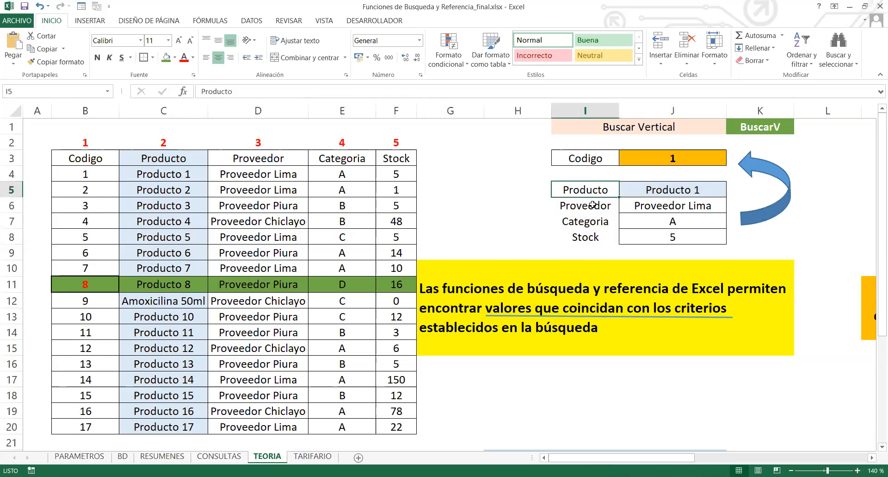
pyautogui.click(590, 205)
pyautogui.click(597, 221)
pyautogui.click(602, 238)
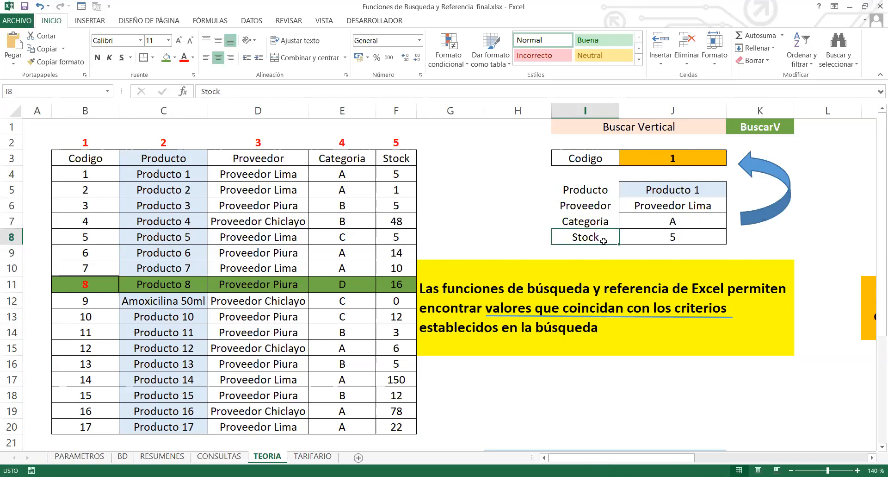
pyautogui.click(649, 162)
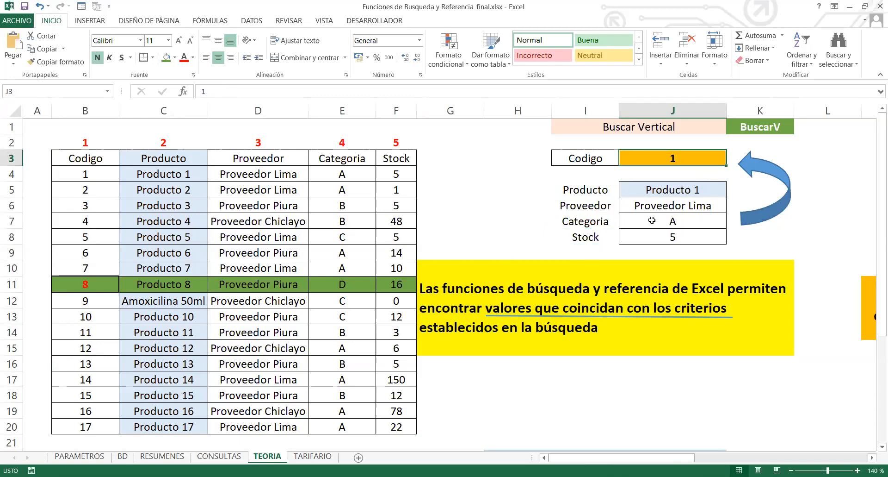
pyautogui.click(104, 278)
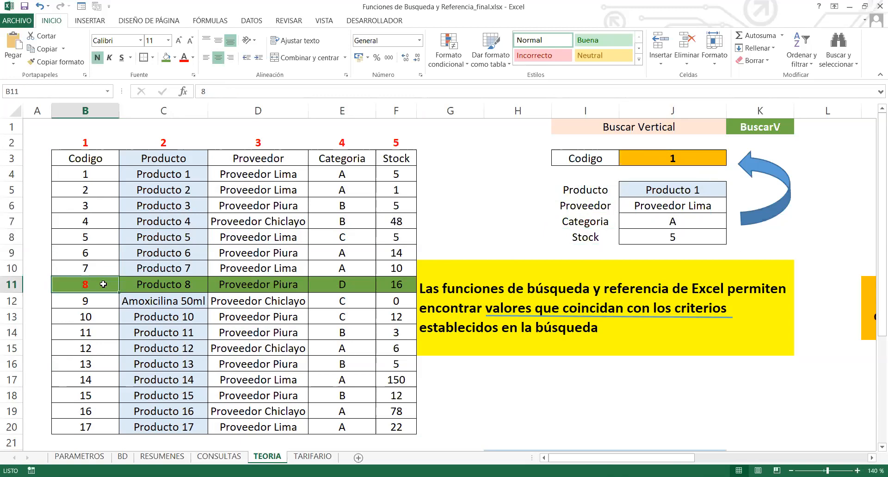
# Set the Buscar Vertical form's Codigo in J3 to 8 and save the workbook.
pyautogui.click(660, 157)
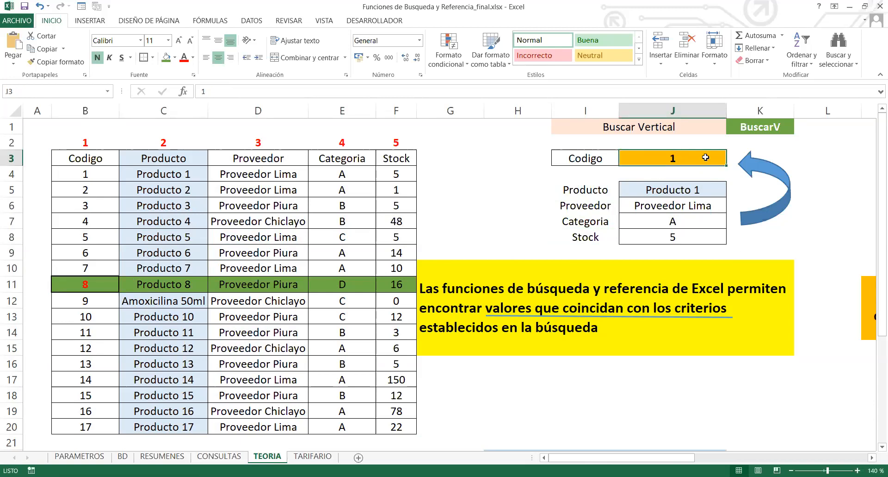
pyautogui.write('8')
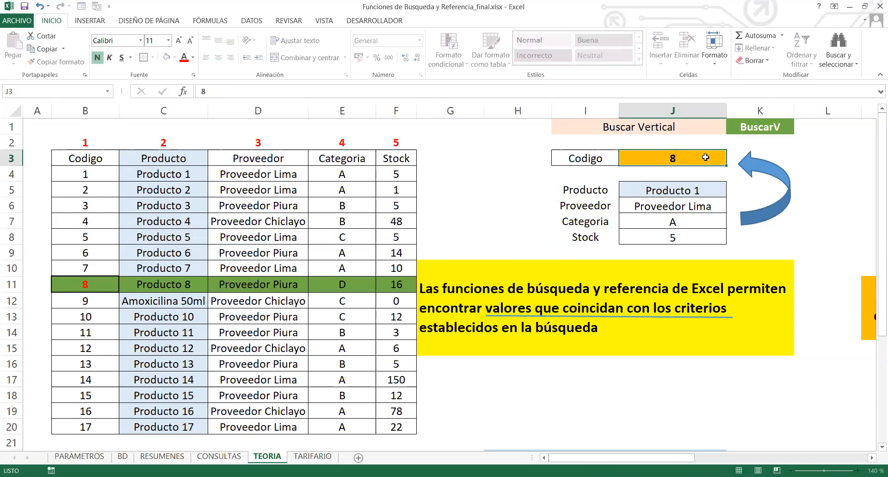
pyautogui.press('Return')
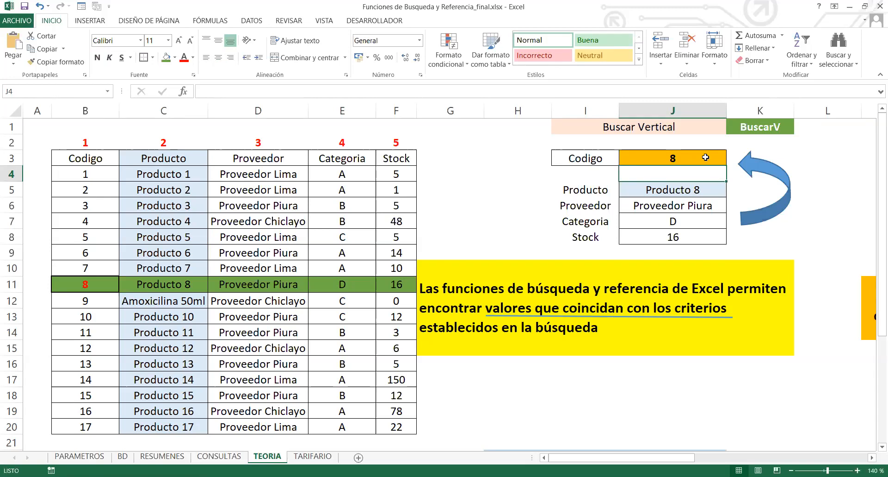
pyautogui.click(684, 156)
pyautogui.click(26, 7)
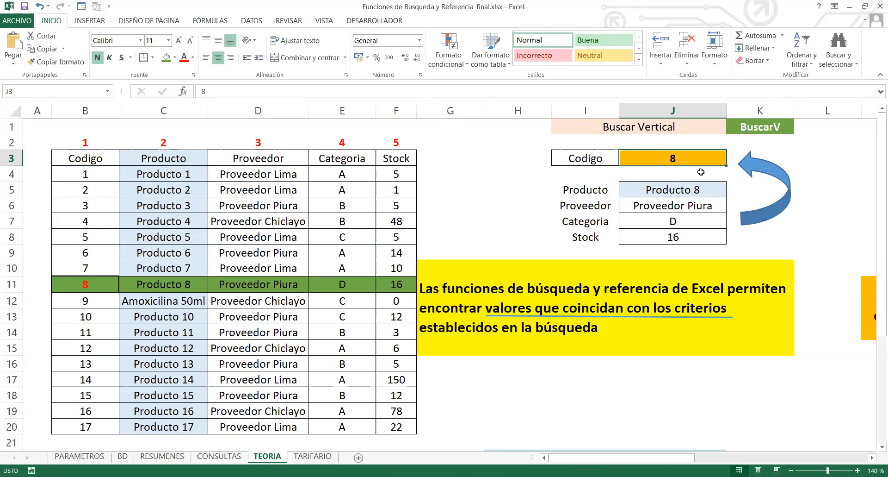
pyautogui.click(695, 186)
pyautogui.moveTo(659, 225)
pyautogui.mouseDown()
pyautogui.moveTo(661, 236)
pyautogui.moveTo(656, 201)
pyautogui.moveTo(662, 236)
pyautogui.mouseUp()
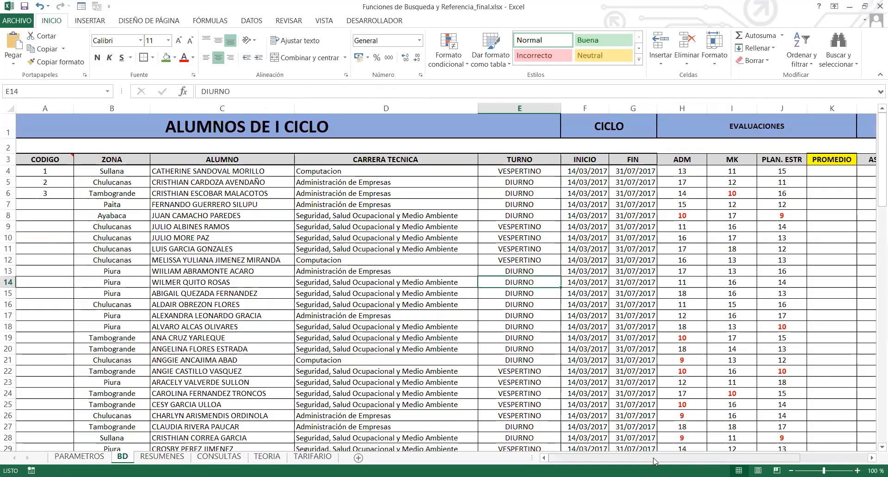
# Examine the student database's CODIGO, ZONA, ALUMNO, CARRERA TECNICA, TURNO, INICIO and FIN columns on the BD sheet.
pyautogui.click(858, 470)
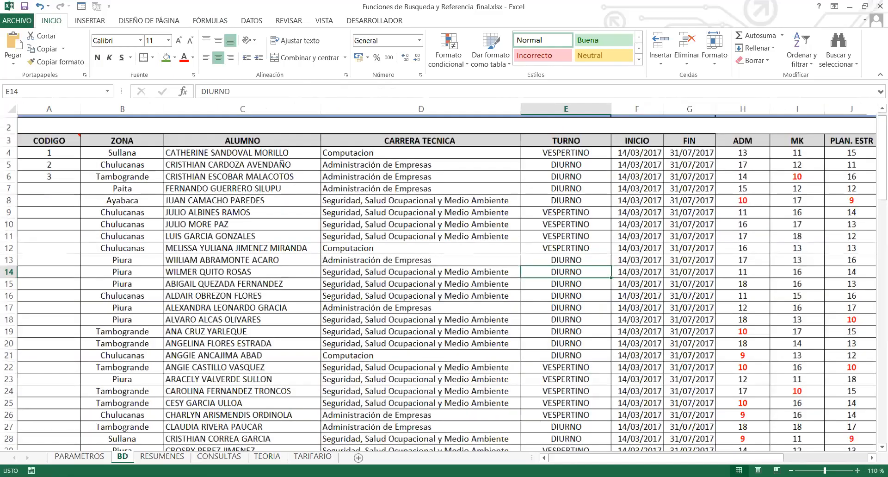
pyautogui.click(858, 470)
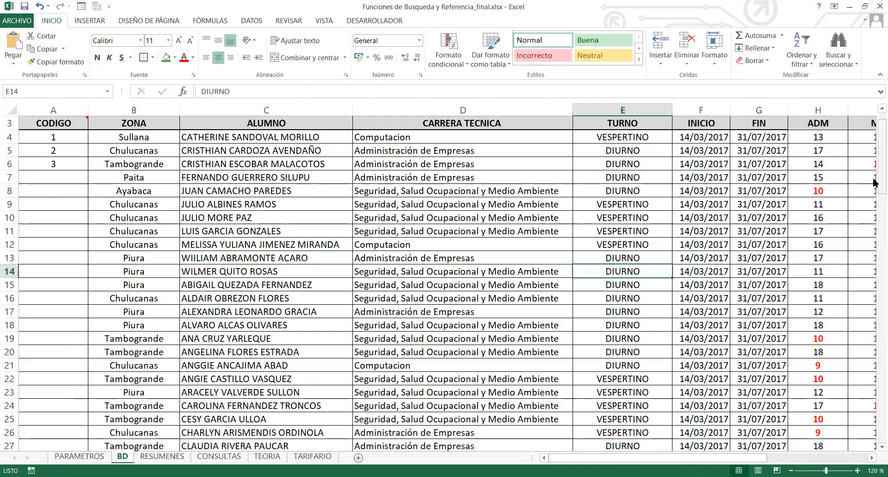
pyautogui.scroll(1, 875, 159)
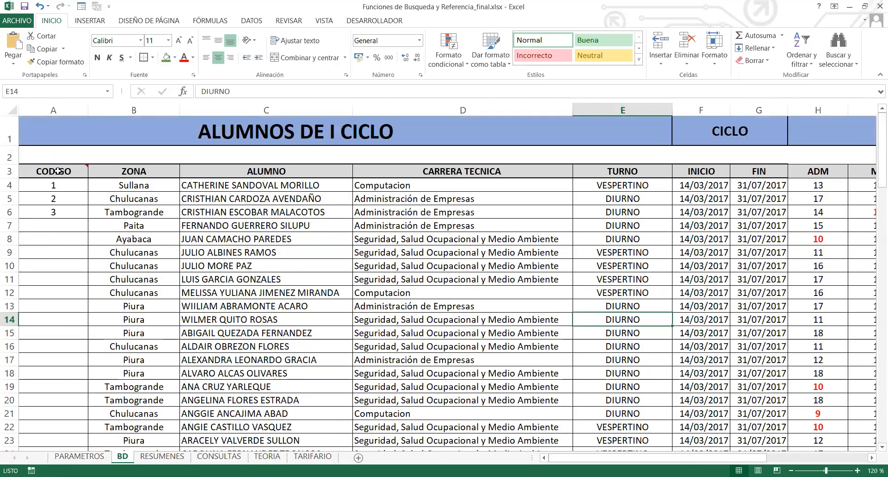
pyautogui.click(56, 250)
pyautogui.moveTo(126, 183); pyautogui.dragTo(133, 249)
pyautogui.click(133, 249)
pyautogui.moveTo(145, 284); pyautogui.dragTo(150, 294)
pyautogui.click(152, 311)
pyautogui.moveTo(283, 185); pyautogui.dragTo(294, 352)
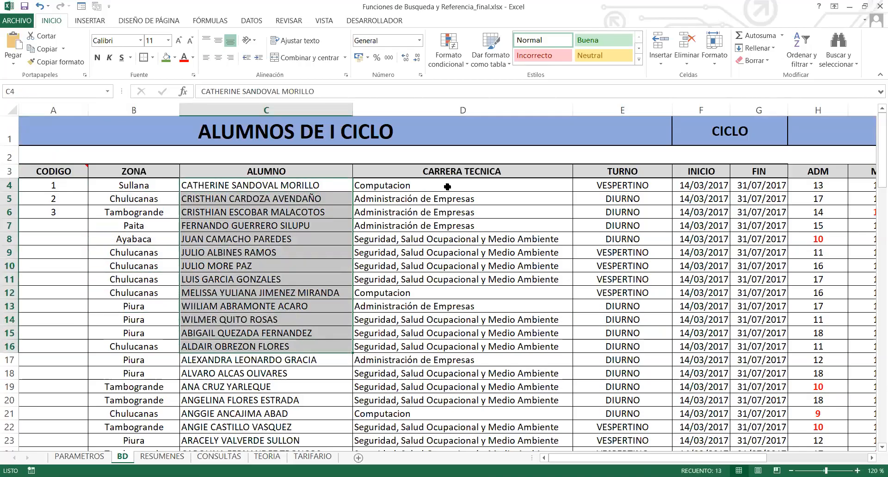
pyautogui.moveTo(450, 185); pyautogui.dragTo(465, 335)
pyautogui.moveTo(646, 185); pyautogui.dragTo(648, 272)
pyautogui.moveTo(717, 185); pyautogui.dragTo(713, 238)
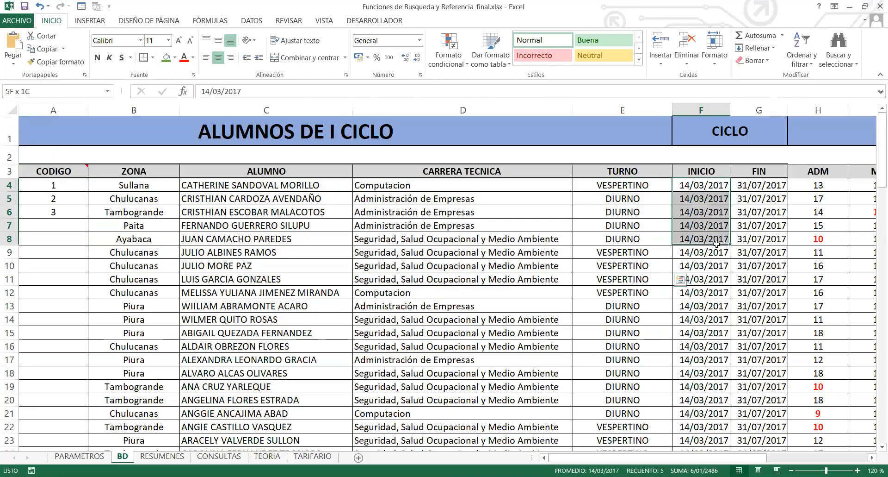
pyautogui.moveTo(766, 185); pyautogui.dragTo(768, 225)
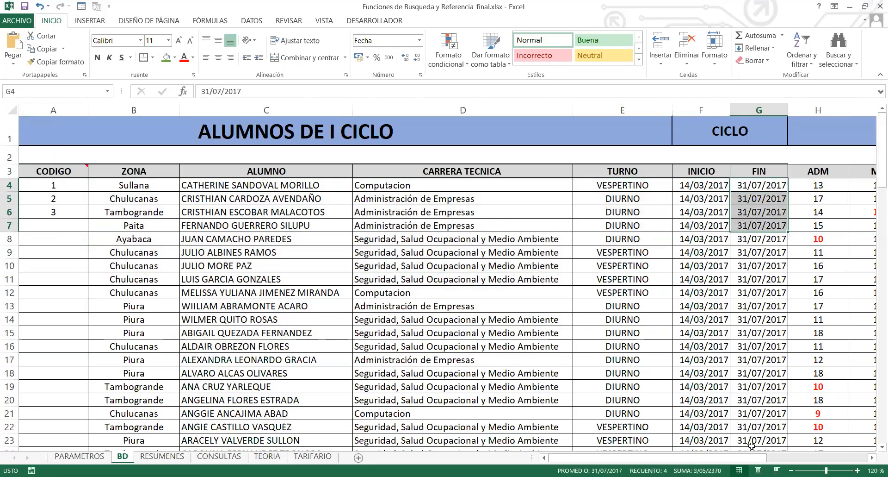
# Examine the EVALUACIONES columns ADM, MK, PLAN. ESTR and PROMEDIO and the ASISTENCIAS columns ASIST, TARD and FALTA.
pyautogui.moveTo(753, 459); pyautogui.dragTo(802, 456)
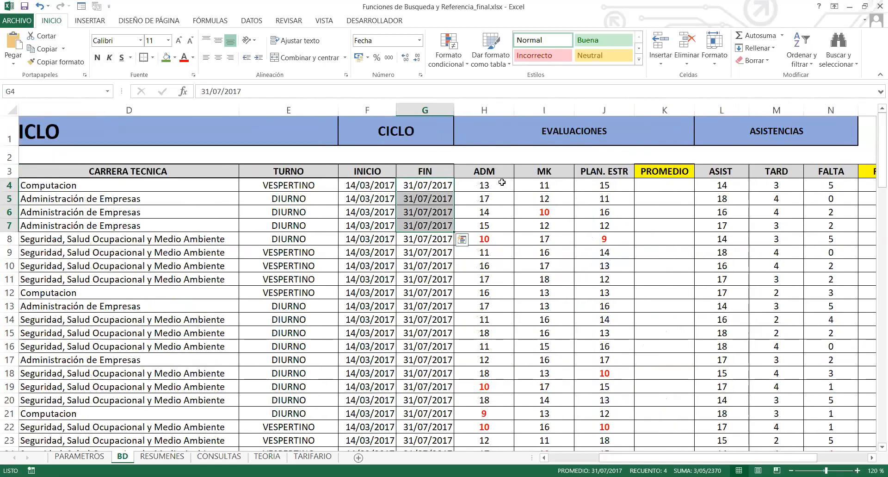
pyautogui.moveTo(496, 184); pyautogui.dragTo(590, 184)
pyautogui.click(469, 173)
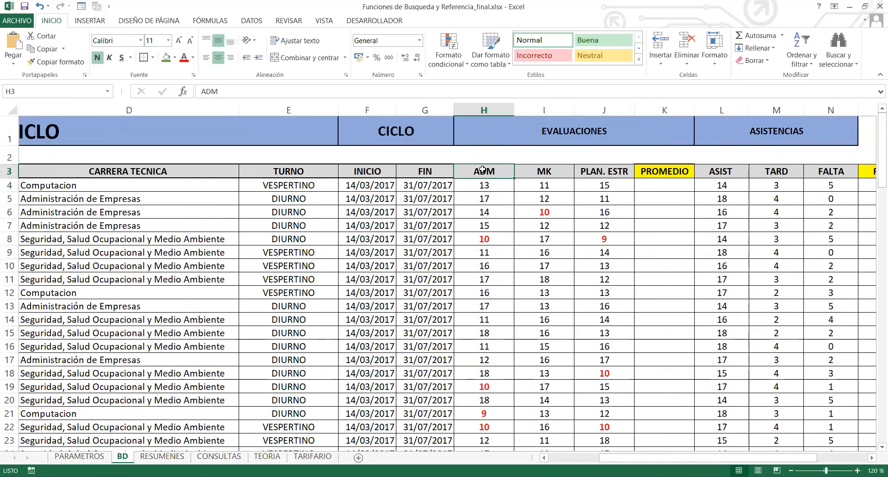
pyautogui.click(546, 170)
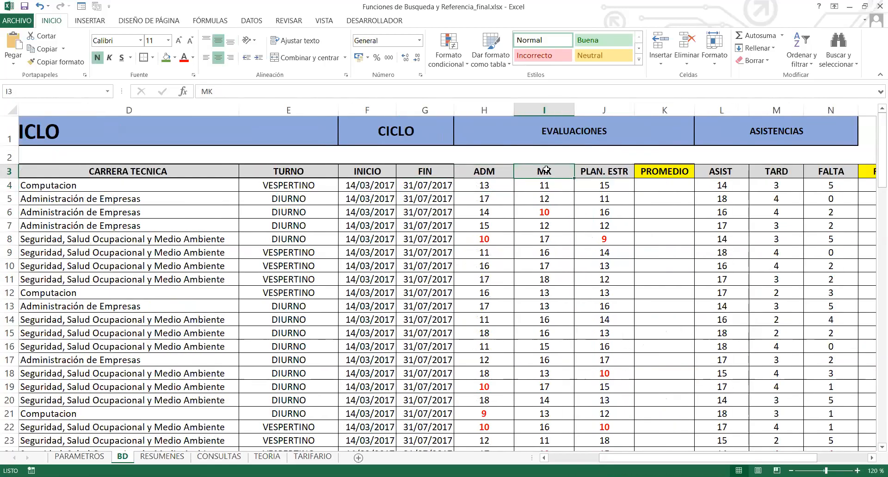
pyautogui.click(601, 171)
pyautogui.click(671, 184)
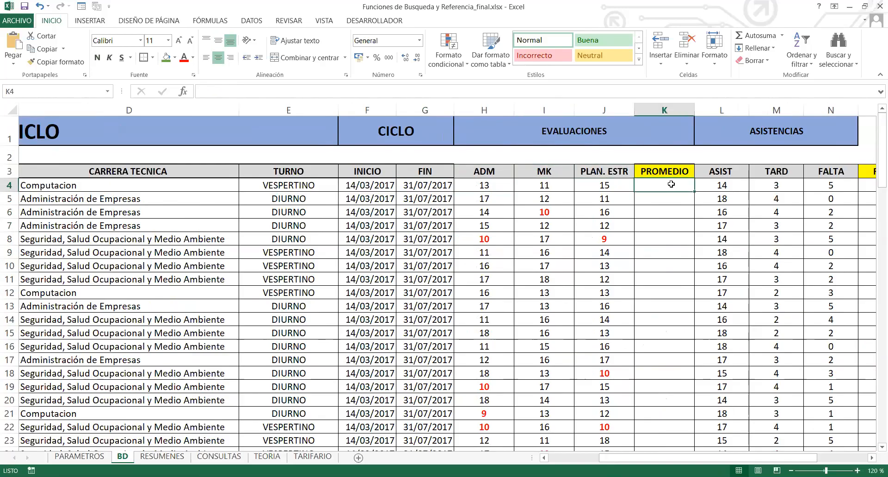
pyautogui.click(716, 180)
pyautogui.hotkey('shift', 'Right')
pyautogui.hotkey('shift', 'Right')
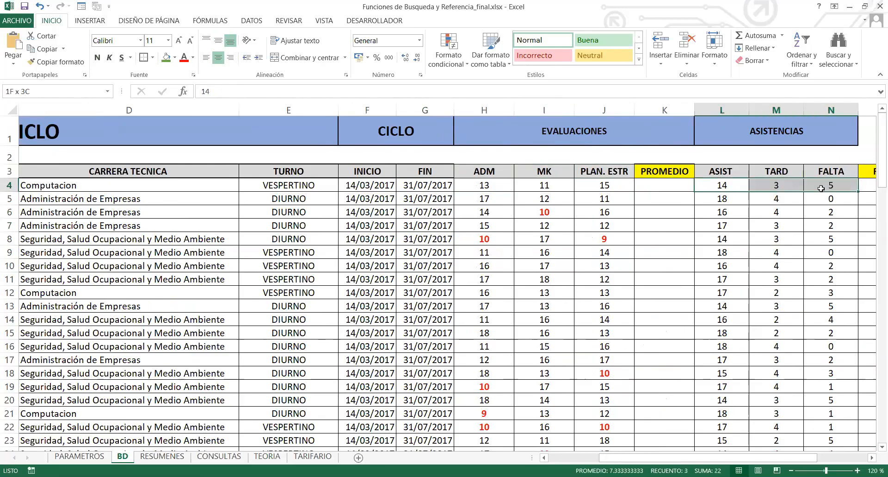
pyautogui.click(725, 184)
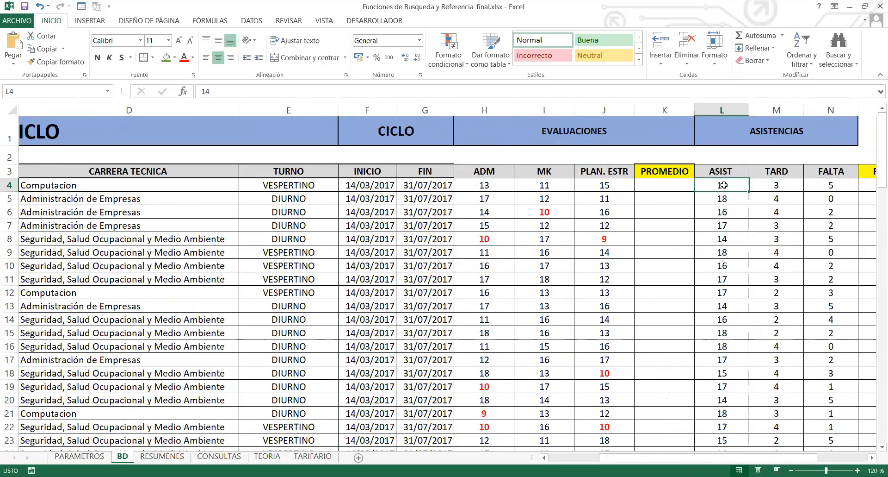
pyautogui.click(764, 186)
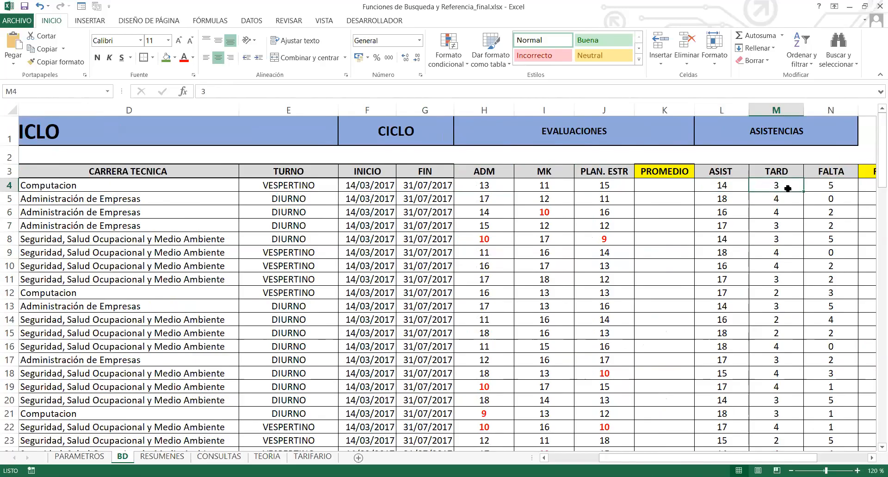
pyautogui.click(816, 186)
# Examine the RESULTADO, MENSUALIDAD and DEUDA columns down to the TOTAL row at the end of the student database.
pyautogui.moveTo(811, 458); pyautogui.dragTo(845, 458)
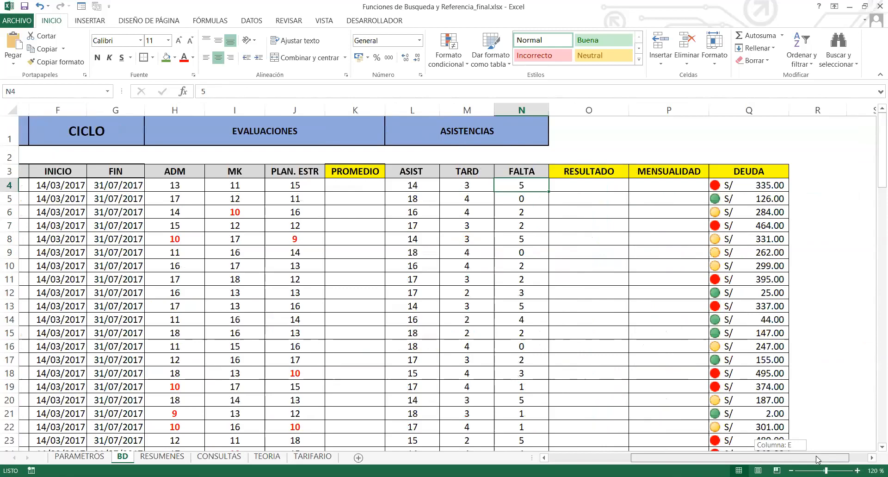
pyautogui.click(600, 186)
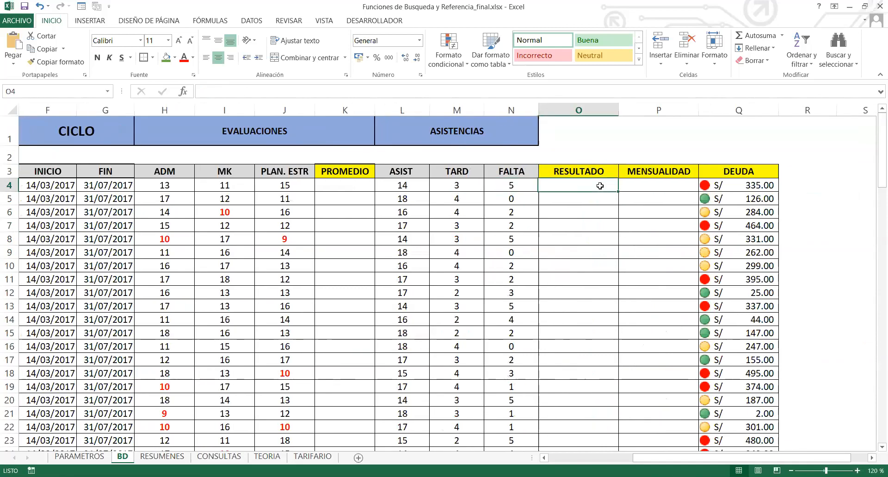
pyautogui.click(652, 183)
pyautogui.click(716, 185)
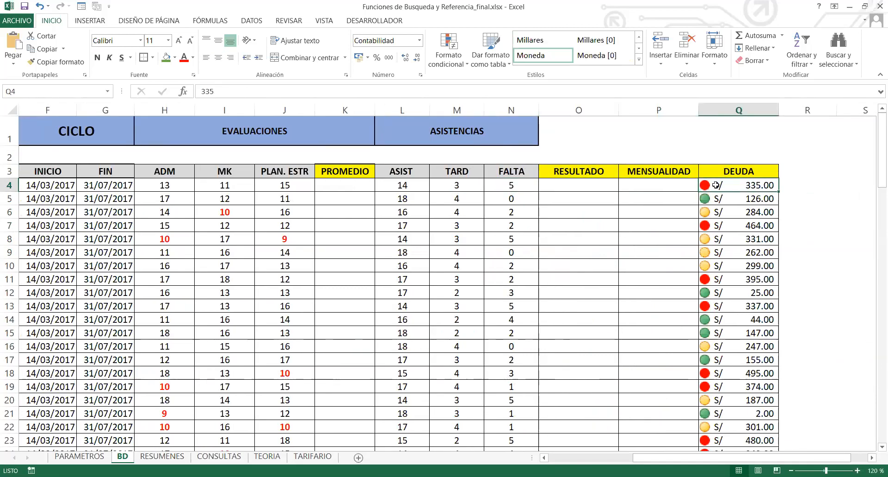
pyautogui.moveTo(875, 149); pyautogui.dragTo(875, 414)
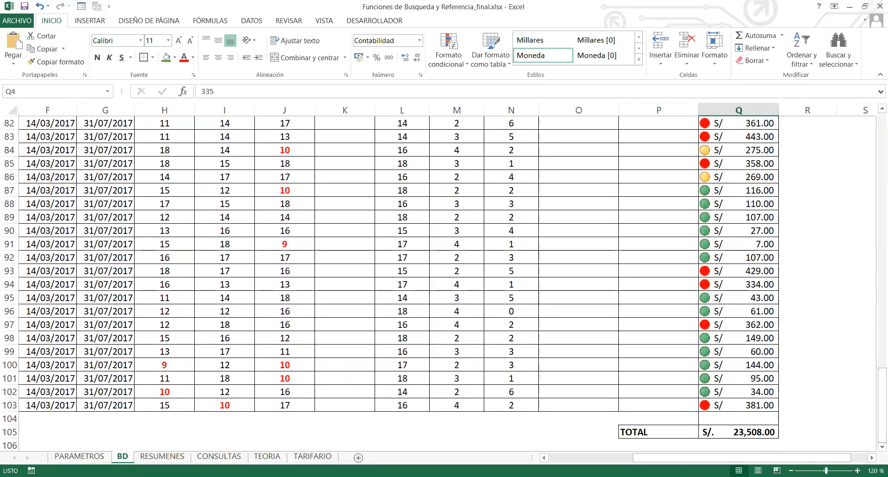
pyautogui.moveTo(772, 457); pyautogui.dragTo(680, 457)
pyautogui.moveTo(875, 406); pyautogui.dragTo(875, 134)
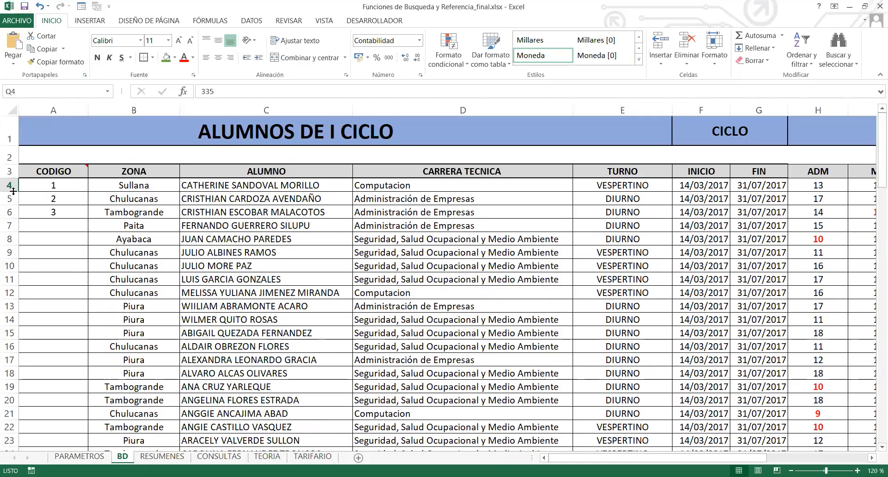
# Clear the student codes in A4:A6 of the CODIGO column and save the workbook.
pyautogui.moveTo(35, 184); pyautogui.dragTo(48, 211)
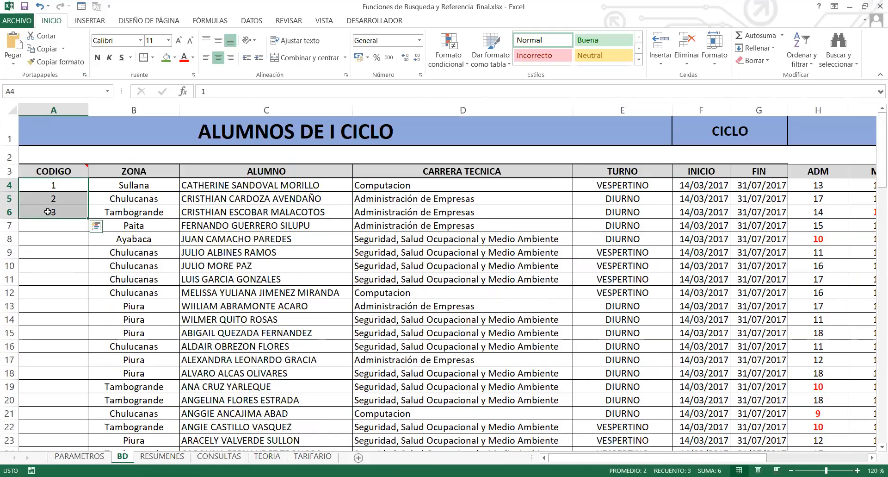
pyautogui.press('Delete')
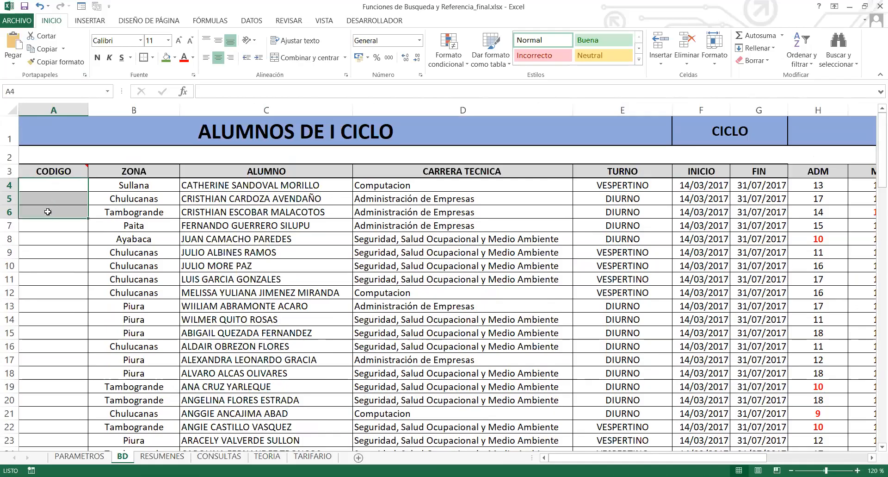
pyautogui.hotkey('ctrl', 's')
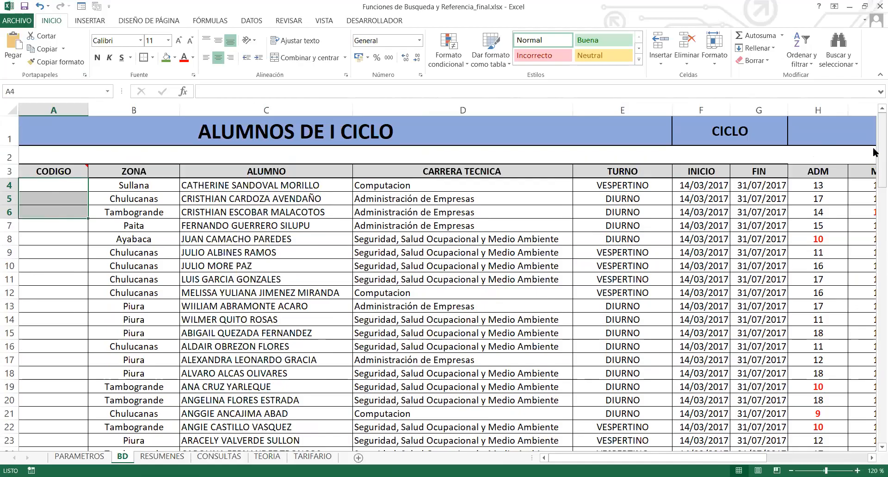
# Examine rows 1 to 3 above the student records, especially the column headings in row 3.
pyautogui.moveTo(875, 152)
pyautogui.mouseDown()
pyautogui.moveTo(875, 376)
pyautogui.moveTo(875, 142)
pyautogui.moveTo(871, 442)
pyautogui.moveTo(874, 141)
pyautogui.mouseUp()
pyautogui.click(95, 151)
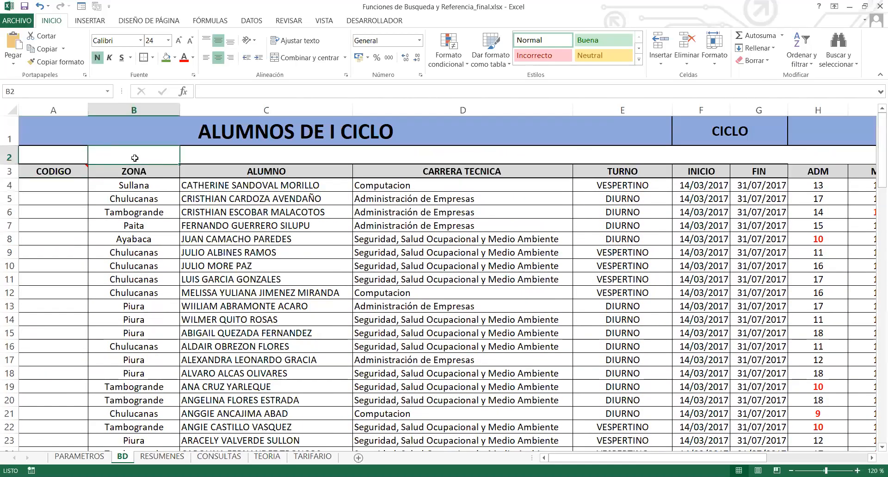
pyautogui.click(7, 131)
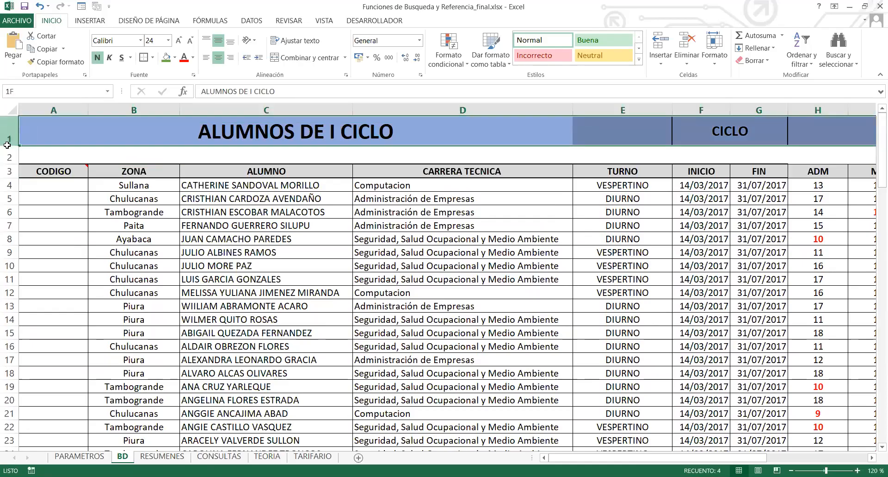
pyautogui.moveTo(7, 145); pyautogui.dragTo(8, 167)
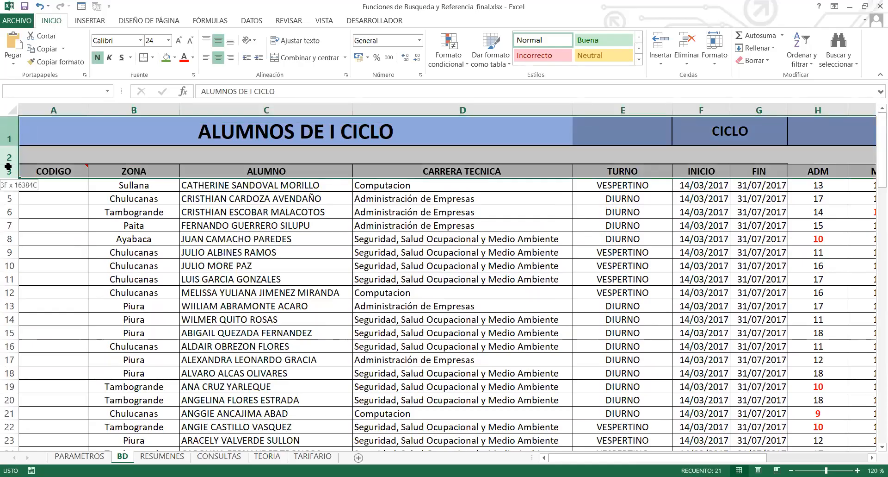
pyautogui.click(131, 198)
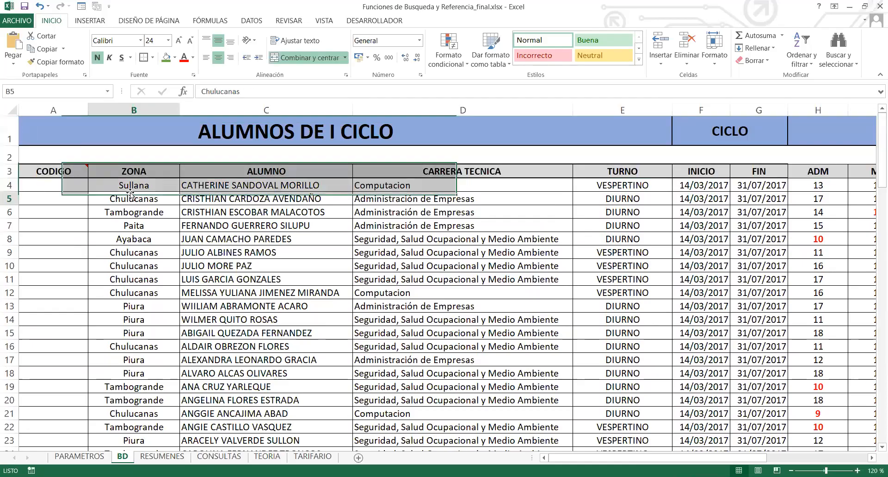
pyautogui.click(9, 171)
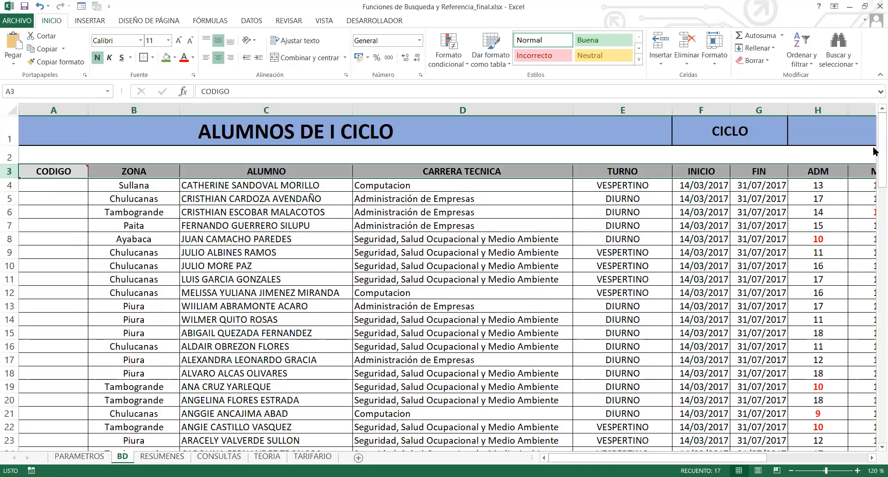
pyautogui.moveTo(74, 171); pyautogui.dragTo(701, 170)
# Examine the student records around row 51 and relate the PLAN. ESTR grades to their heading in row 3.
pyautogui.moveTo(874, 139); pyautogui.dragTo(875, 273)
pyautogui.moveTo(664, 462); pyautogui.dragTo(721, 460)
pyautogui.click(618, 243)
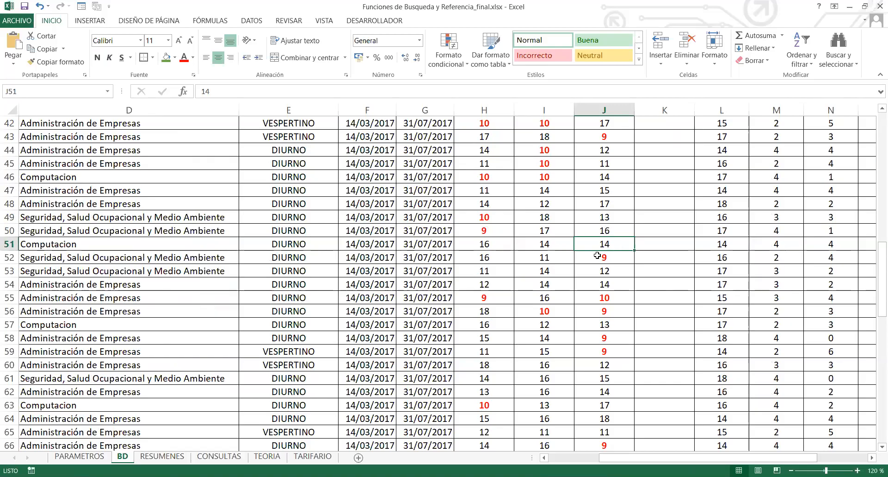
pyautogui.moveTo(874, 299); pyautogui.dragTo(874, 116)
pyautogui.click(597, 174)
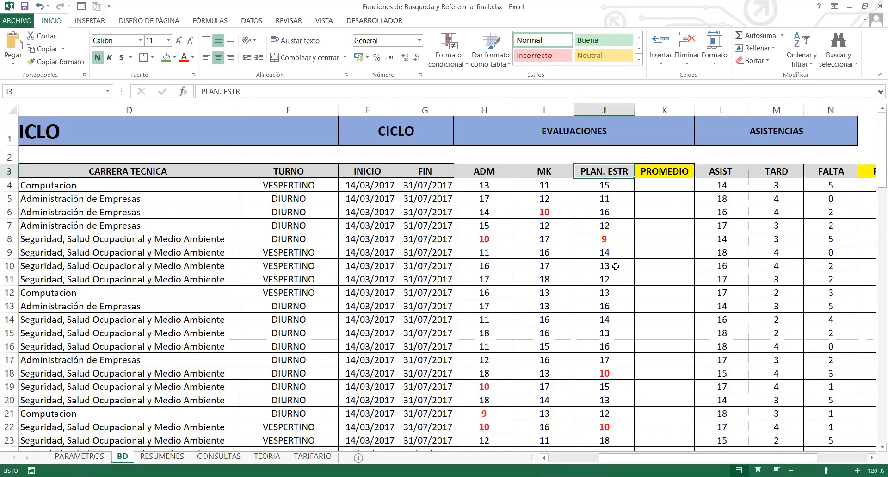
pyautogui.moveTo(629, 461); pyautogui.dragTo(579, 460)
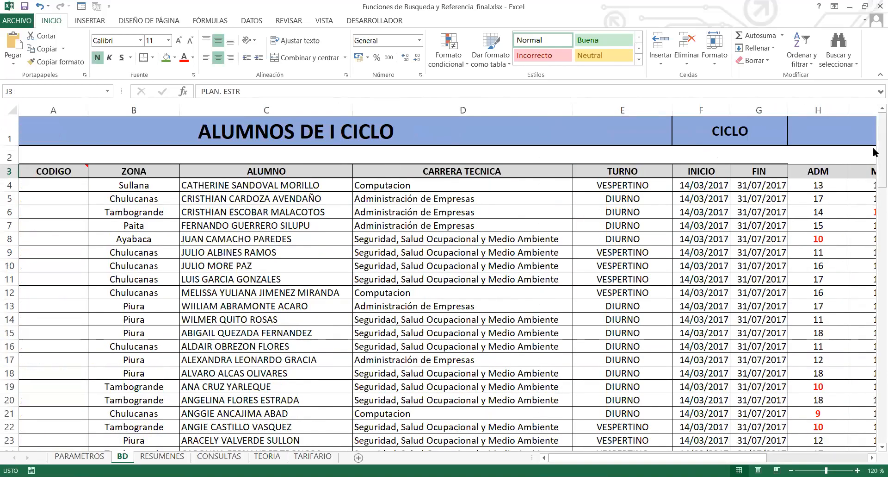
pyautogui.moveTo(875, 152); pyautogui.dragTo(874, 121)
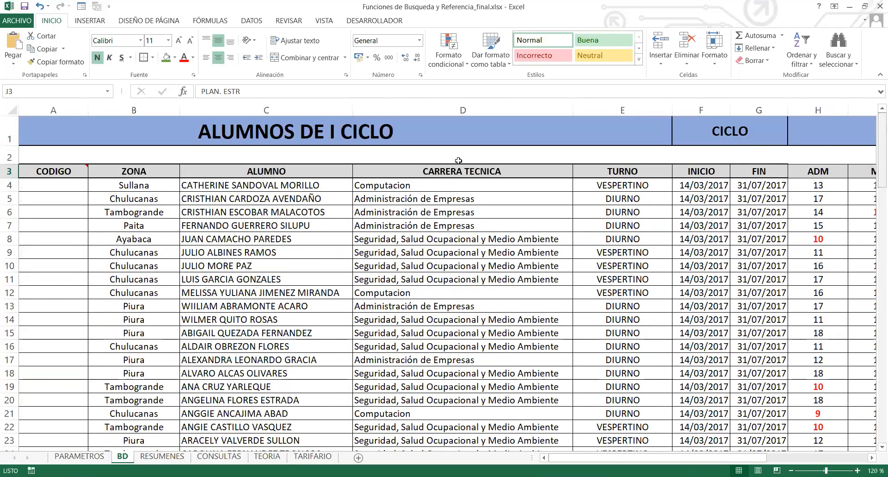
# Examine heading rows 1 to 3 and record row 4 to identify the boundary for freezing the headings.
pyautogui.click(9, 171)
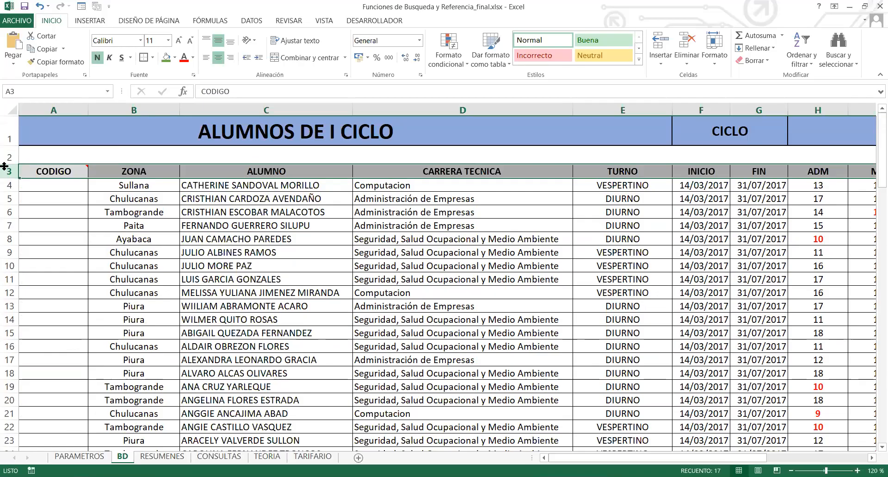
pyautogui.click(44, 187)
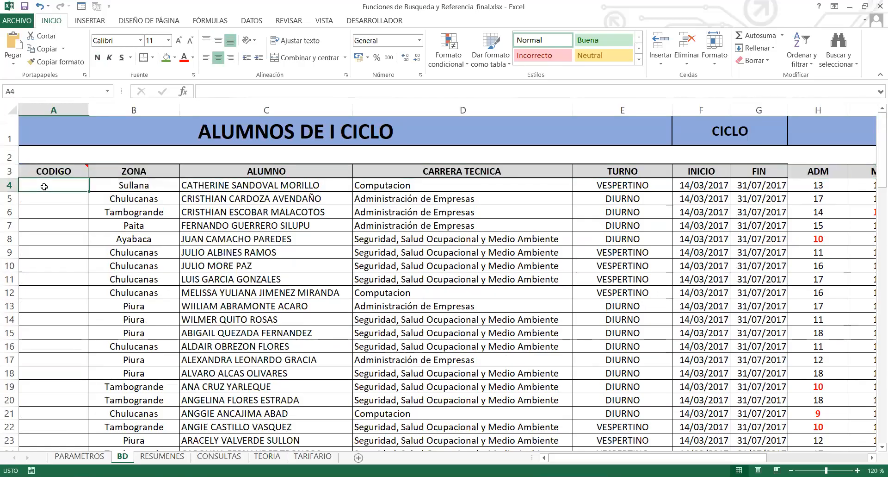
pyautogui.click(74, 174)
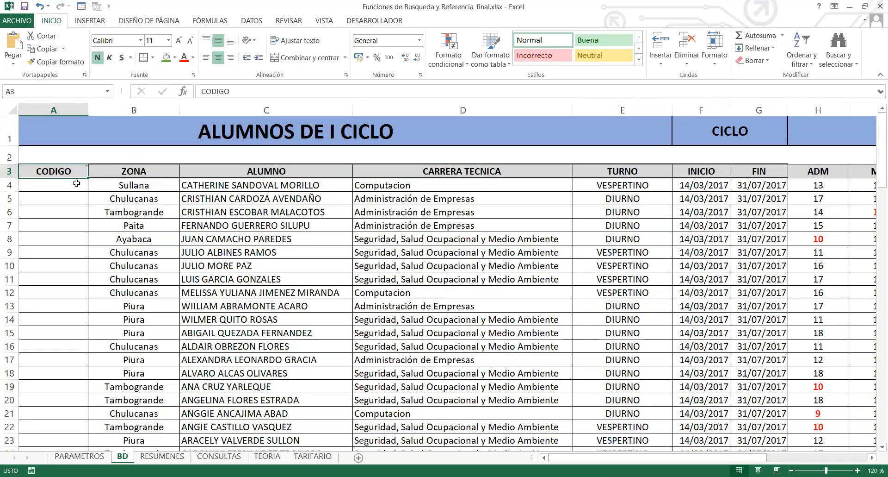
pyautogui.click(320, 22)
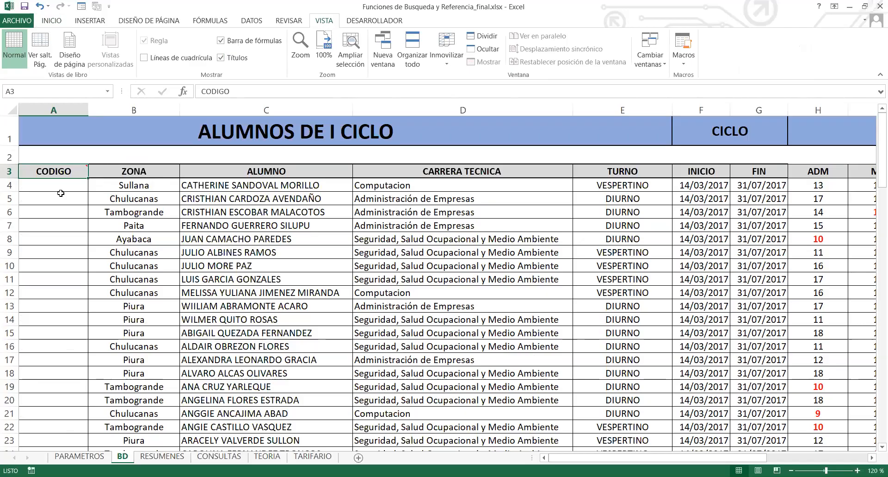
pyautogui.click(8, 122)
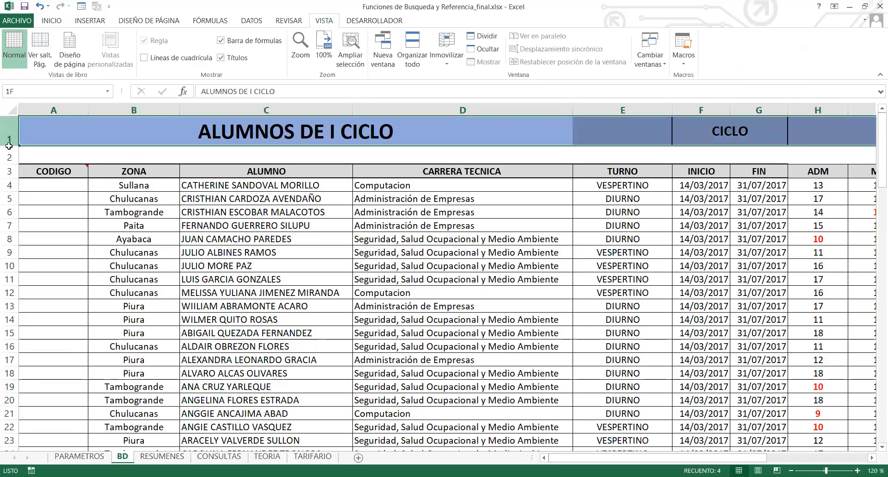
pyautogui.keyDown('shift'); pyautogui.click(9, 170); pyautogui.keyUp('shift')
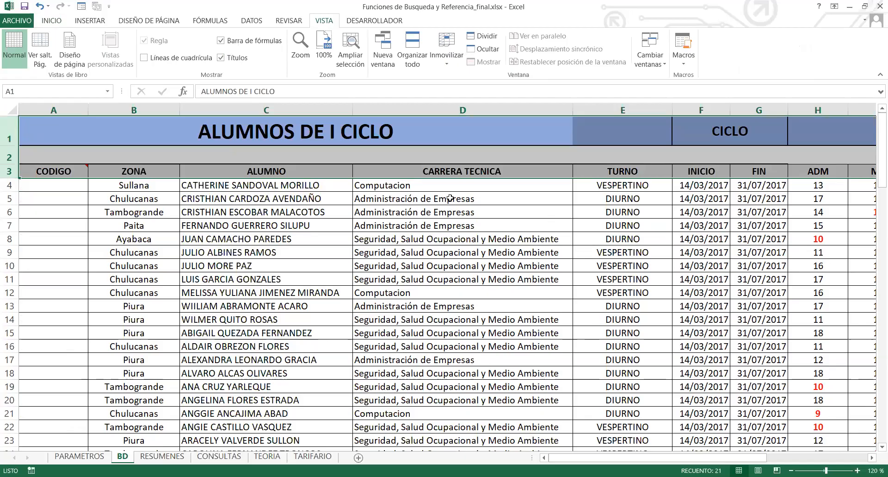
pyautogui.click(61, 262)
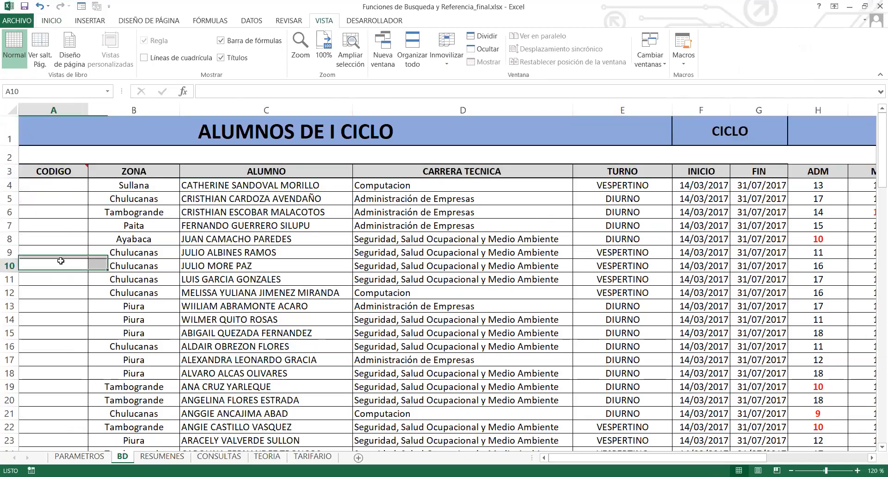
pyautogui.click(46, 185)
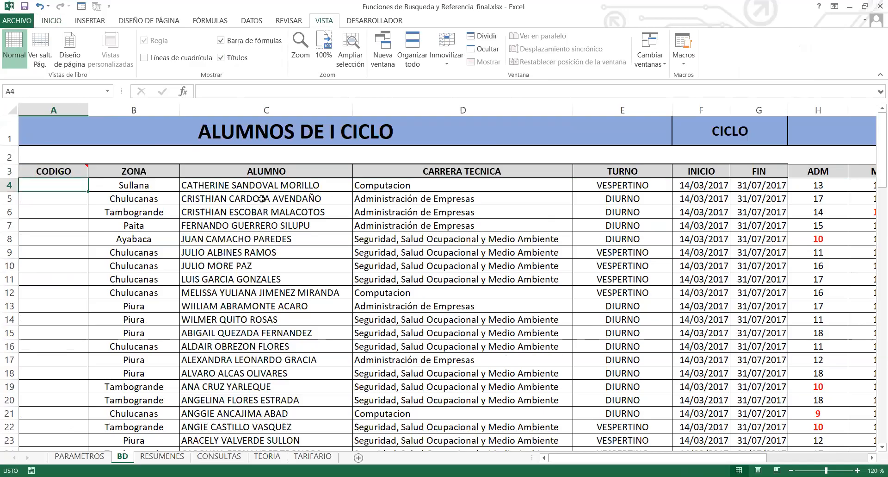
pyautogui.click(8, 185)
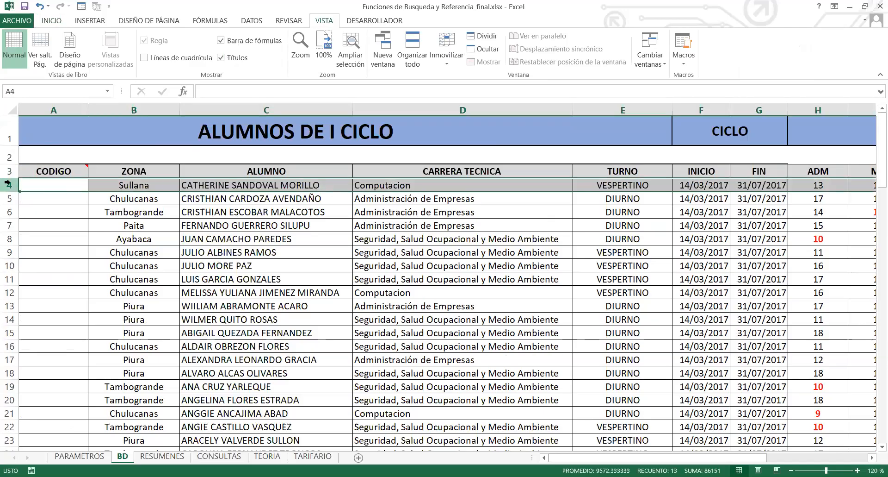
# Freeze the panes at cell A4 so that heading rows 1 to 3 stay in view.
pyautogui.click(62, 186)
pyautogui.click(71, 171)
pyautogui.click(65, 182)
pyautogui.click(67, 175)
pyautogui.click(83, 186)
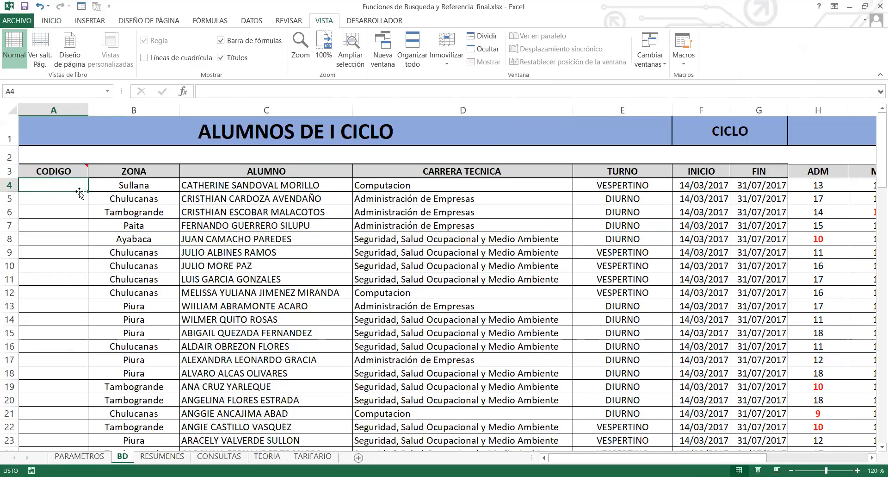
pyautogui.click(54, 20)
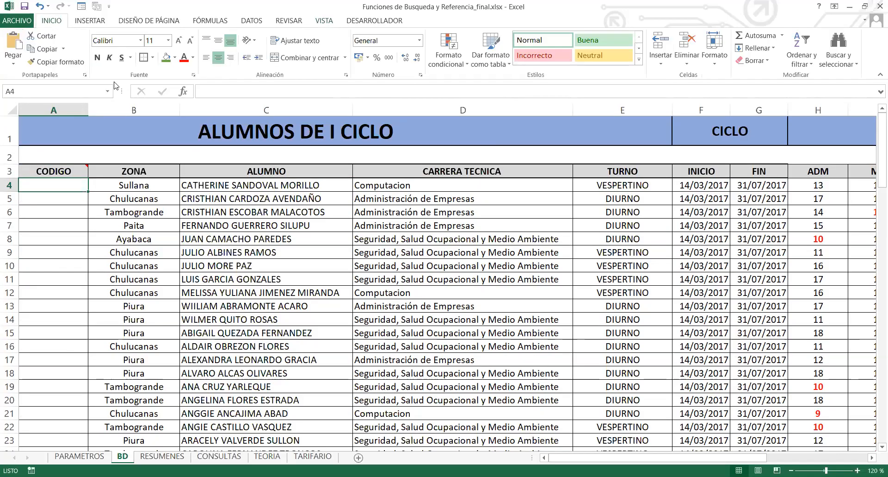
pyautogui.click(323, 23)
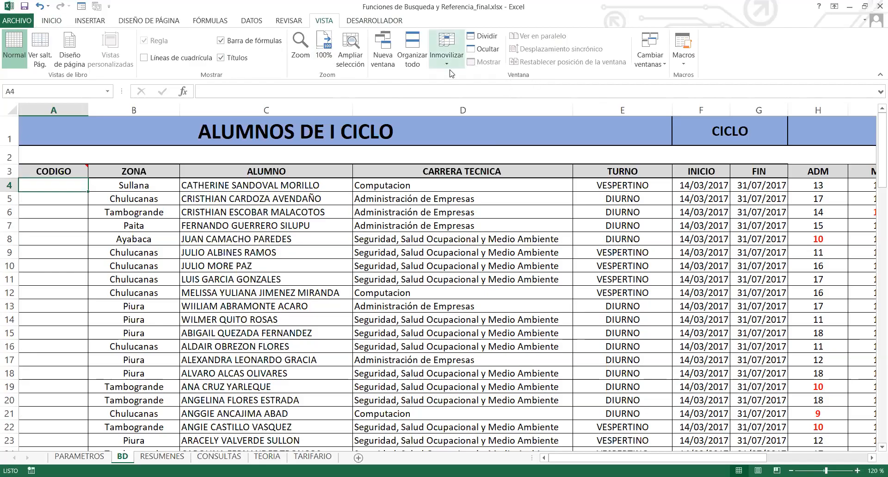
pyautogui.click(452, 43)
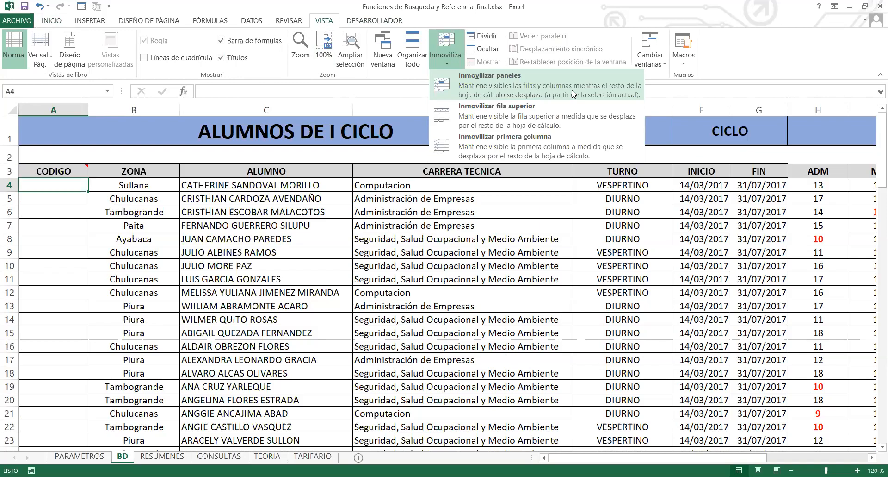
pyautogui.click(573, 92)
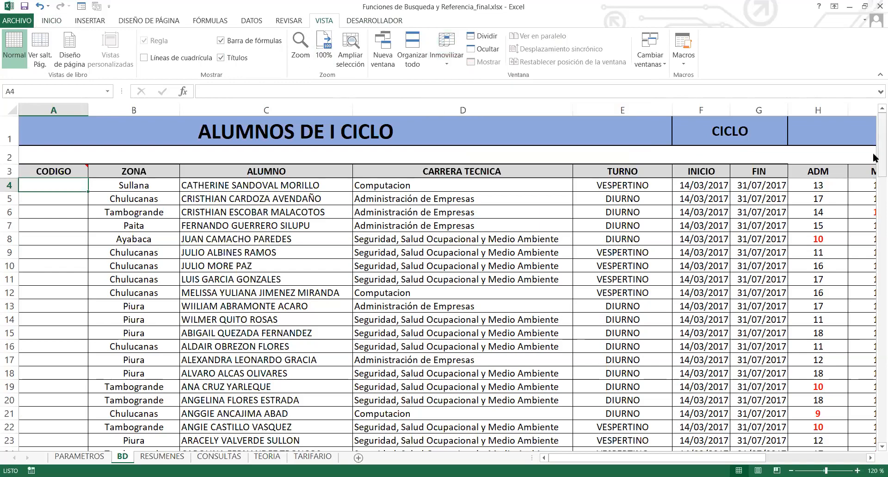
# Examine the evaluation and attendance columns for the records around rows 27 to 46 against the frozen headings.
pyautogui.scroll(-4, 874, 158)
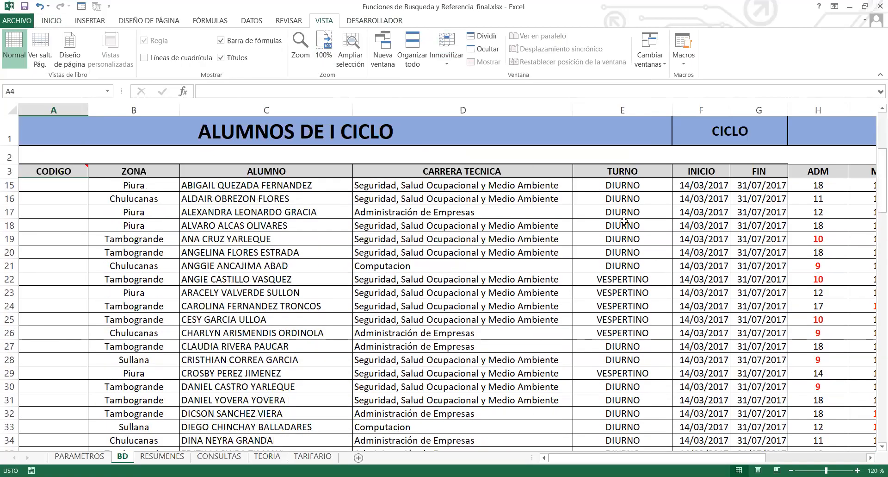
pyautogui.moveTo(874, 186); pyautogui.dragTo(874, 225)
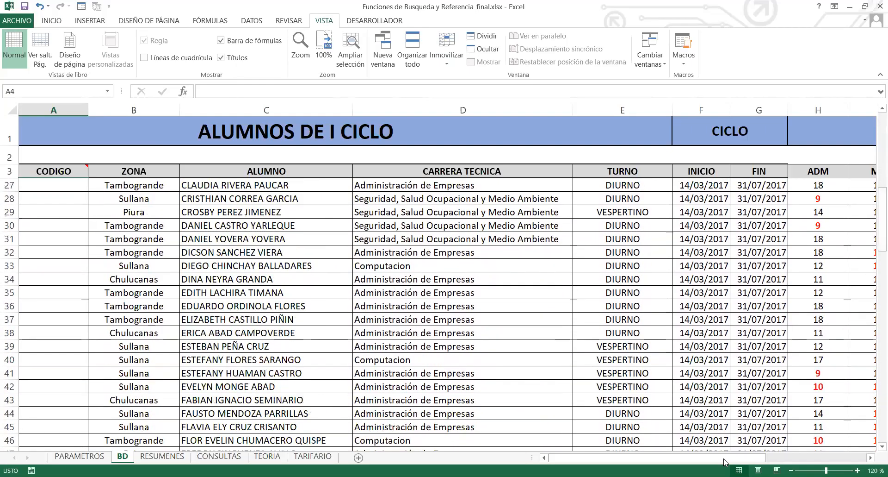
pyautogui.moveTo(758, 457); pyautogui.dragTo(787, 455)
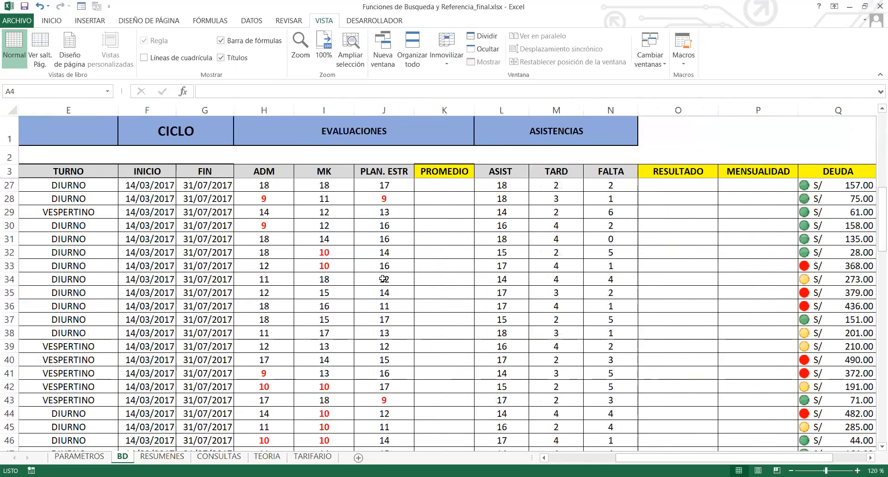
pyautogui.moveTo(260, 183); pyautogui.dragTo(610, 347)
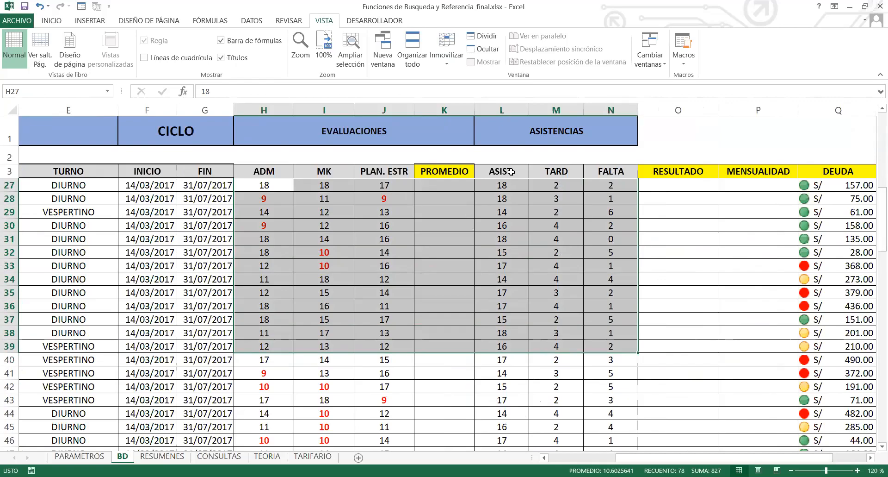
pyautogui.click(551, 252)
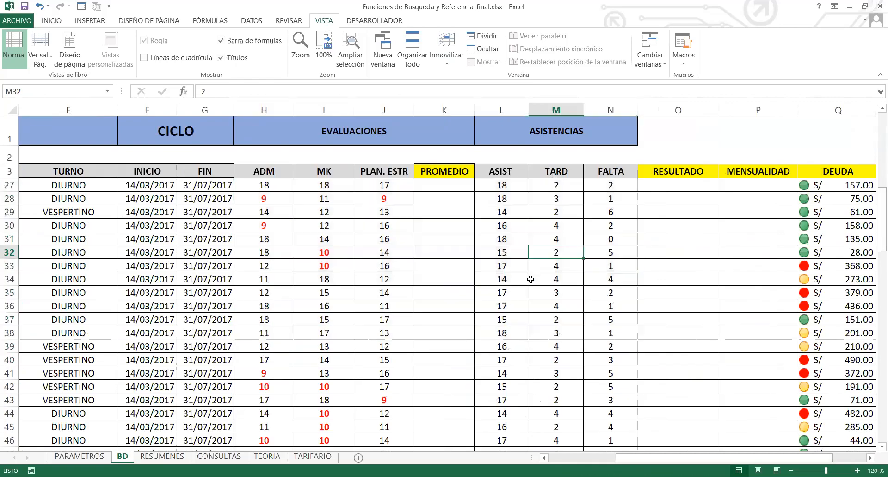
pyautogui.click(502, 292)
pyautogui.click(276, 171)
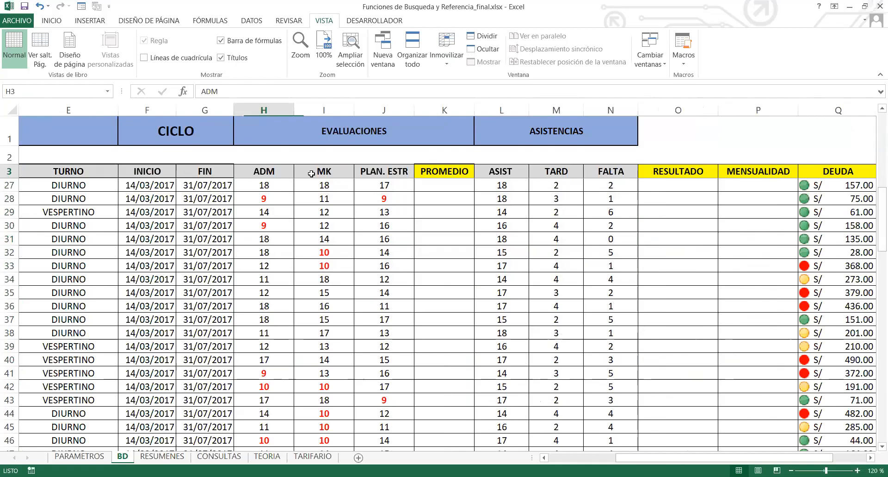
pyautogui.moveTo(311, 174); pyautogui.dragTo(380, 179)
pyautogui.scroll(3, 511, 288)
pyautogui.click(510, 289)
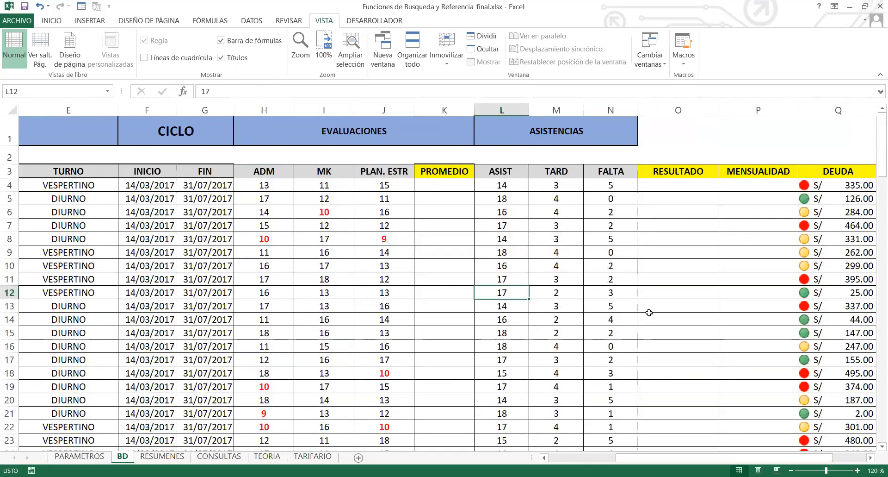
# Return to the first student records and the CODIGO column, and save the workbook.
pyautogui.hscroll(-3, 448, 278)
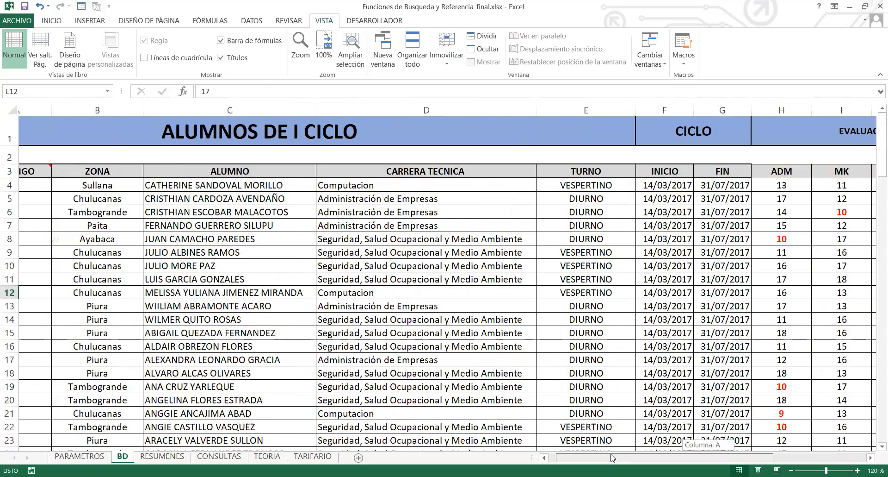
pyautogui.moveTo(874, 158)
pyautogui.mouseDown()
pyautogui.moveTo(875, 433)
pyautogui.moveTo(874, 143)
pyautogui.mouseUp()
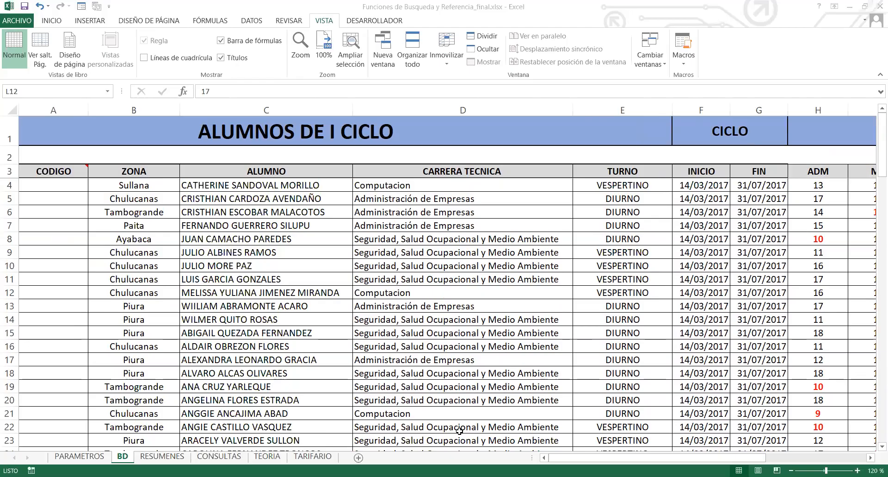
pyautogui.click(25, 6)
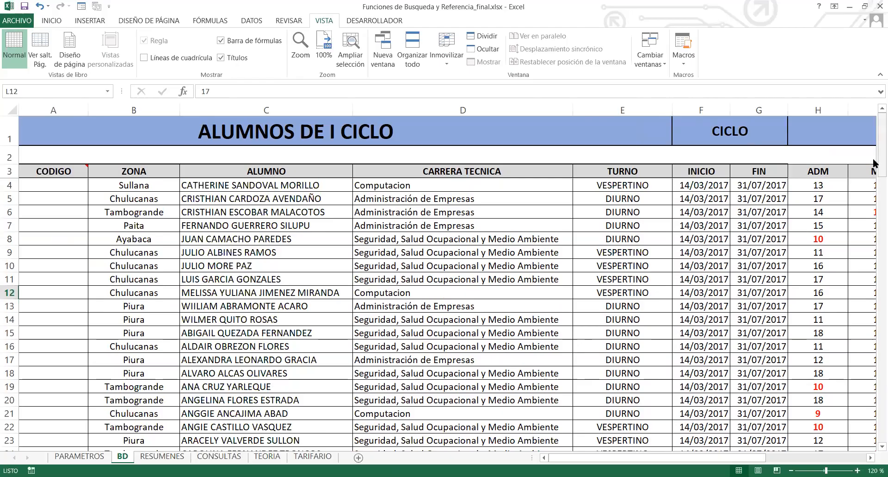
# Examine the student records down to row 103 and across to the DEUDA column under the frozen headings.
pyautogui.moveTo(880, 143)
pyautogui.mouseDown()
pyautogui.moveTo(880, 180)
pyautogui.moveTo(880, 143)
pyautogui.mouseUp()
pyautogui.moveTo(875, 131); pyautogui.dragTo(874, 412)
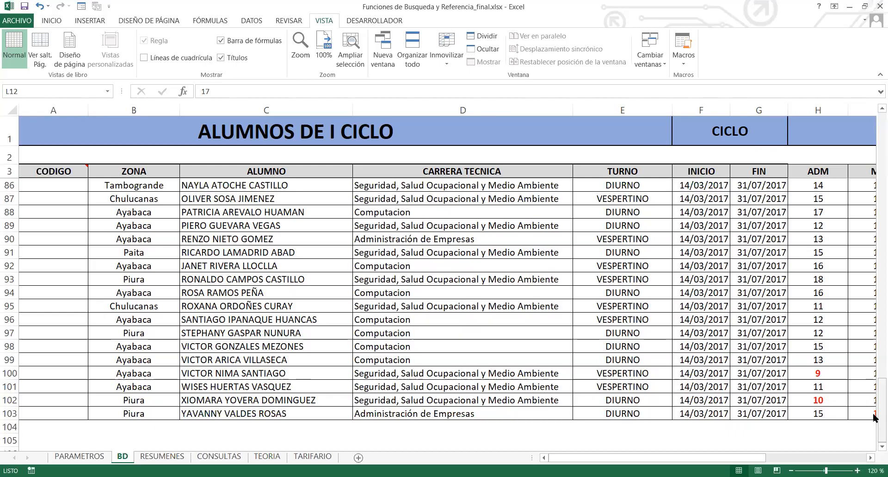
pyautogui.moveTo(875, 416); pyautogui.dragTo(875, 140)
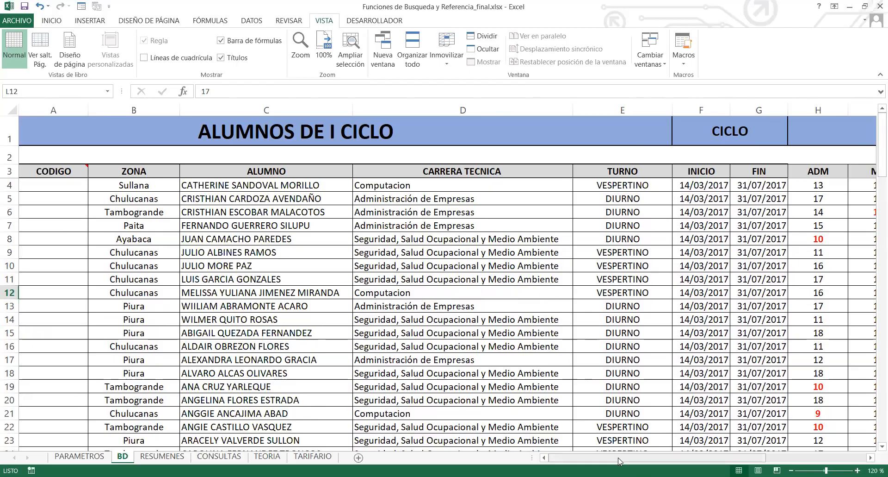
pyautogui.moveTo(650, 458); pyautogui.dragTo(731, 460)
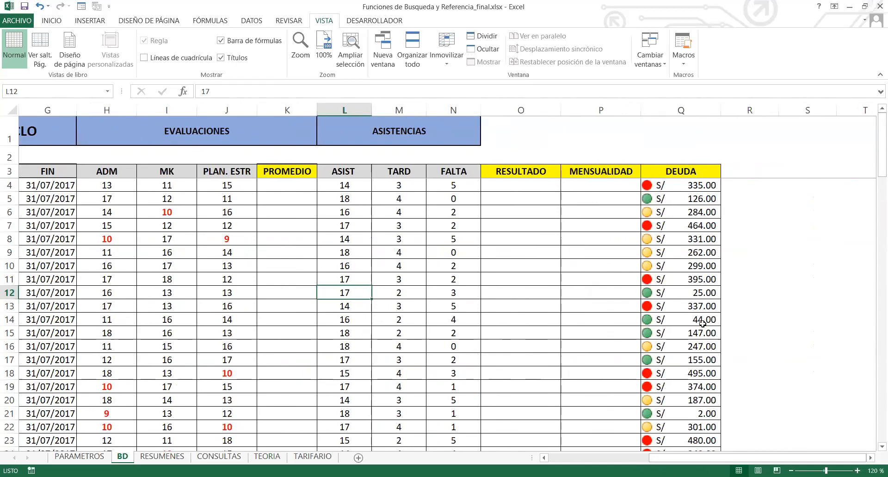
pyautogui.click(708, 318)
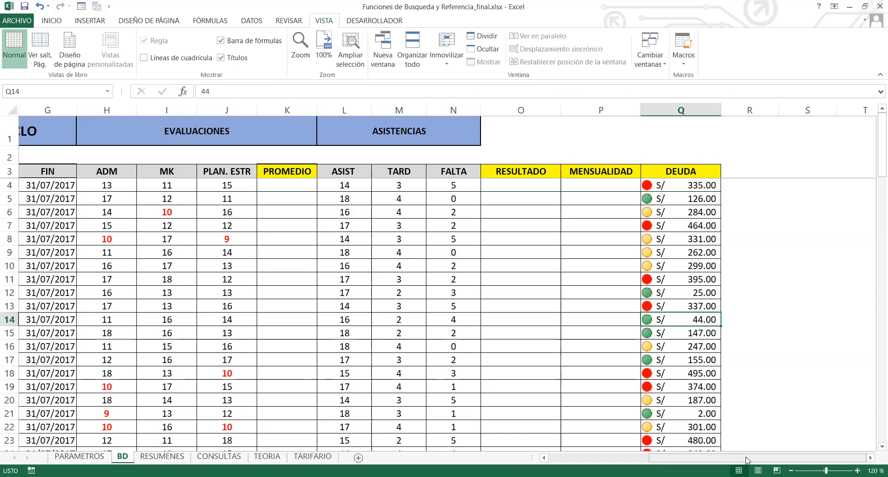
pyautogui.moveTo(747, 459); pyautogui.dragTo(647, 459)
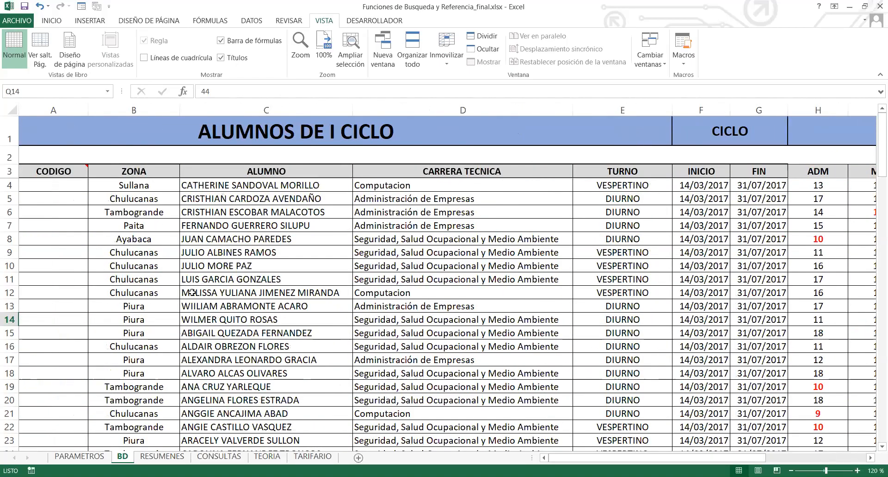
# Examine the student names in C4:C16 of the ALUMNO column and the evaluation, attendance and DEUDA columns alongside them.
pyautogui.click(236, 319)
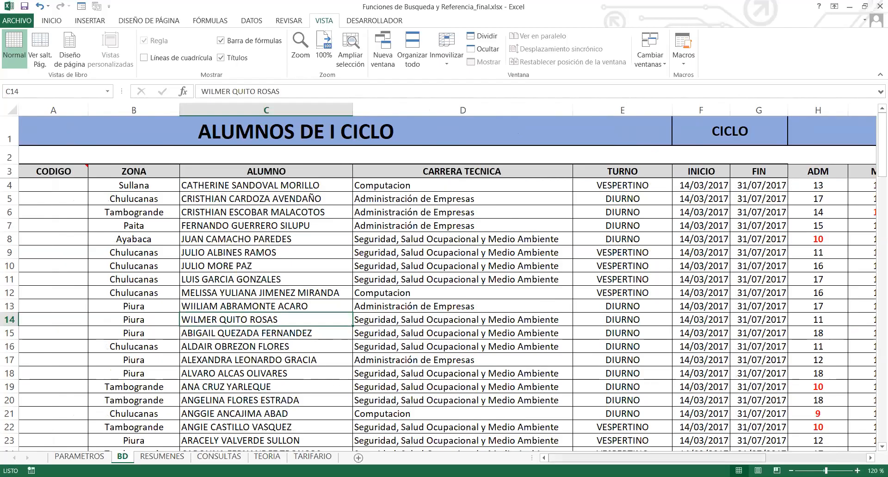
pyautogui.moveTo(621, 458); pyautogui.dragTo(650, 461)
pyautogui.moveTo(680, 463); pyautogui.dragTo(669, 346)
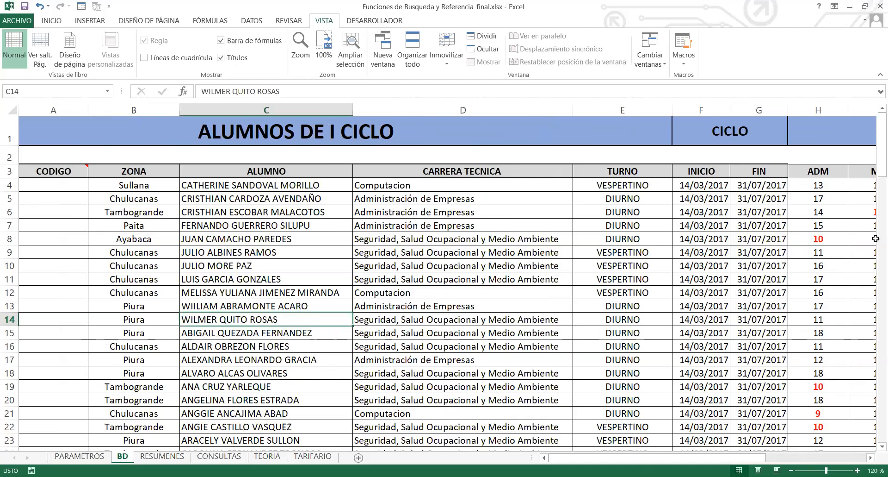
pyautogui.moveTo(874, 171); pyautogui.dragTo(874, 116)
pyautogui.click(278, 187)
pyautogui.moveTo(277, 198); pyautogui.dragTo(323, 387)
pyautogui.moveTo(331, 347); pyautogui.dragTo(324, 280)
pyautogui.click(311, 212)
pyautogui.moveTo(300, 182); pyautogui.dragTo(296, 347)
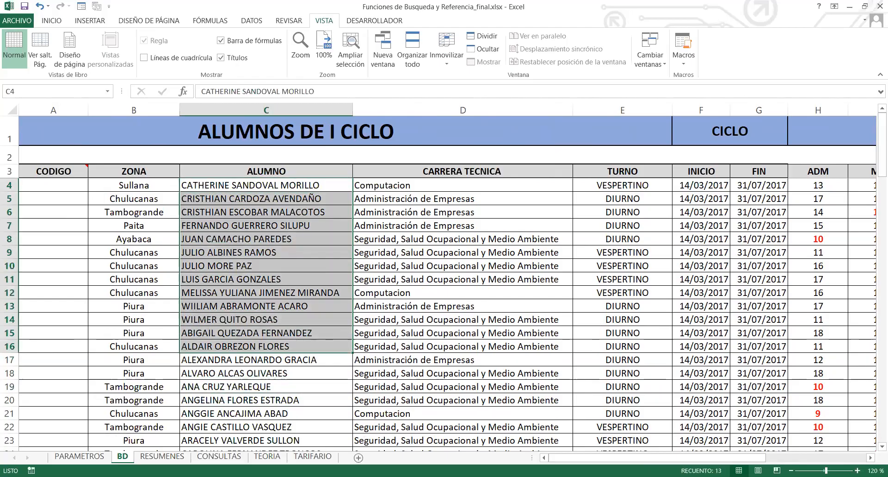
pyautogui.moveTo(647, 461); pyautogui.dragTo(759, 457)
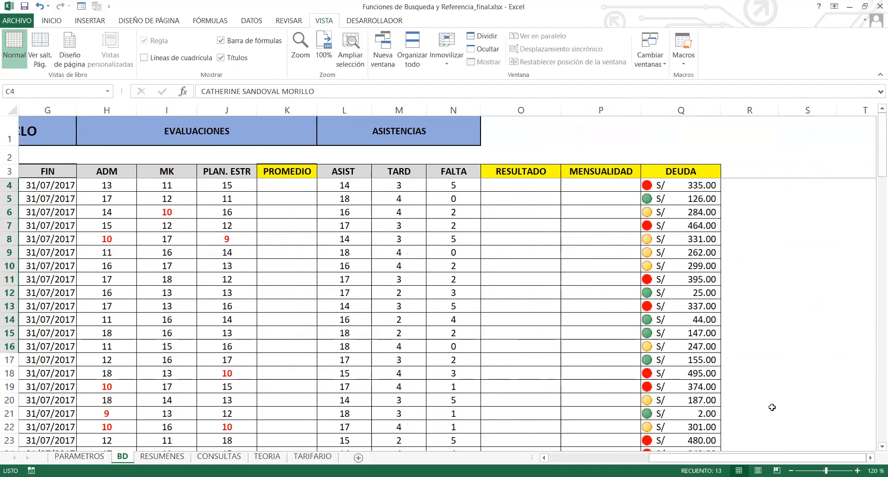
pyautogui.click(704, 415)
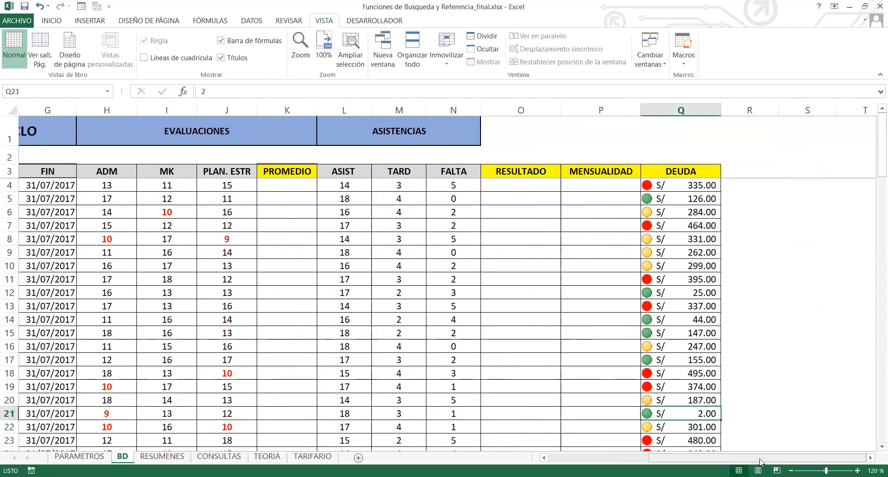
pyautogui.moveTo(761, 461); pyautogui.dragTo(628, 462)
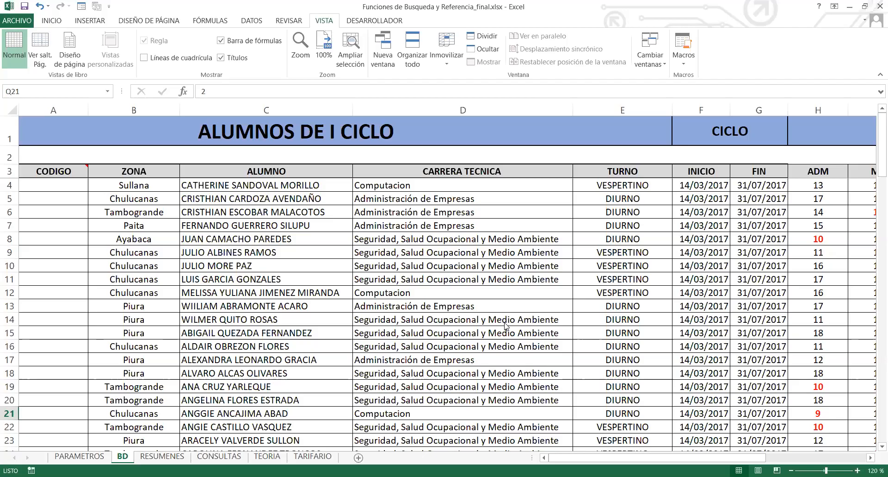
# Examine the student records around rows 10 to 29 against frozen heading rows 1 to 3, and return to the first records.
pyautogui.click(463, 306)
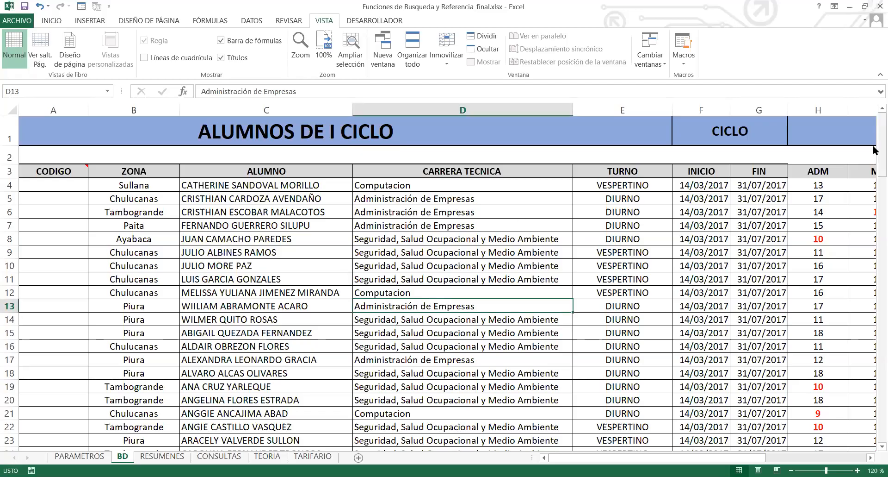
pyautogui.moveTo(874, 149)
pyautogui.mouseDown()
pyautogui.moveTo(875, 263)
pyautogui.moveTo(874, 139)
pyautogui.mouseUp()
pyautogui.moveTo(874, 136); pyautogui.dragTo(875, 140)
pyautogui.moveTo(634, 461); pyautogui.dragTo(615, 461)
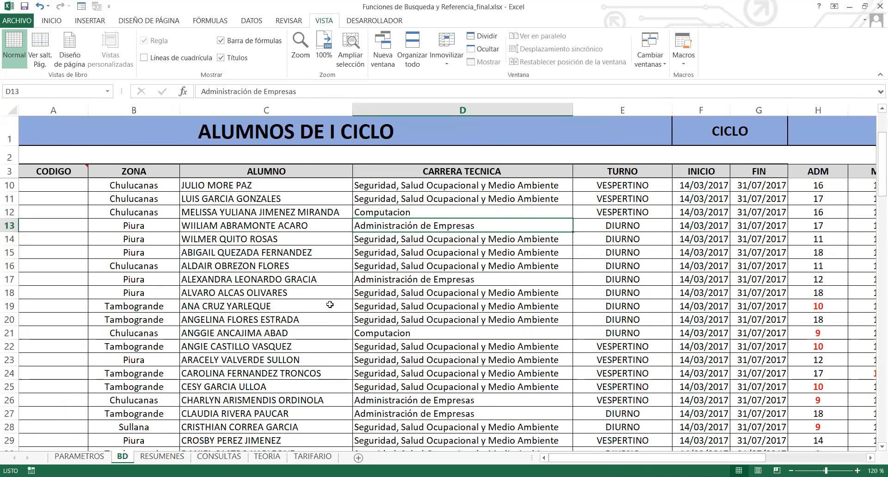
pyautogui.click(12, 139)
pyautogui.moveTo(12, 142); pyautogui.dragTo(9, 171)
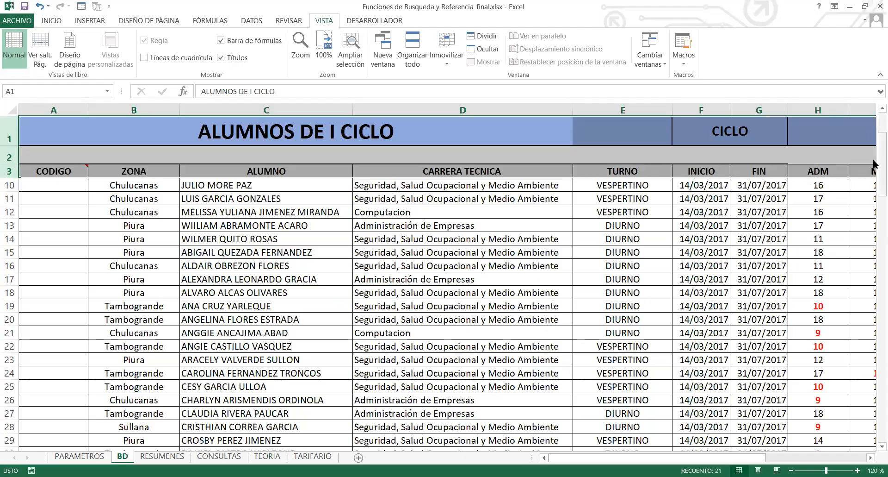
pyautogui.moveTo(879, 155); pyautogui.dragTo(875, 132)
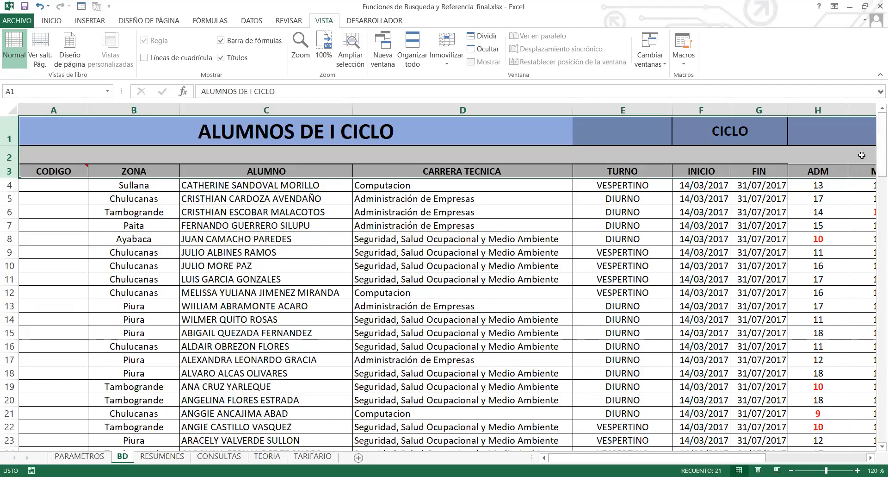
# Highlight columns A to C and heading rows 1 to 3, and examine the student records further down to about row 57.
pyautogui.moveTo(55, 108); pyautogui.dragTo(202, 110)
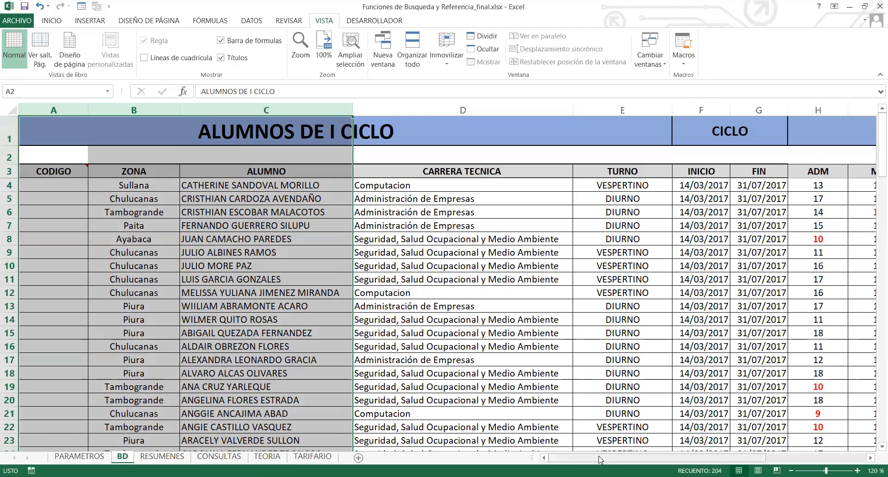
pyautogui.moveTo(687, 453); pyautogui.dragTo(571, 457)
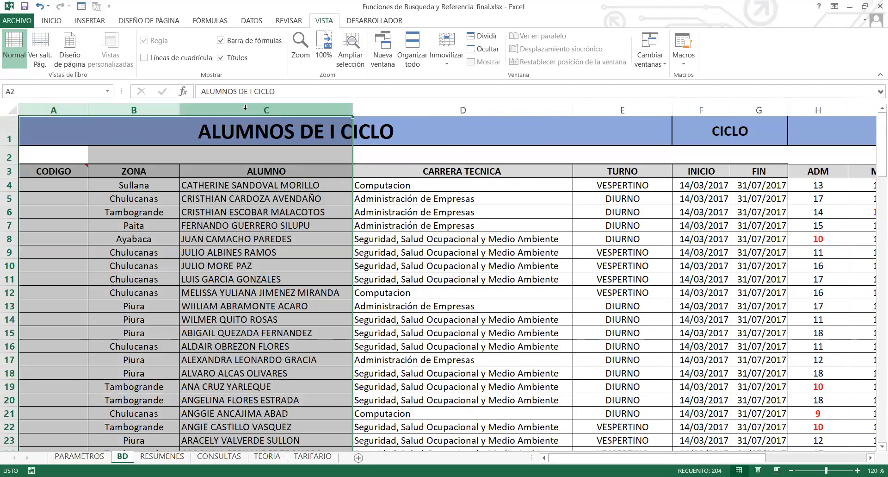
pyautogui.moveTo(9, 129); pyautogui.dragTo(9, 171)
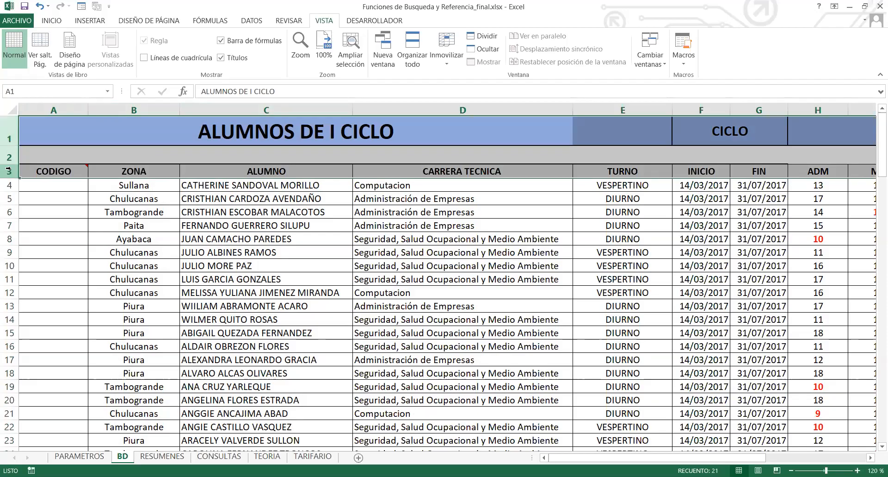
pyautogui.moveTo(73, 289); pyautogui.dragTo(109, 290)
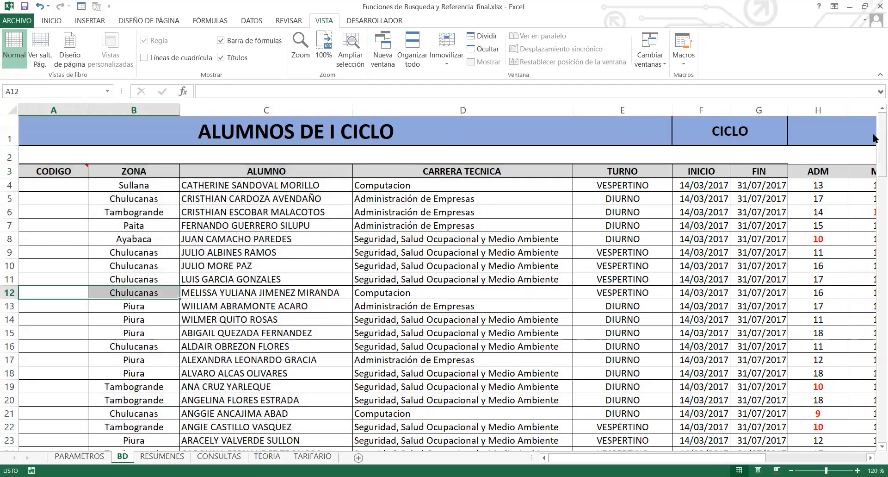
pyautogui.moveTo(873, 135)
pyautogui.mouseDown()
pyautogui.moveTo(874, 277)
pyautogui.moveTo(874, 128)
pyautogui.mouseUp()
pyautogui.moveTo(875, 303); pyautogui.dragTo(875, 273)
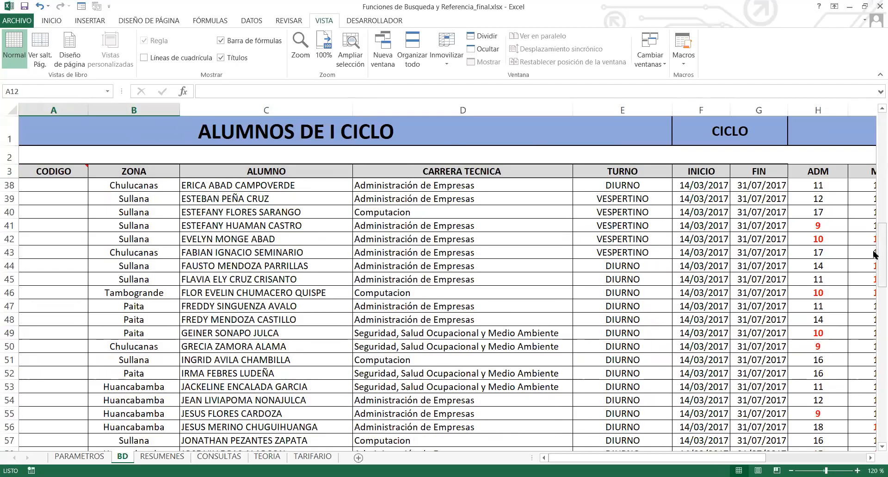
pyautogui.moveTo(874, 252); pyautogui.dragTo(875, 123)
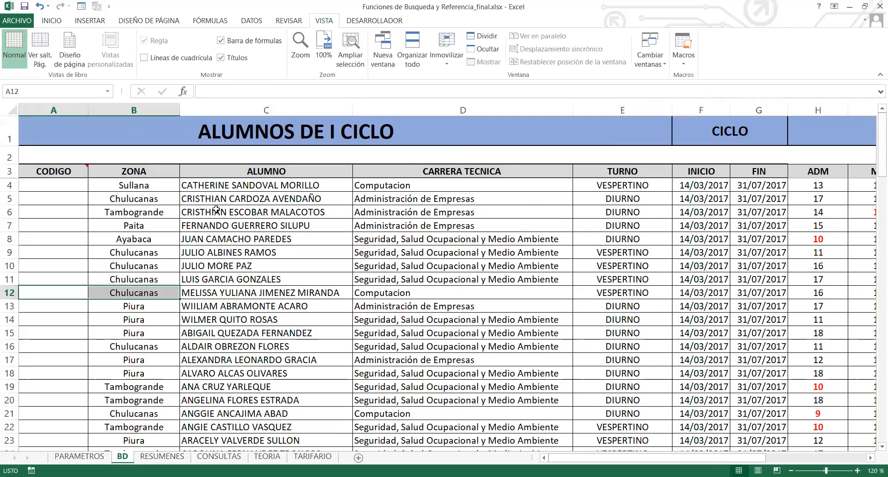
# Unfreeze the panes of the BD sheet and check how the headings behave down to about row 65.
pyautogui.click(75, 183)
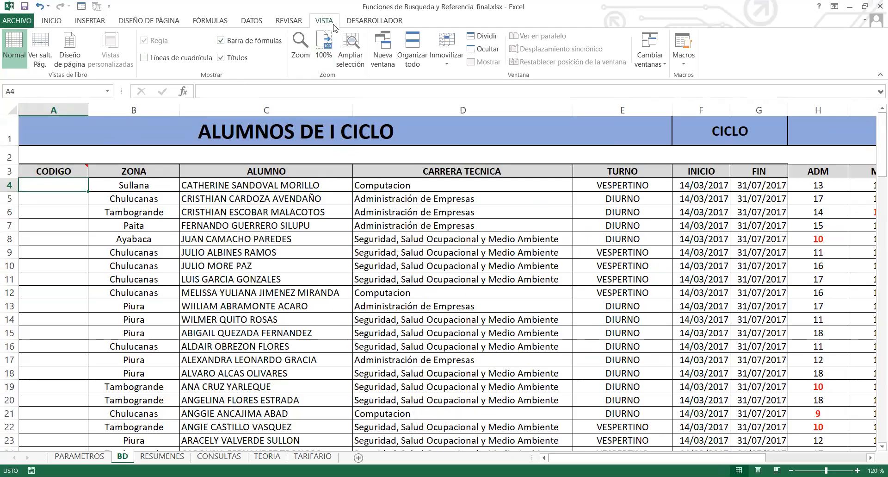
pyautogui.click(447, 58)
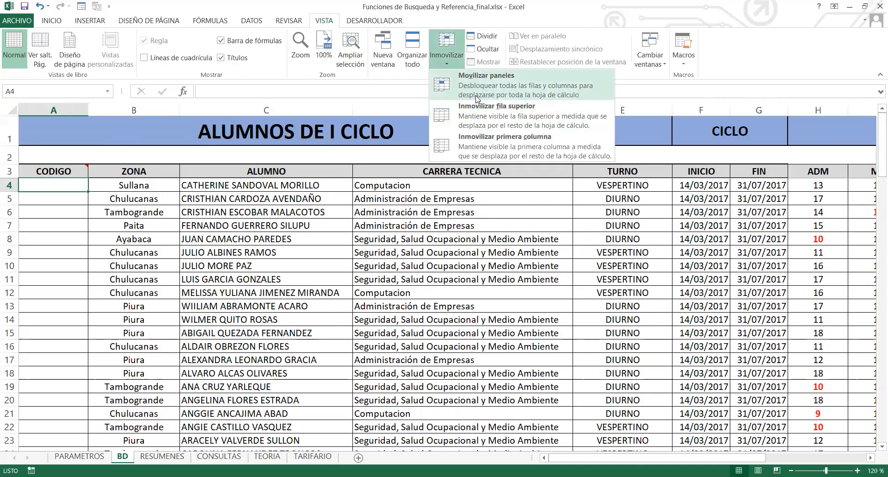
pyautogui.click(503, 83)
pyautogui.moveTo(874, 168); pyautogui.dragTo(874, 84)
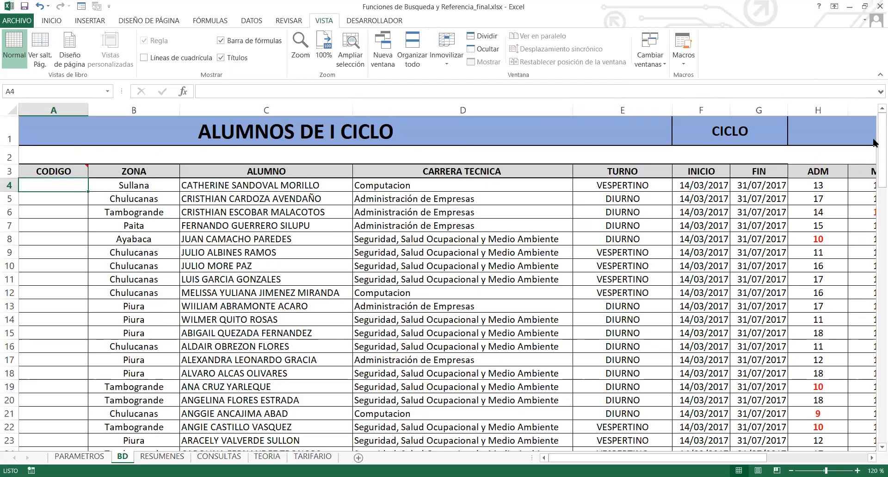
pyautogui.moveTo(878, 143); pyautogui.dragTo(879, 123)
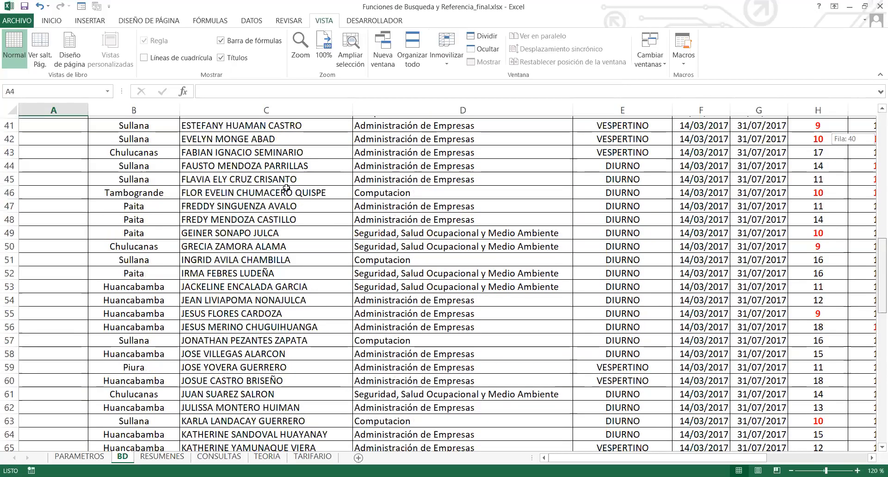
# Mark columns A to C and rows 1 to 3, and freeze the panes at cell D4 to fix both.
pyautogui.click(13, 172)
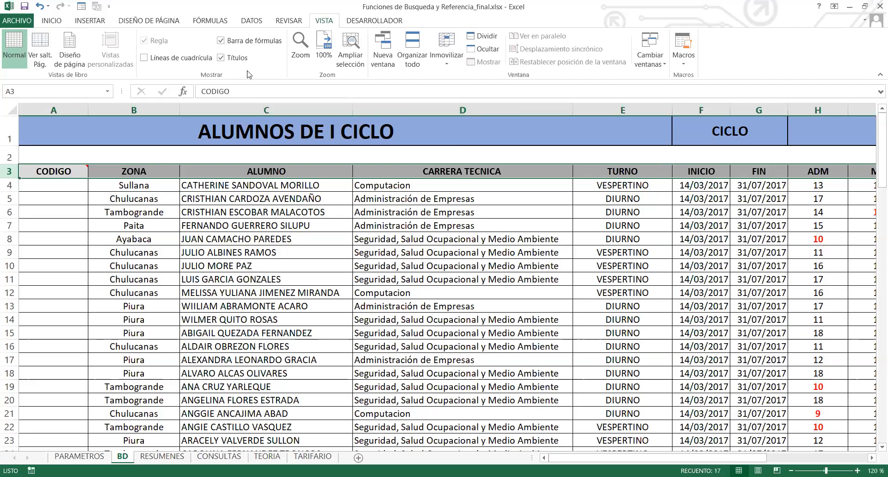
pyautogui.click(270, 209)
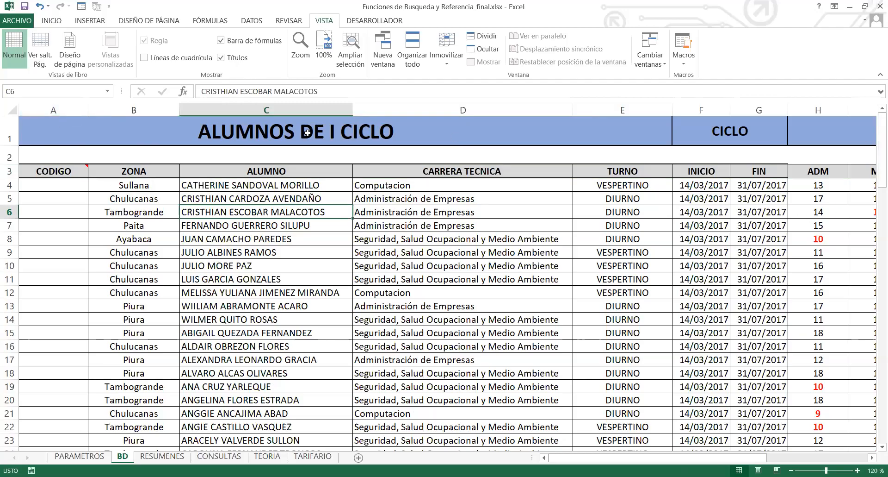
pyautogui.moveTo(53, 108); pyautogui.dragTo(198, 101)
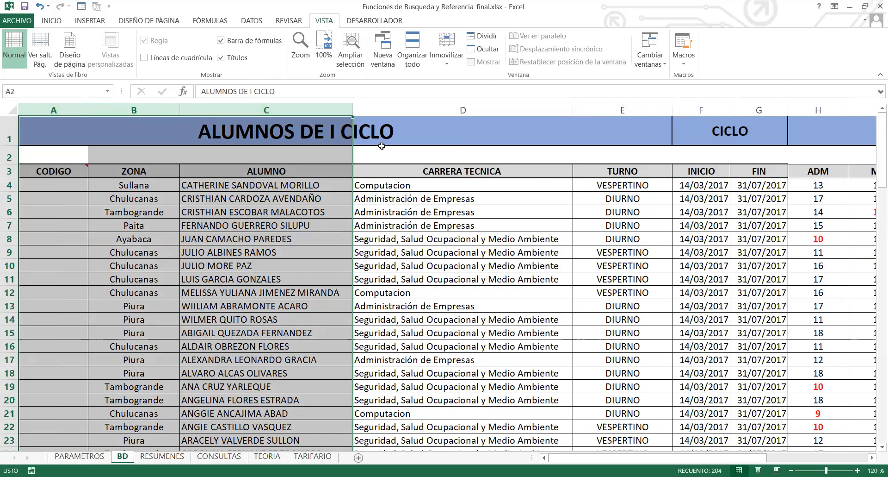
pyautogui.moveTo(10, 128); pyautogui.dragTo(9, 170)
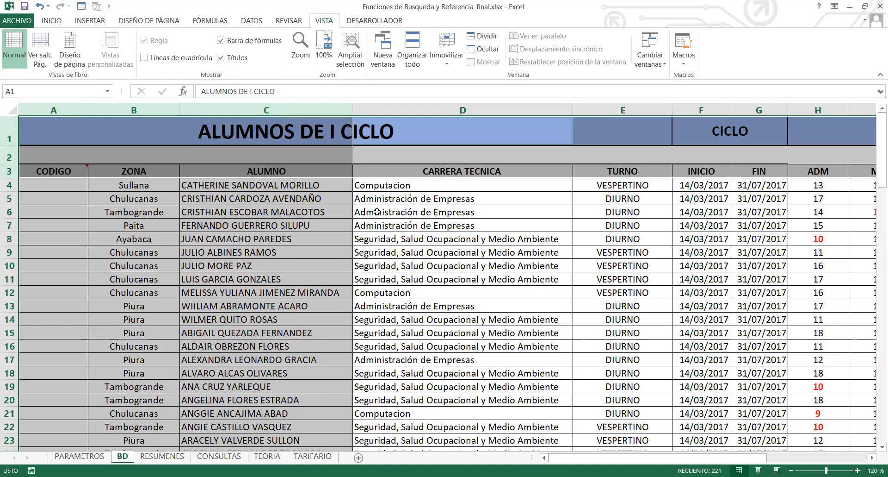
pyautogui.click(396, 185)
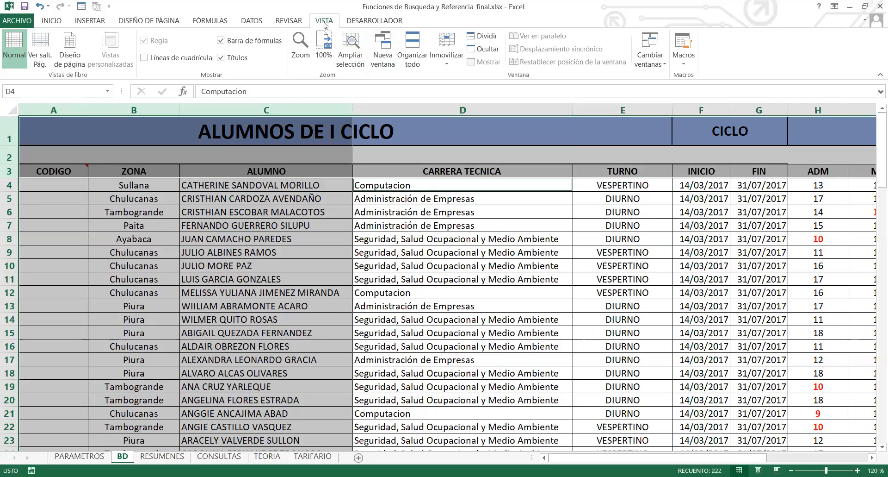
pyautogui.click(442, 56)
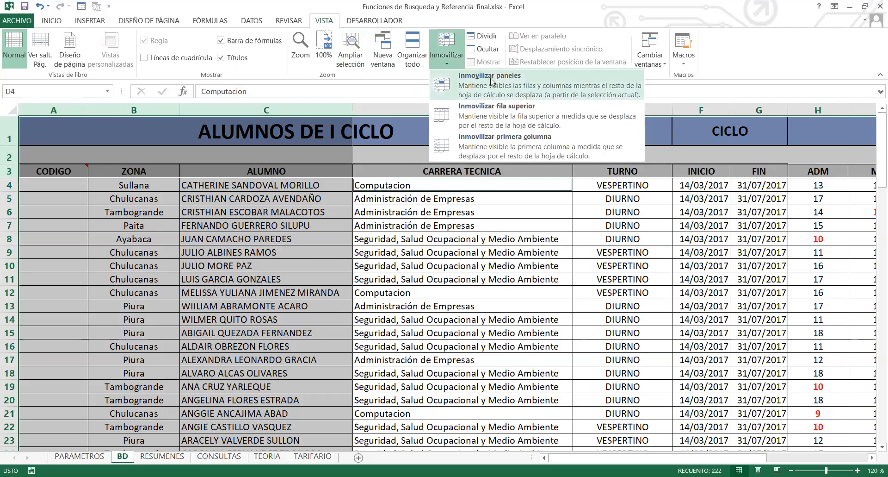
pyautogui.click(496, 86)
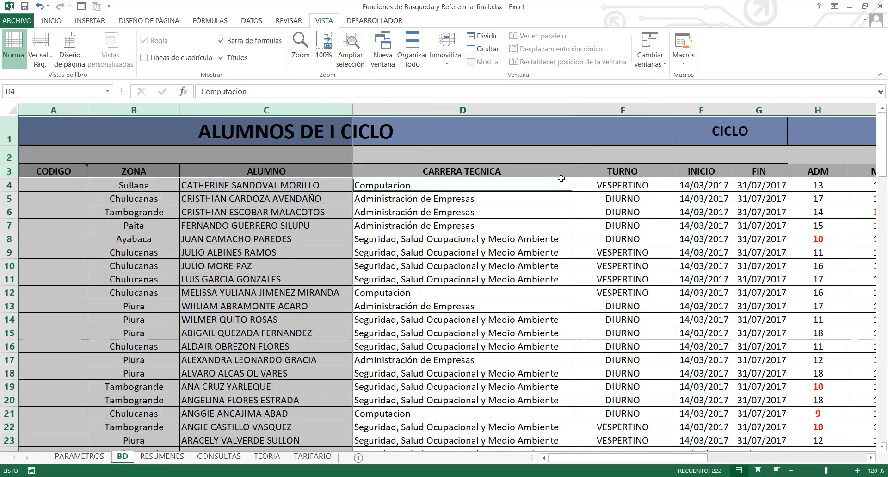
# Examine the ASISTENCIAS to DEUDA columns alongside the frozen CODIGO, ZONA and ALUMNO columns, using the student record in row 15.
pyautogui.click(625, 266)
pyautogui.moveTo(875, 135)
pyautogui.mouseDown()
pyautogui.moveTo(874, 366)
pyautogui.moveTo(875, 123)
pyautogui.mouseUp()
pyautogui.moveTo(567, 457); pyautogui.dragTo(757, 459)
pyautogui.click(443, 335)
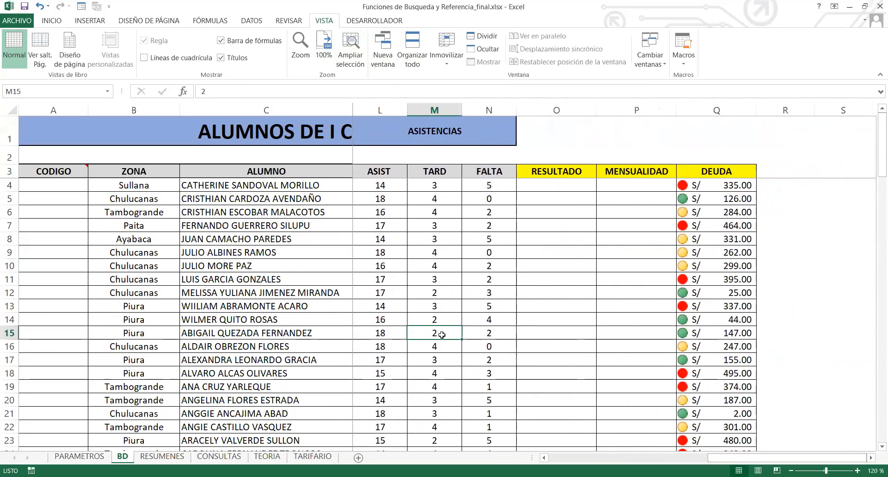
pyautogui.click(243, 337)
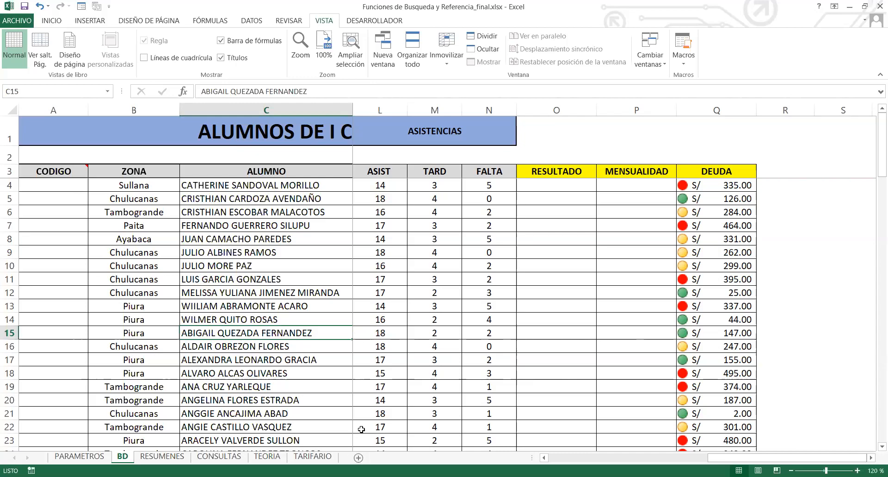
# Examine the records further down the sheet under the frozen panes, and return to the first records and the CARRERA TECNICA column.
pyautogui.hotkey('alt', 'Tab')
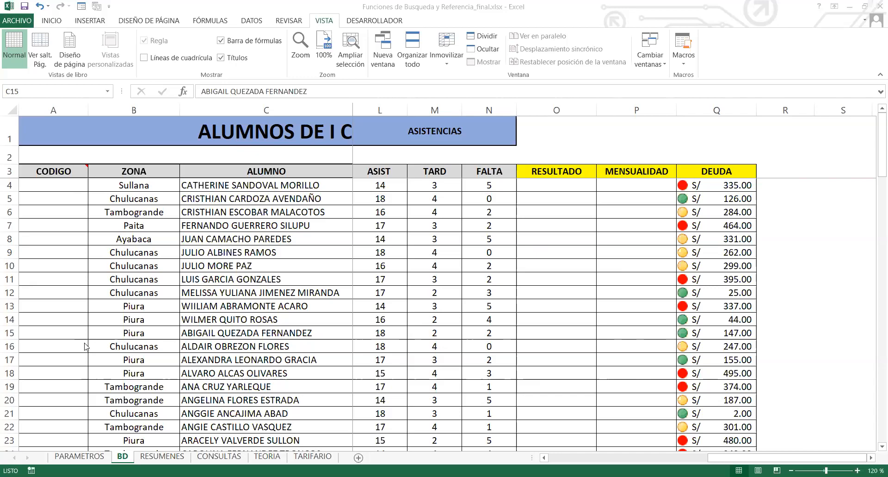
pyautogui.click(816, 179)
pyautogui.moveTo(874, 149); pyautogui.dragTo(870, 410)
pyautogui.moveTo(761, 461); pyautogui.dragTo(602, 459)
pyautogui.moveTo(874, 379); pyautogui.dragTo(874, 124)
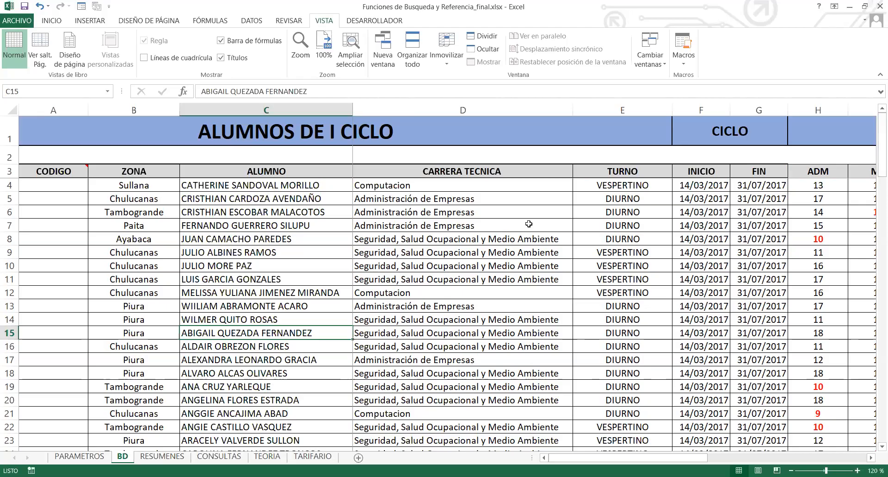
pyautogui.hotkey('alt', 'Tab')
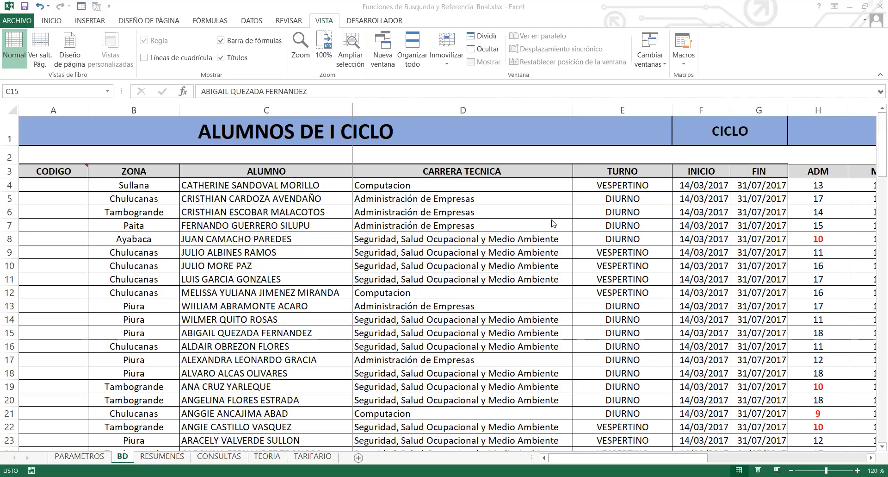
pyautogui.hotkey('alt', 'Tab')
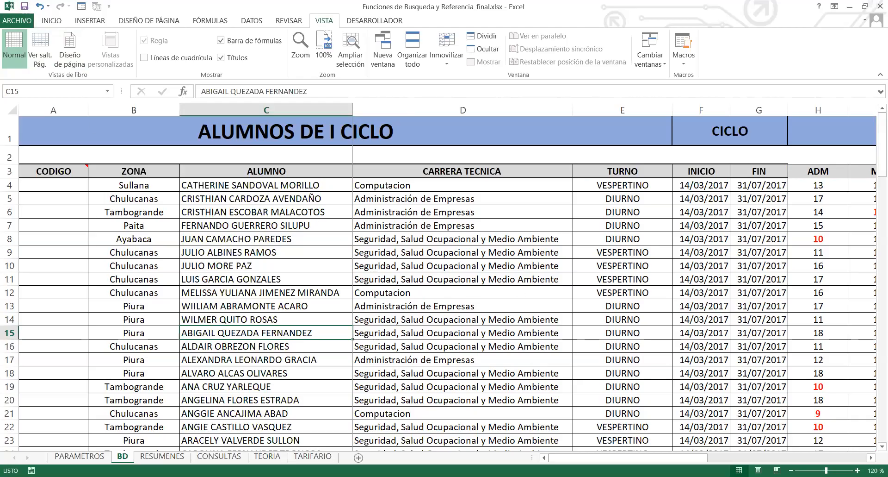
pyautogui.moveTo(594, 457)
pyautogui.mouseDown()
pyautogui.moveTo(751, 457)
pyautogui.moveTo(585, 457)
pyautogui.mouseUp()
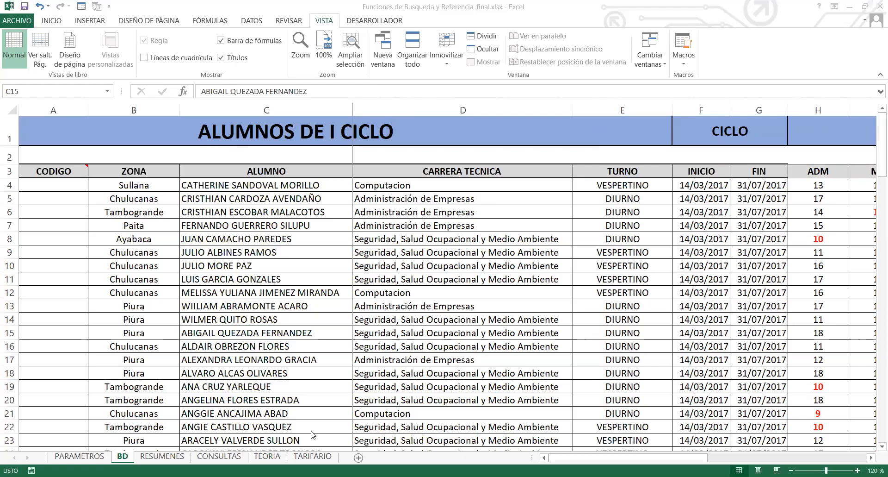
pyautogui.click(75, 185)
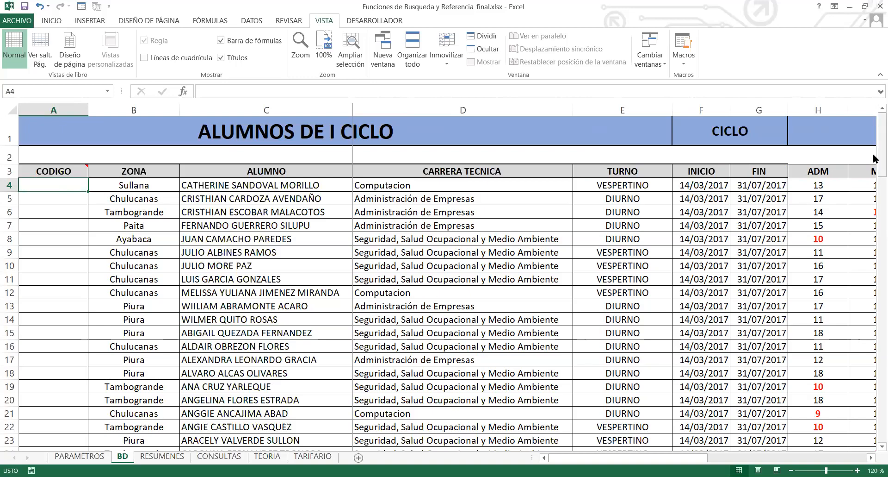
pyautogui.click(324, 198)
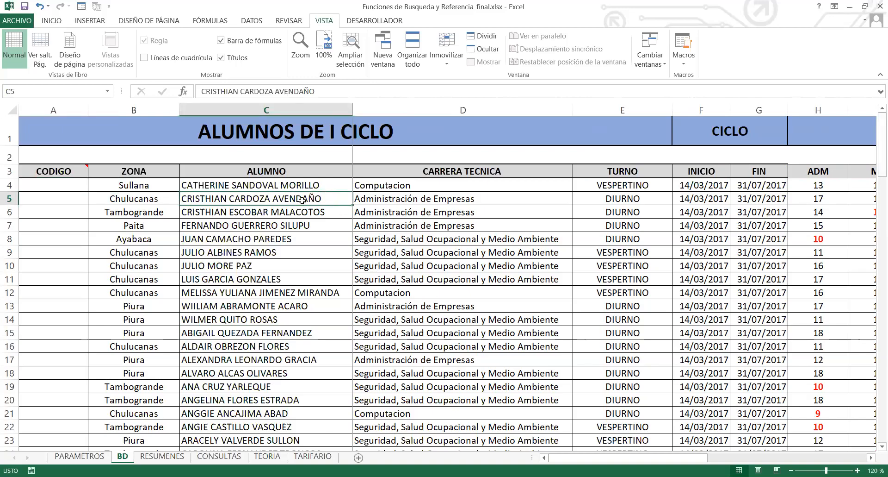
pyautogui.click(72, 240)
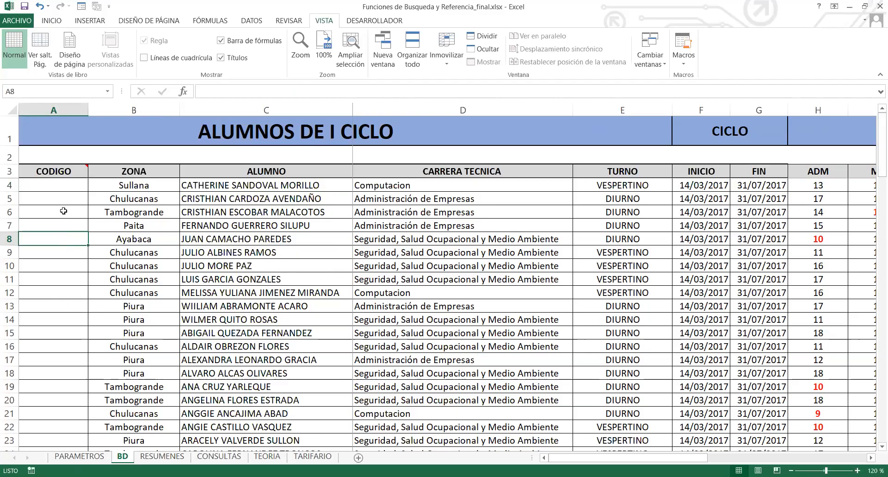
# Enter the codes 1, 2 and 3 in cells A4 to A6 of the CODIGO column.
pyautogui.moveTo(57, 171)
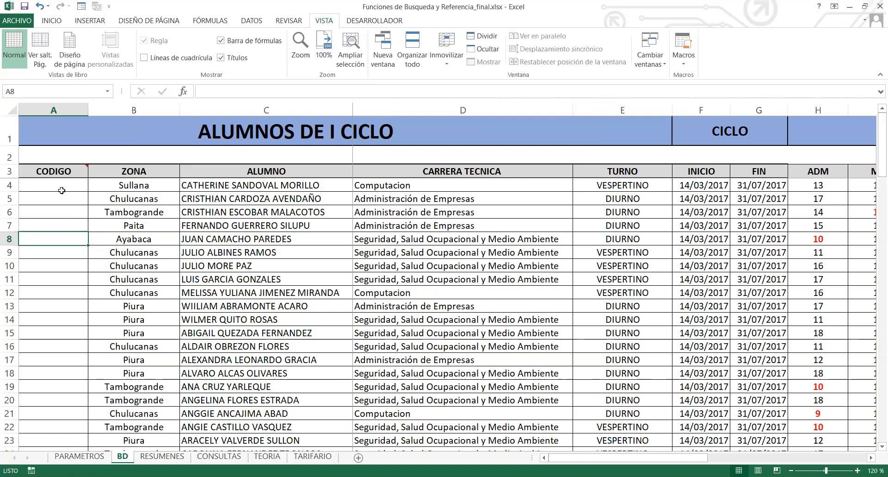
pyautogui.click(62, 190)
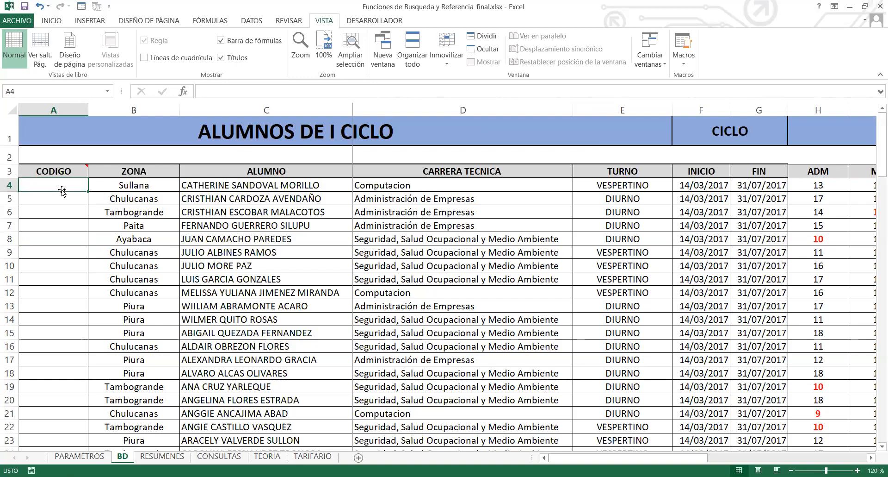
pyautogui.write('1')
pyautogui.press('Return')
pyautogui.write('2')
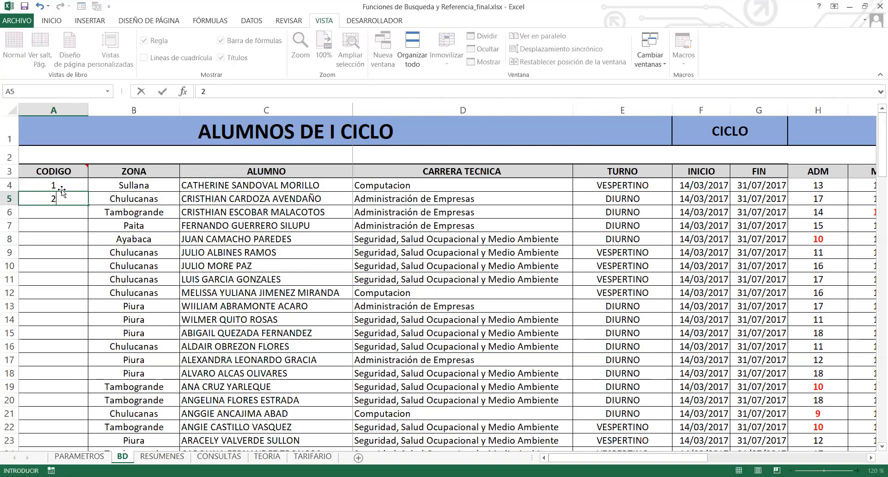
pyautogui.press('Return')
pyautogui.write('3')
pyautogui.press('Return')
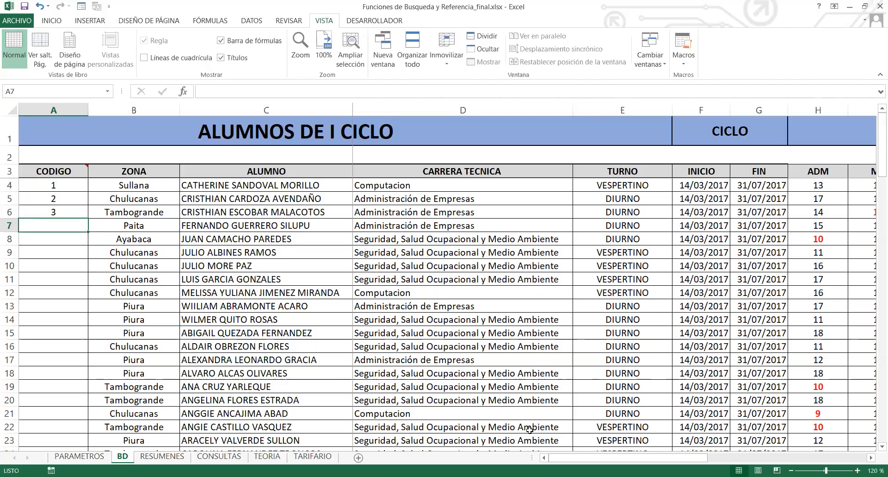
# Extend the code series in A4:A6 down the CODIGO column to code 100 in row 103.
pyautogui.click(75, 183)
pyautogui.moveTo(74, 183); pyautogui.dragTo(69, 212)
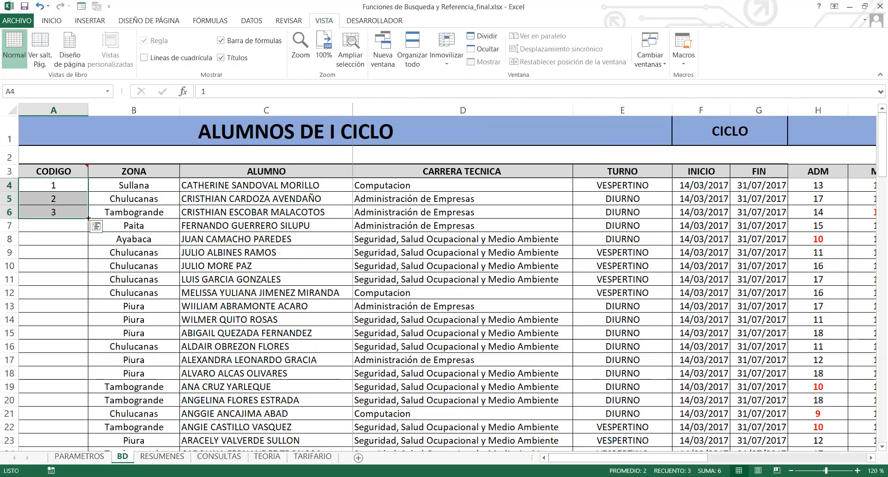
pyautogui.moveTo(87, 218); pyautogui.dragTo(88, 355)
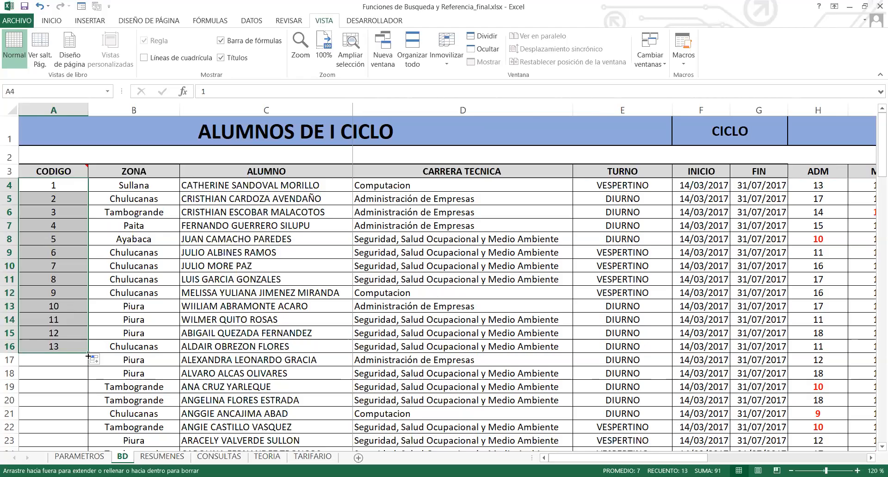
pyautogui.moveTo(89, 355); pyautogui.dragTo(81, 428)
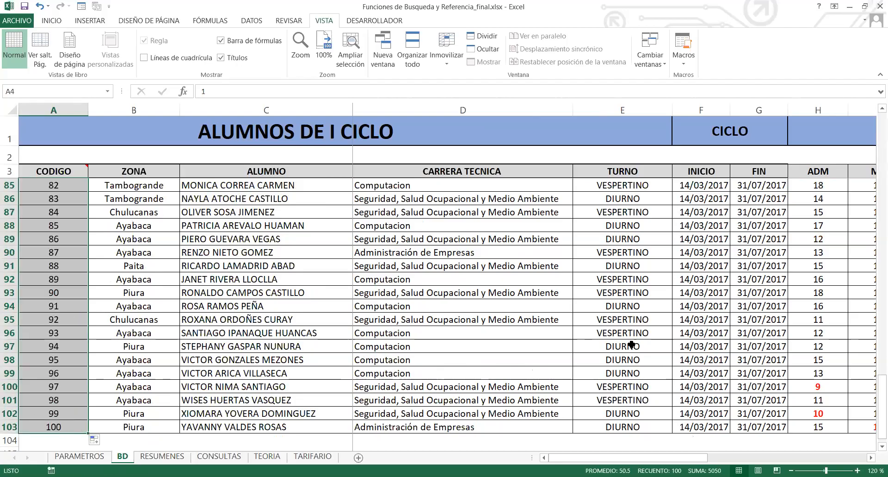
pyautogui.moveTo(875, 393); pyautogui.dragTo(875, 119)
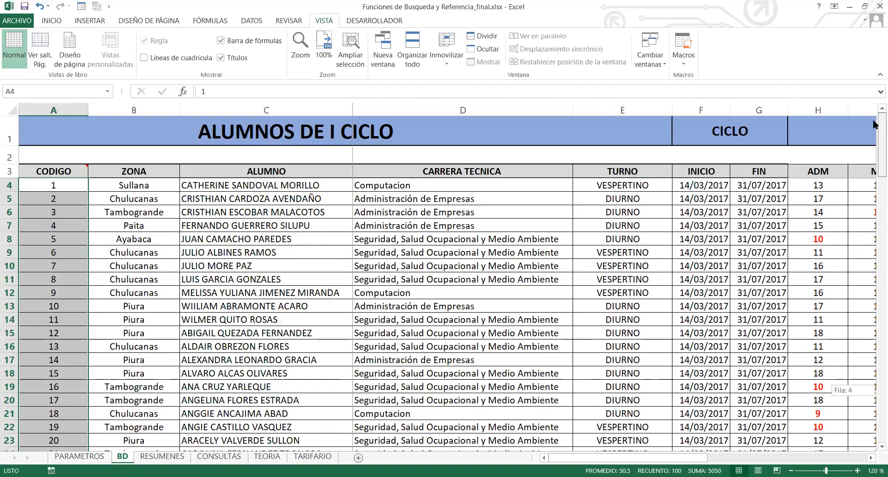
pyautogui.click(64, 238)
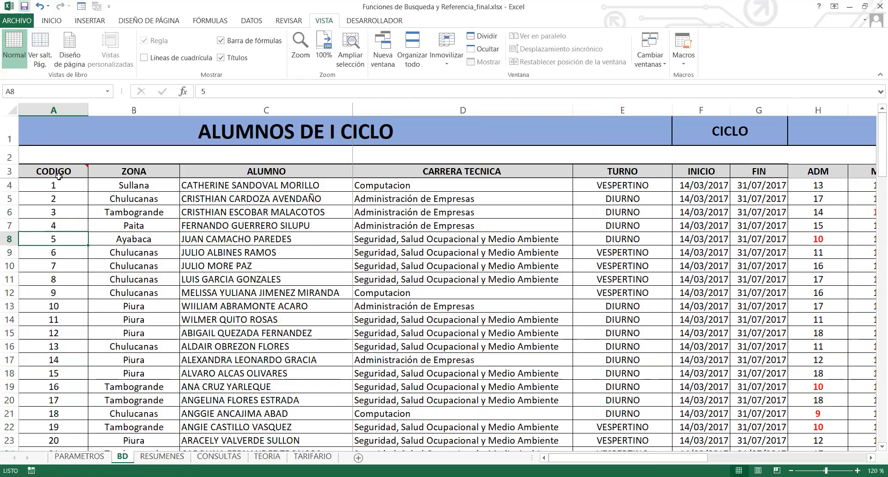
# Select the first student code in A4 and save the workbook.
pyautogui.moveTo(59, 175)
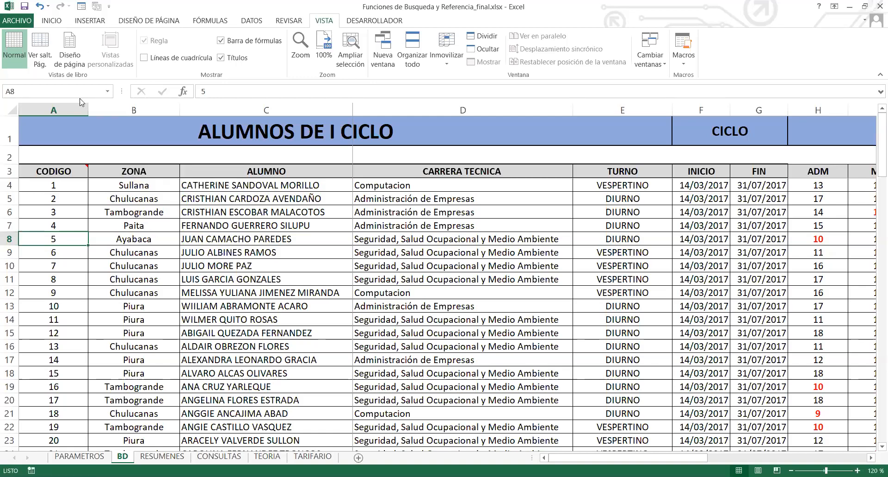
pyautogui.click(60, 185)
pyautogui.click(24, 3)
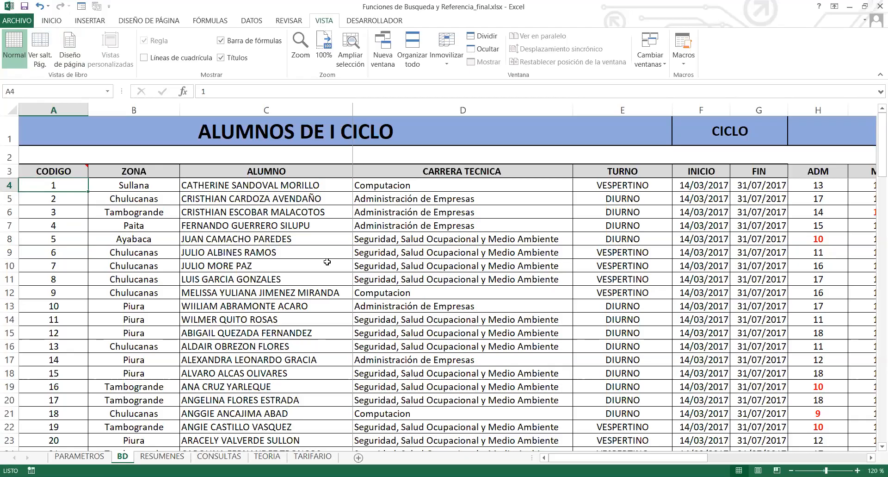
# Examine the ZONA, ALUMNO, CARRERA TECNICA, TURNO, INICIO and FIN columns of the student records.
pyautogui.click(158, 190)
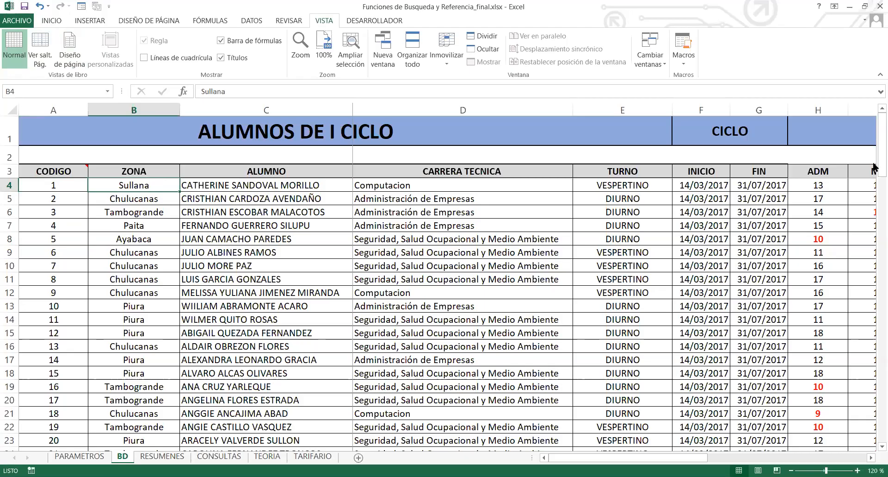
pyautogui.moveTo(874, 142)
pyautogui.mouseDown()
pyautogui.moveTo(874, 314)
pyautogui.moveTo(874, 134)
pyautogui.mouseUp()
pyautogui.click(317, 205)
pyautogui.click(305, 186)
pyautogui.moveTo(874, 135)
pyautogui.mouseDown()
pyautogui.moveTo(874, 199)
pyautogui.moveTo(874, 135)
pyautogui.mouseUp()
pyautogui.click(493, 249)
pyautogui.press('Down')
pyautogui.press('Down')
pyautogui.press('Down')
pyautogui.press('Down')
pyautogui.press('Down')
pyautogui.press('Down')
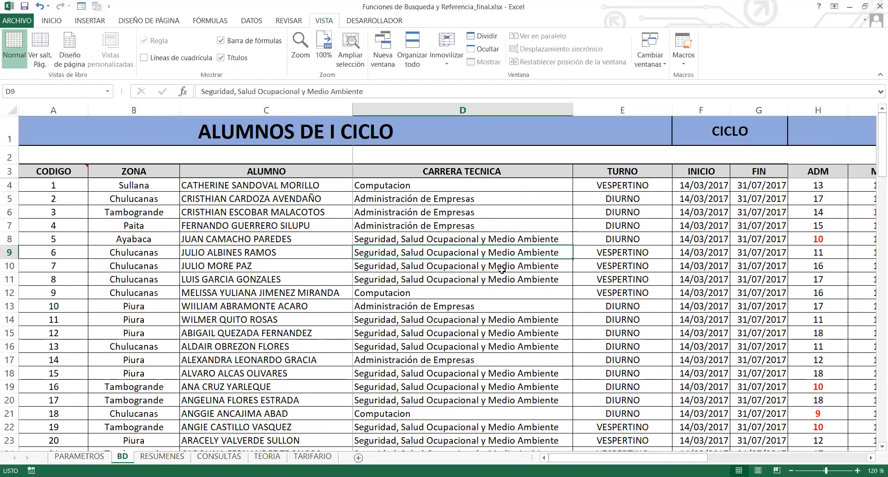
pyautogui.press('Down')
pyautogui.press('Down')
pyautogui.press('Down')
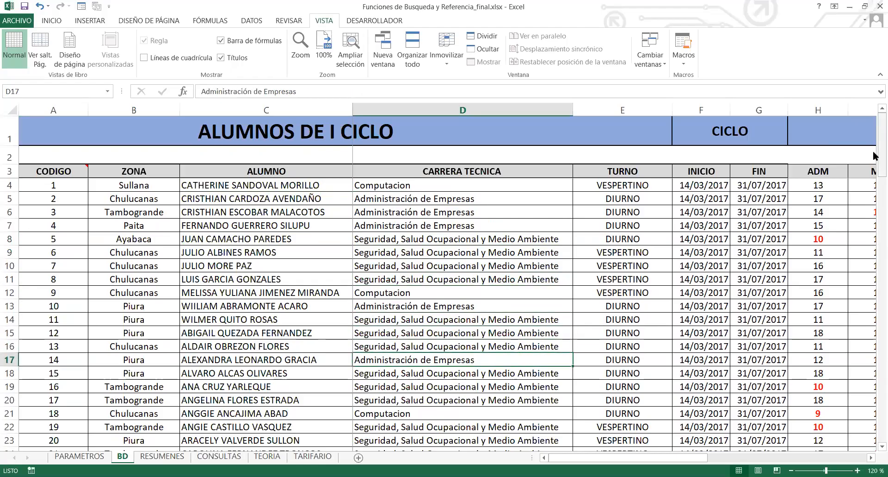
pyautogui.click(611, 207)
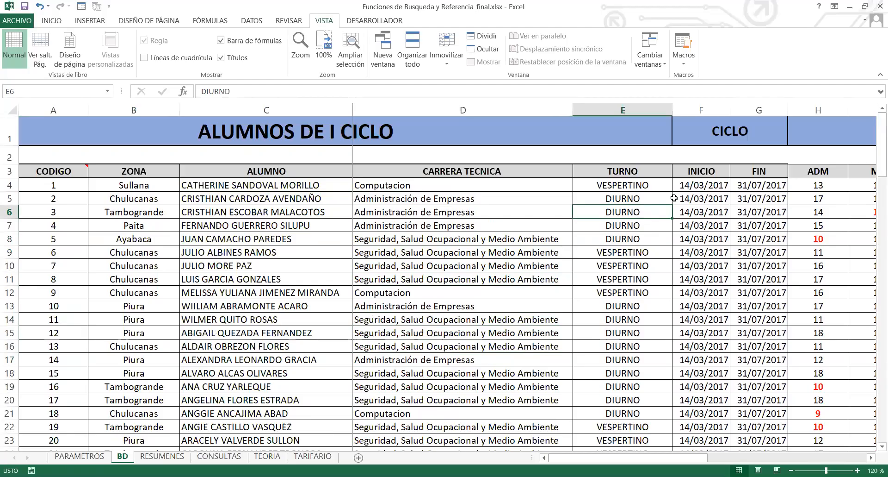
pyautogui.click(722, 189)
pyautogui.click(752, 190)
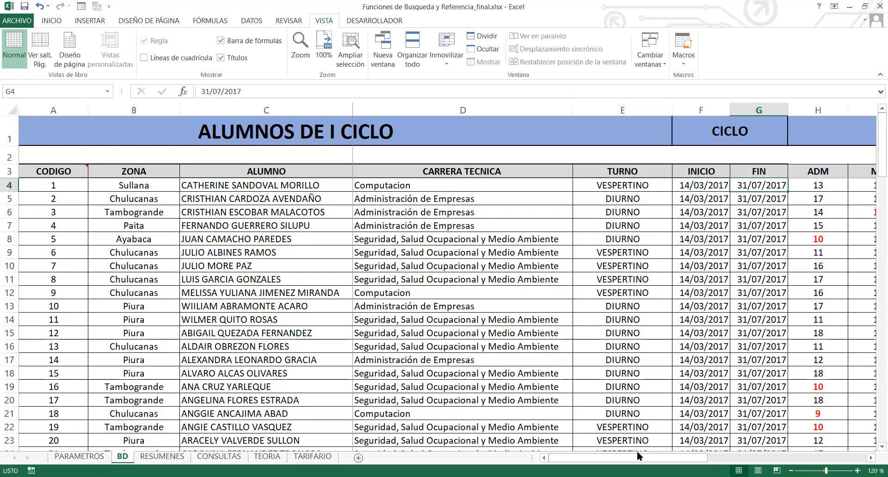
pyautogui.moveTo(615, 460); pyautogui.dragTo(635, 459)
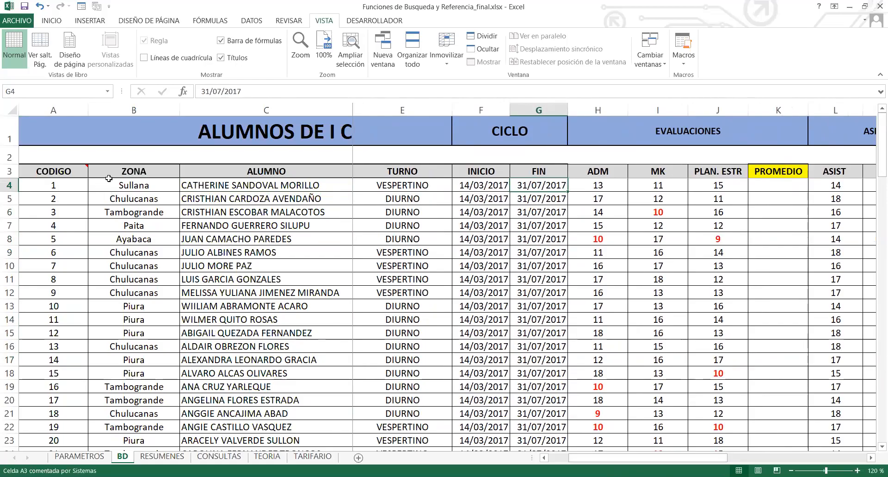
# Fill the CODIGO, ZONA and ALUMNO columns, A3:C103, with a light green theme colour.
pyautogui.moveTo(61, 172); pyautogui.dragTo(278, 467)
pyautogui.click(52, 21)
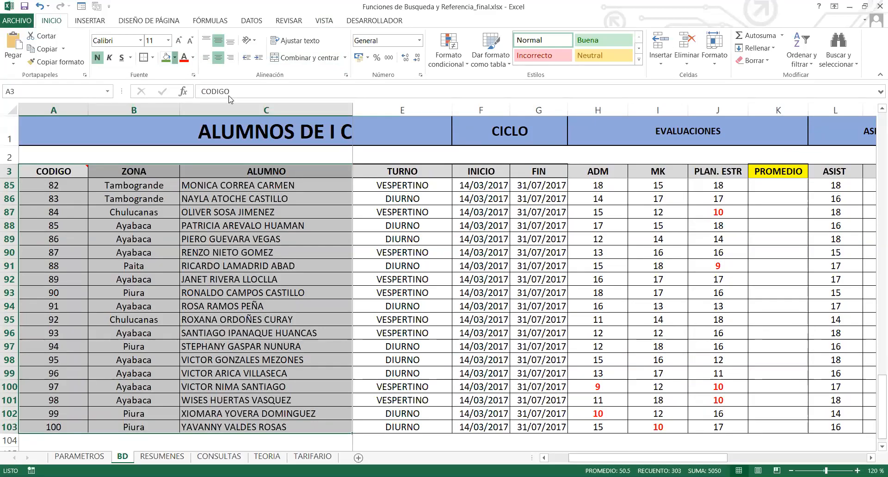
pyautogui.click(175, 57)
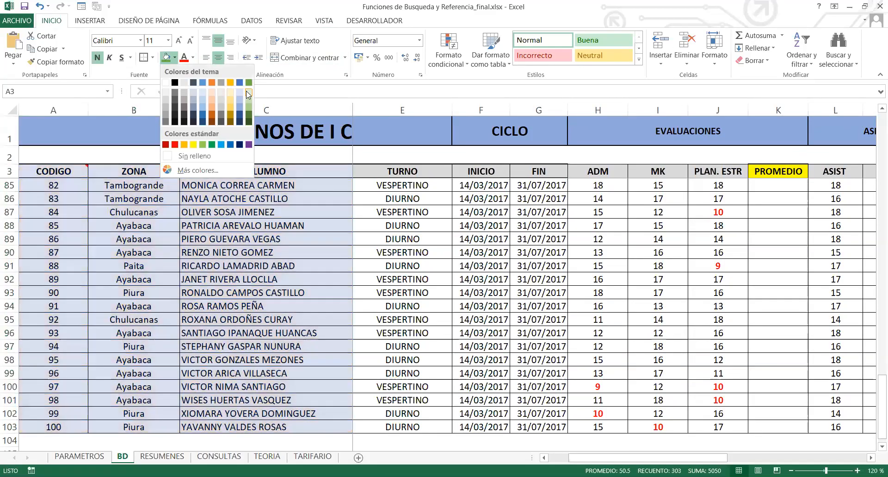
pyautogui.click(247, 101)
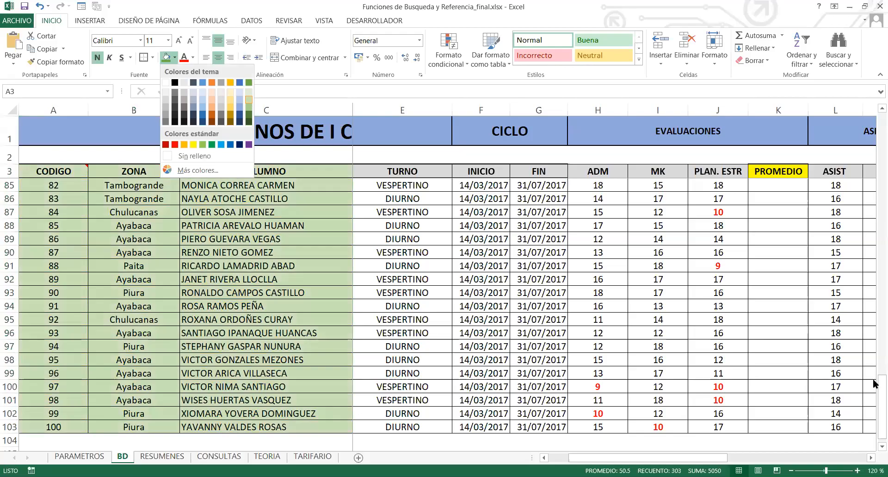
pyautogui.moveTo(874, 401); pyautogui.dragTo(875, 141)
# Examine the ADM, MK and PLAN. ESTR grades of the first student and the empty PROMEDIO cell beside them.
pyautogui.moveTo(631, 458); pyautogui.dragTo(651, 459)
pyautogui.moveTo(497, 184); pyautogui.dragTo(620, 185)
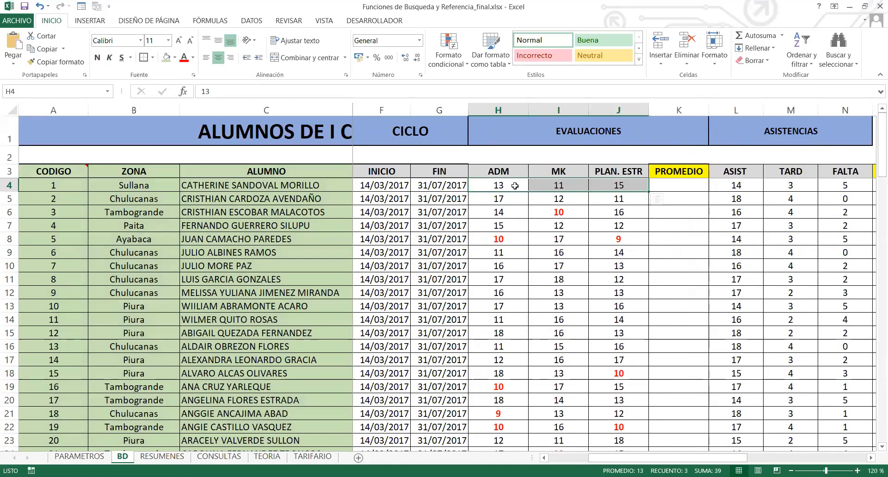
pyautogui.click(512, 171)
pyautogui.click(547, 171)
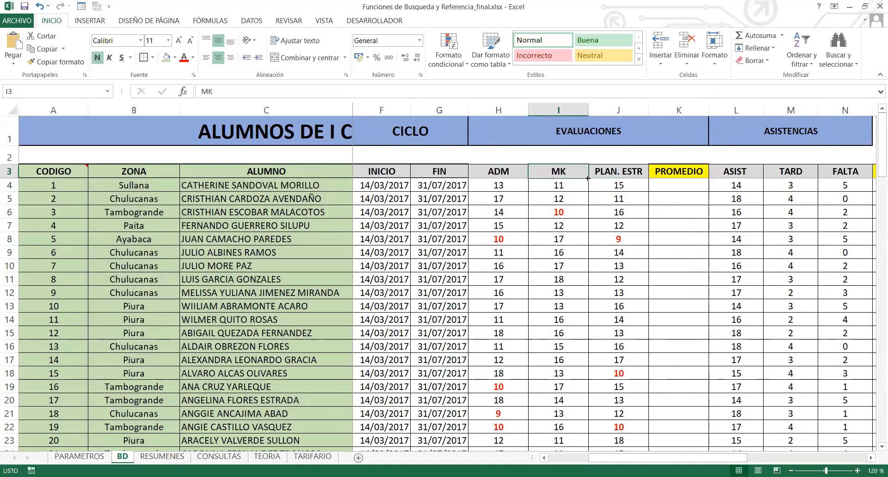
pyautogui.click(603, 172)
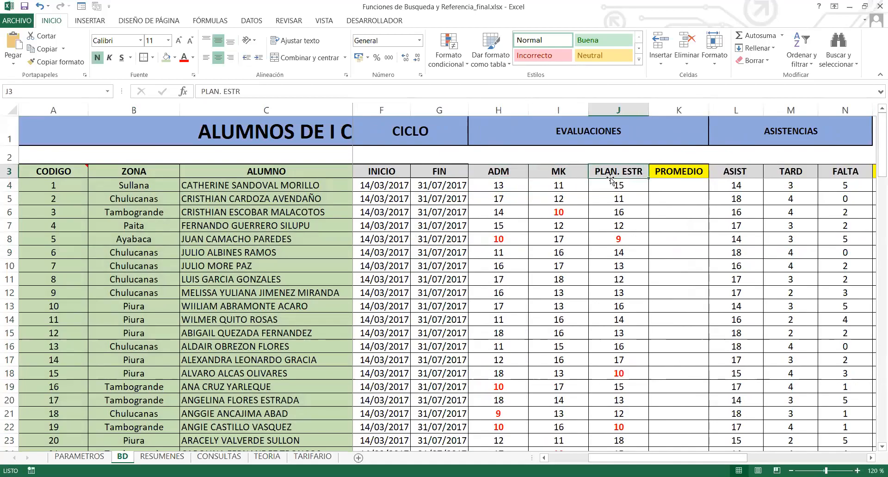
pyautogui.click(696, 191)
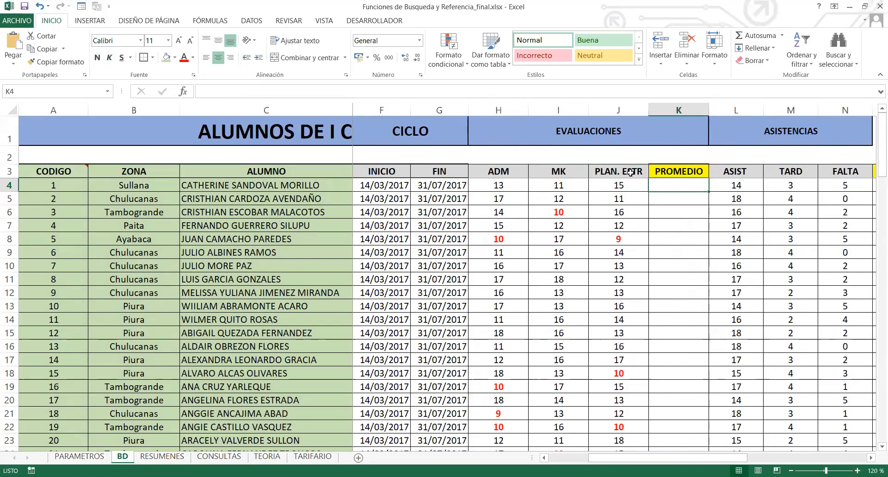
pyautogui.click(502, 188)
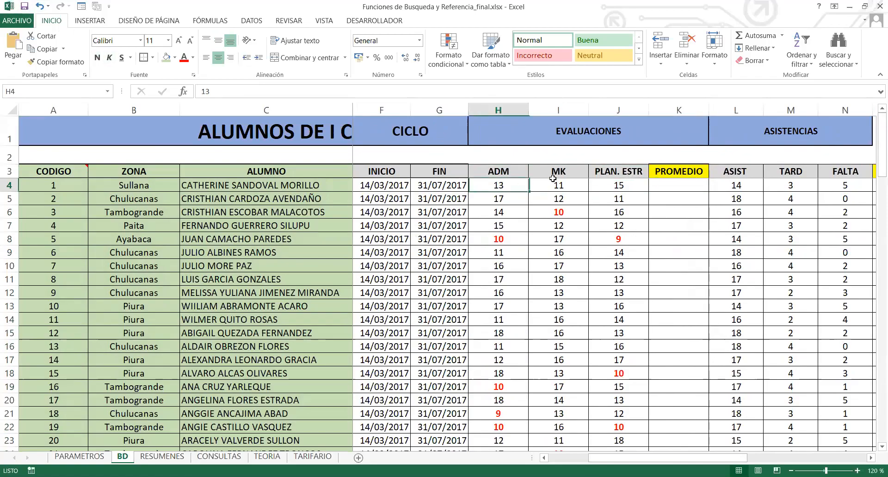
pyautogui.moveTo(553, 178); pyautogui.dragTo(608, 184)
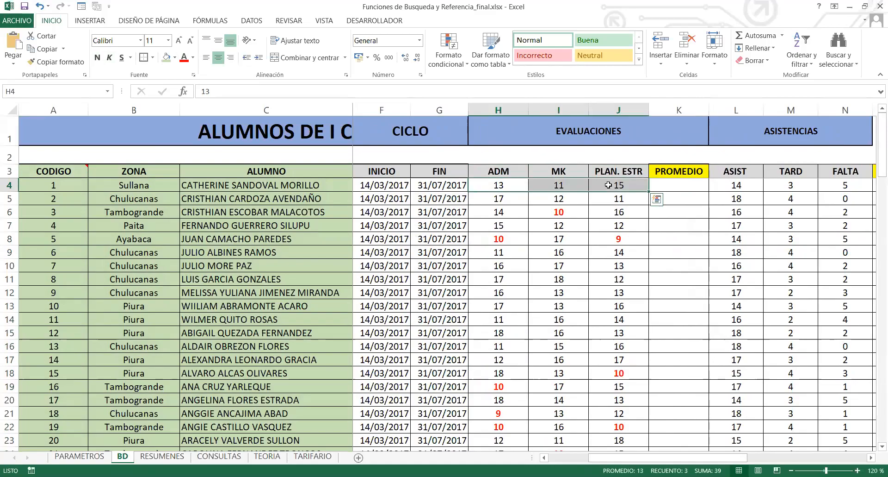
pyautogui.click(673, 190)
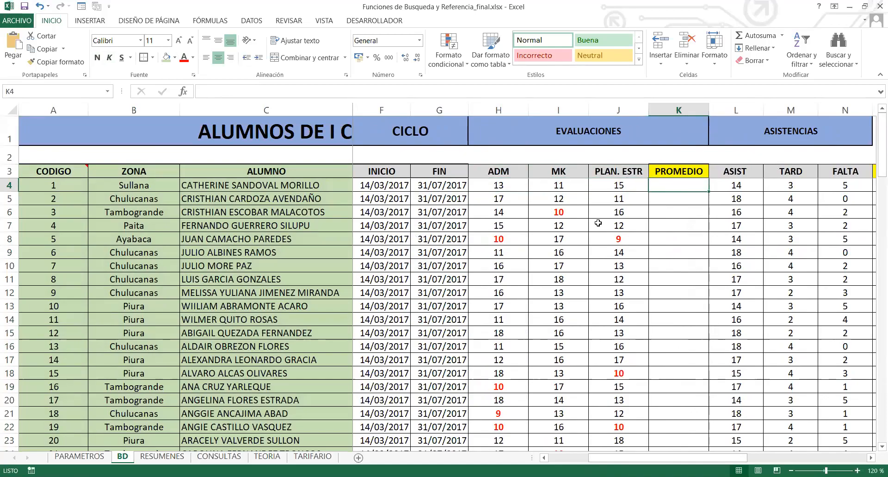
pyautogui.click(508, 190)
pyautogui.press('Right')
pyautogui.press('Right')
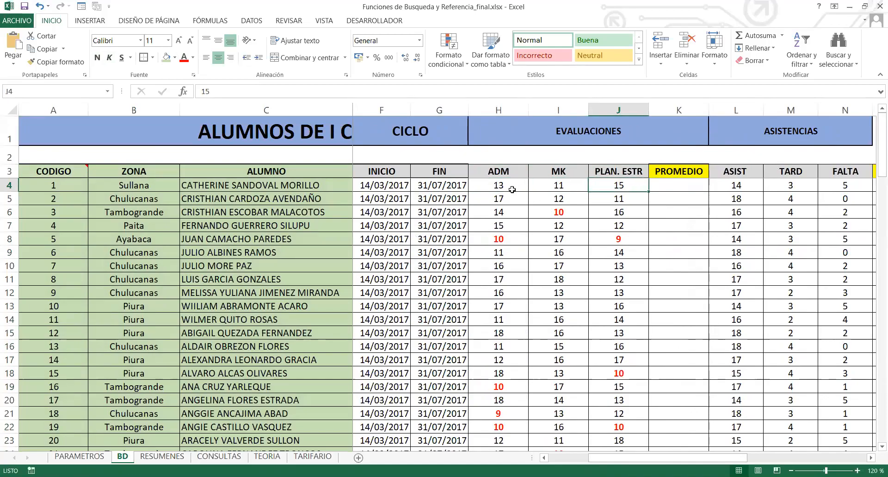
pyautogui.moveTo(500, 185); pyautogui.dragTo(618, 186)
# Enter the formula =PROMEDIO(H4:J4) in cell K4 to average the first student's three grades.
pyautogui.click(656, 190)
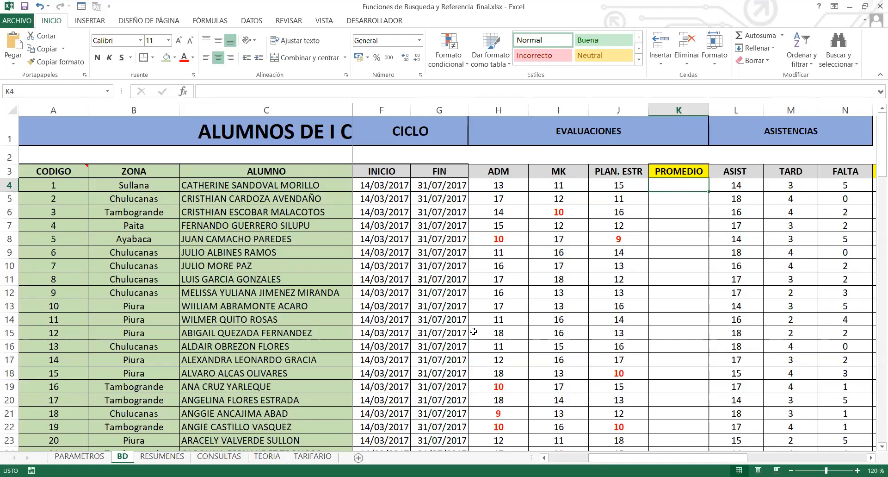
pyautogui.write('=pr')
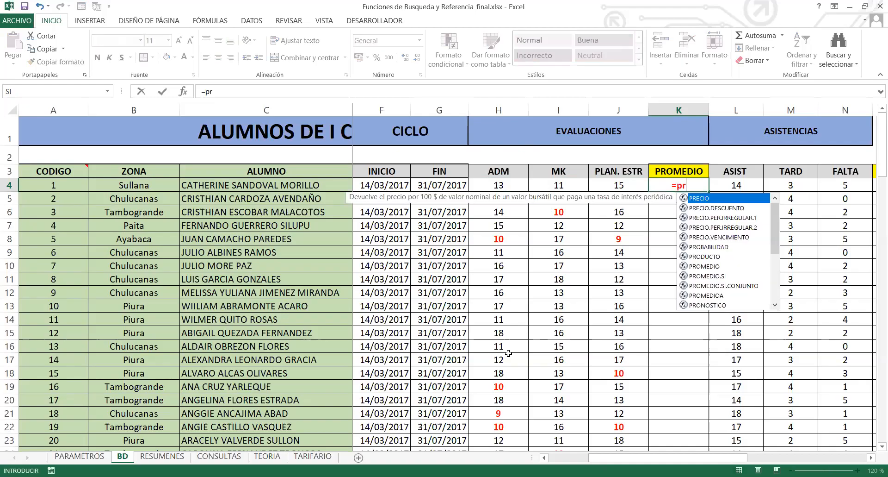
pyautogui.write('ome')
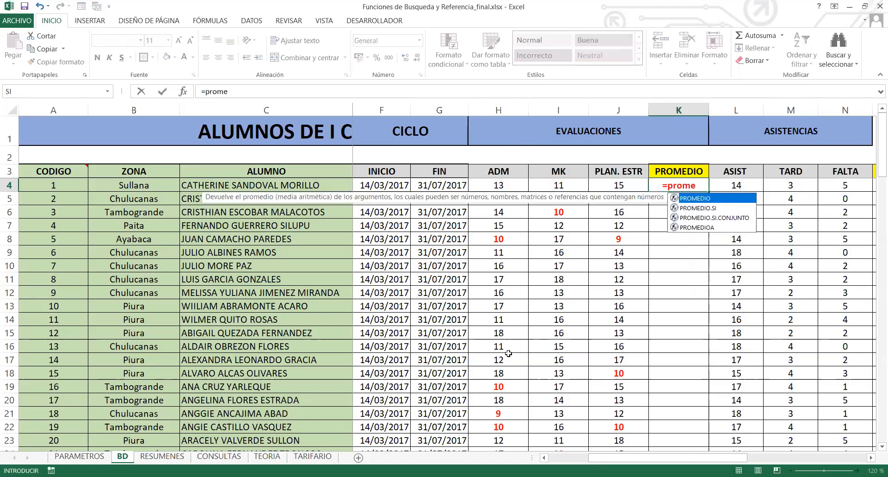
pyautogui.press('Tab')
pyautogui.click(526, 187)
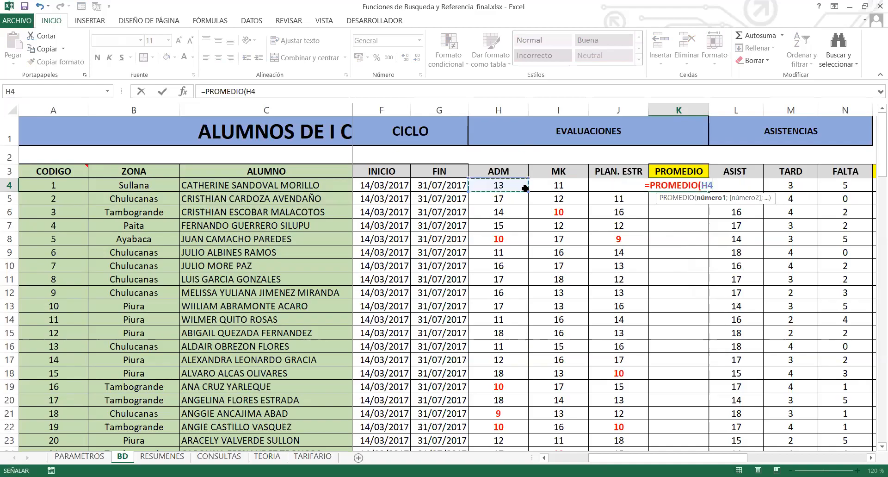
pyautogui.moveTo(525, 188); pyautogui.dragTo(619, 186)
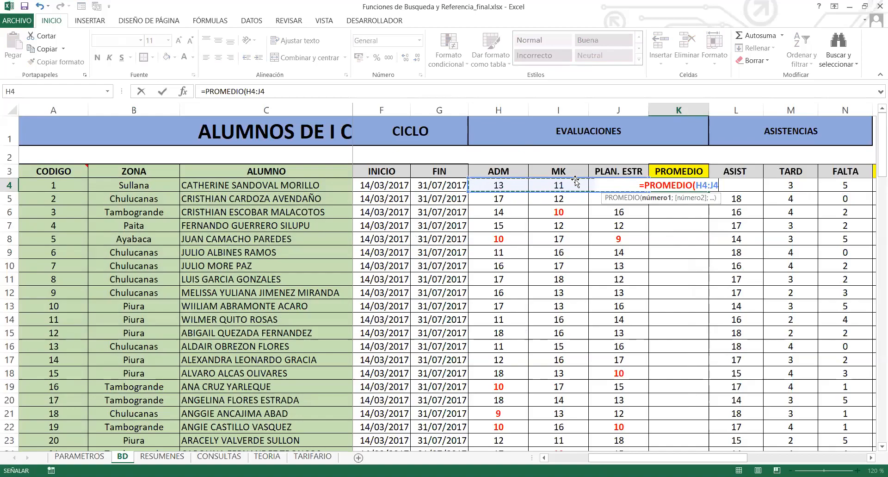
pyautogui.write(')')
pyautogui.press('Return')
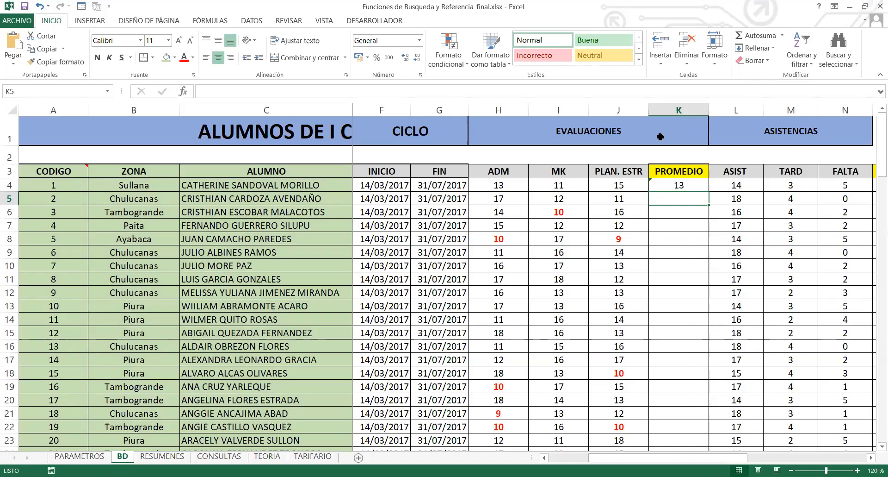
# Copy the average formula from K4 down the PROMEDIO column for all student records.
pyautogui.click(682, 183)
pyautogui.moveTo(522, 203); pyautogui.dragTo(622, 197)
pyautogui.moveTo(519, 222); pyautogui.dragTo(613, 215)
pyautogui.moveTo(518, 253); pyautogui.dragTo(590, 257)
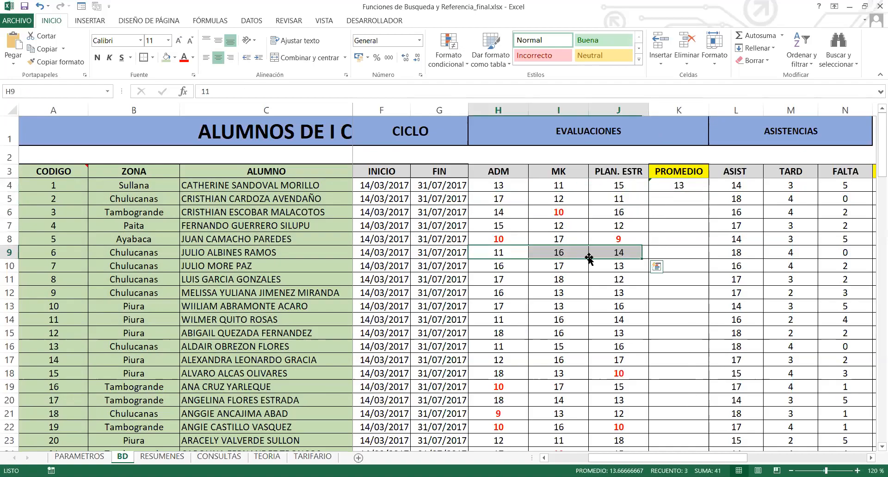
pyautogui.click(581, 264)
pyautogui.click(681, 190)
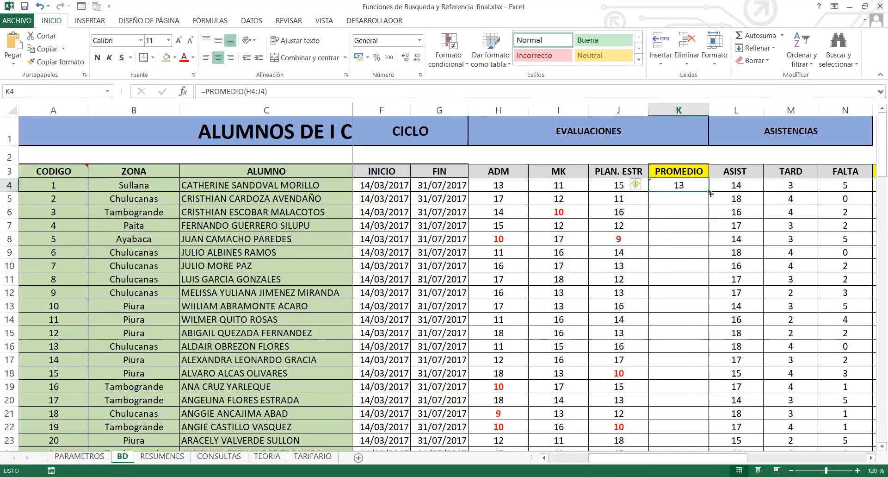
pyautogui.moveTo(710, 192); pyautogui.dragTo(710, 192)
pyautogui.doubleClick(710, 192)
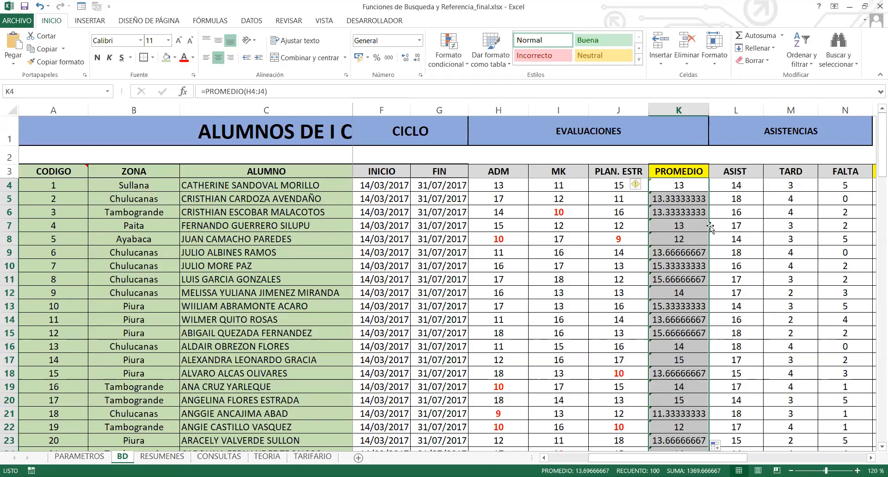
# Compare the average formulas and decimal results in the first cells of the PROMEDIO column.
pyautogui.click(706, 212)
pyautogui.click(695, 201)
pyautogui.click(703, 187)
pyautogui.click(687, 201)
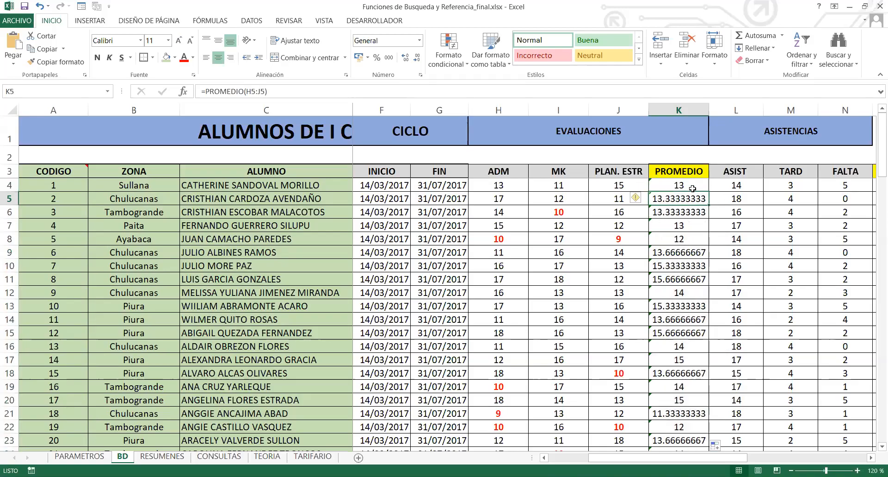
pyautogui.moveTo(876, 170); pyautogui.dragTo(876, 146)
pyautogui.moveTo(690, 185)
pyautogui.mouseDown()
pyautogui.moveTo(682, 239)
pyautogui.moveTo(691, 186)
pyautogui.mouseUp()
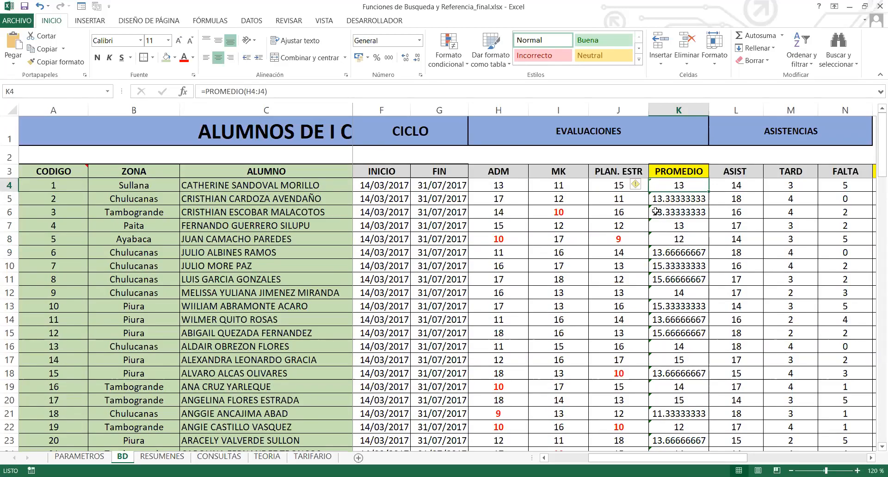
# Format all student averages in the PROMEDIO column, from K4 down, as numbers with one decimal.
pyautogui.click(663, 199)
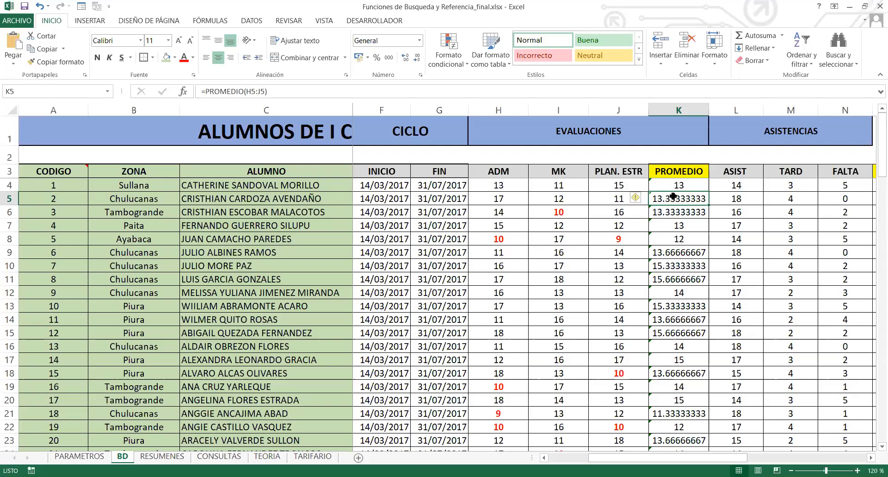
pyautogui.click(679, 187)
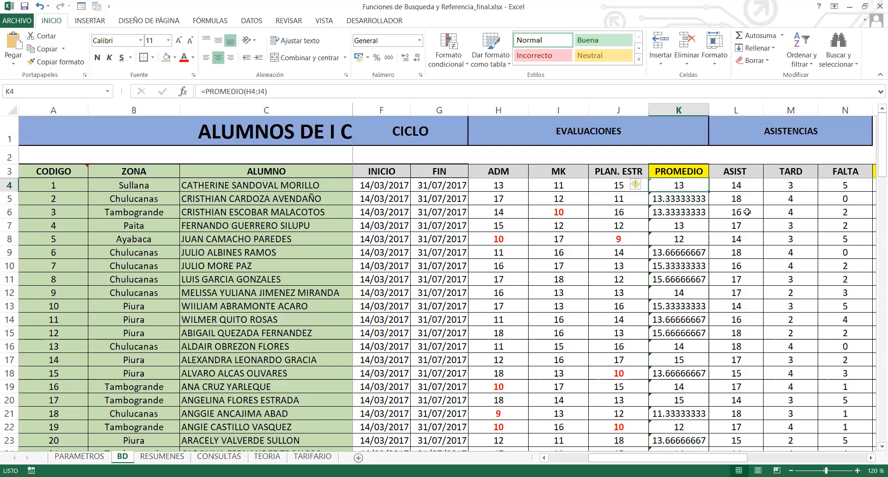
pyautogui.click(687, 109)
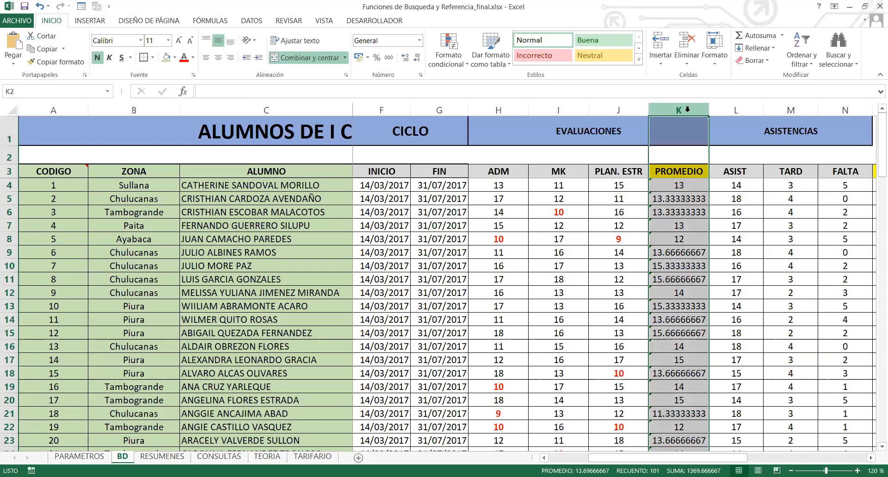
pyautogui.click(693, 180)
pyautogui.click(684, 185)
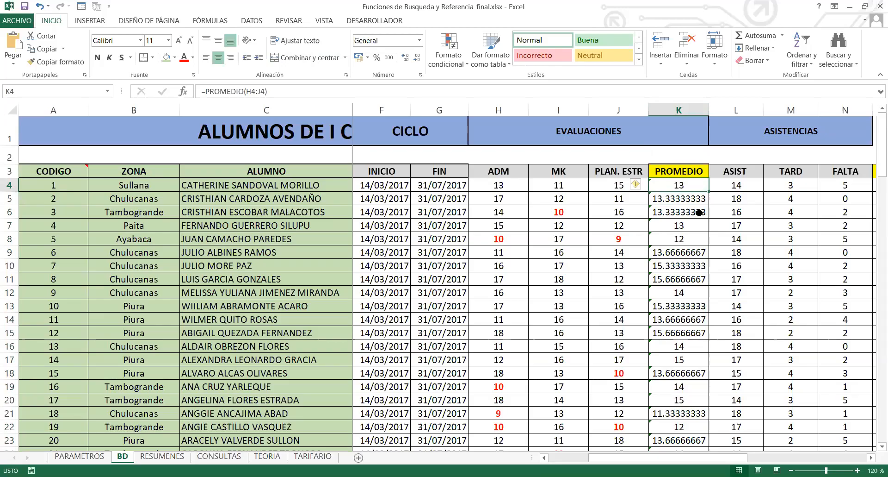
pyautogui.hotkey('ctrl', 'shift', 'Down')
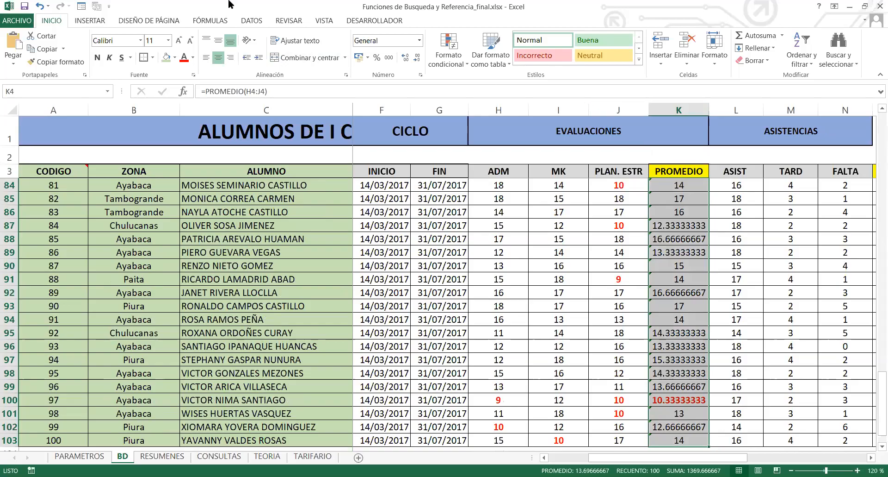
pyautogui.click(417, 58)
pyautogui.click(417, 58)
pyautogui.click(417, 58)
pyautogui.click(417, 58)
pyautogui.click(417, 58)
pyautogui.click(417, 58)
pyautogui.click(417, 58)
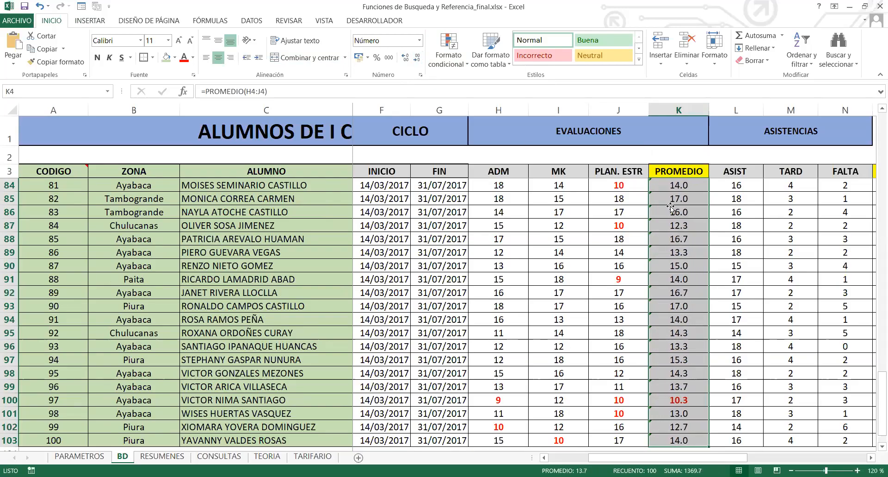
pyautogui.moveTo(876, 391); pyautogui.dragTo(876, 125)
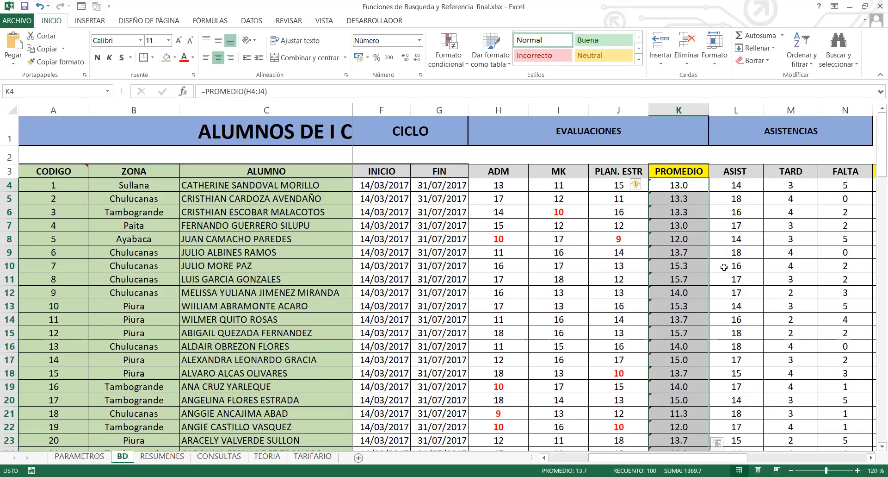
# Examine the empty RESULTADO column beyond the averages and attendance data in the student records.
pyautogui.click(670, 262)
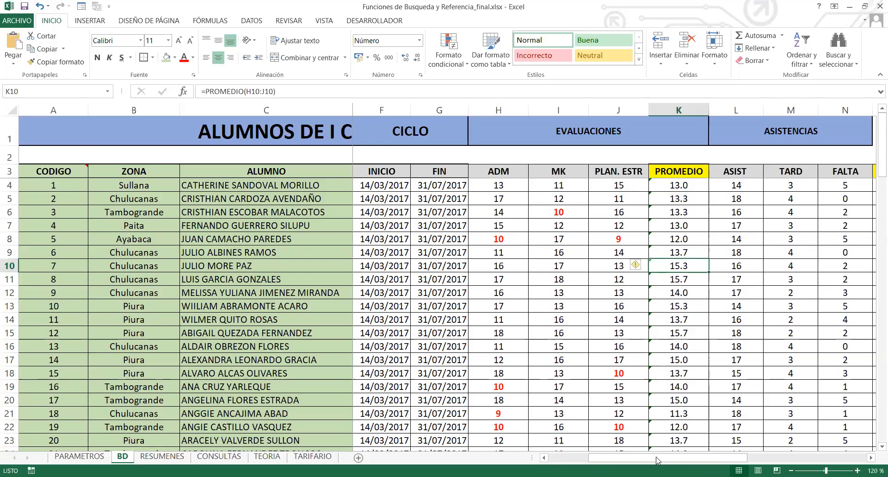
pyautogui.moveTo(611, 459); pyautogui.dragTo(696, 453)
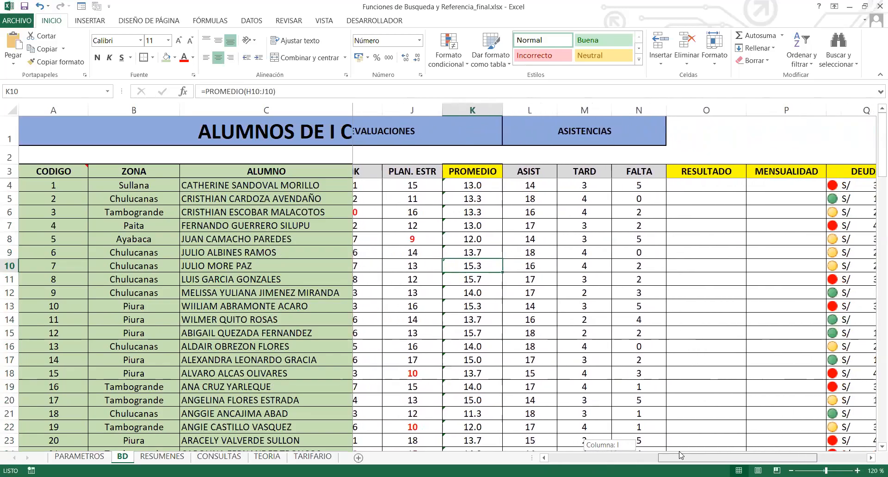
pyautogui.click(686, 184)
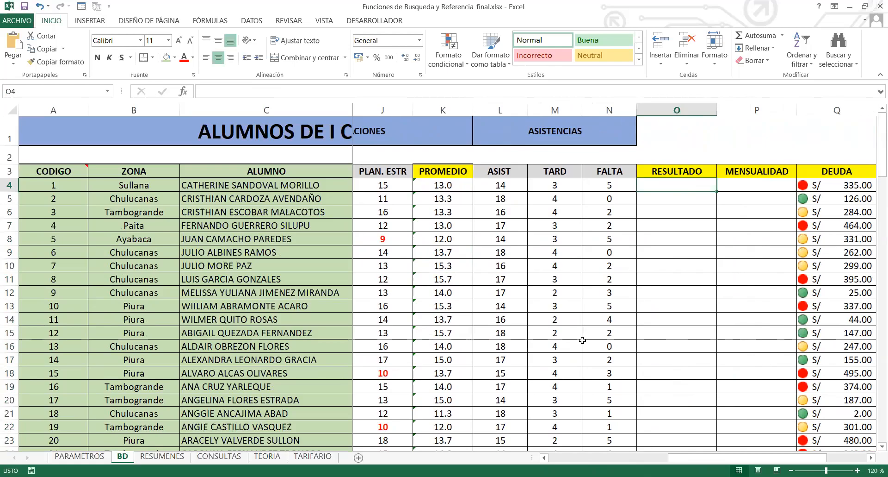
pyautogui.hotkey('alt', 'Tab')
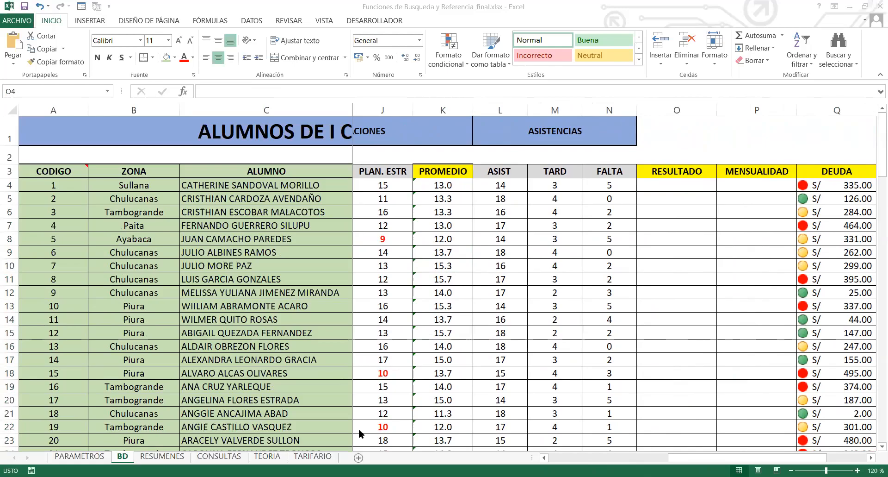
pyautogui.click(677, 193)
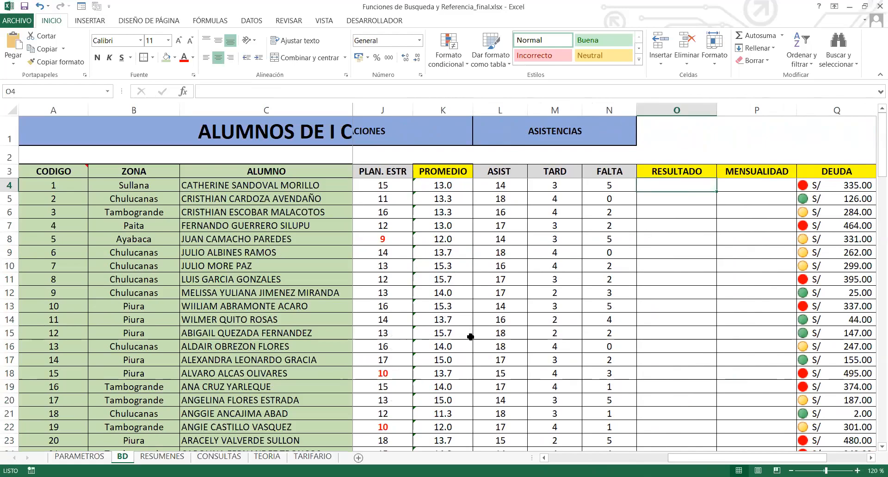
pyautogui.hotkey('alt', 'Tab')
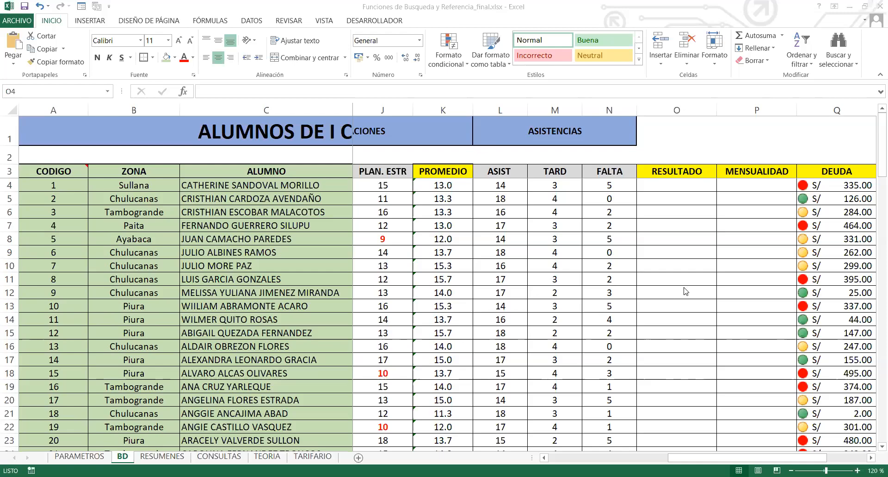
pyautogui.click(685, 211)
pyautogui.click(699, 213)
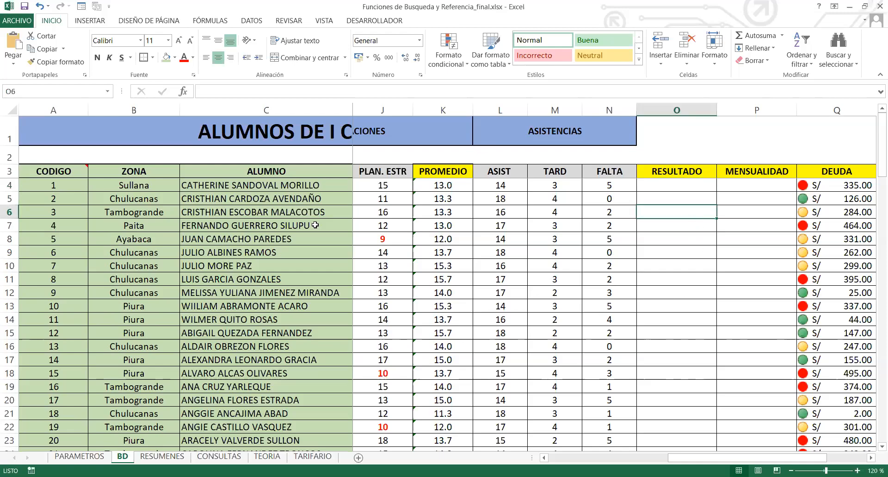
pyautogui.click(667, 185)
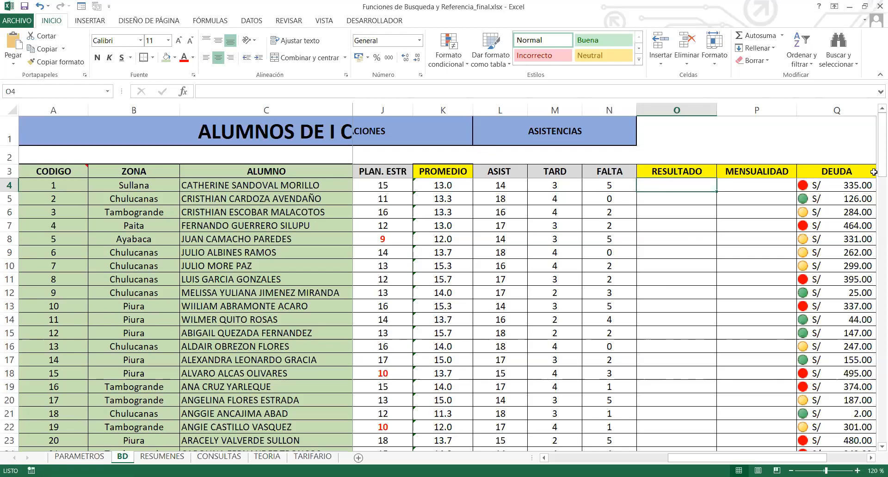
# Write the passing criterion P>=13 in cell O1 and its result APROBADO in P1.
pyautogui.moveTo(453, 187); pyautogui.dragTo(458, 214)
pyautogui.click(662, 144)
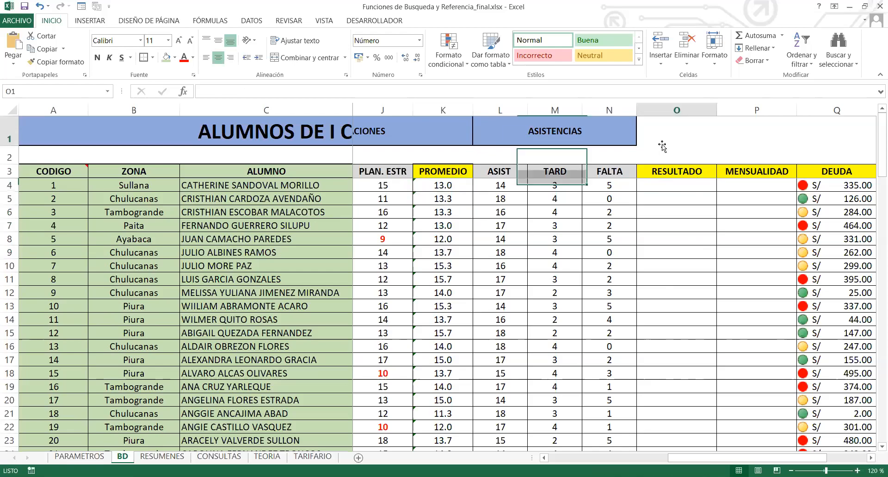
pyautogui.click(740, 149)
pyautogui.click(701, 134)
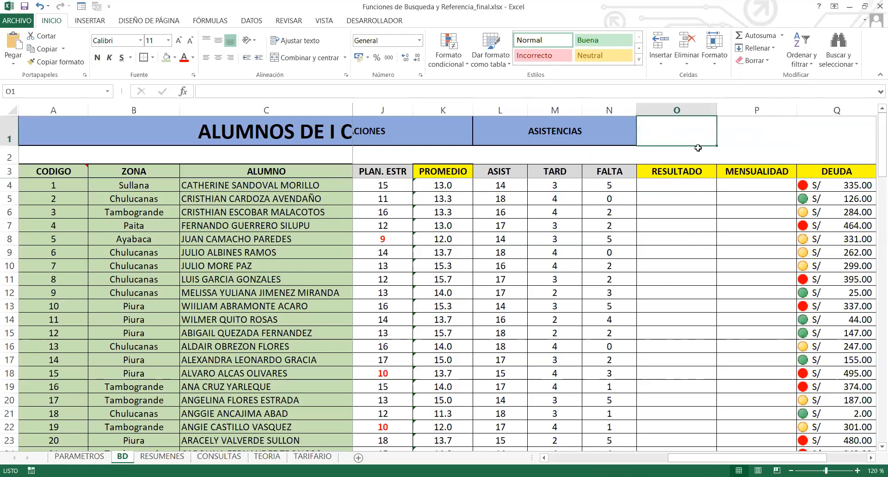
pyautogui.write('P')
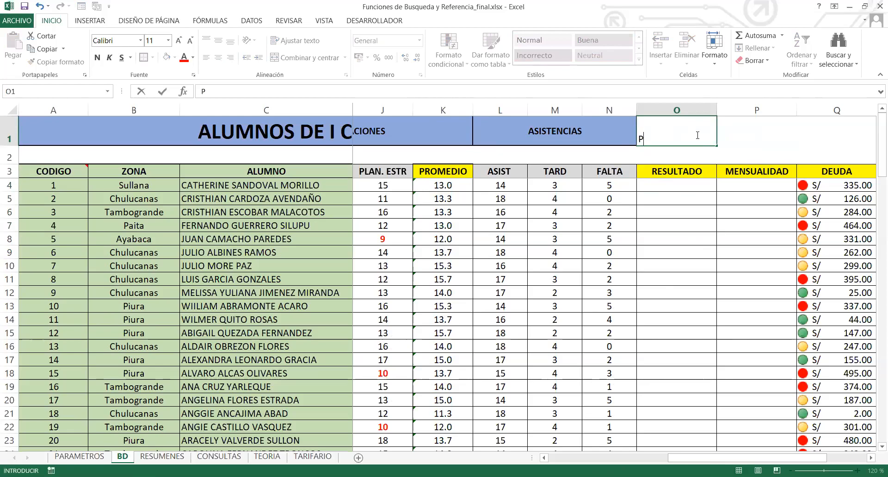
pyautogui.write('>=13')
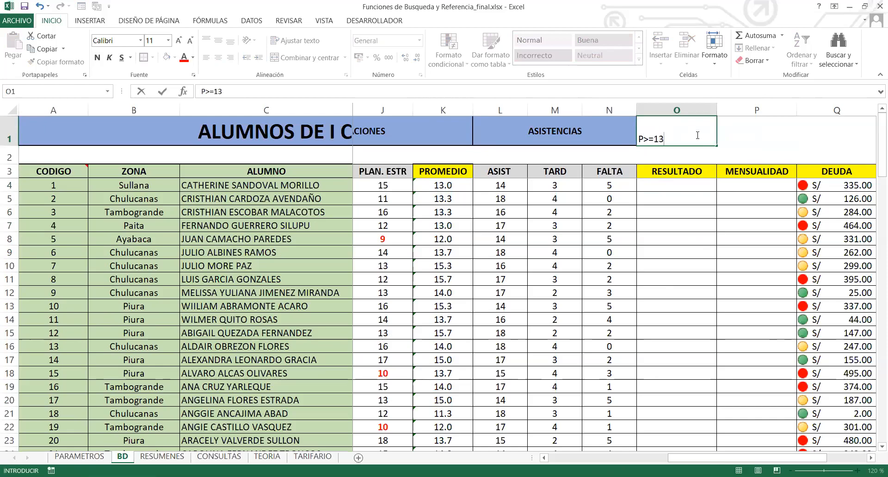
pyautogui.press('Tab')
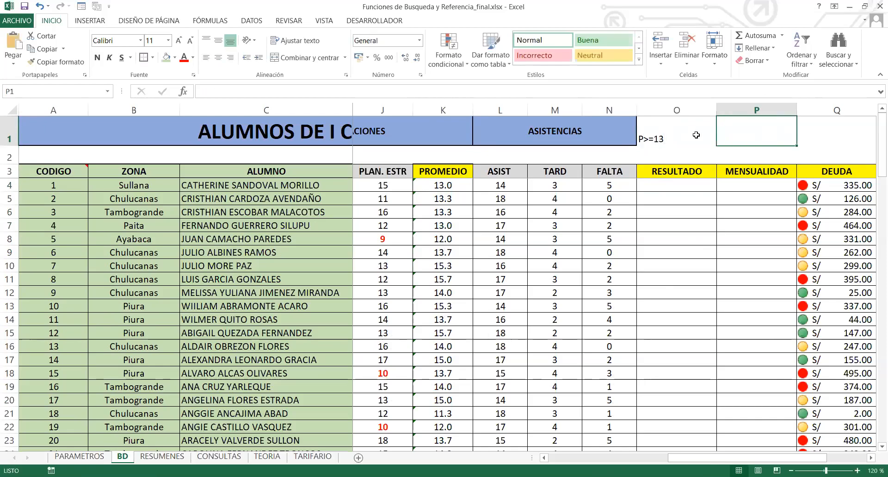
pyautogui.write('APROBADO')
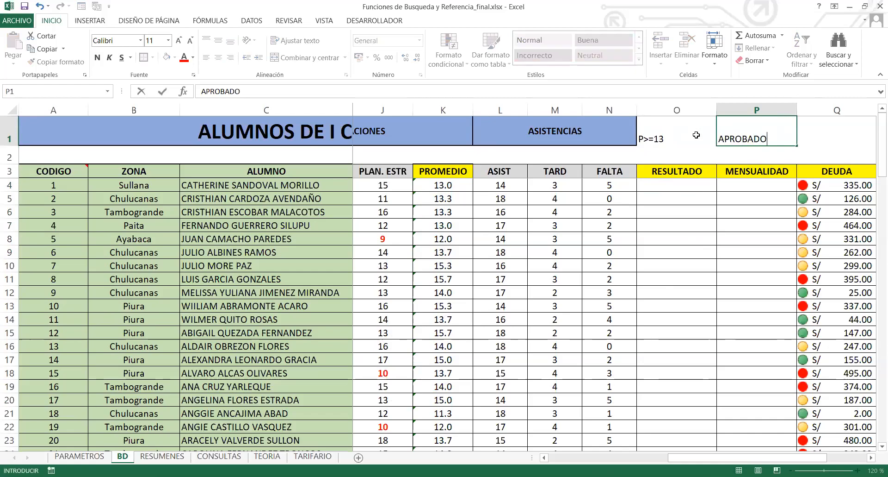
pyautogui.press('Return')
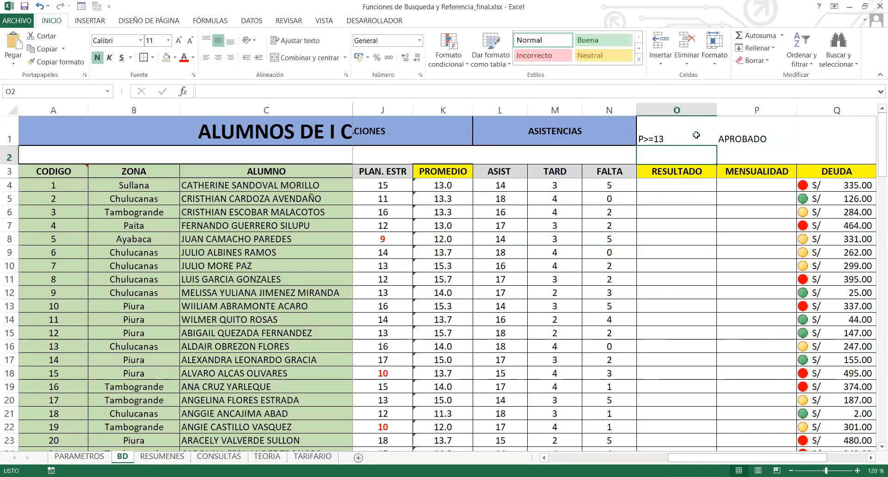
# Write the failing criterion P<13 in cell O2 and its result REPITE in P2.
pyautogui.write('P')
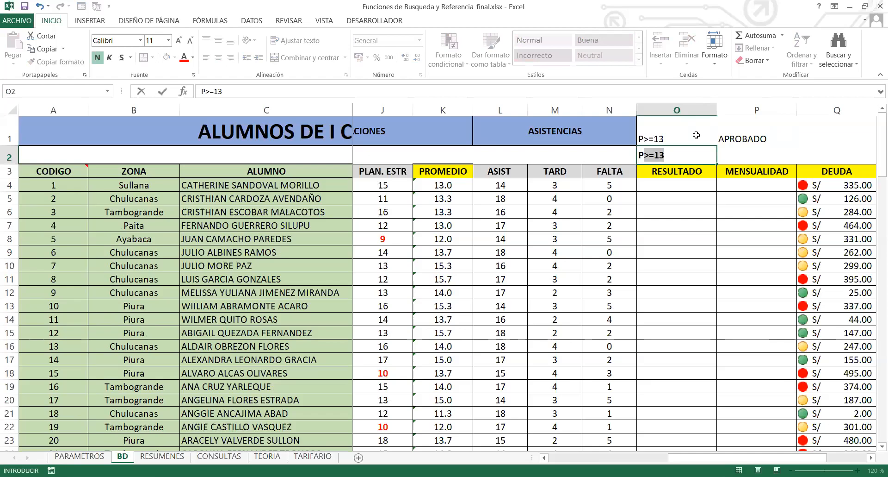
pyautogui.press('BackSpace')
pyautogui.write('<13')
pyautogui.press('Tab')
pyautogui.write('RE')
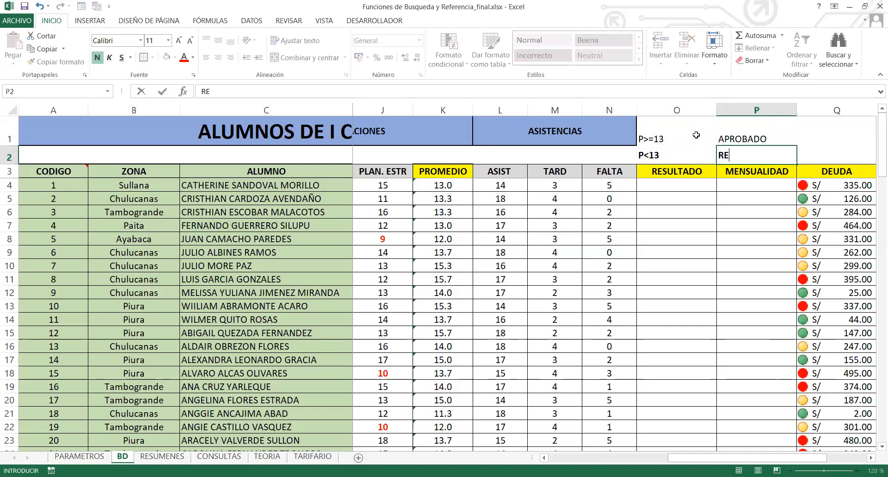
pyautogui.write('PITE')
pyautogui.press('Return')
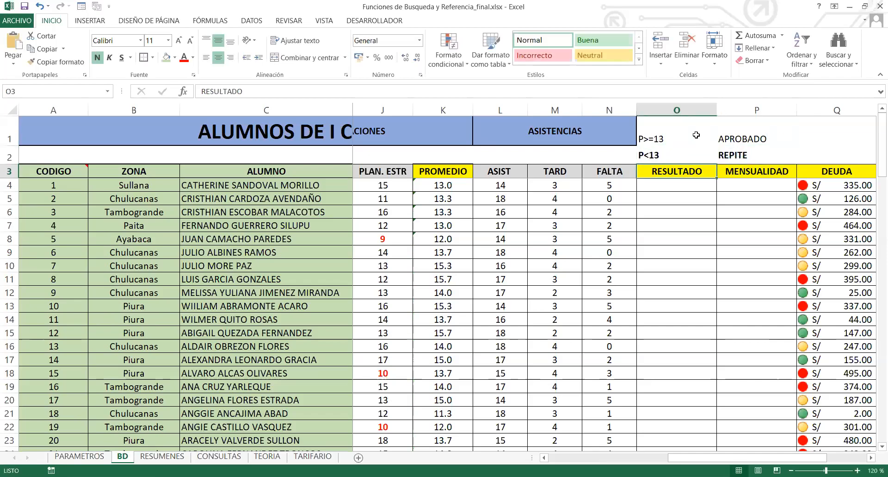
# Compare the first students' PROMEDIO values with the pass and repeat criteria and the empty RESULTADO cells.
pyautogui.moveTo(698, 135); pyautogui.dragTo(733, 155)
pyautogui.moveTo(698, 186); pyautogui.dragTo(696, 236)
pyautogui.click(696, 236)
pyautogui.click(701, 185)
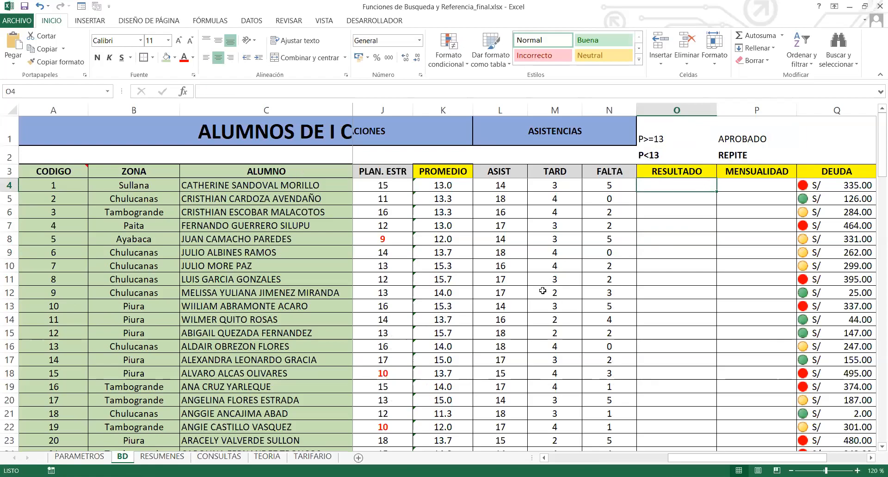
pyautogui.moveTo(445, 195); pyautogui.dragTo(448, 279)
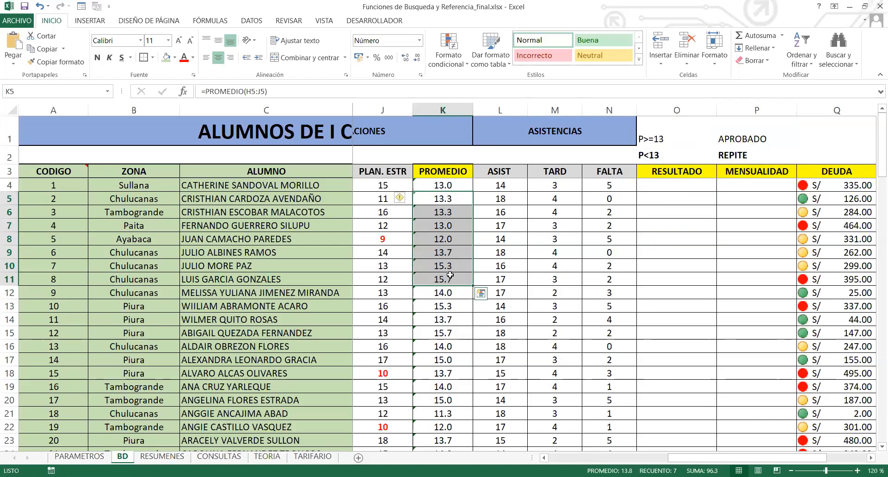
pyautogui.moveTo(462, 189); pyautogui.dragTo(455, 318)
pyautogui.moveTo(673, 187); pyautogui.dragTo(692, 237)
pyautogui.moveTo(441, 183); pyautogui.dragTo(458, 239)
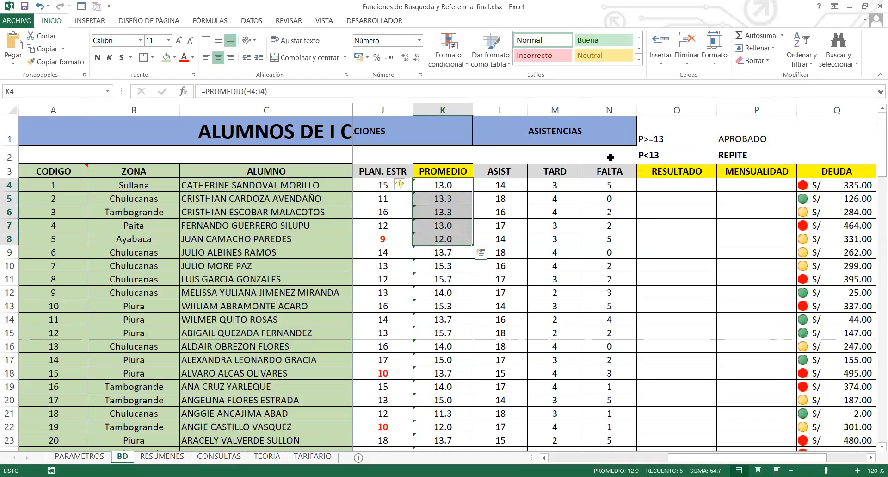
# Review the P>=13 and P<13 conditions and their APROBADO and REPITE outcomes for the RESULTADO column.
pyautogui.click(648, 141)
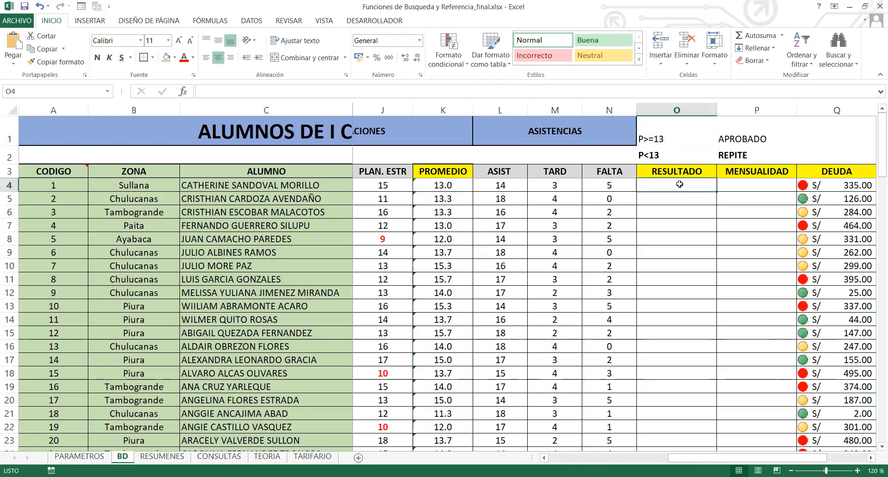
pyautogui.click(745, 141)
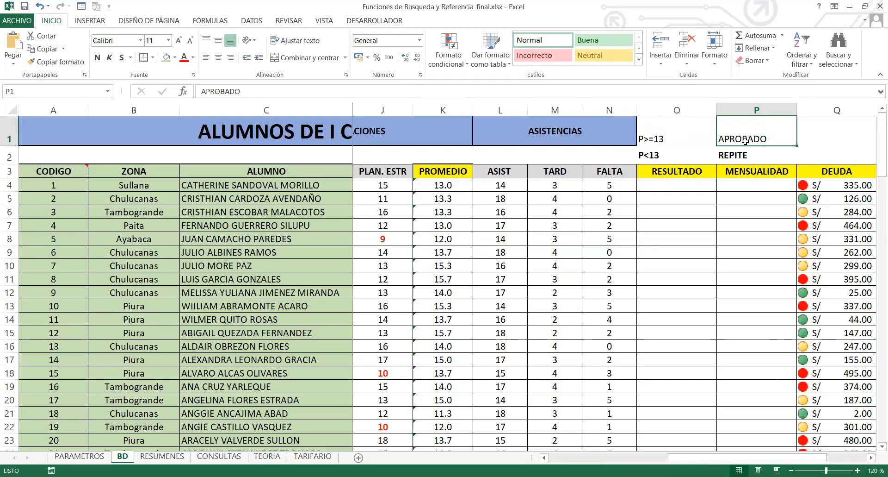
pyautogui.click(650, 154)
pyautogui.click(727, 154)
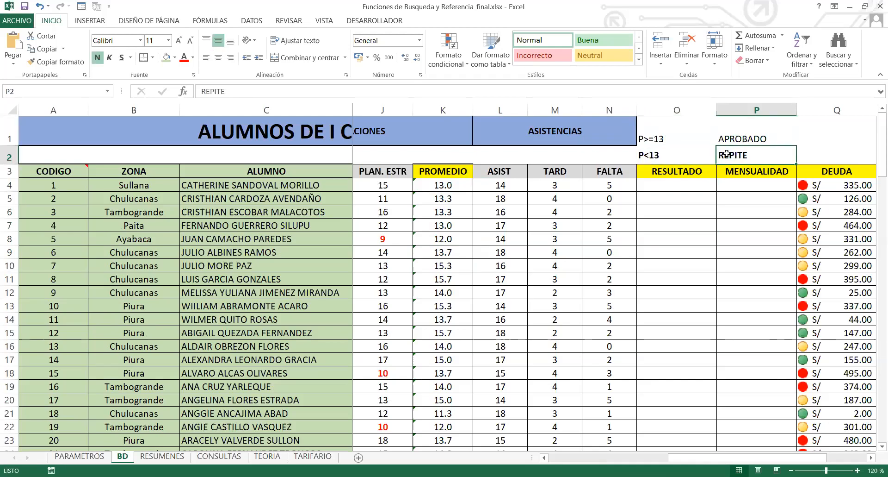
pyautogui.click(694, 182)
pyautogui.click(695, 106)
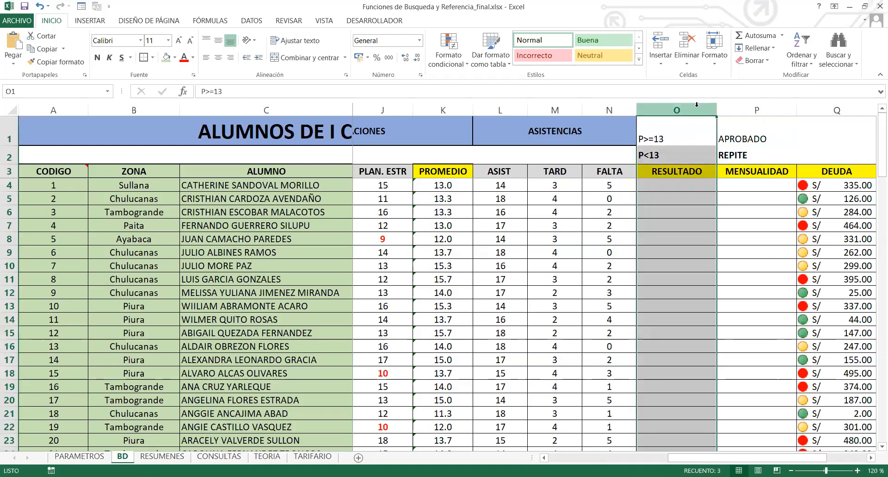
pyautogui.click(672, 186)
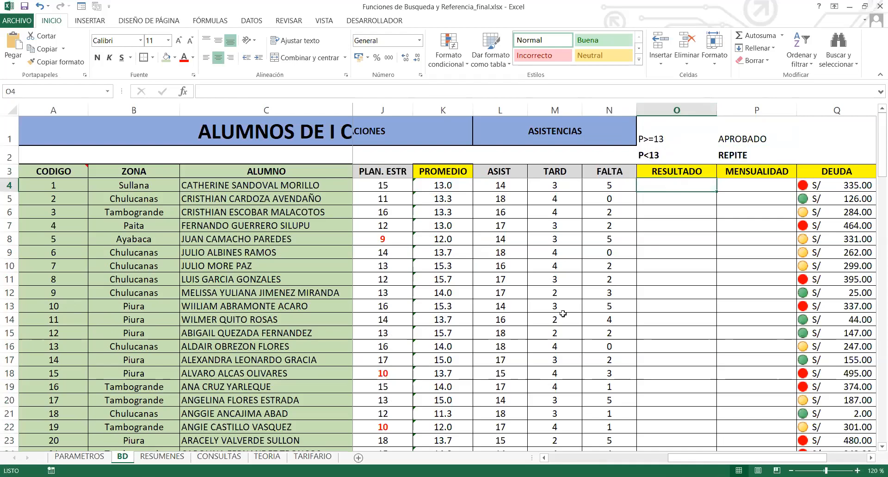
pyautogui.click(474, 475)
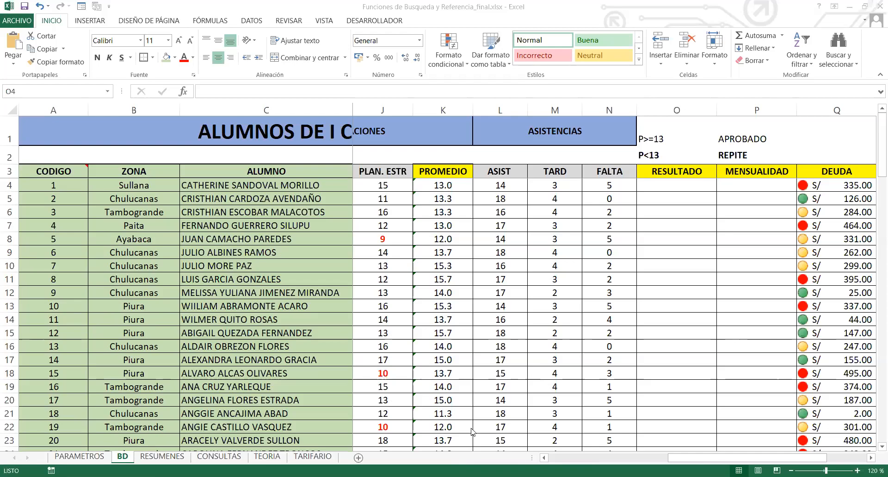
pyautogui.click(682, 286)
pyautogui.click(685, 225)
pyautogui.click(691, 253)
pyautogui.moveTo(786, 180); pyautogui.dragTo(768, 277)
pyautogui.click(691, 223)
pyautogui.moveTo(684, 188); pyautogui.dragTo(678, 222)
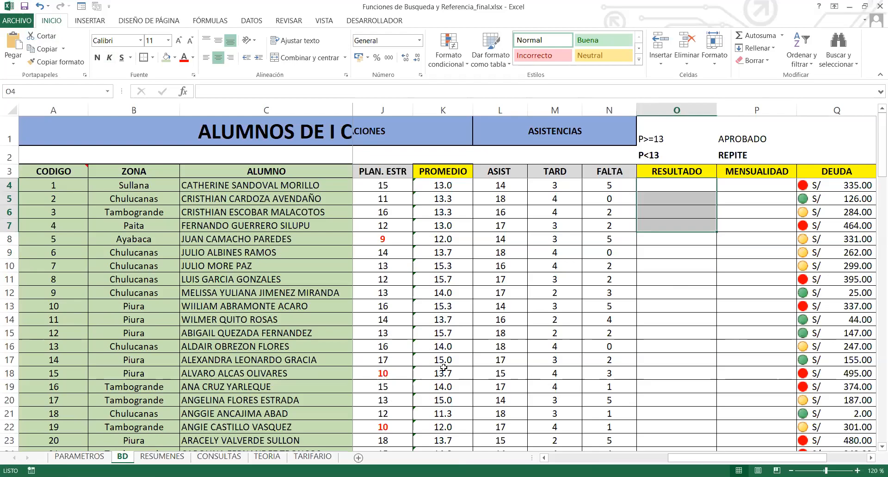
pyautogui.hotkey('alt', 'Tab')
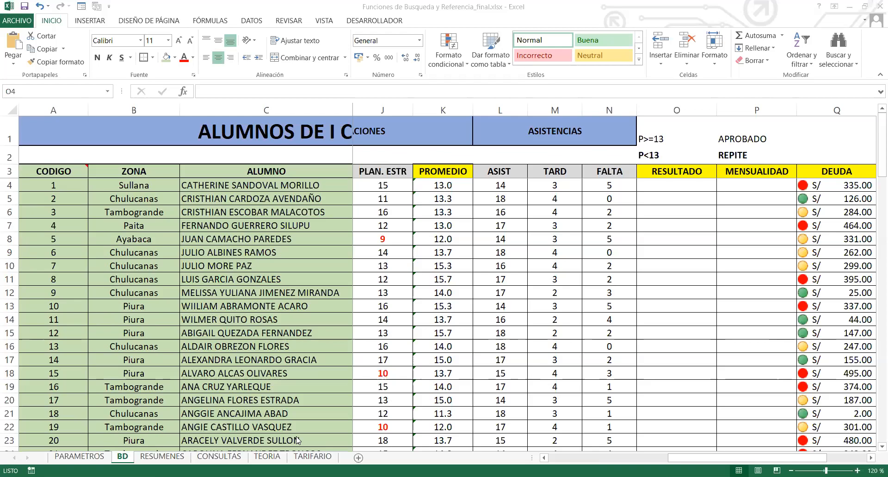
pyautogui.click(694, 185)
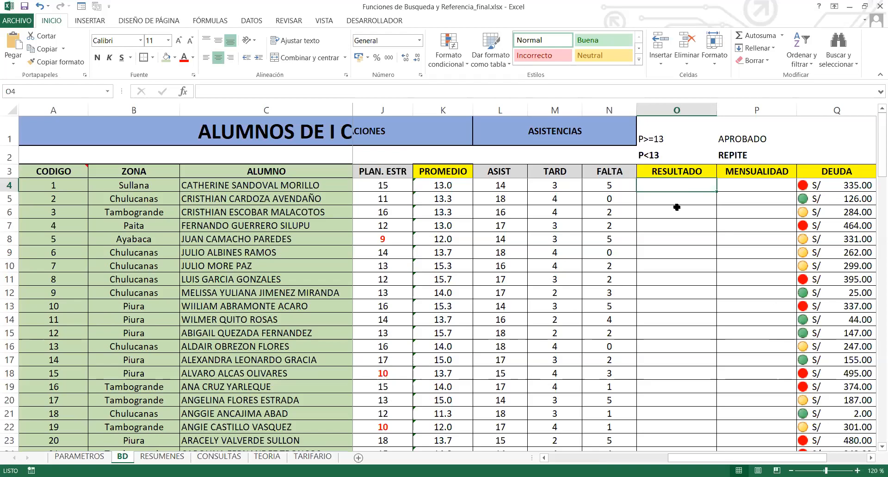
pyautogui.moveTo(684, 185); pyautogui.dragTo(691, 249)
pyautogui.click(688, 239)
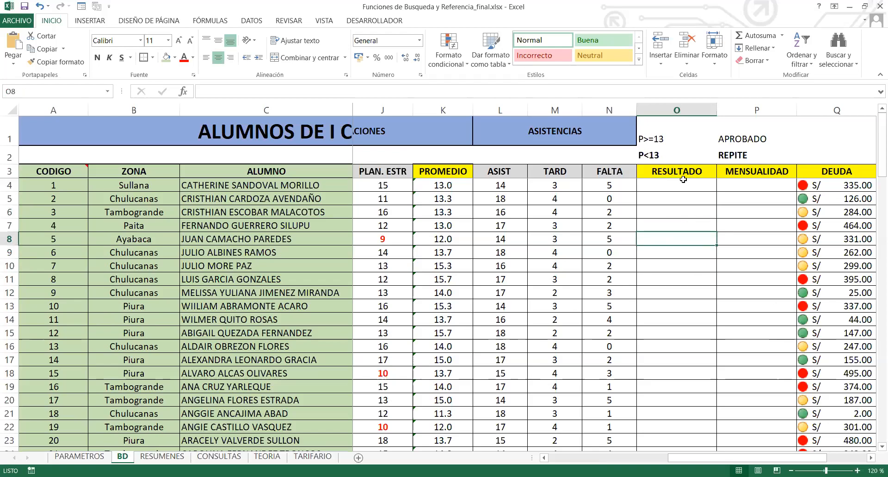
pyautogui.click(689, 186)
# Align the criteria notes in cells O1:P2 vertically to the middle.
pyautogui.moveTo(678, 134); pyautogui.dragTo(748, 159)
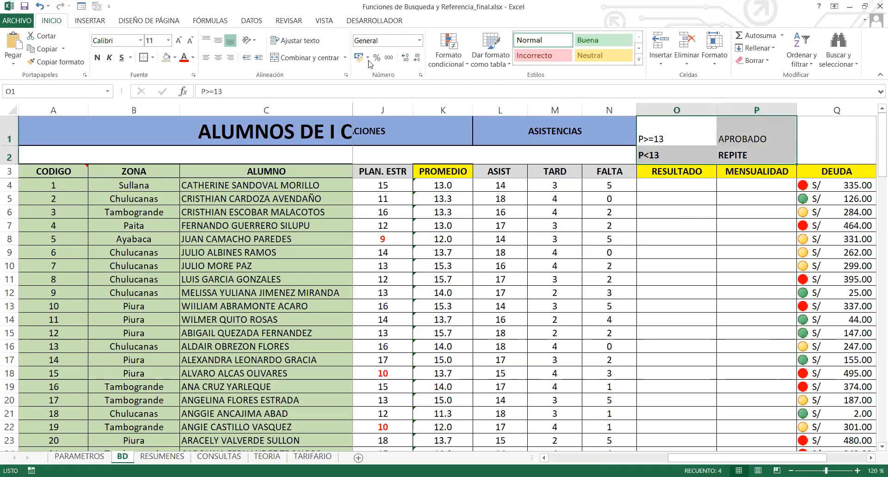
pyautogui.click(219, 41)
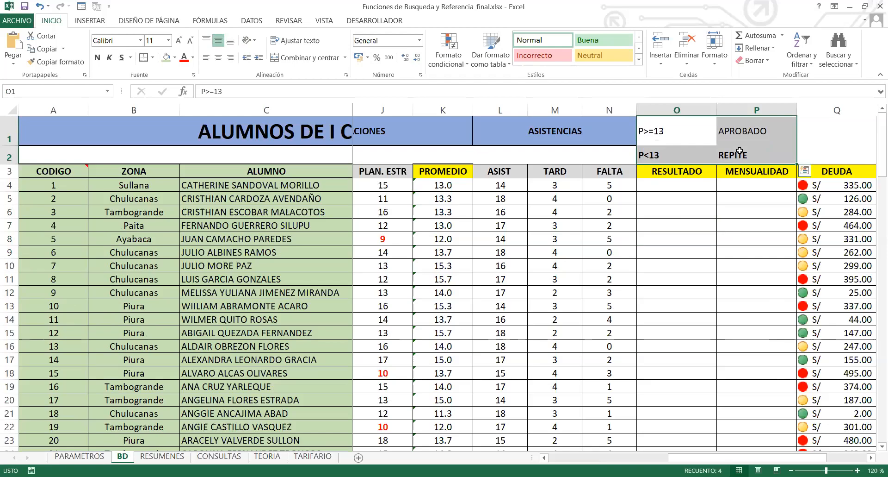
# Insert the logical function SI in cell O4 under RESULTADO, with K4>=13 as its logical test.
pyautogui.click(696, 183)
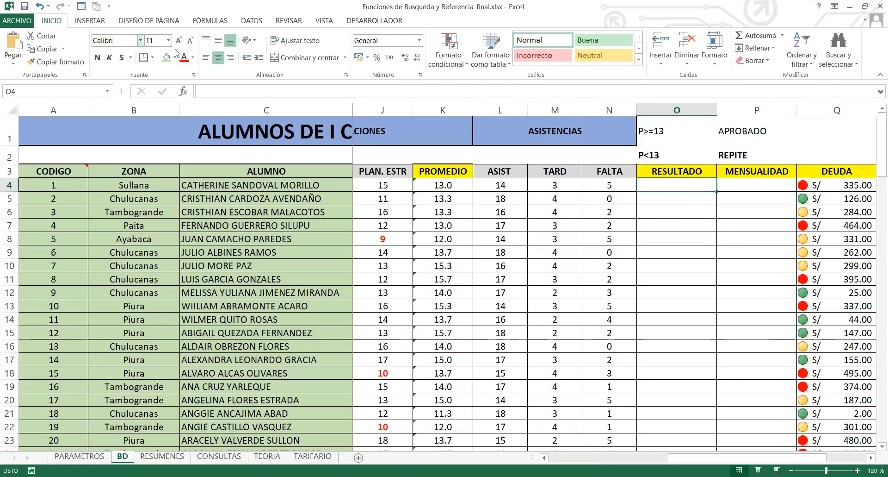
pyautogui.click(226, 21)
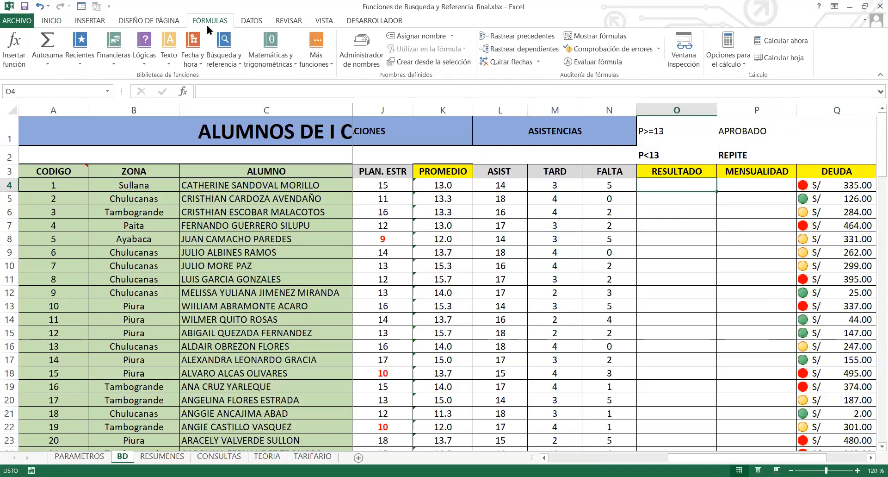
pyautogui.click(145, 52)
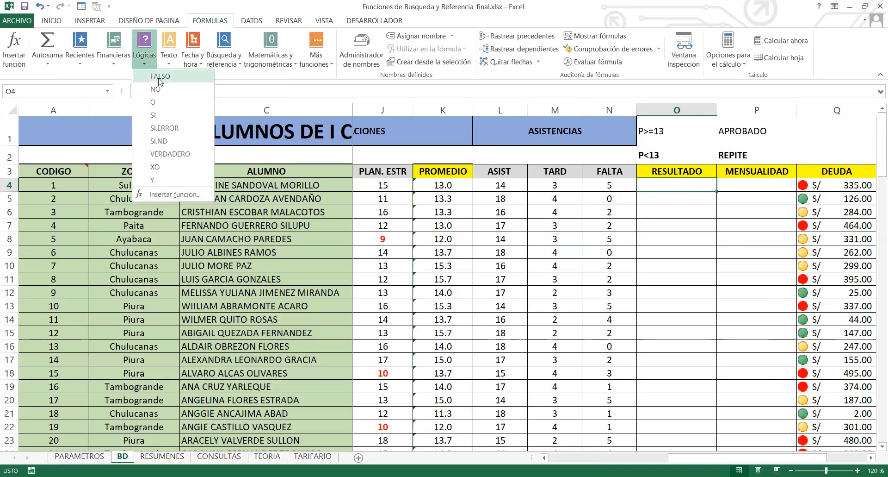
pyautogui.click(171, 119)
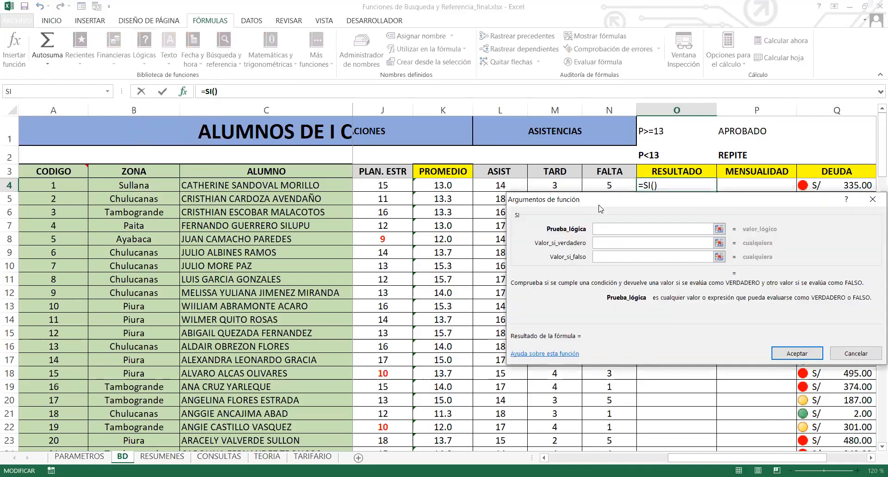
pyautogui.moveTo(600, 208); pyautogui.dragTo(415, 271)
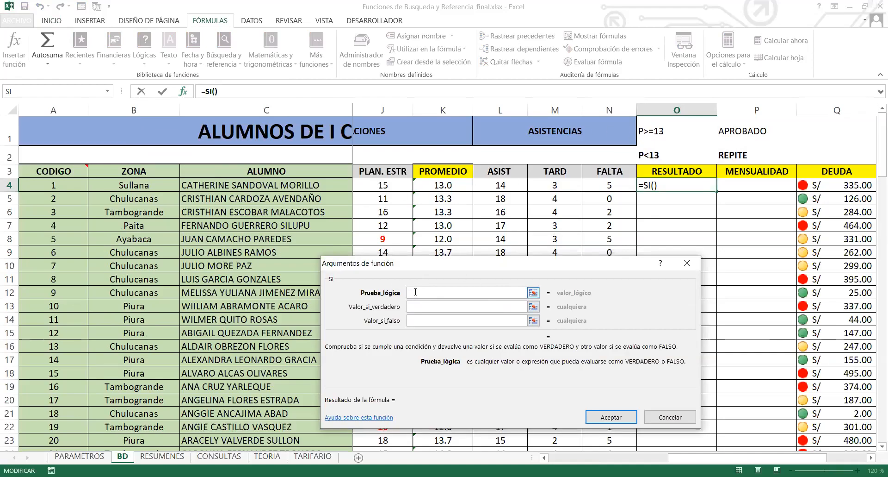
pyautogui.click(439, 185)
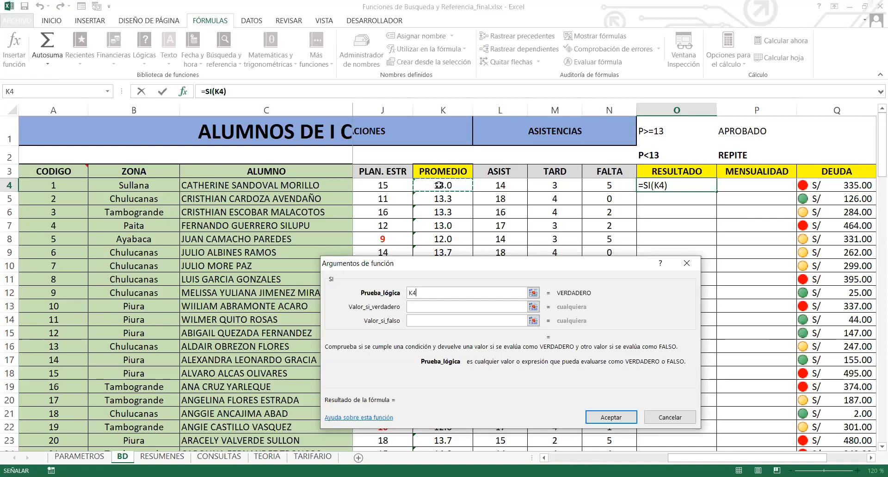
pyautogui.write('>')
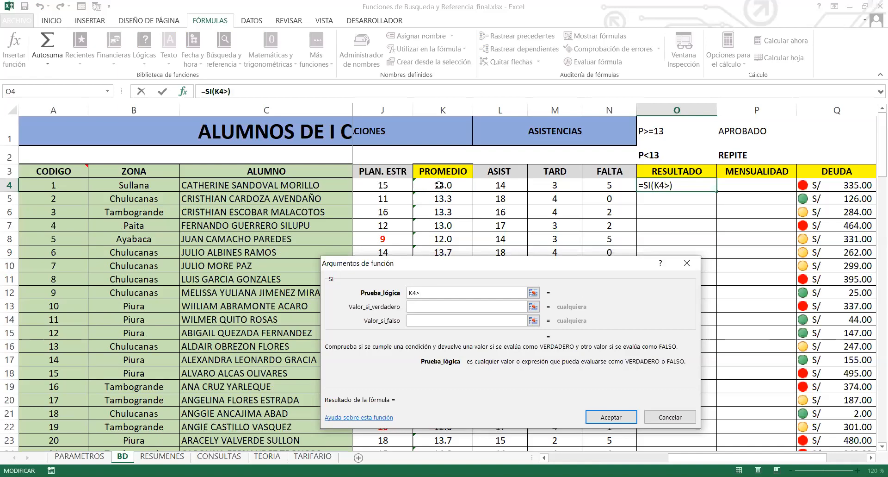
pyautogui.write('=13')
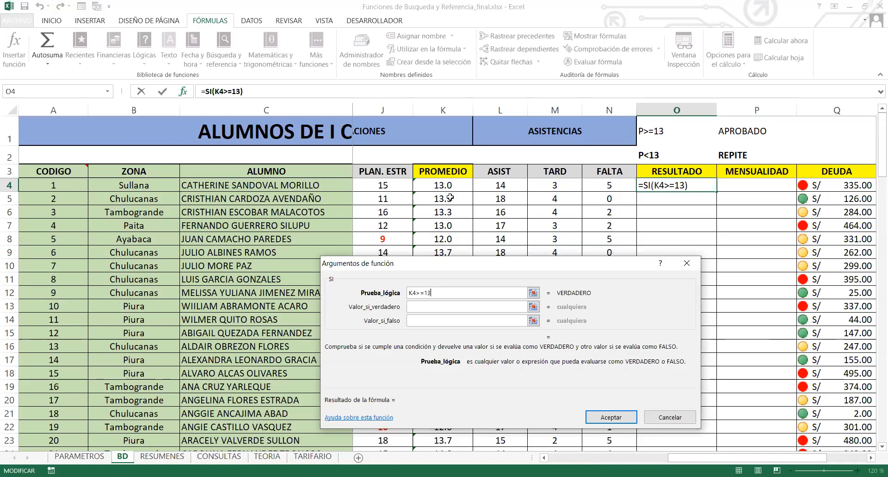
# Set the SI function's value if true to the text "APROBADO".
pyautogui.click(438, 306)
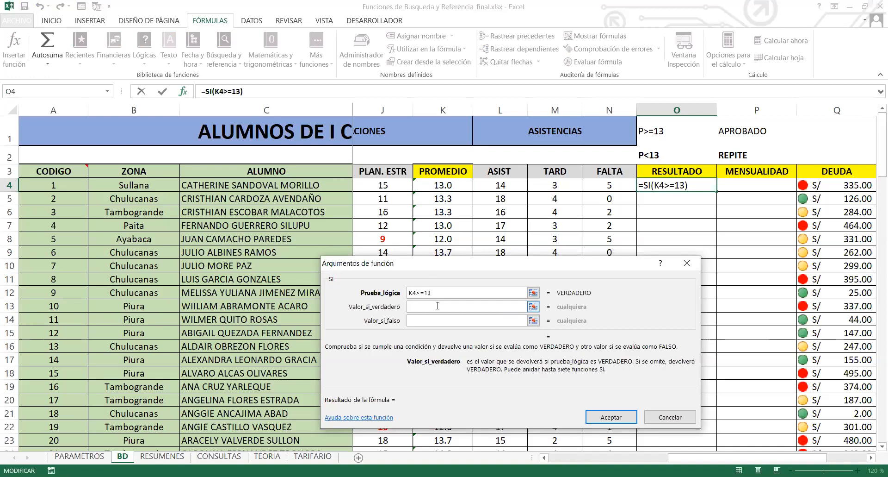
pyautogui.write('APROBADO')
pyautogui.click(463, 291)
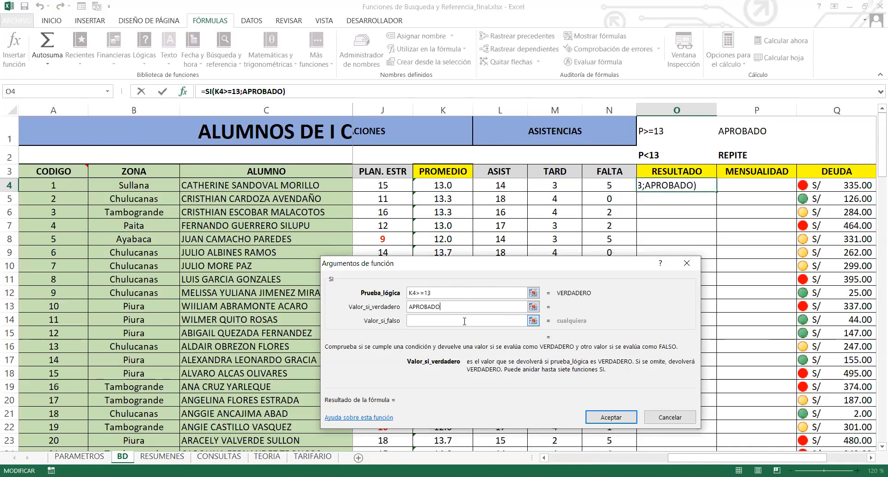
pyautogui.click(435, 322)
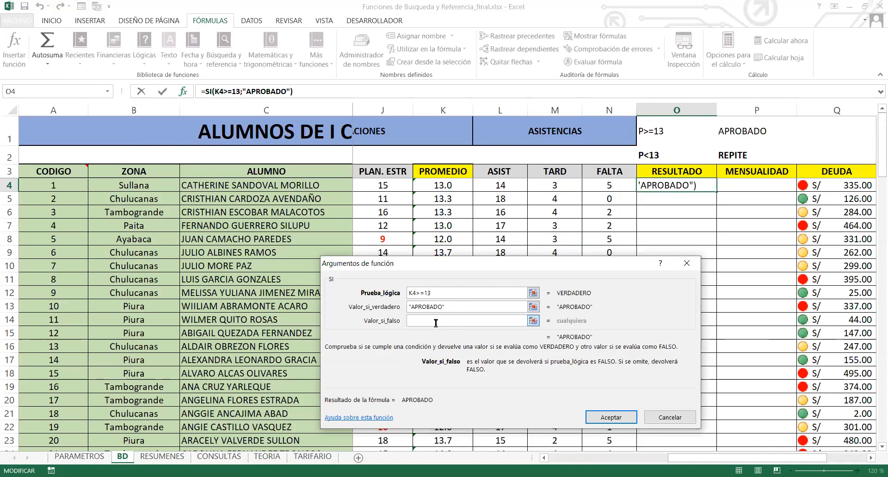
pyautogui.click(448, 308)
pyautogui.click(439, 319)
pyautogui.moveTo(446, 306); pyautogui.dragTo(407, 306)
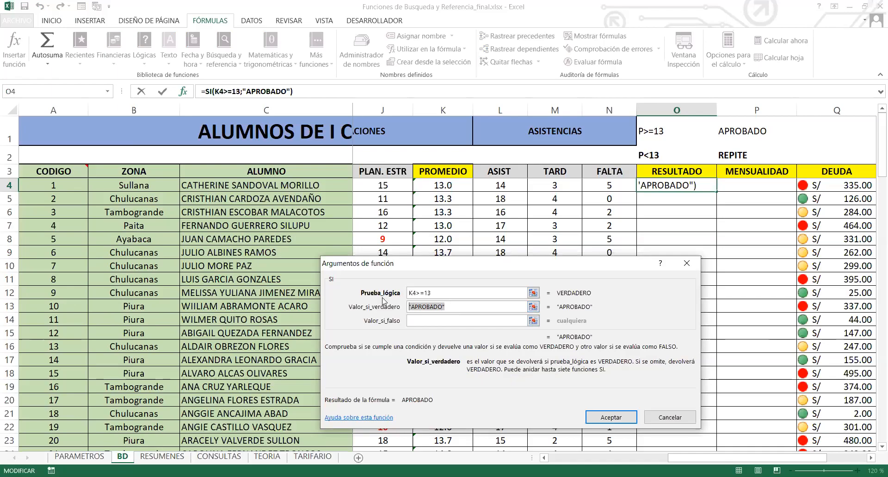
# Set the value if false to the quoted text "REPITE" and accept the SI function in O4.
pyautogui.click(423, 319)
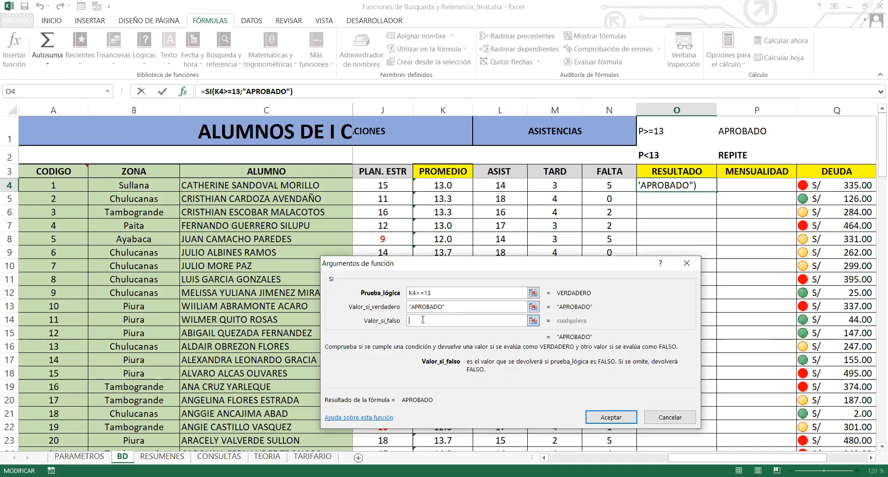
pyautogui.write('REPITE')
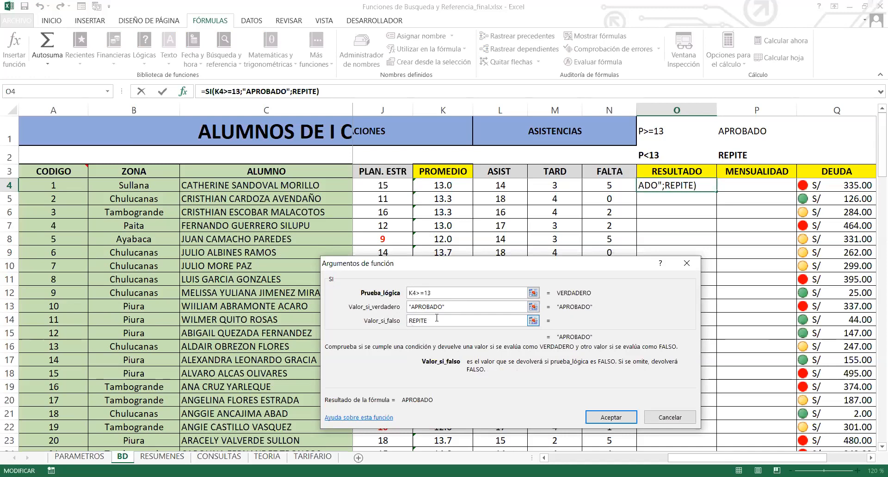
pyautogui.write('"')
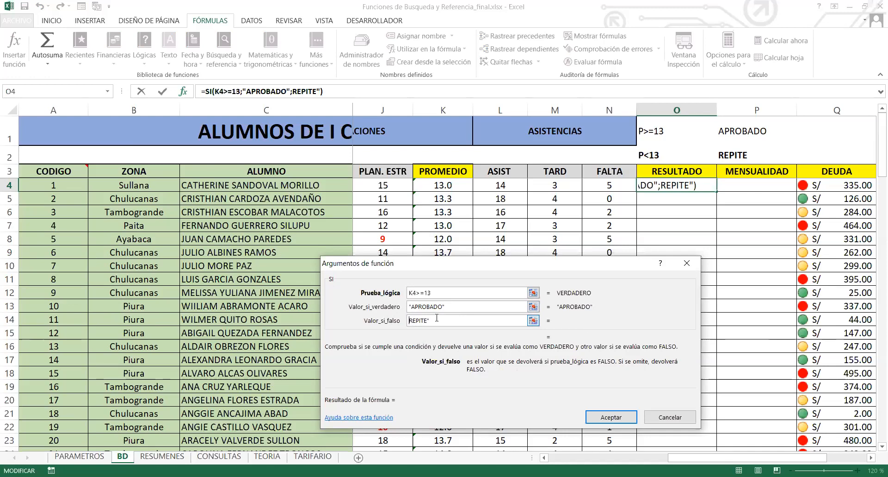
pyautogui.write('"')
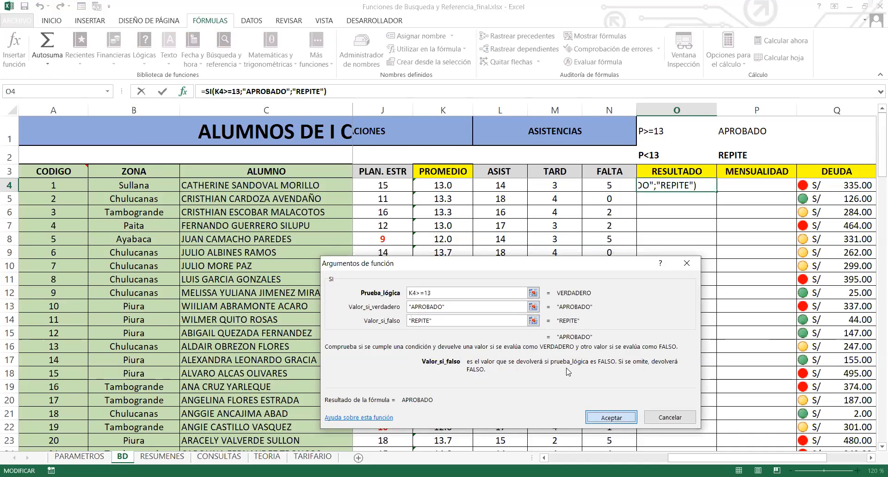
pyautogui.press('Return')
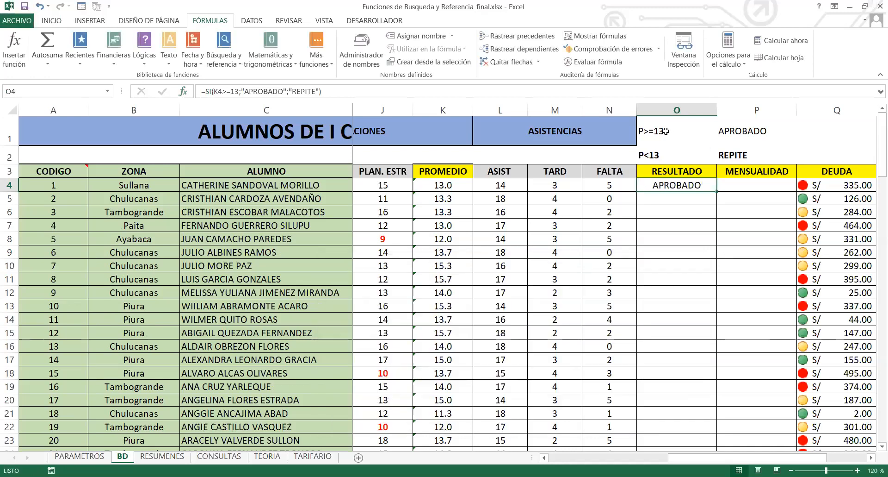
# Clear the passing and failing criteria notes from cells O1:P2.
pyautogui.click(682, 130)
pyautogui.moveTo(682, 130); pyautogui.dragTo(736, 155)
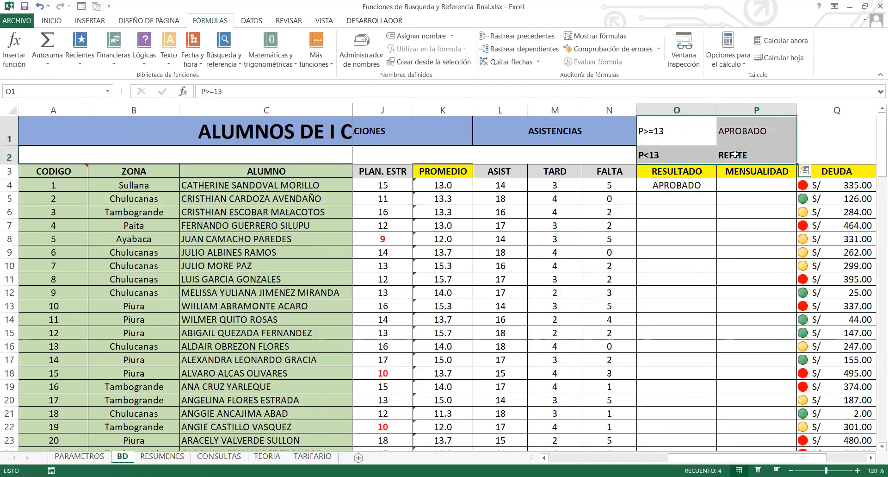
pyautogui.press('Delete')
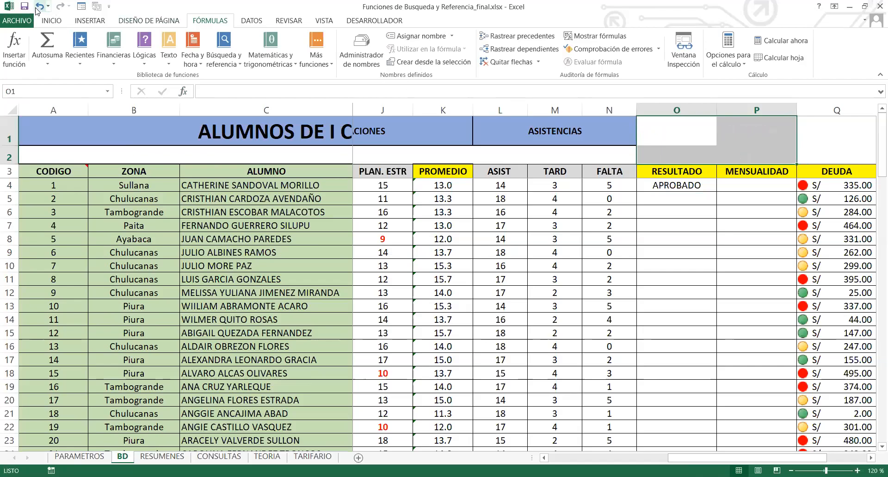
# Fill the SI formula from O4 down the RESULTADO column for all students.
pyautogui.click(687, 184)
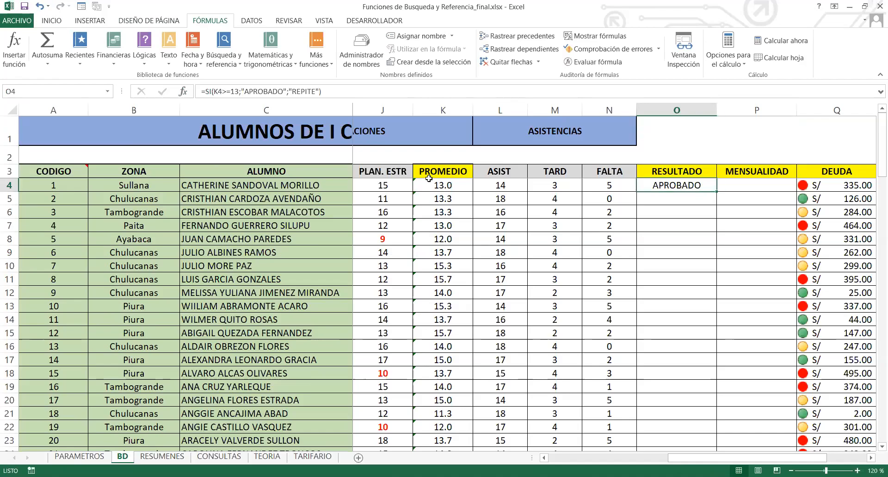
pyautogui.click(451, 187)
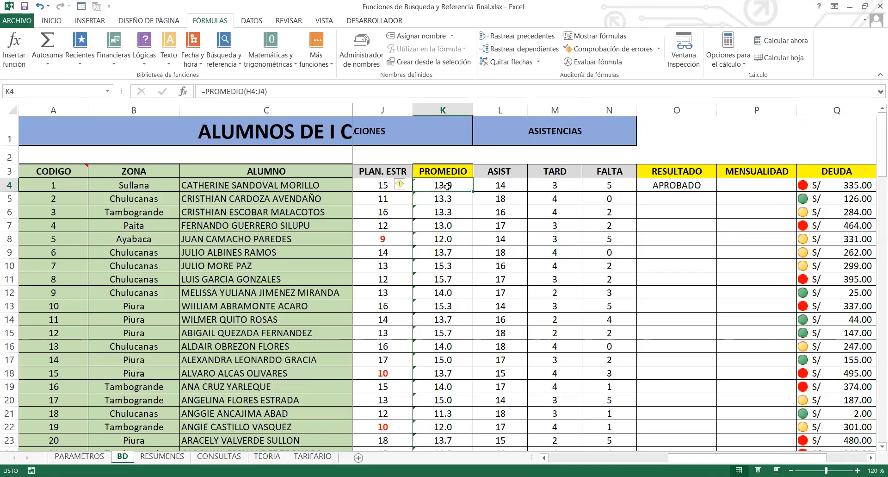
pyautogui.click(694, 187)
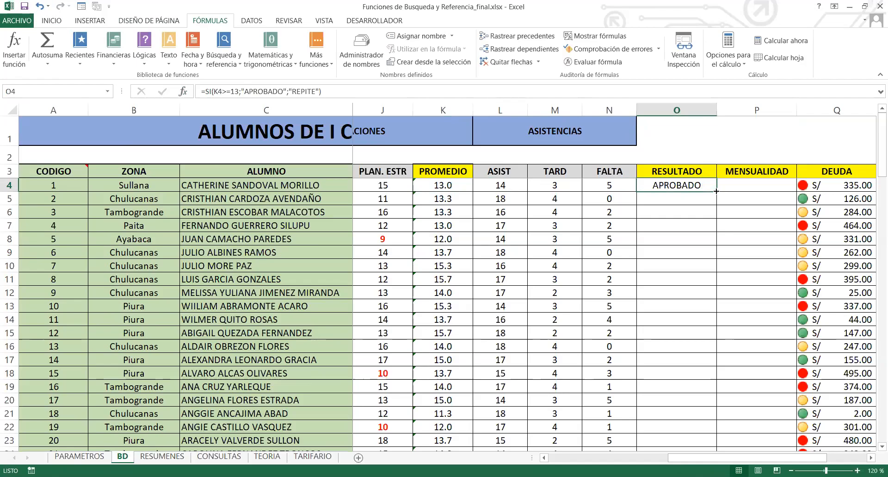
pyautogui.doubleClick(716, 190)
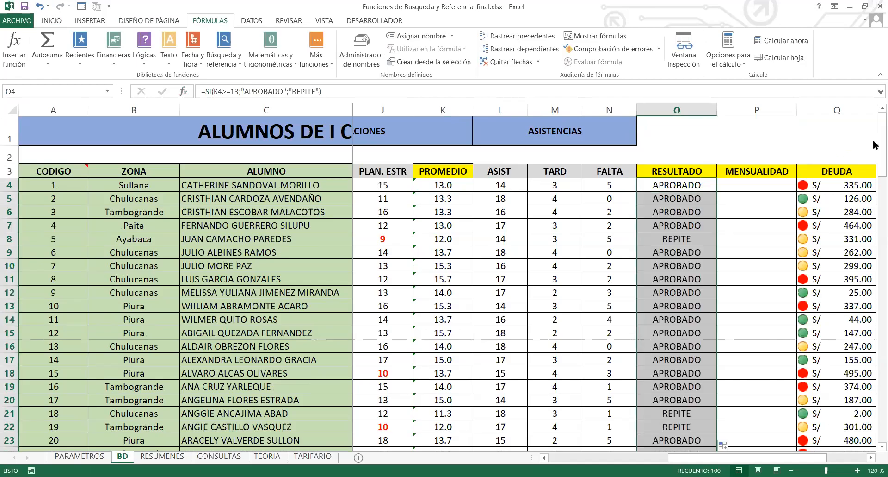
pyautogui.moveTo(874, 267); pyautogui.dragTo(874, 123)
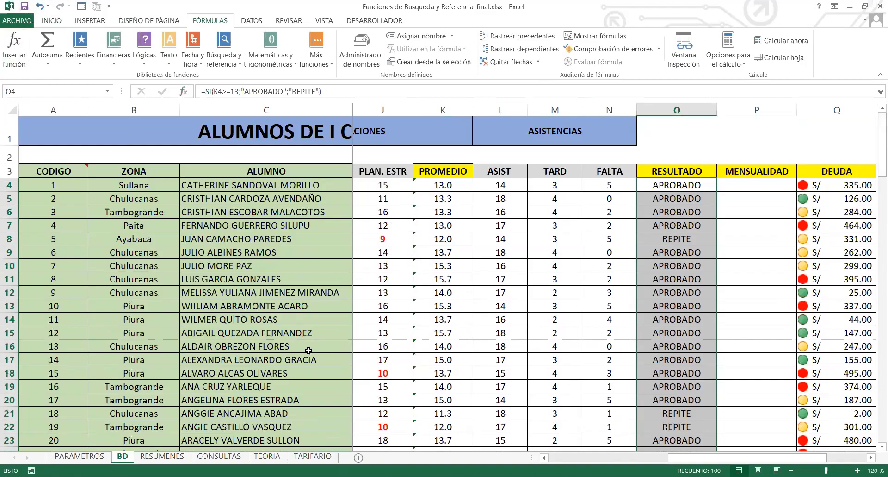
# Review the first students' RESULTADO outcomes and examine the SI formula in O4 without altering it.
pyautogui.moveTo(678, 188); pyautogui.dragTo(679, 221)
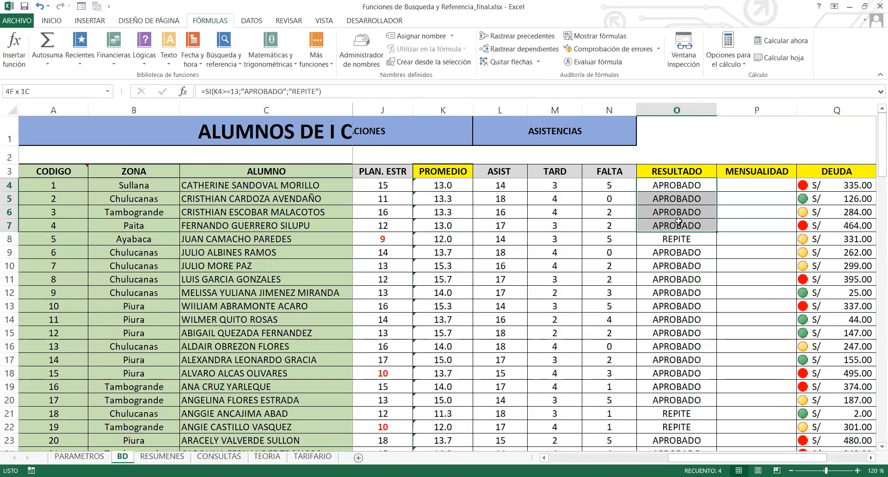
pyautogui.click(676, 240)
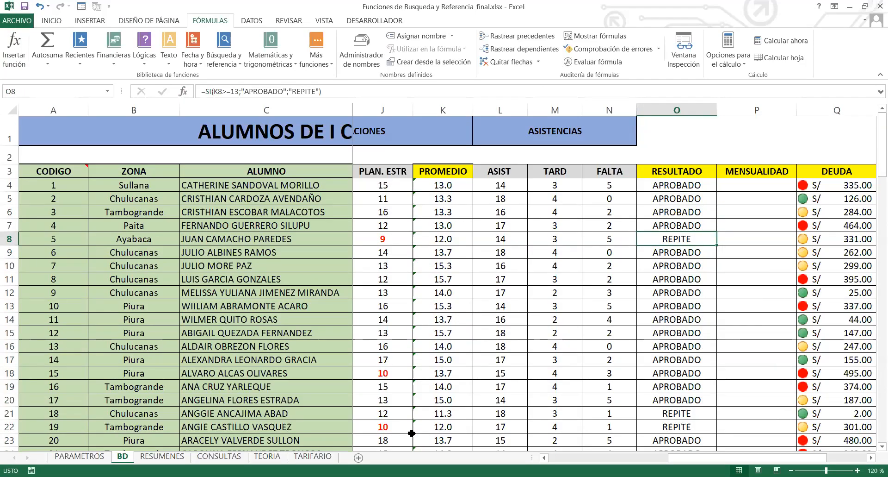
pyautogui.click(675, 200)
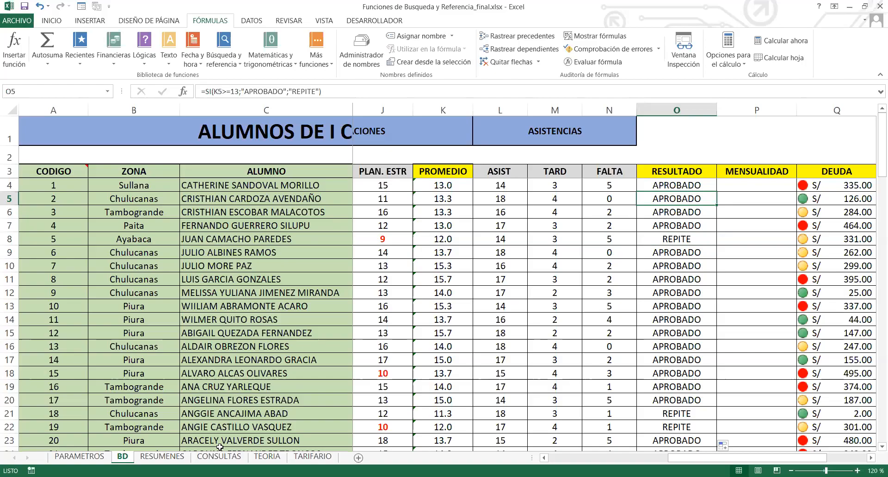
pyautogui.click(690, 187)
pyautogui.press('F2')
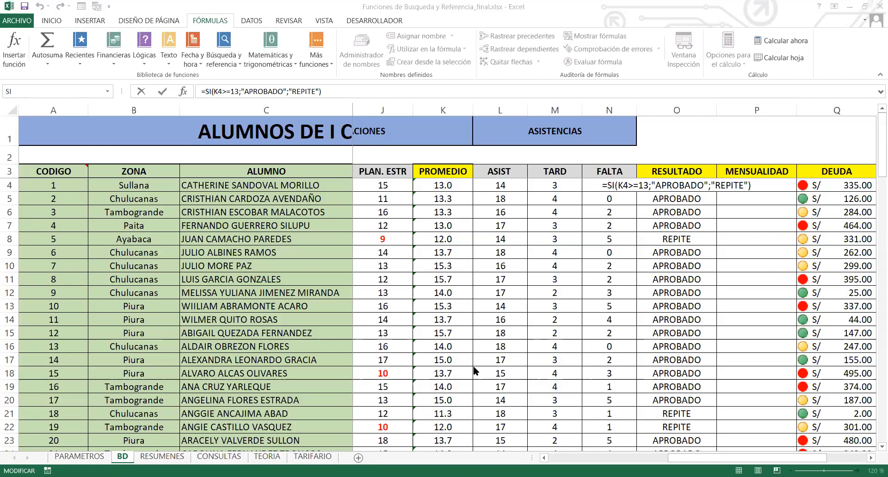
pyautogui.click(448, 88)
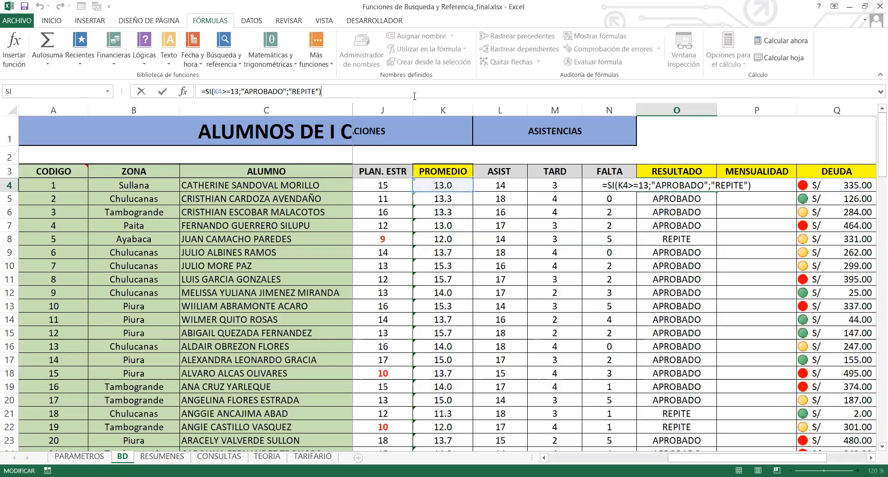
pyautogui.press('Return')
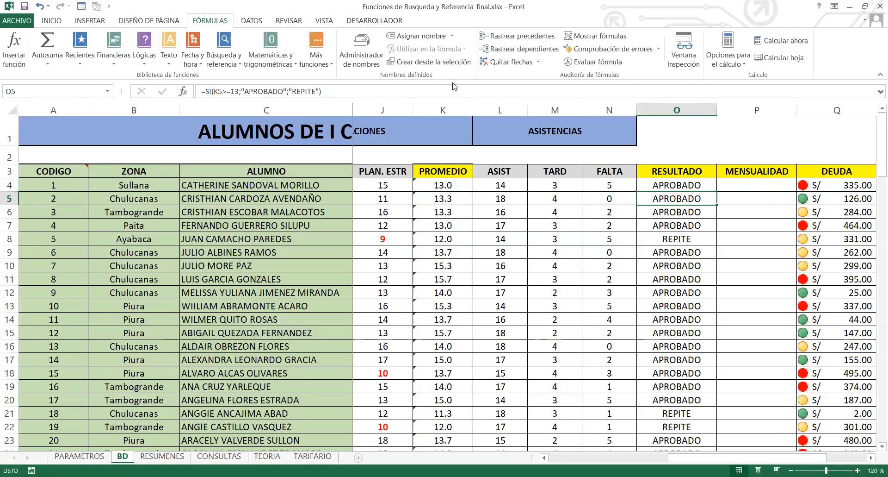
# Examine the empty MENSUALIDAD column and the first four students' DEUDA amounts on the BD sheet.
pyautogui.click(780, 171)
pyautogui.click(775, 187)
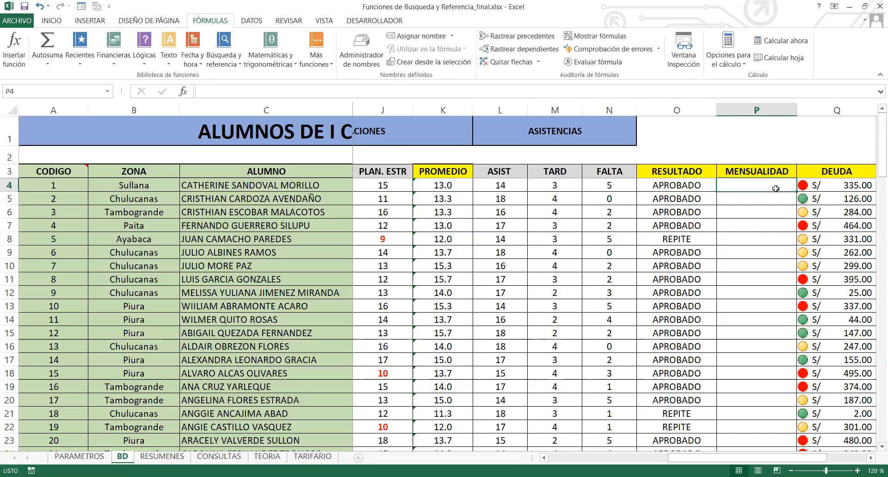
pyautogui.click(819, 186)
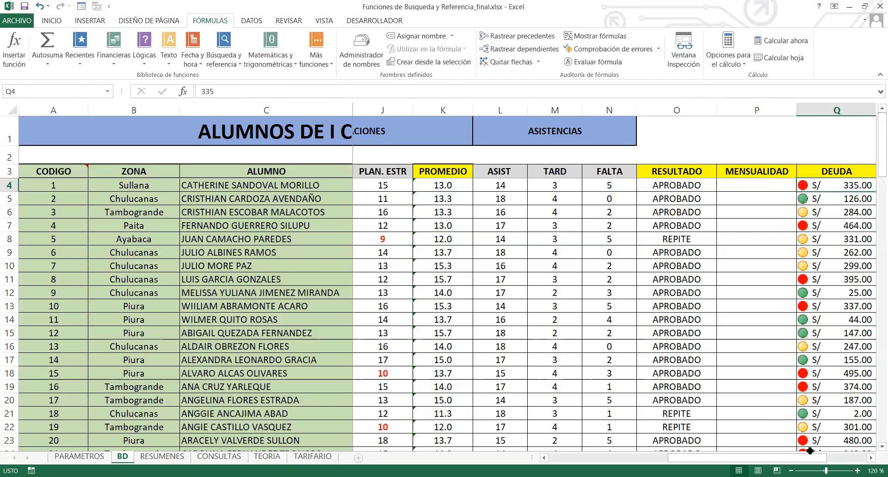
pyautogui.click(872, 458)
pyautogui.click(871, 458)
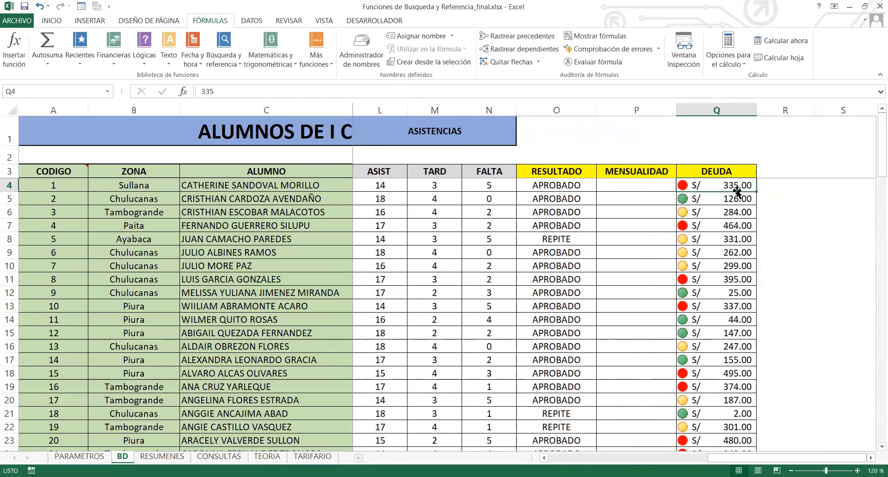
pyautogui.moveTo(735, 188); pyautogui.dragTo(736, 228)
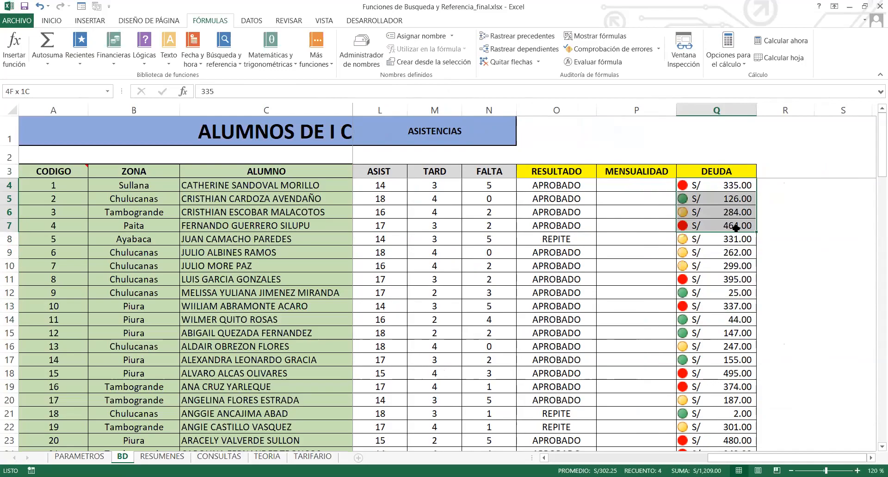
pyautogui.moveTo(736, 227); pyautogui.dragTo(736, 228)
# Review the row 4 student's ZONA, DEUDA, MENSUALIDAD and CARRERA TECNICA cells.
pyautogui.click(124, 183)
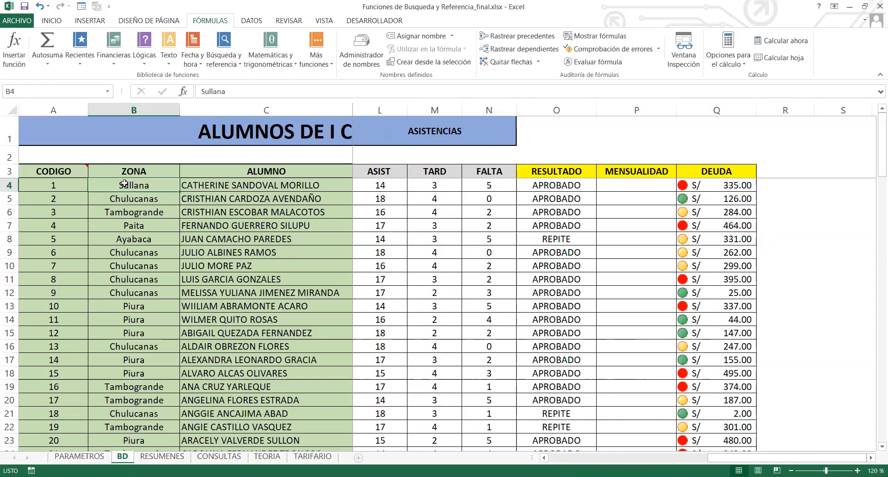
pyautogui.click(714, 186)
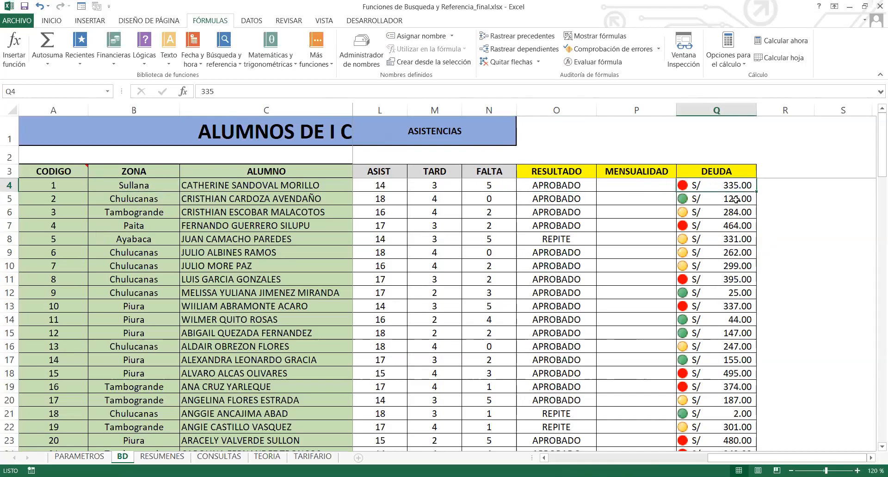
pyautogui.moveTo(737, 186); pyautogui.dragTo(719, 186)
pyautogui.click(624, 187)
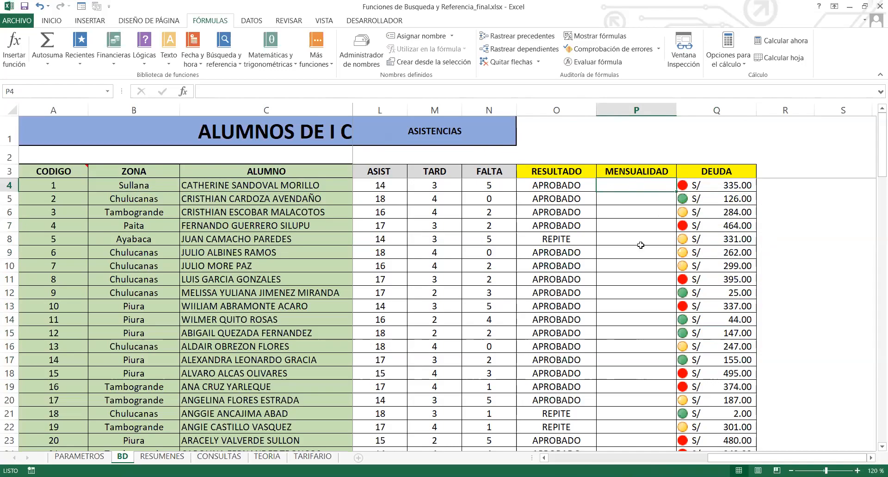
pyautogui.click(255, 187)
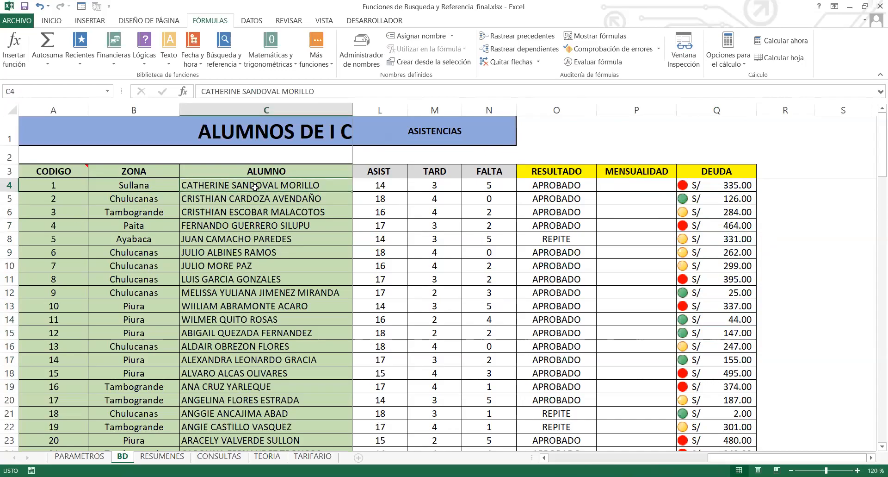
pyautogui.click(150, 184)
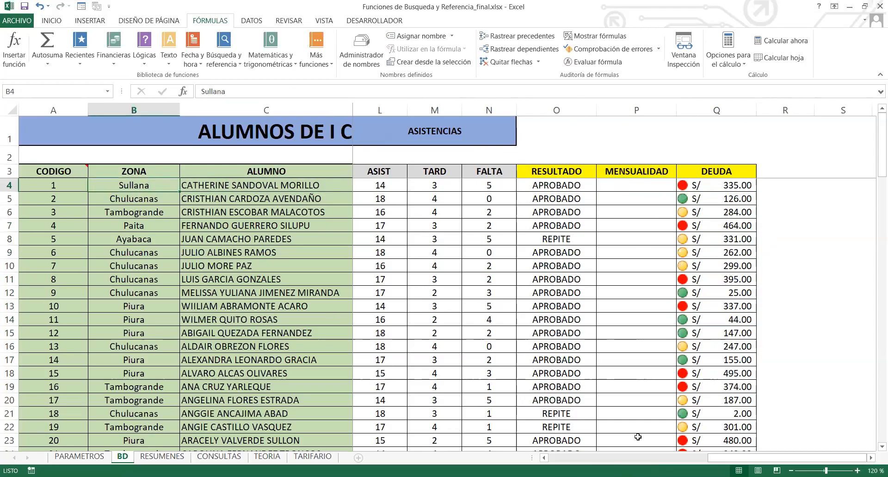
pyautogui.moveTo(714, 458); pyautogui.dragTo(551, 458)
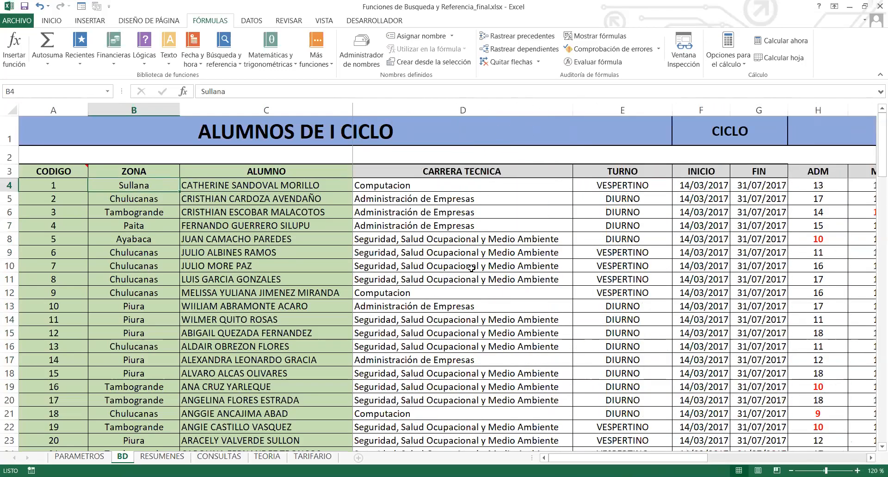
pyautogui.click(391, 188)
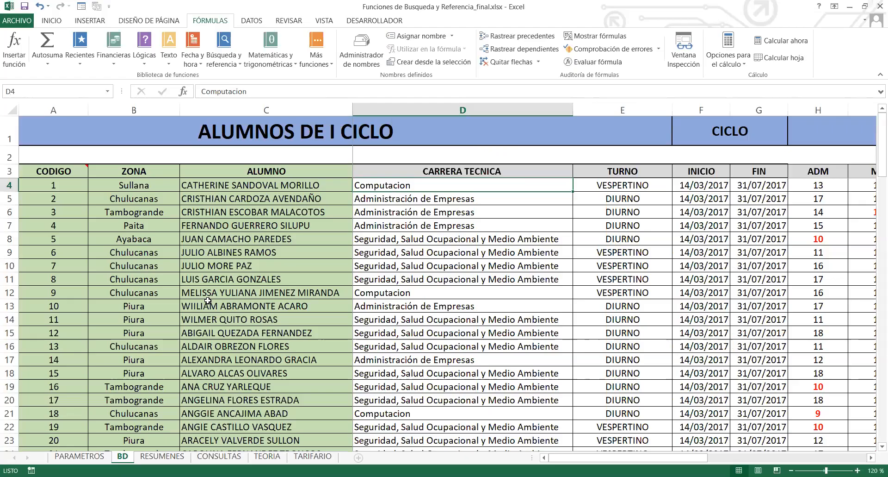
# Compare the TARIFARIO price table with the PARAMETROS fee table, examining its places of origin, careers and fees.
pyautogui.click(92, 457)
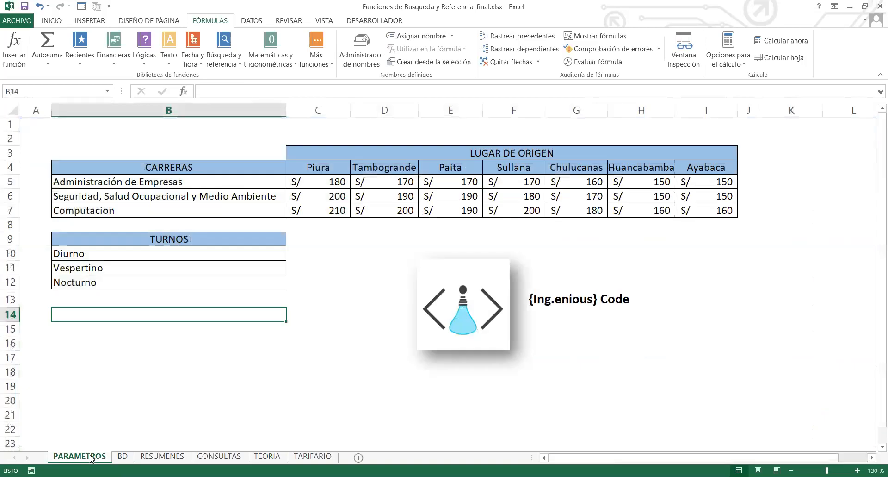
pyautogui.click(299, 458)
pyautogui.click(342, 189)
pyautogui.moveTo(201, 209); pyautogui.dragTo(546, 276)
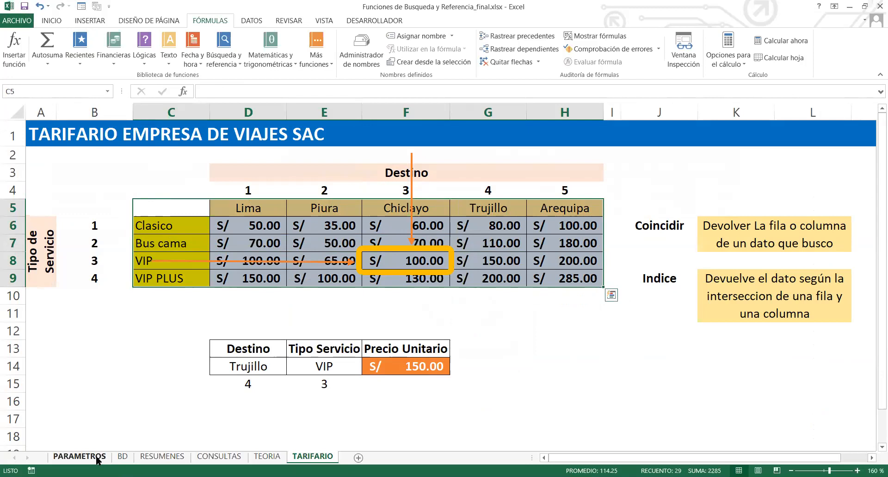
pyautogui.click(79, 455)
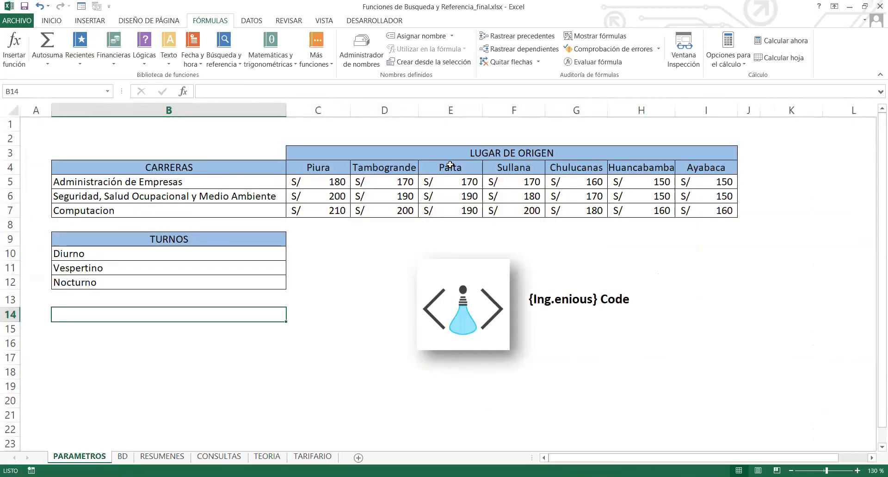
pyautogui.moveTo(320, 166); pyautogui.dragTo(686, 168)
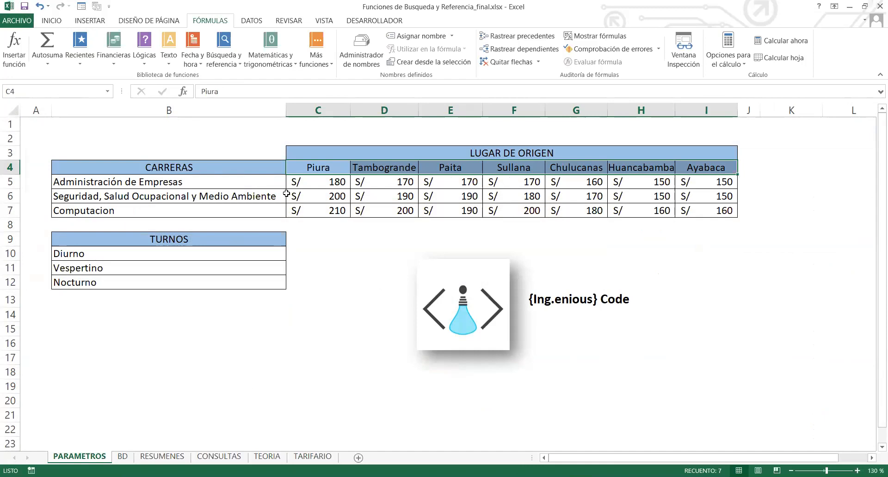
pyautogui.moveTo(241, 181); pyautogui.dragTo(241, 208)
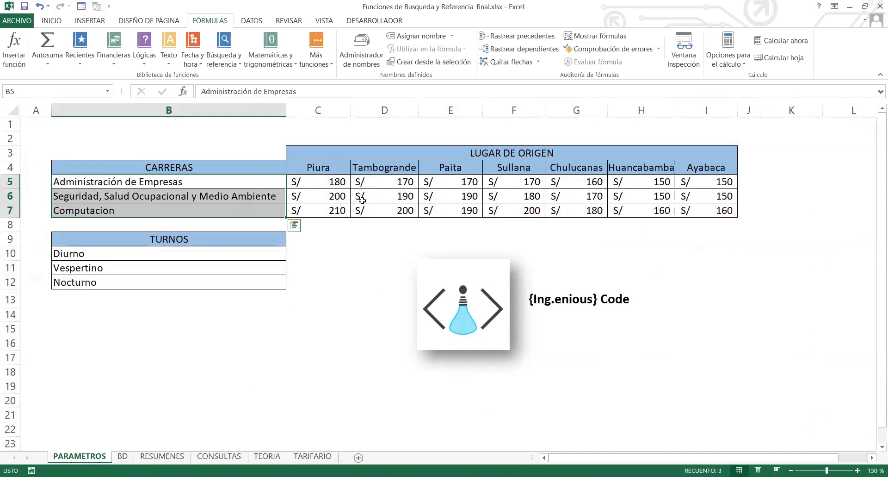
pyautogui.moveTo(323, 184); pyautogui.dragTo(699, 206)
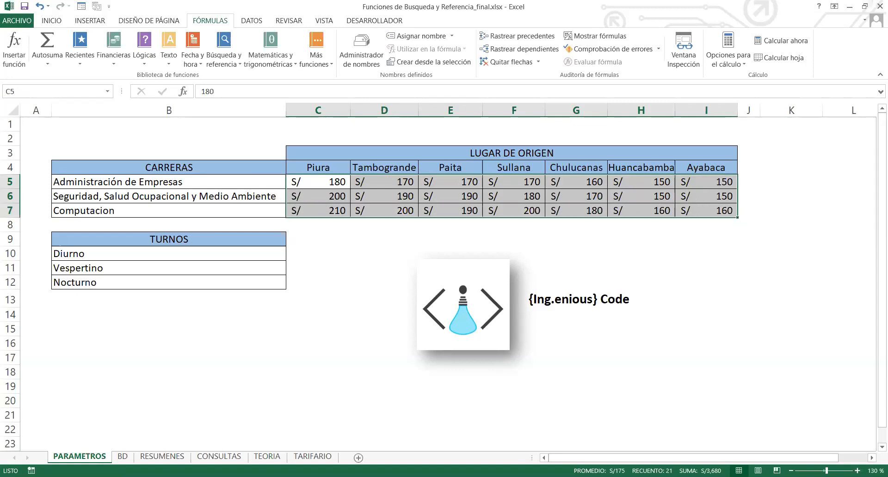
# Return to the BD sheet and check the row 4 student's zone and career against the MENSUALIDAD cell P4.
pyautogui.click(122, 456)
pyautogui.click(236, 196)
pyautogui.click(235, 185)
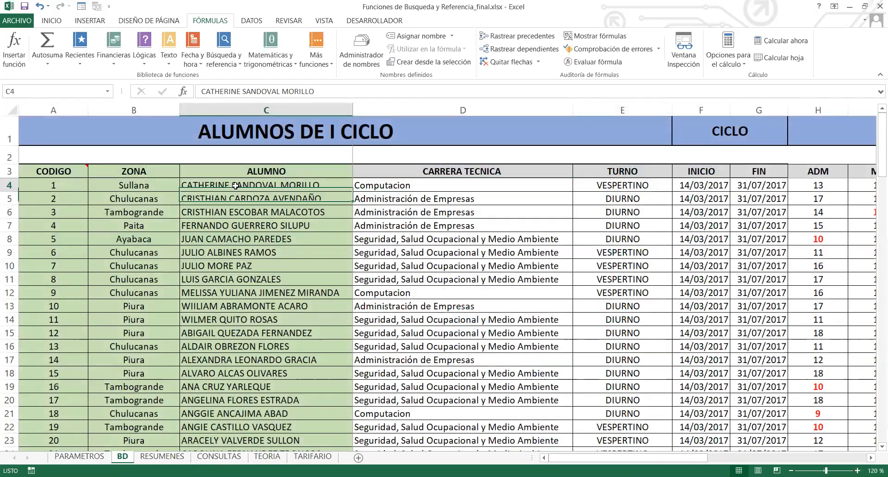
pyautogui.click(154, 185)
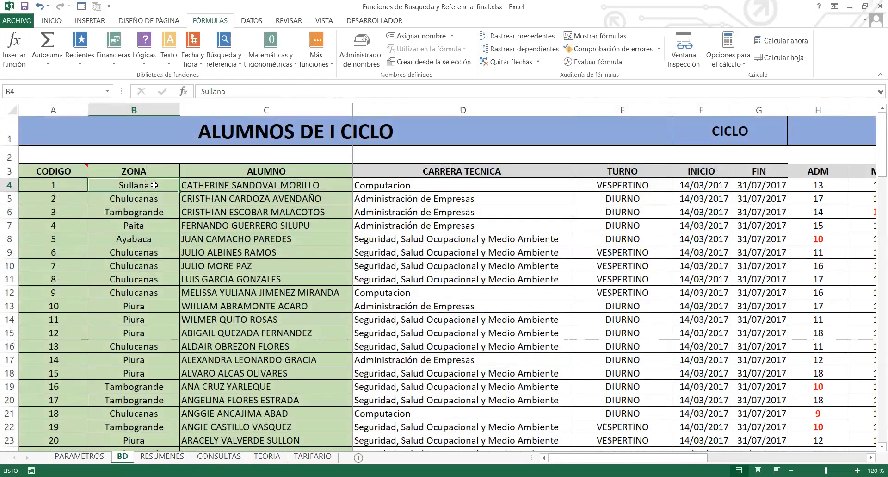
pyautogui.click(398, 186)
pyautogui.moveTo(578, 459); pyautogui.dragTo(718, 459)
pyautogui.click(676, 190)
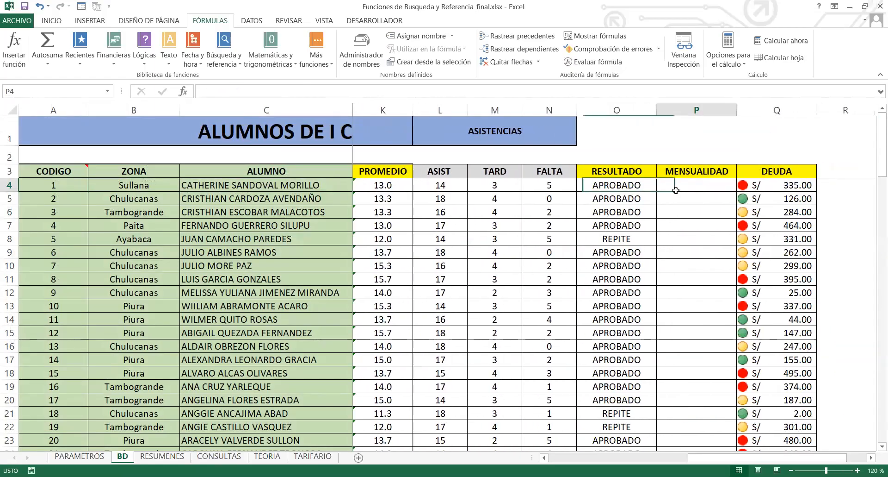
pyautogui.click(157, 185)
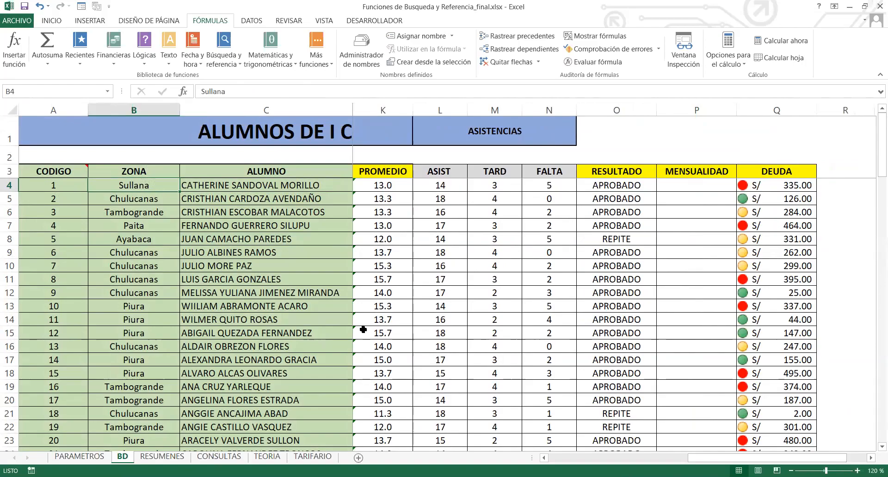
# Highlight the Computacion fee for Sullana, cell F7 on the PARAMETROS sheet, with a gold fill.
pyautogui.click(95, 457)
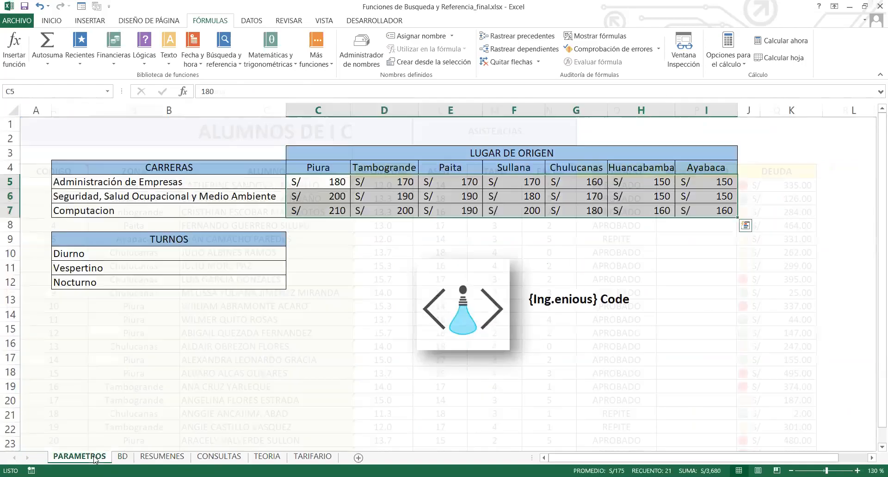
pyautogui.click(442, 171)
pyautogui.click(523, 176)
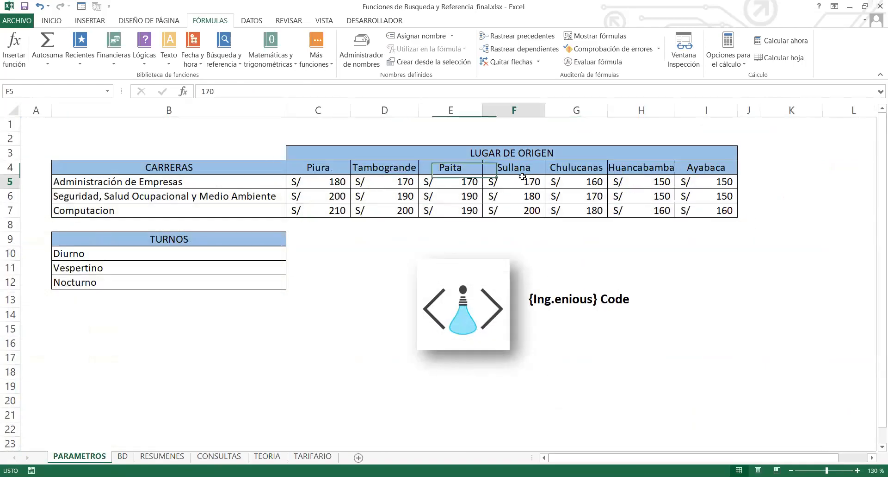
pyautogui.click(519, 211)
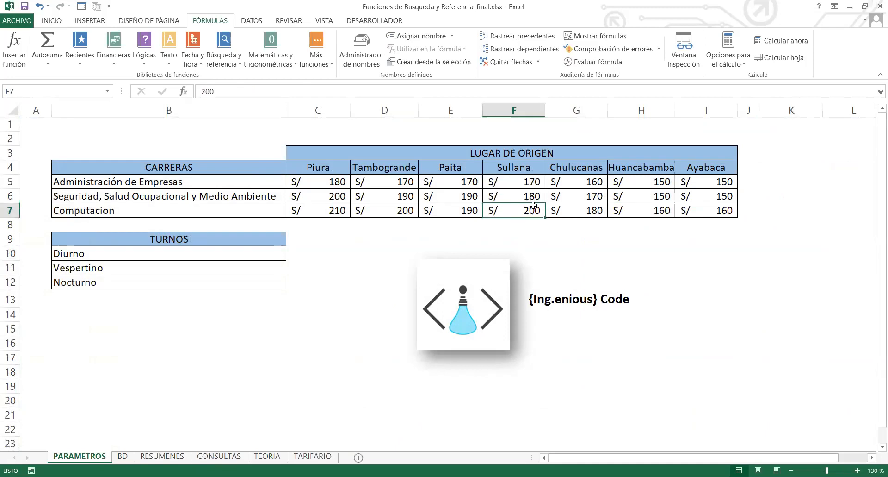
pyautogui.click(63, 21)
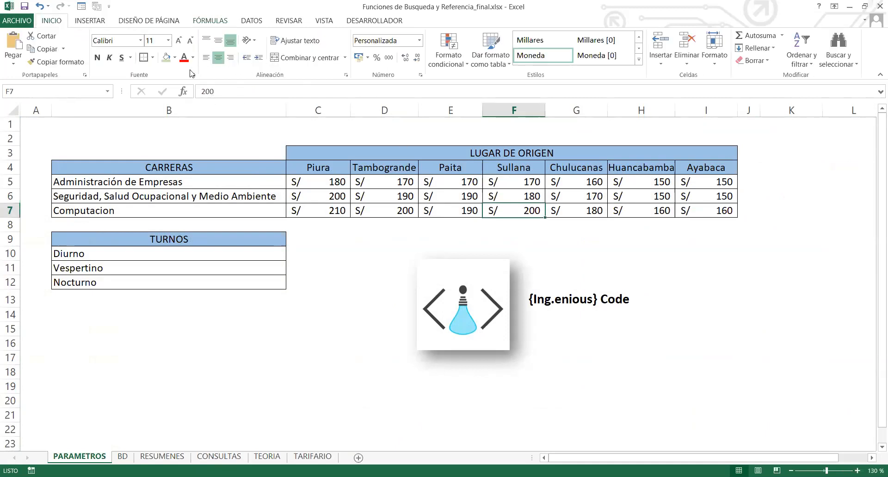
pyautogui.click(175, 60)
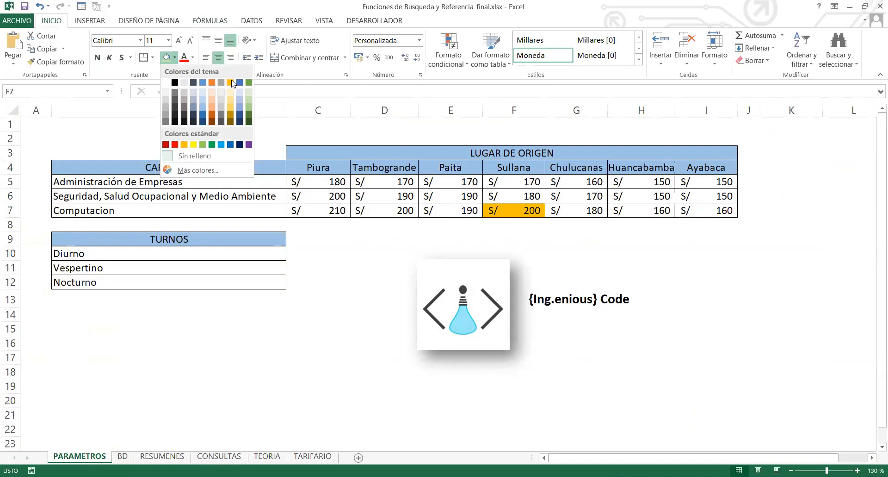
pyautogui.click(231, 83)
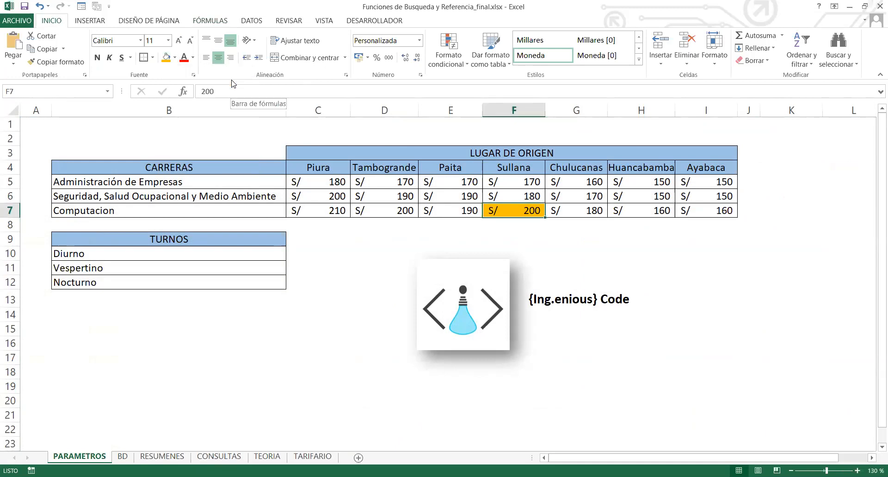
# Check the row 5 student's ZONA, ALUMNO and CARRERA TECNICA cells on the BD sheet.
pyautogui.click(122, 457)
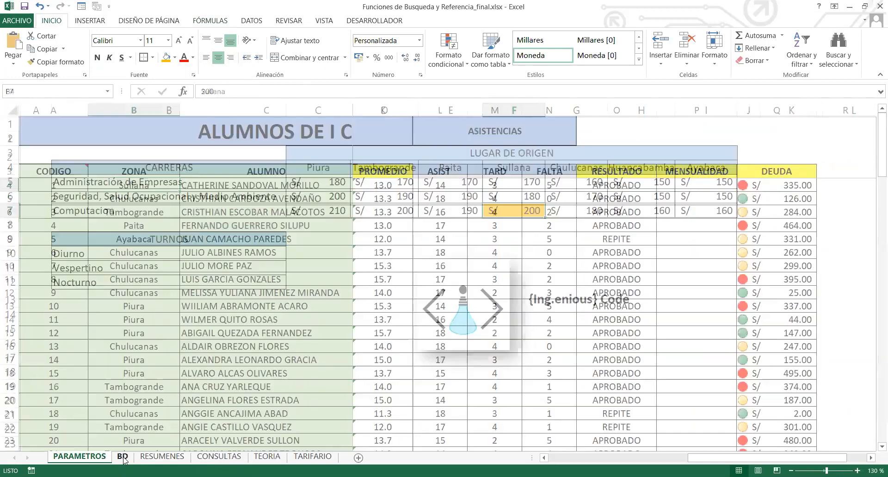
pyautogui.click(153, 200)
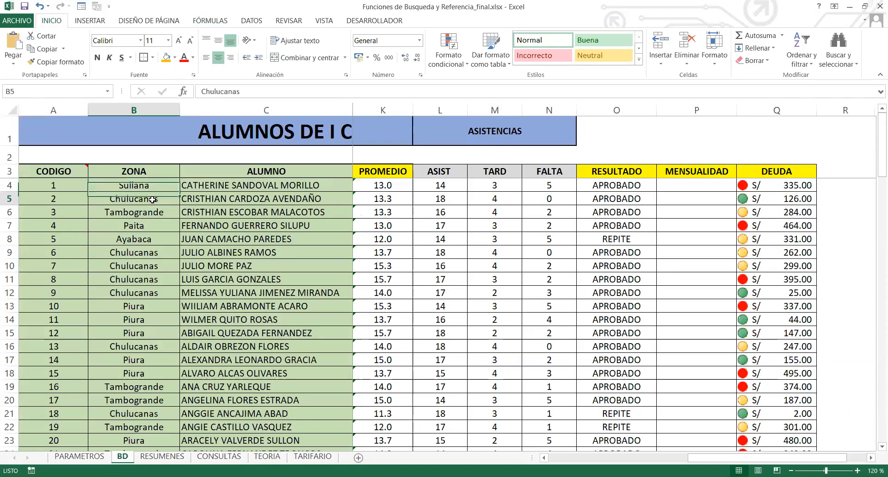
pyautogui.click(234, 203)
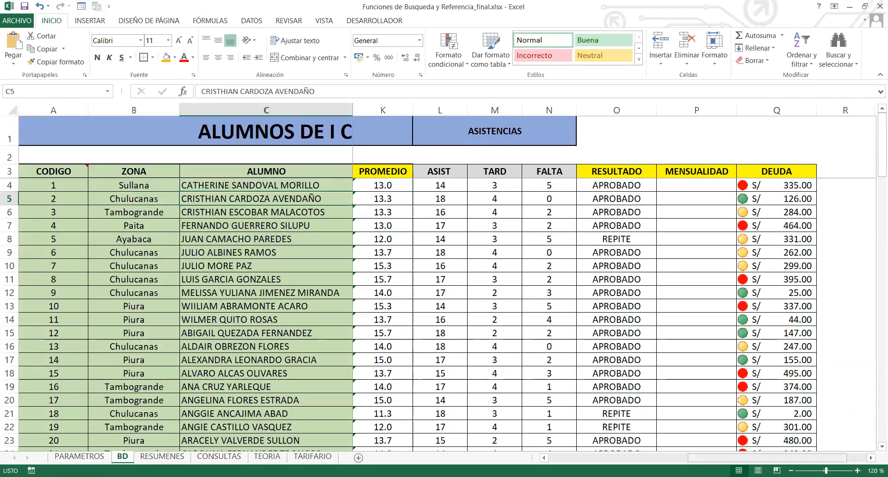
pyautogui.moveTo(711, 461); pyautogui.dragTo(474, 451)
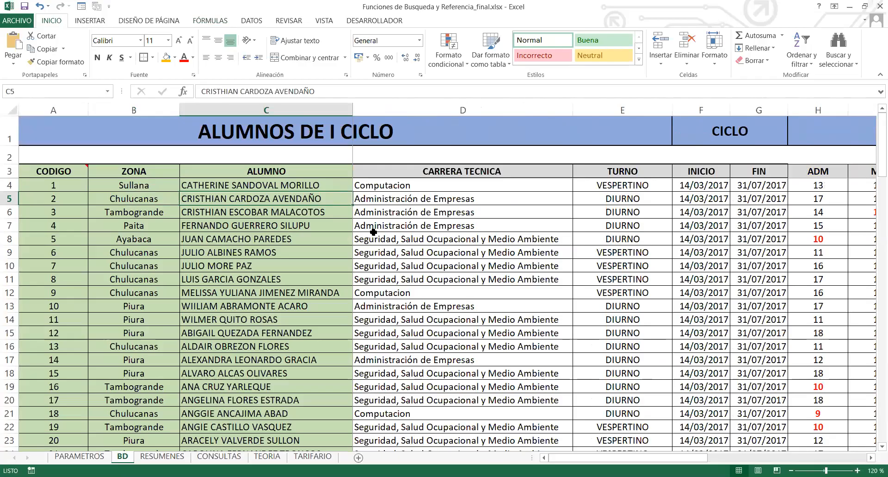
pyautogui.click(383, 197)
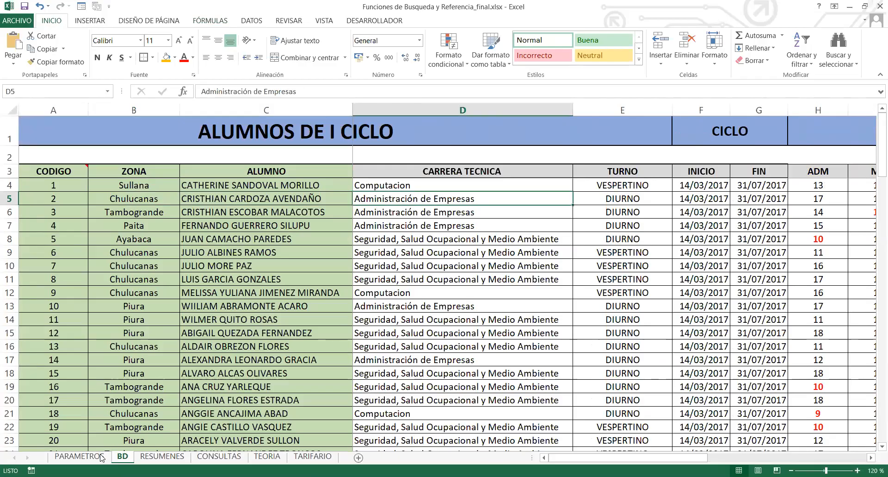
# Highlight the Administración de Empresas fee for Chulucanas, cell G5 on the PARAMETROS sheet, with a green fill.
pyautogui.click(81, 456)
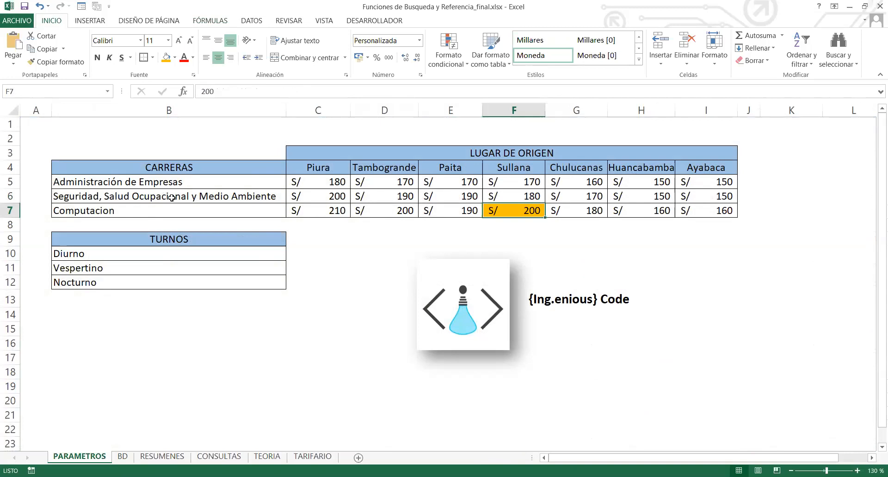
pyautogui.click(581, 178)
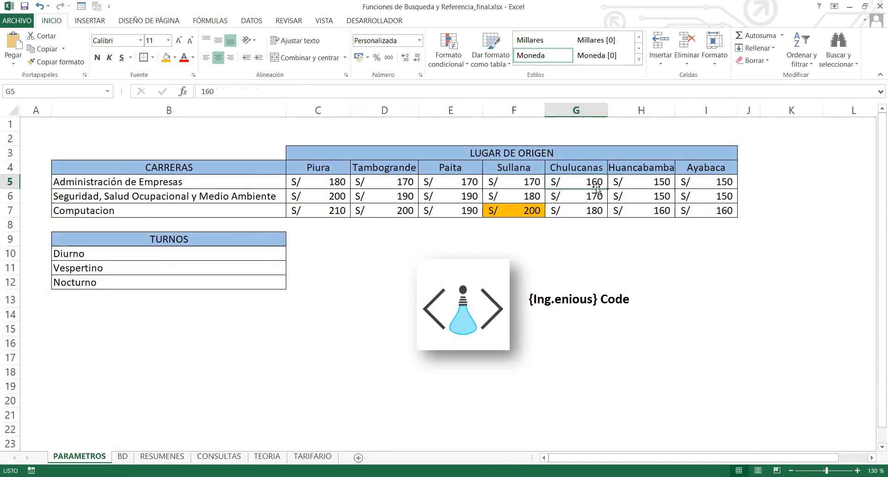
pyautogui.click(175, 57)
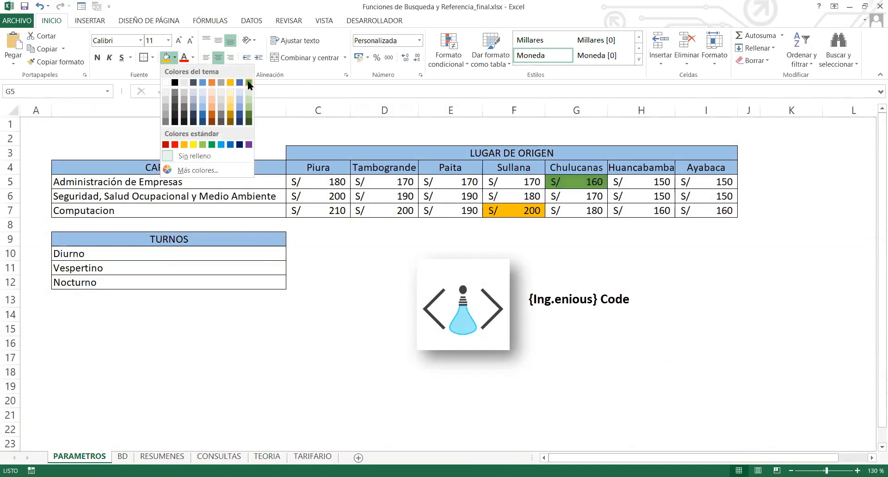
pyautogui.click(248, 82)
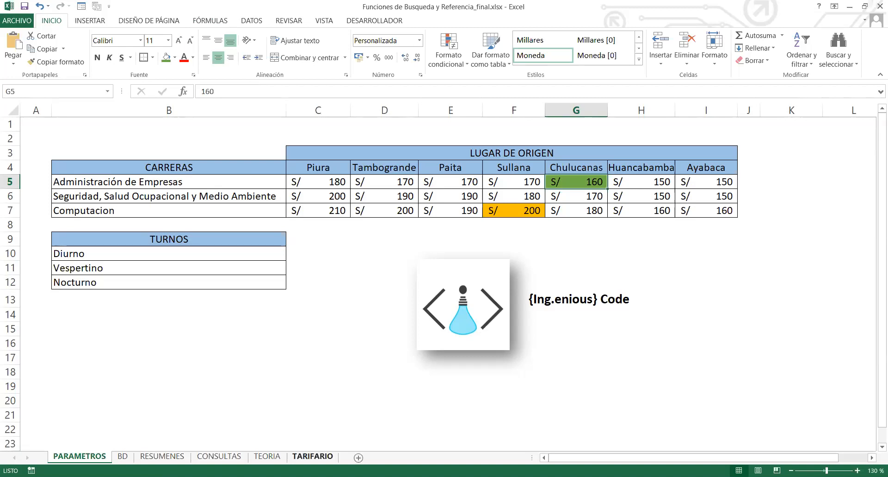
# Look at the VIP price for Trujillo, cell G8 on the TARIFARIO sheet, and return to PARAMETROS.
pyautogui.click(313, 455)
pyautogui.click(518, 260)
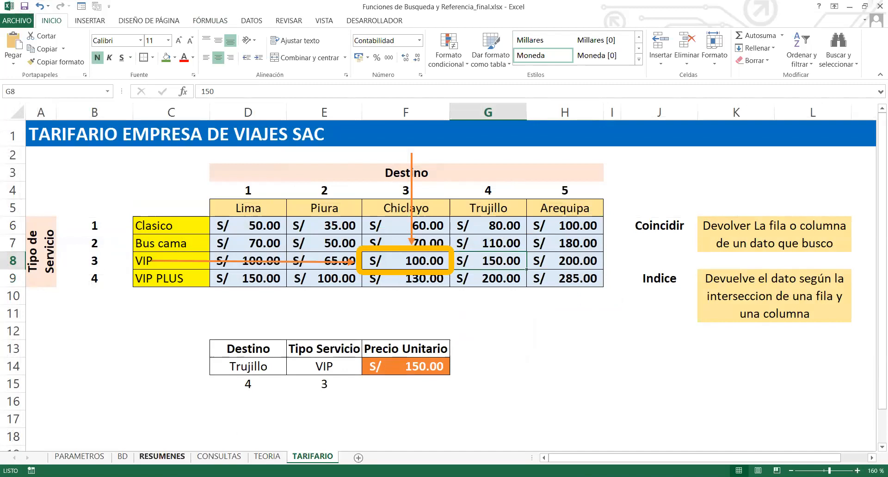
pyautogui.click(94, 457)
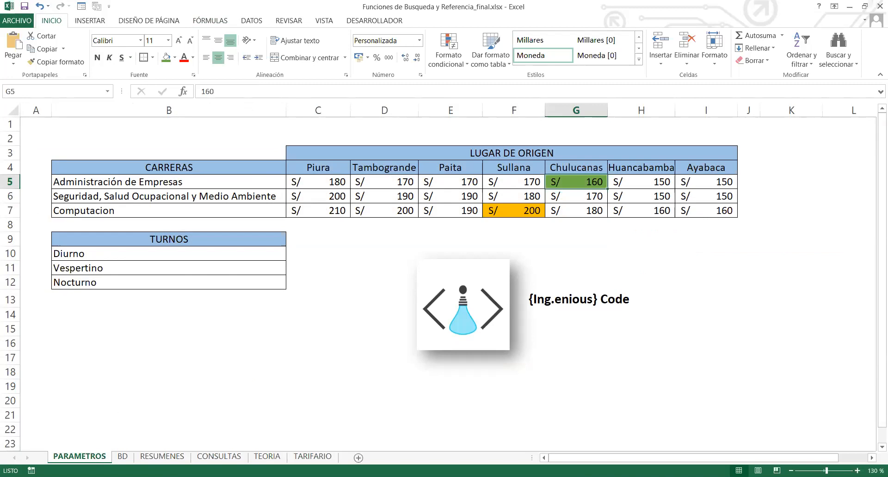
# Review the row 4 student's MENSUALIDAD, ZONA and CARRERA TECNICA cells on the BD sheet.
pyautogui.click(123, 456)
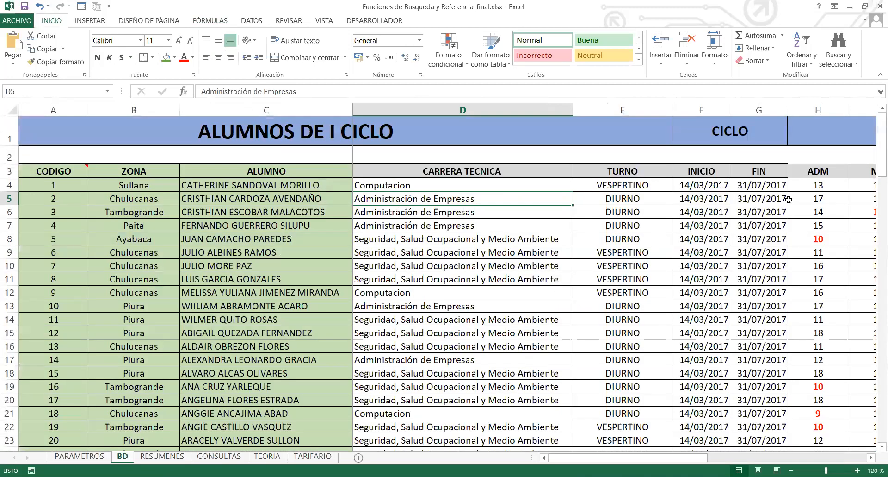
pyautogui.moveTo(659, 460); pyautogui.dragTo(877, 459)
pyautogui.moveTo(617, 185); pyautogui.dragTo(652, 186)
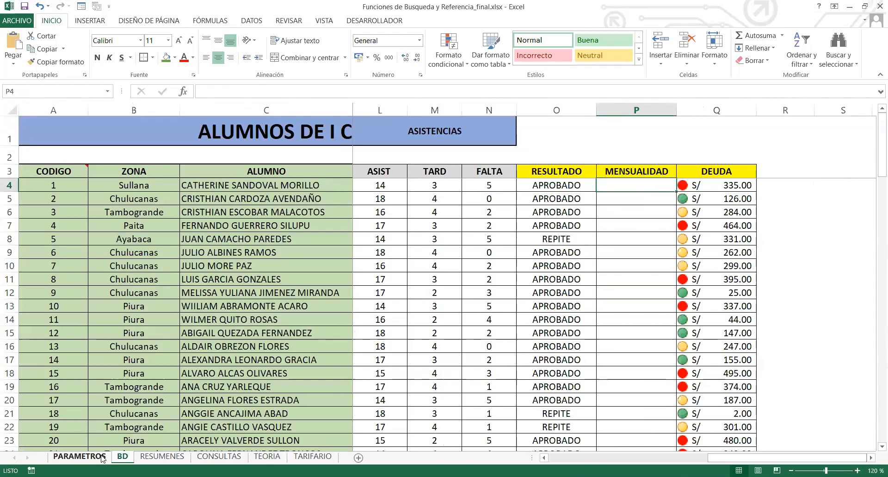
pyautogui.click(151, 182)
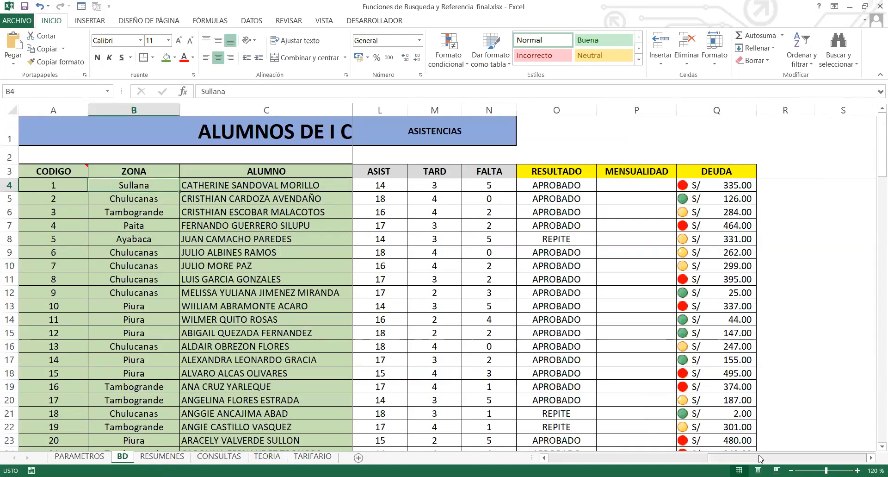
pyautogui.moveTo(760, 458); pyautogui.dragTo(600, 458)
pyautogui.click(422, 183)
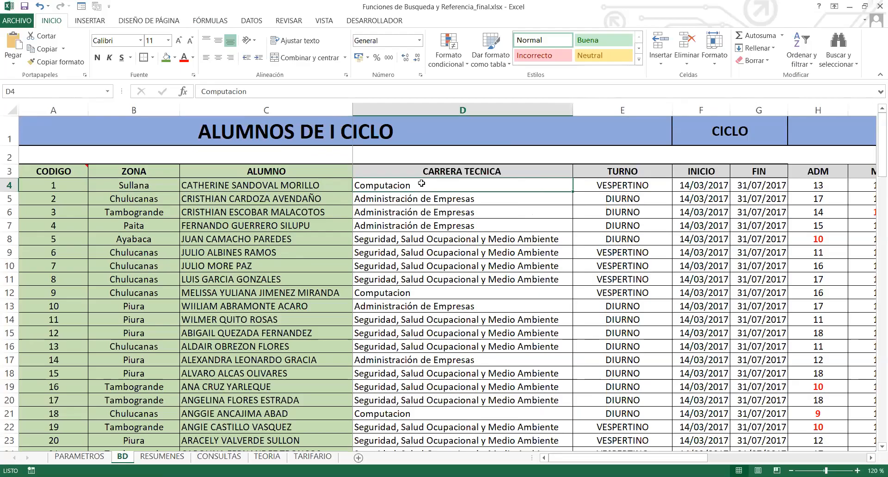
# Examine the PARAMETROS fee table by selecting its places of origin C4:I4, careers B5:B7 and fee range C5:I7.
pyautogui.click(162, 456)
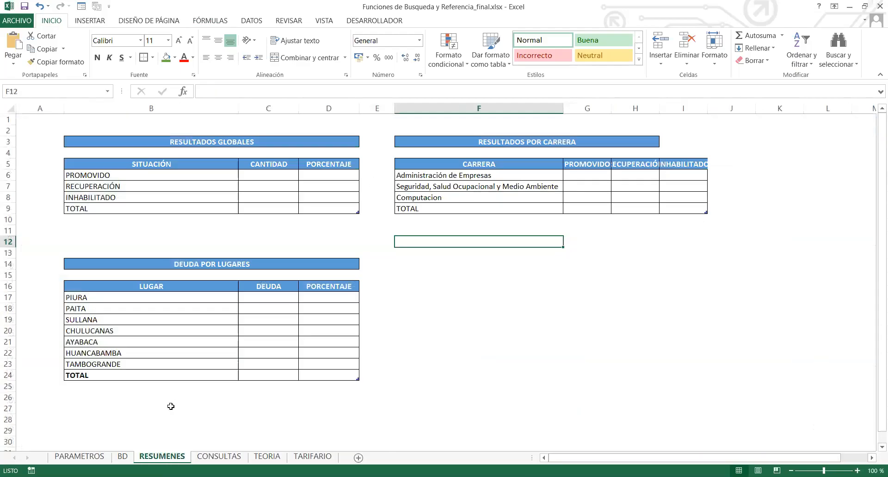
pyautogui.click(170, 476)
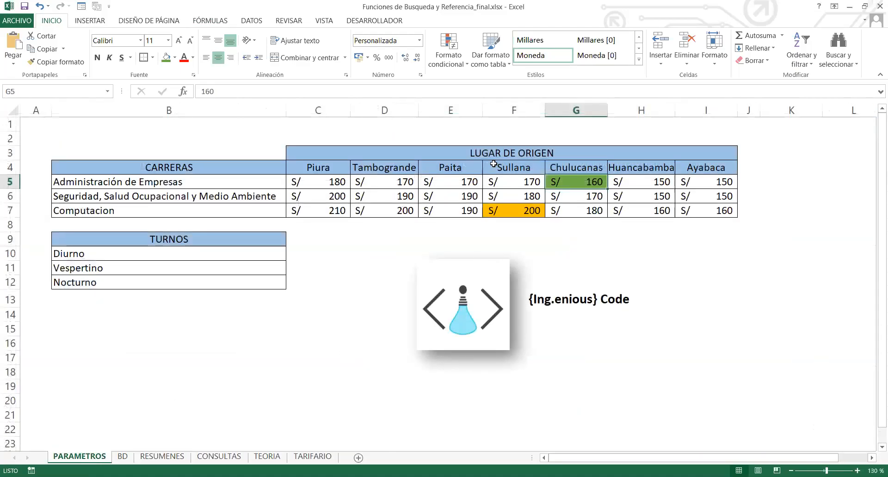
pyautogui.click(402, 150)
pyautogui.click(366, 176)
pyautogui.moveTo(318, 165); pyautogui.dragTo(692, 166)
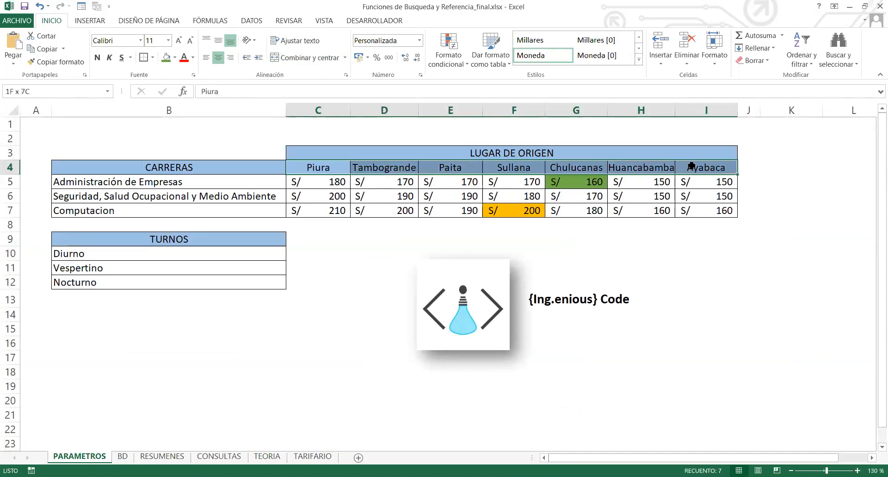
pyautogui.moveTo(232, 181); pyautogui.dragTo(231, 208)
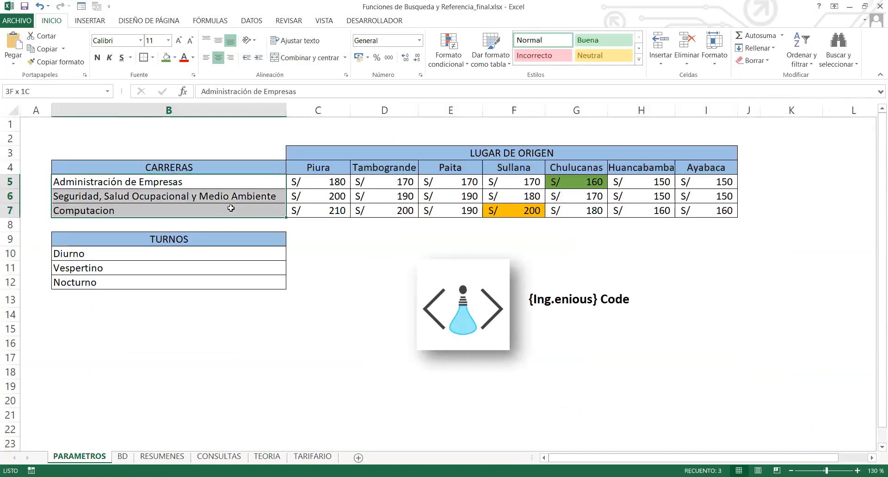
pyautogui.moveTo(334, 184); pyautogui.dragTo(722, 211)
pyautogui.click(582, 194)
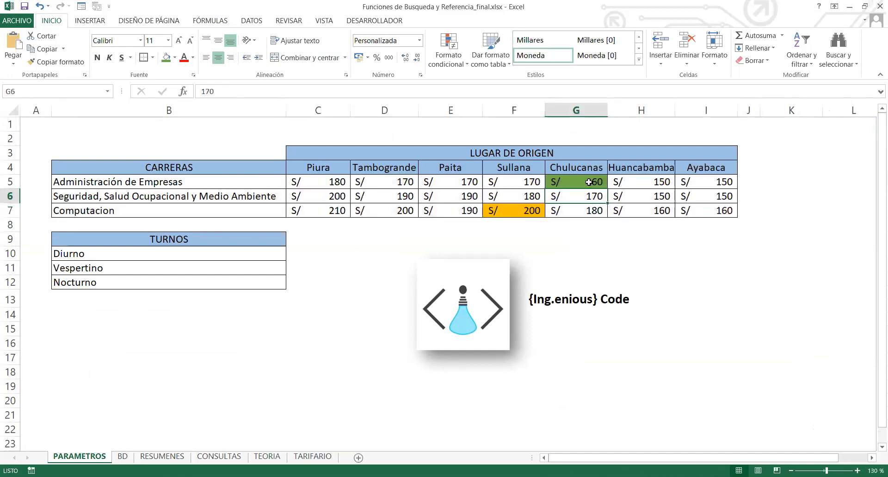
# Trace the fee in F7 to its Sullana heading and Computacion career, and mark the empty cells A5:A7 beside the careers.
pyautogui.scroll(-4, 537, 206)
pyautogui.click(514, 209)
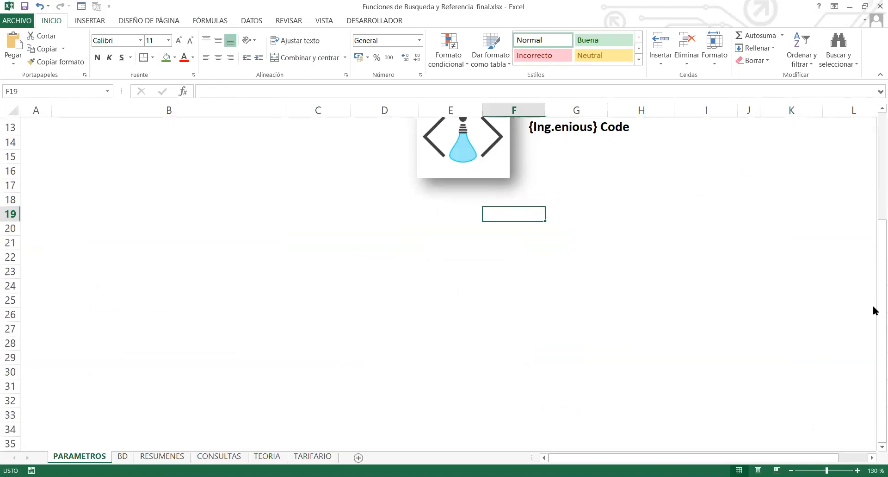
pyautogui.scroll(-1, 874, 311)
pyautogui.scroll(5, 874, 311)
pyautogui.click(527, 209)
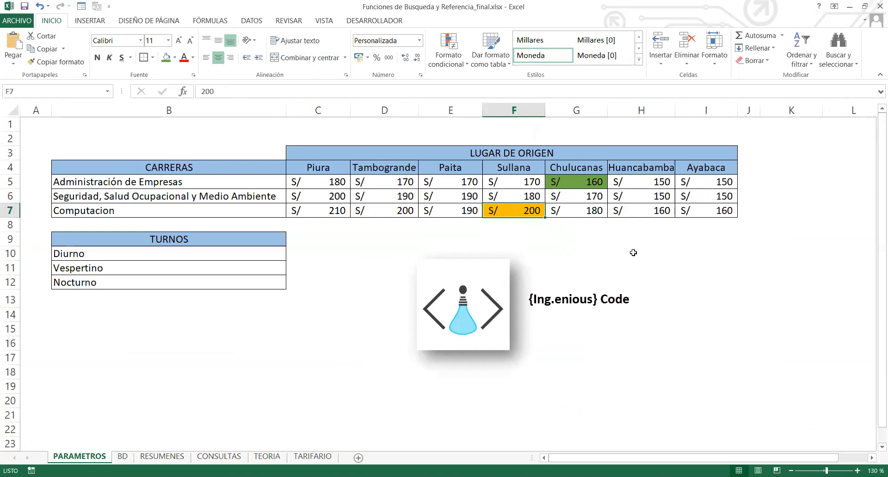
pyautogui.click(527, 168)
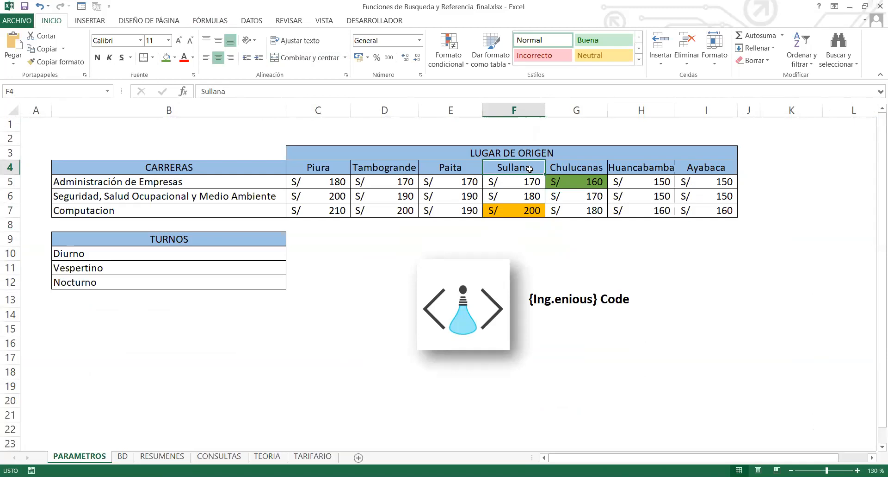
pyautogui.click(525, 208)
pyautogui.click(213, 211)
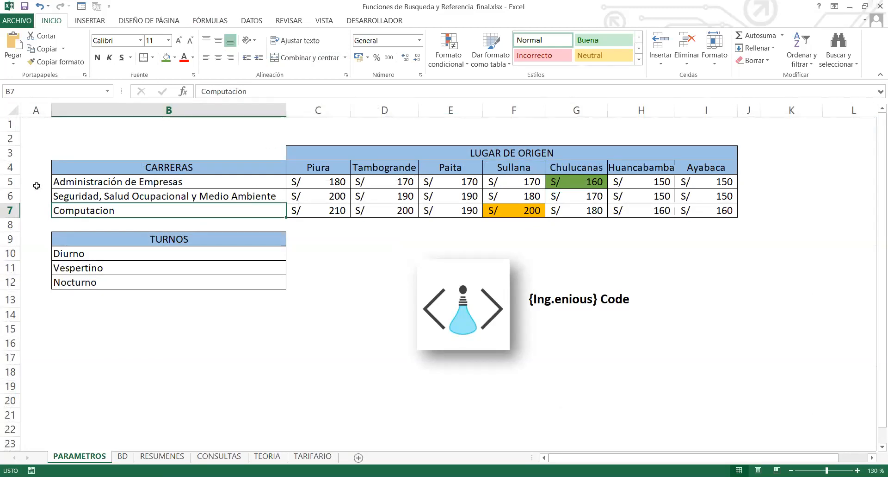
pyautogui.moveTo(37, 182); pyautogui.dragTo(37, 213)
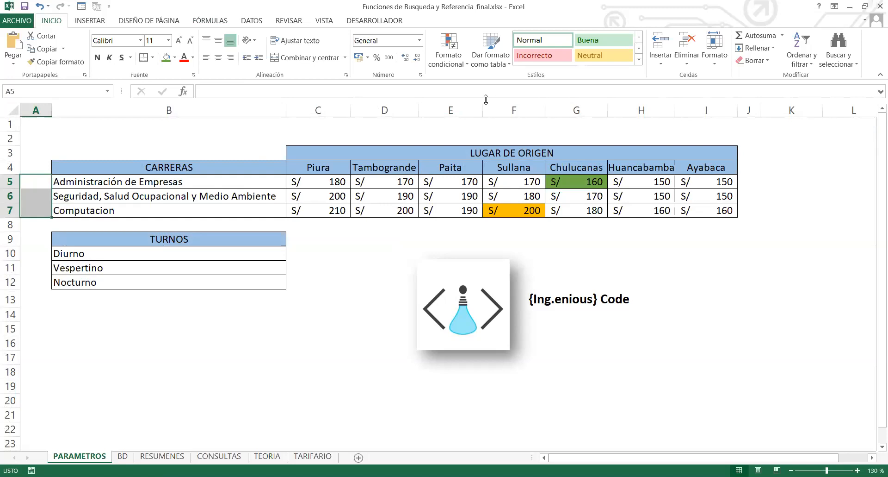
# Examine the position numbers in D4:H4 and B6:B9 on the TARIFARIO sheet and the Chiclayo VIP price in F8.
pyautogui.click(313, 456)
pyautogui.moveTo(243, 195); pyautogui.dragTo(542, 190)
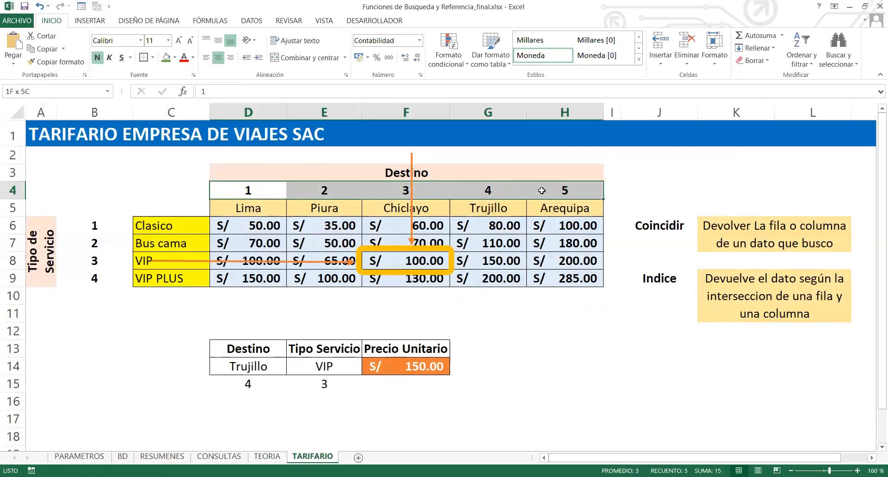
pyautogui.moveTo(109, 224); pyautogui.dragTo(111, 280)
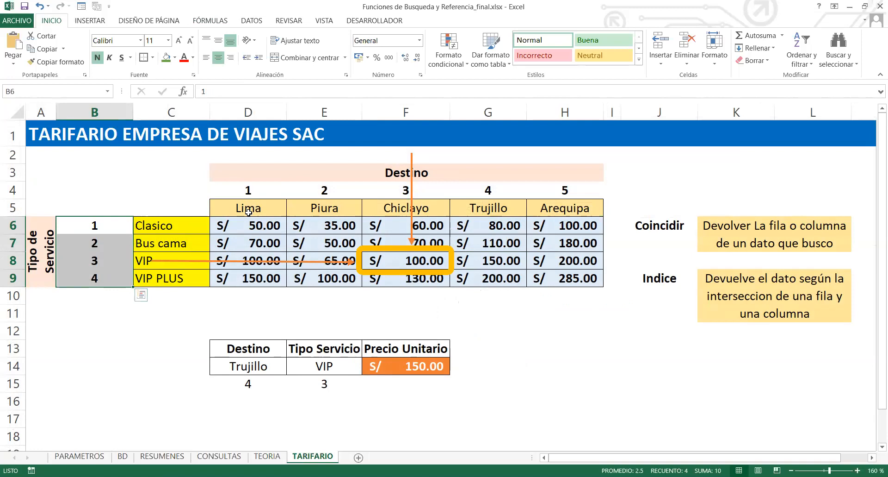
pyautogui.click(411, 161)
pyautogui.click(311, 261)
pyautogui.click(397, 205)
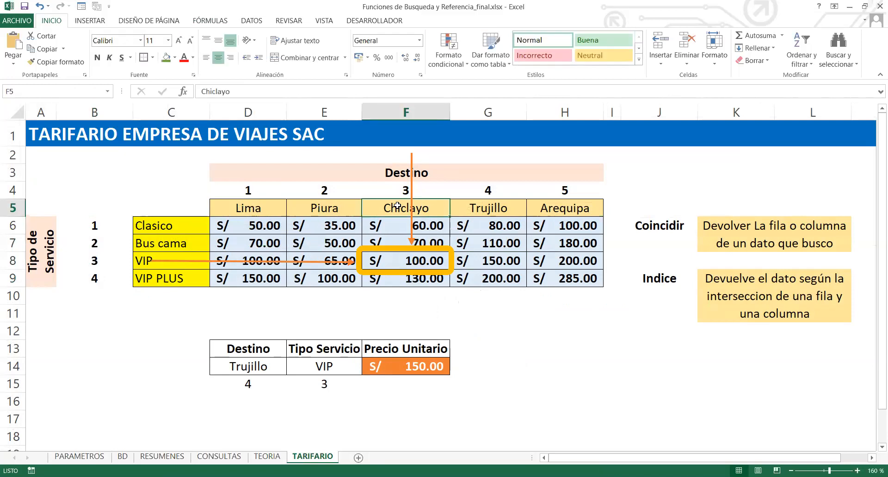
pyautogui.click(421, 255)
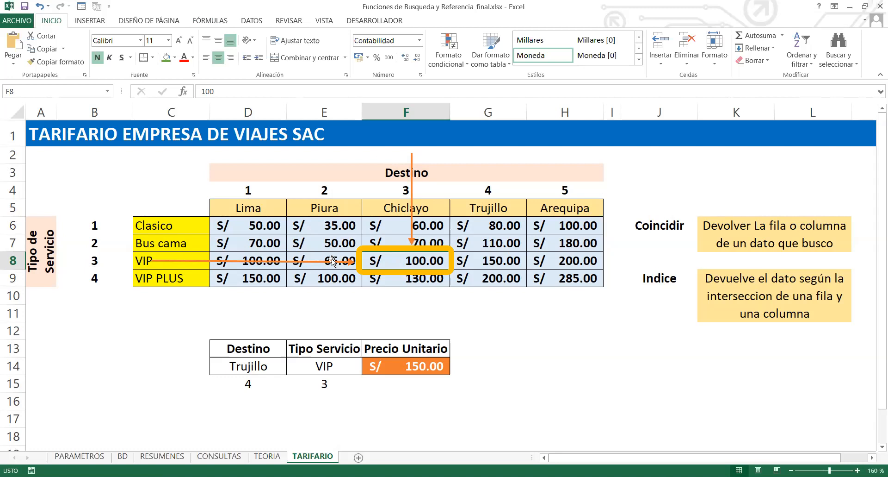
# Mark the empty cells around the PARAMETROS fee table, C2:I2 above the places and column A beside the careers.
pyautogui.click(80, 456)
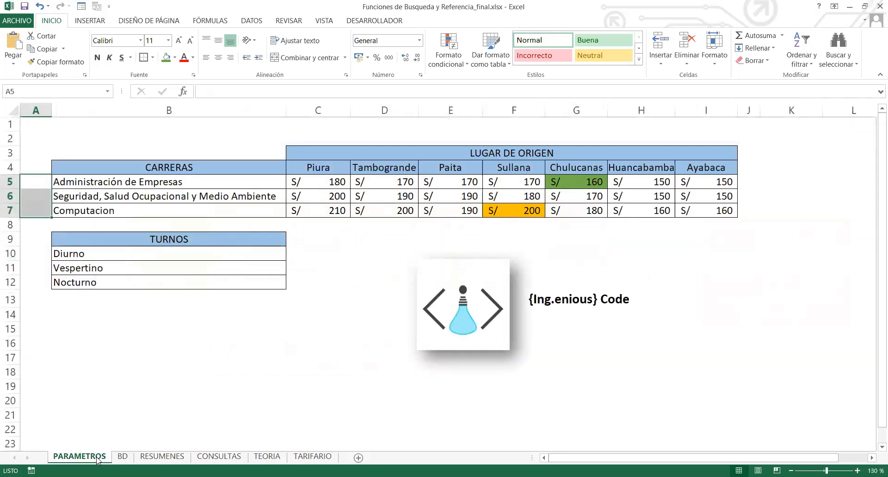
pyautogui.moveTo(326, 135); pyautogui.dragTo(705, 138)
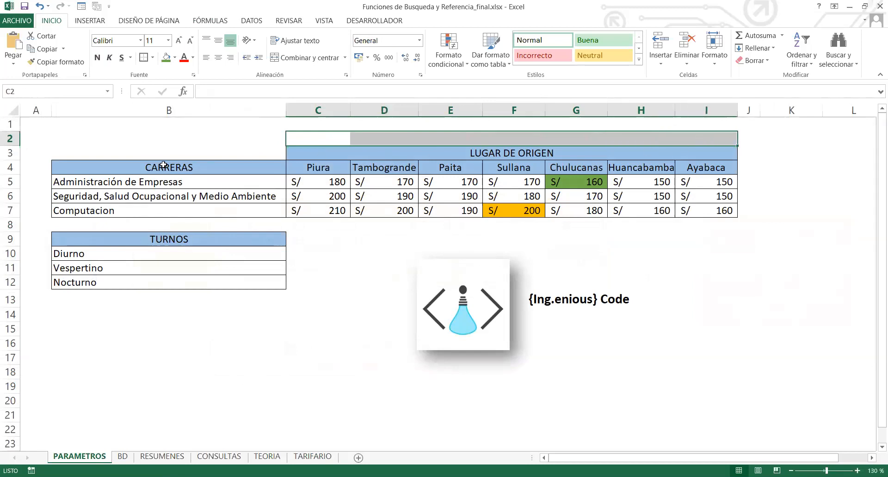
pyautogui.moveTo(42, 180)
pyautogui.mouseDown()
pyautogui.moveTo(39, 217)
pyautogui.moveTo(41, 181)
pyautogui.mouseUp()
pyautogui.moveTo(314, 139); pyautogui.dragTo(683, 137)
# Read the Coincidir description in K6 on the TARIFARIO sheet, then return to PARAMETROS and select cell C2.
pyautogui.click(313, 456)
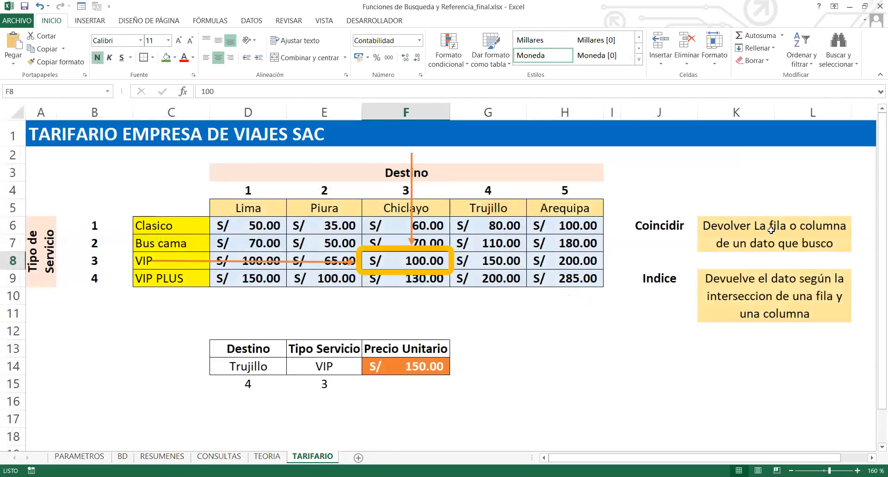
pyautogui.click(824, 243)
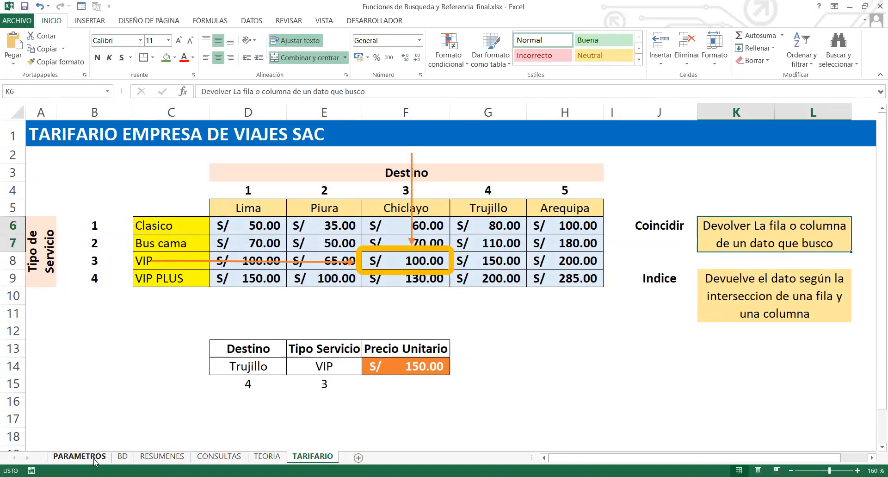
pyautogui.click(80, 456)
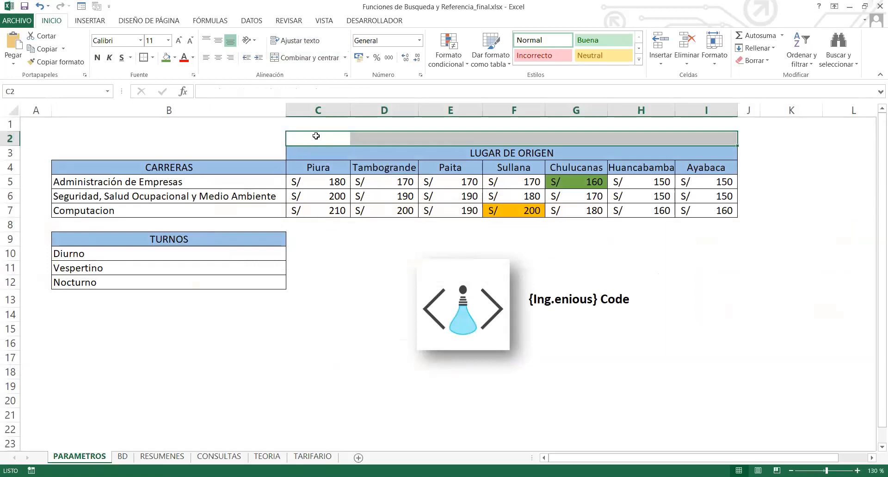
pyautogui.click(316, 136)
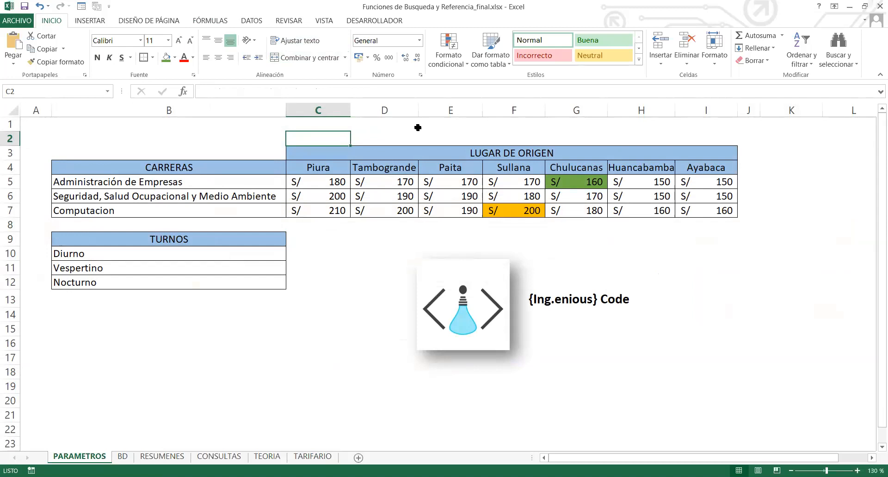
pyautogui.write('=')
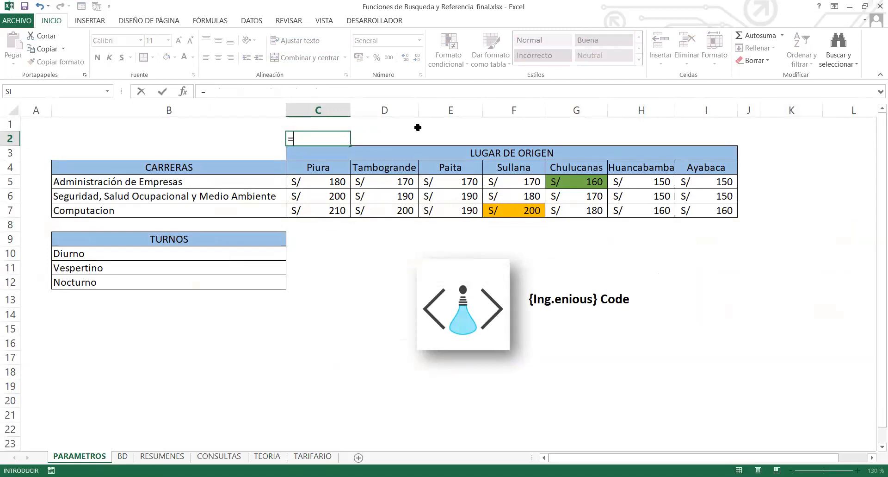
pyautogui.write('C')
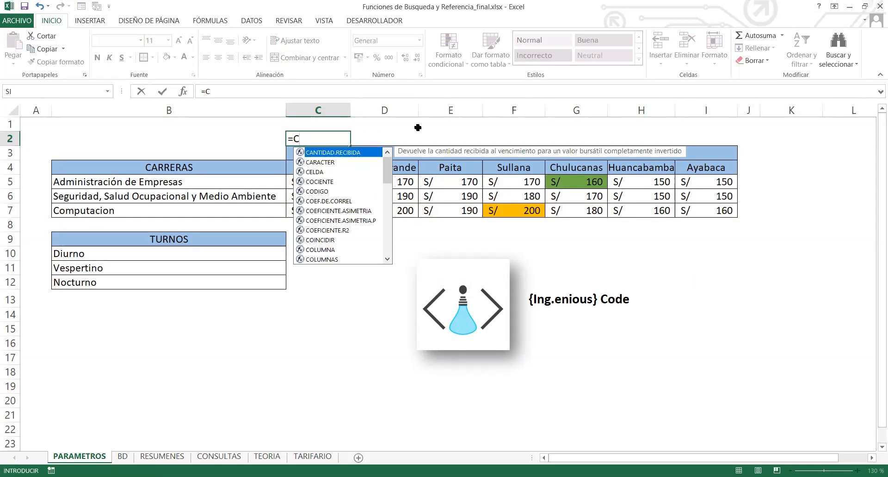
pyautogui.write('OIN')
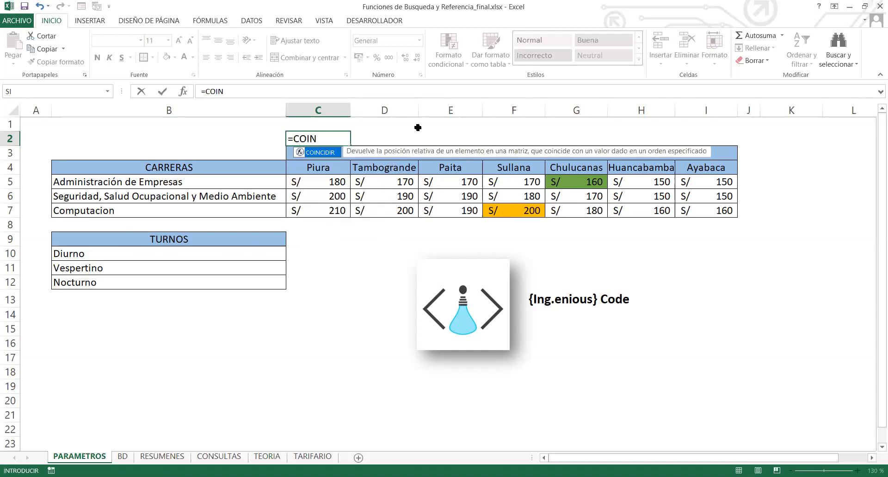
pyautogui.press('Tab')
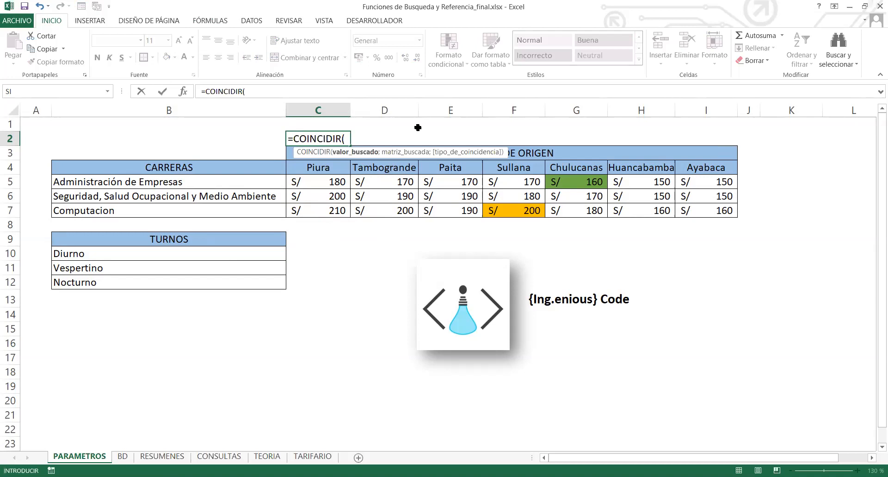
pyautogui.press('Escape')
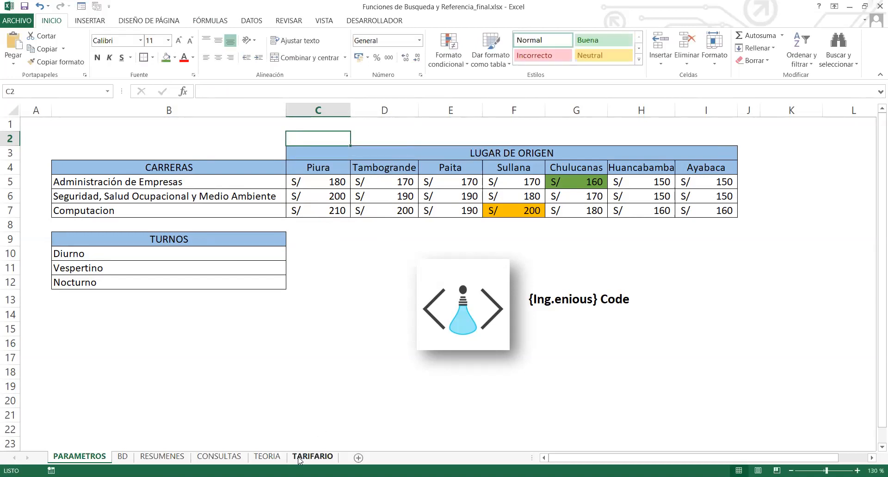
# Examine the destination numbers in D4:H4 and the service type numbers in B6:B9 on the TARIFARIO sheet.
pyautogui.click(313, 456)
pyautogui.click(468, 213)
pyautogui.click(485, 190)
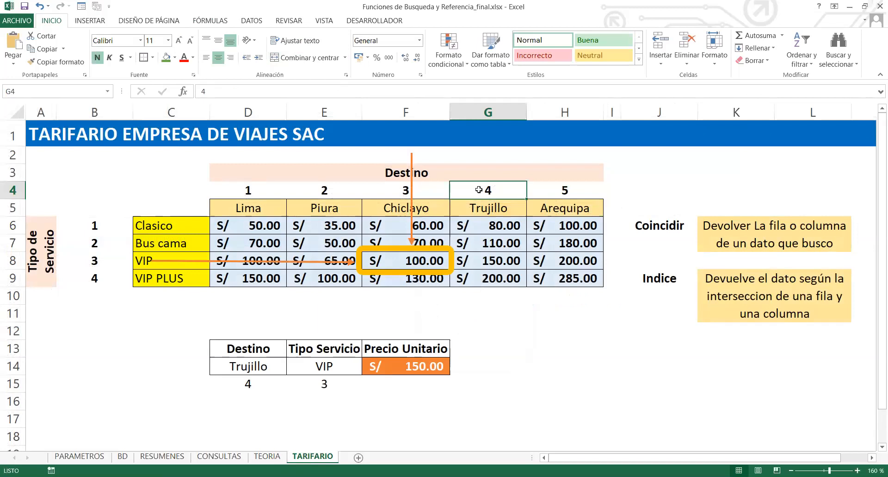
pyautogui.click(342, 194)
pyautogui.click(264, 192)
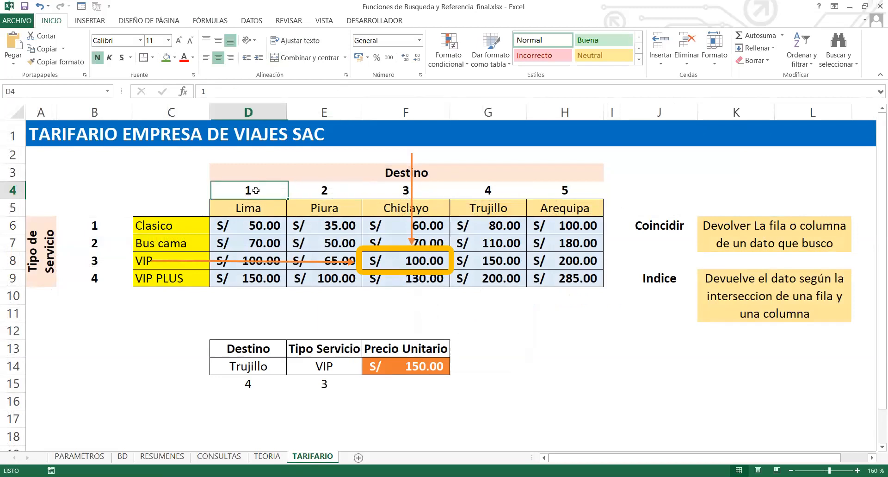
pyautogui.click(547, 186)
pyautogui.moveTo(97, 228); pyautogui.dragTo(106, 283)
pyautogui.click(105, 263)
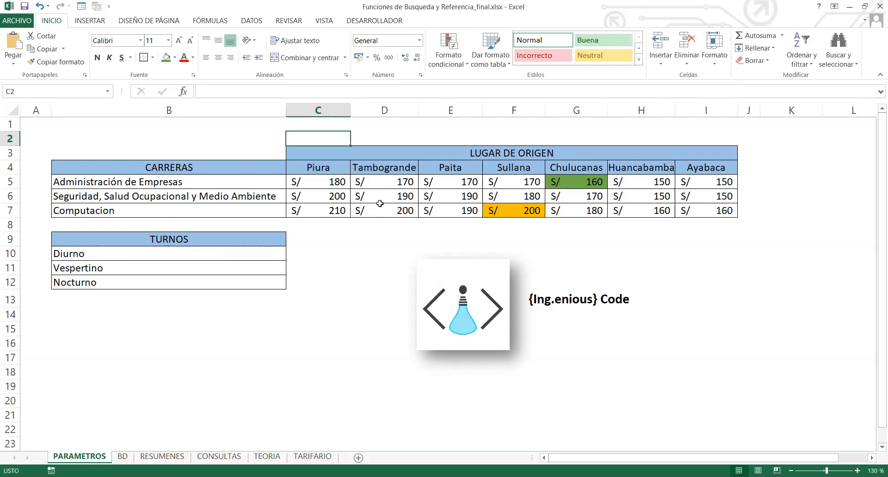
# On the PARAMETROS sheet, number the three careers 1, 2 and 3 in A5:A7 and center the numbers.
pyautogui.moveTo(36, 183)
pyautogui.mouseDown()
pyautogui.moveTo(39, 219)
pyautogui.moveTo(46, 183)
pyautogui.mouseUp()
pyautogui.write('1')
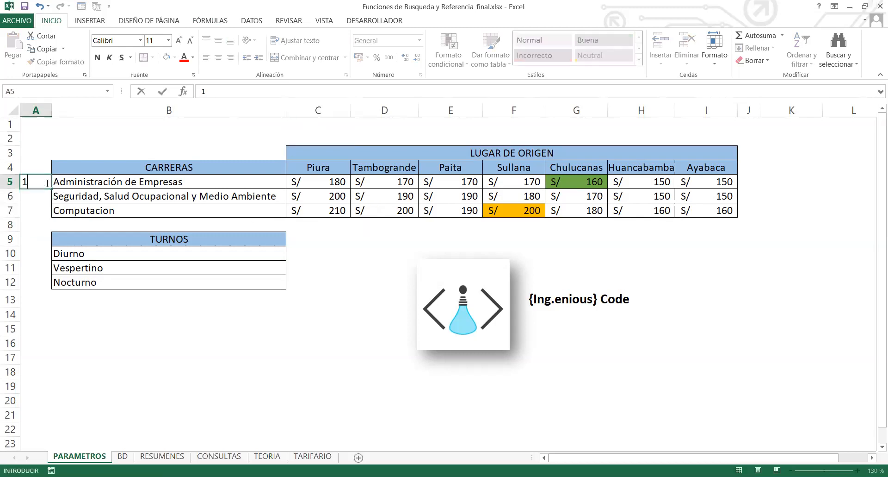
pyautogui.press('Return')
pyautogui.write('2')
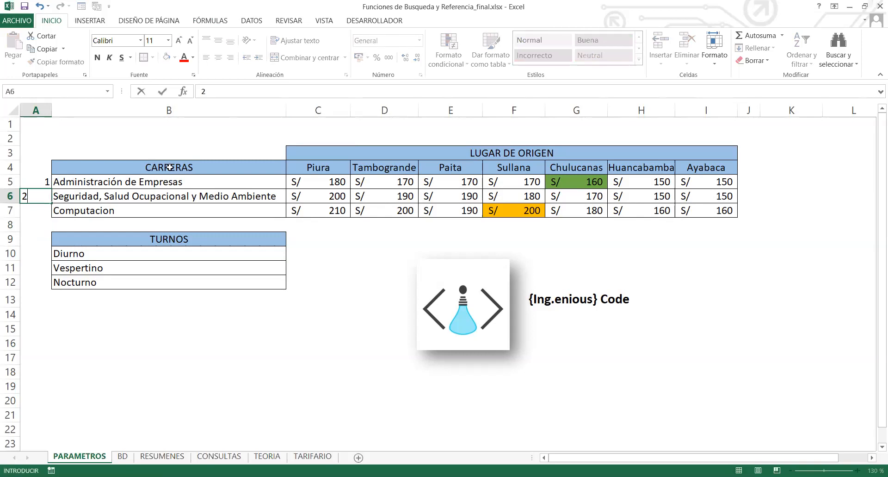
pyautogui.press('Return')
pyautogui.press('Return')
pyautogui.press('Up')
pyautogui.write('3')
pyautogui.press('Return')
pyautogui.moveTo(45, 218); pyautogui.dragTo(45, 218)
pyautogui.moveTo(45, 155); pyautogui.dragTo(47, 211)
pyautogui.click(218, 57)
# Examine the career rows 5, 6 and 7 and the Administración de Empresas fees in C5:I5.
pyautogui.click(132, 196)
pyautogui.click(131, 181)
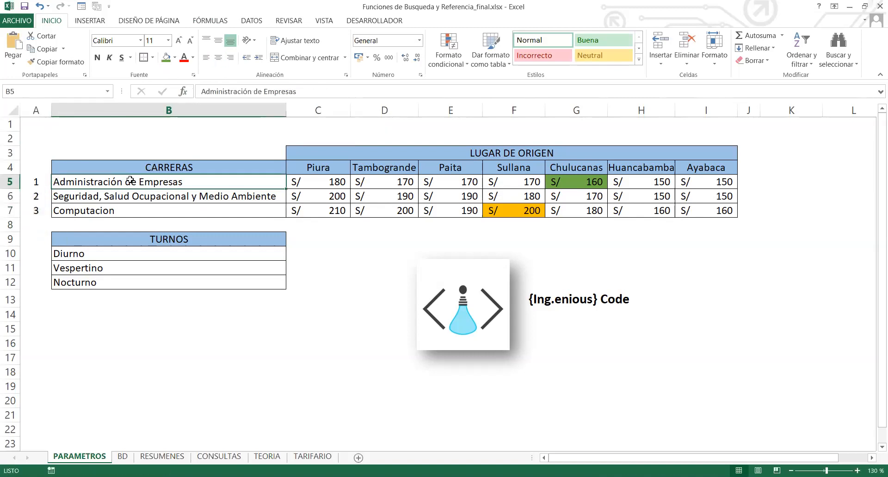
pyautogui.click(11, 182)
pyautogui.moveTo(333, 182); pyautogui.dragTo(713, 181)
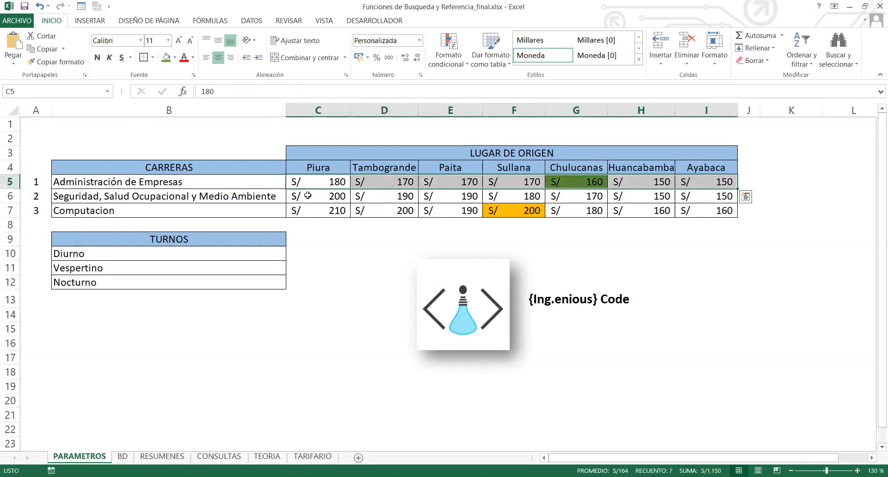
pyautogui.click(11, 196)
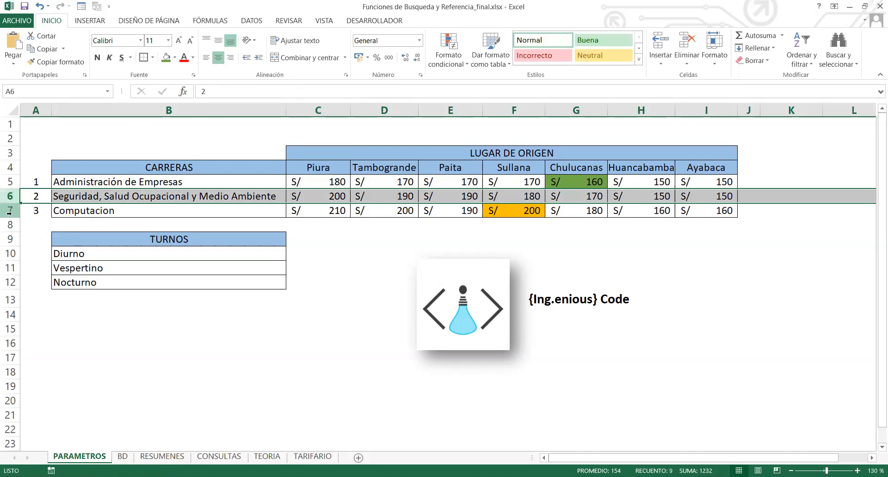
pyautogui.click(10, 211)
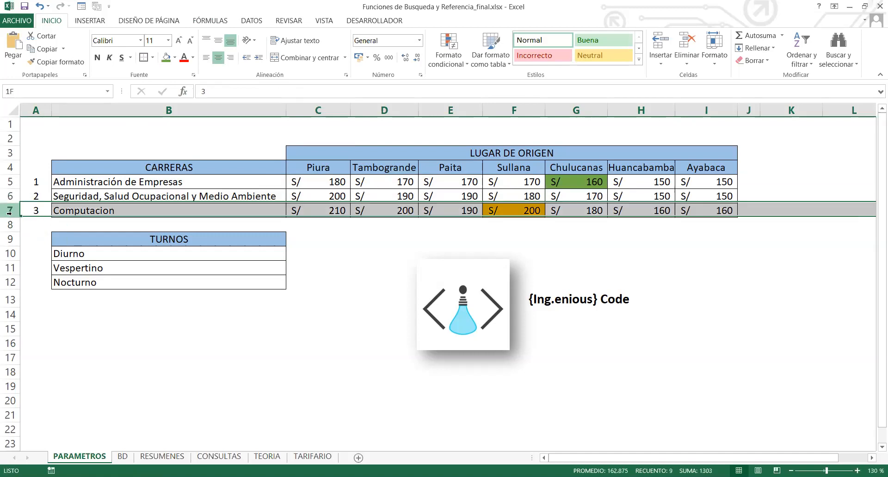
pyautogui.click(60, 189)
# Format the career numbers in A5:A7 as bold red text at font size 12.
pyautogui.moveTo(39, 183); pyautogui.dragTo(37, 211)
pyautogui.click(44, 186)
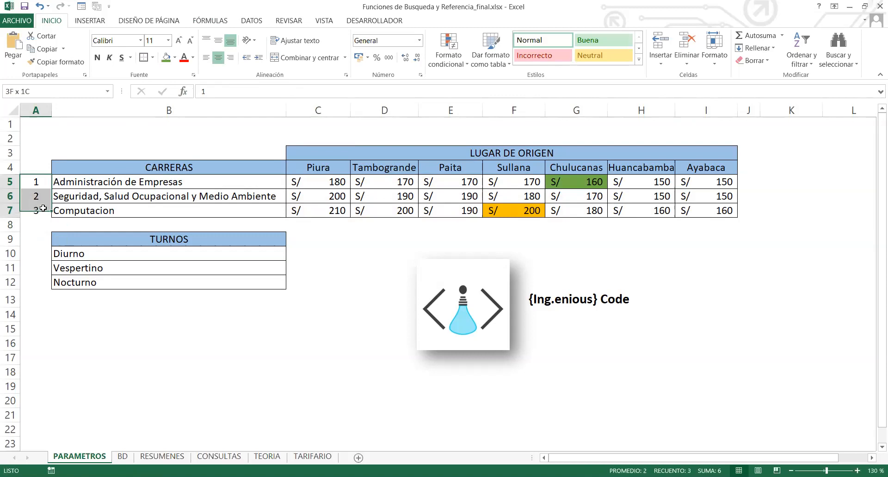
pyautogui.click(97, 57)
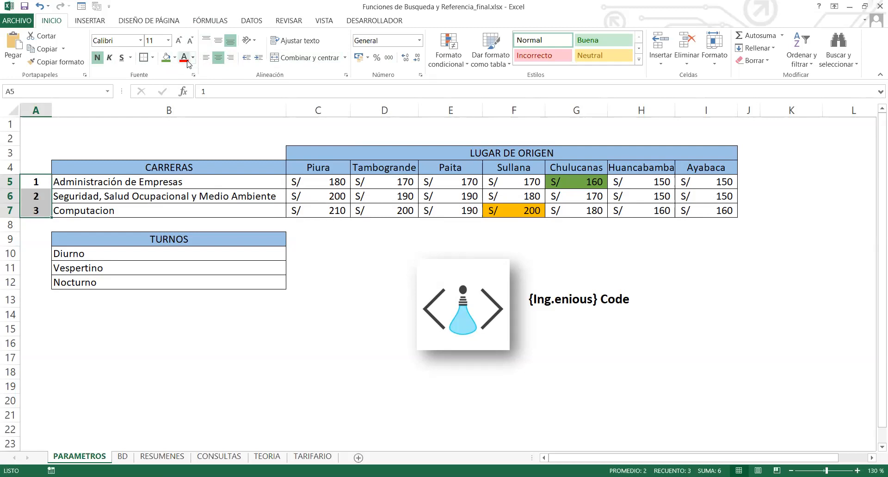
pyautogui.click(193, 57)
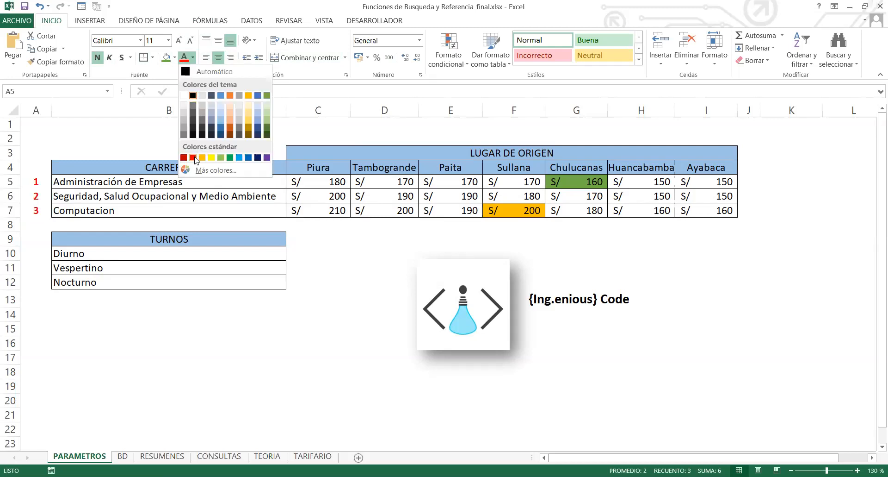
pyautogui.click(193, 158)
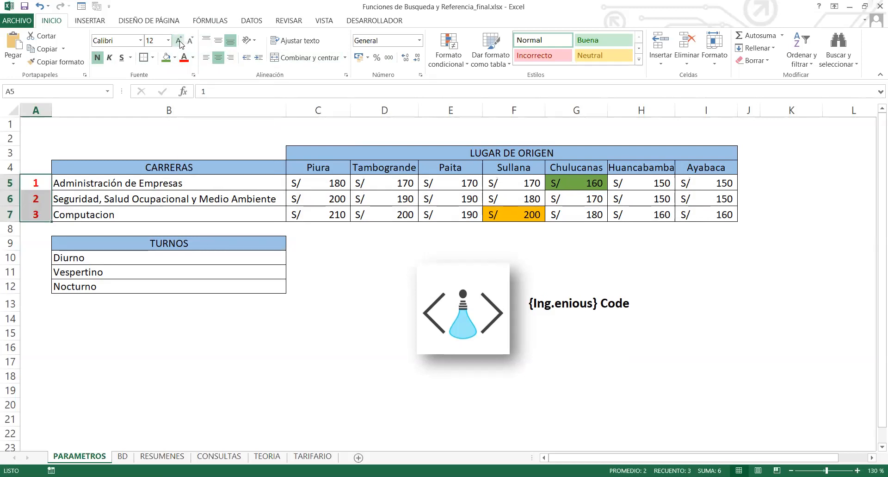
# Number the seven places of origin 1 to 7 in C2:I2, from Piura to Ayabaca, and center the numbers.
pyautogui.click(323, 142)
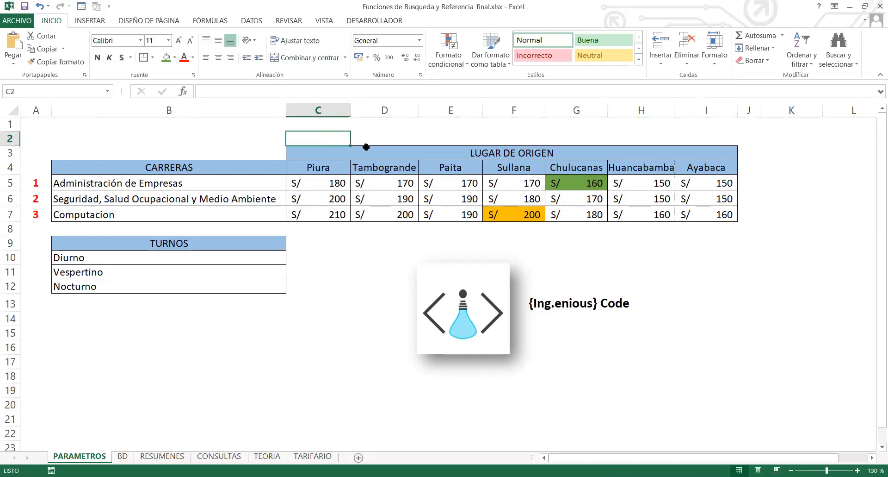
pyautogui.write('1')
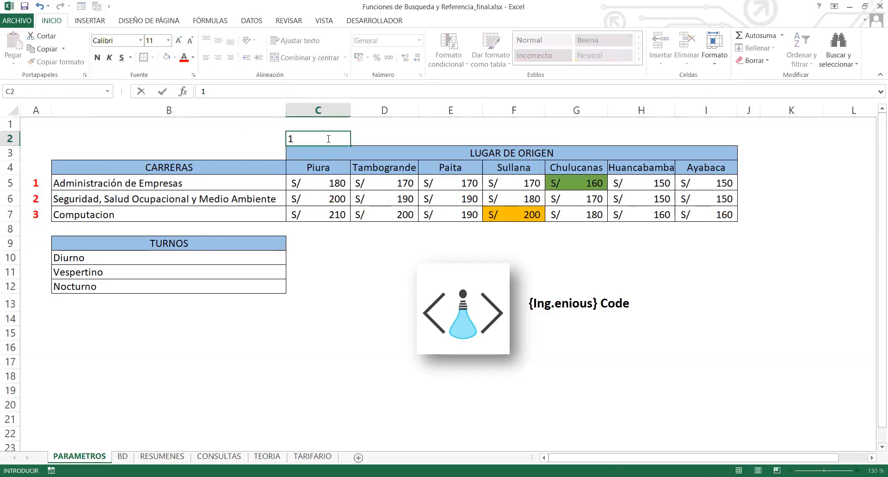
pyautogui.press('Tab')
pyautogui.write('2')
pyautogui.press('Tab')
pyautogui.write('3')
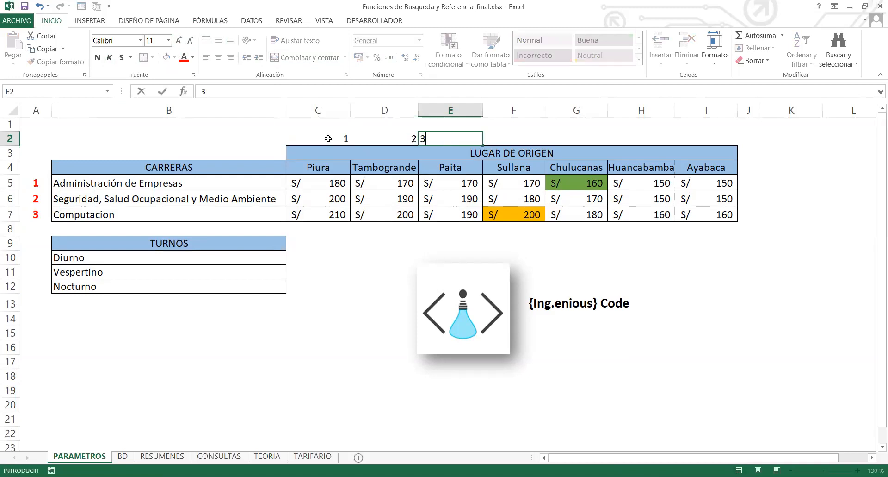
pyautogui.press('Tab')
pyautogui.write('4')
pyautogui.press('Tab')
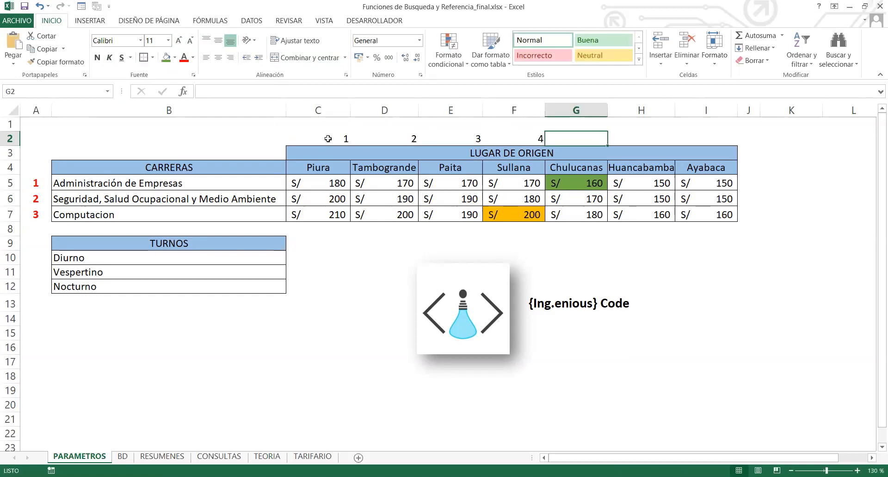
pyautogui.write('5')
pyautogui.press('Tab')
pyautogui.write('6')
pyautogui.press('Tab')
pyautogui.write('7')
pyautogui.press('Tab')
pyautogui.moveTo(328, 138); pyautogui.dragTo(680, 139)
pyautogui.click(218, 58)
# Try to copy the formatting of the career numbers in A5:A7 onto the place numbers in row 2.
pyautogui.moveTo(36, 183); pyautogui.dragTo(37, 214)
pyautogui.click(69, 61)
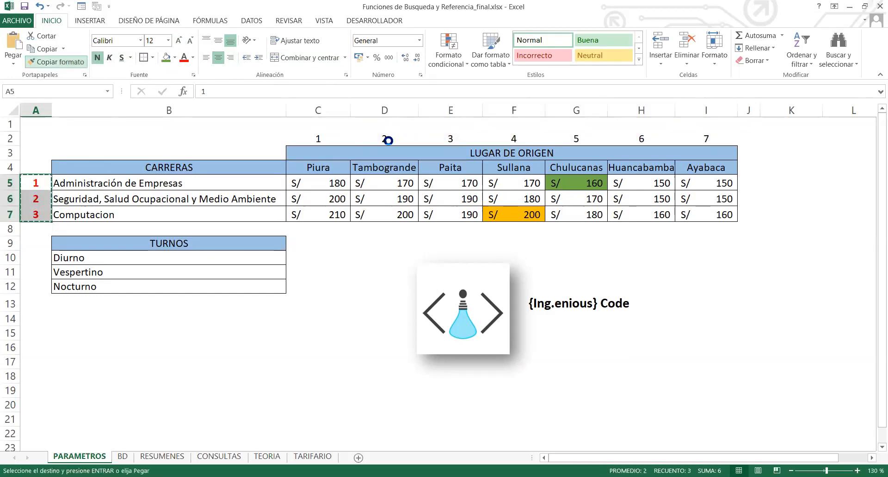
pyautogui.scroll(-1, 323, 137)
pyautogui.click(334, 137)
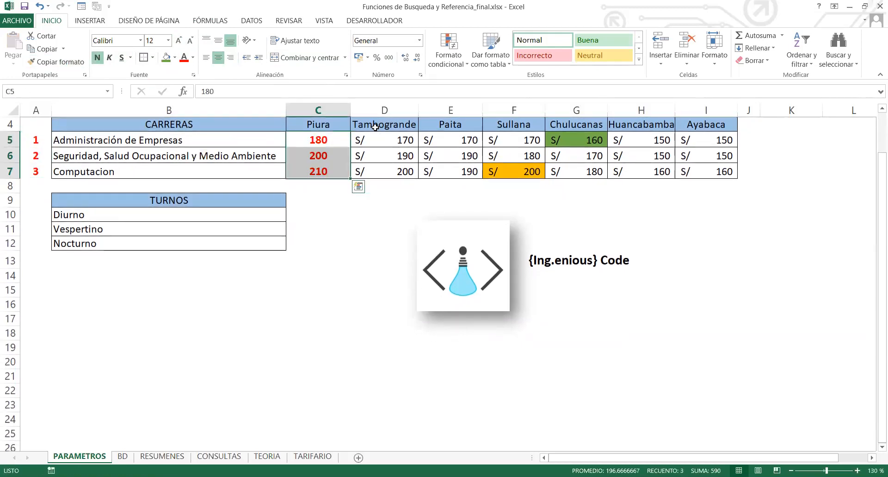
pyautogui.hotkey('ctrl', 'z')
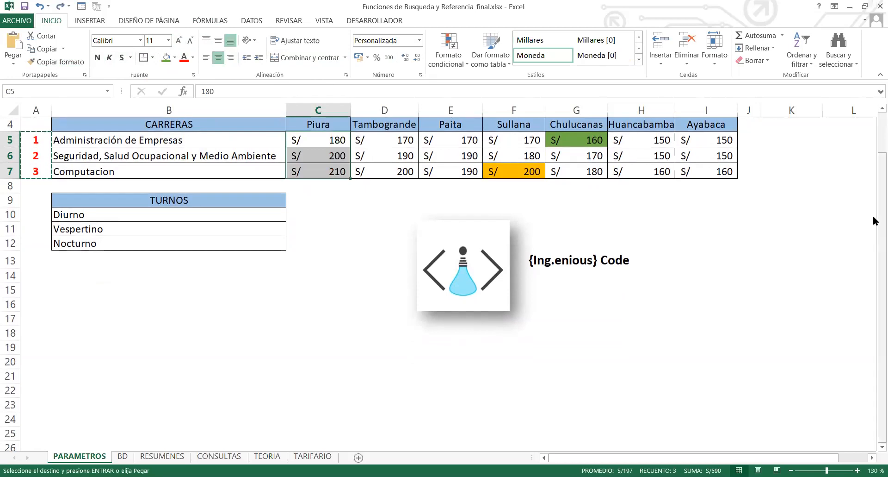
pyautogui.scroll(1, 587, 190)
pyautogui.click(55, 62)
pyautogui.moveTo(40, 183); pyautogui.dragTo(40, 213)
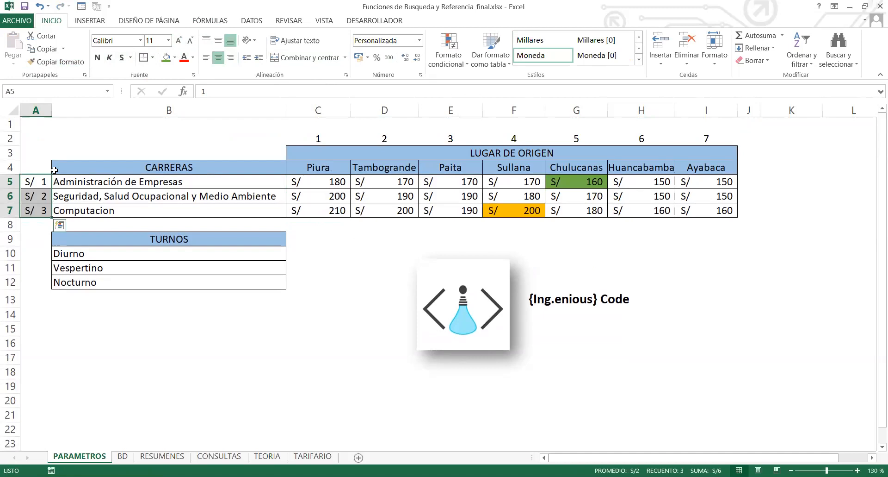
pyautogui.hotkey('ctrl', 'z')
# Copy the bold red formatting of A5:A7 to the place numbers in C2:I2 and save the workbook.
pyautogui.click(55, 62)
pyautogui.moveTo(333, 139); pyautogui.dragTo(699, 138)
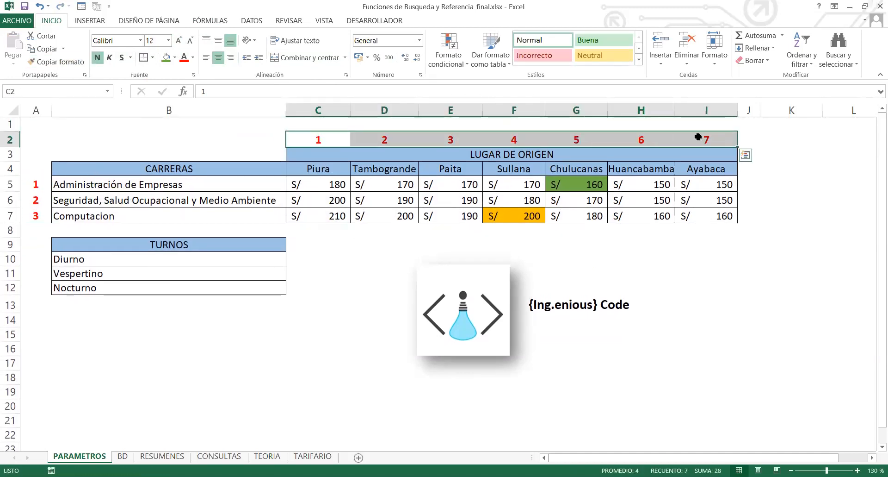
pyautogui.click(25, 7)
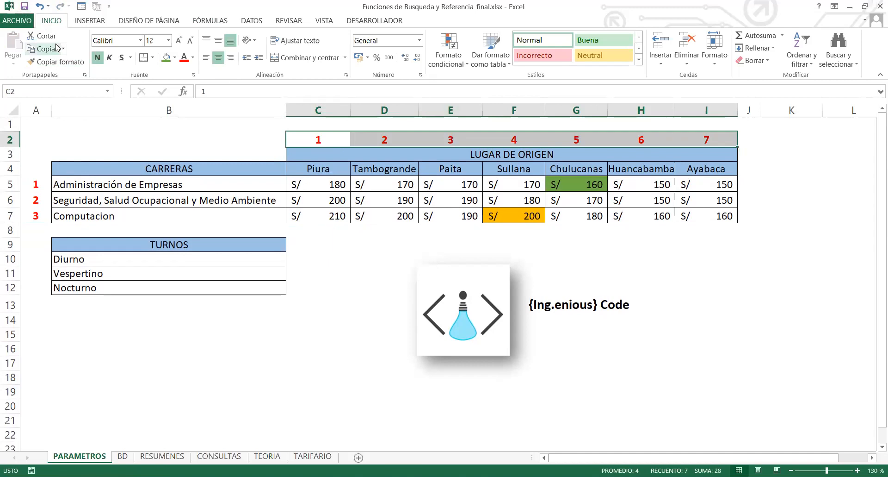
# Examine each career in B5:B7 together with its row number in A5:A7.
pyautogui.click(79, 199)
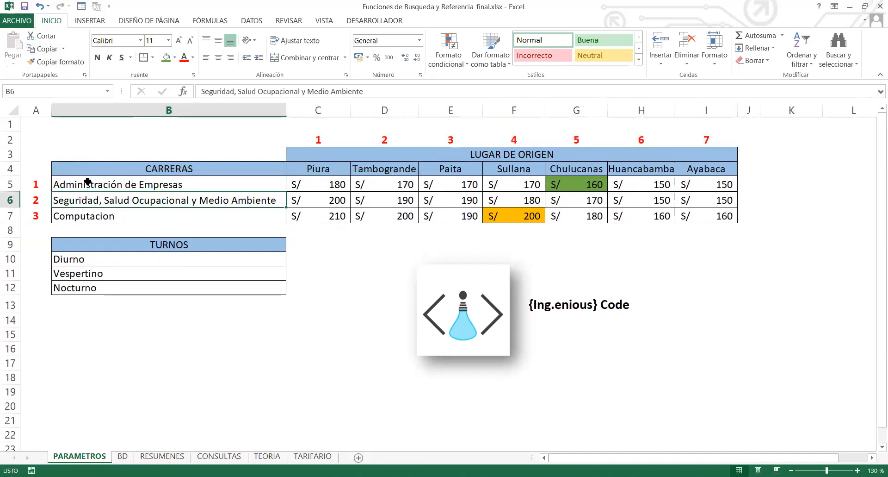
pyautogui.press('Up')
pyautogui.press('Left')
pyautogui.click(78, 199)
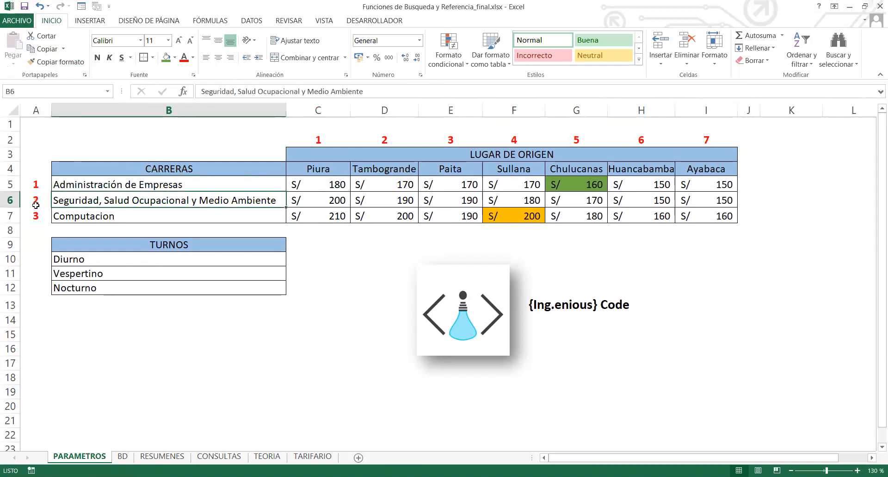
pyautogui.click(62, 187)
pyautogui.click(38, 184)
pyautogui.click(67, 200)
pyautogui.click(38, 202)
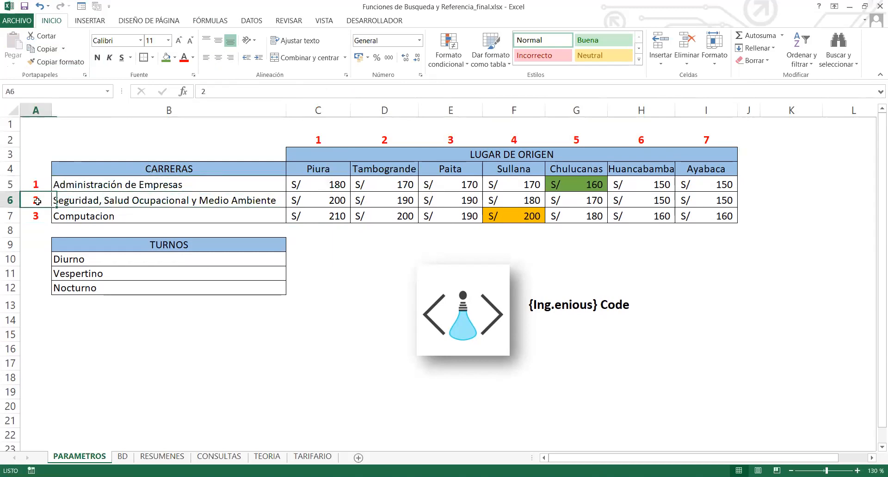
pyautogui.click(91, 215)
pyautogui.click(28, 216)
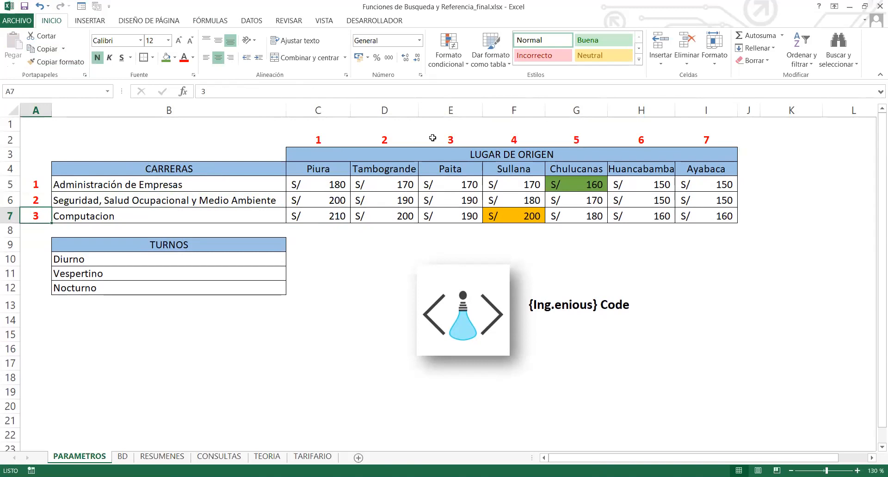
# Examine the column number above each place of origin in C2:I2, from Piura to Ayabaca.
pyautogui.click(336, 140)
pyautogui.click(380, 138)
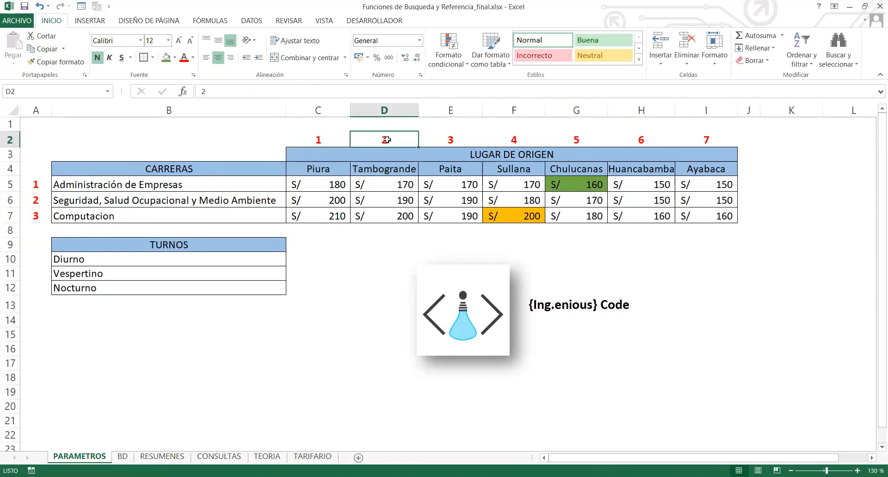
pyautogui.click(460, 140)
pyautogui.click(523, 140)
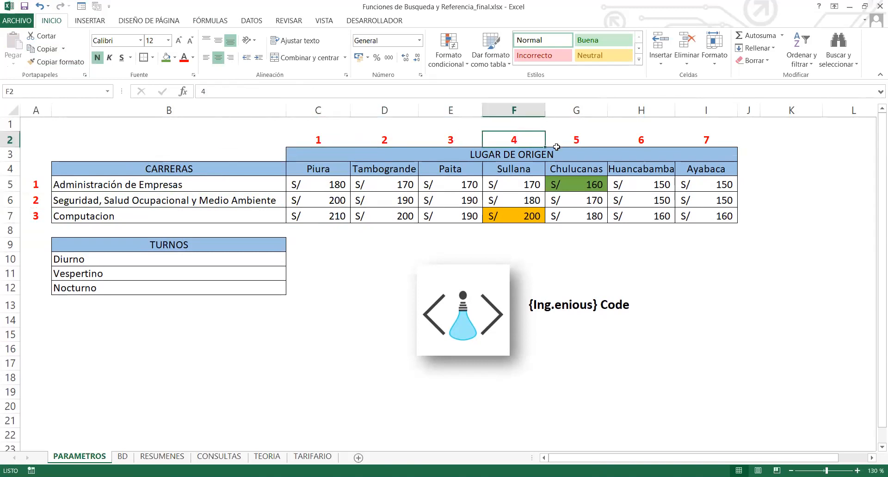
pyautogui.click(599, 143)
pyautogui.click(643, 141)
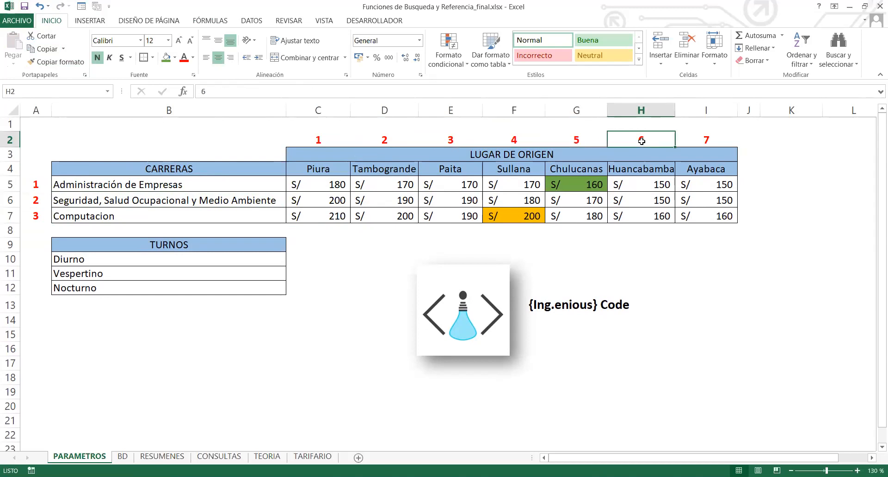
pyautogui.click(699, 139)
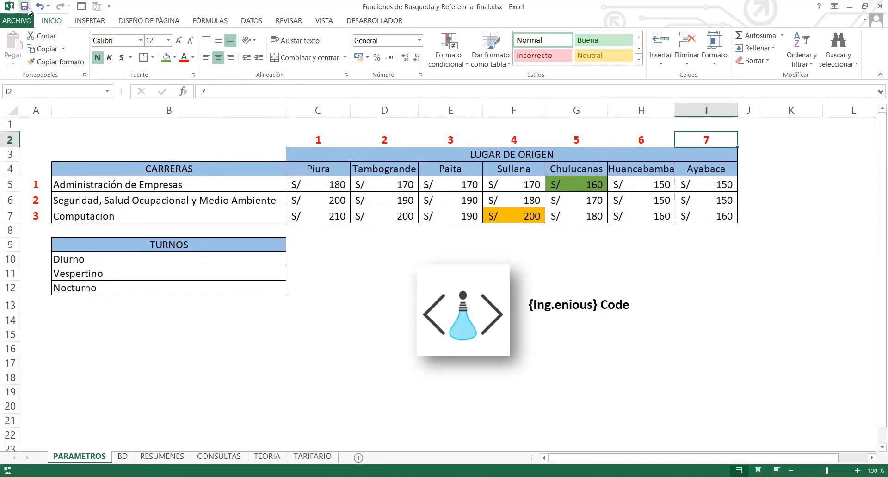
pyautogui.click(290, 342)
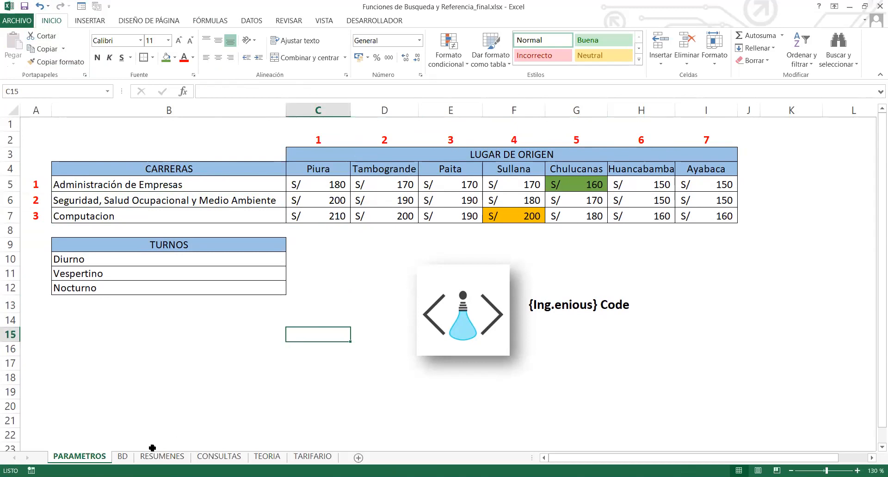
# Locate the first MENSUALIDAD cell, P4, in the BD sheet.
pyautogui.click(123, 456)
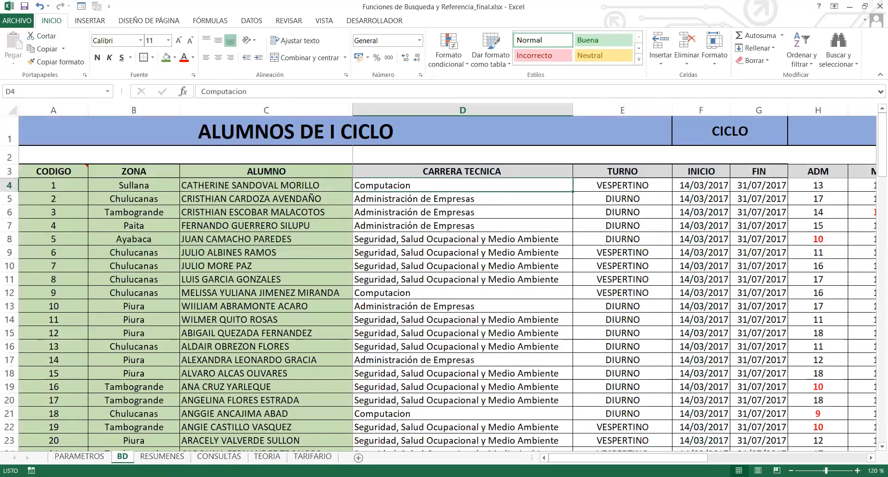
pyautogui.moveTo(691, 457); pyautogui.dragTo(850, 457)
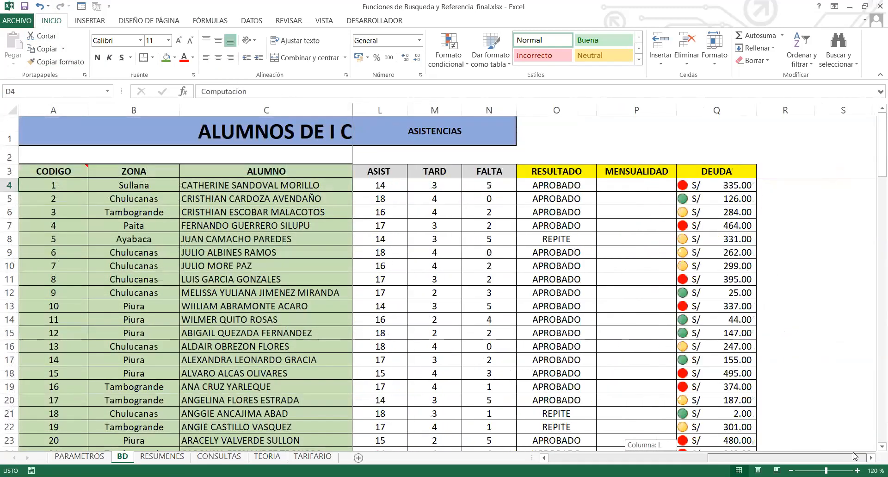
pyautogui.click(632, 188)
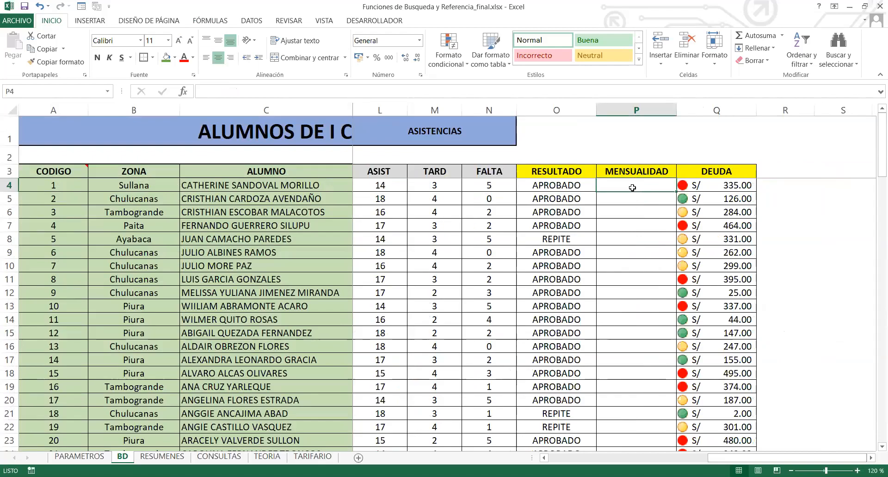
# Fill the fee amounts in C5:I7 of the PARAMETROS sheet with the gold theme color.
pyautogui.hotkey('ctrl', 'pageup')
pyautogui.moveTo(322, 189); pyautogui.dragTo(696, 217)
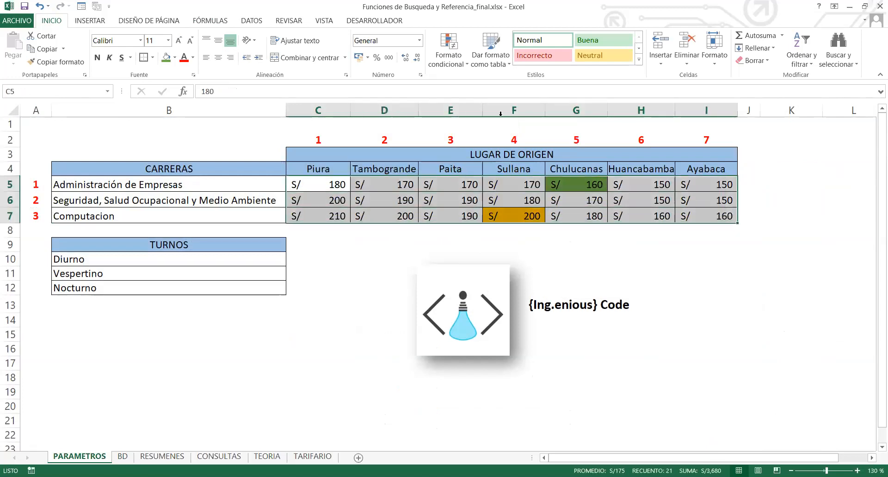
pyautogui.click(175, 57)
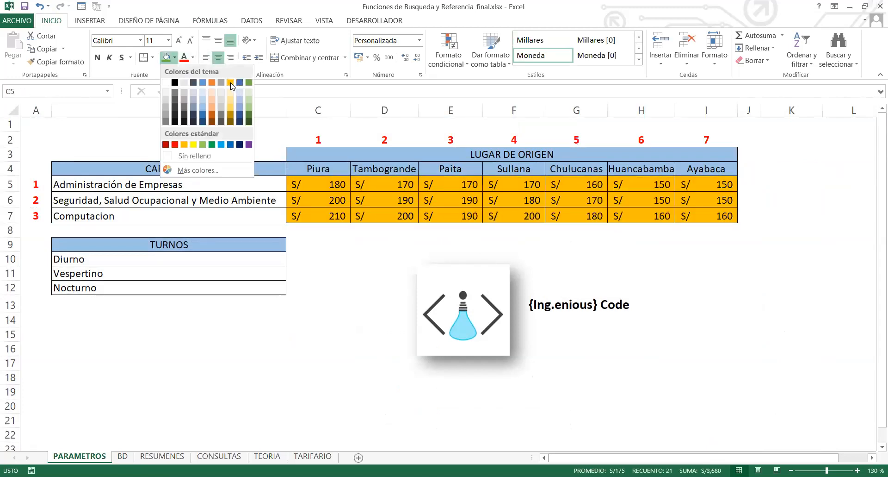
pyautogui.click(231, 83)
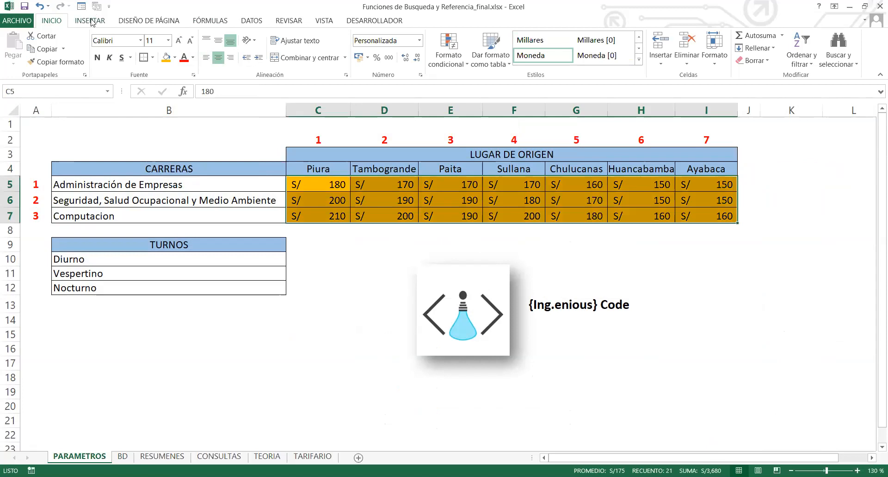
# Draw an arrow about 1.56 cm high and 1.76 cm wide from the fee table toward I10, with a dark red 4½ pt outline.
pyautogui.click(92, 22)
pyautogui.click(167, 37)
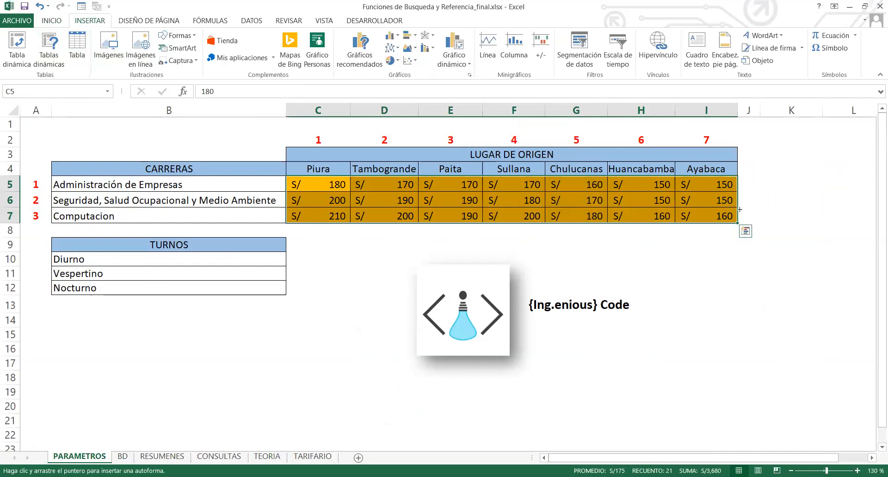
pyautogui.moveTo(636, 211); pyautogui.dragTo(687, 257)
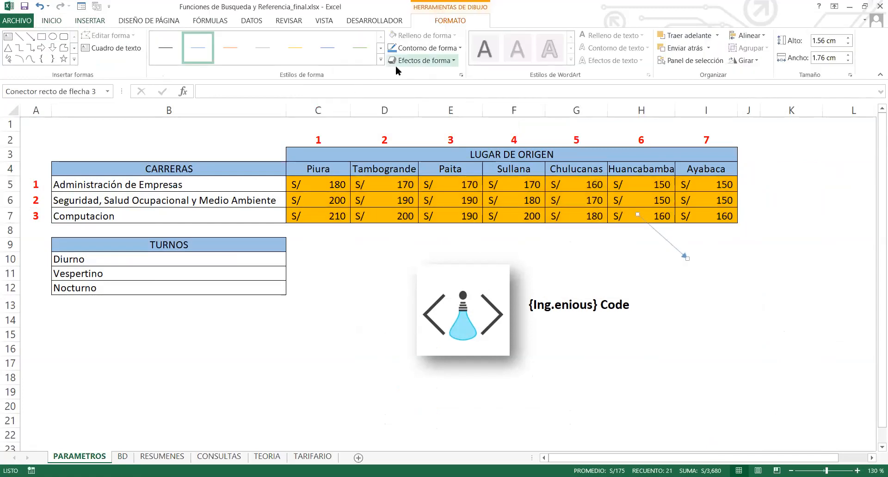
pyautogui.click(199, 117)
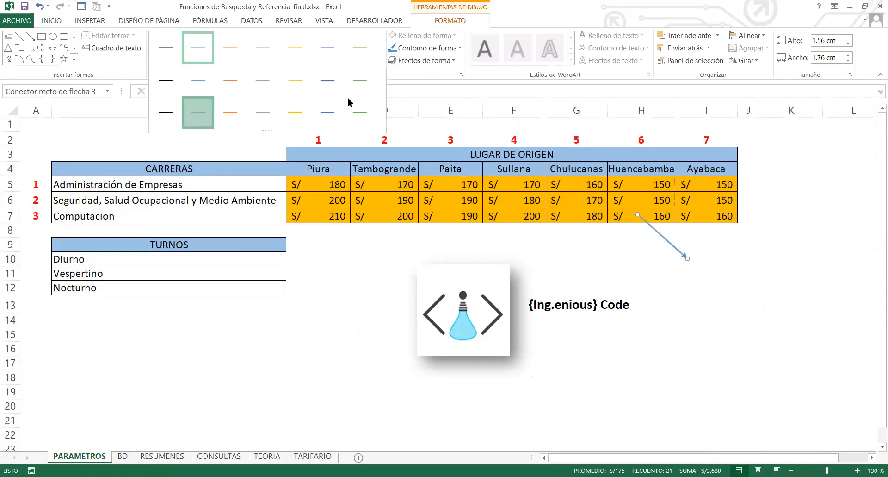
pyautogui.click(427, 47)
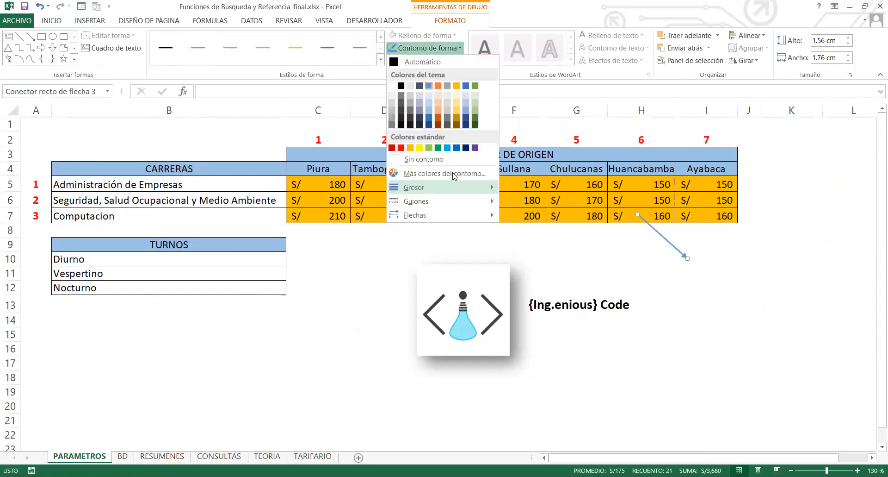
pyautogui.click(393, 148)
pyautogui.moveTo(443, 187)
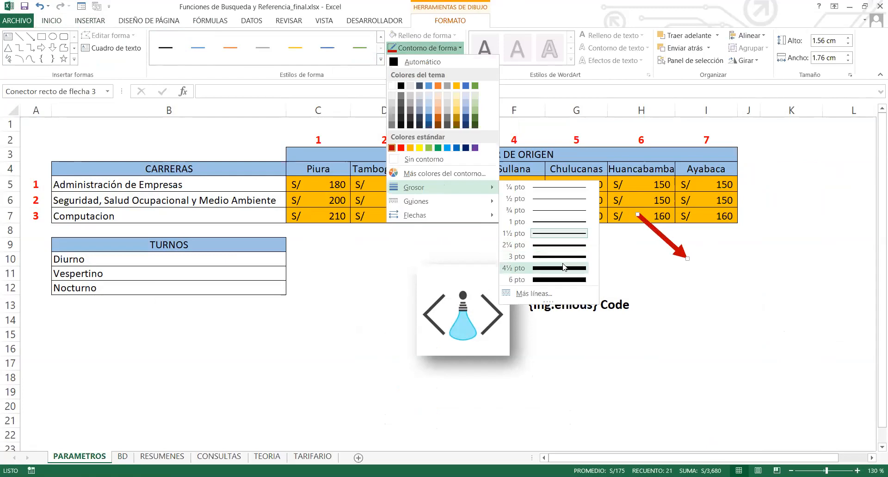
# Enter the label Mensualidad in cell I10 at the tip of the arrow.
pyautogui.click(733, 259)
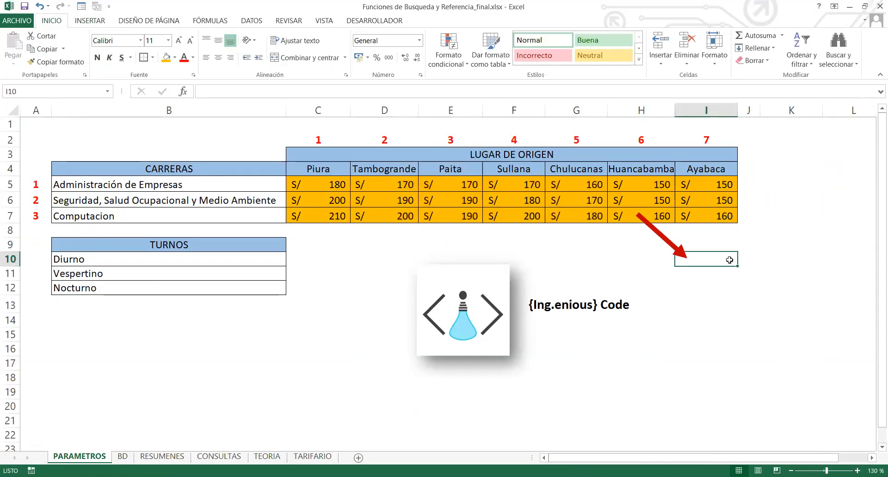
pyautogui.write('mENS')
pyautogui.press('BackSpace')
pyautogui.press('BackSpace')
pyautogui.press('BackSpace')
pyautogui.press('BackSpace')
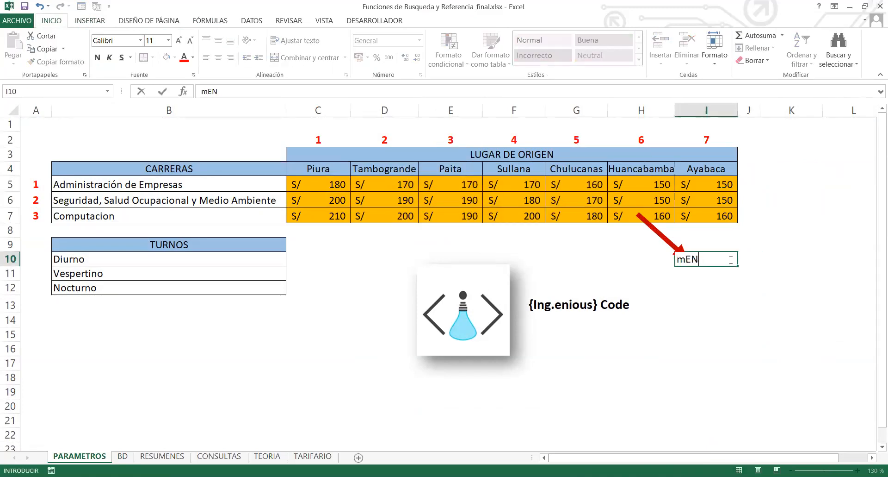
pyautogui.write('mNE')
pyautogui.press('BackSpace')
pyautogui.press('BackSpace')
pyautogui.press('BackSpace')
pyautogui.write('Mnes')
pyautogui.press('BackSpace')
pyautogui.press('BackSpace')
pyautogui.press('BackSpace')
pyautogui.write('ensualidad')
pyautogui.press('Return')
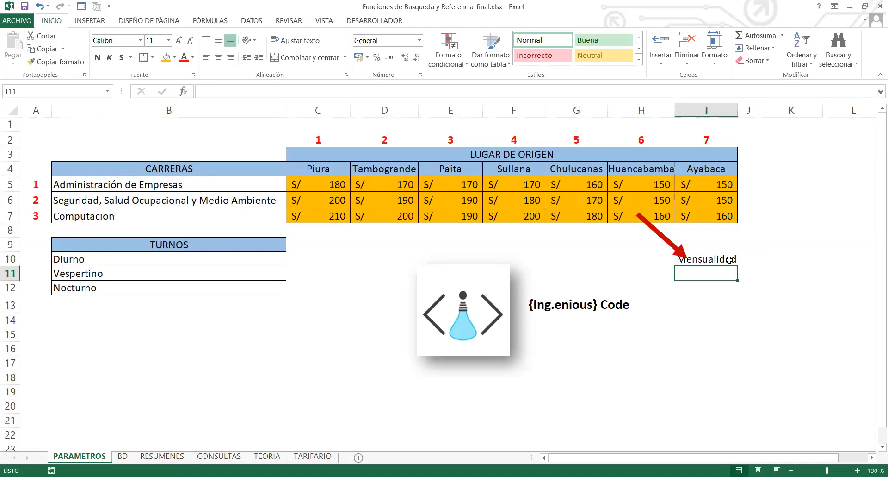
# Format the Mensualidad label in I10 as centered, bold, 12 pt text and widen column I to clear the arrow.
pyautogui.click(714, 258)
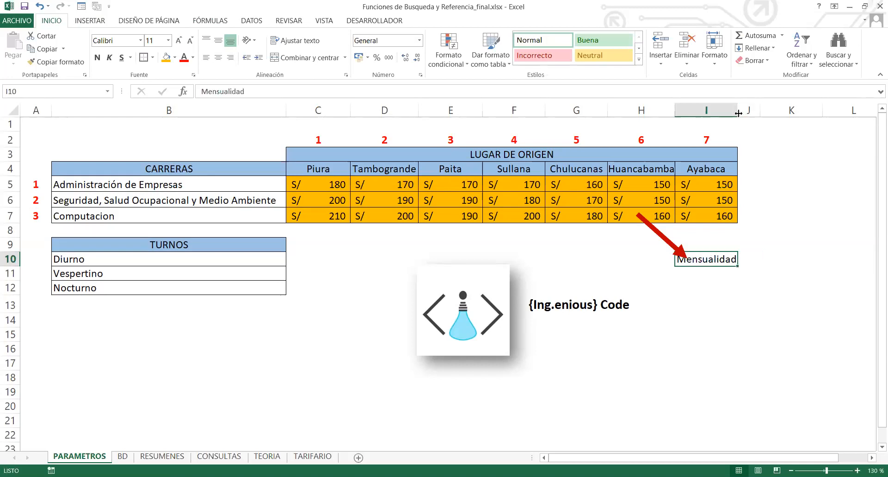
pyautogui.moveTo(753, 110); pyautogui.dragTo(753, 111)
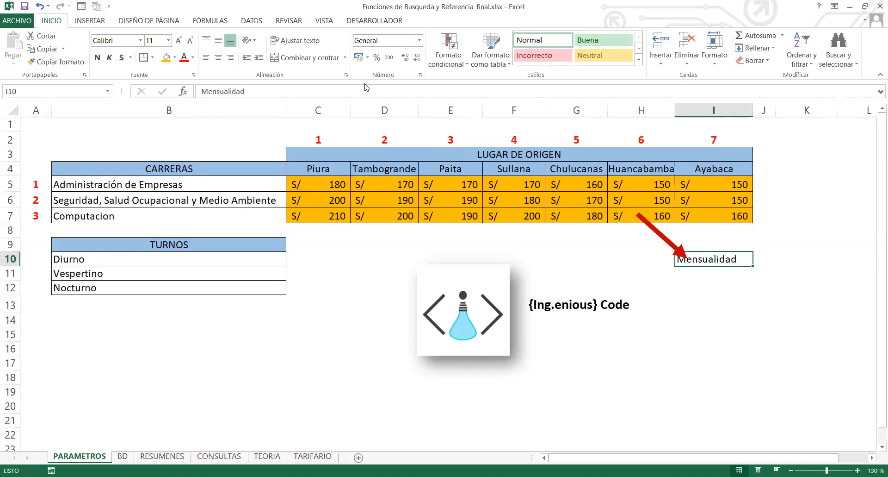
pyautogui.click(218, 58)
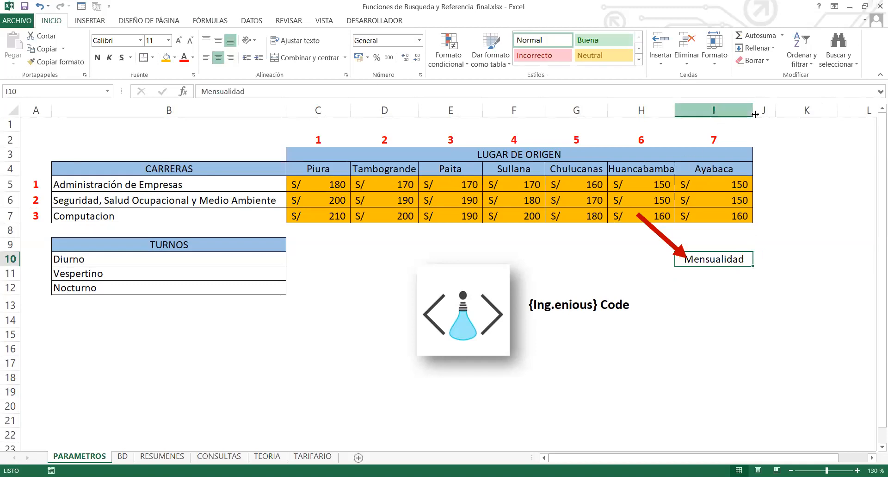
pyautogui.moveTo(756, 113); pyautogui.dragTo(769, 113)
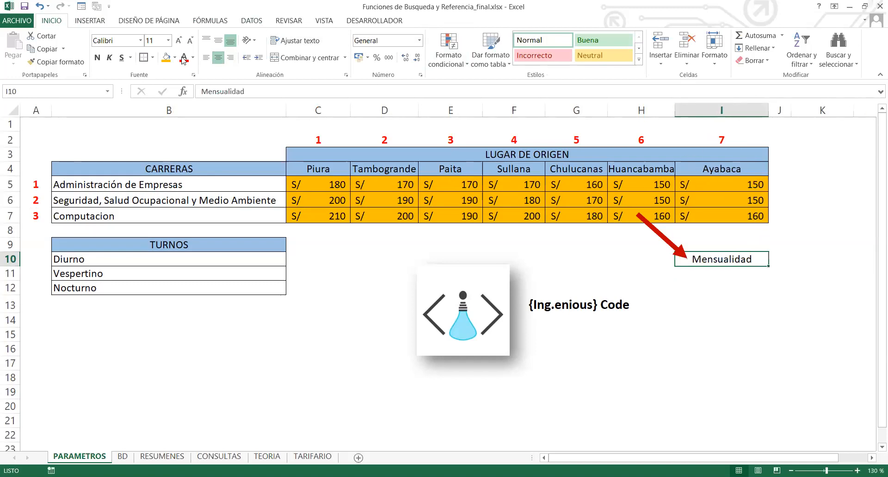
pyautogui.click(97, 57)
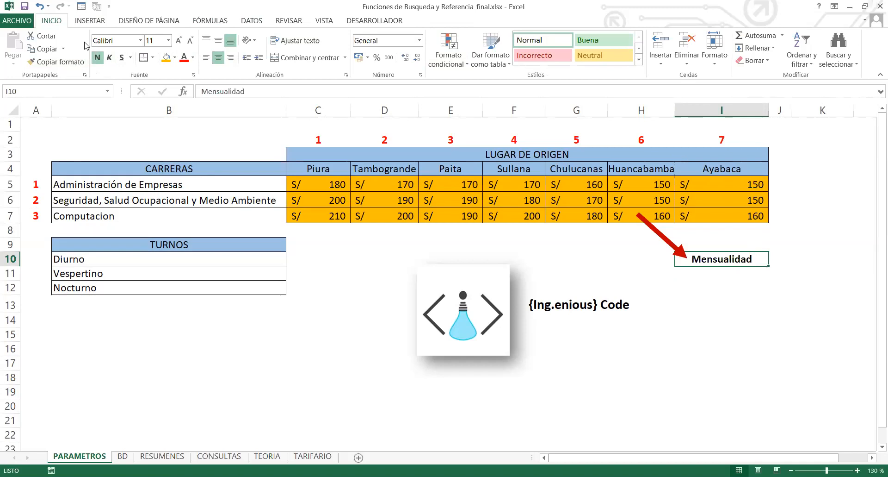
pyautogui.click(179, 40)
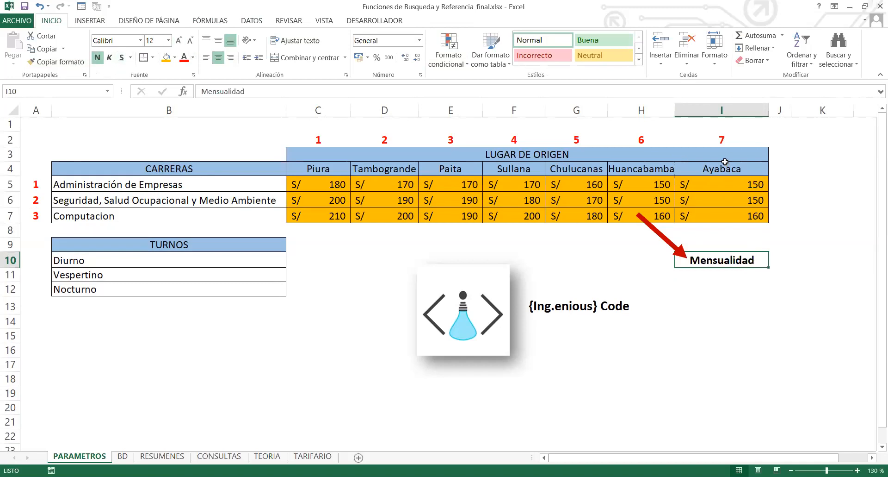
# Fill the career names in B5:B7 with the green theme color.
pyautogui.moveTo(313, 169); pyautogui.dragTo(715, 170)
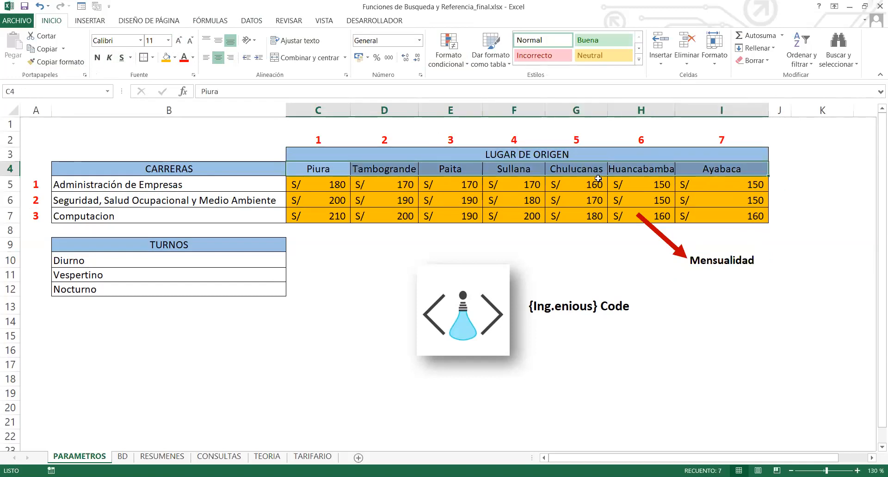
pyautogui.moveTo(178, 185); pyautogui.dragTo(178, 216)
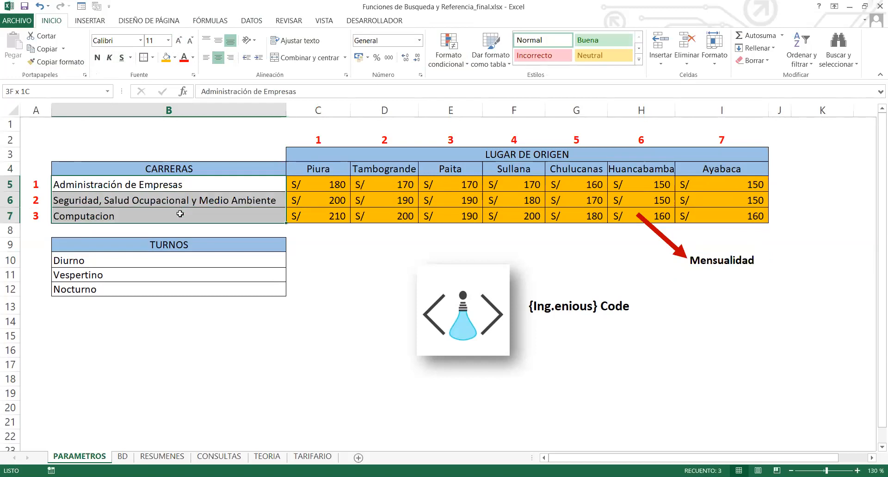
pyautogui.click(176, 61)
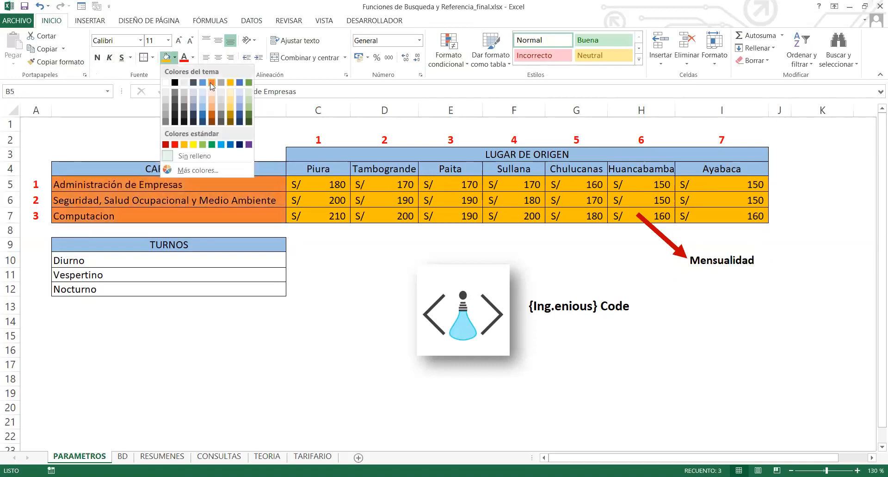
pyautogui.click(249, 82)
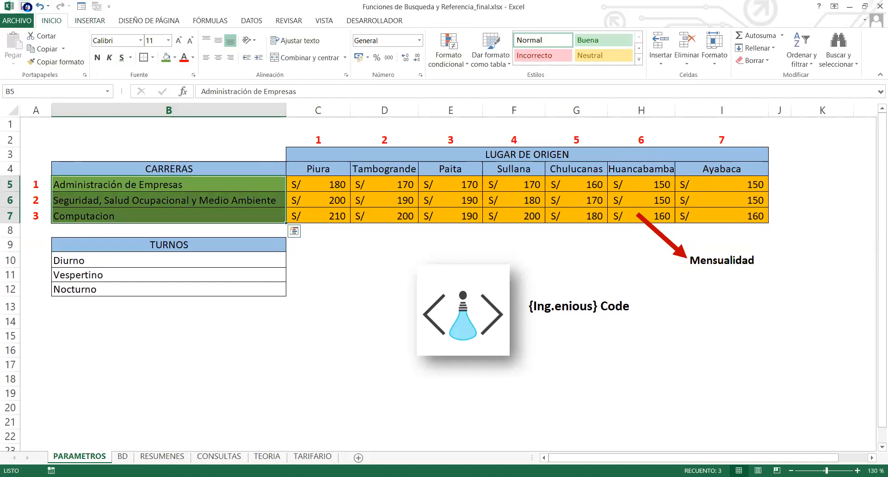
# Review the places of origin in C4:I4 and the careers in B5:B7 that determine the fee.
pyautogui.click(644, 280)
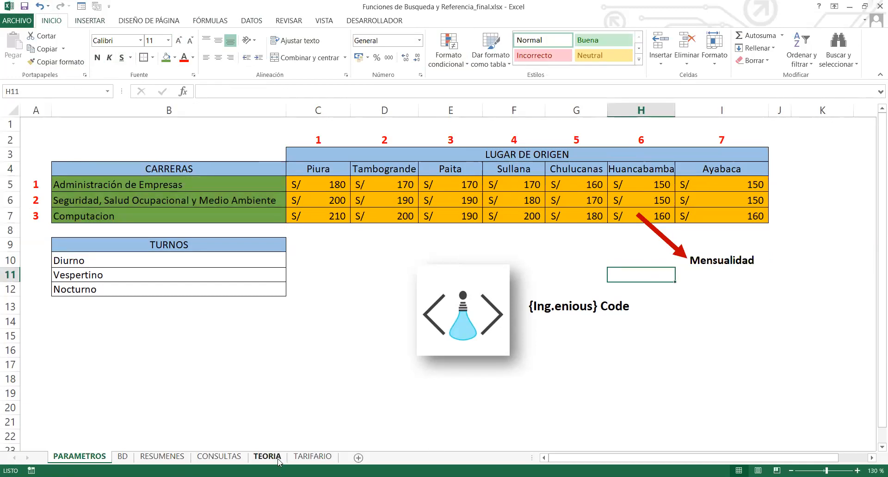
pyautogui.moveTo(343, 165); pyautogui.dragTo(714, 168)
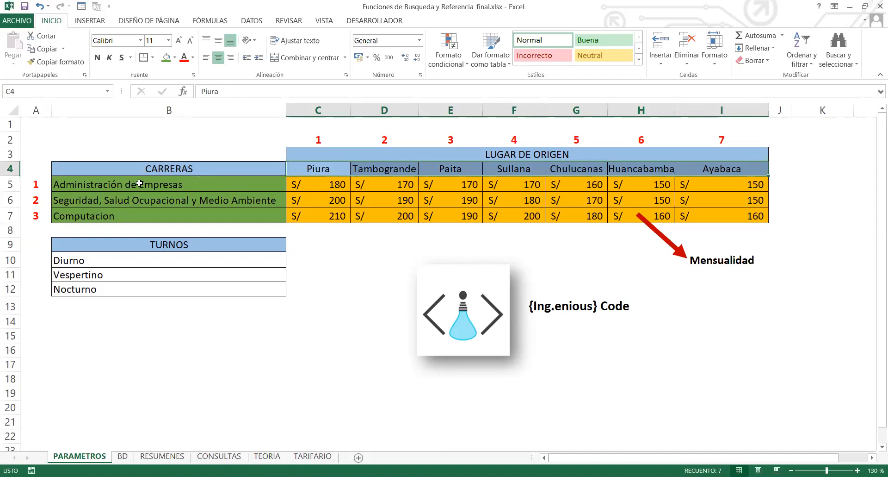
pyautogui.moveTo(137, 182); pyautogui.dragTo(137, 214)
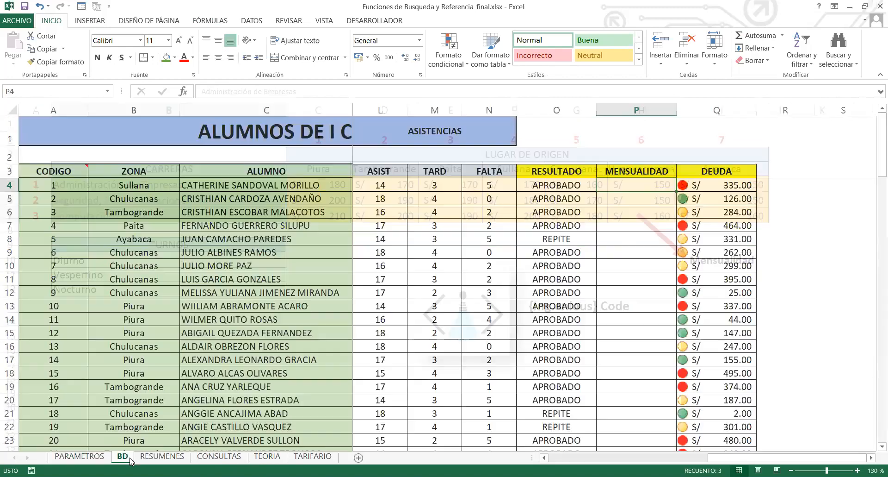
# Switch to the BD sheet and save the workbook, showing the MENSUALIDAD column and the empty area beyond DEUDA.
pyautogui.click(123, 456)
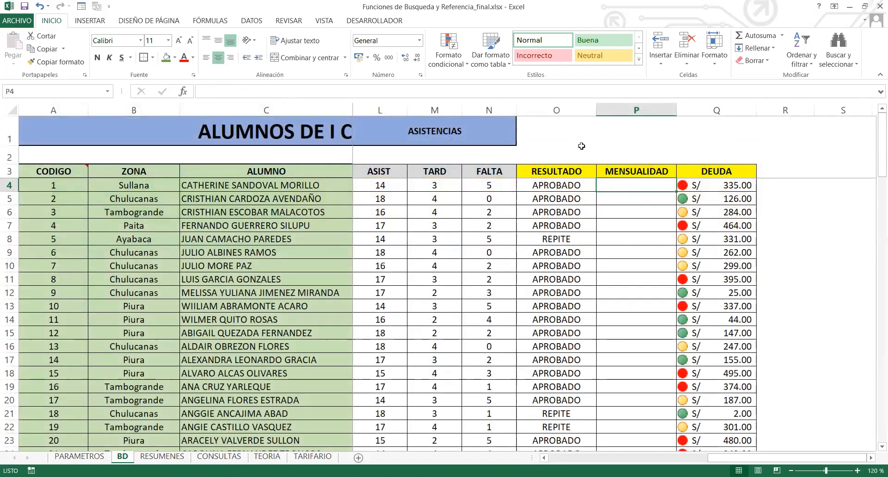
pyautogui.click(25, 6)
pyautogui.click(873, 458)
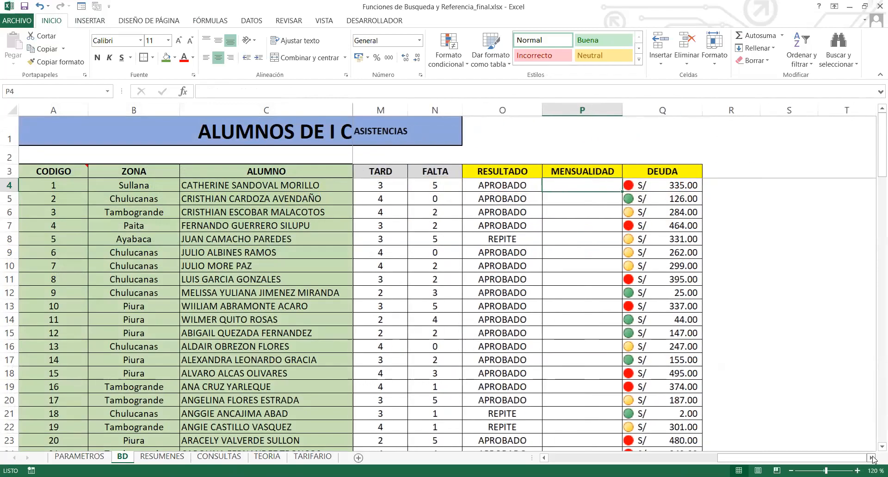
pyautogui.click(873, 458)
pyautogui.click(873, 458)
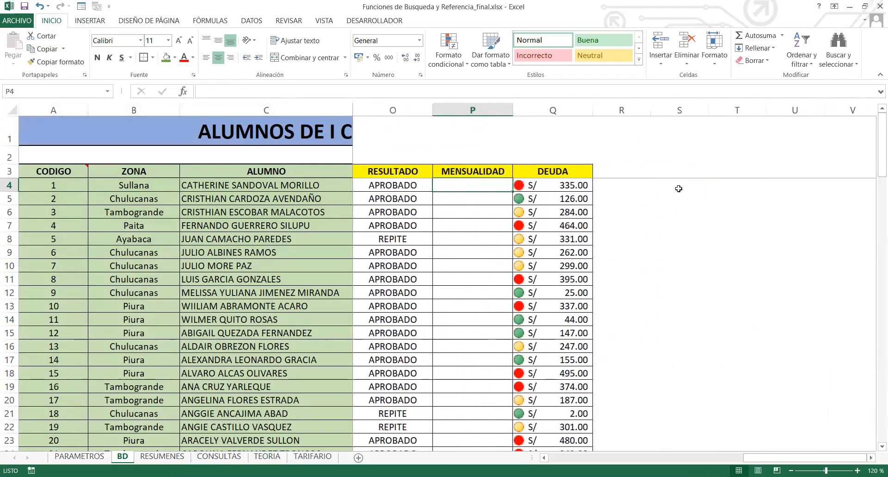
# Add the helper headings FILA in S3 and COLUMNA in T3, beside the DEUDA column.
pyautogui.click(692, 171)
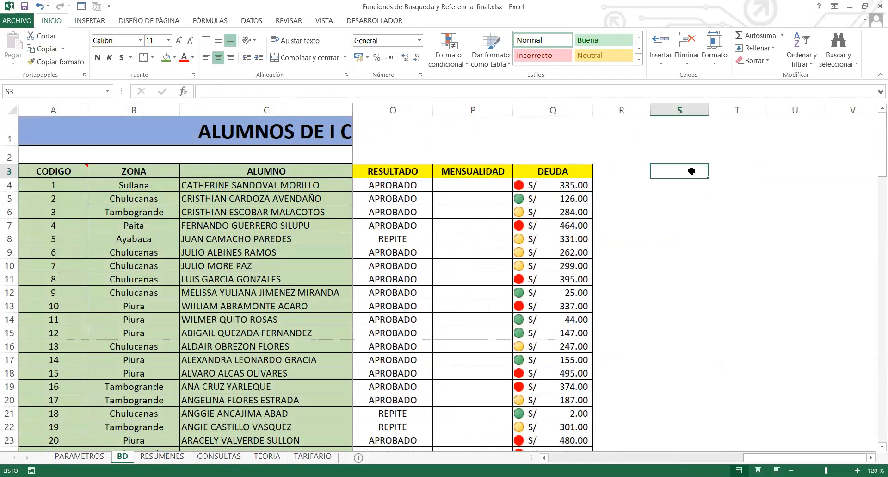
pyautogui.click(731, 166)
pyautogui.click(691, 170)
pyautogui.click(738, 171)
pyautogui.click(698, 171)
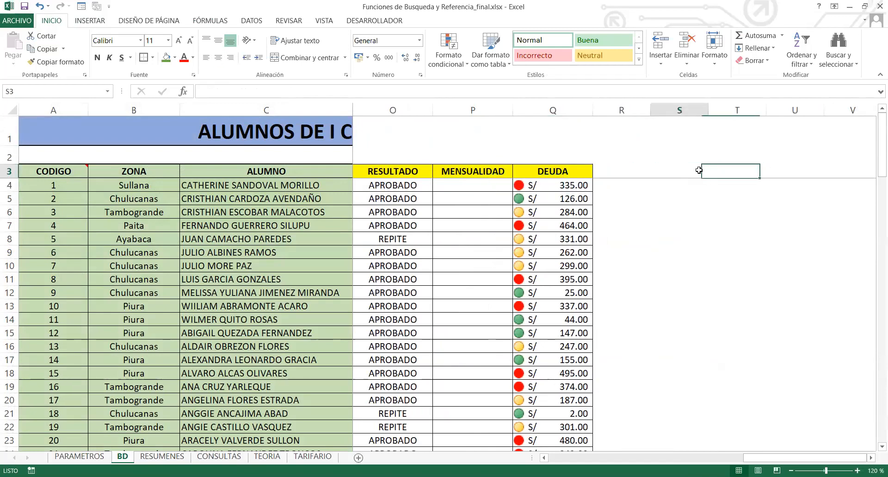
pyautogui.write('FILA')
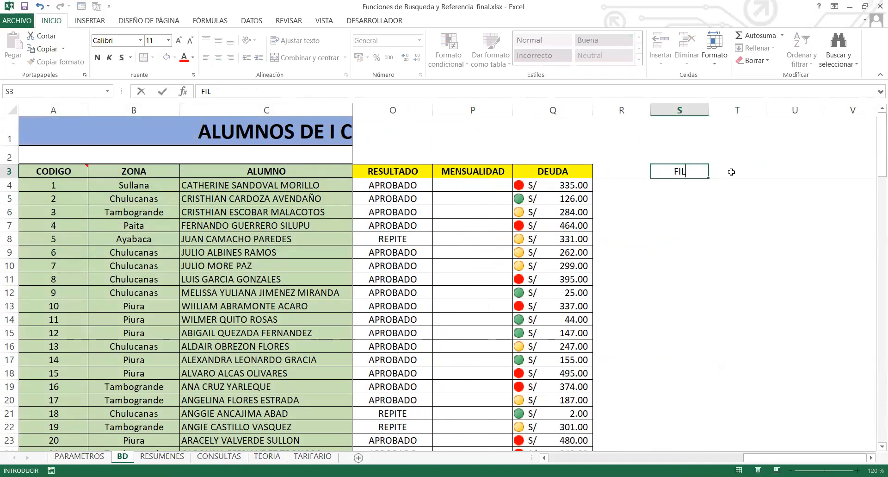
pyautogui.click(731, 171)
pyautogui.write('COLUMNA')
pyautogui.press('Return')
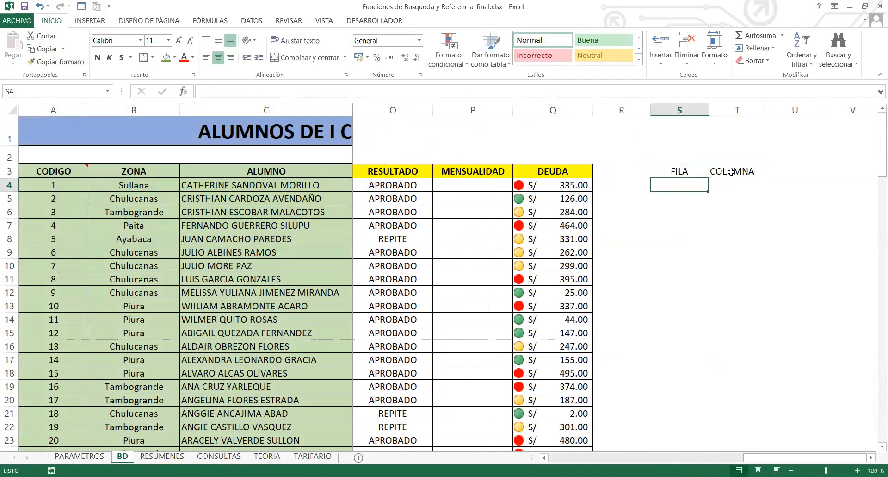
# Check the career rows in PARAMETROS, enter Carrera above FILA in S2 of BD, and center the labels in S2:T3.
pyautogui.click(672, 169)
pyautogui.click(79, 456)
pyautogui.click(36, 215)
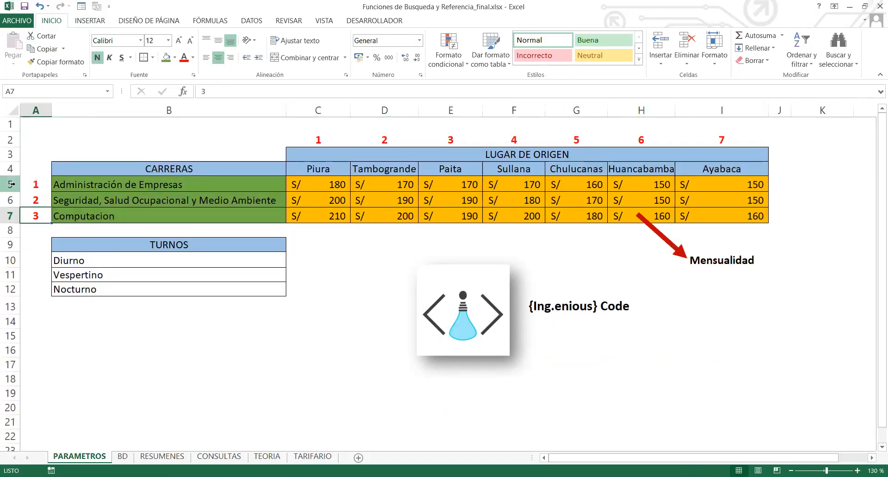
pyautogui.moveTo(11, 184); pyautogui.dragTo(16, 190)
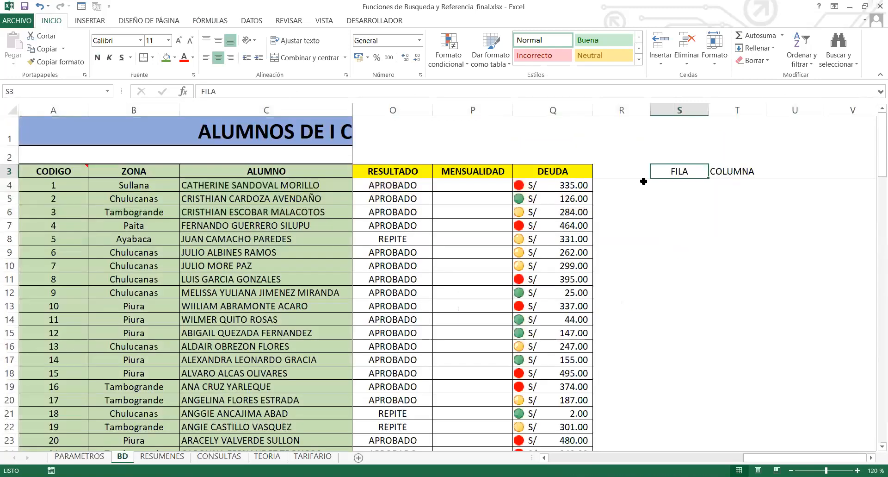
pyautogui.click(678, 151)
pyautogui.write('cARRE')
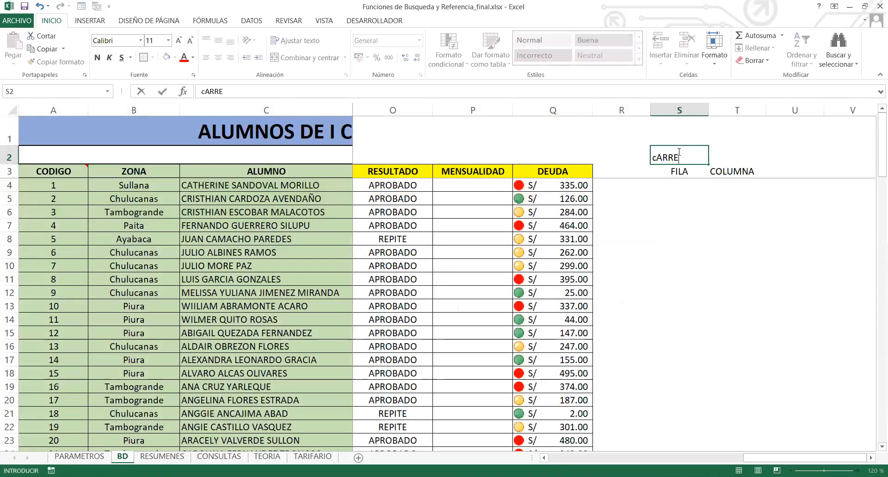
pyautogui.press('BackSpace')
pyautogui.press('BackSpace')
pyautogui.press('BackSpace')
pyautogui.write('arrera')
pyautogui.press('Tab')
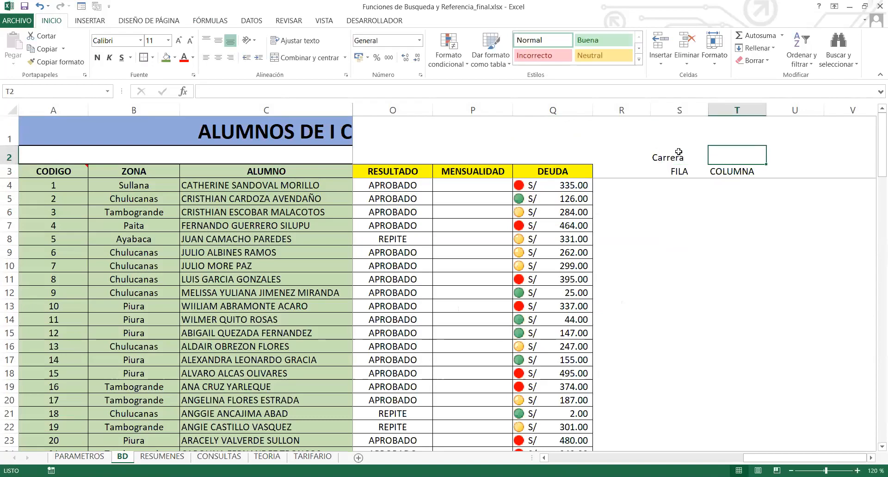
pyautogui.moveTo(679, 152); pyautogui.dragTo(740, 172)
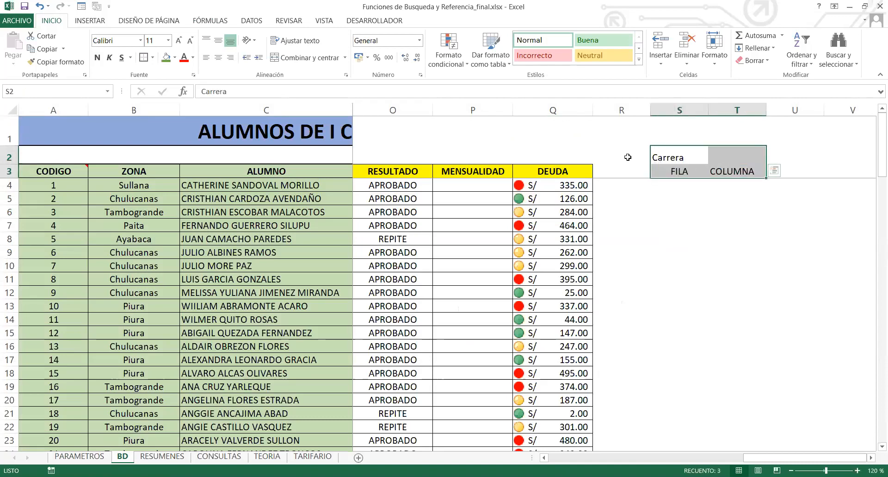
pyautogui.click(218, 57)
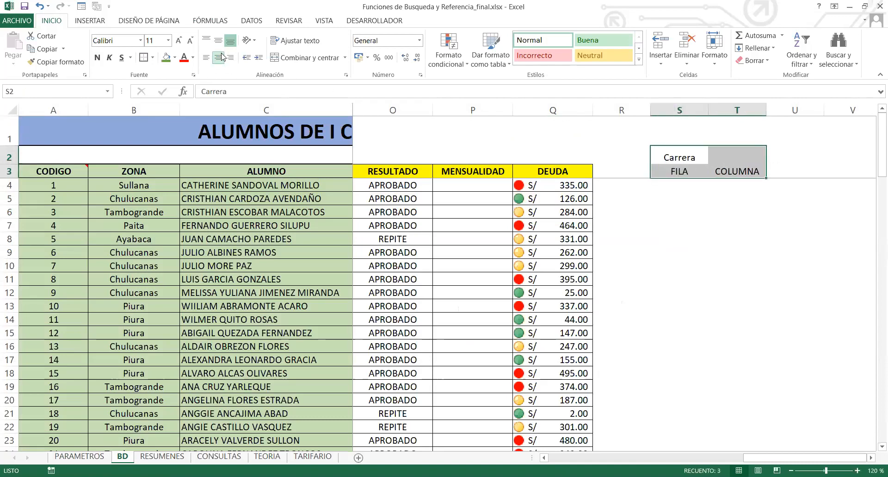
# Check the place-of-origin columns C to I in PARAMETROS and enter Lugares above COLUMNA in T2 of BD.
pyautogui.click(730, 158)
pyautogui.click(79, 456)
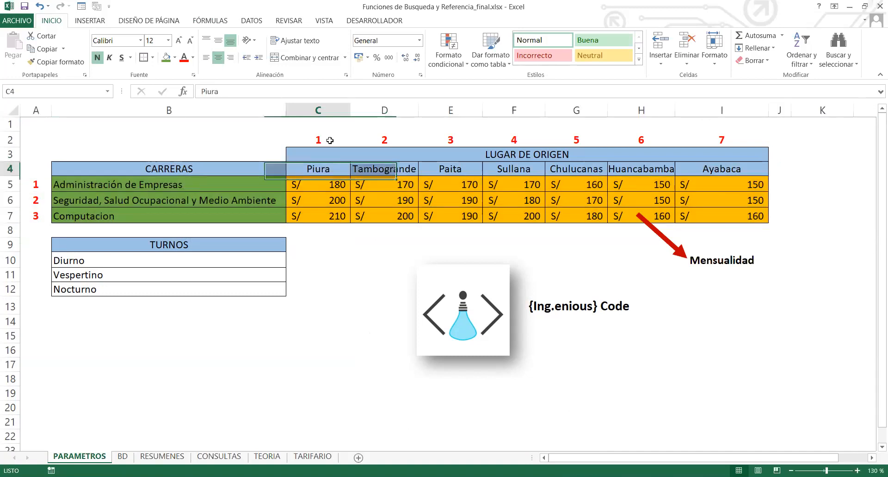
pyautogui.moveTo(348, 112); pyautogui.dragTo(352, 113)
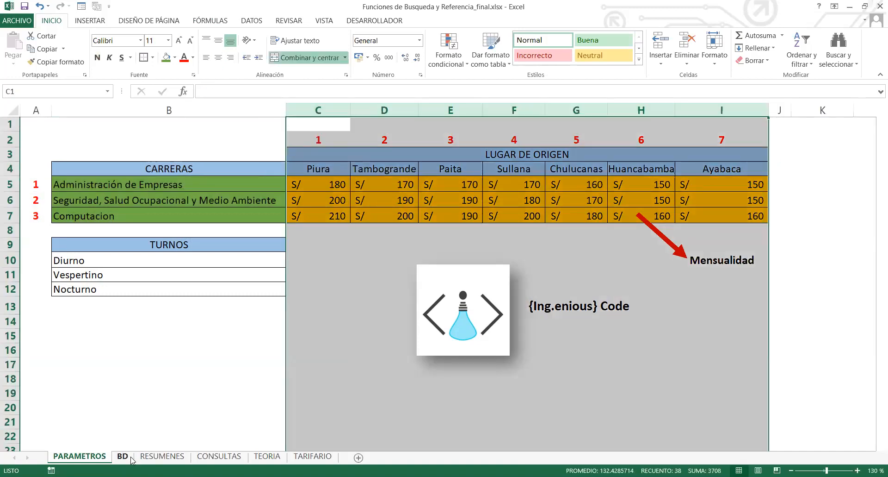
pyautogui.hotkey('ctrl', 'pagedown')
pyautogui.write('Lu')
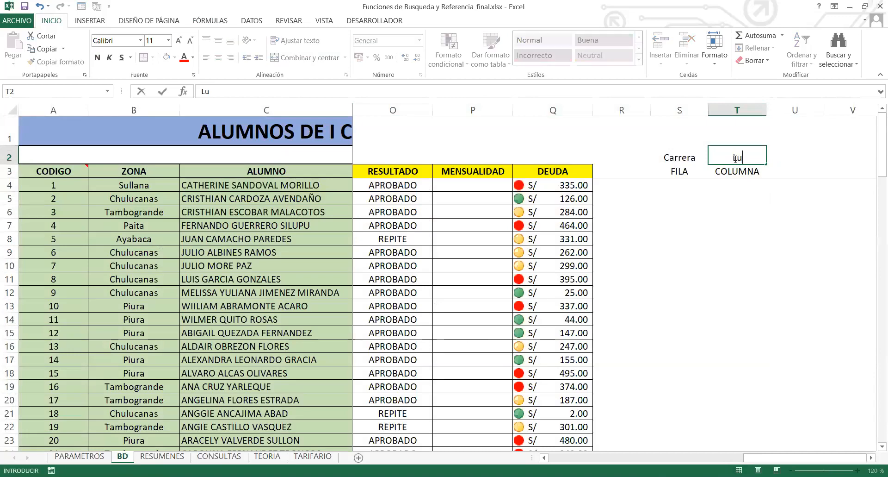
pyautogui.write('gares')
pyautogui.press('Return')
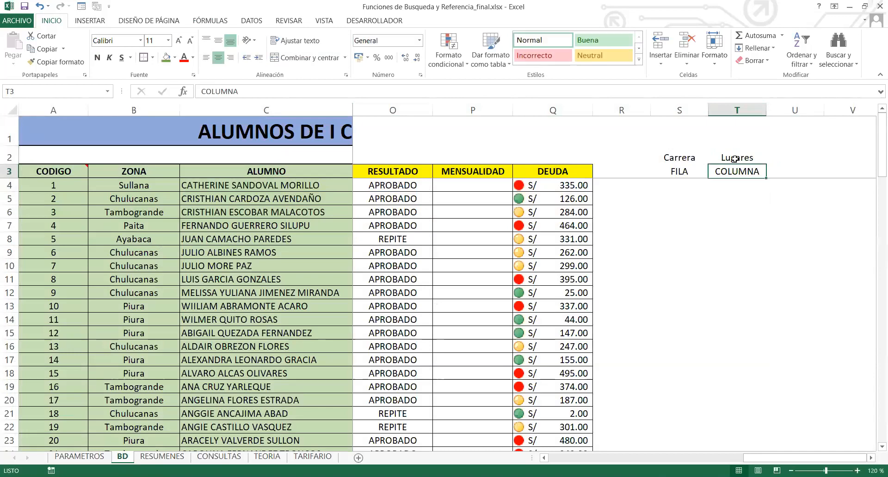
# Examine how the FILA and COLUMNA helper cells relate to the first student's MENSUALIDAD in P4 and career in D4.
pyautogui.click(672, 185)
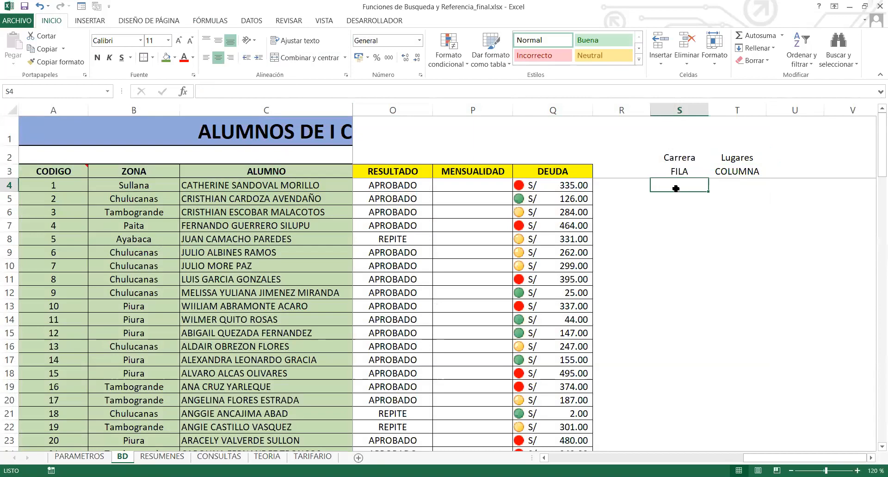
pyautogui.click(729, 186)
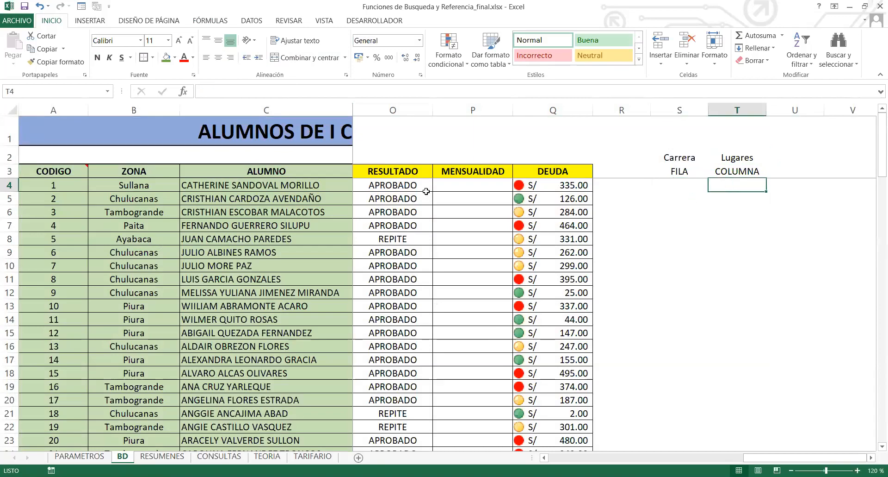
pyautogui.click(441, 187)
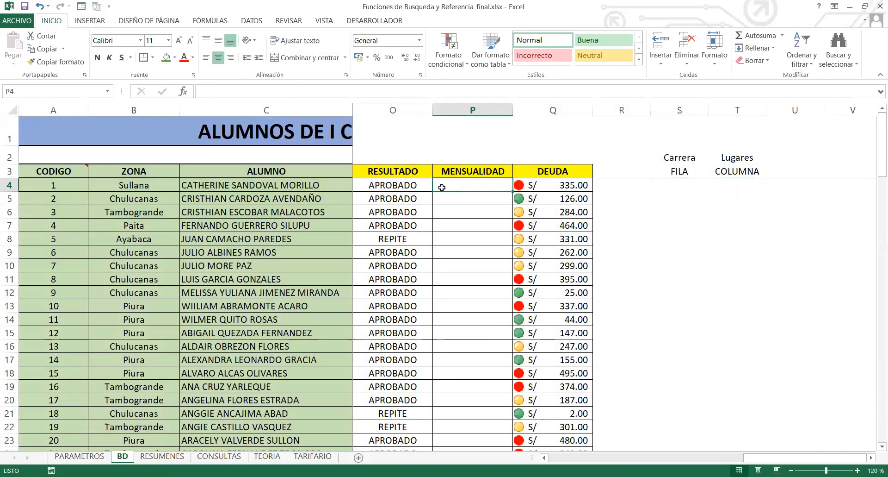
pyautogui.click(683, 186)
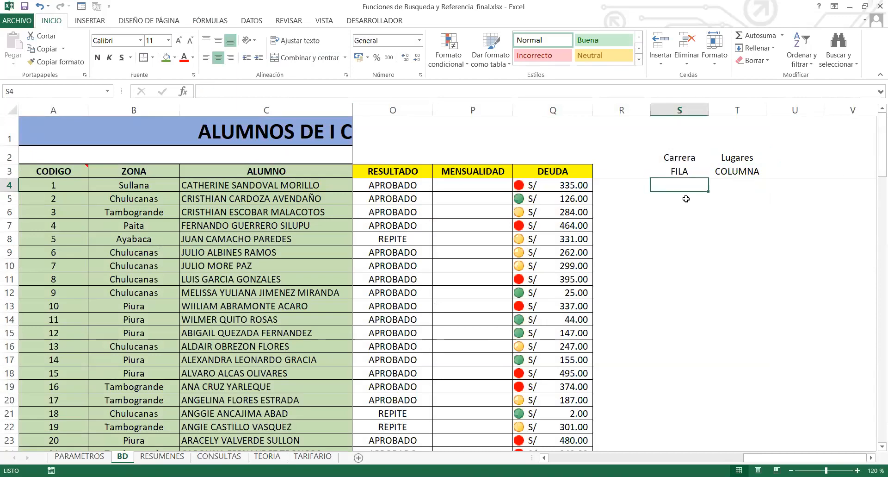
pyautogui.click(685, 172)
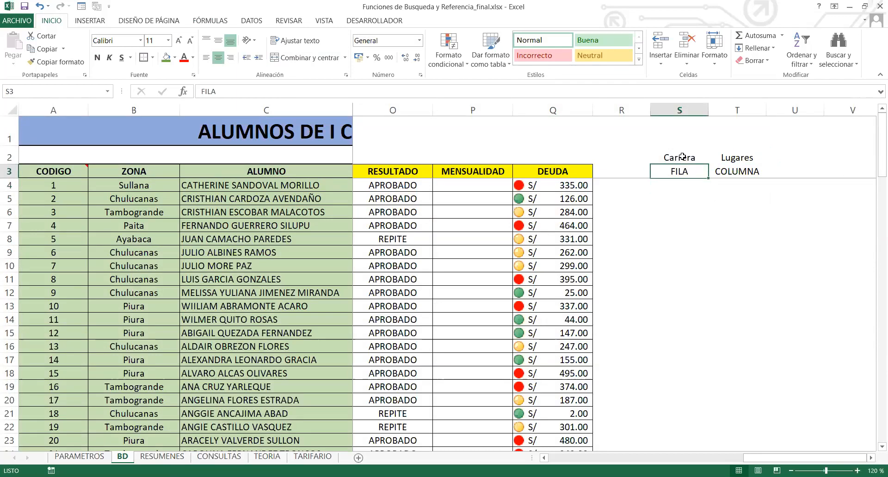
pyautogui.click(683, 156)
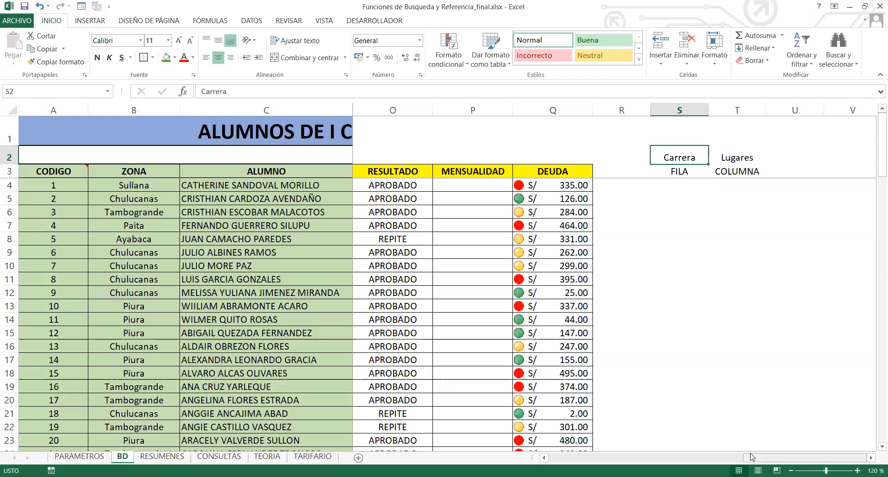
pyautogui.moveTo(752, 456); pyautogui.dragTo(773, 456)
pyautogui.click(495, 186)
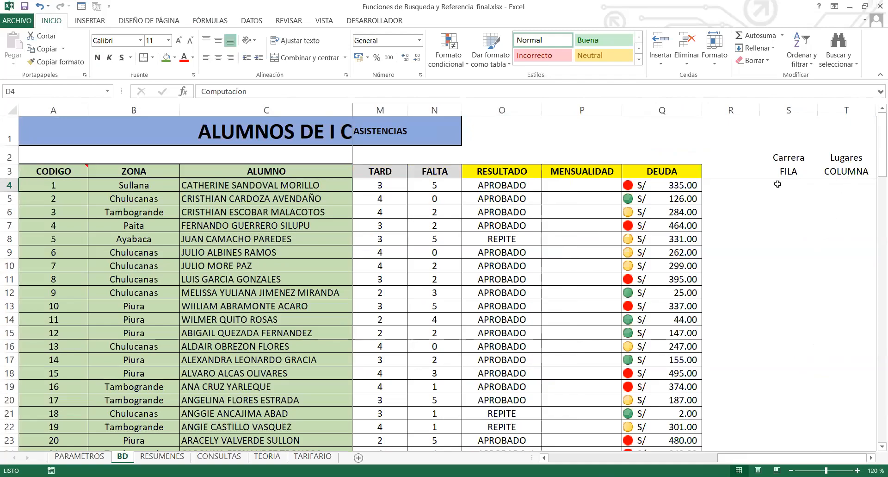
# Replace the label above COLUMNA in T2 with Zona.
pyautogui.click(846, 184)
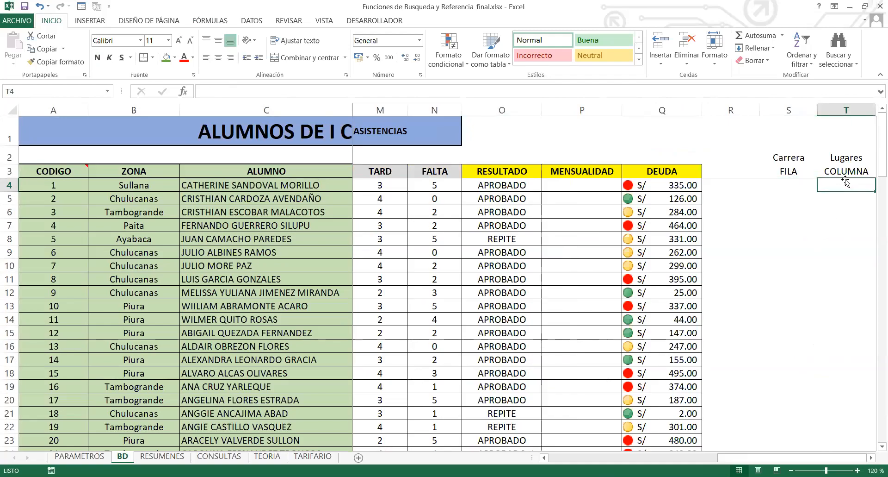
pyautogui.click(862, 156)
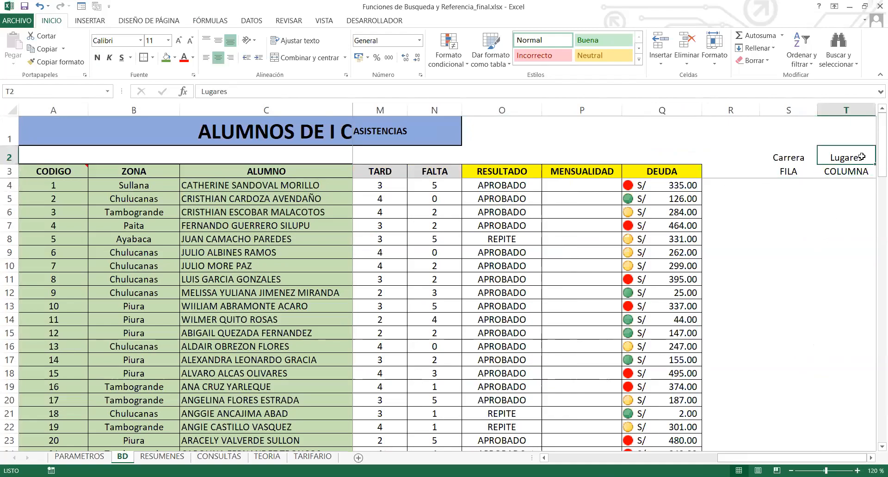
pyautogui.write('Zona')
pyautogui.press('Return')
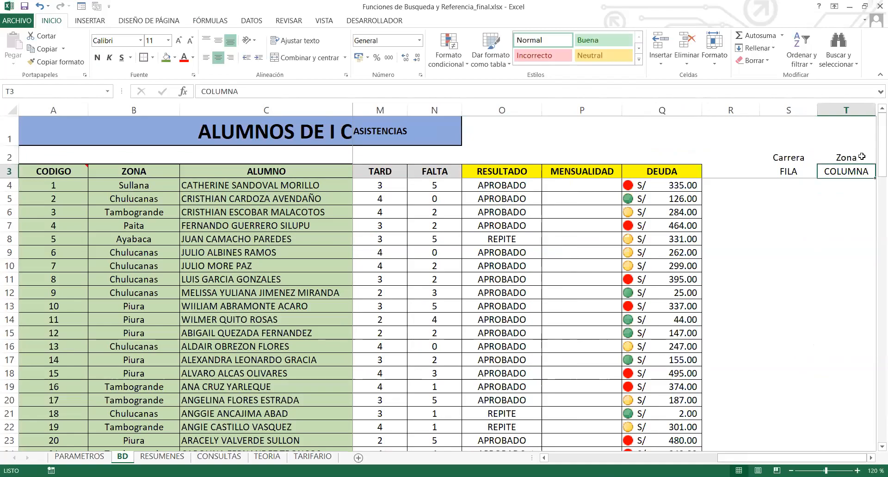
pyautogui.click(862, 156)
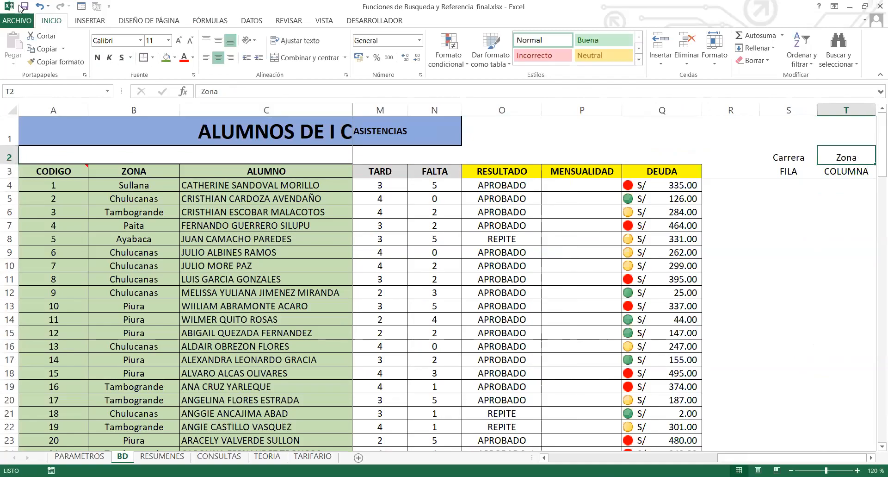
# Review the empty helper and MENSUALIDAD cells and the student rows further down, returning to S4 under FILA.
pyautogui.moveTo(794, 186); pyautogui.dragTo(853, 181)
pyautogui.click(594, 185)
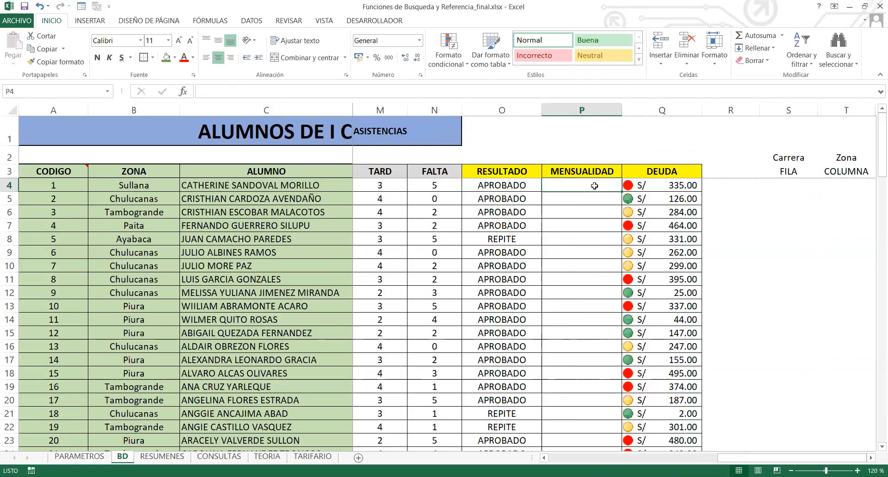
pyautogui.click(787, 186)
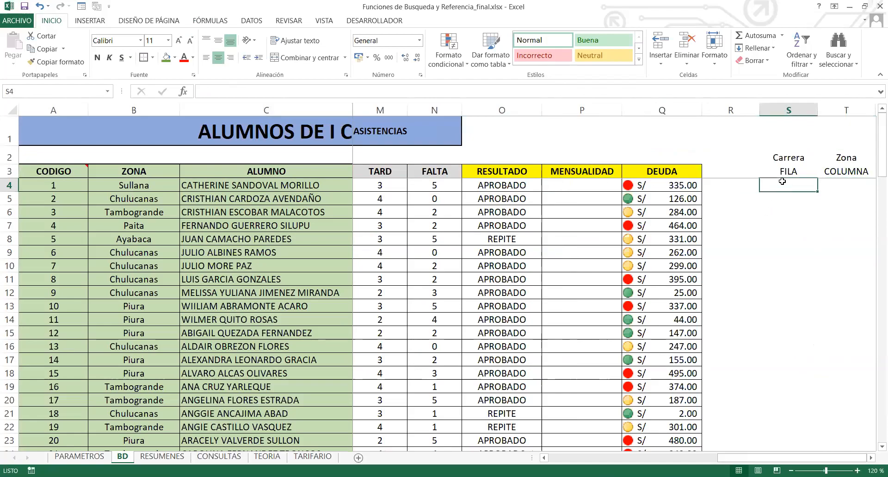
pyautogui.press('pagedown')
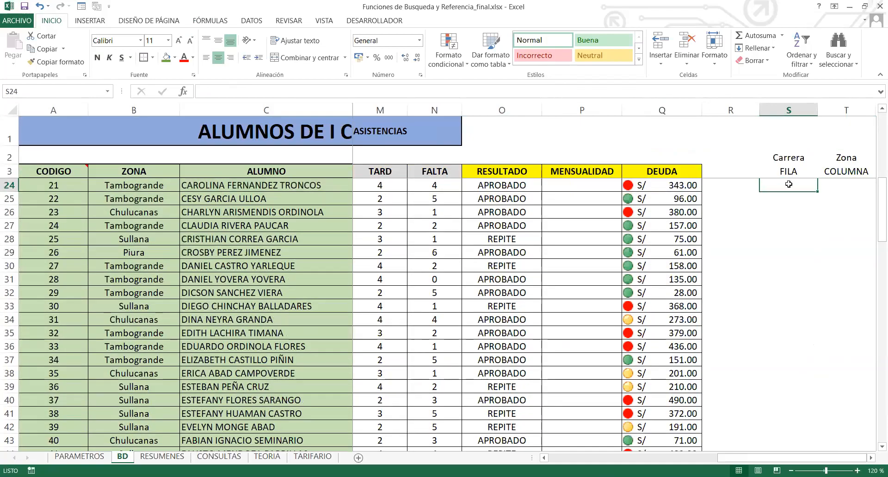
pyautogui.click(876, 134)
pyautogui.click(803, 185)
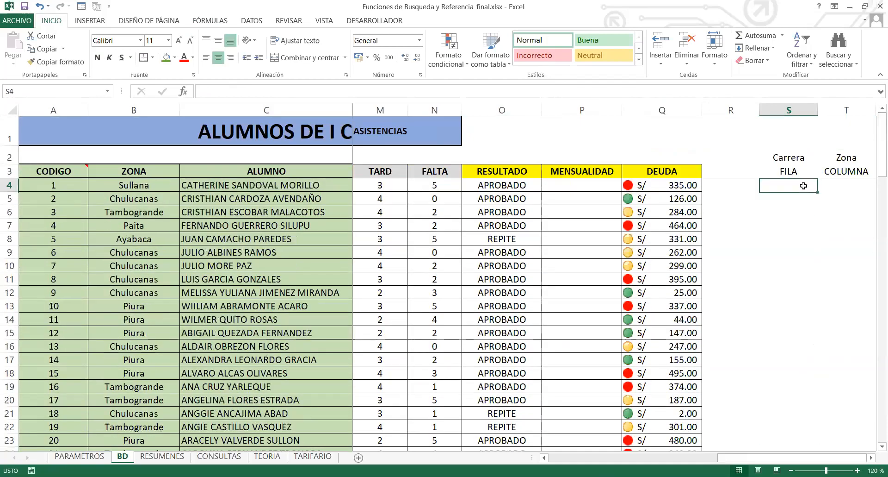
# Enter 3 under Carrera FILA in S4 and 4 under Zona COLUMNA in T4, with both cells centered.
pyautogui.write('3')
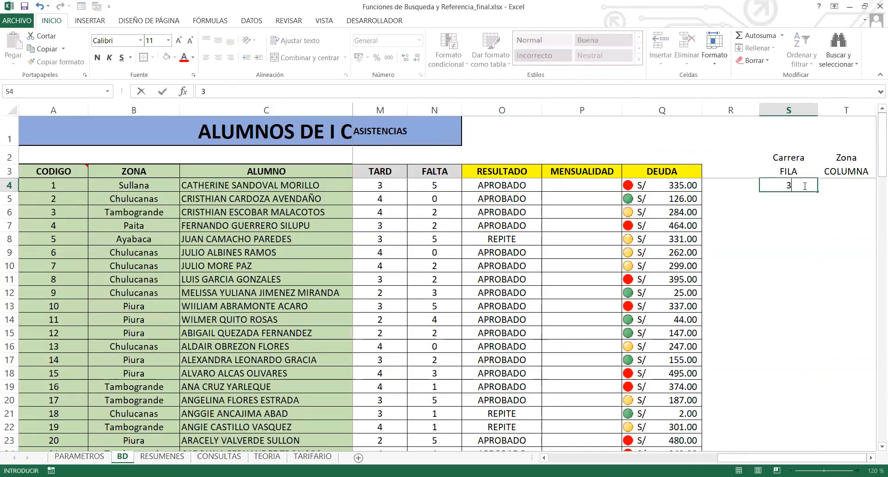
pyautogui.click(850, 185)
pyautogui.write('4')
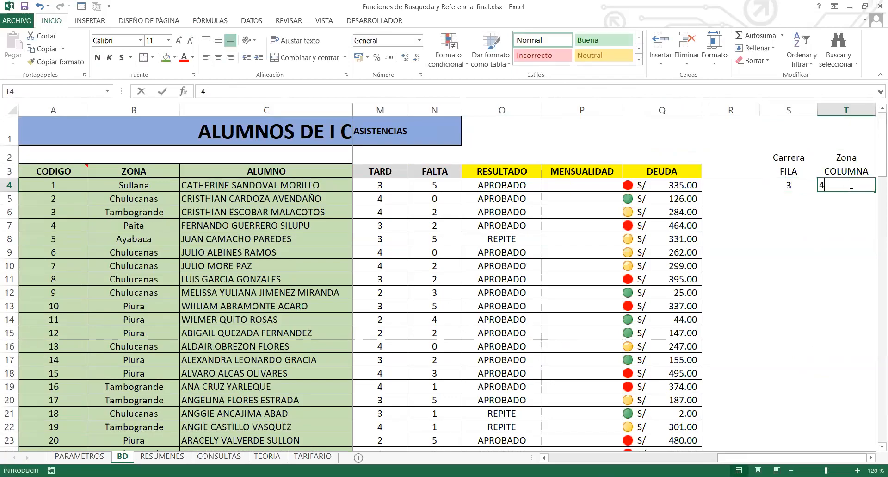
pyautogui.press('Return')
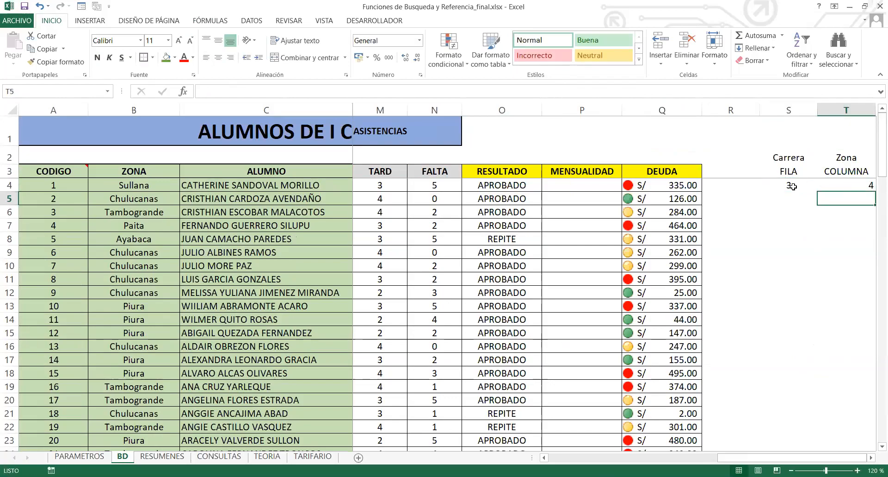
pyautogui.moveTo(792, 184); pyautogui.dragTo(847, 185)
pyautogui.click(221, 57)
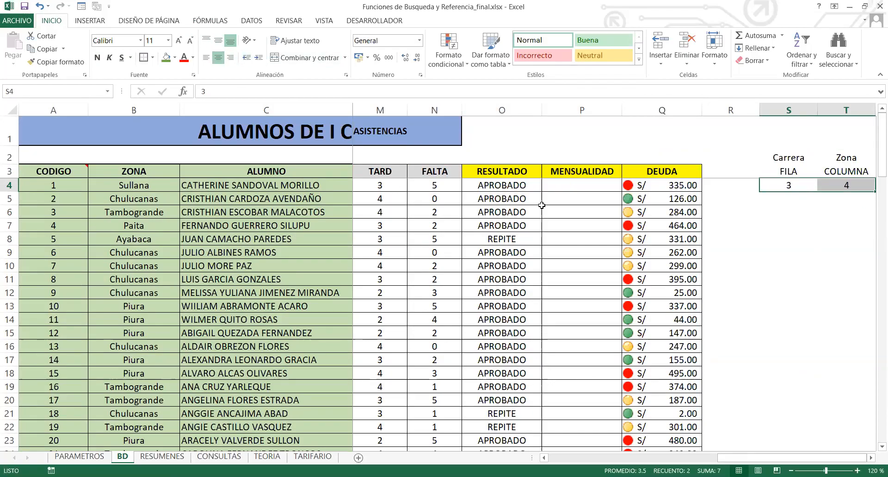
# Trace the monthly fee in the PARAMETROS price table where row 3, Computacion, meets column 4, Sullana.
pyautogui.click(560, 187)
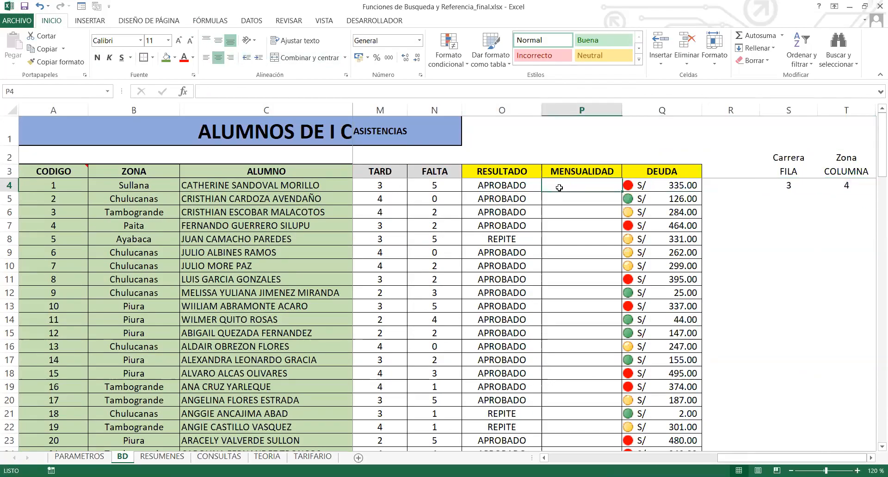
pyautogui.click(789, 185)
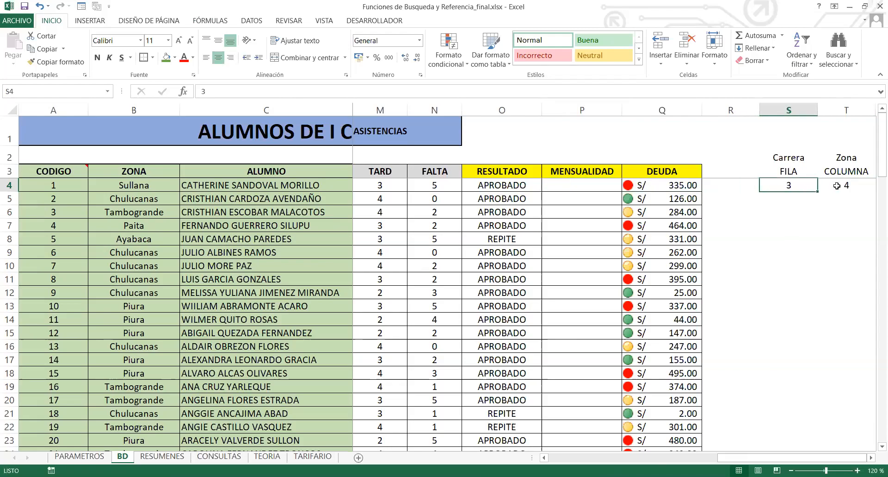
pyautogui.click(79, 456)
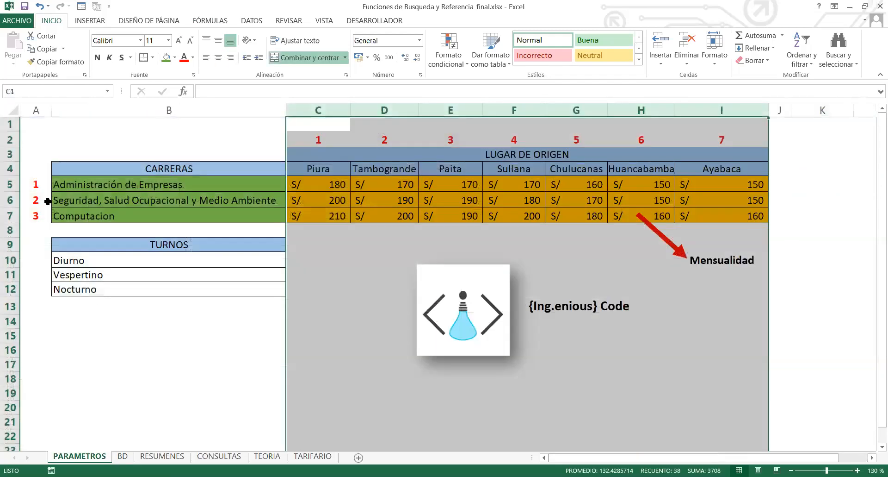
pyautogui.click(58, 216)
pyautogui.click(323, 216)
pyautogui.moveTo(324, 216); pyautogui.dragTo(517, 217)
pyautogui.click(517, 217)
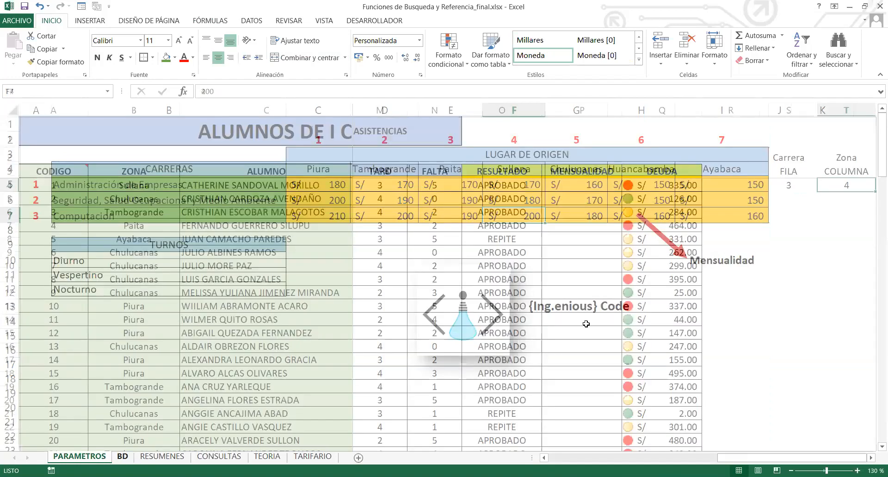
# On the BD sheet, change the FILA value in S4 to 1 and the COLUMNA value in T4 to 2.
pyautogui.click(123, 456)
pyautogui.click(786, 182)
pyautogui.write('1')
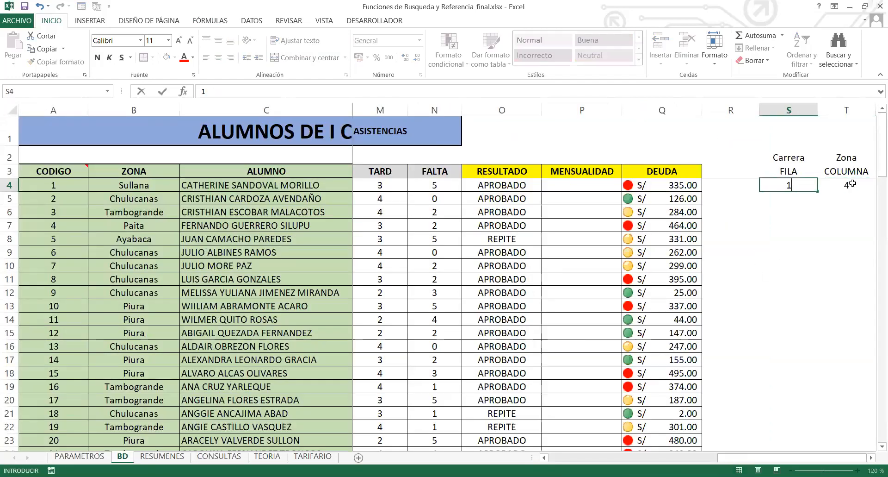
pyautogui.click(854, 185)
pyautogui.write('2')
pyautogui.press('Return')
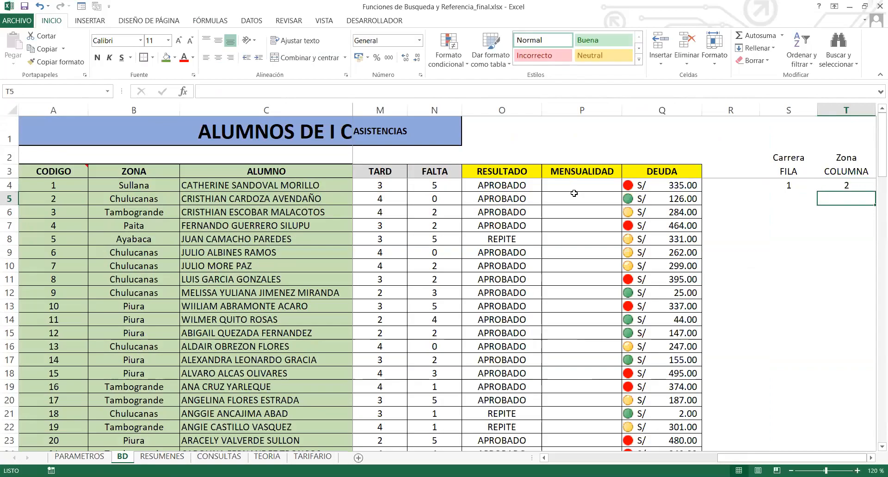
# Look up the fee in the PARAMETROS table where Administración de Empresas (row 1) meets Tambogrande (column 2).
pyautogui.click(562, 185)
pyautogui.click(786, 186)
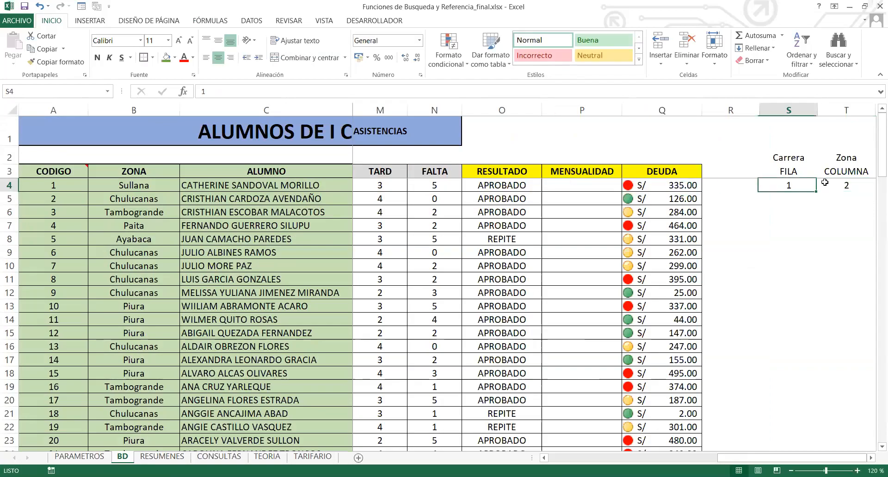
pyautogui.click(828, 183)
pyautogui.click(52, 458)
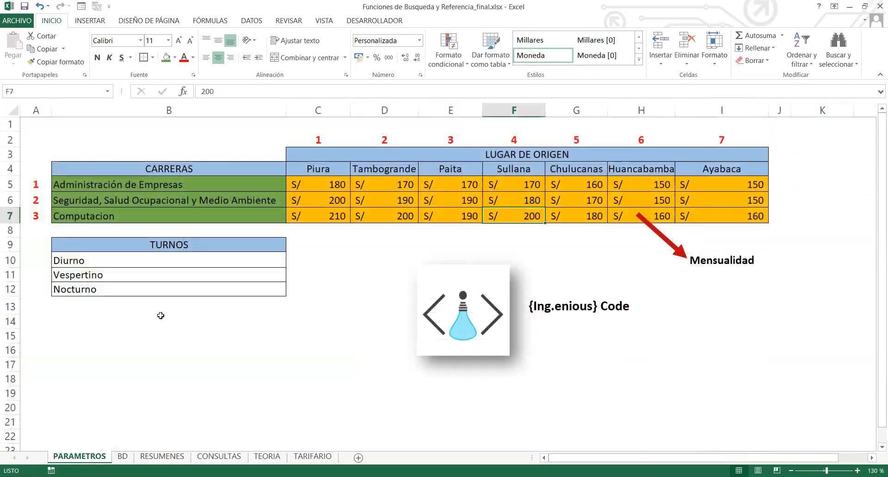
pyautogui.click(89, 188)
pyautogui.click(327, 185)
pyautogui.click(374, 186)
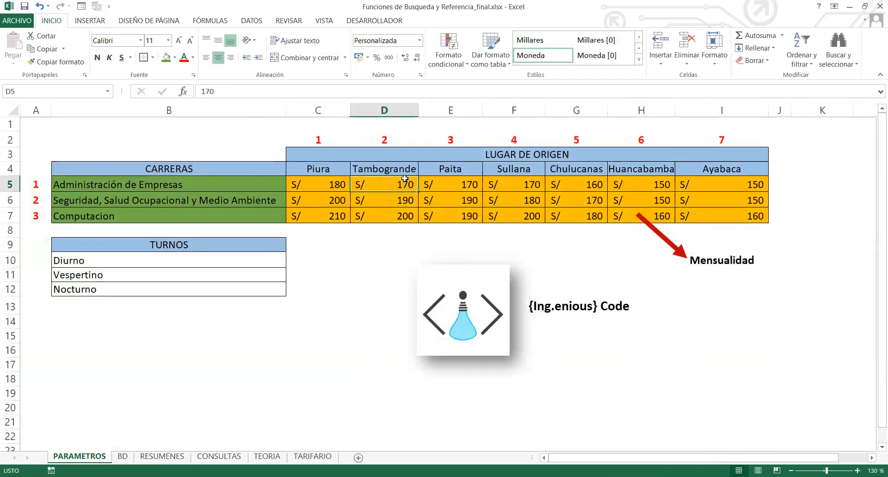
# Enter 170 as the MENSUALIDAD for the first student in P4 of the BD sheet.
pyautogui.click(122, 456)
pyautogui.click(576, 185)
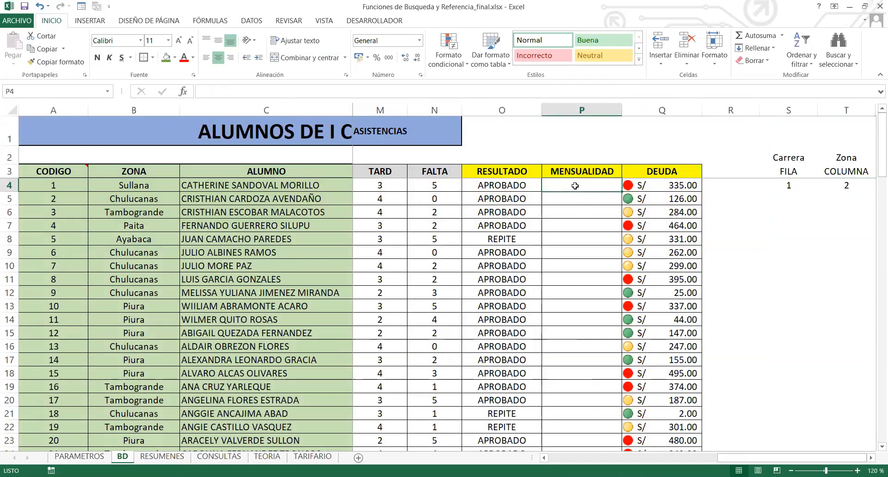
pyautogui.write('170')
pyautogui.press('Return')
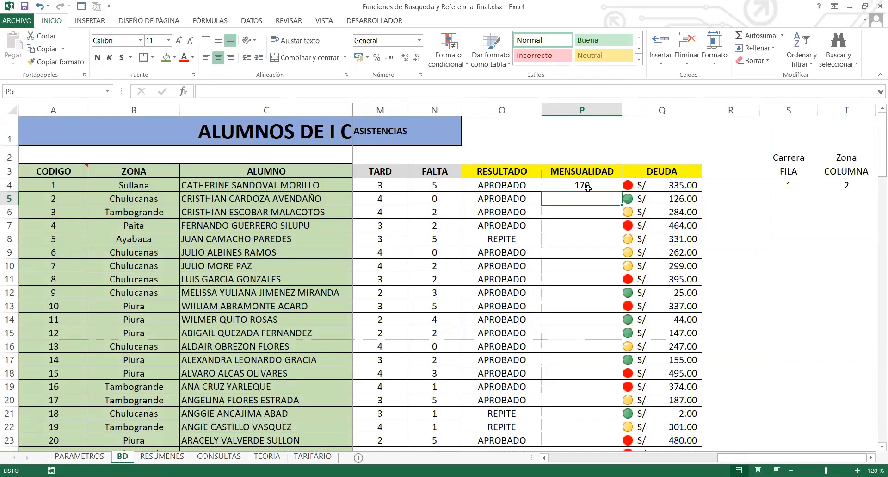
# Clear the first student's MENSUALIDAD in P4 and the FILA and COLUMNA numbers in S4:T4.
pyautogui.click(588, 188)
pyautogui.press('Delete')
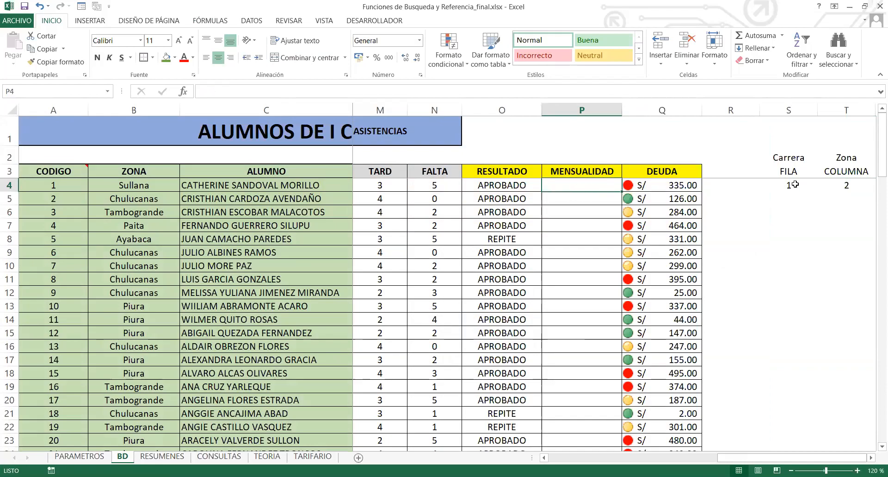
pyautogui.moveTo(768, 184); pyautogui.dragTo(844, 185)
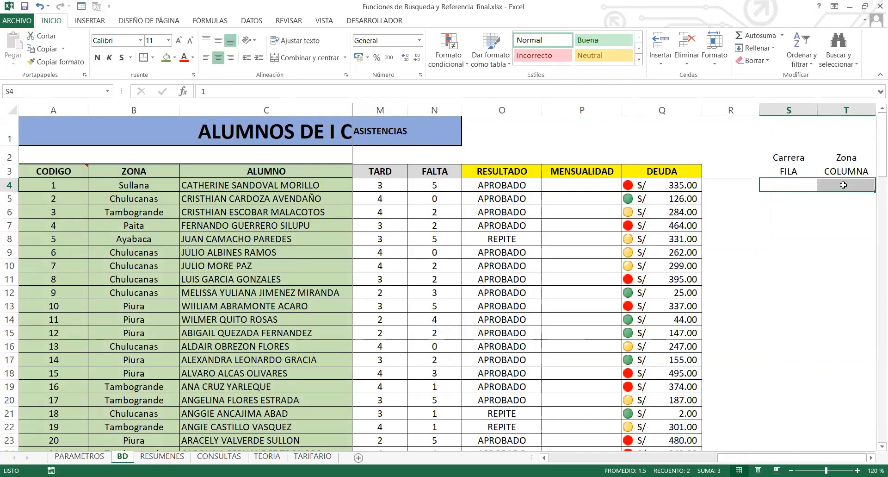
# Compare the Carrera FILA and Zona COLUMNA headings on BD with the career list and the places of origin on PARAMETROS.
pyautogui.click(787, 160)
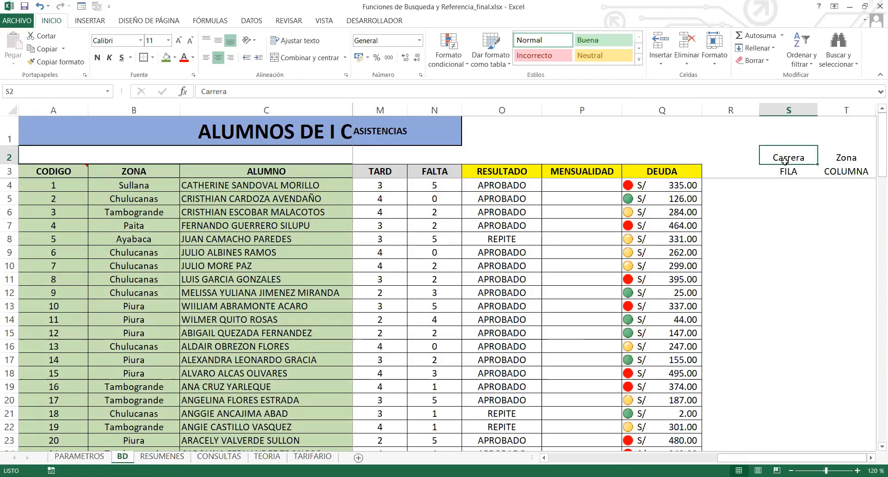
pyautogui.click(79, 456)
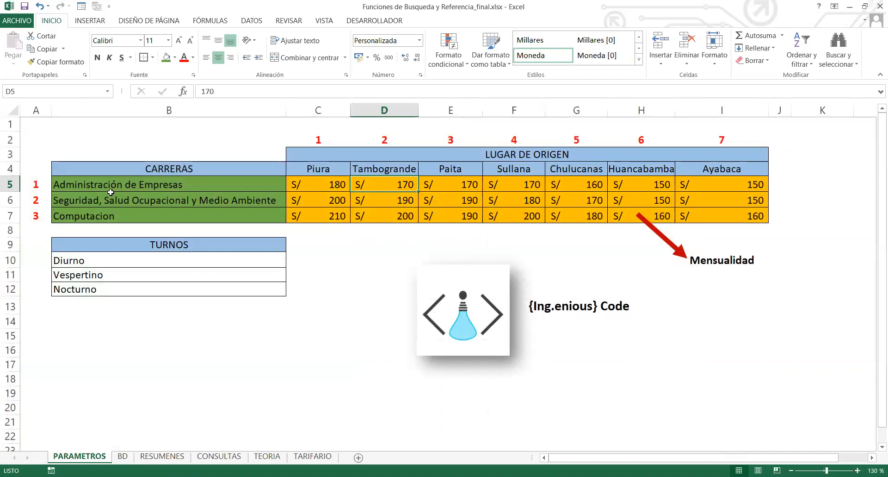
pyautogui.moveTo(106, 185); pyautogui.dragTo(121, 215)
pyautogui.click(123, 456)
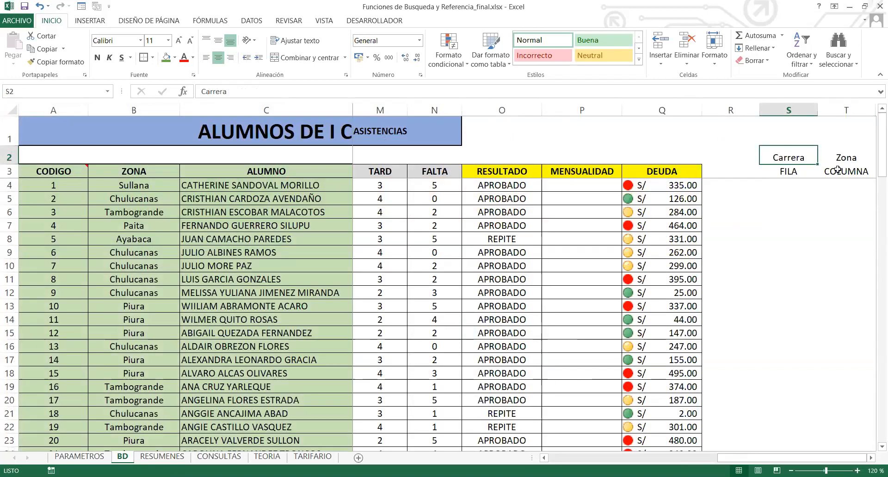
pyautogui.press('Right')
pyautogui.press('Down')
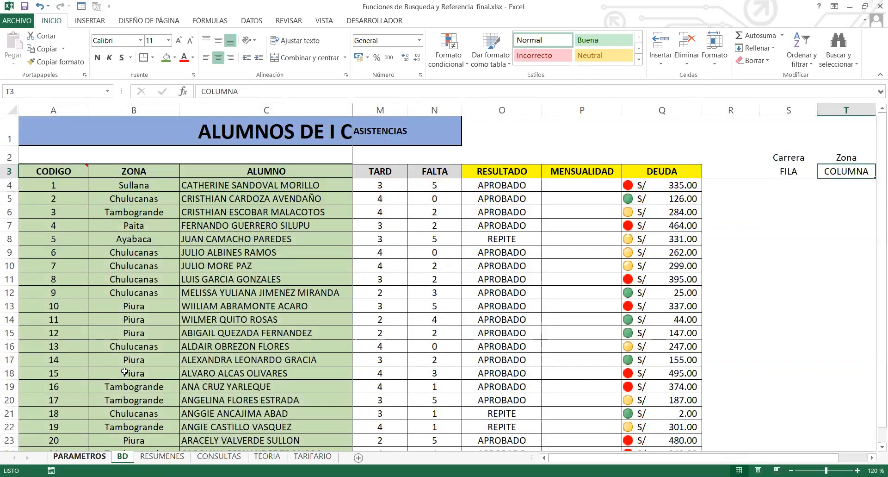
pyautogui.click(88, 456)
pyautogui.moveTo(326, 166); pyautogui.dragTo(757, 163)
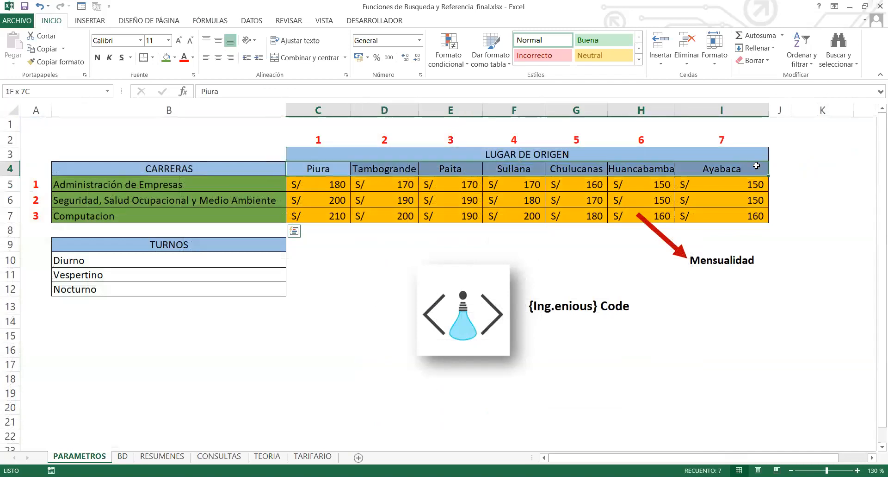
pyautogui.click(124, 456)
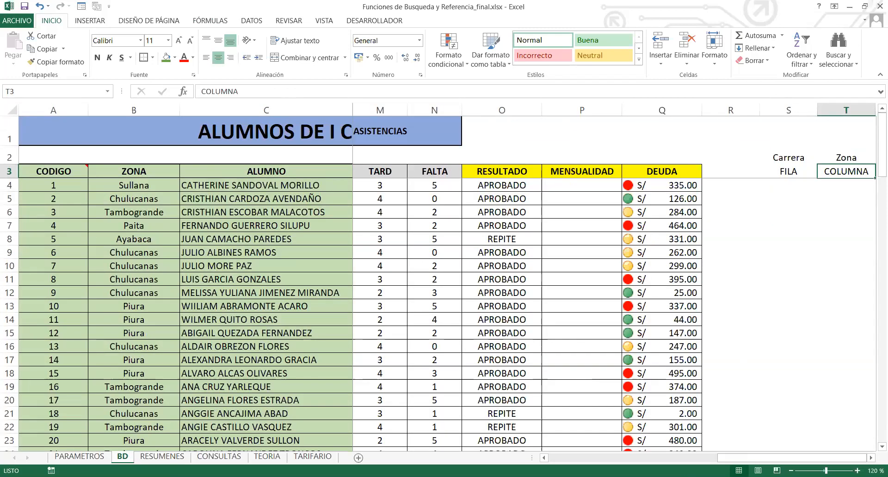
# Review the description of the Coincidir function in K6 on the TARIFARIO sheet.
pyautogui.click(313, 456)
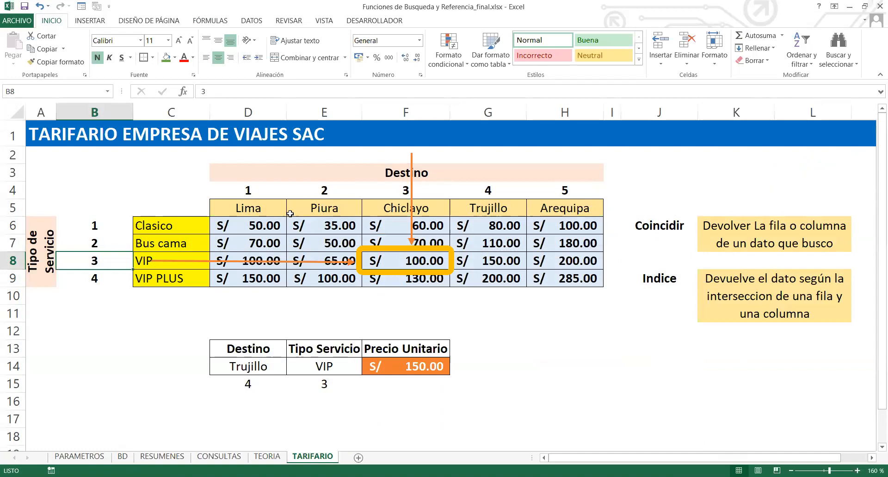
pyautogui.click(716, 238)
pyautogui.press('Left')
pyautogui.press('Right')
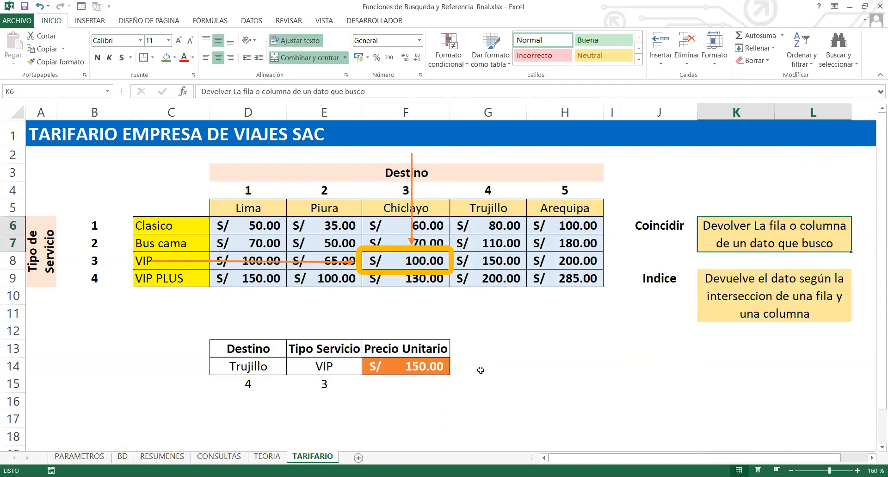
# Check the first student's CARRERA TECNICA in D4 of BD against that career's row number in column A of PARAMETROS.
pyautogui.click(123, 455)
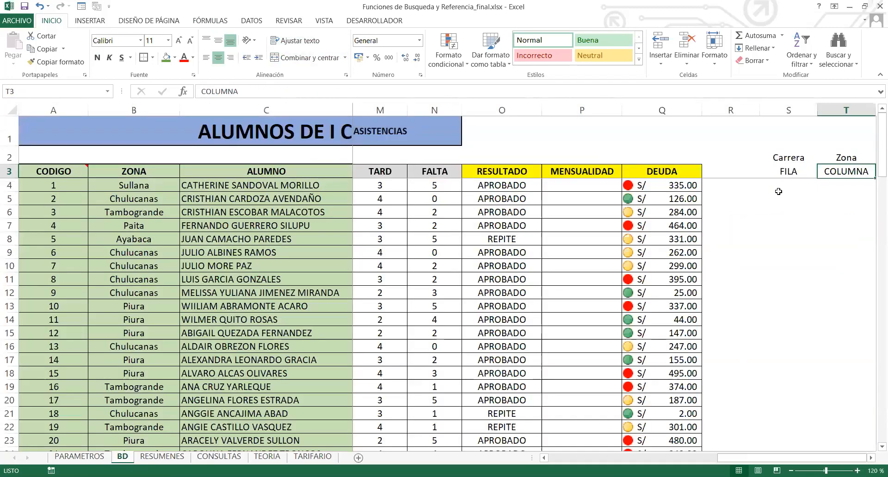
pyautogui.click(781, 188)
pyautogui.click(790, 171)
pyautogui.click(791, 153)
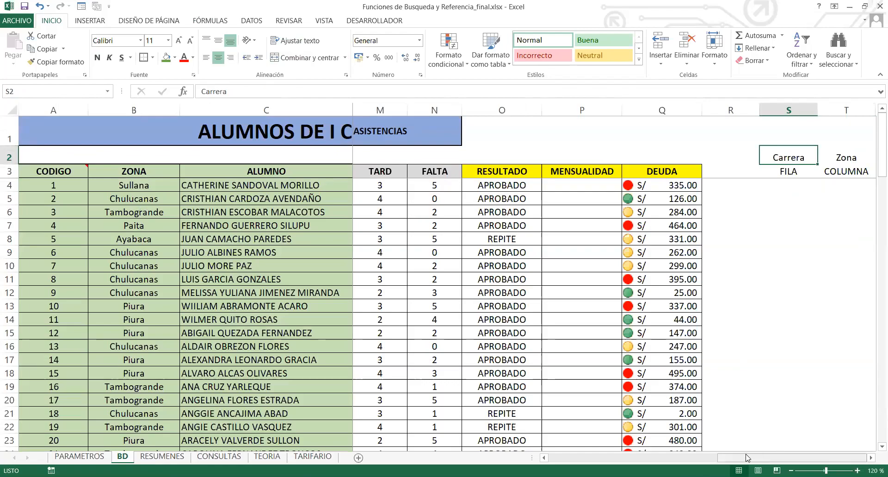
pyautogui.moveTo(746, 457); pyautogui.dragTo(577, 457)
pyautogui.click(388, 185)
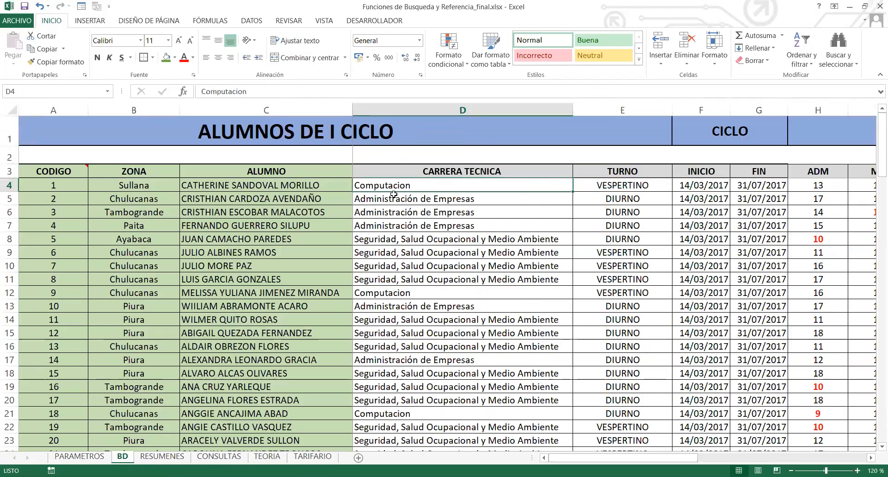
pyautogui.click(79, 456)
pyautogui.click(27, 214)
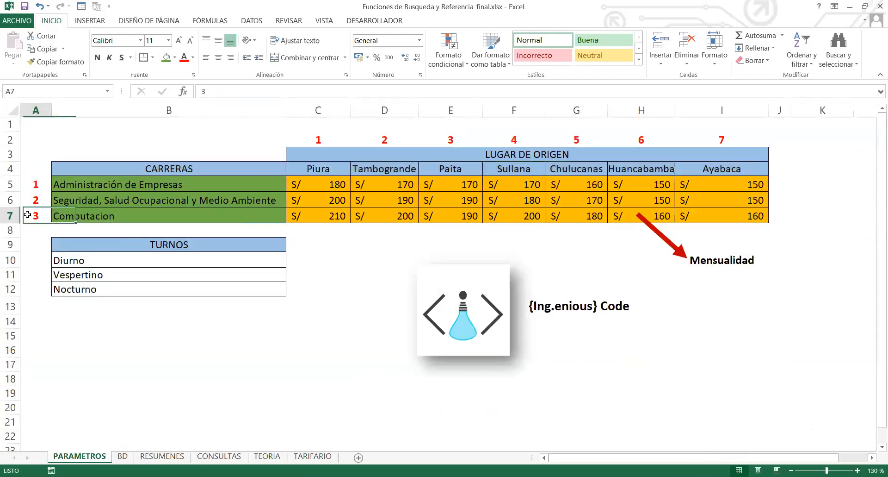
pyautogui.moveTo(44, 185); pyautogui.dragTo(37, 214)
pyautogui.click(37, 214)
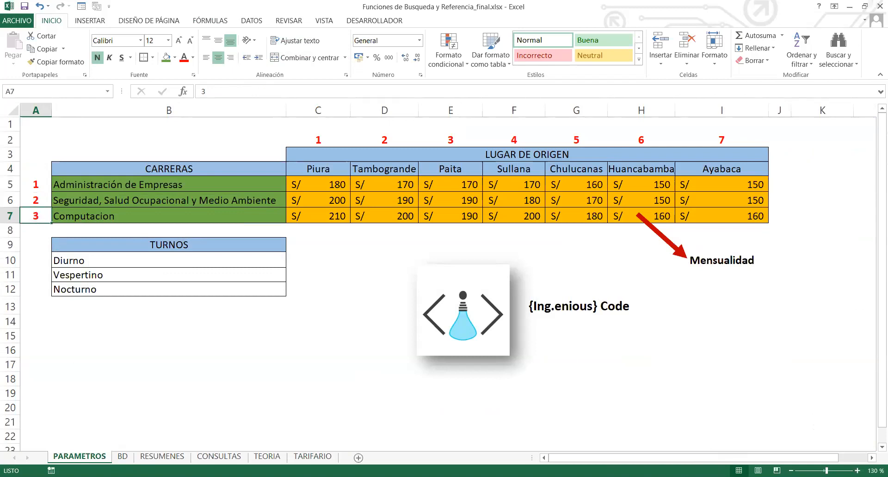
# Go back to the empty Carrera FILA cell S4 on the BD sheet.
pyautogui.click(122, 457)
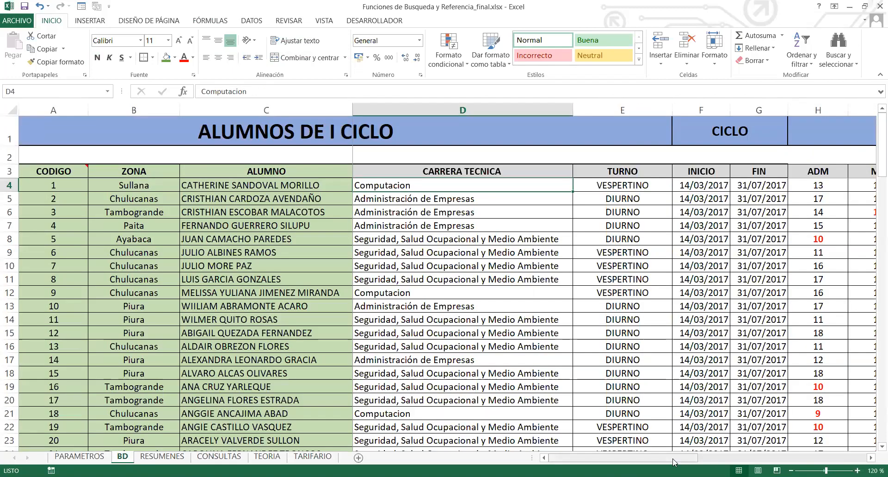
pyautogui.moveTo(675, 461); pyautogui.dragTo(855, 455)
pyautogui.click(789, 184)
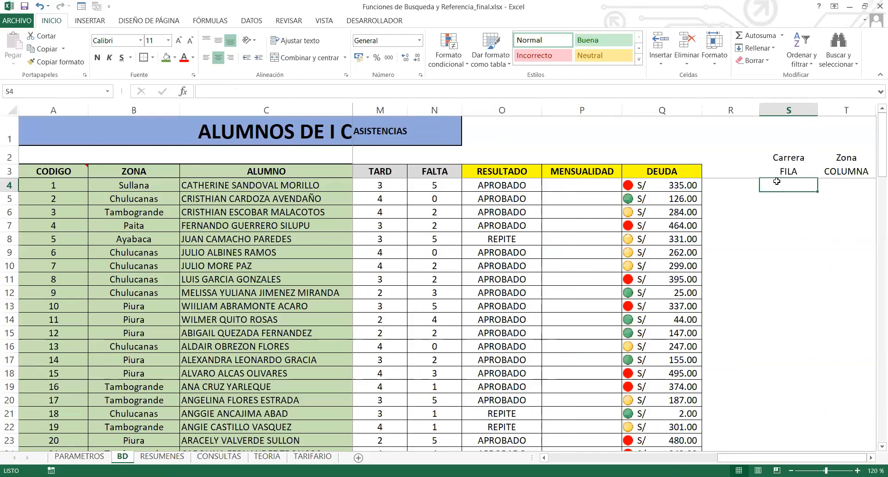
pyautogui.write('3')
pyautogui.press('BackSpace')
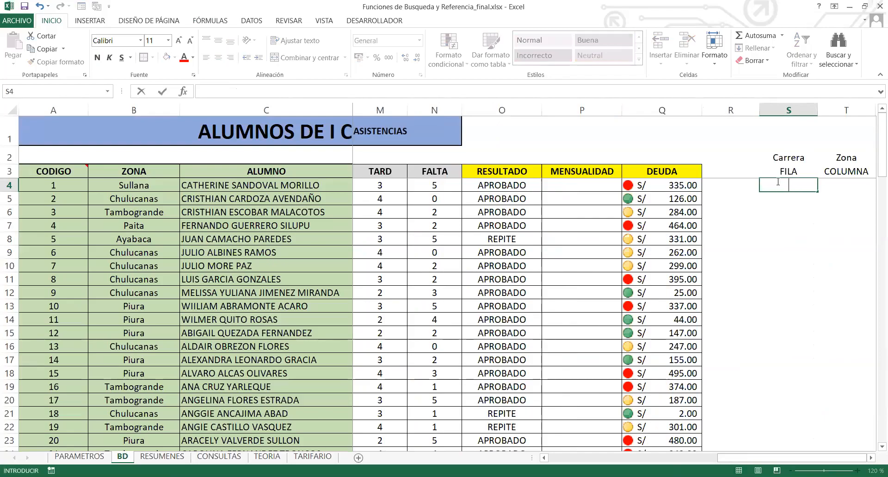
pyautogui.press('Escape')
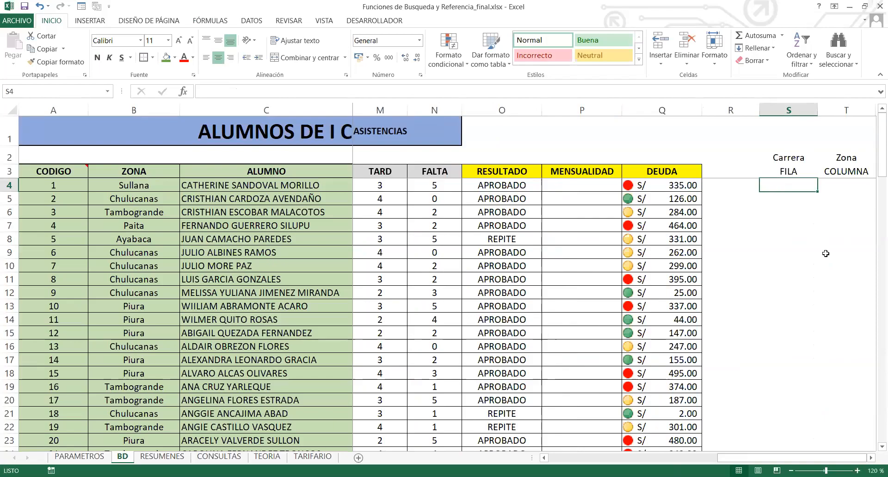
# Start a COINCIDIR formula in S4 of BD with the first student's CARRERA TECNICA in D4 as the lookup value.
pyautogui.write('=')
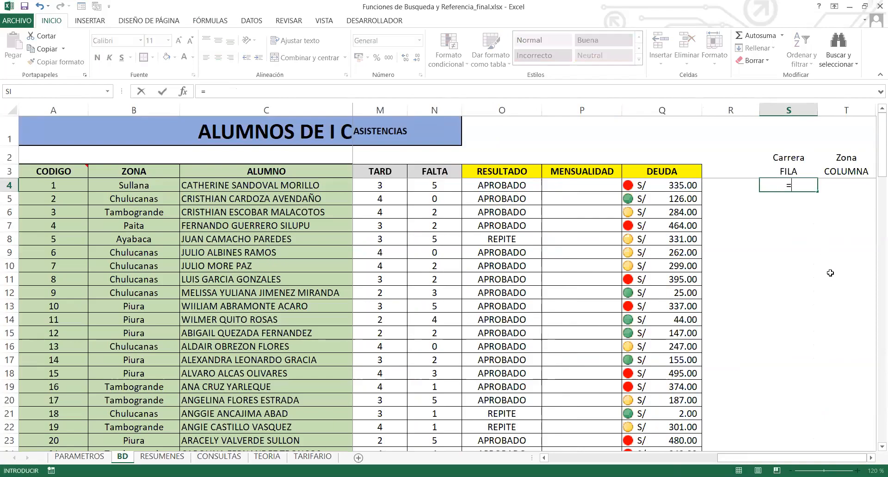
pyautogui.write('coin')
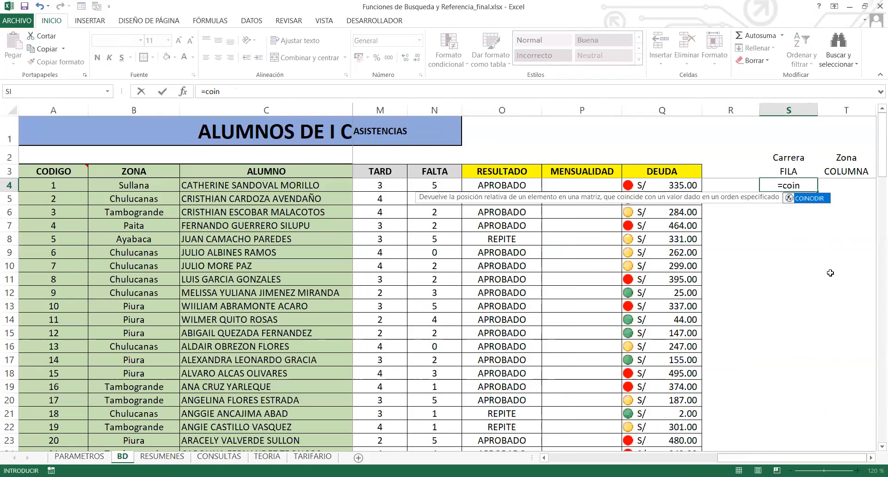
pyautogui.press('Tab')
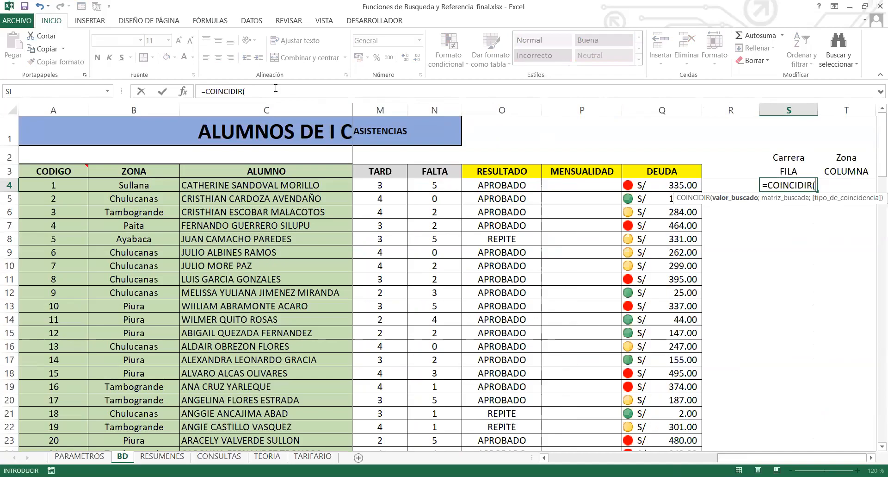
pyautogui.click(253, 92)
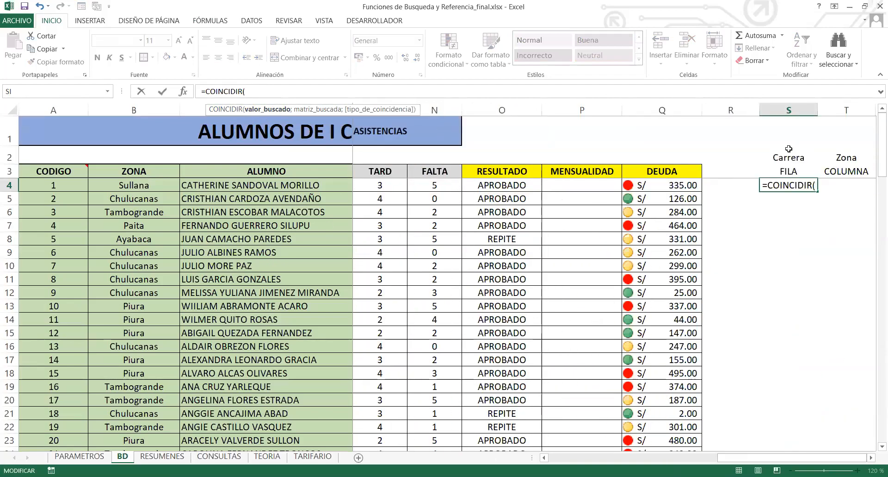
pyautogui.moveTo(731, 457); pyautogui.dragTo(546, 456)
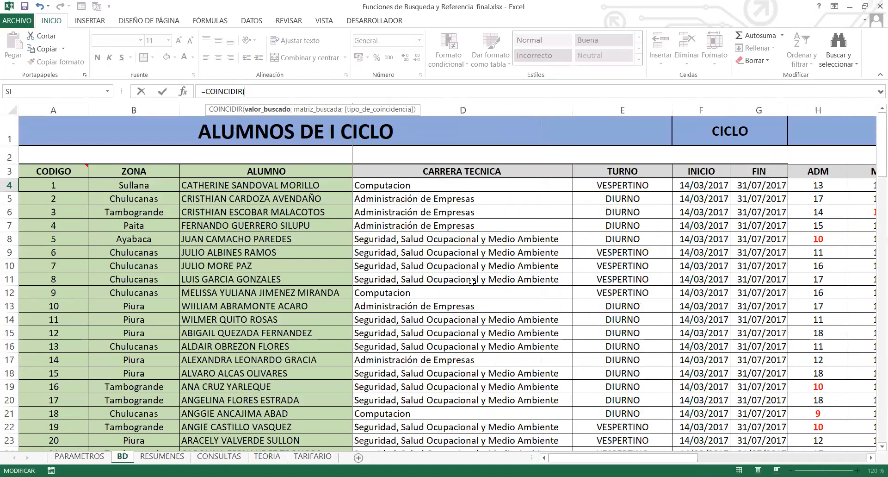
pyautogui.click(375, 185)
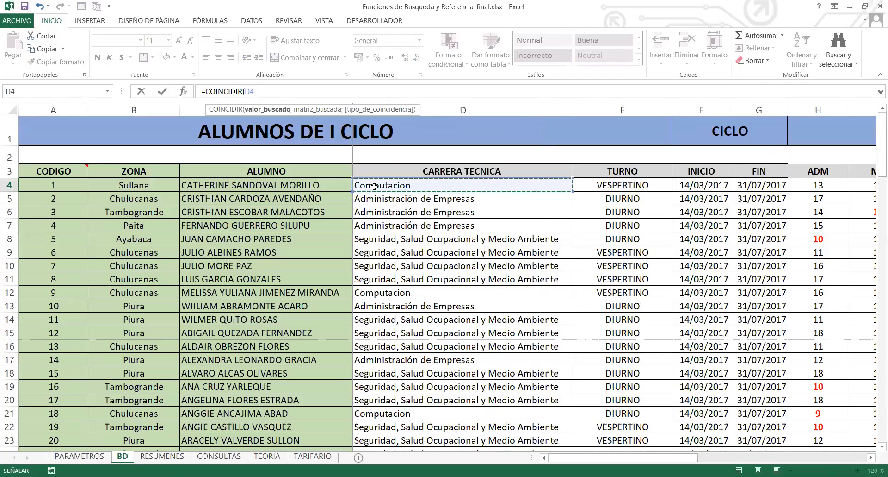
pyautogui.write(';')
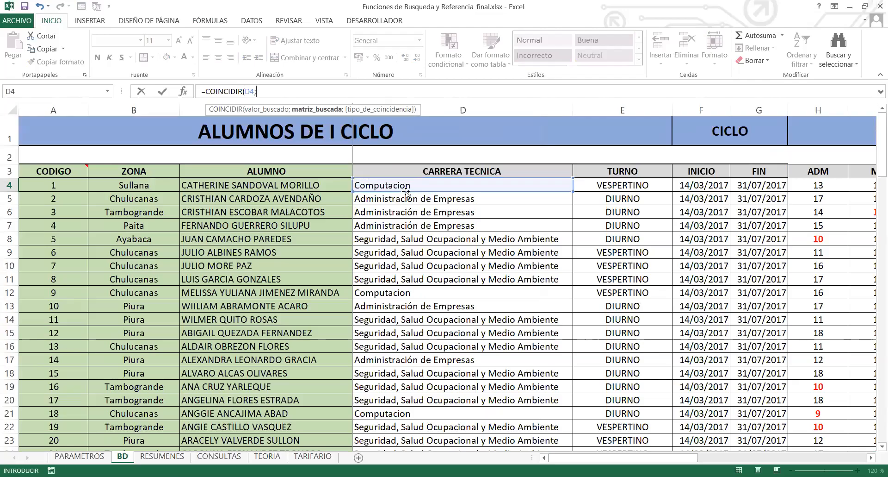
# Complete the COINCIDIR formula with the places of origin in PARAMETROS C4:I4 as the lookup array and 0 (Coincidencia exacta) as match type.
pyautogui.click(91, 459)
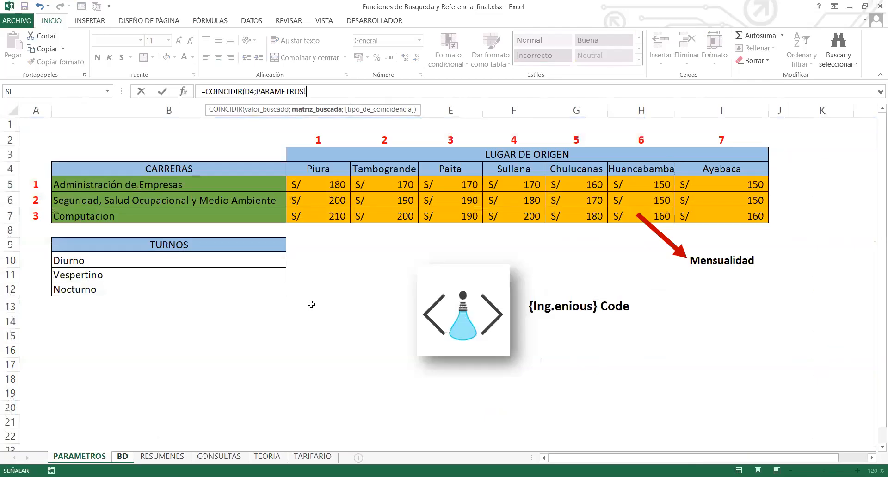
pyautogui.click(319, 167)
pyautogui.keyDown('shift'); pyautogui.click(701, 169); pyautogui.keyUp('shift')
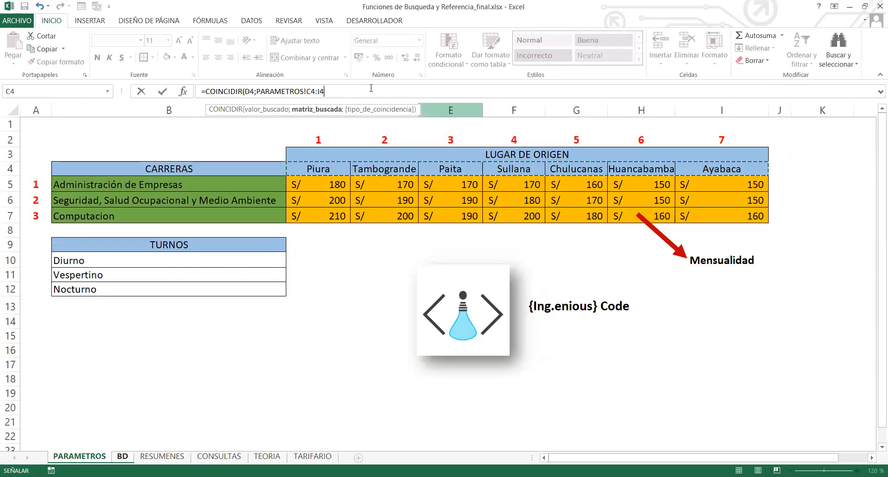
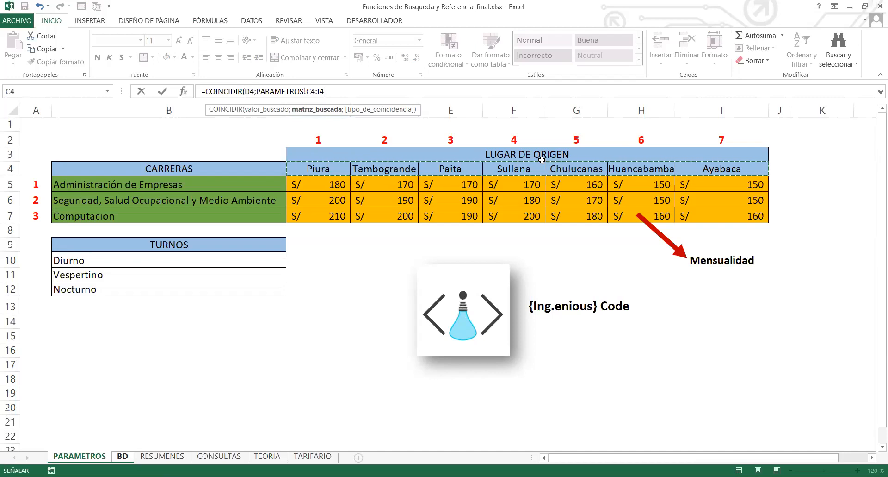
pyautogui.write(';')
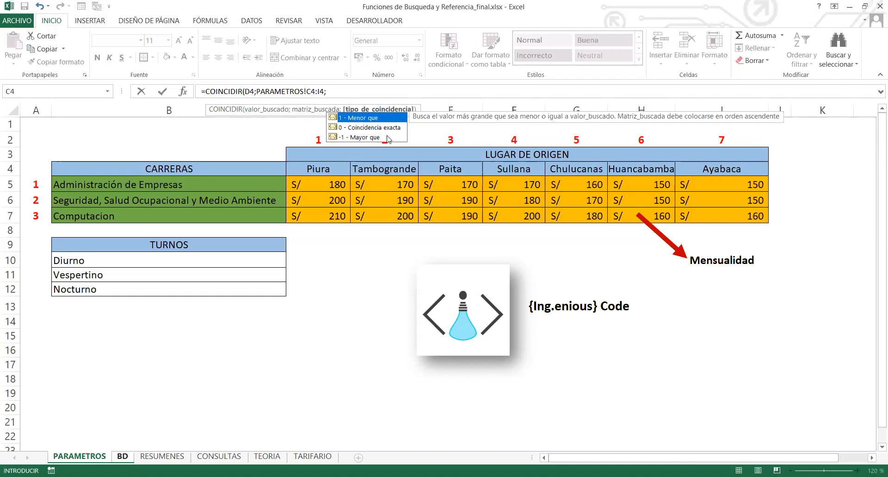
pyautogui.click(361, 128)
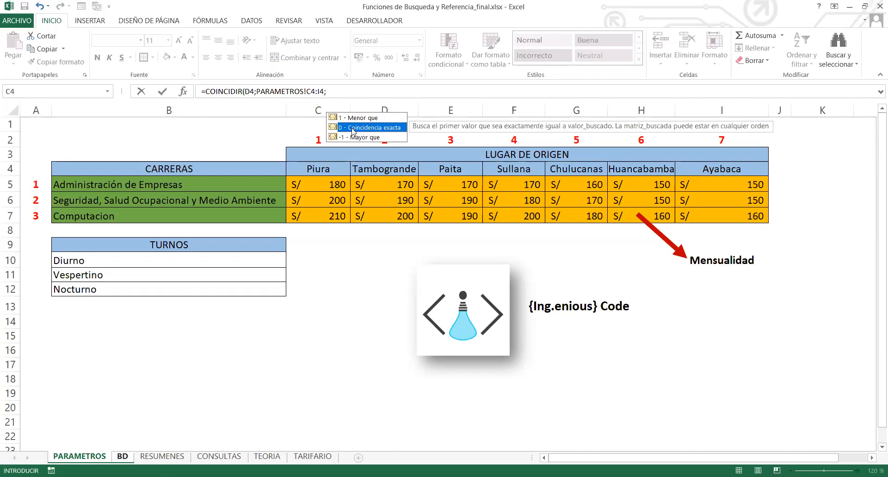
pyautogui.doubleClick(354, 128)
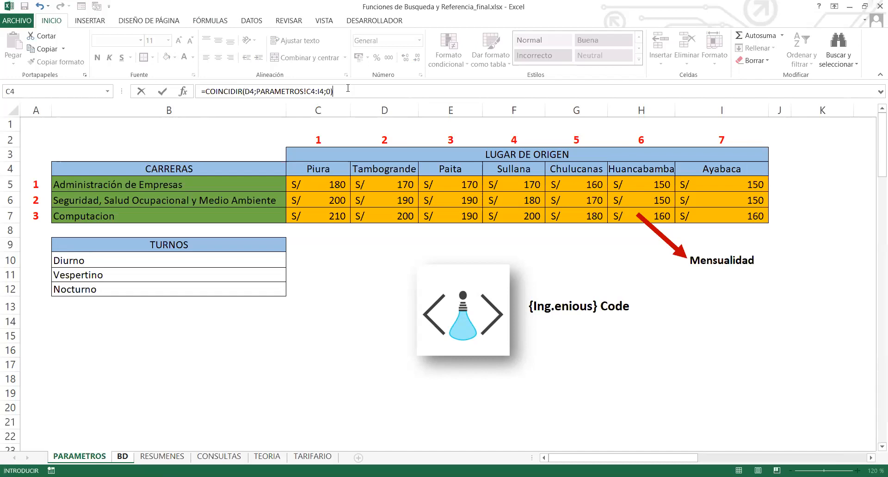
pyautogui.press('Return')
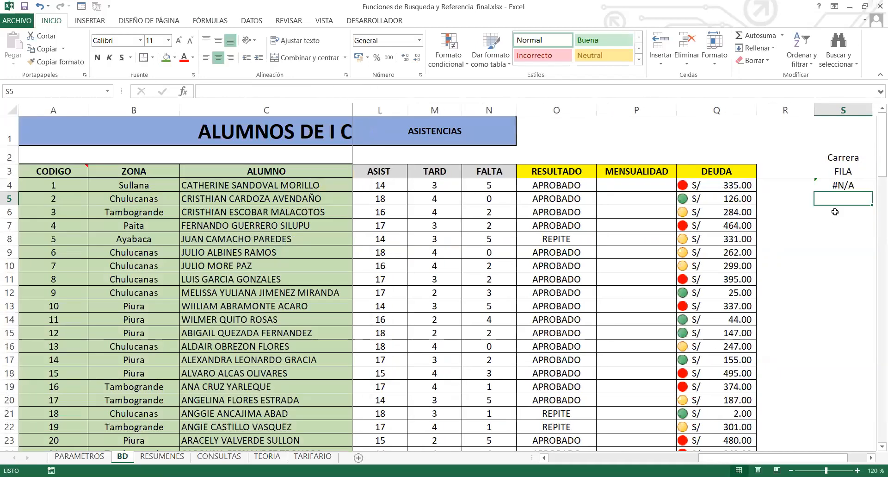
# Check the formula in S4 and its Carrera FILA heading against the places of origin in C4:I4 on PARAMETROS.
pyautogui.click(854, 181)
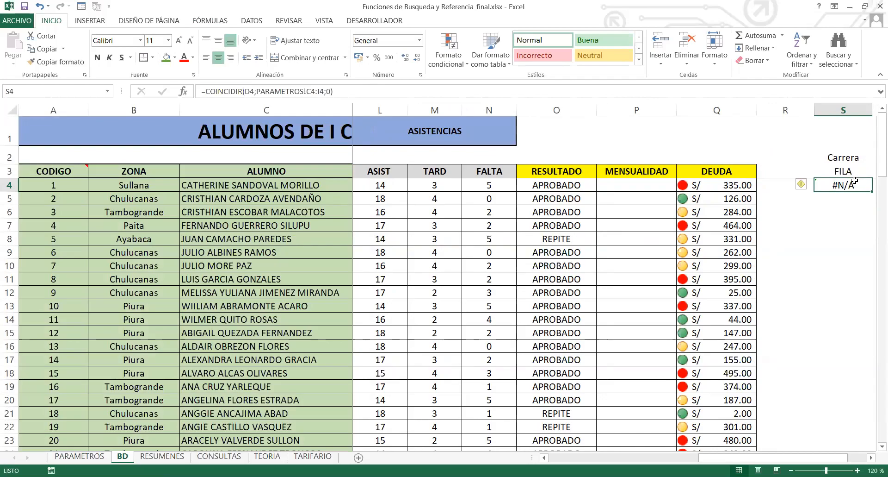
pyautogui.moveTo(822, 458); pyautogui.dragTo(842, 457)
pyautogui.click(793, 165)
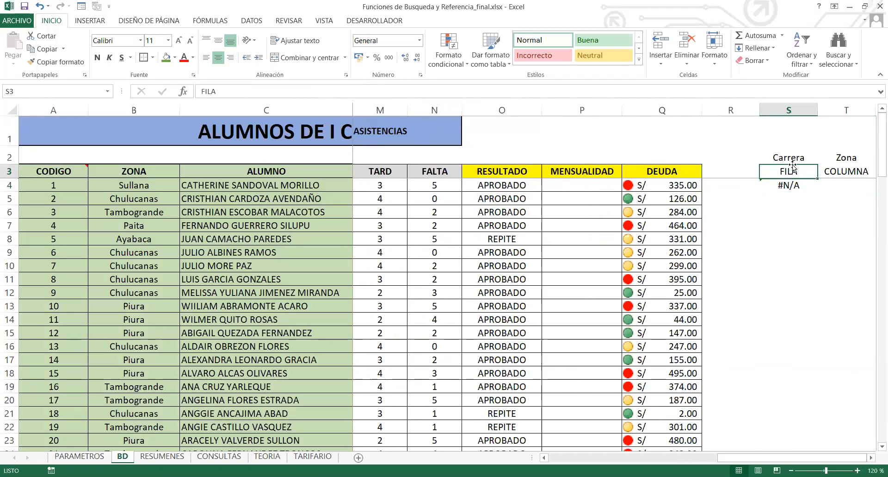
pyautogui.click(797, 156)
pyautogui.click(794, 171)
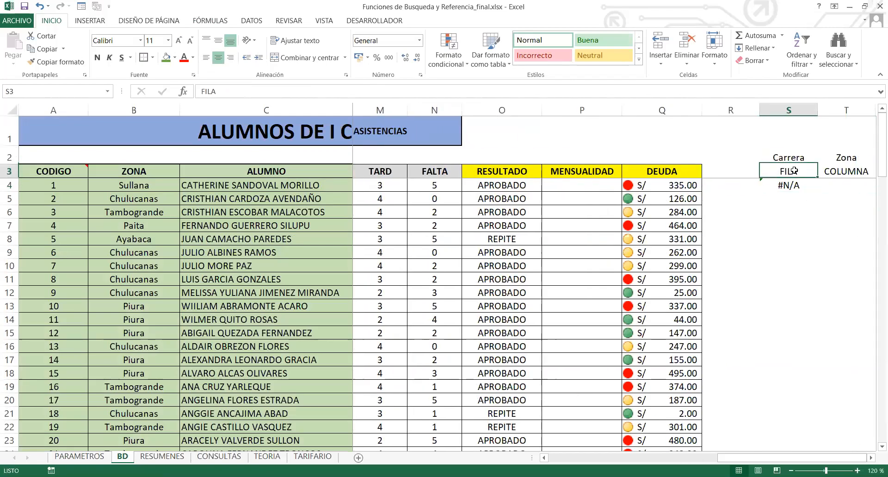
pyautogui.click(79, 456)
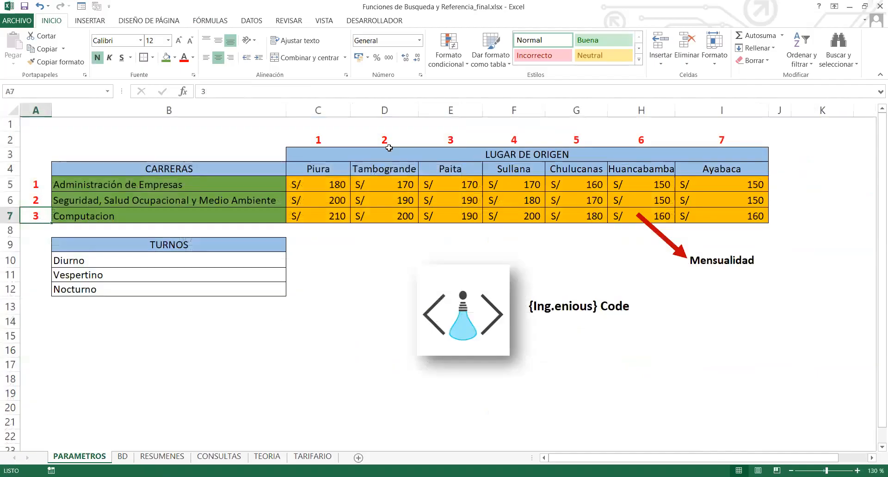
pyautogui.moveTo(332, 170); pyautogui.dragTo(706, 170)
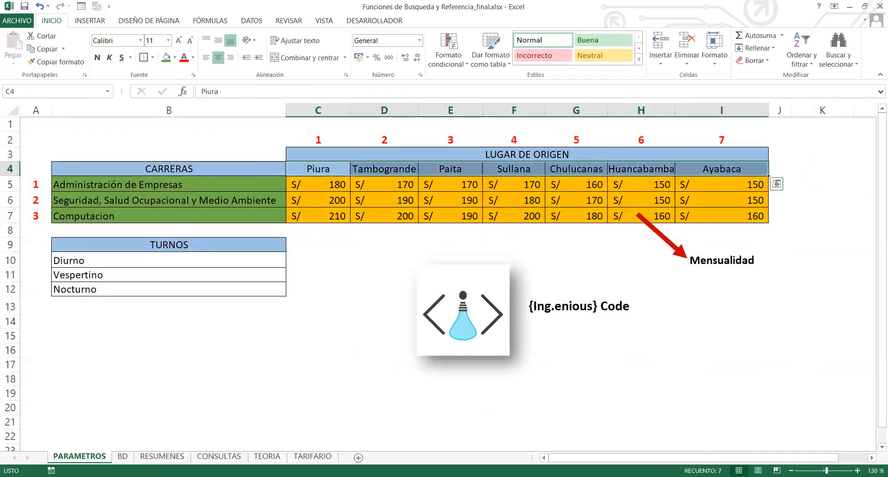
# Compare the first student's career in D4 of BD with the CARRERAS list in B5:B7 on PARAMETROS.
pyautogui.hotkey('ctrl', 'pagedown')
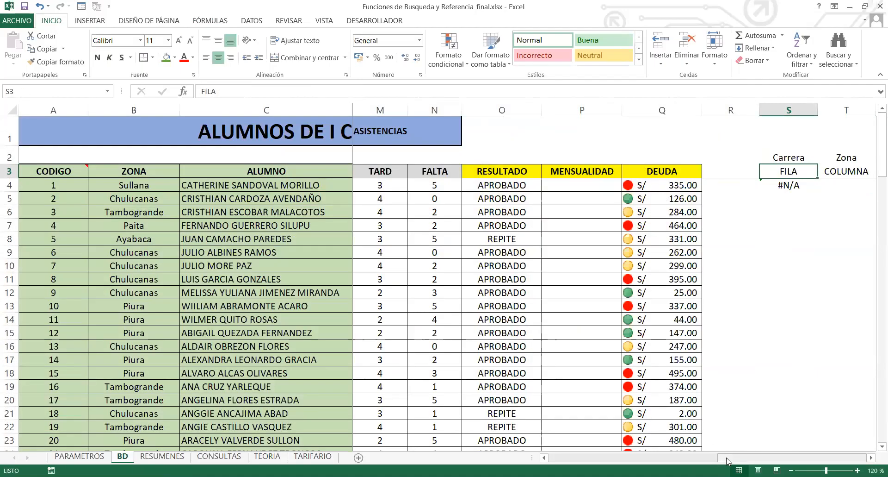
pyautogui.moveTo(726, 461); pyautogui.dragTo(557, 460)
pyautogui.click(403, 186)
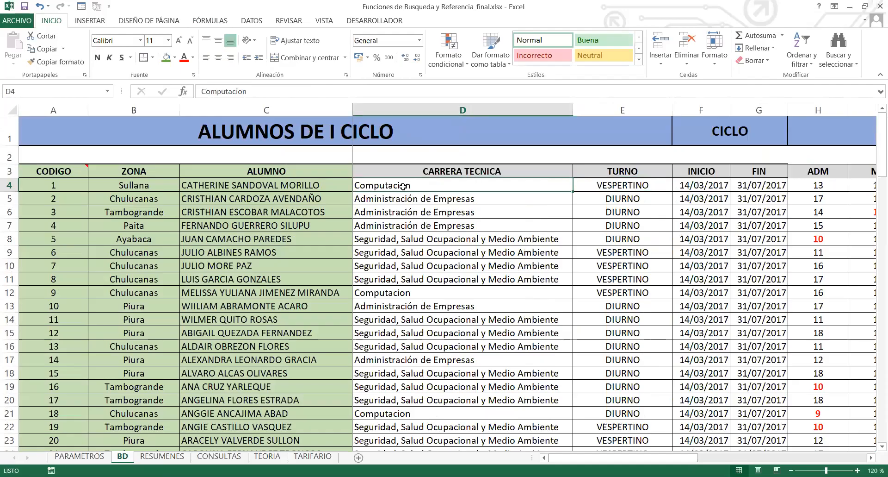
pyautogui.click(79, 455)
pyautogui.moveTo(178, 185); pyautogui.dragTo(178, 217)
pyautogui.click(122, 456)
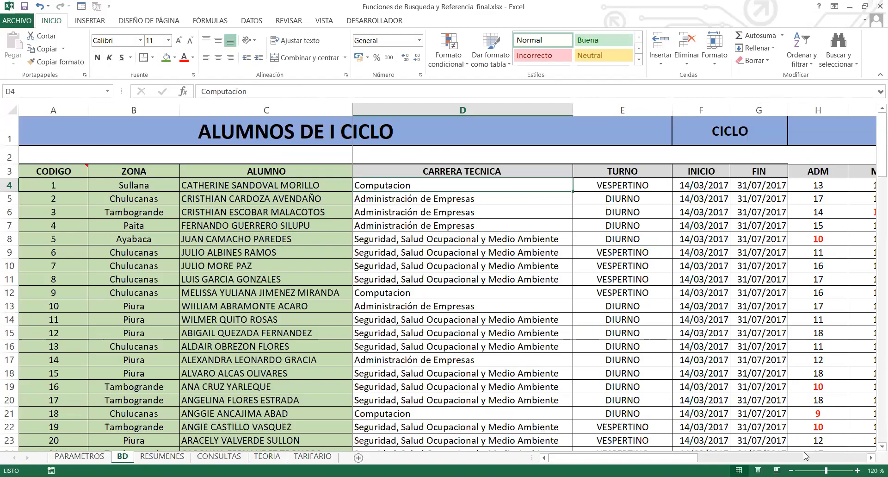
pyautogui.moveTo(620, 457); pyautogui.dragTo(790, 457)
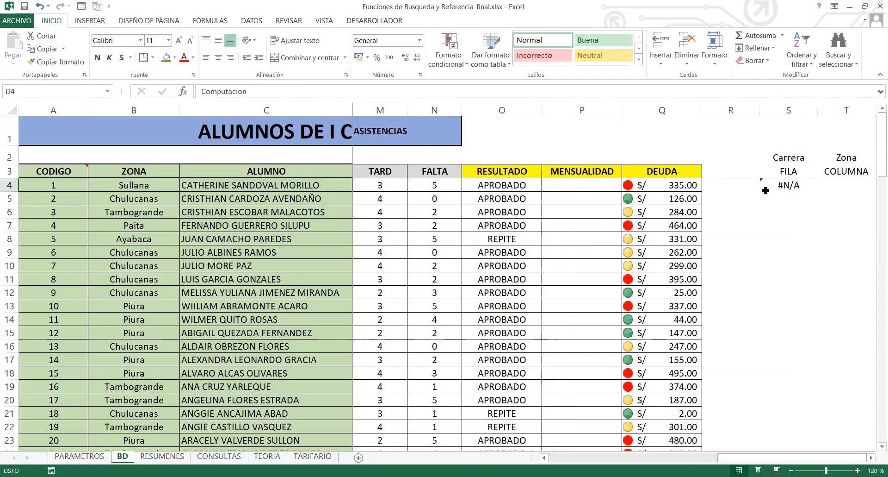
# Replace the lookup array in S4's COINCIDIR formula with the careers in PARAMETROS B5:B7.
pyautogui.click(782, 181)
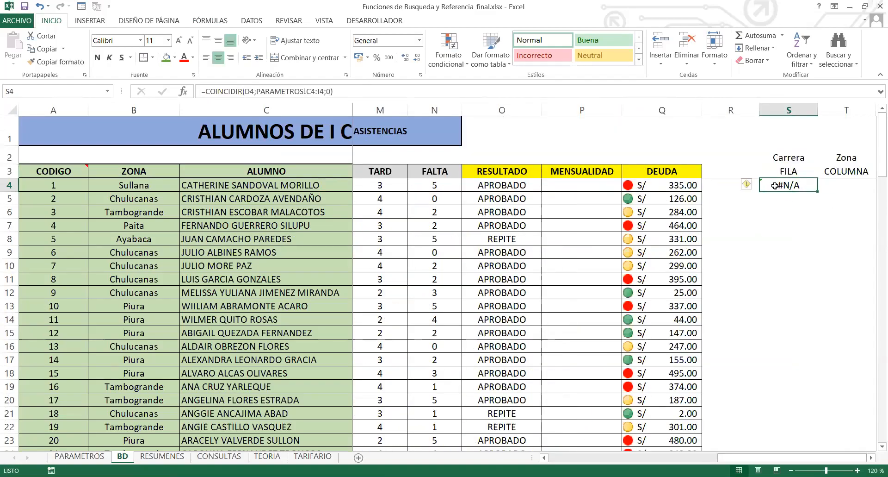
pyautogui.doubleClick(787, 180)
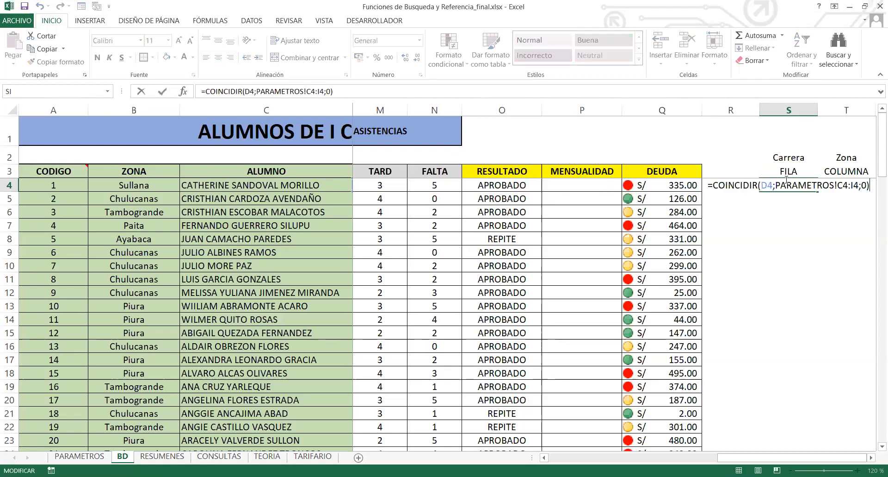
pyautogui.press('Escape')
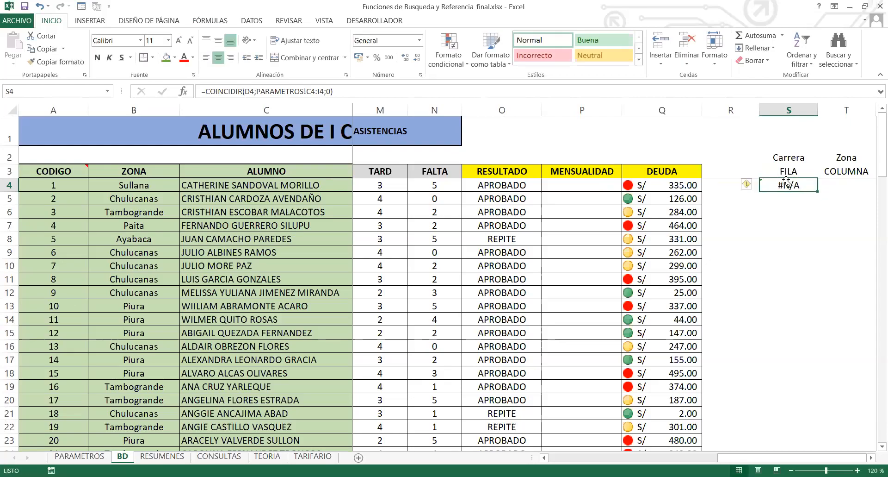
pyautogui.click(317, 97)
pyautogui.moveTo(261, 92); pyautogui.dragTo(327, 91)
pyautogui.click(269, 91)
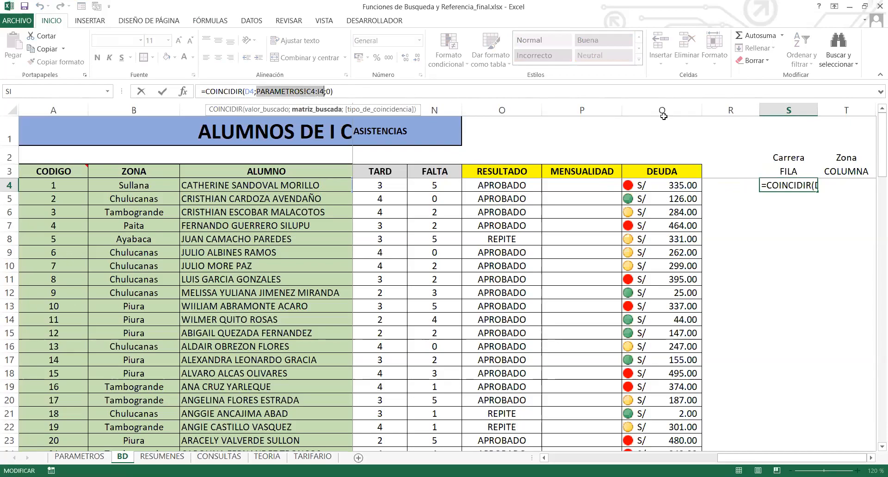
pyautogui.press('Delete')
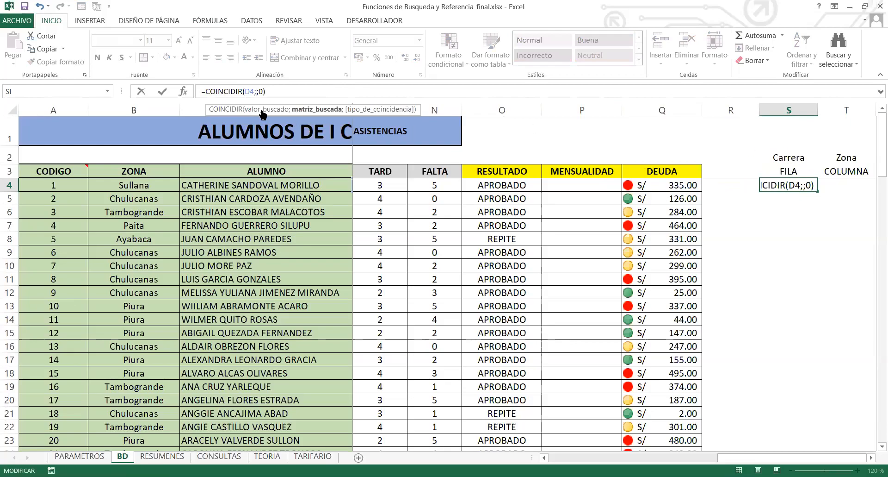
pyautogui.click(79, 456)
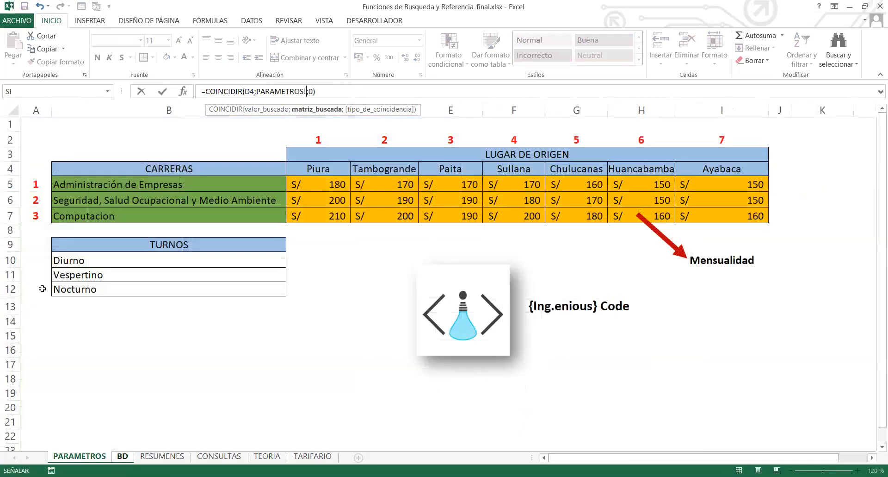
pyautogui.click(87, 191)
pyautogui.moveTo(86, 191); pyautogui.dragTo(84, 214)
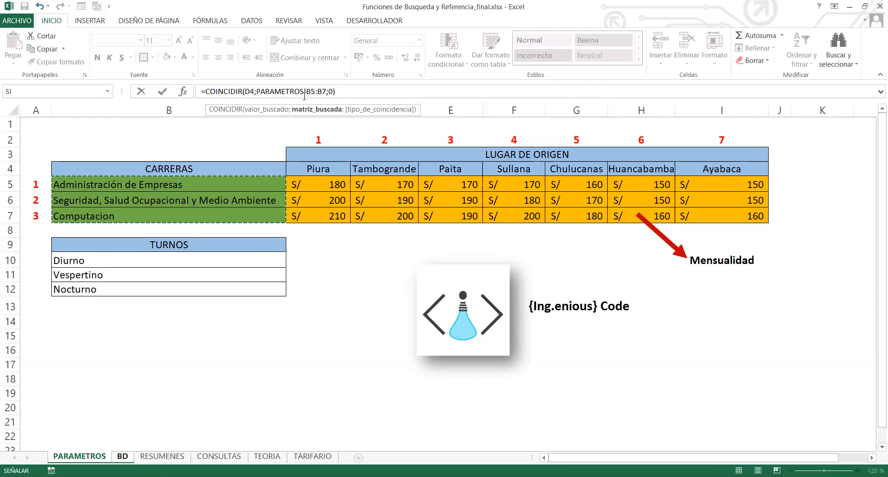
pyautogui.press('Return')
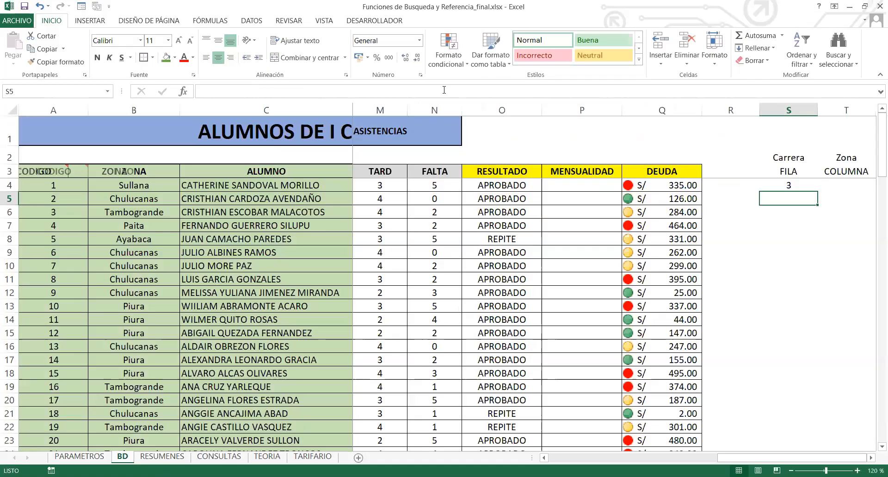
# Change the first student's CARRERA TECNICA in D4 to Administración de Empresas to test the Carrera FILA formula.
pyautogui.click(783, 188)
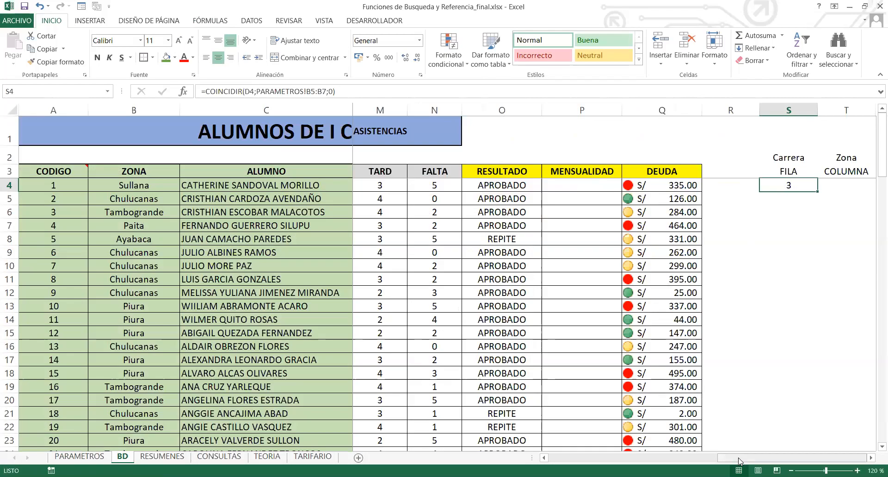
pyautogui.moveTo(739, 460); pyautogui.dragTo(562, 458)
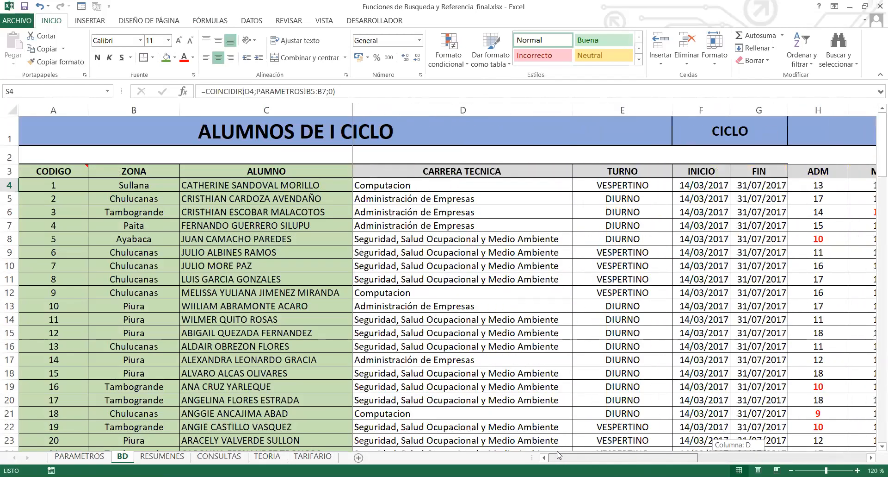
pyautogui.click(426, 189)
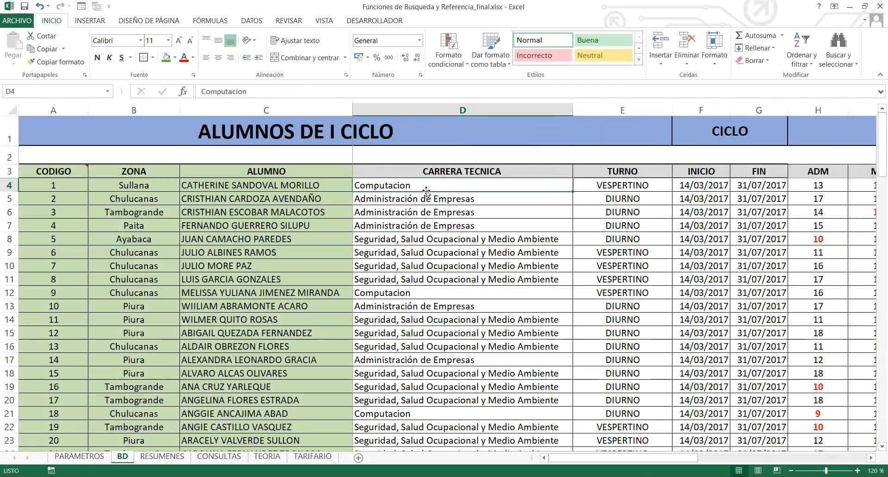
pyautogui.write('Ae')
pyautogui.press('BackSpace')
pyautogui.write('dministr')
pyautogui.press('Return')
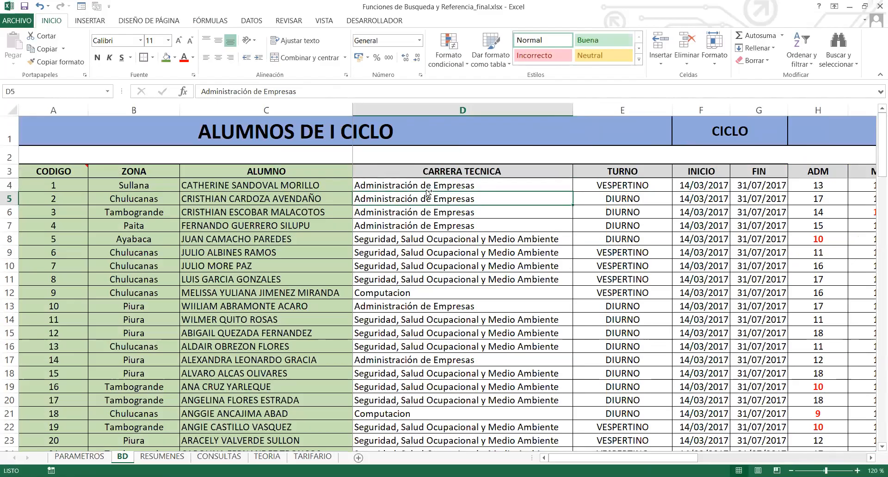
# Undo the test change to the first student's career in D4 and check the Carrera FILA formula in S4.
pyautogui.click(491, 211)
pyautogui.hotkey('ctrl', 'z')
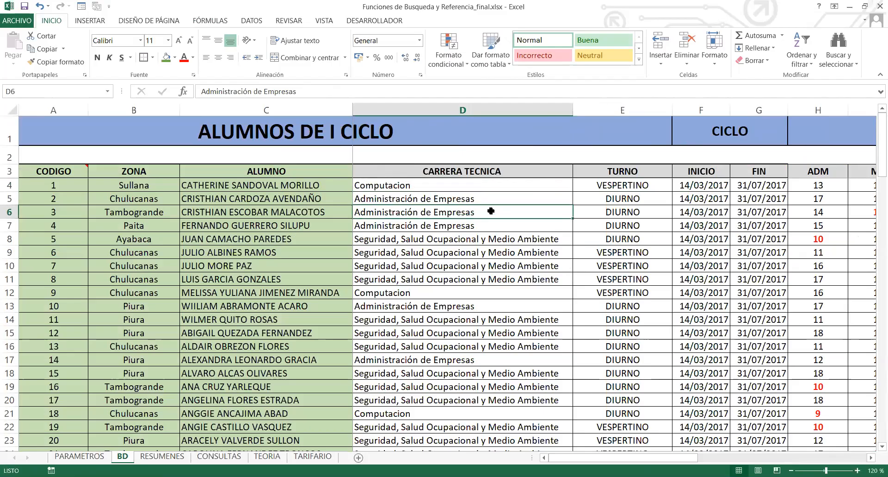
pyautogui.moveTo(662, 458); pyautogui.dragTo(830, 458)
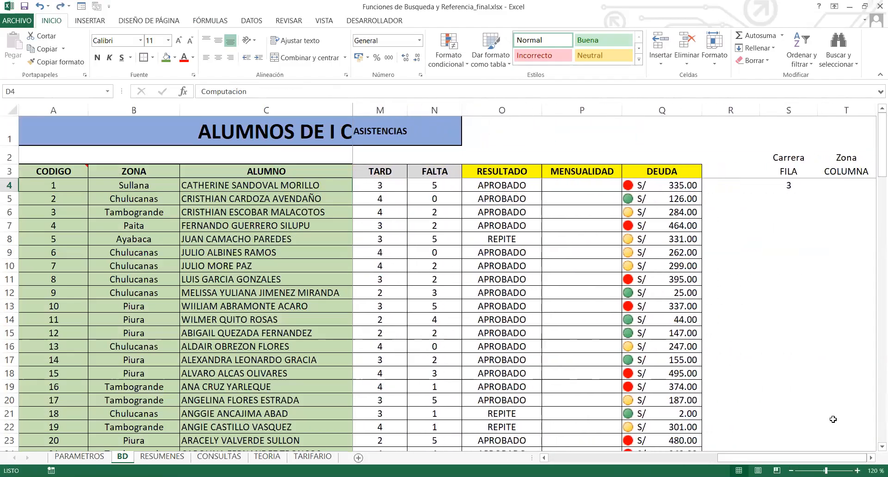
pyautogui.click(788, 185)
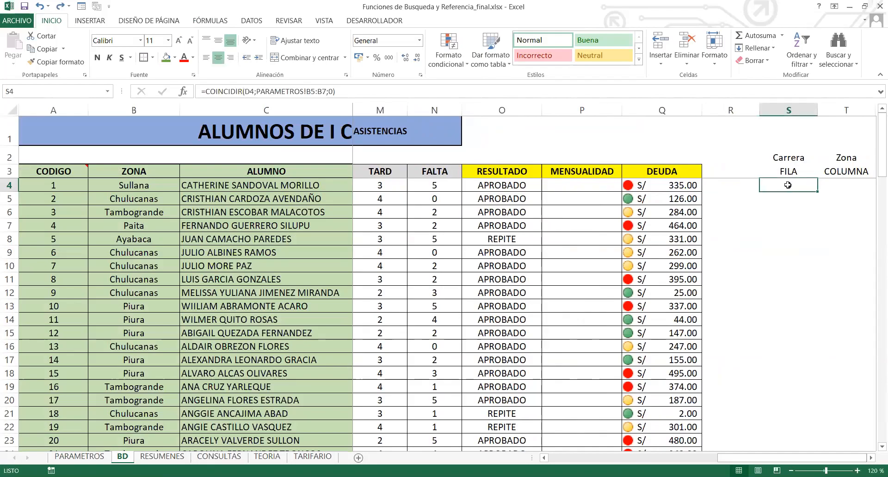
# Examine the lookup value and lookup array of S4's COINCIDIR formula against the first student's career in D4.
pyautogui.doubleClick(788, 185)
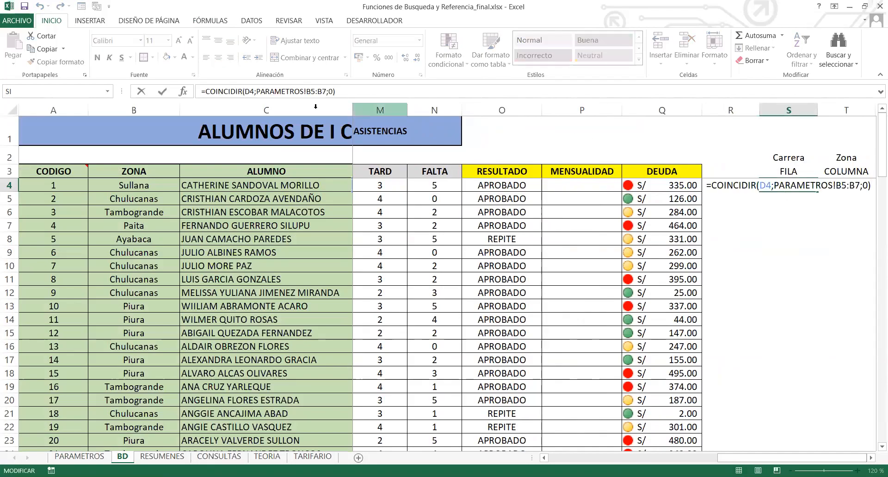
pyautogui.press('Escape')
pyautogui.click(254, 91)
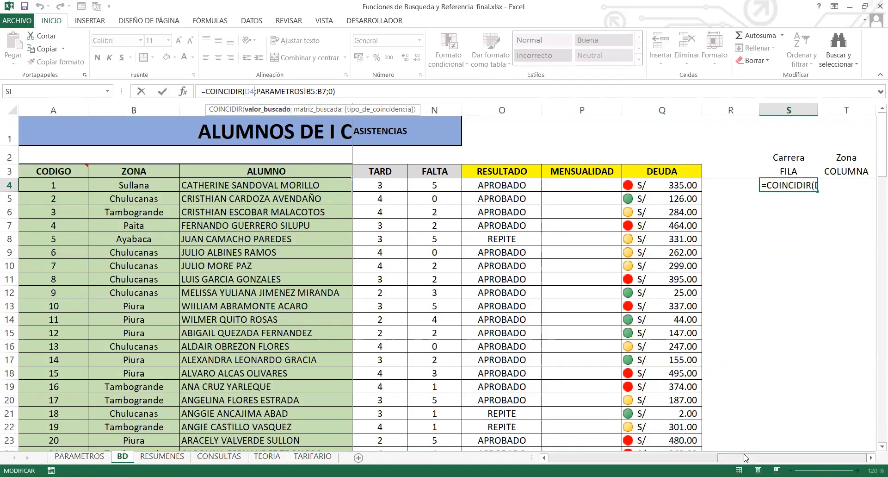
pyautogui.moveTo(751, 460); pyautogui.dragTo(565, 461)
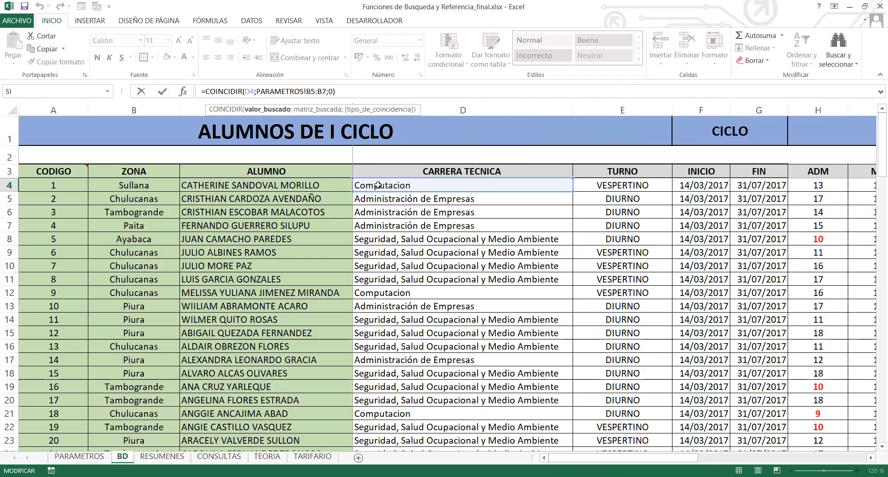
pyautogui.doubleClick(249, 91)
pyautogui.moveTo(256, 91); pyautogui.dragTo(326, 91)
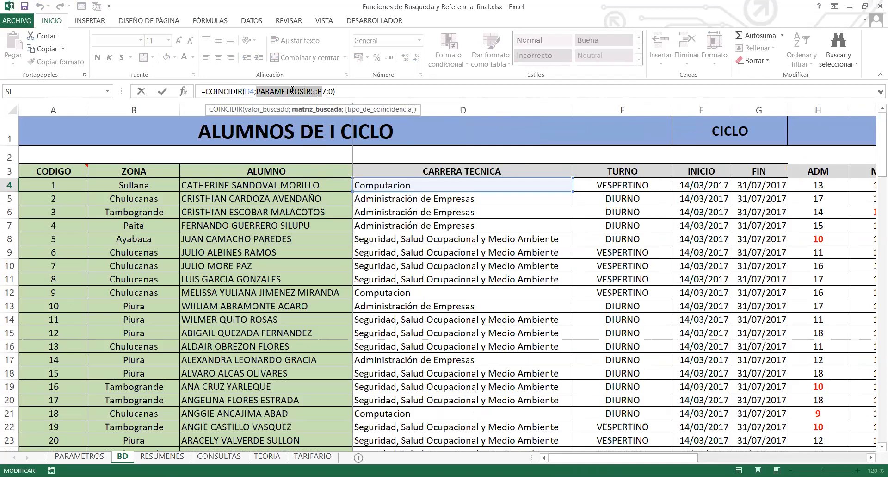
pyautogui.press('Escape')
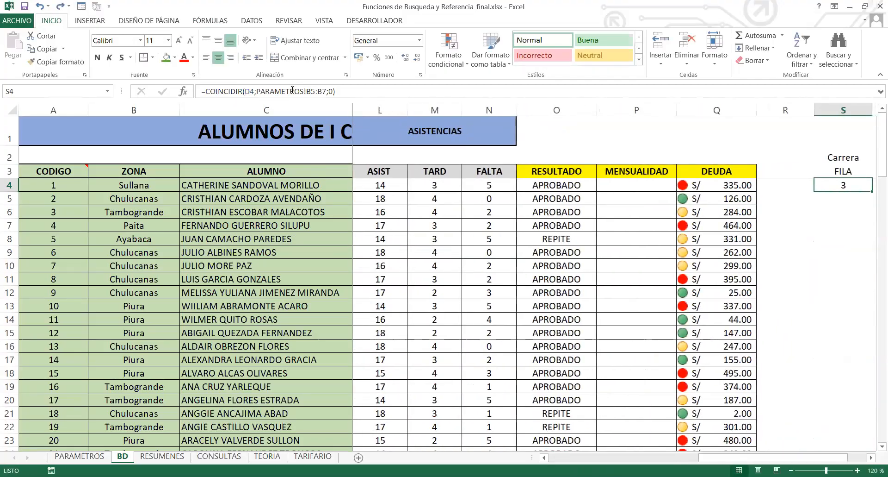
# Review the Destino, Tipo Servicio and Precio Unitario lookup example in D14:F14 on TARIFARIO.
pyautogui.click(313, 457)
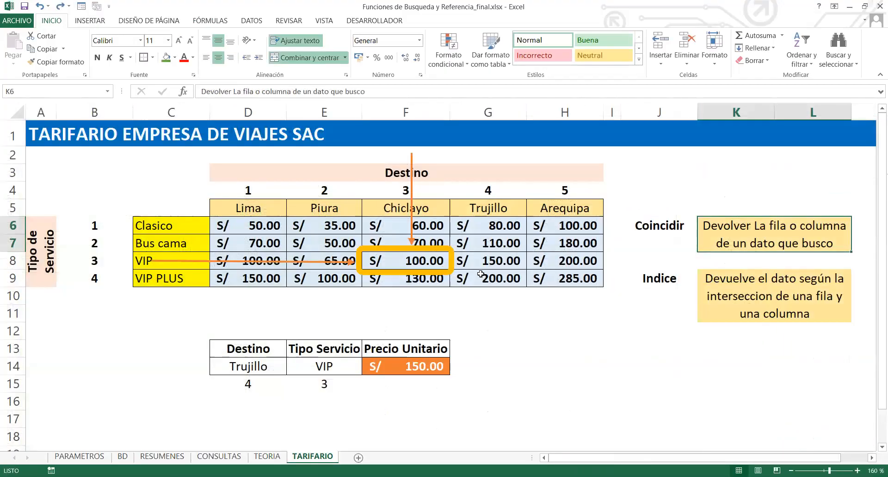
pyautogui.moveTo(250, 365); pyautogui.dragTo(407, 366)
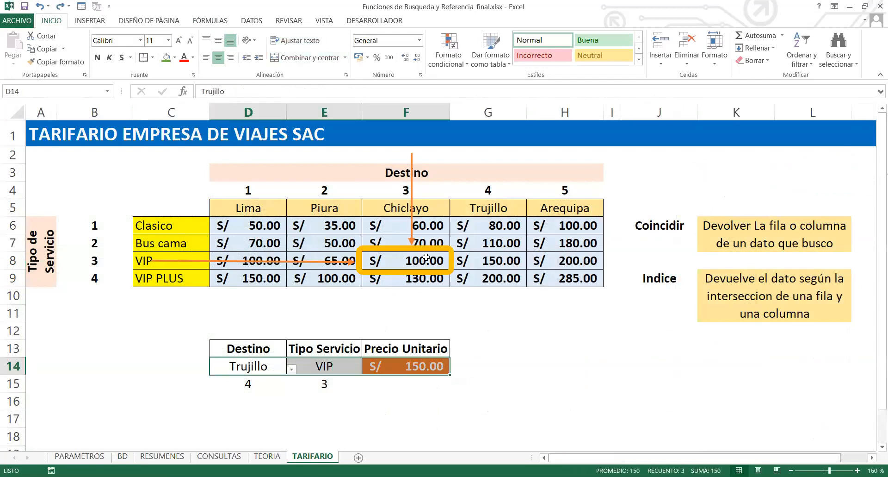
pyautogui.click(384, 367)
pyautogui.click(334, 363)
pyautogui.click(259, 366)
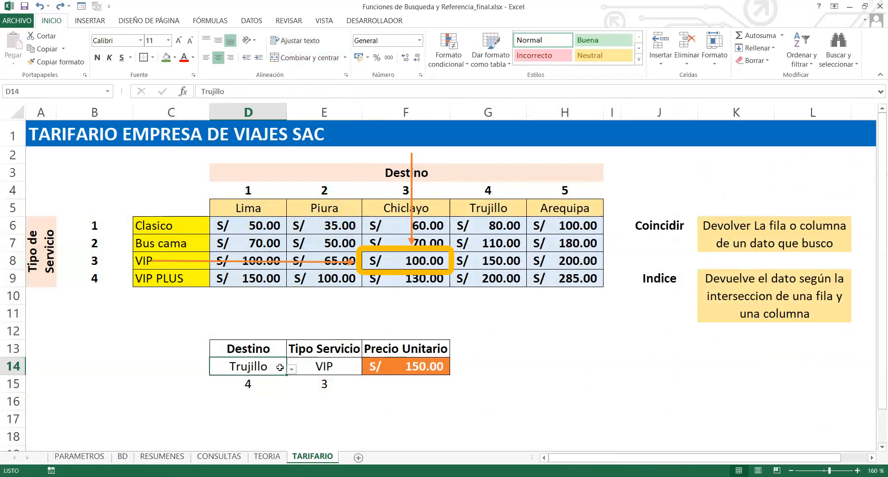
# Check the lookup array of S4's formula on BD against the CARRERAS list in B5:B7 on PARAMETROS.
pyautogui.click(120, 457)
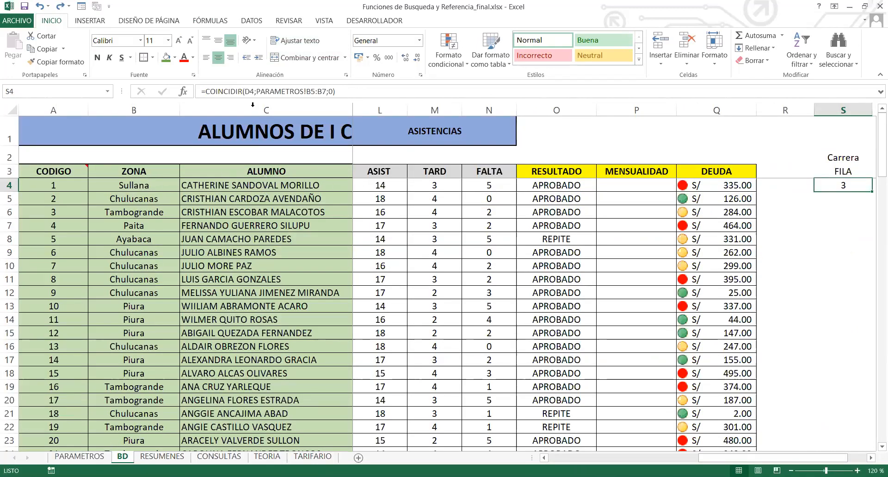
pyautogui.doubleClick(287, 91)
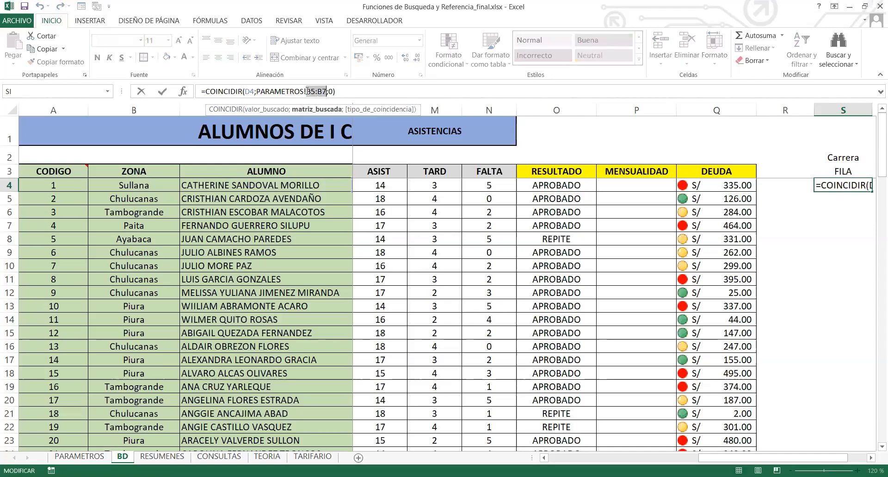
pyautogui.press('Return')
pyautogui.click(103, 459)
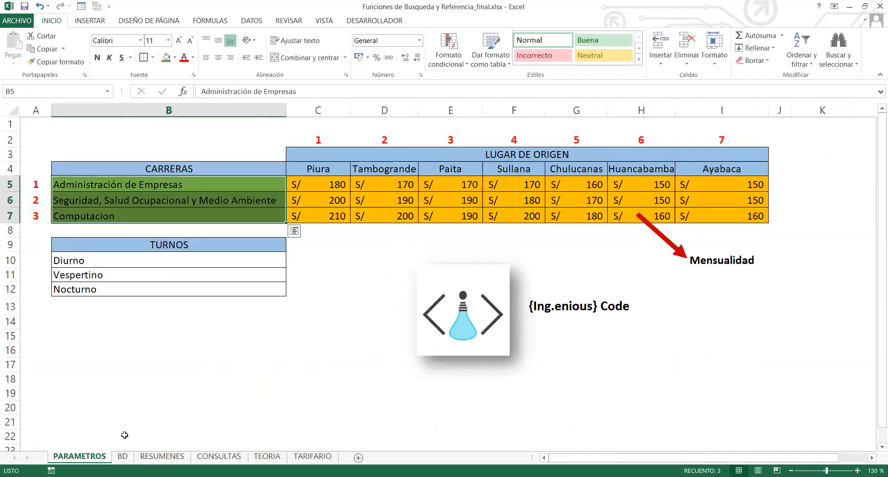
pyautogui.moveTo(168, 182); pyautogui.dragTo(165, 213)
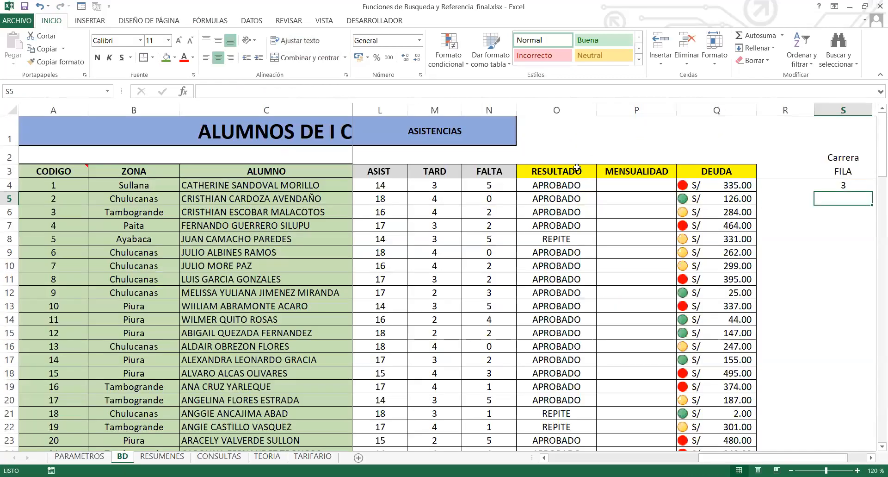
# Re-enter the match type of S4's COINCIDIR formula on BD as 0 - Coincidencia exacta.
pyautogui.click(844, 186)
pyautogui.click(331, 91)
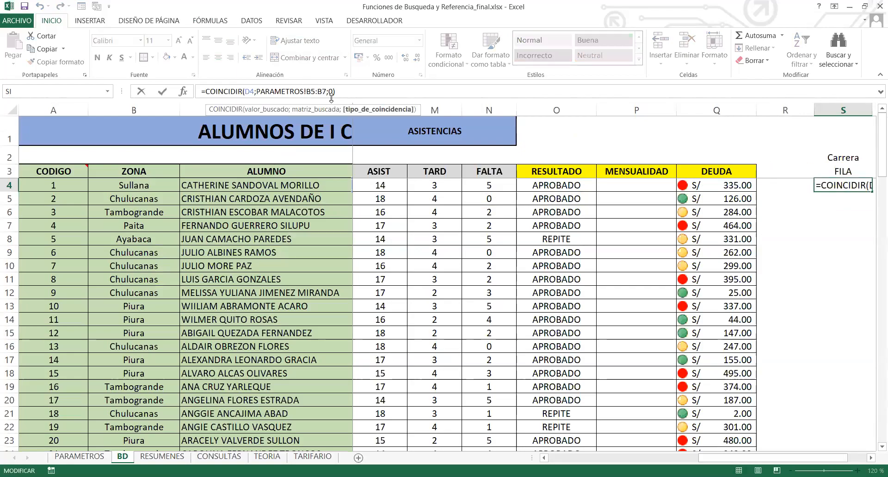
pyautogui.press('BackSpace')
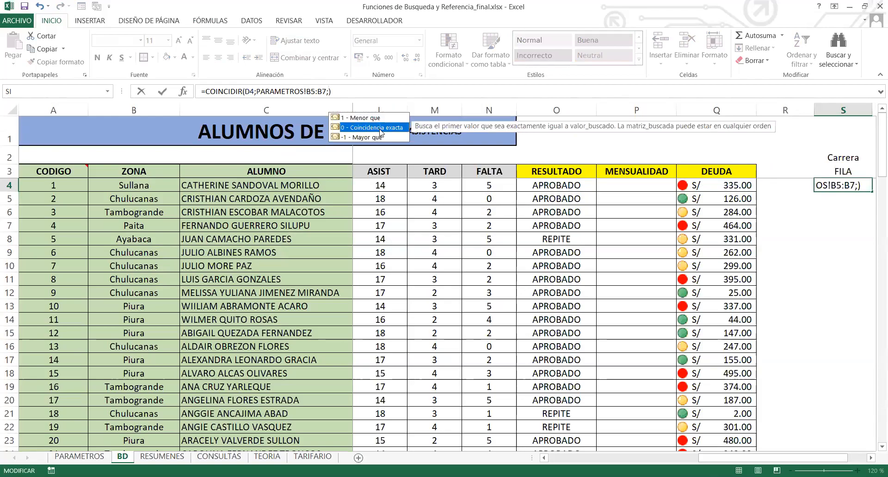
pyautogui.doubleClick(382, 132)
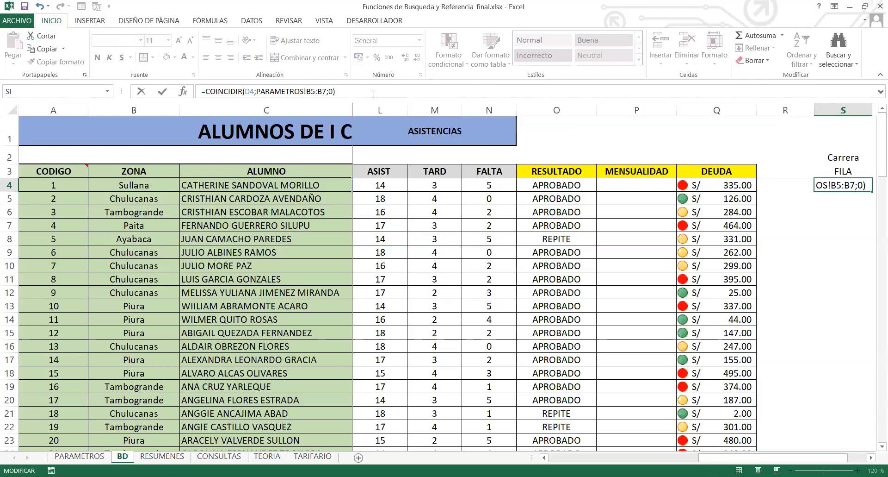
pyautogui.press('Return')
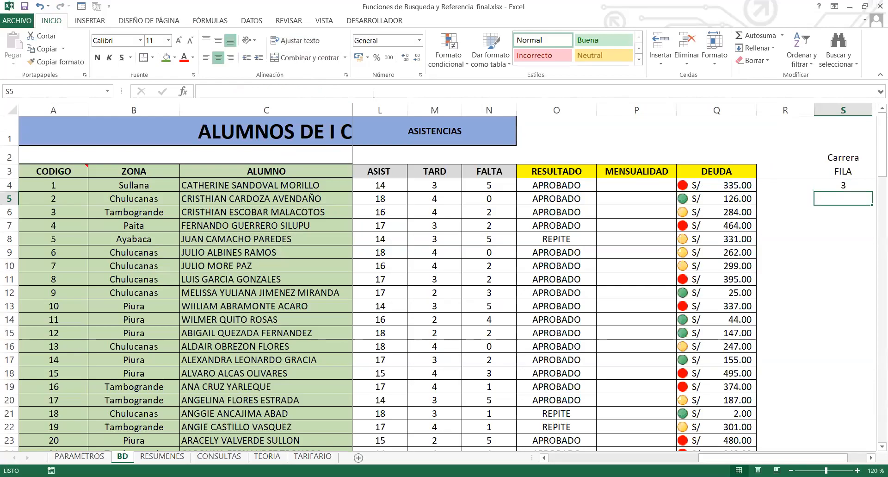
# Compare the first student's career in D4 with the numbered career rows in A5:B7 on PARAMETROS.
pyautogui.click(843, 186)
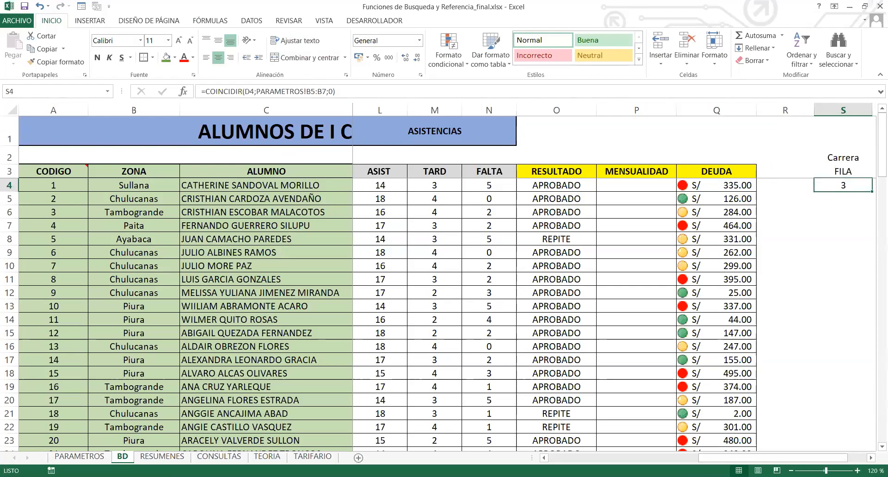
pyautogui.click(556, 458)
pyautogui.click(417, 197)
pyautogui.click(418, 186)
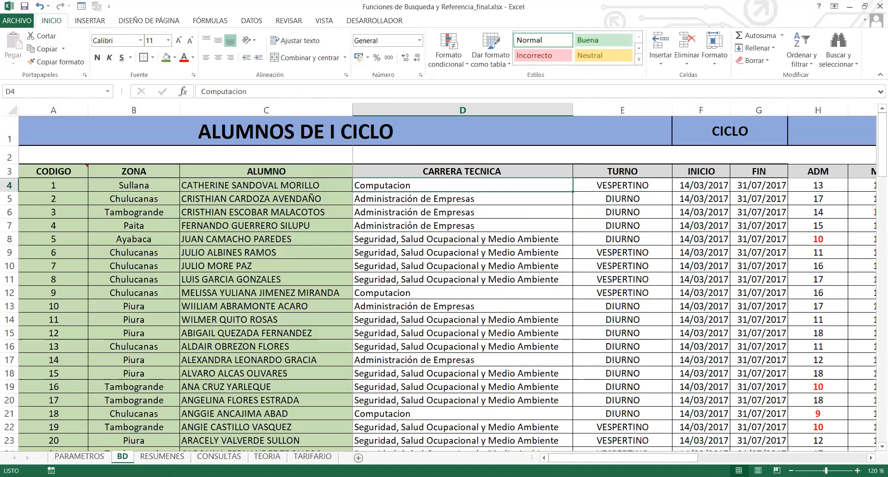
pyautogui.click(79, 457)
pyautogui.moveTo(34, 187); pyautogui.dragTo(37, 215)
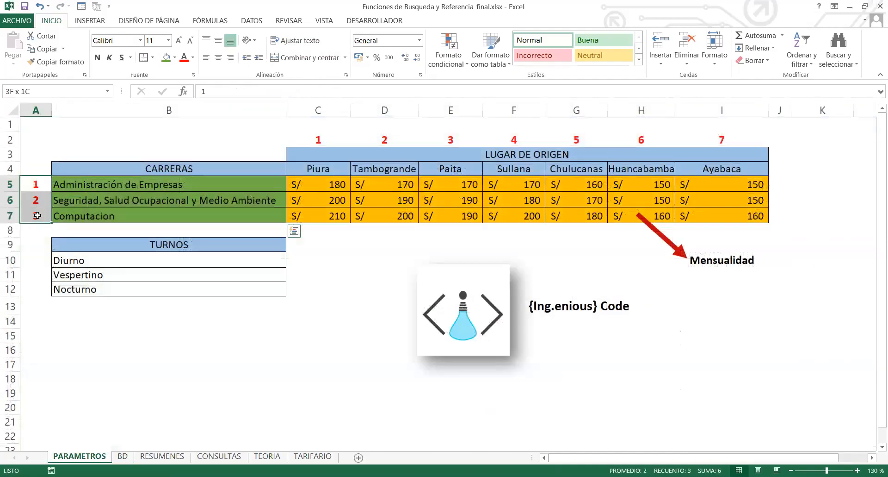
pyautogui.click(95, 203)
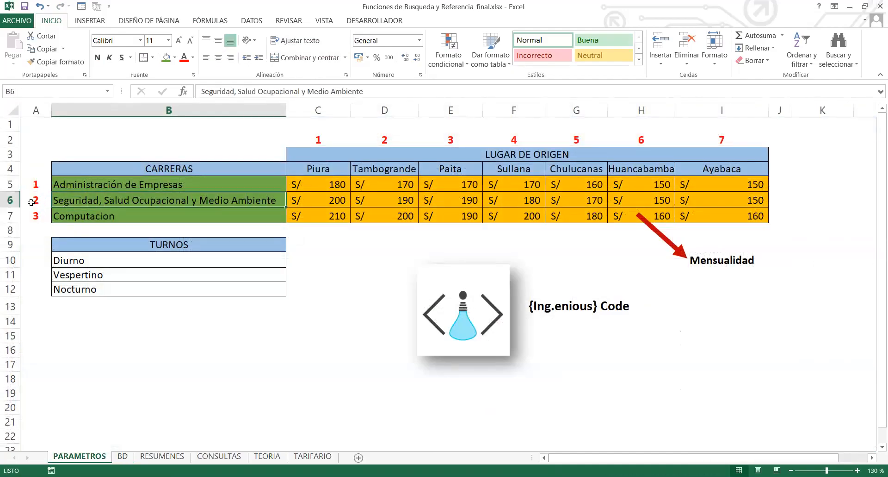
# Set D4 on BD to Seguridad, Salud Ocupacional y Medio Ambiente and check the Carrera FILA formula in S4.
pyautogui.click(123, 455)
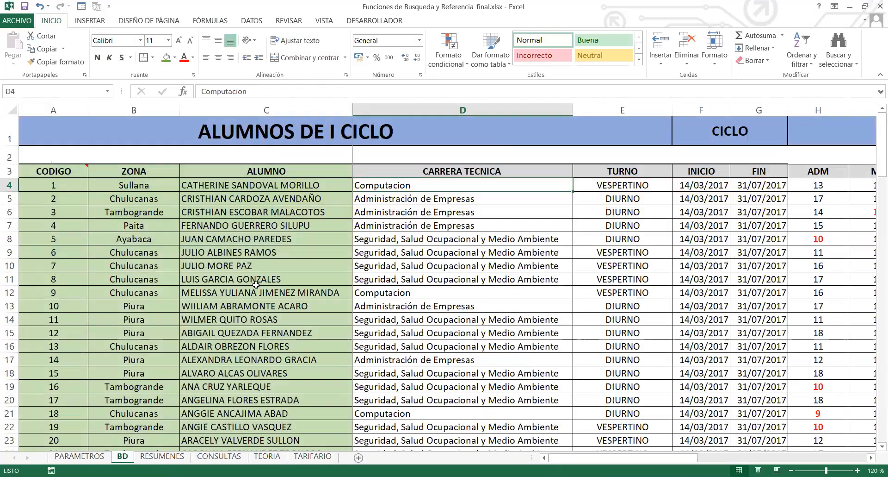
pyautogui.write('Seguridad, Salud Ocupacional y Medio Ambiente')
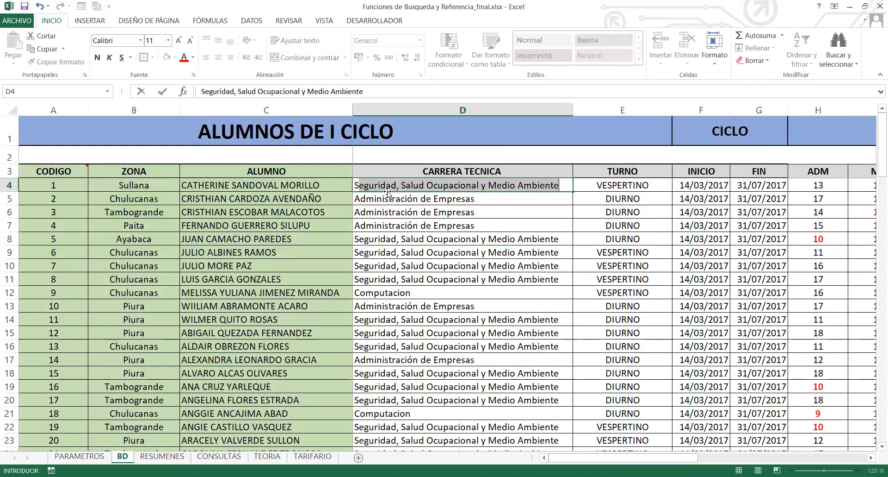
pyautogui.press('Return')
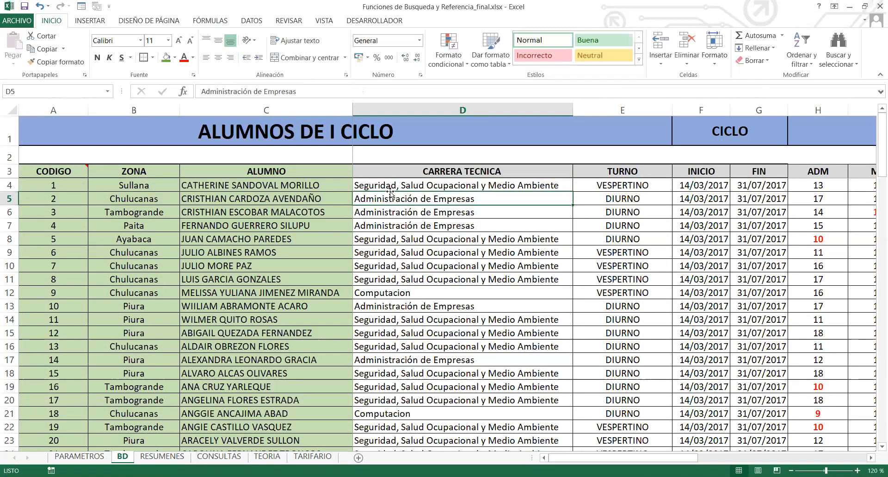
pyautogui.moveTo(666, 458); pyautogui.dragTo(802, 457)
pyautogui.click(791, 184)
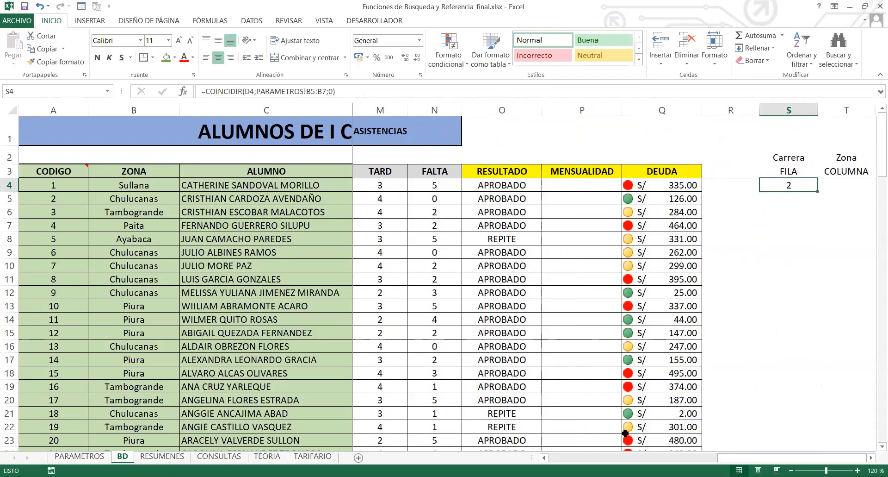
# Change the first student's CARRERA TECNICA in D4 to Administración de Empresas.
pyautogui.moveTo(741, 462); pyautogui.dragTo(573, 462)
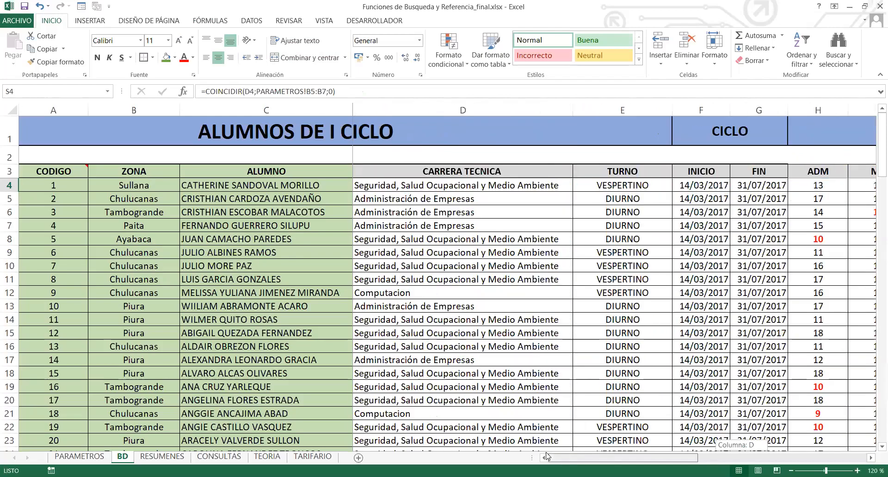
pyautogui.click(380, 185)
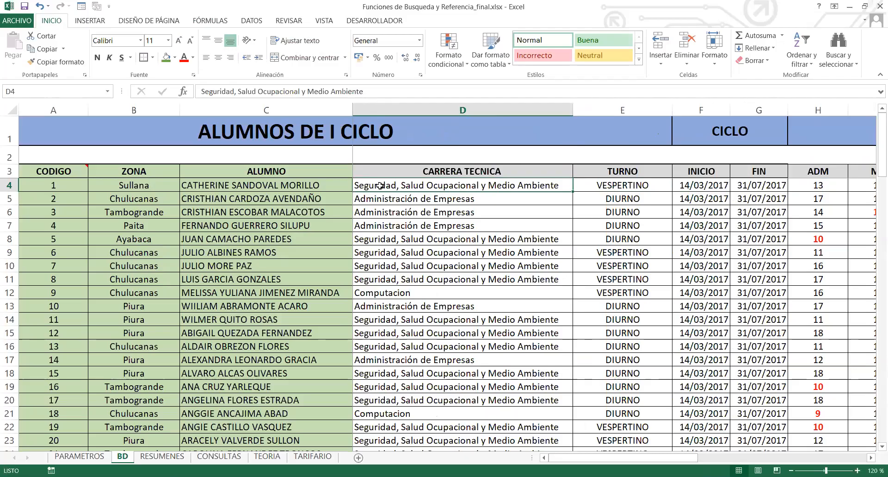
pyautogui.click(290, 186)
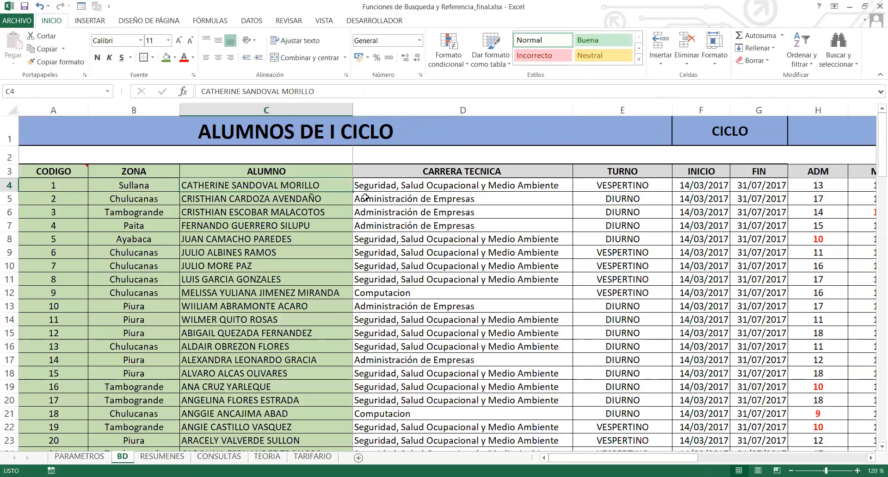
pyautogui.click(411, 188)
pyautogui.write('A')
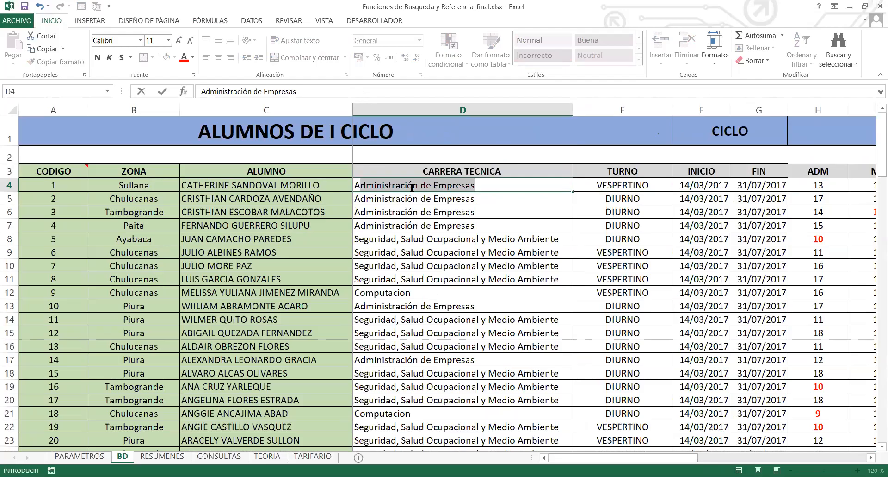
pyautogui.press('BackSpace')
pyautogui.press('BackSpace')
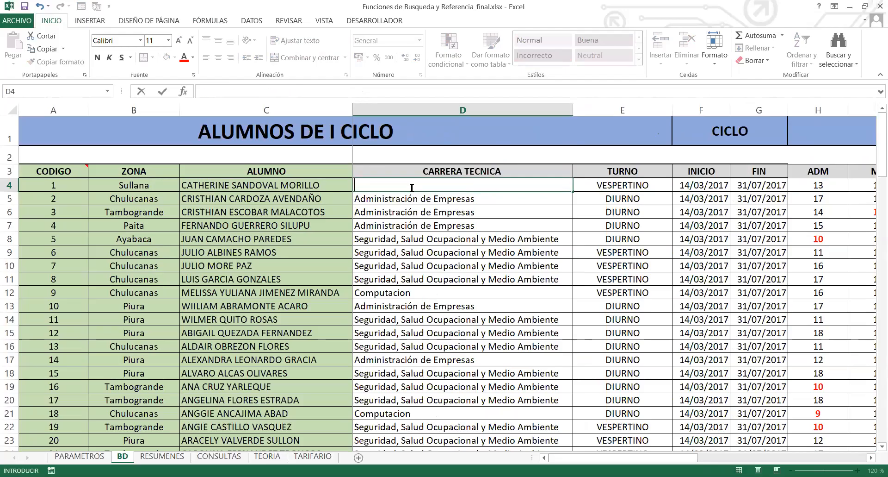
pyautogui.write('adm')
pyautogui.press('Return')
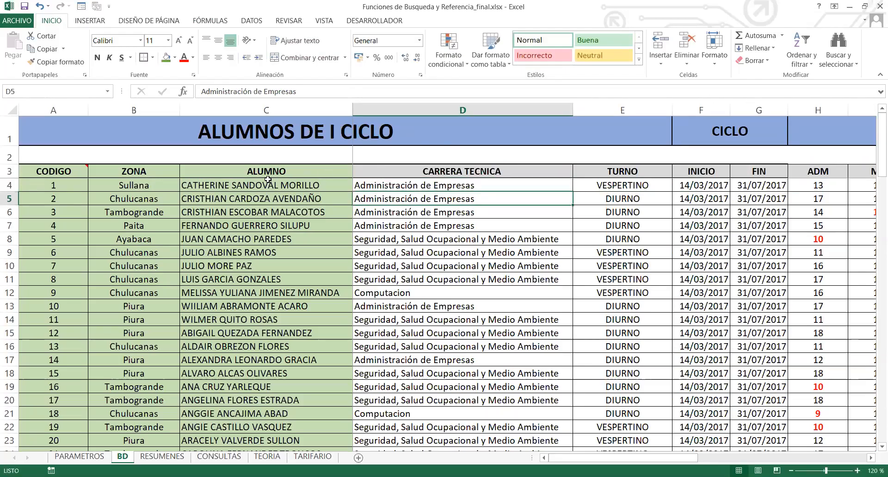
# Change the first student's ZONA in B4 on BD to Piura.
pyautogui.click(151, 184)
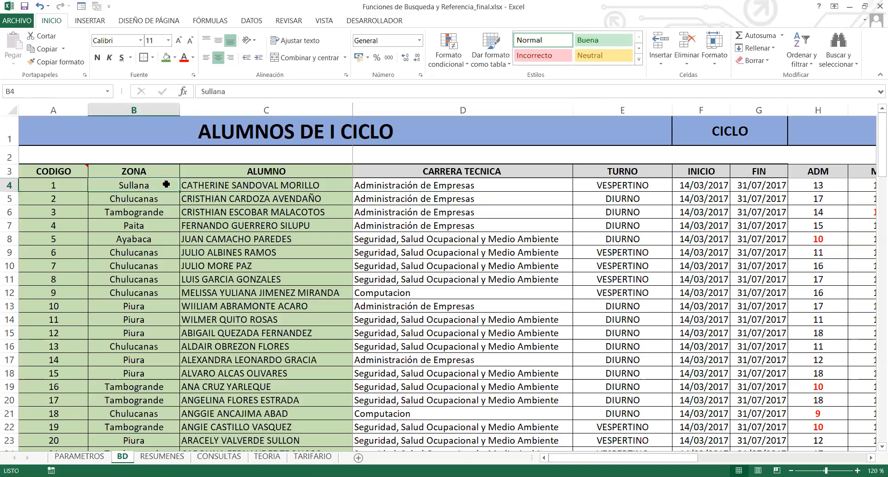
pyautogui.write('Piura')
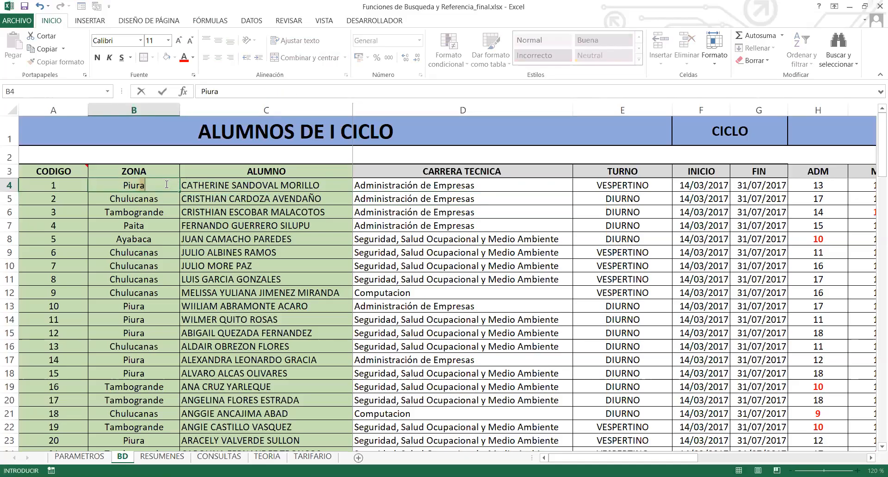
pyautogui.press('Return')
pyautogui.scroll(-1, 167, 183)
pyautogui.click(166, 183)
pyautogui.scroll(1, 166, 184)
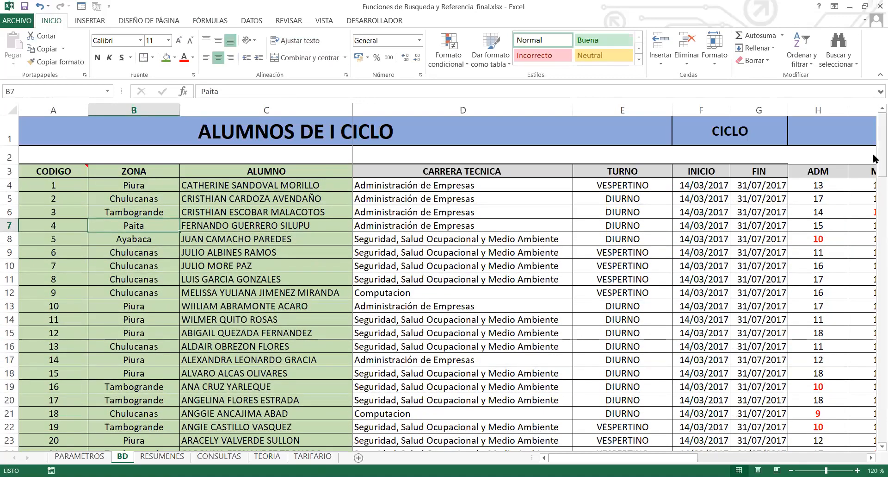
# Review the first student's career in D4, the Carrera FILA formula in S4, and the Zona COLUMNA and MENSUALIDAD cells in T4 and P4.
pyautogui.click(415, 188)
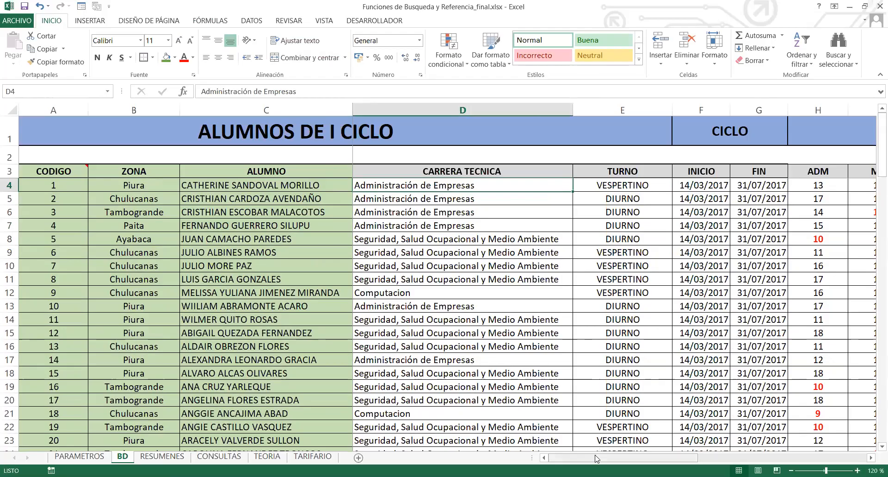
pyautogui.moveTo(596, 458); pyautogui.dragTo(766, 458)
pyautogui.scroll(-5, 874, 227)
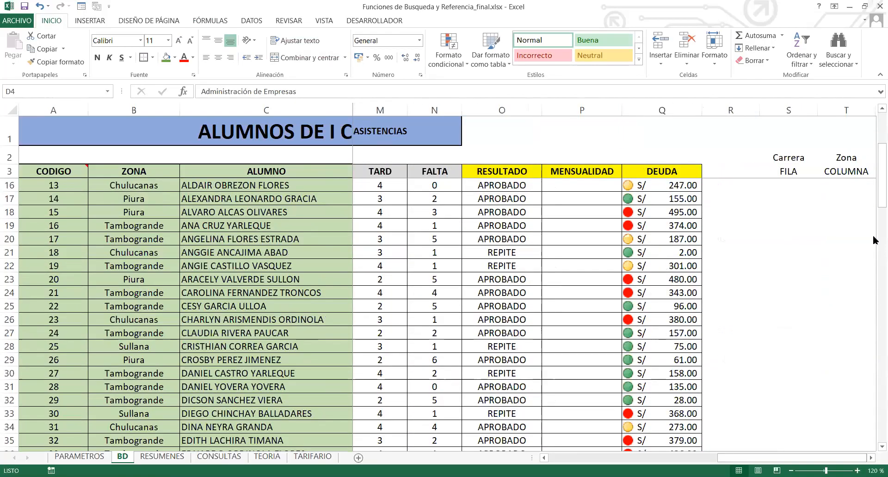
pyautogui.scroll(5, 875, 119)
pyautogui.click(800, 186)
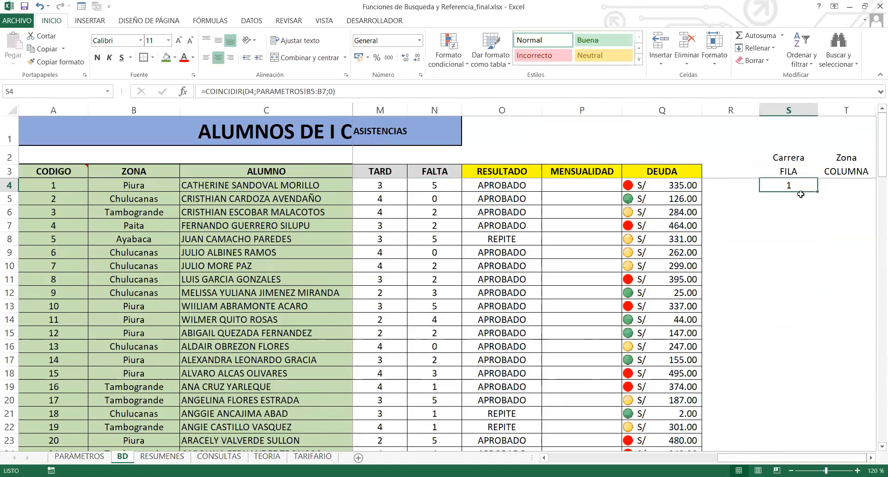
pyautogui.click(792, 172)
pyautogui.click(843, 172)
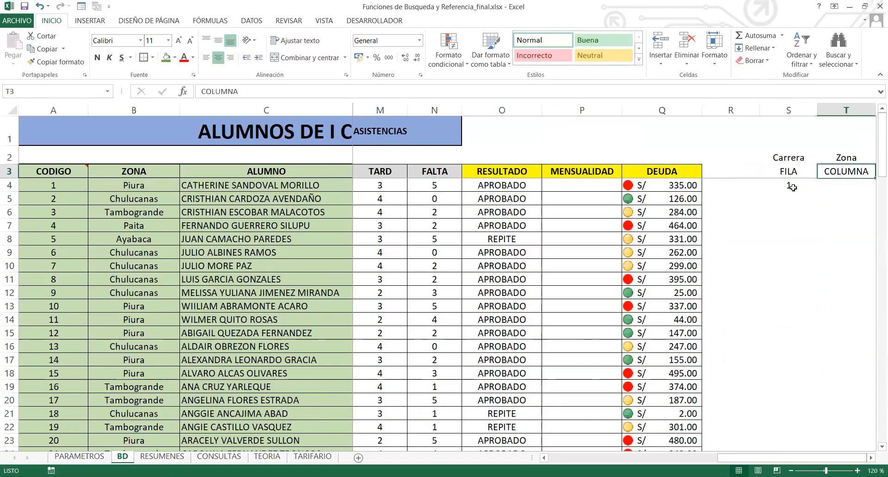
pyautogui.click(787, 186)
pyautogui.moveTo(798, 187); pyautogui.dragTo(837, 186)
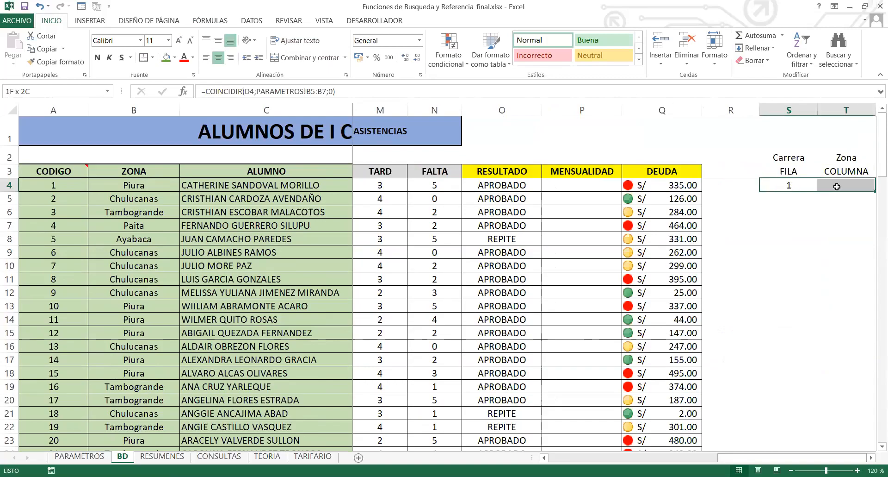
pyautogui.click(595, 187)
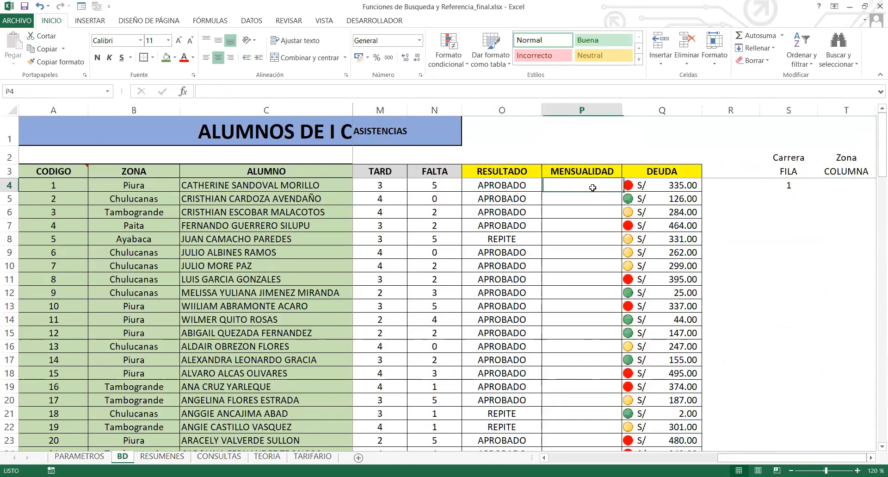
# Try 5 as the first student's Zona COLUMNA in T4 and locate the matching Administración de Empresas price on PARAMETROS.
pyautogui.click(788, 184)
pyautogui.click(827, 183)
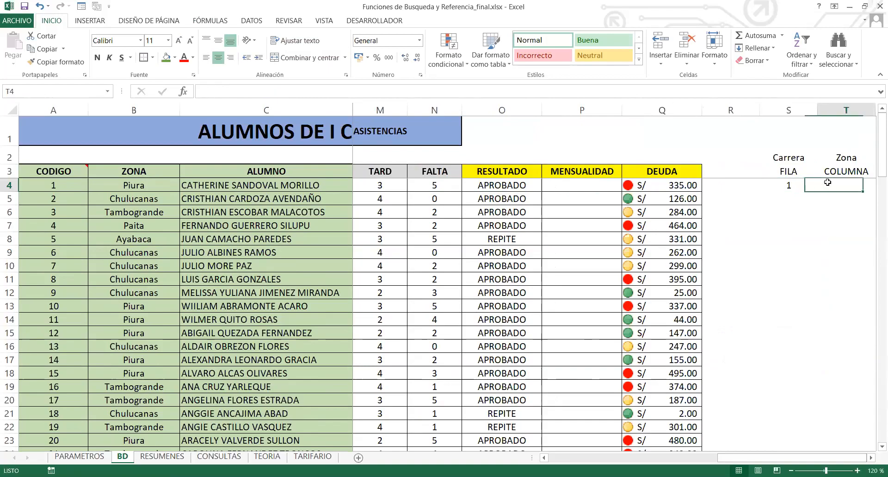
pyautogui.write('5')
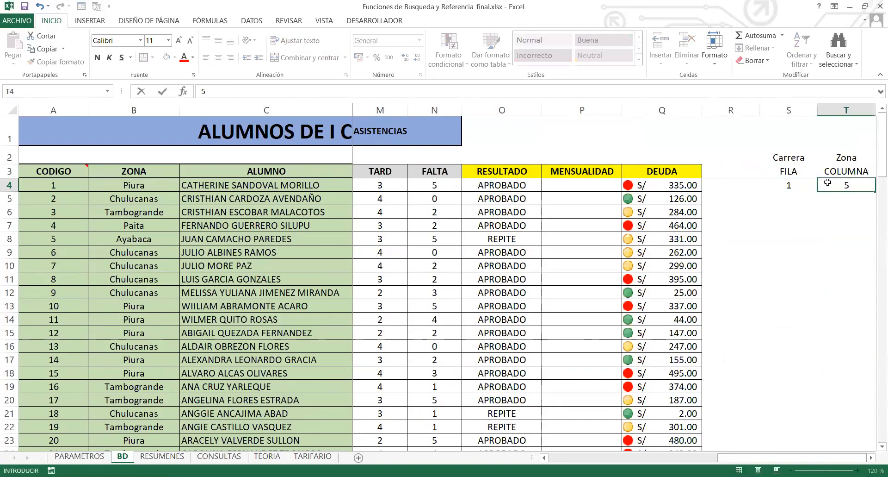
pyautogui.press('Return')
pyautogui.click(79, 456)
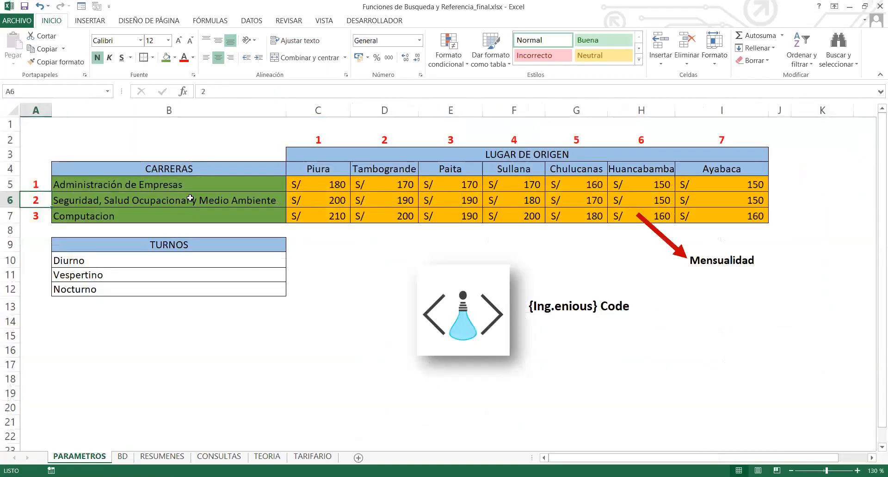
pyautogui.click(93, 184)
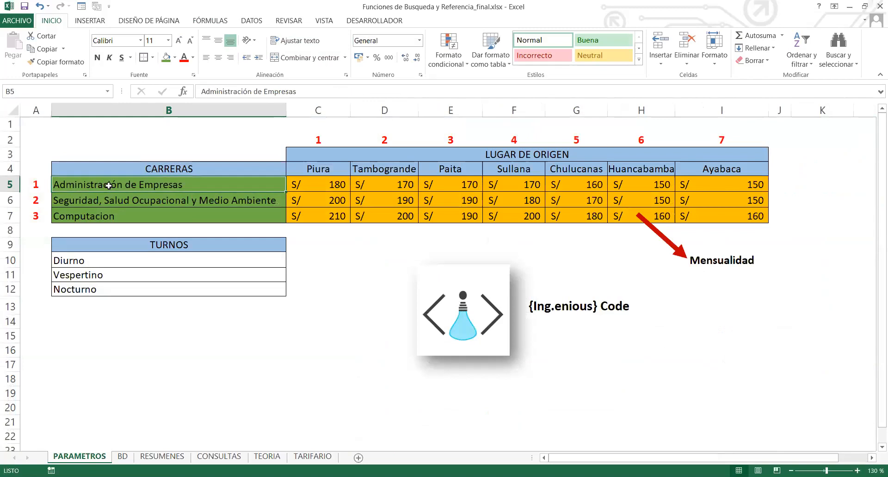
pyautogui.click(592, 184)
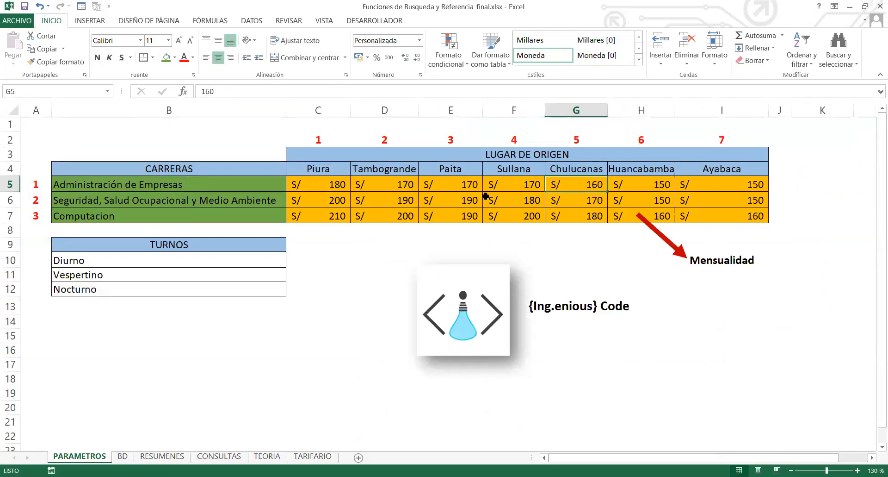
# Clear the trial zone column number from T4 on BD and review the Carrera FILA formula in S4.
pyautogui.click(123, 456)
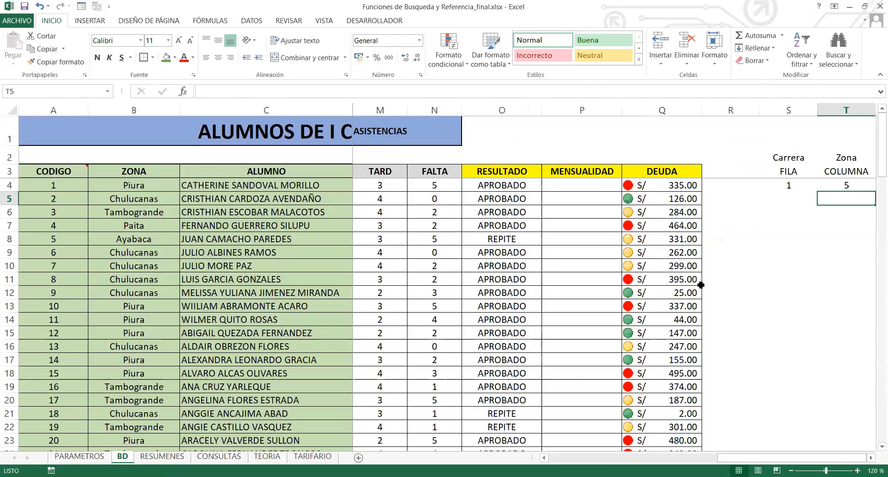
pyautogui.click(799, 186)
pyautogui.click(838, 188)
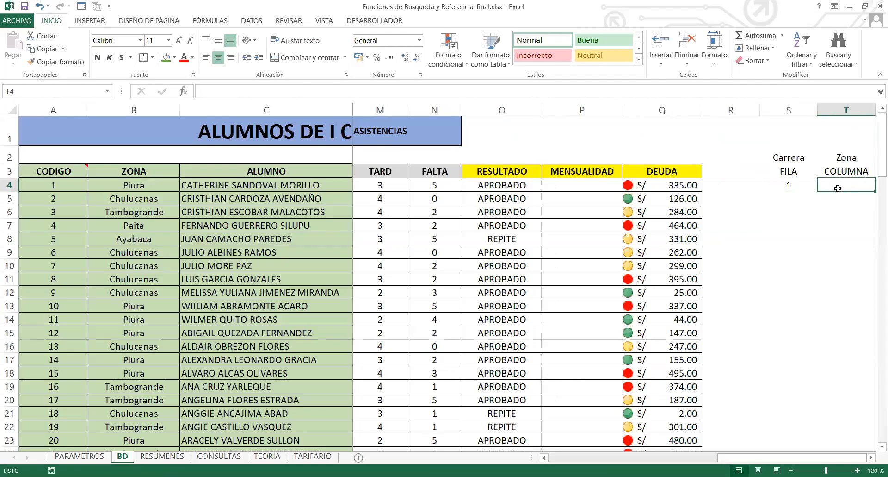
pyautogui.press('Left')
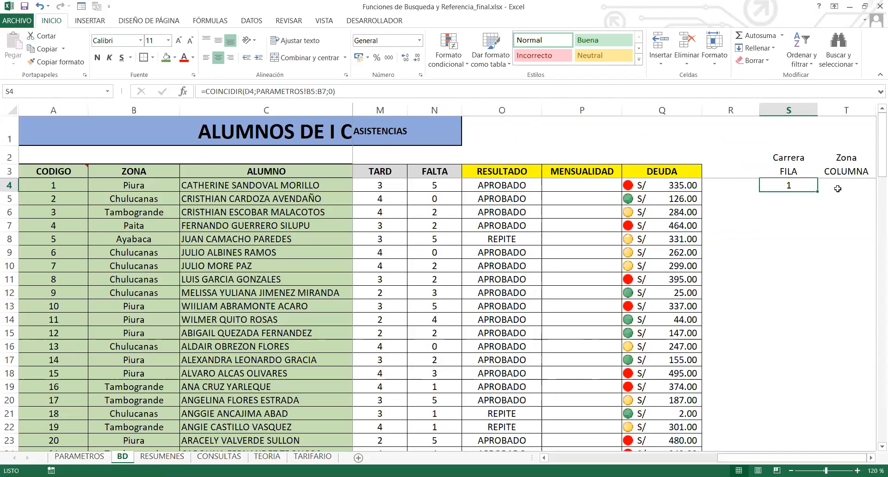
pyautogui.click(792, 195)
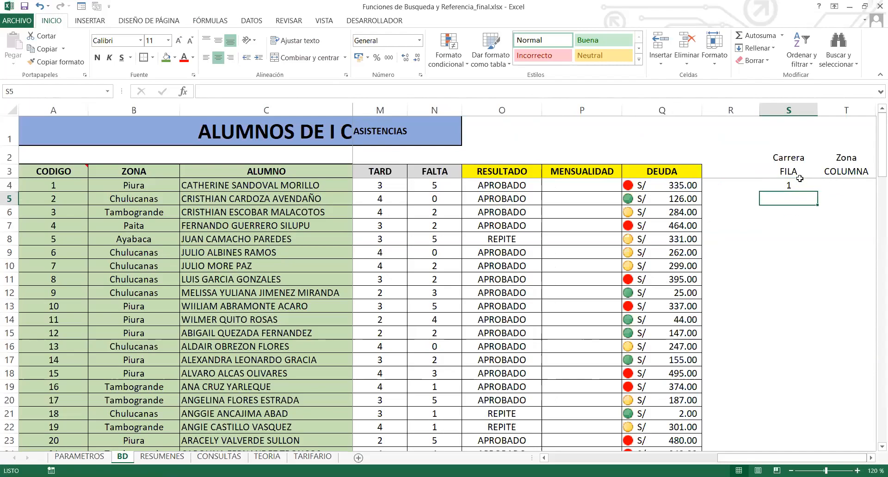
pyautogui.click(801, 180)
pyautogui.click(786, 198)
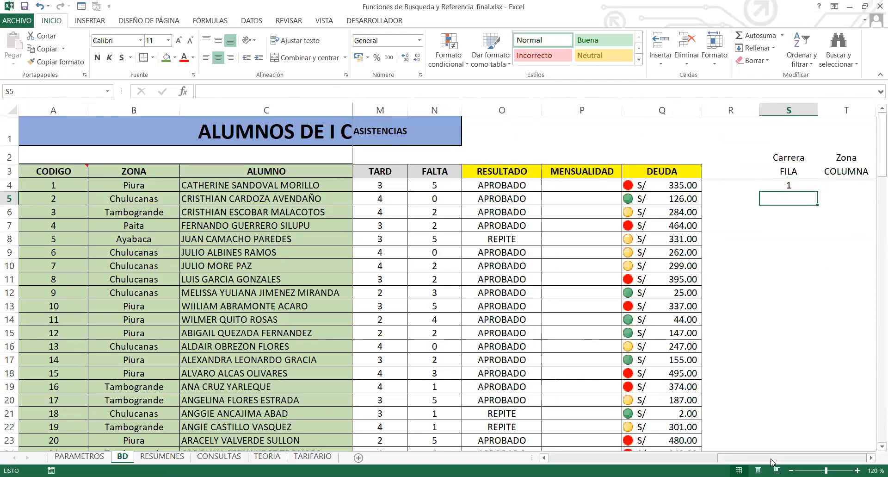
# Change the first student's CARRERA TECNICA in D4 to Computacion and check the Carrera FILA result in S4.
pyautogui.moveTo(771, 461); pyautogui.dragTo(601, 462)
pyautogui.click(423, 199)
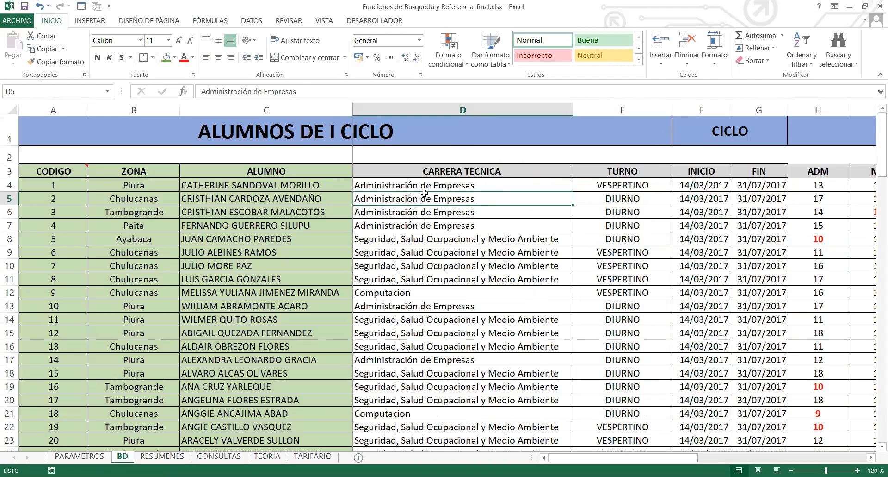
pyautogui.click(492, 187)
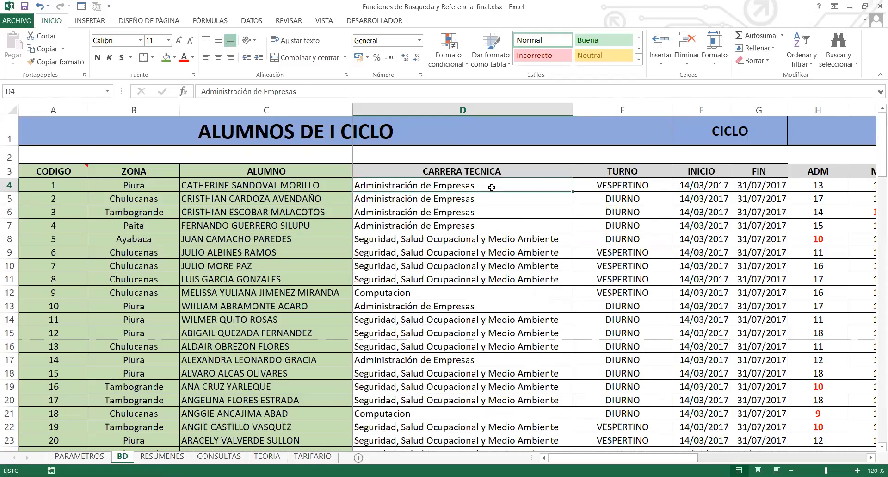
pyautogui.write('computacion')
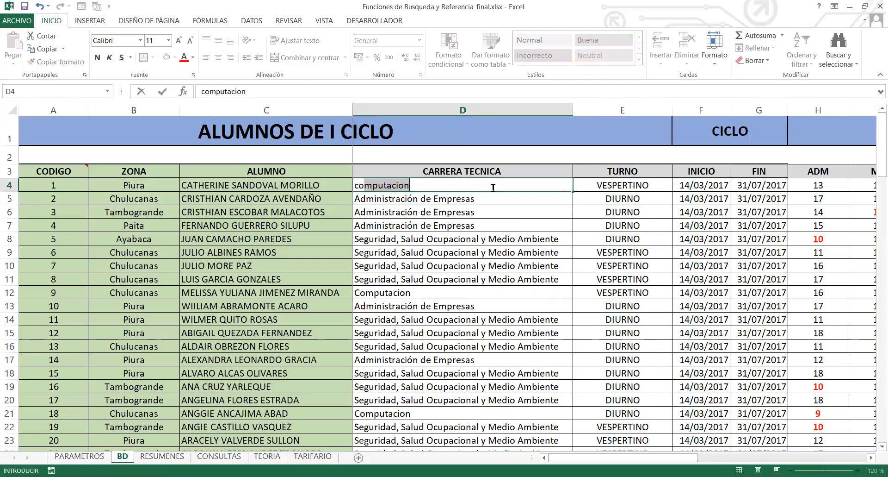
pyautogui.press('Return')
pyautogui.click(429, 185)
pyautogui.click(426, 198)
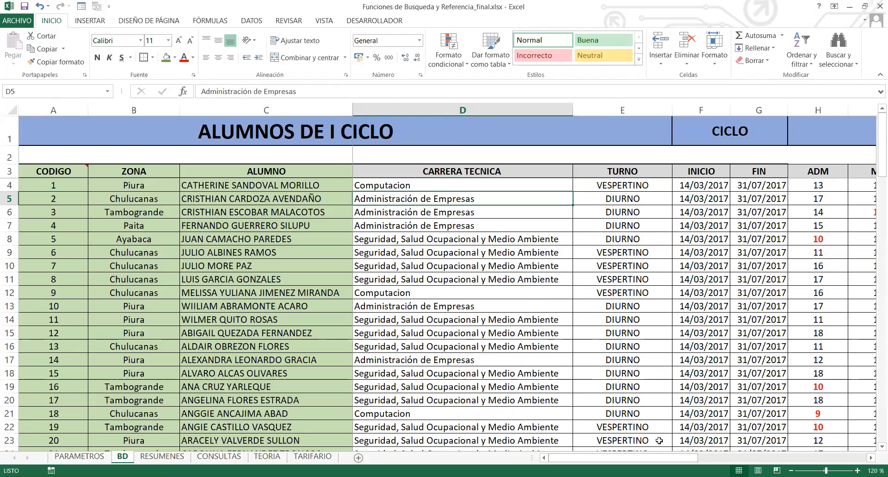
pyautogui.moveTo(604, 458); pyautogui.dragTo(773, 458)
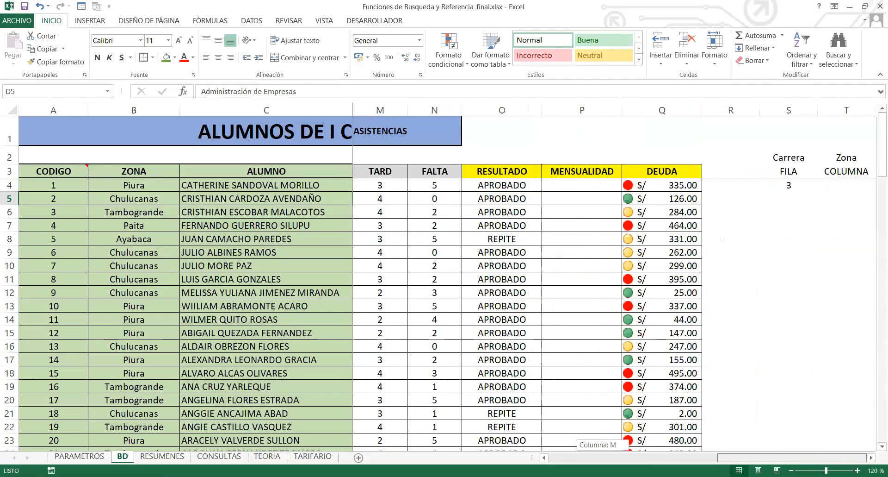
# Start a COINCIDIR formula in S5 with the second student's career in D5 as the lookup value.
pyautogui.click(784, 199)
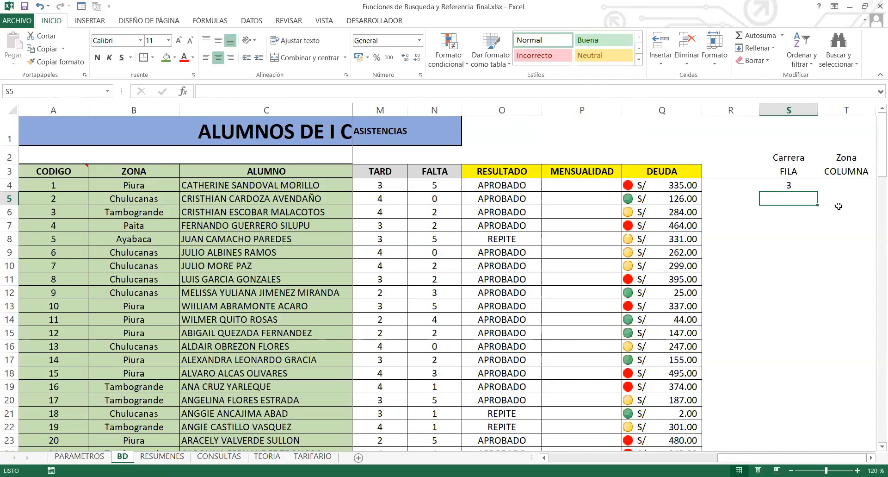
pyautogui.write('=')
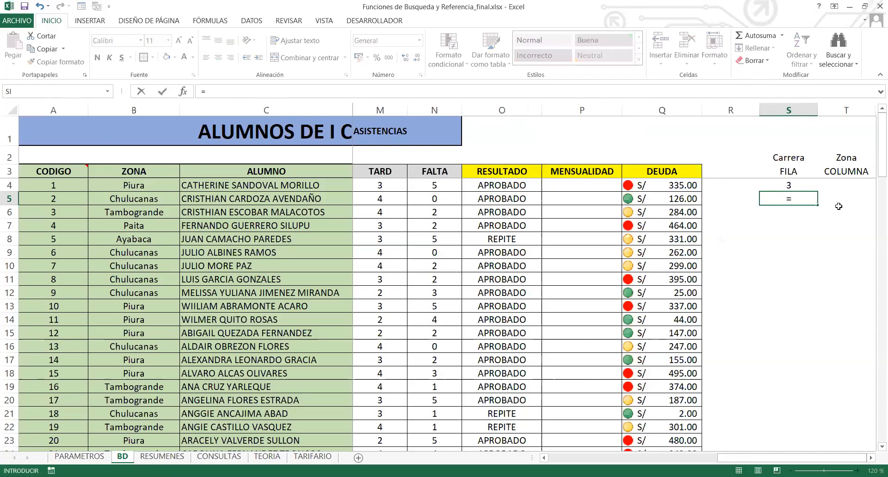
pyautogui.write('COINCIDIR(')
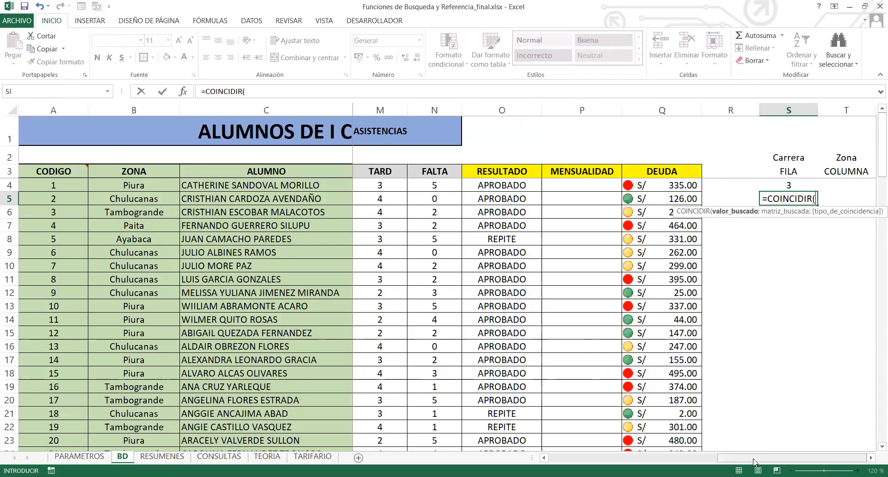
pyautogui.click(665, 457)
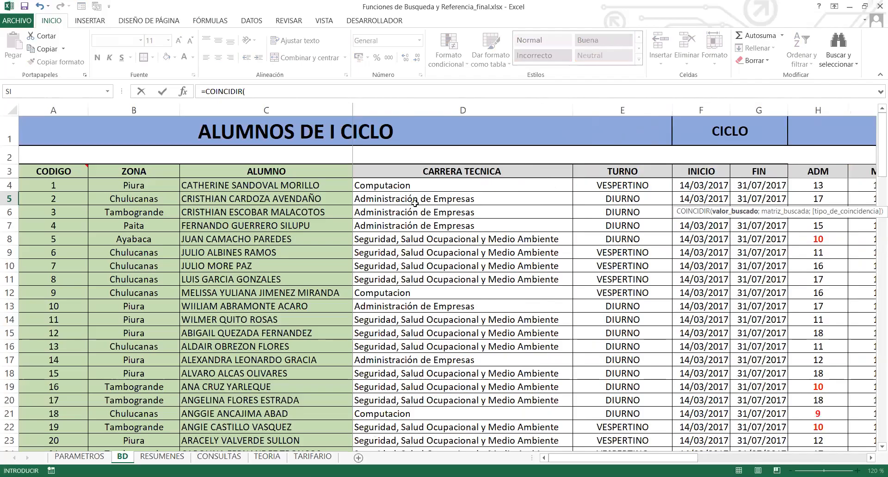
pyautogui.click(296, 93)
pyautogui.click(390, 200)
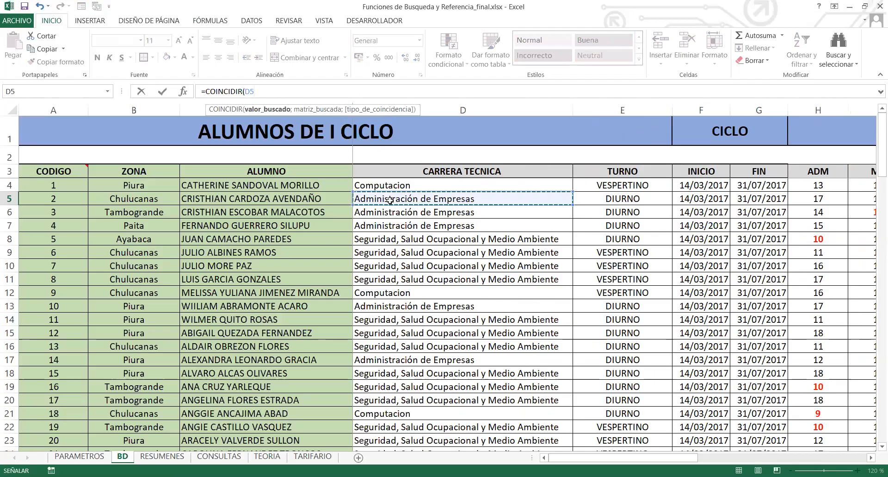
pyautogui.write(';')
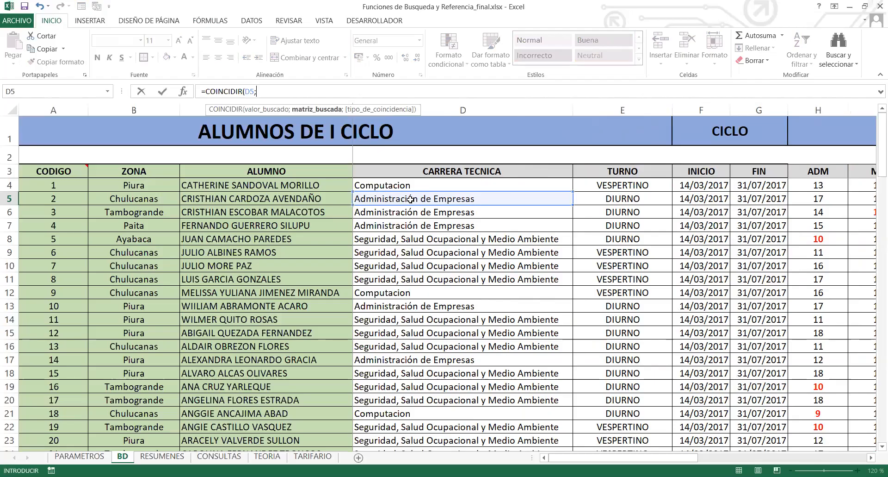
# Complete the COINCIDIR formula in S5 with PARAMETROS!B5:B7 as the lookup range and 0 for an exact match.
pyautogui.click(283, 91)
pyautogui.click(87, 456)
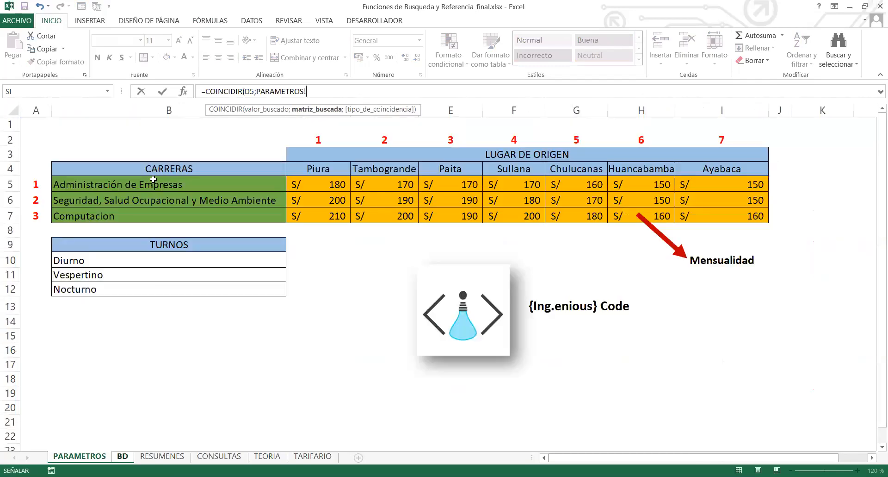
pyautogui.click(152, 190)
pyautogui.moveTo(152, 191); pyautogui.dragTo(151, 216)
pyautogui.click(343, 90)
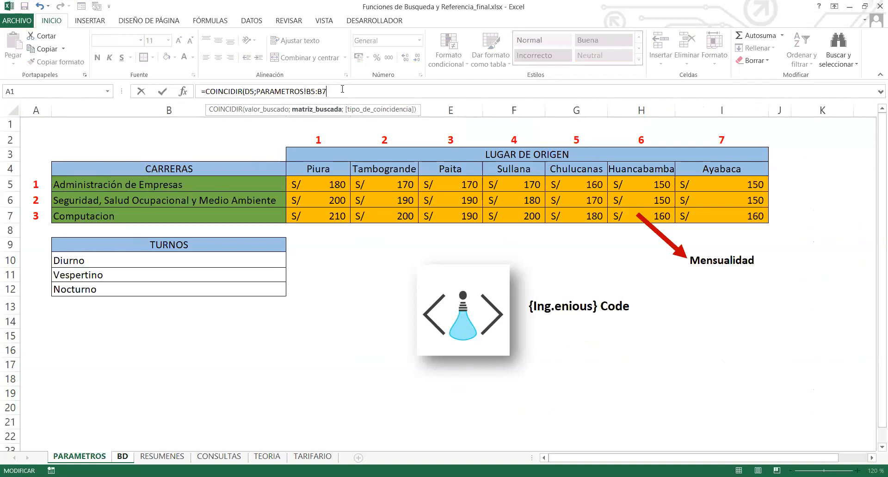
pyautogui.write(';')
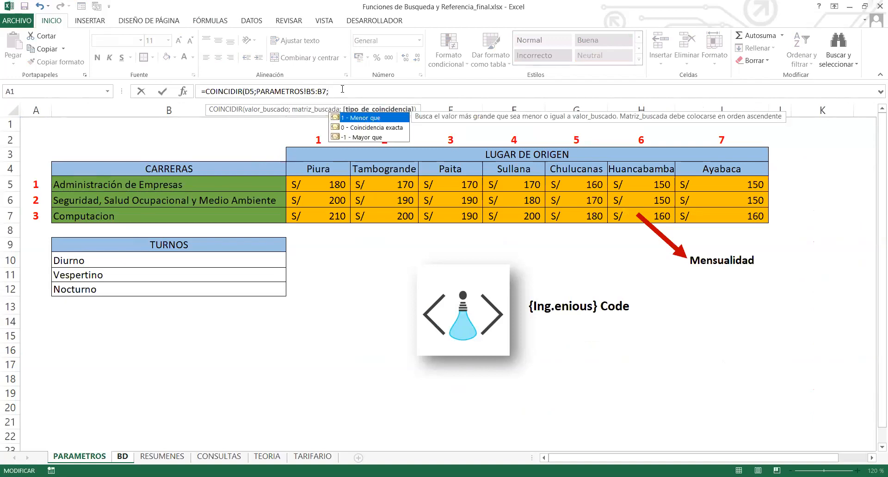
pyautogui.write('0')
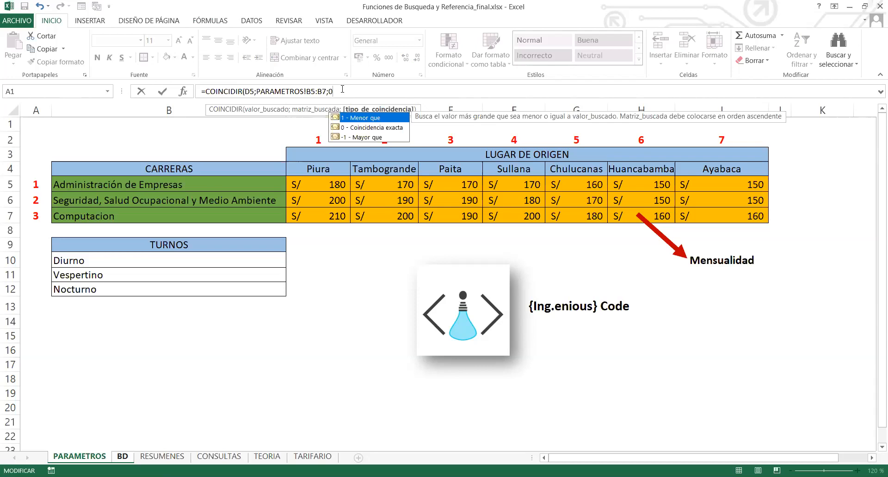
pyautogui.write(')')
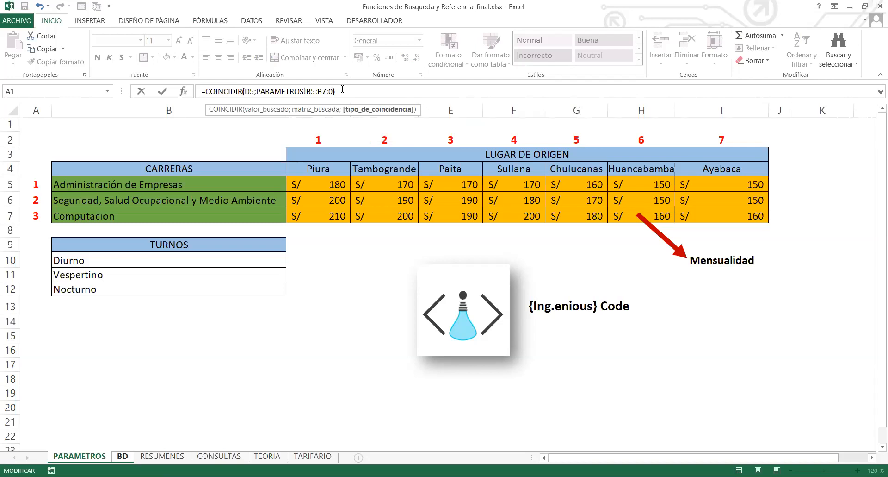
pyautogui.press('Return')
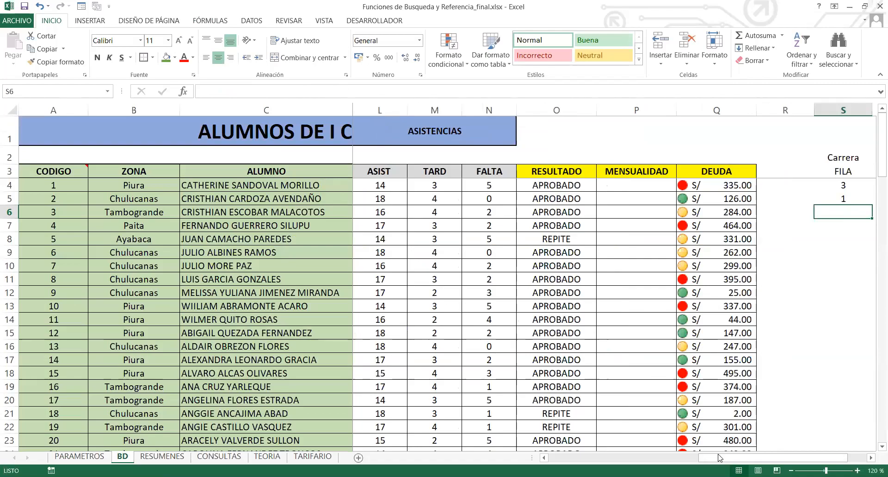
# Compare the Carrera FILA formulas in S4 and S5 for the first two students.
pyautogui.moveTo(729, 458); pyautogui.dragTo(749, 458)
pyautogui.click(783, 185)
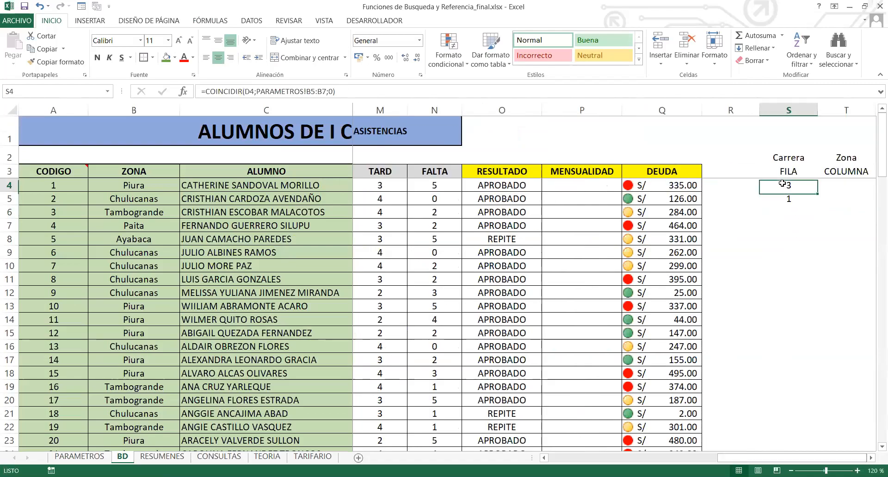
pyautogui.click(787, 198)
pyautogui.click(787, 185)
pyautogui.click(788, 197)
pyautogui.click(788, 184)
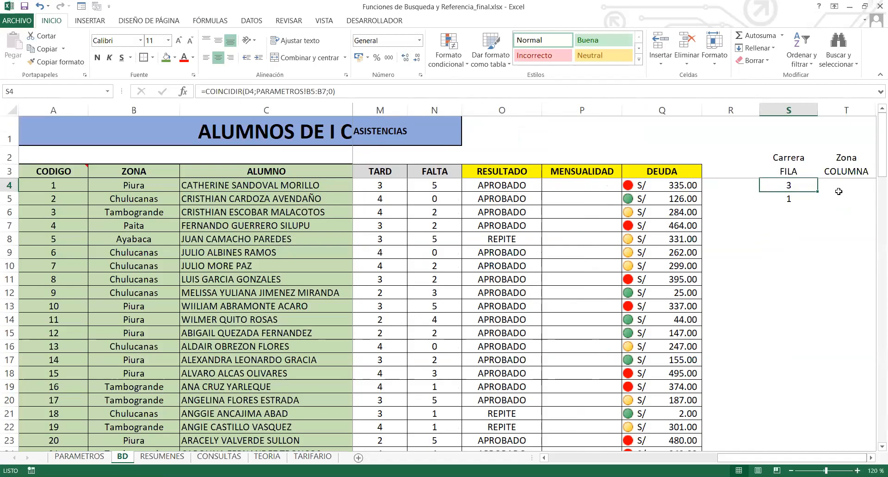
# Review the Carrera FILA result in S4 against the career list in B5:B7 on PARAMETROS.
pyautogui.click(871, 458)
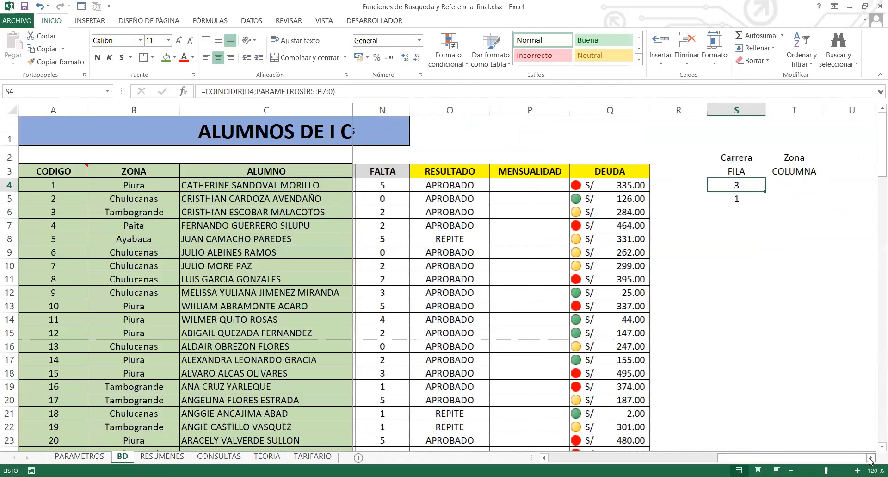
pyautogui.click(871, 457)
pyautogui.click(738, 185)
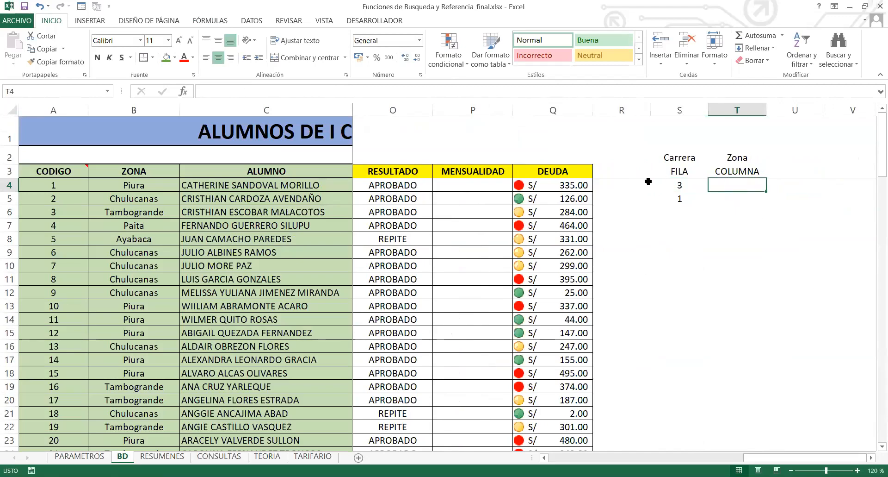
pyautogui.click(685, 187)
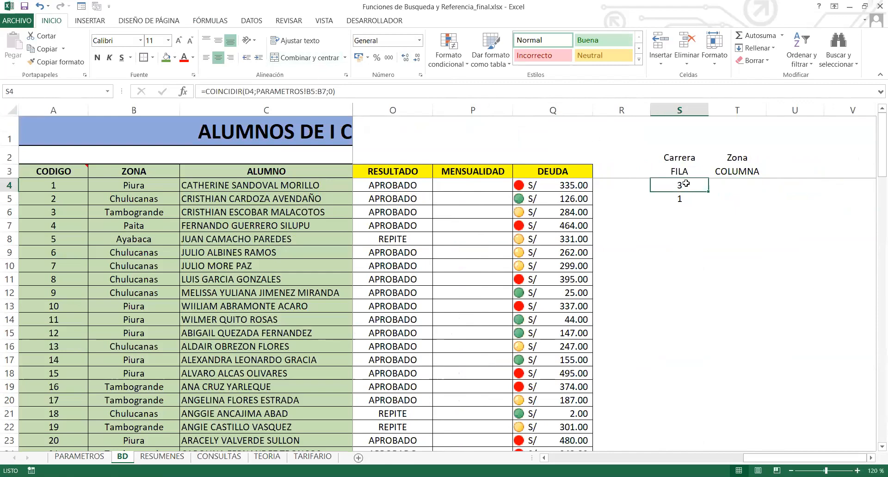
pyautogui.click(690, 160)
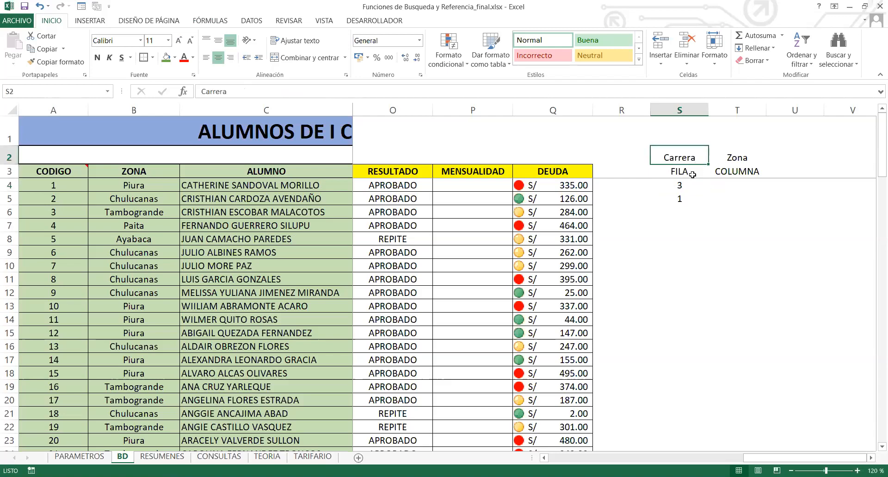
pyautogui.click(80, 455)
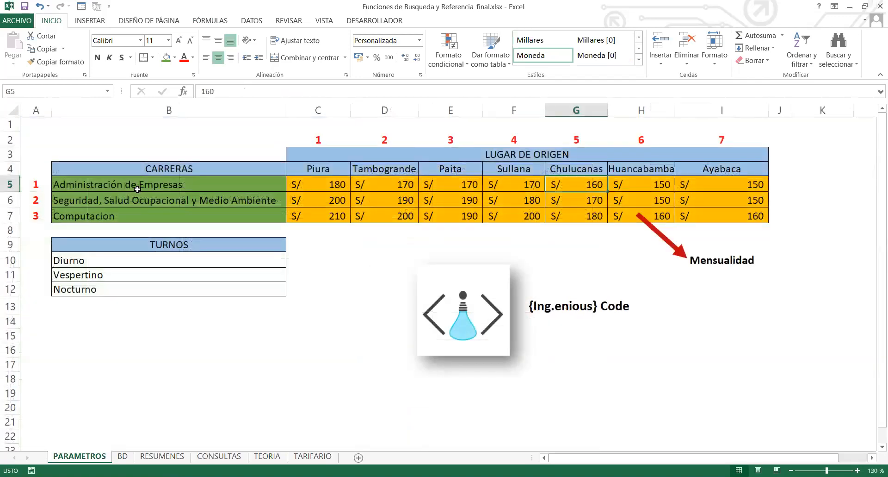
pyautogui.moveTo(179, 186); pyautogui.dragTo(181, 218)
pyautogui.click(123, 453)
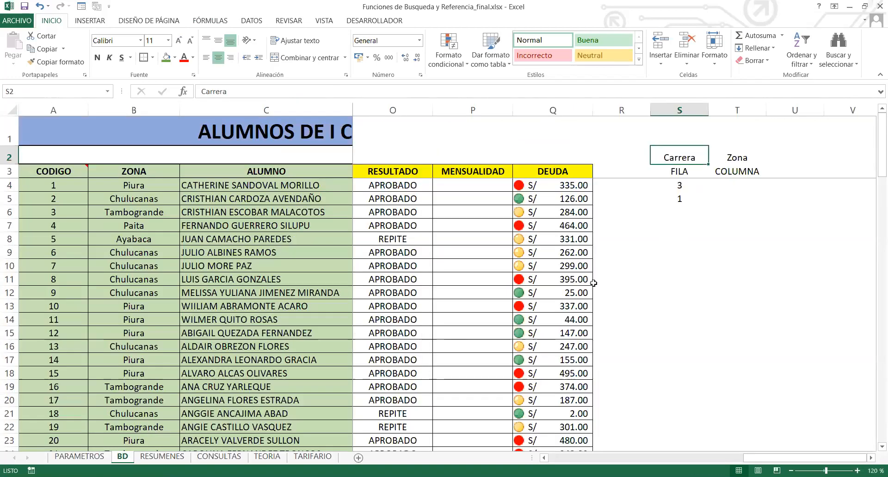
# Examine the first student's ZONA in B4 and the LUGAR DE ORIGEN headings C4:I4 on PARAMETROS for the Zona COLUMNA lookup.
pyautogui.click(737, 184)
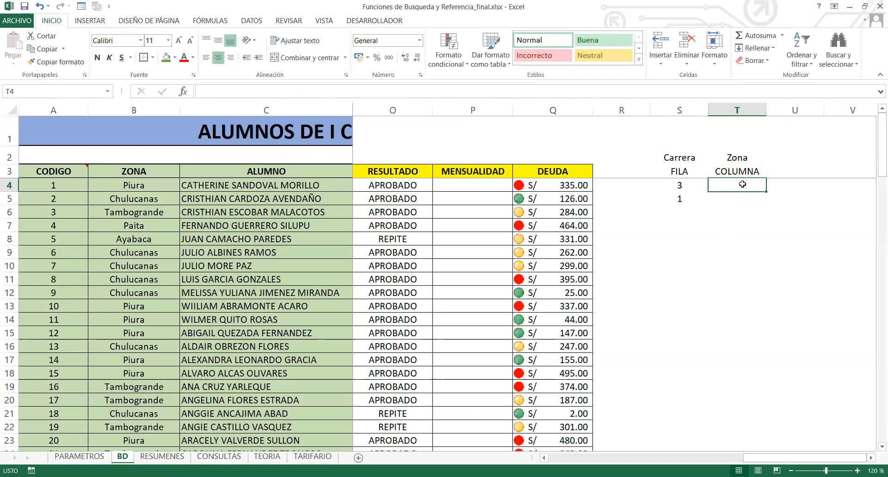
pyautogui.click(160, 185)
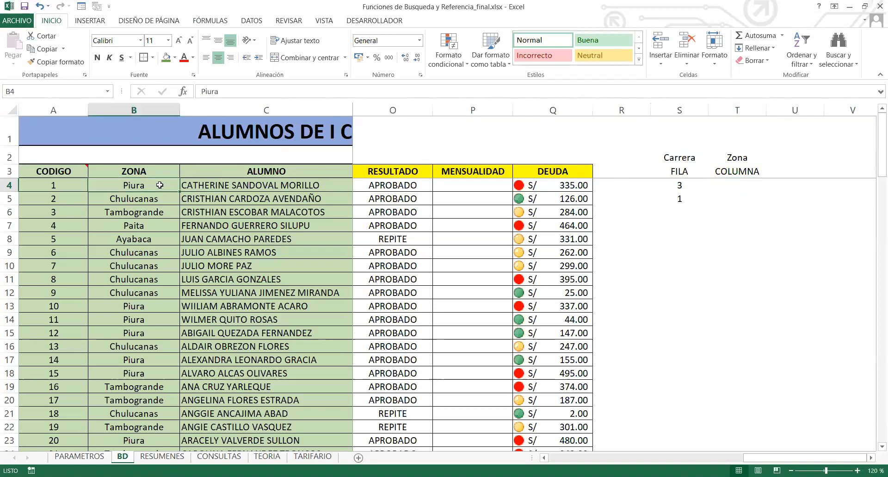
pyautogui.click(738, 184)
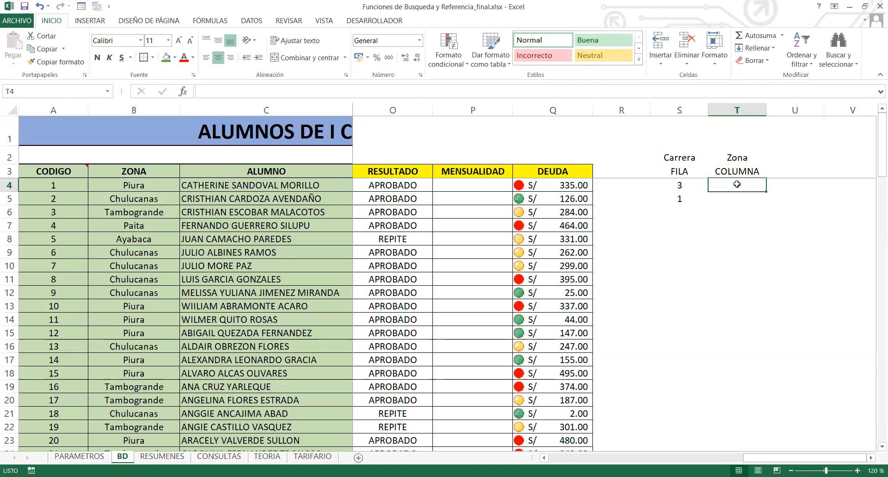
pyautogui.click(96, 455)
pyautogui.click(185, 196)
pyautogui.moveTo(170, 181); pyautogui.dragTo(169, 219)
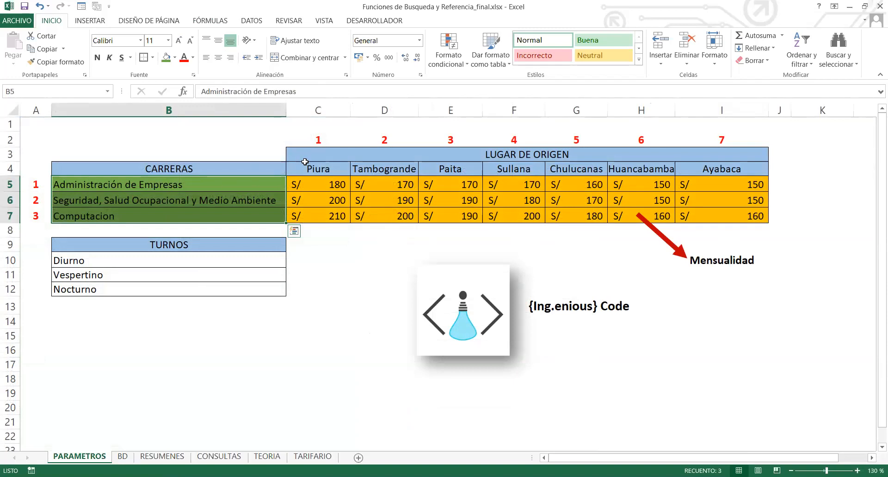
pyautogui.click(306, 166)
pyautogui.moveTo(399, 168); pyautogui.dragTo(713, 166)
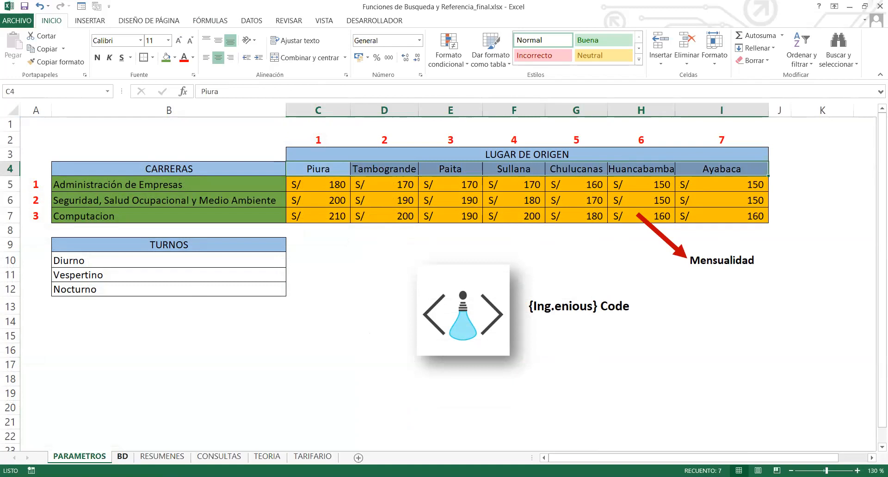
pyautogui.click(122, 456)
pyautogui.press('Down')
pyautogui.press('Down')
pyautogui.click(747, 191)
pyautogui.click(682, 186)
pyautogui.moveTo(694, 191); pyautogui.dragTo(694, 186)
pyautogui.click(738, 184)
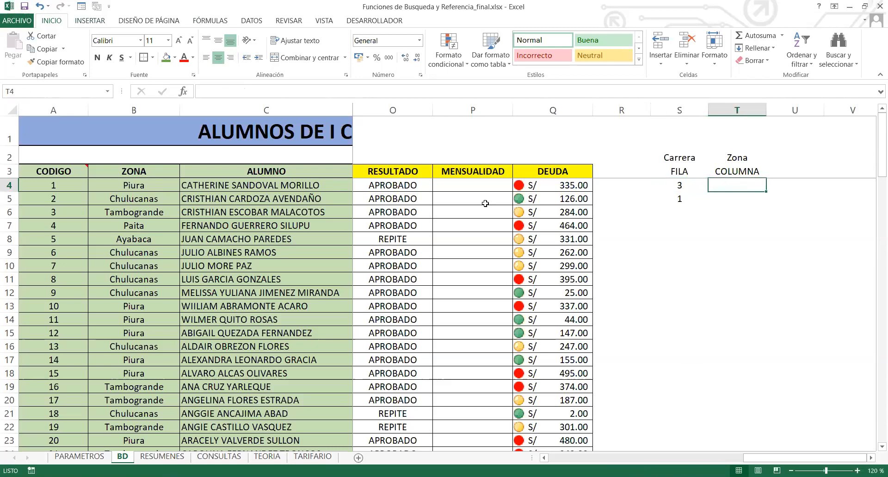
# Change the first student's ZONA in B4 to Sullana.
pyautogui.click(164, 190)
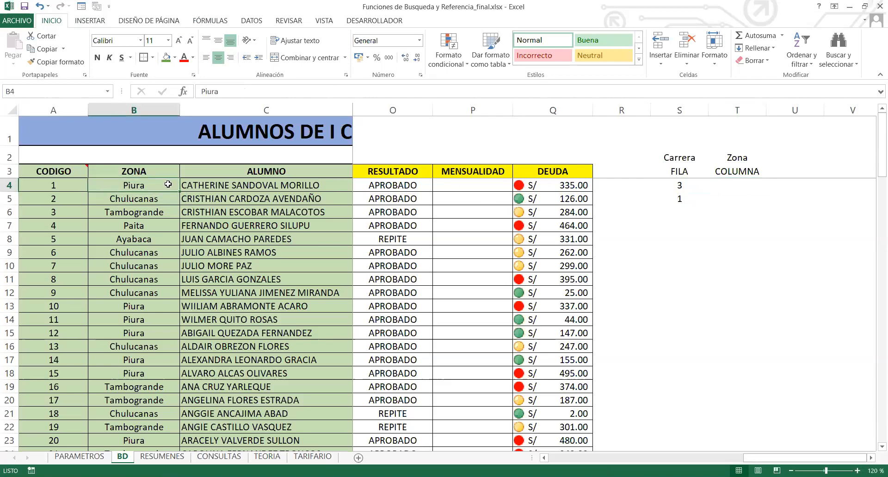
pyautogui.write('Sullana')
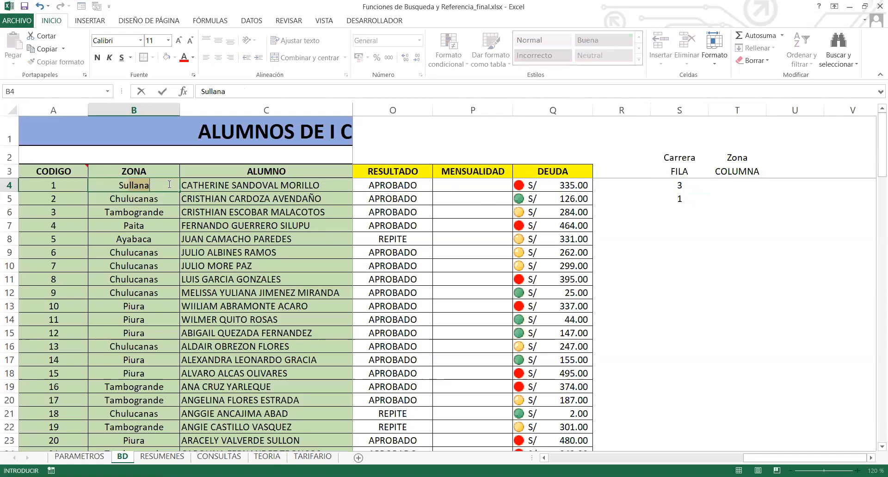
pyautogui.press('Return')
pyautogui.click(168, 184)
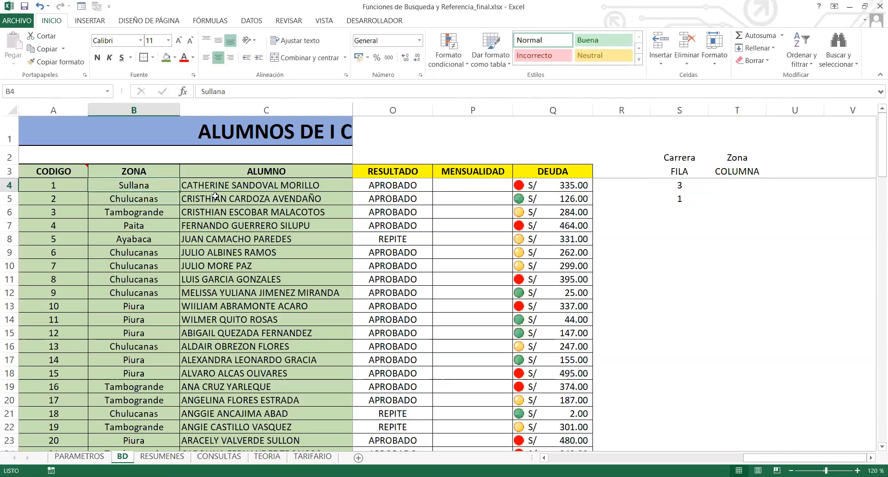
# Locate Sullana and its column number among the LUGAR DE ORIGEN headings on PARAMETROS.
pyautogui.click(79, 455)
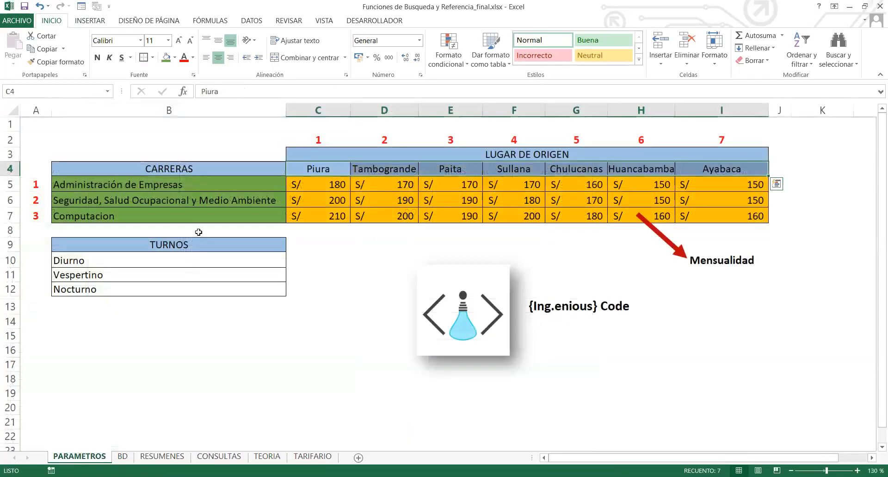
pyautogui.click(514, 169)
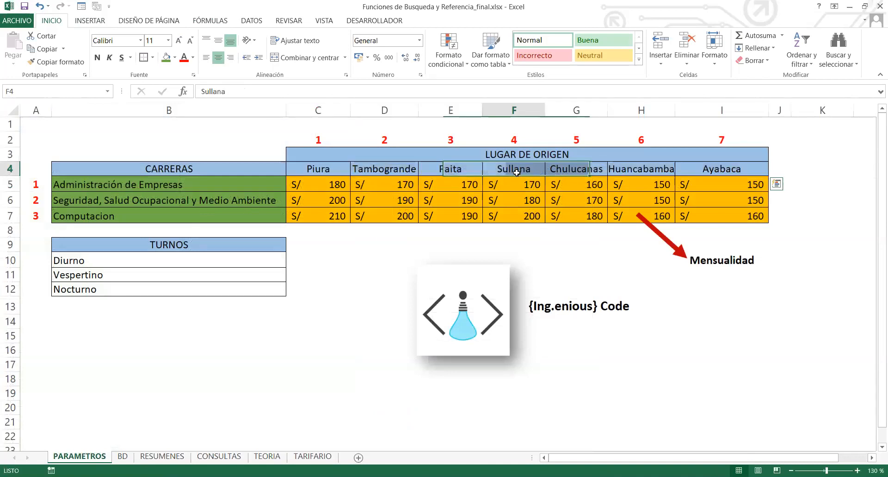
pyautogui.click(512, 138)
pyautogui.click(122, 456)
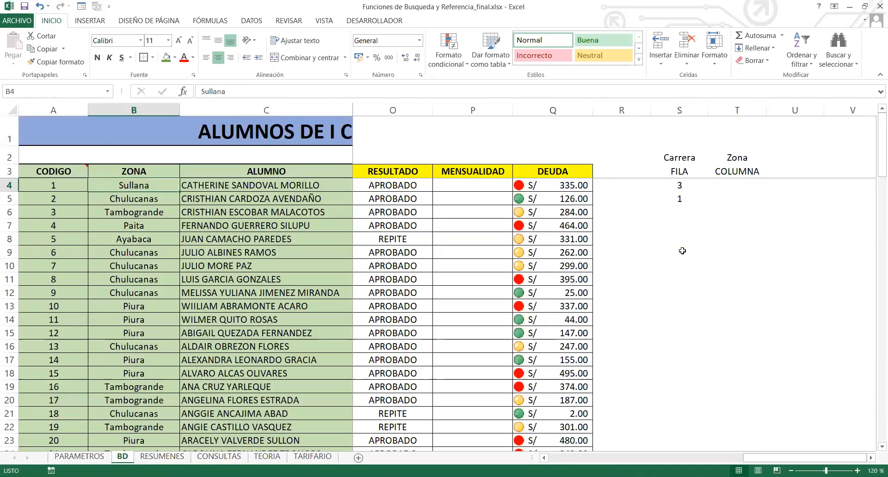
# Try 4 as the first student's Zona COLUMNA in T4 on BD, then discard the entry.
pyautogui.click(735, 186)
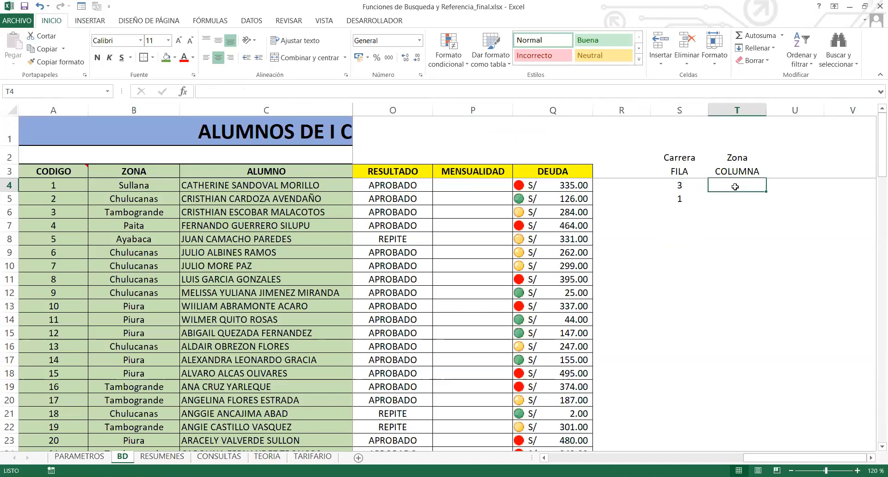
pyautogui.write('4')
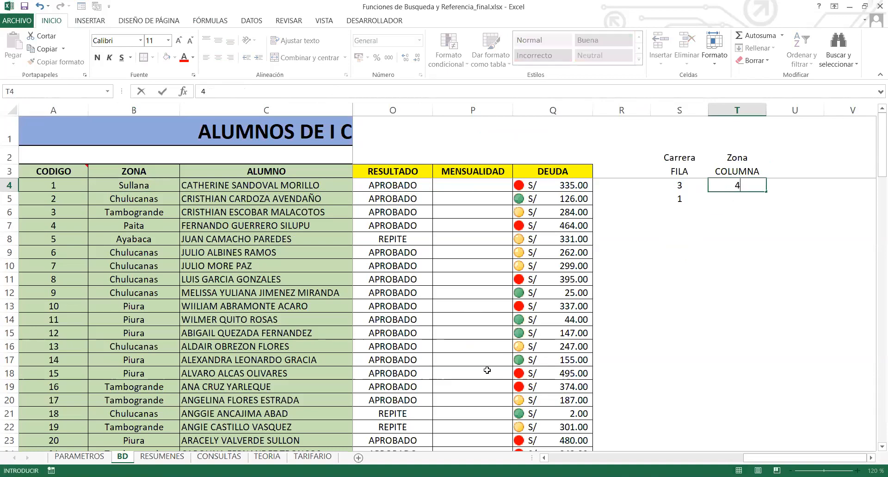
pyautogui.hotkey('alt', 'Tab')
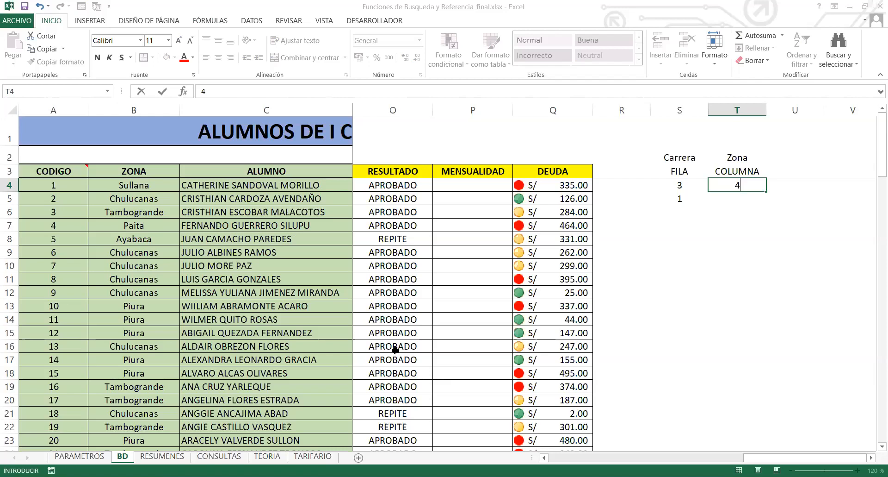
pyautogui.press('BackSpace')
pyautogui.press('Escape')
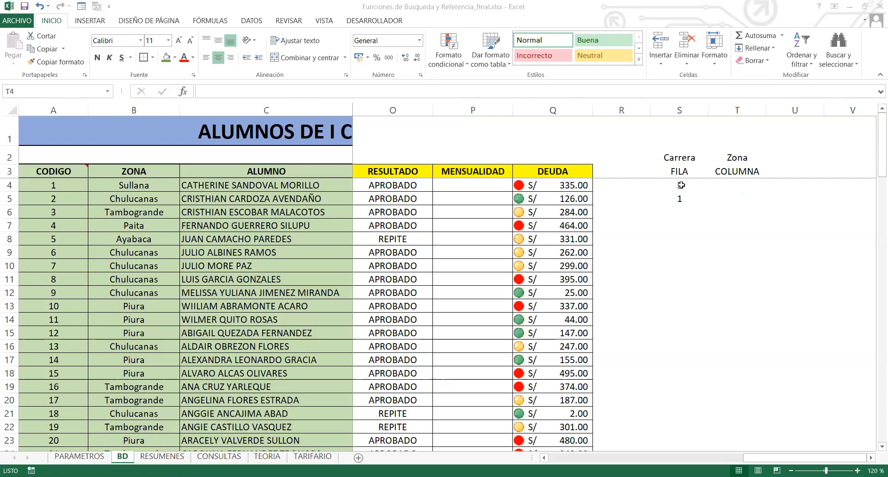
# Middle-align the Carrera and Zona headings in S2:T2 vertically and make them bold.
pyautogui.click(717, 187)
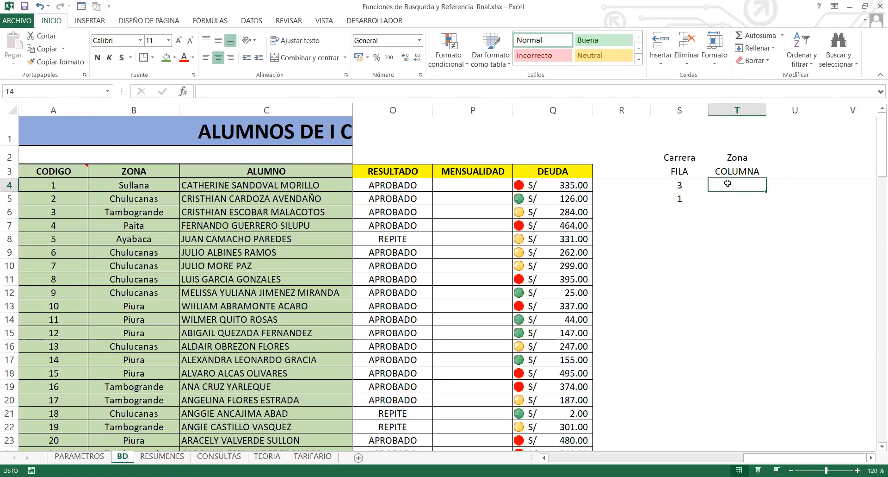
pyautogui.click(737, 171)
pyautogui.click(736, 157)
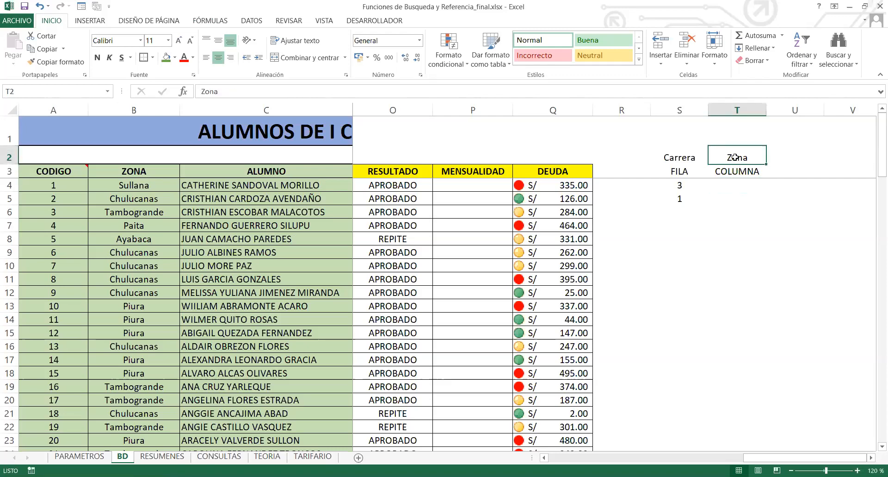
pyautogui.moveTo(672, 159); pyautogui.dragTo(718, 157)
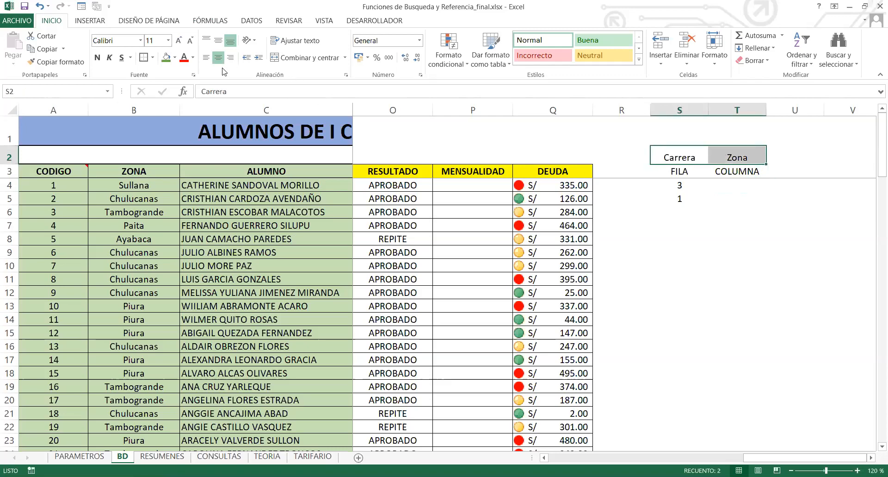
pyautogui.click(218, 41)
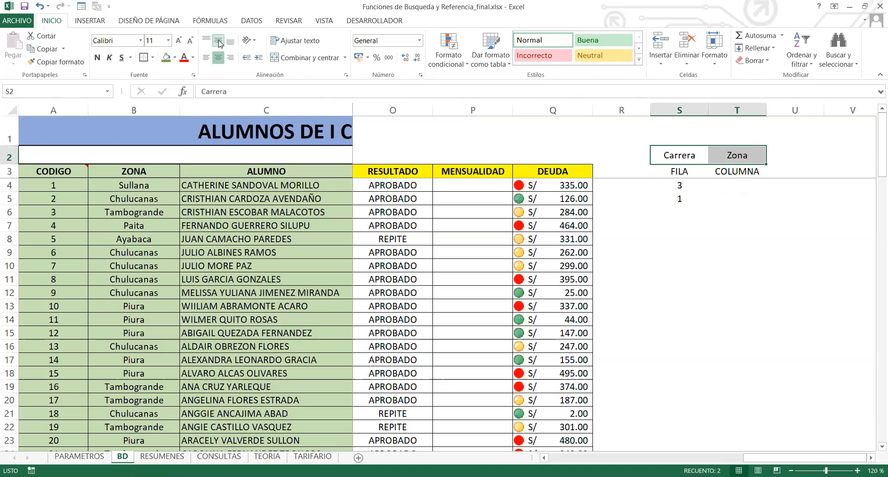
pyautogui.click(97, 57)
pyautogui.click(715, 188)
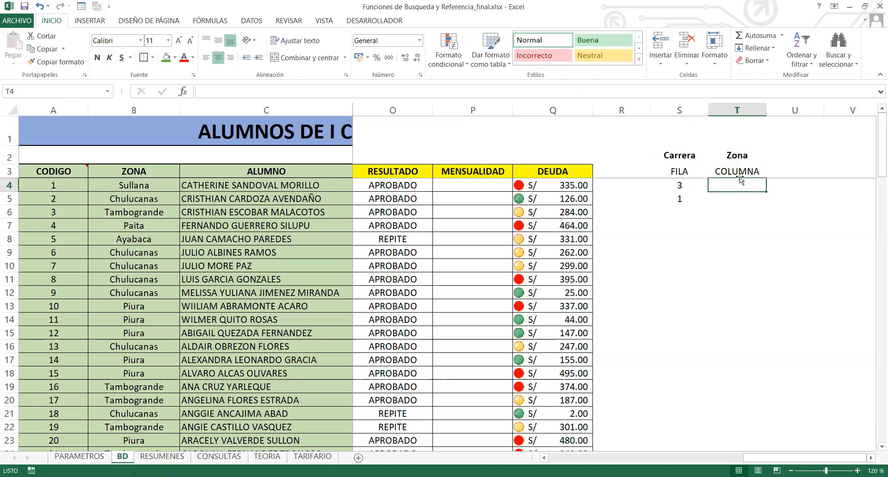
# Compare the vertical CARRERAS list with the horizontal LUGAR DE ORIGEN headings on the PARAMETROS sheet, then return to BD.
pyautogui.click(733, 155)
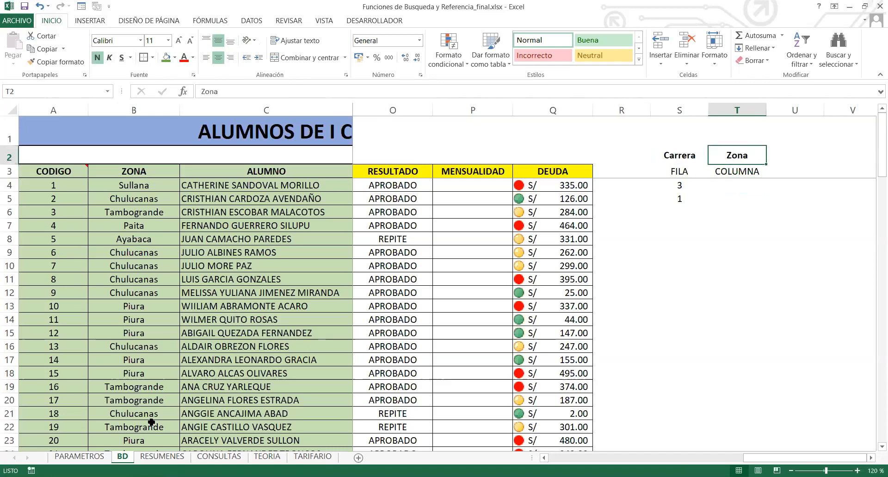
pyautogui.click(79, 456)
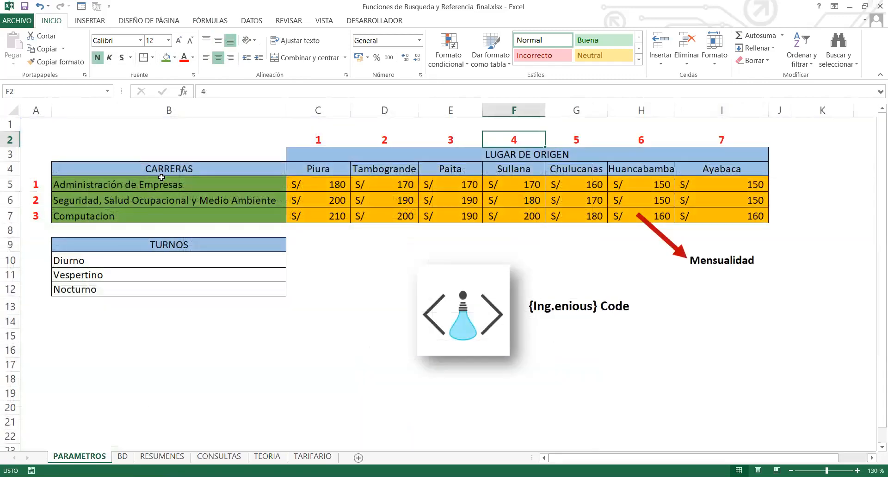
pyautogui.moveTo(318, 168); pyautogui.dragTo(464, 171)
pyautogui.moveTo(213, 187); pyautogui.dragTo(207, 246)
pyautogui.click(205, 189)
pyautogui.moveTo(292, 169); pyautogui.dragTo(534, 172)
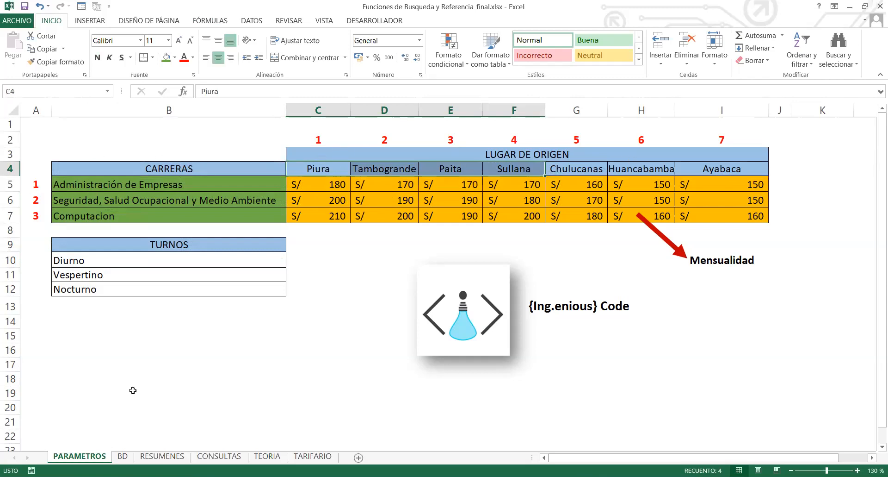
pyautogui.click(123, 456)
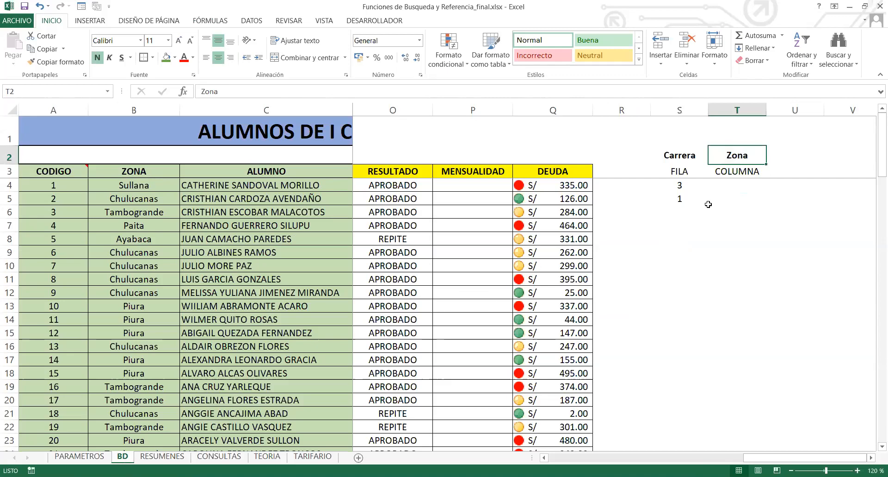
# Start a COINCIDIR formula in T4 with the first student's zone, B4, as the lookup value.
pyautogui.click(756, 193)
pyautogui.click(746, 185)
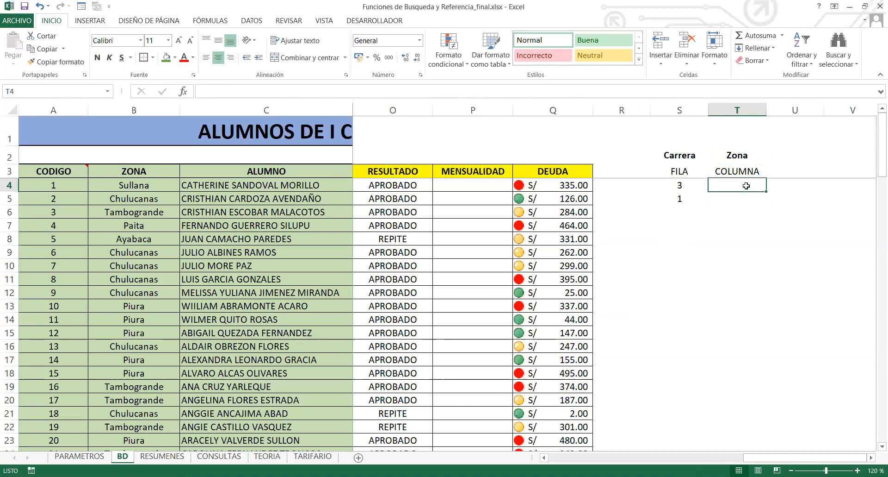
pyautogui.write('=')
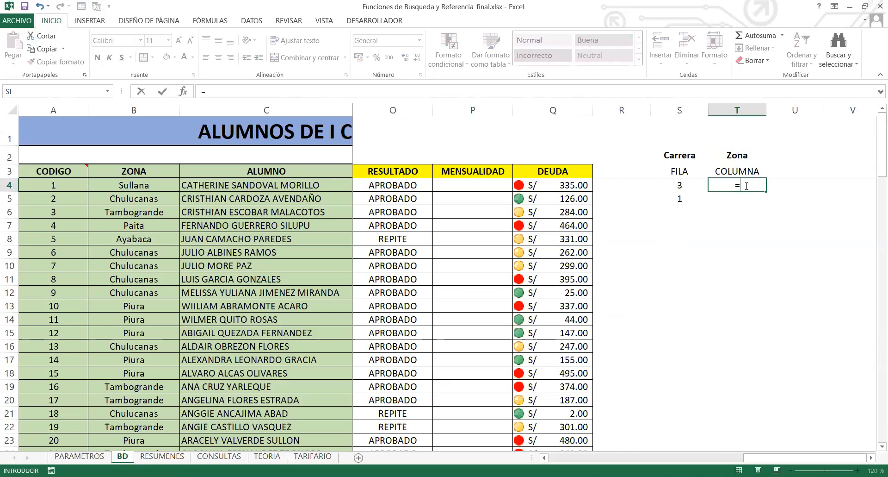
pyautogui.write('COINCIDIR(')
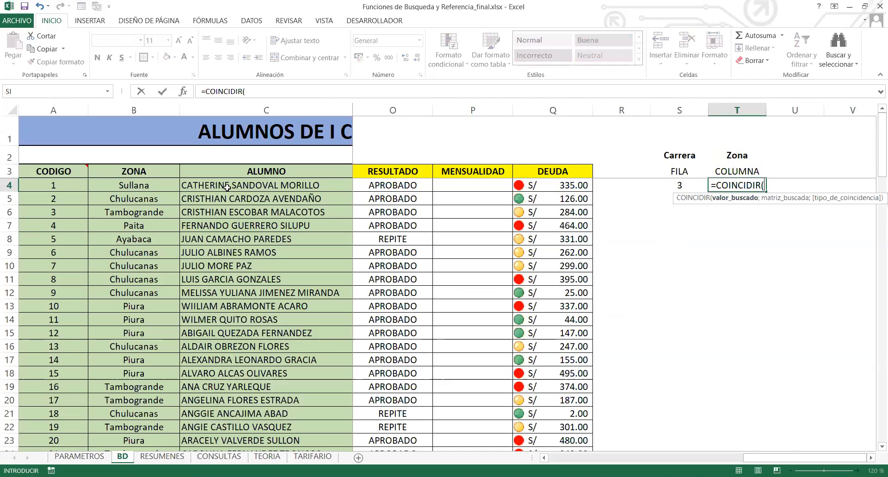
pyautogui.click(169, 187)
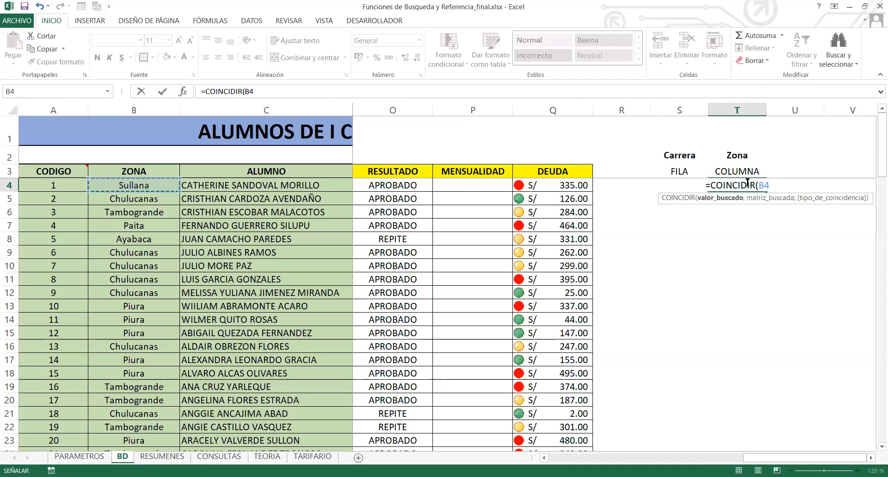
pyautogui.write(';')
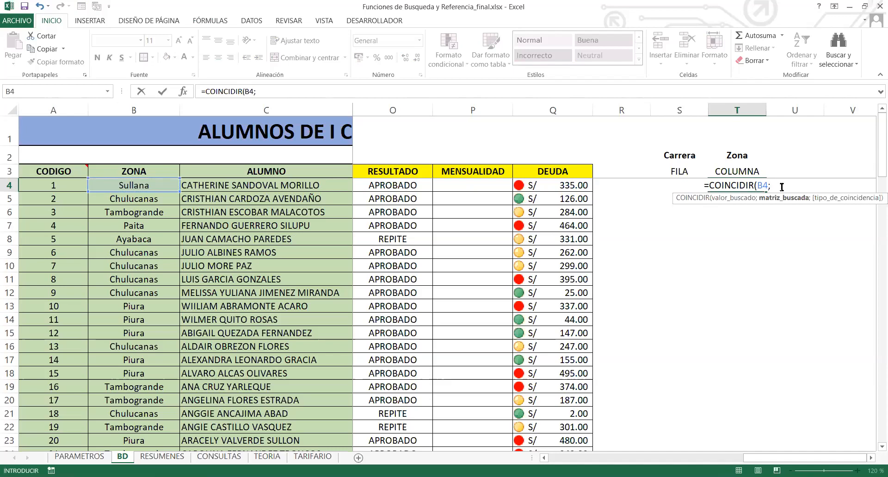
# Complete the T4 formula with PARAMETROS!C4:I4 as the lookup array and 0 for an exact match.
pyautogui.click(80, 459)
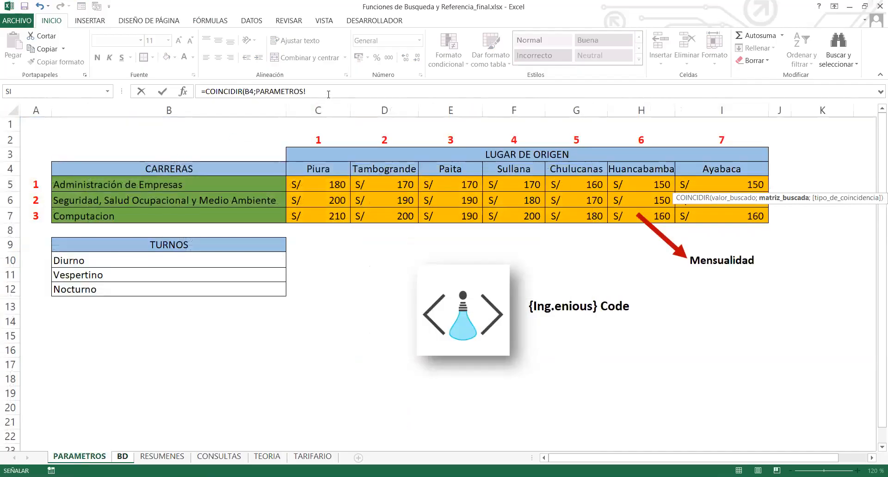
pyautogui.click(306, 168)
pyautogui.moveTo(347, 169); pyautogui.dragTo(691, 171)
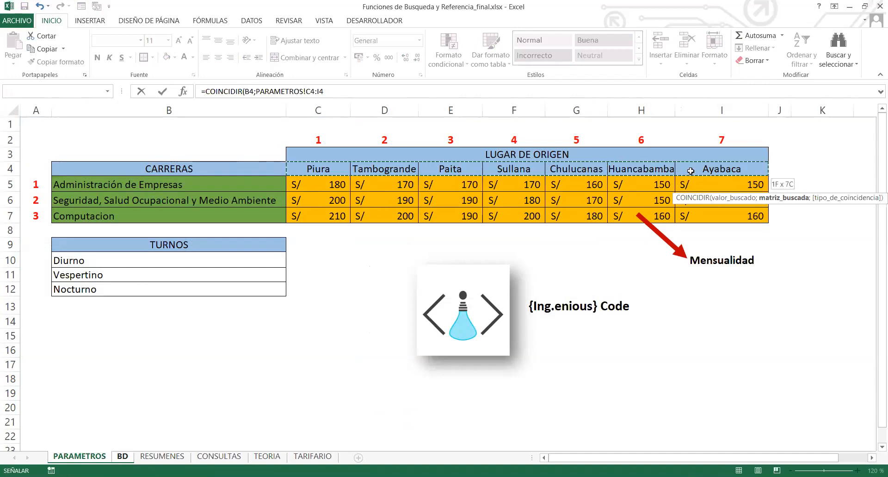
pyautogui.moveTo(691, 171); pyautogui.dragTo(691, 170)
pyautogui.click(349, 91)
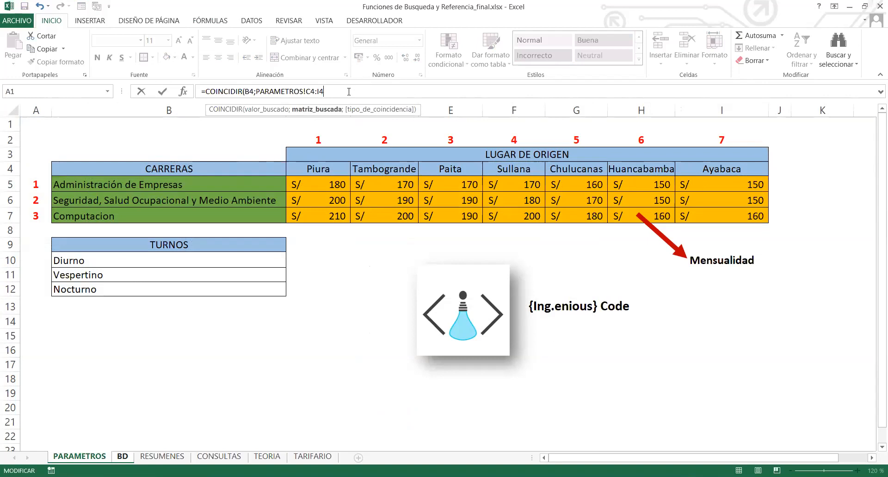
pyautogui.write(';')
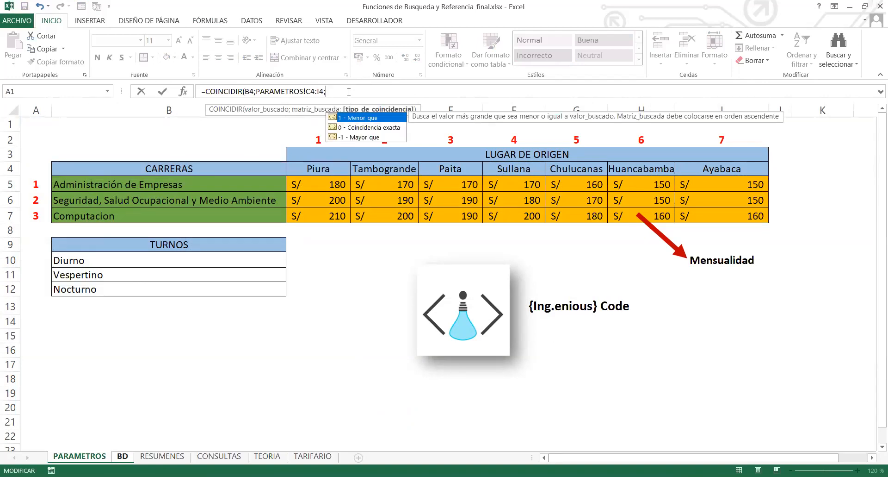
pyautogui.click(382, 129)
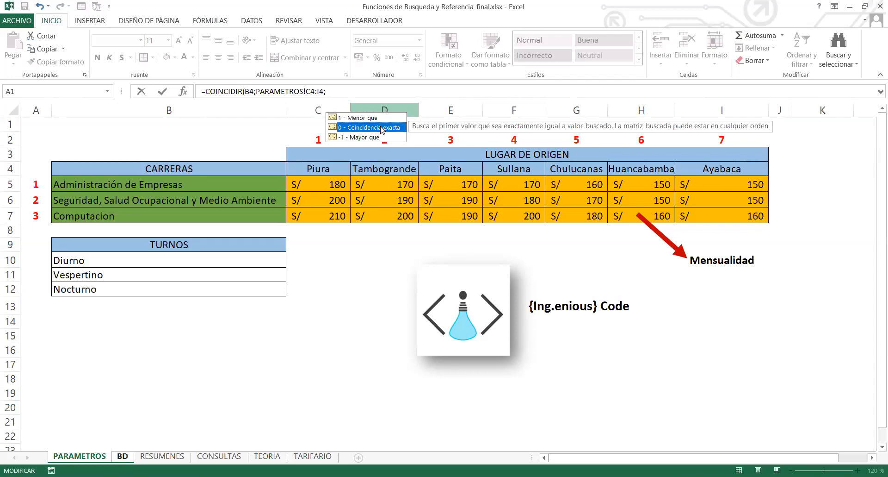
pyautogui.doubleClick(382, 130)
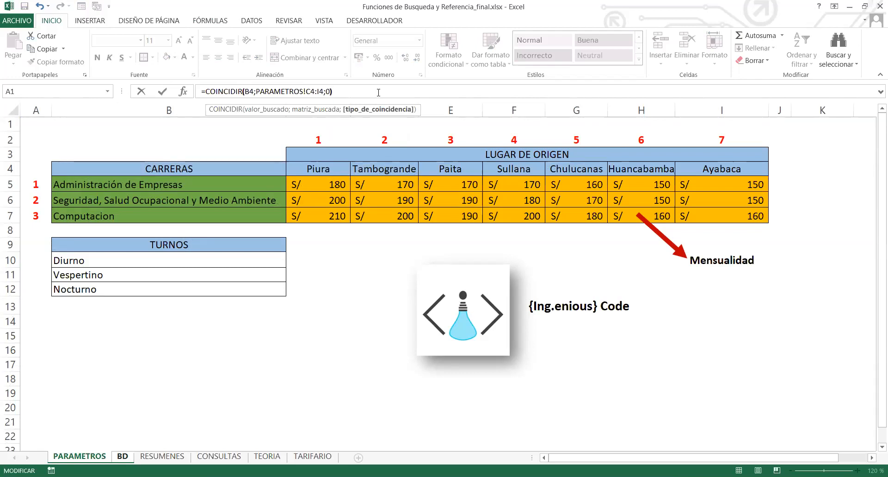
pyautogui.press('Return')
# Check the positions of Sullana and Ayabaca among the LUGAR DE ORIGEN headings against the column numbers above them on PARAMETROS.
pyautogui.click(736, 185)
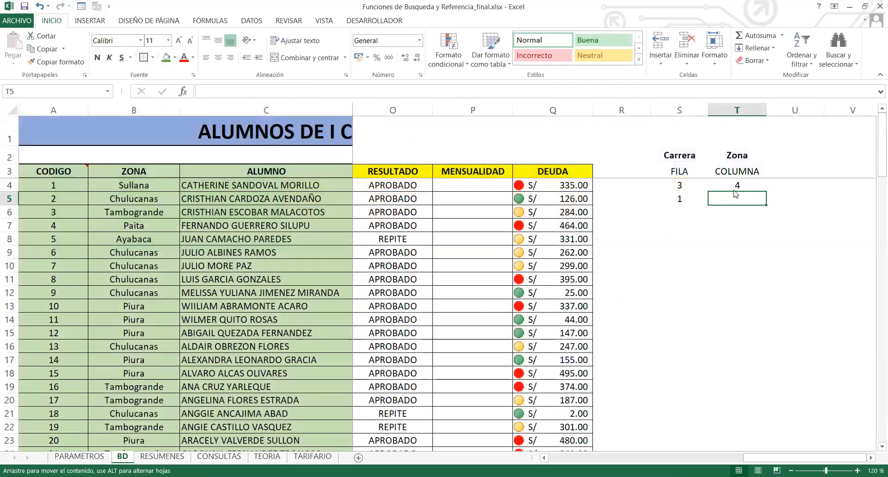
pyautogui.click(114, 186)
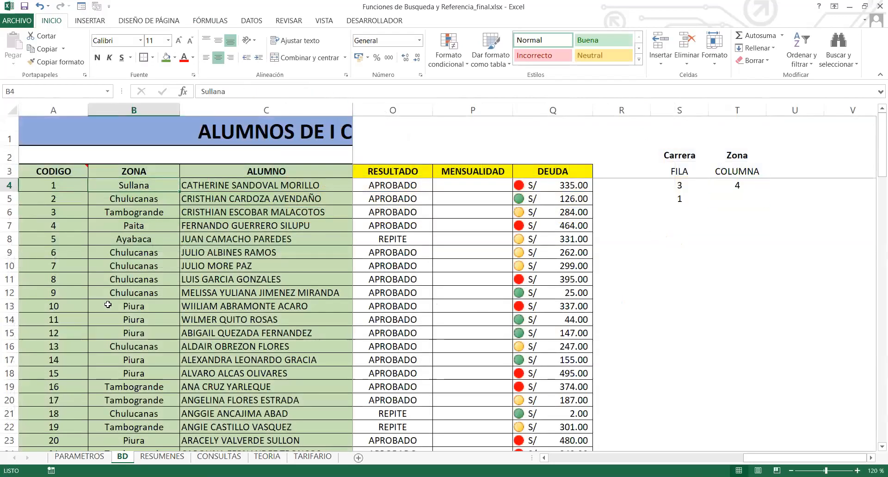
pyautogui.click(79, 456)
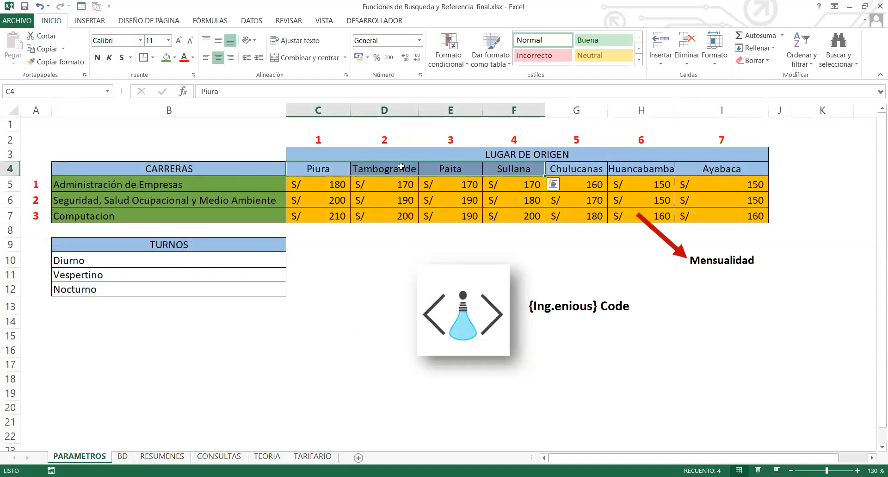
pyautogui.click(334, 168)
pyautogui.click(384, 168)
pyautogui.click(450, 168)
pyautogui.click(514, 169)
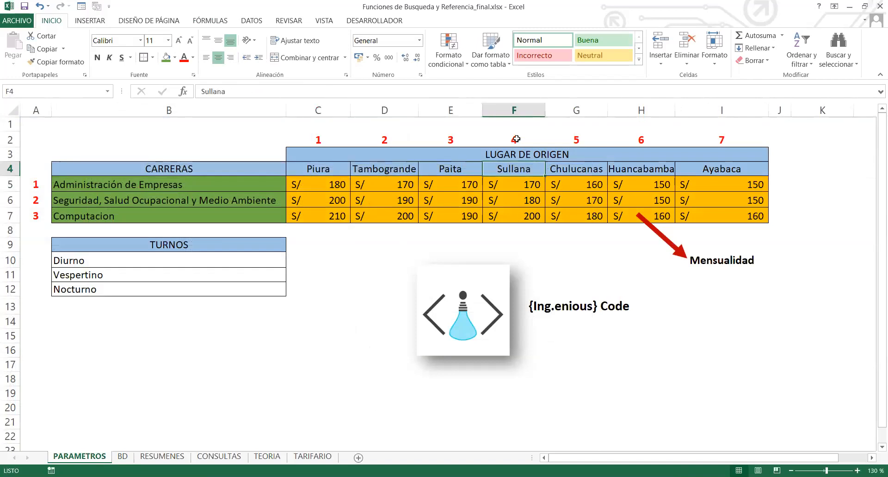
pyautogui.click(516, 137)
pyautogui.moveTo(319, 139); pyautogui.dragTo(717, 135)
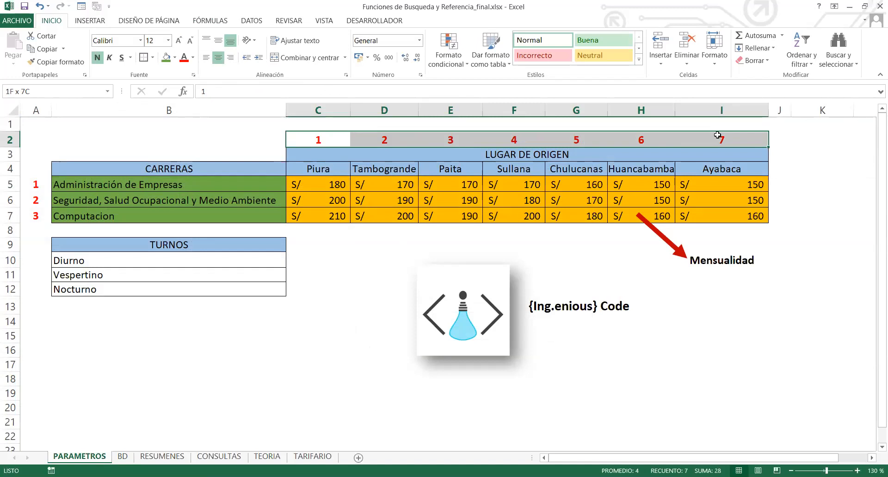
pyautogui.click(505, 169)
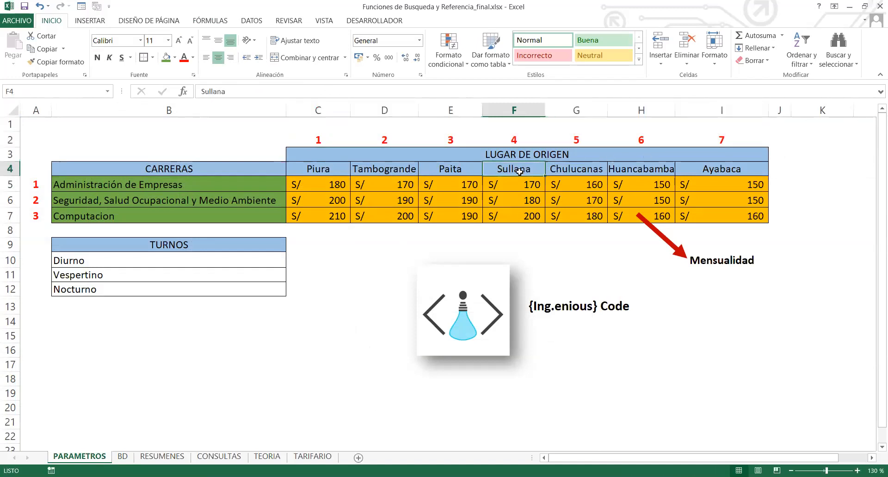
pyautogui.click(709, 173)
pyautogui.click(708, 141)
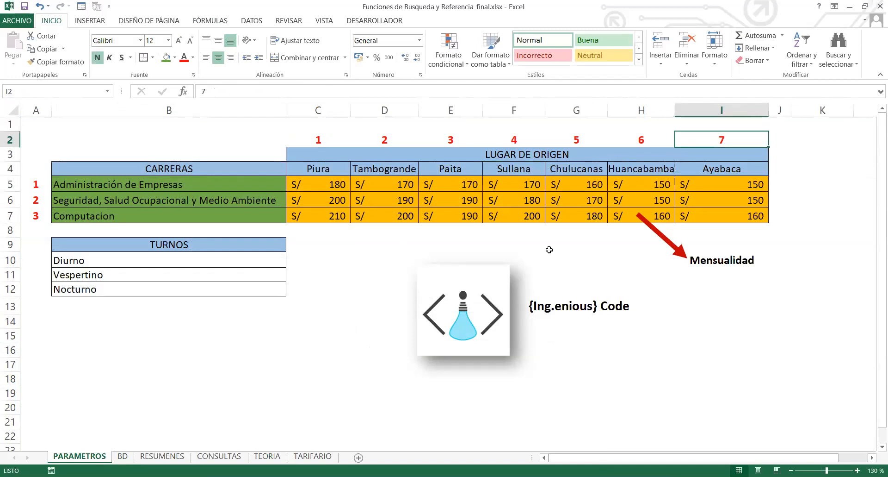
# Change the first student's ZONA in B4 on BD to Ayabaca.
pyautogui.click(123, 456)
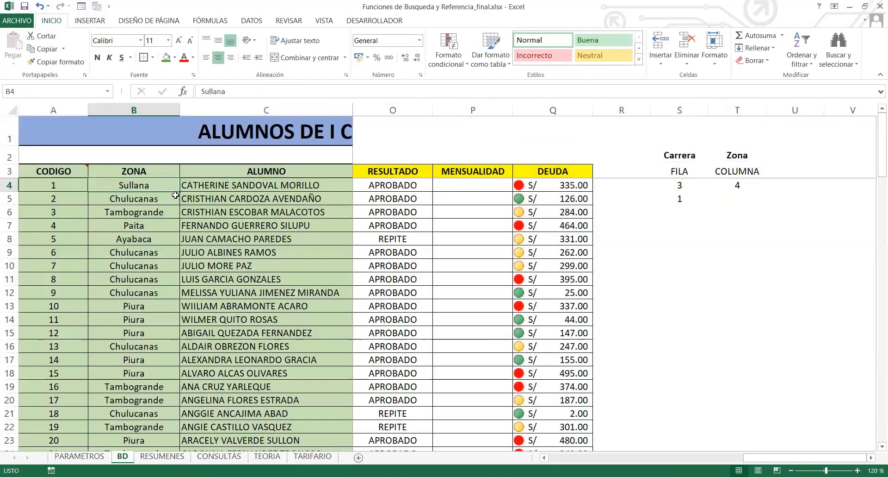
pyautogui.write('Ayabaca')
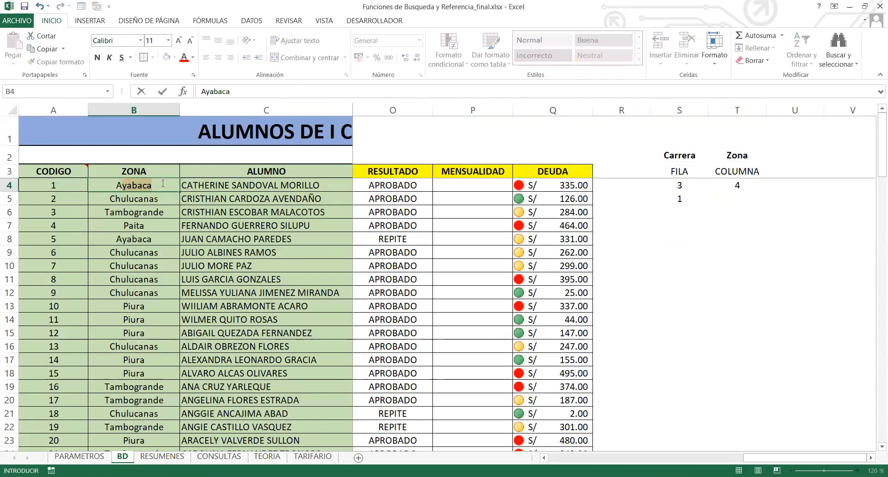
pyautogui.press('BackSpace')
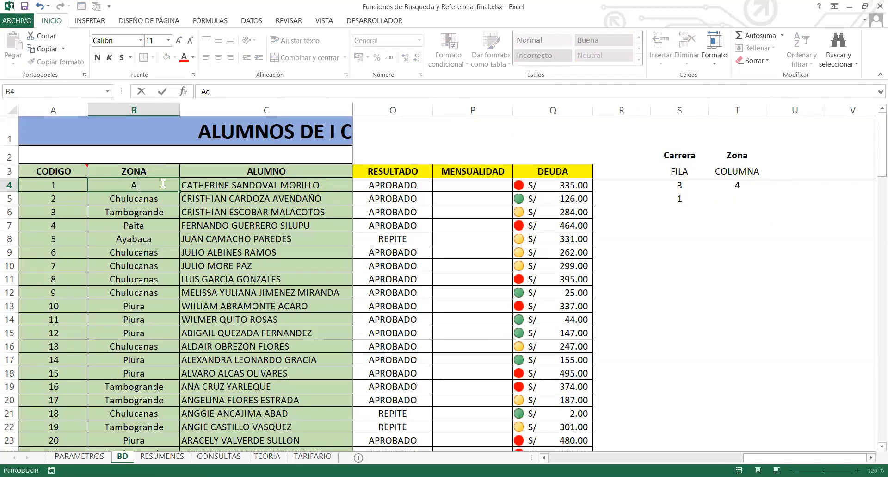
pyautogui.write('yabaca')
pyautogui.press('Return')
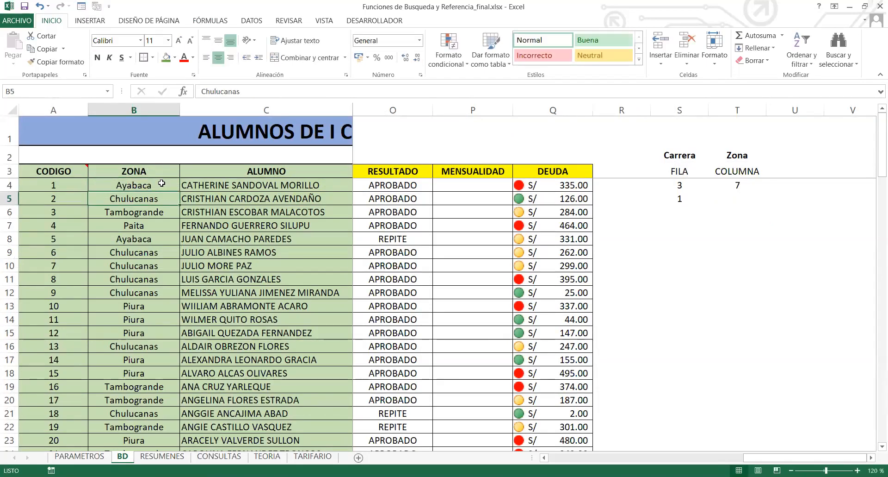
# Review the first student's Carrera FILA and Zona COLUMNA formulas in S4 and T4 with their headings.
pyautogui.click(724, 185)
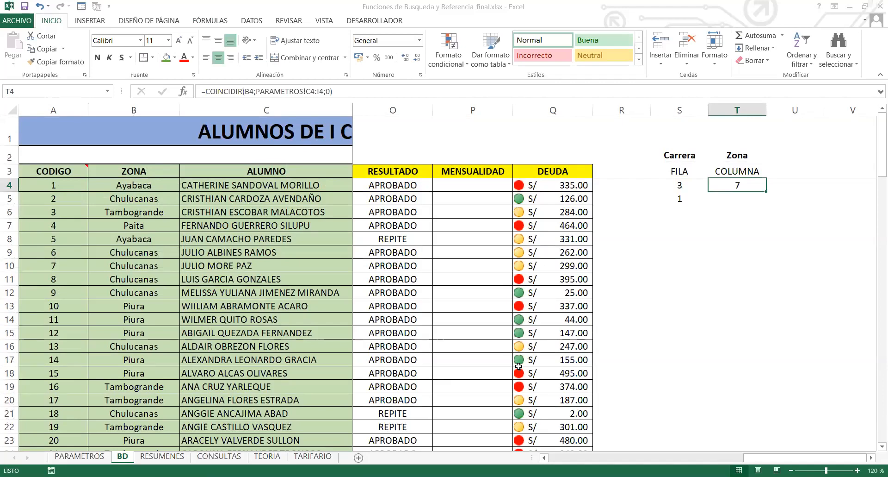
pyautogui.hotkey('alt', 'Tab')
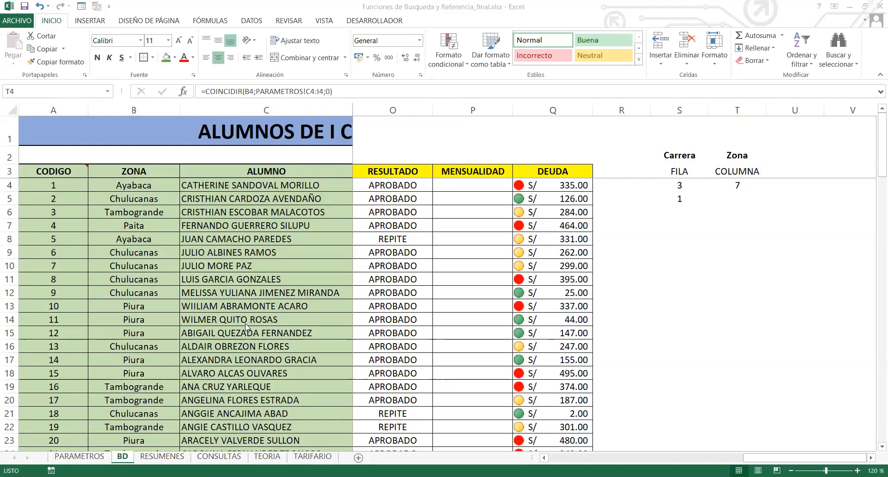
pyautogui.click(678, 185)
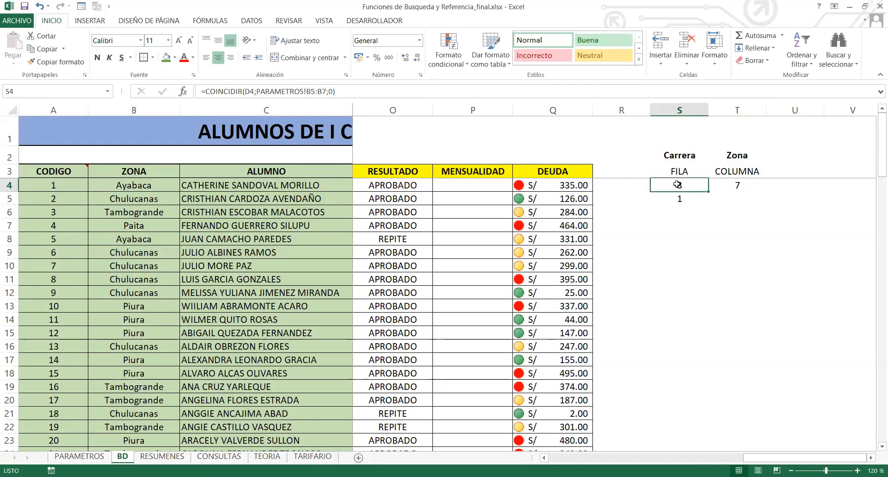
pyautogui.click(678, 155)
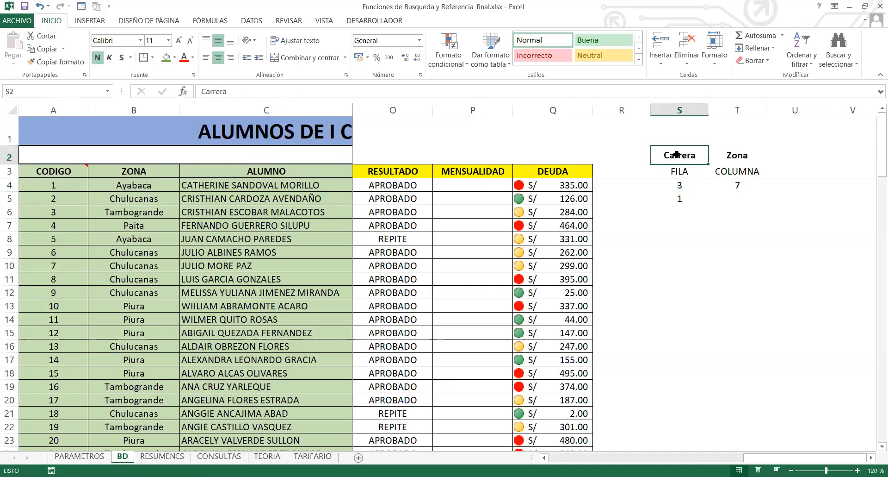
pyautogui.click(674, 182)
pyautogui.click(728, 181)
pyautogui.click(735, 156)
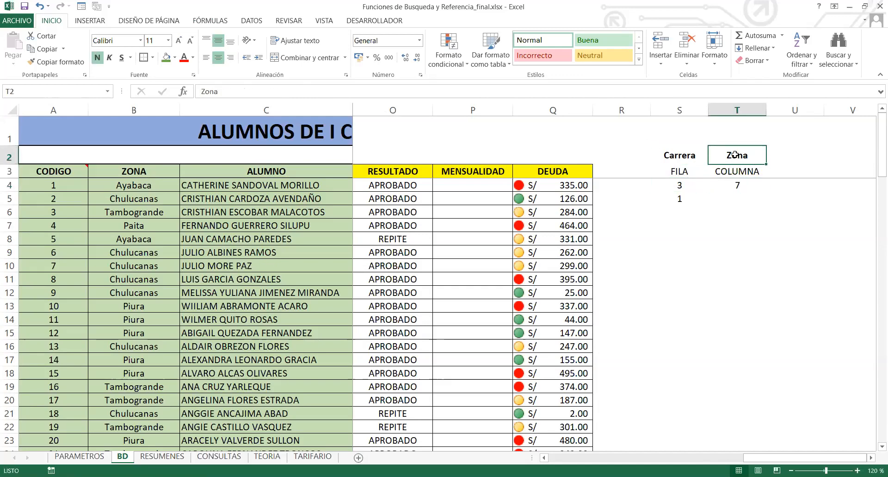
# Fill the first student's row and column results in S4:T4 with the gold theme colour.
pyautogui.moveTo(679, 185); pyautogui.dragTo(739, 187)
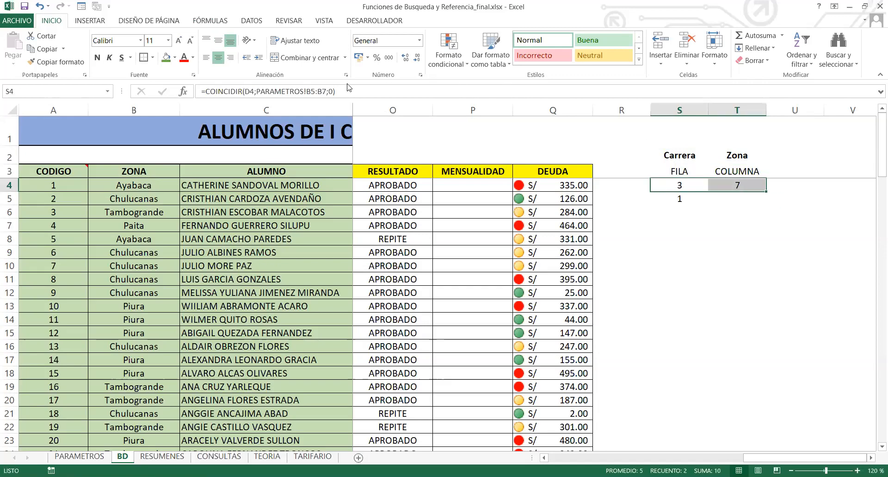
pyautogui.click(175, 57)
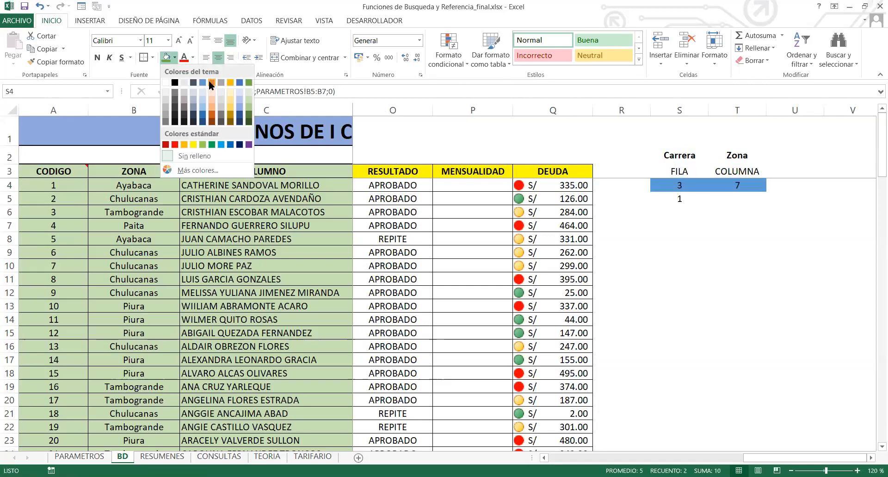
pyautogui.click(233, 84)
pyautogui.click(680, 185)
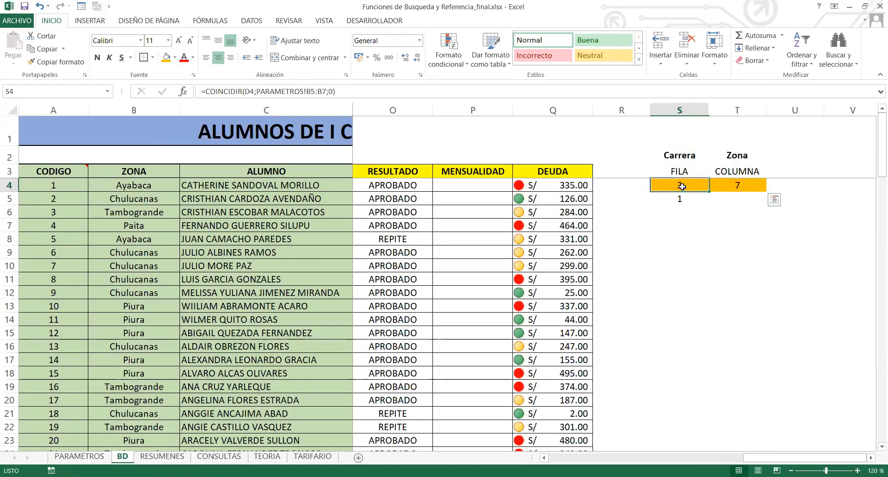
pyautogui.click(755, 185)
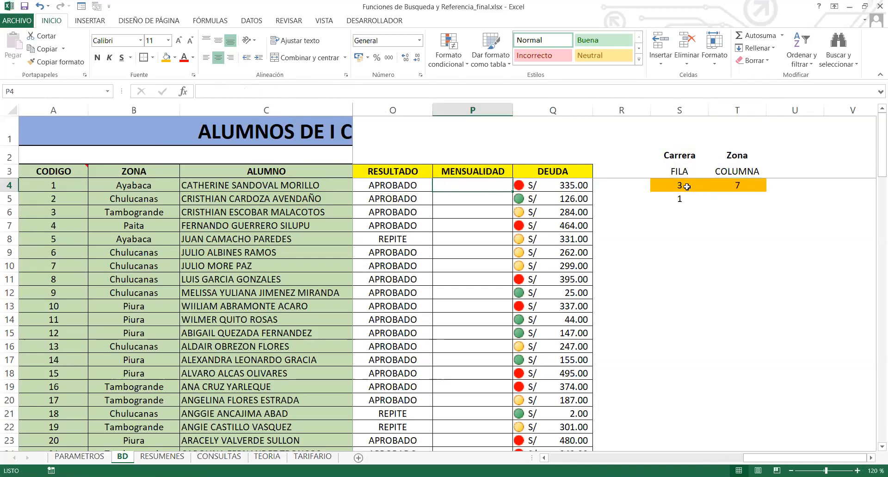
# Use the row and column results in S4 and T4 to trace the matching Computacion and Ayabaca price on PARAMETROS.
pyautogui.click(687, 186)
pyautogui.click(737, 186)
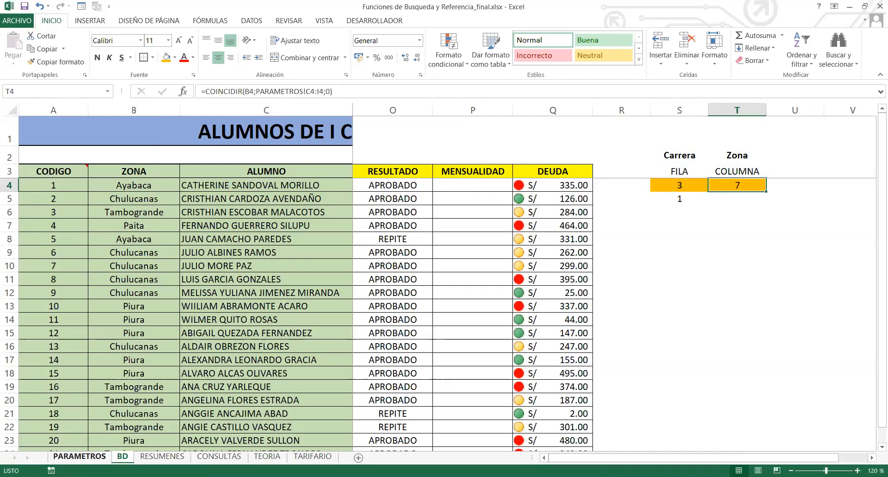
pyautogui.click(79, 456)
pyautogui.click(13, 215)
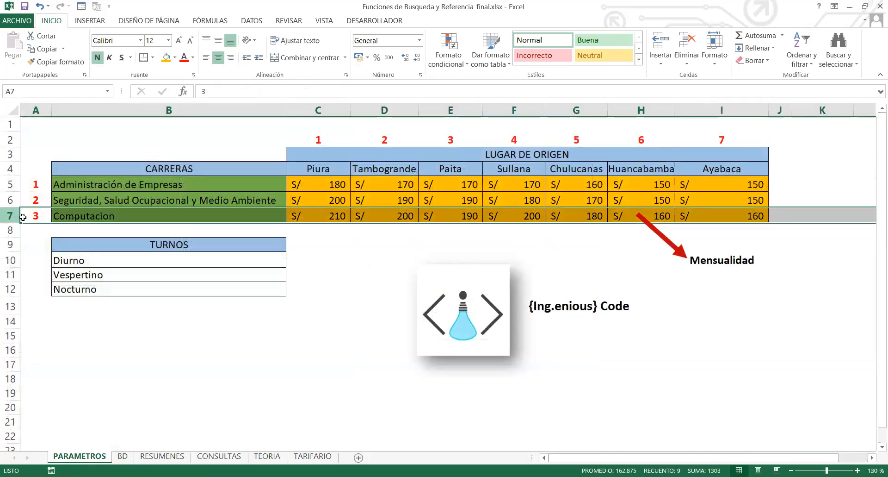
pyautogui.moveTo(321, 216); pyautogui.dragTo(697, 217)
pyautogui.click(697, 218)
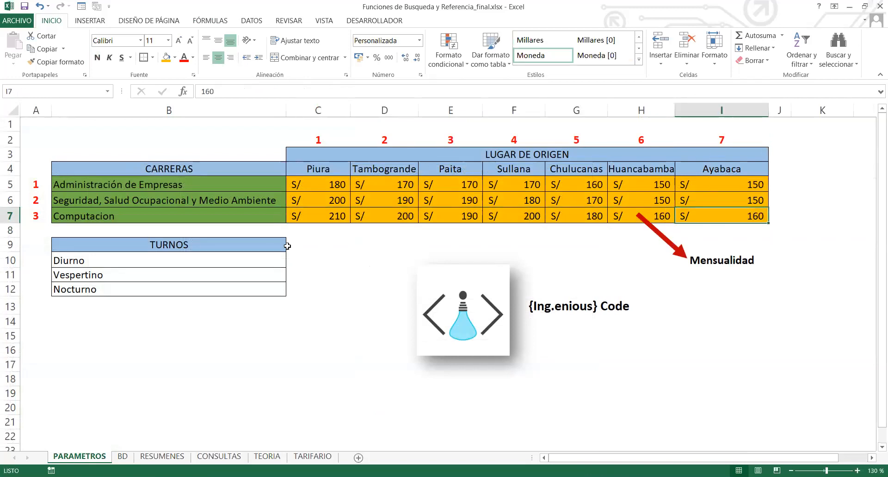
pyautogui.moveTo(296, 215); pyautogui.dragTo(667, 217)
pyautogui.moveTo(749, 185); pyautogui.dragTo(746, 201)
# Fill the Computacion and Ayabaca price in I7 with the darkest green theme colour.
pyautogui.click(739, 213)
pyautogui.click(175, 57)
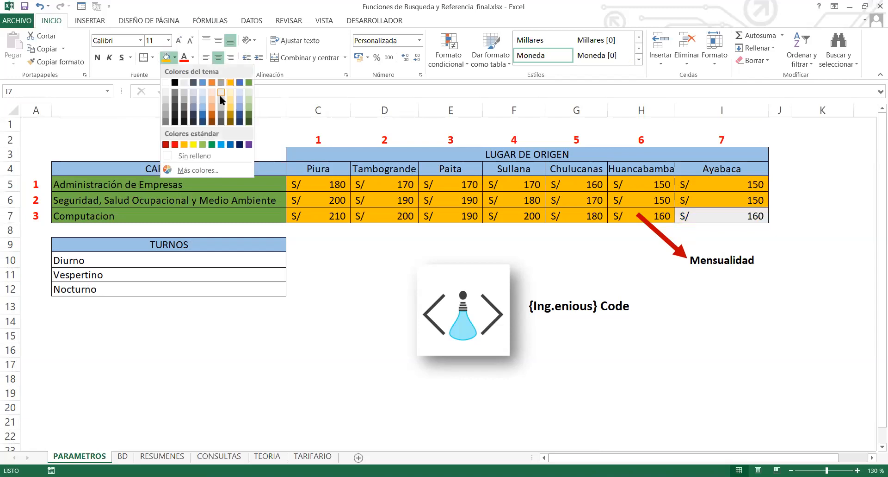
pyautogui.click(249, 114)
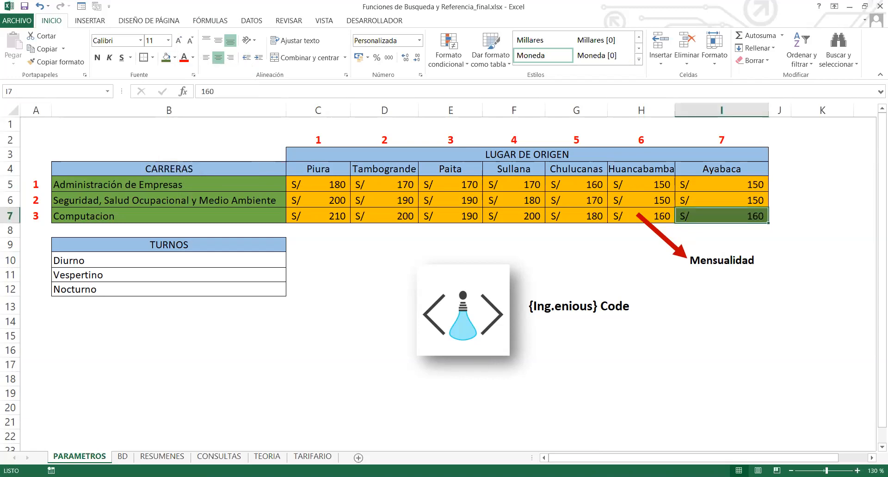
# Change the first student's ZONA in B4 on BD to Sullana.
pyautogui.click(123, 457)
pyautogui.click(461, 184)
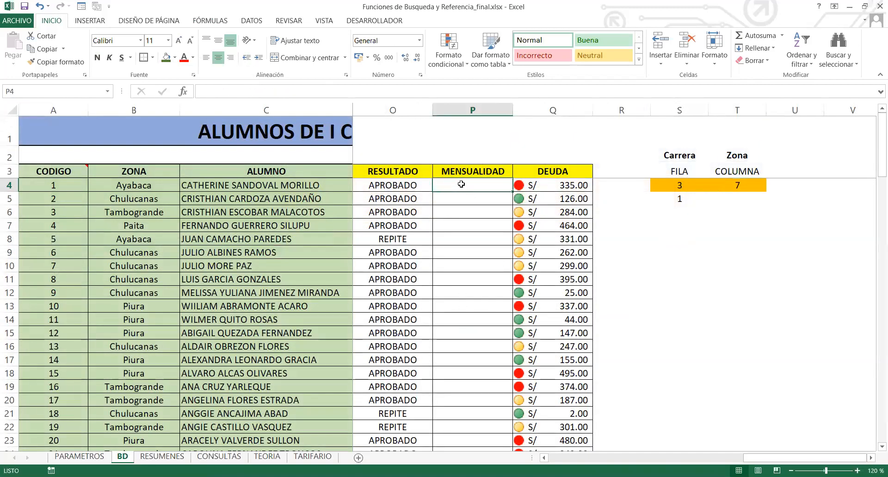
pyautogui.click(179, 187)
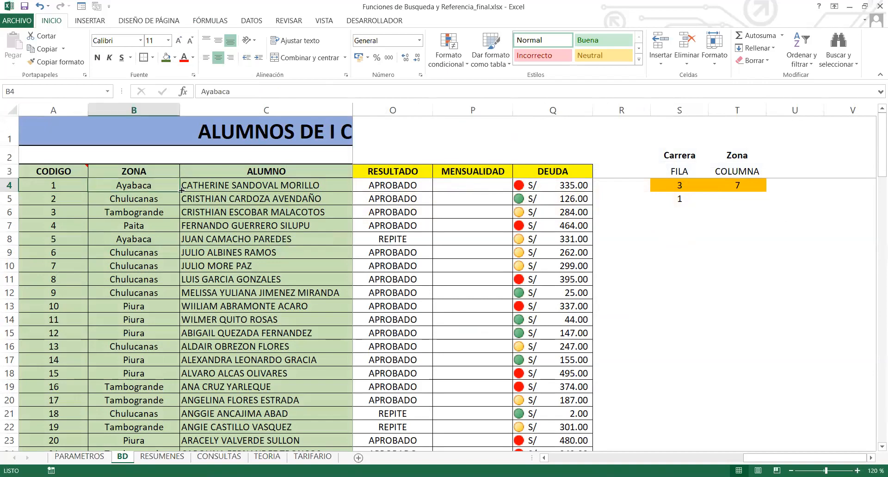
pyautogui.write('S')
pyautogui.press('BackSpace')
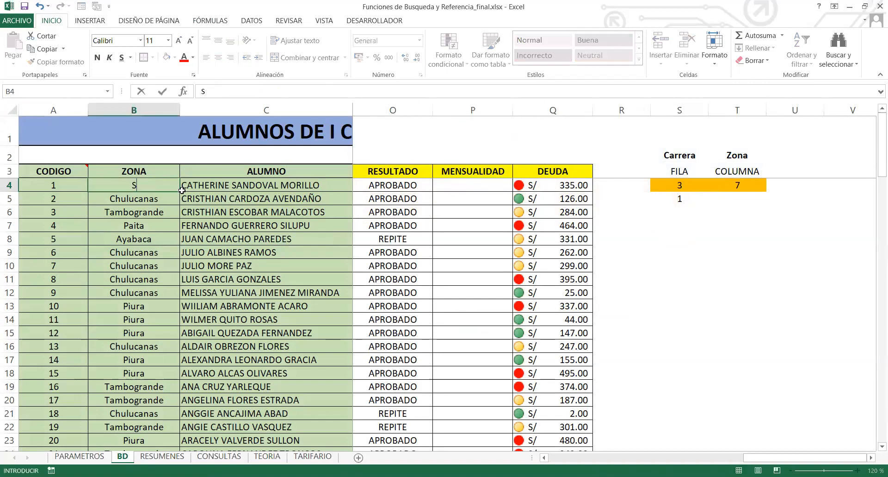
pyautogui.write('ullana')
pyautogui.press('Return')
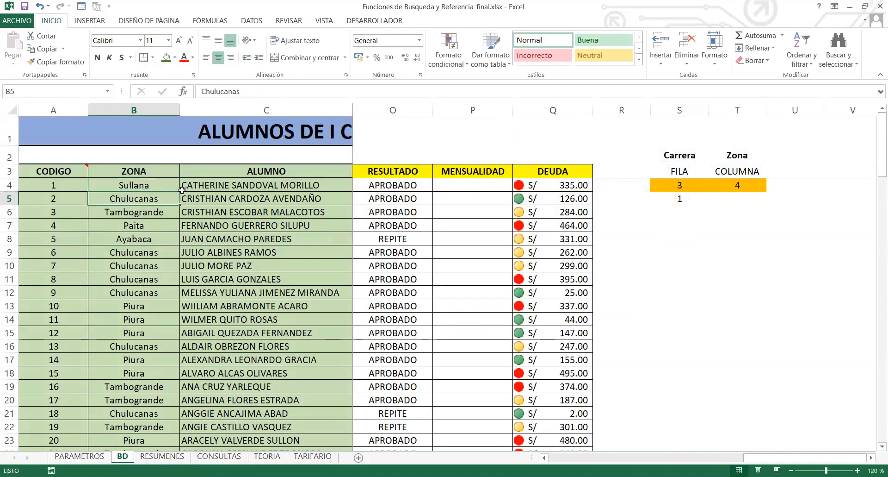
# Compare the results in S4 and T4 with the Computacion price under Sullana on PARAMETROS, and return to BD.
pyautogui.click(698, 188)
pyautogui.click(730, 183)
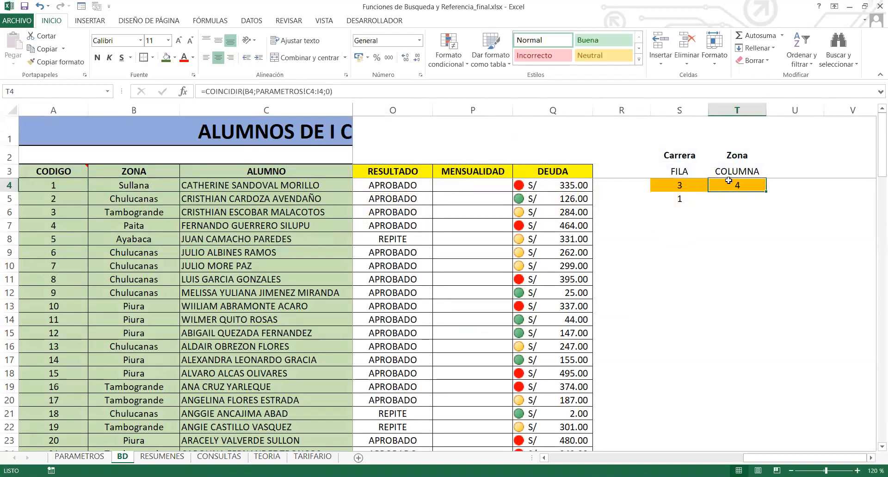
pyautogui.click(87, 460)
pyautogui.moveTo(518, 157); pyautogui.dragTo(527, 217)
pyautogui.click(527, 216)
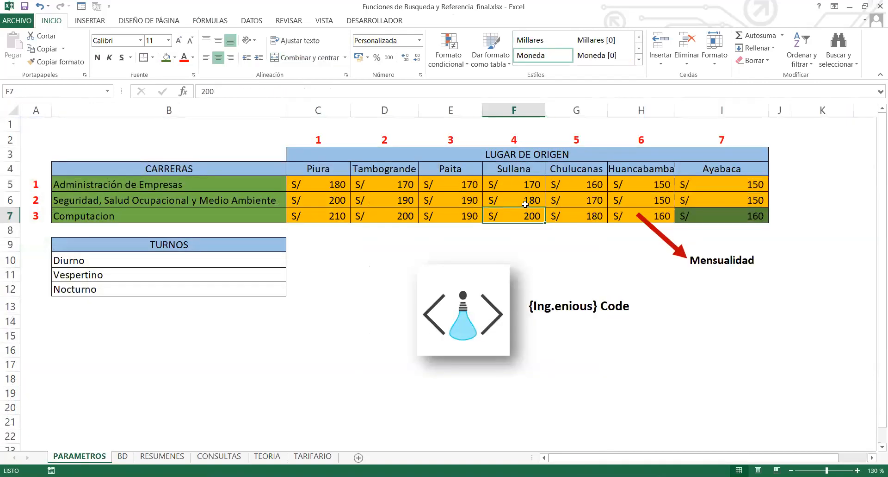
pyautogui.moveTo(516, 185); pyautogui.dragTo(522, 216)
pyautogui.click(525, 218)
pyautogui.click(162, 456)
pyautogui.click(123, 456)
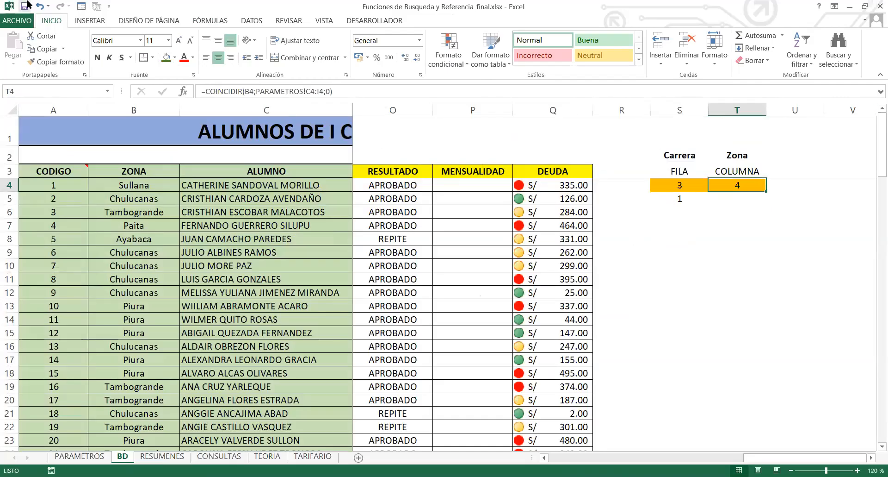
# Try to copy the Carrera FILA formula from S4 down to S5, inspect the copied reference, and undo the copy.
pyautogui.click(683, 196)
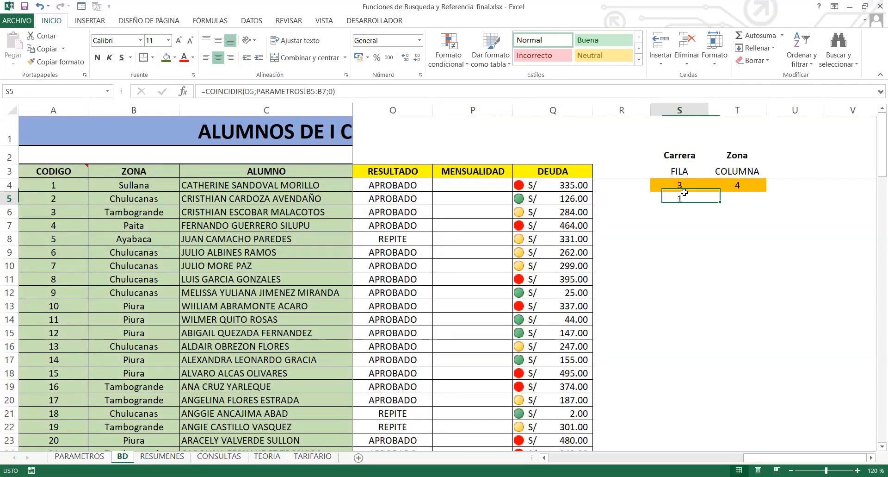
pyautogui.click(699, 187)
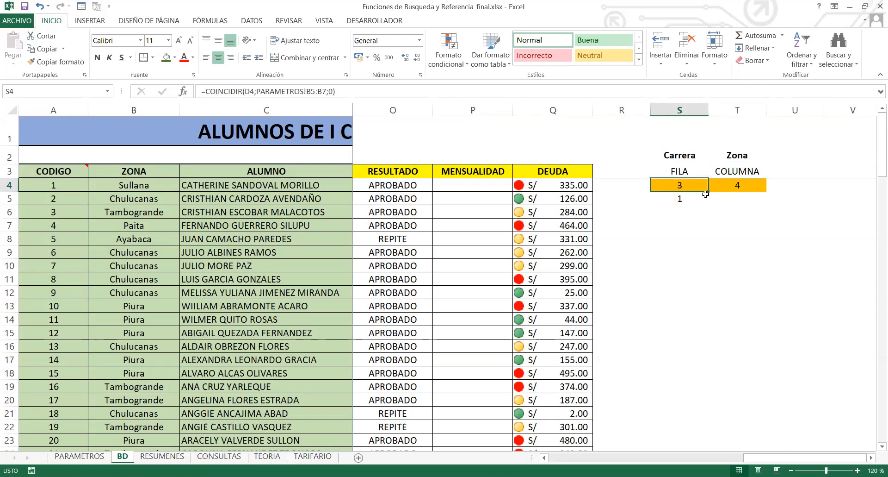
pyautogui.moveTo(709, 191); pyautogui.dragTo(709, 203)
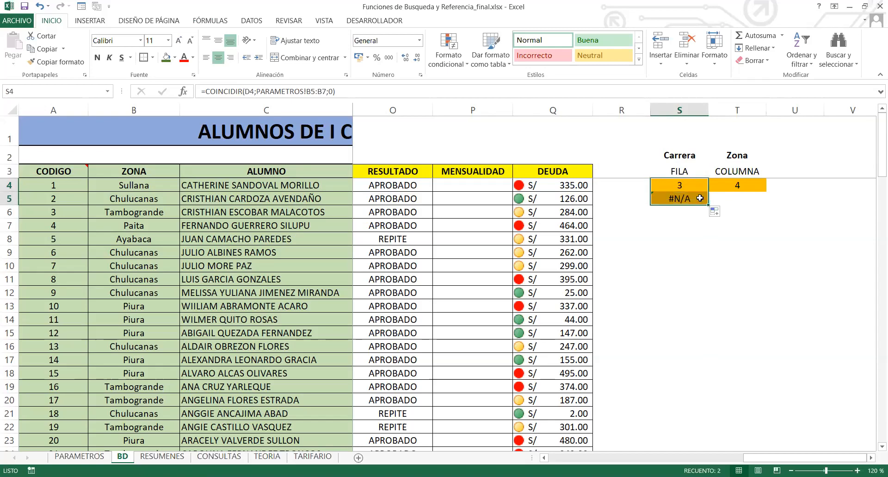
pyautogui.click(702, 190)
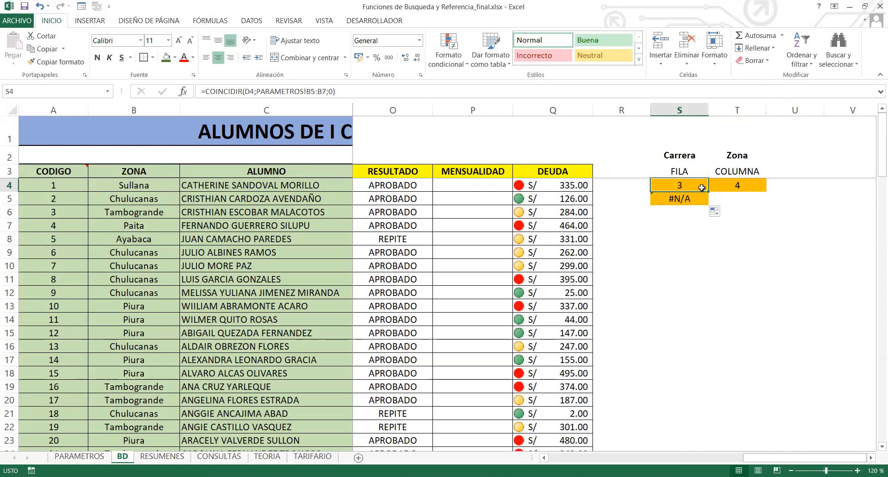
pyautogui.click(702, 198)
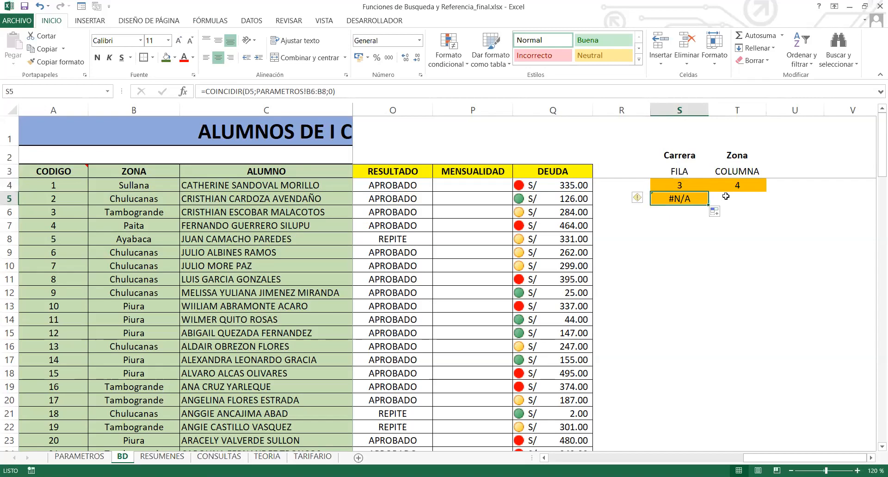
pyautogui.hotkey('ctrl', 'z')
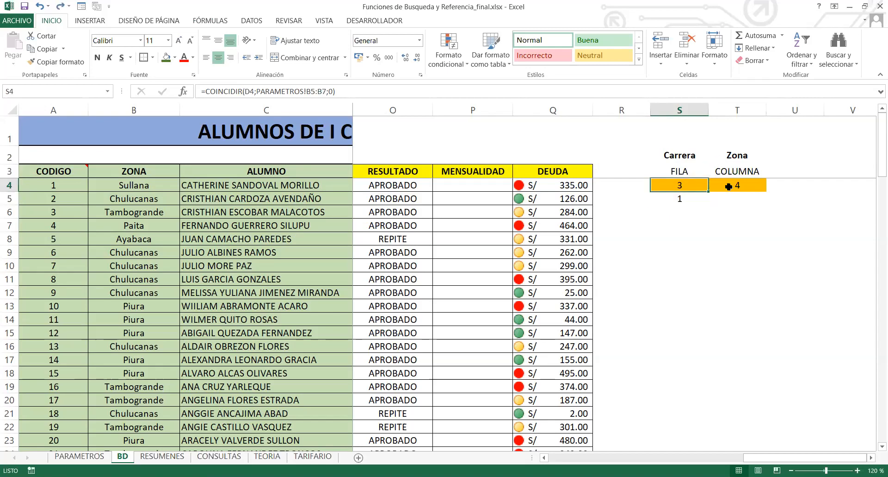
pyautogui.click(728, 186)
pyautogui.click(717, 186)
pyautogui.click(704, 185)
pyautogui.click(718, 185)
pyautogui.click(704, 185)
pyautogui.click(717, 186)
pyautogui.click(704, 185)
pyautogui.click(713, 185)
pyautogui.click(703, 185)
# Review the lookup value D4 and the search range PARAMETROS!B5:B7 inside the Carrera FILA formula in S4.
pyautogui.doubleClick(702, 186)
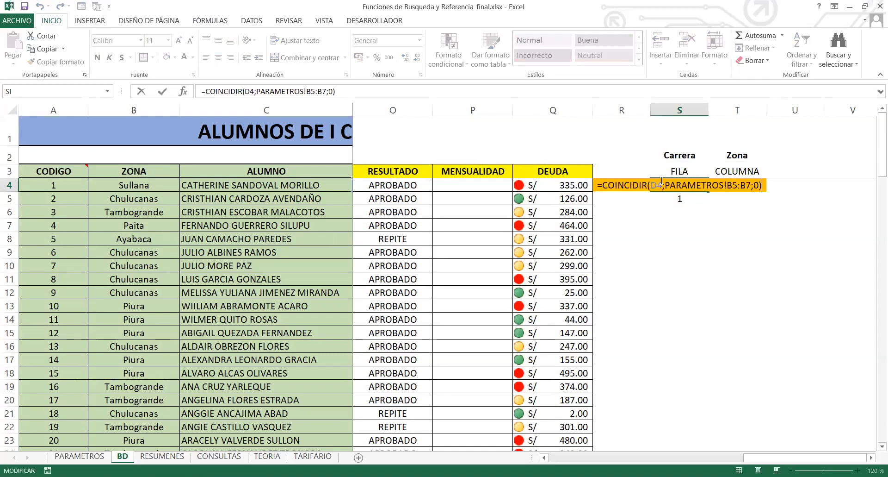
pyautogui.click(657, 187)
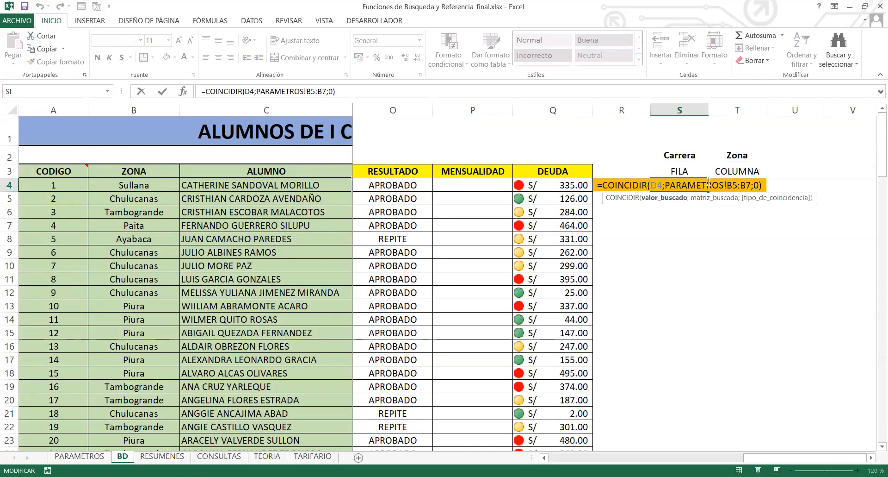
pyautogui.click(735, 185)
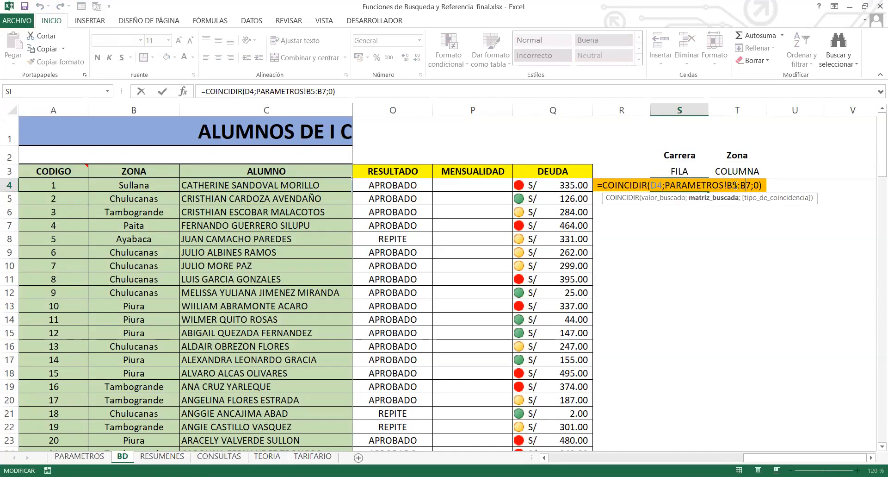
pyautogui.click(746, 185)
pyautogui.hotkey('ctrl', 'Return')
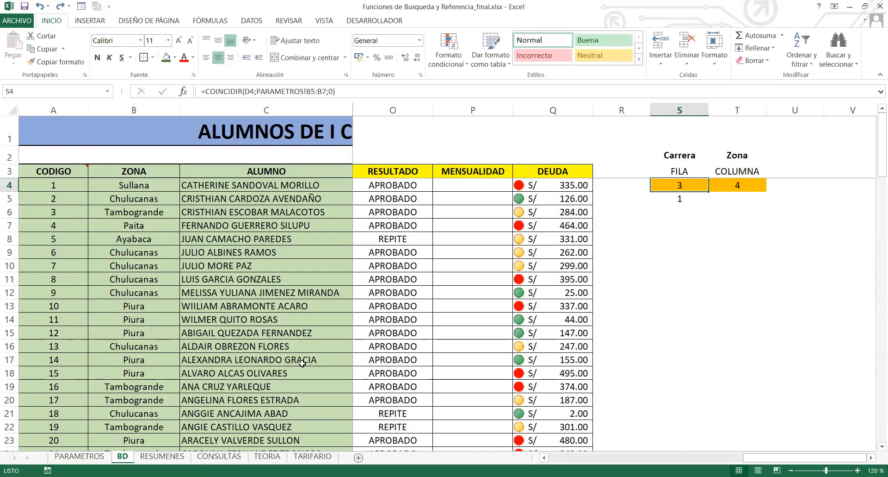
# Examine the CARRERAS list in B5:B7 on PARAMETROS as the search range of the FILA formula, and return to BD.
pyautogui.click(79, 456)
pyautogui.moveTo(185, 185); pyautogui.dragTo(185, 212)
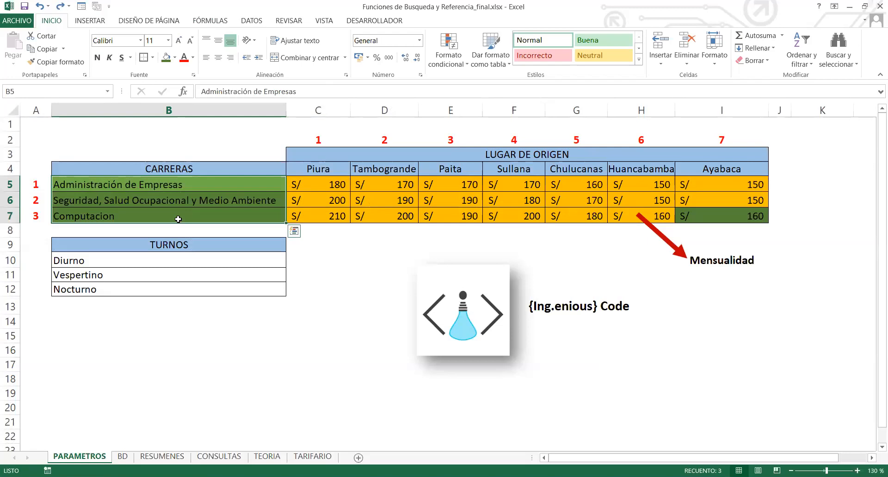
pyautogui.moveTo(287, 226); pyautogui.dragTo(286, 227)
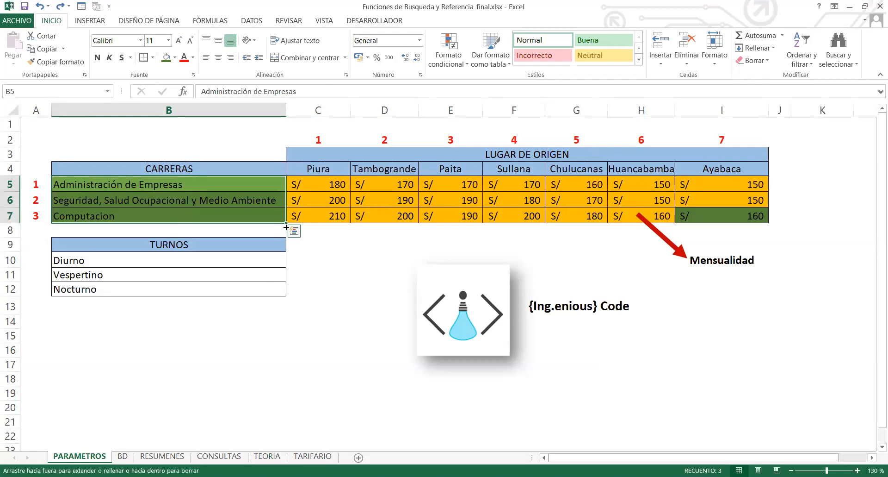
pyautogui.moveTo(321, 13); pyautogui.dragTo(259, 186)
pyautogui.hotkey('ctrl', 'z')
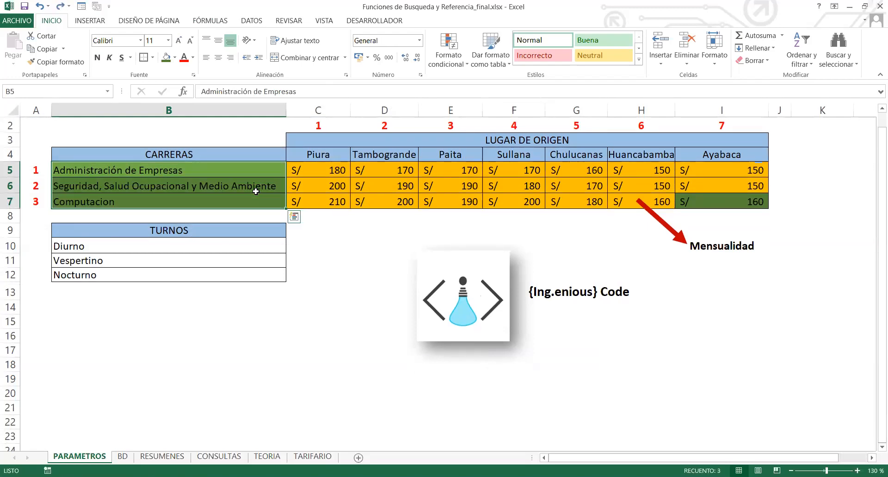
pyautogui.click(231, 406)
pyautogui.click(123, 457)
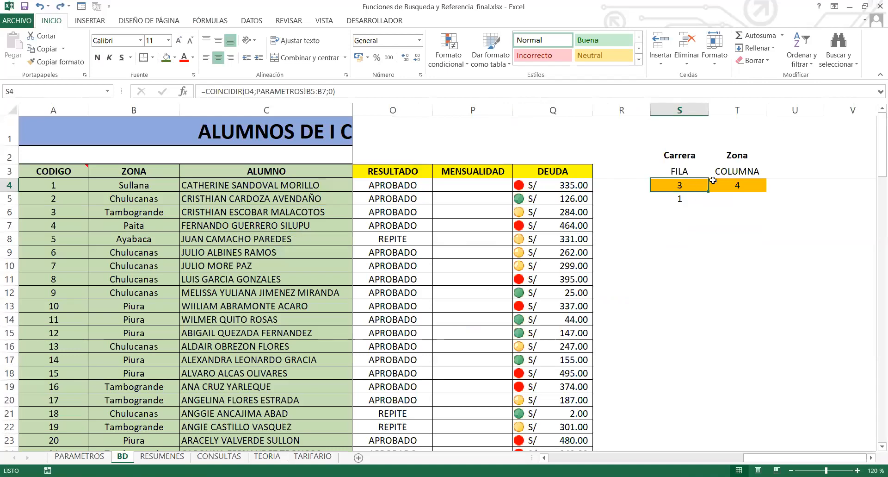
# Make the search range in the S4 formula absolute so that it reads =COINCIDIR(D4;PARAMETROS!$B$5:$B$7;0).
pyautogui.press('F2')
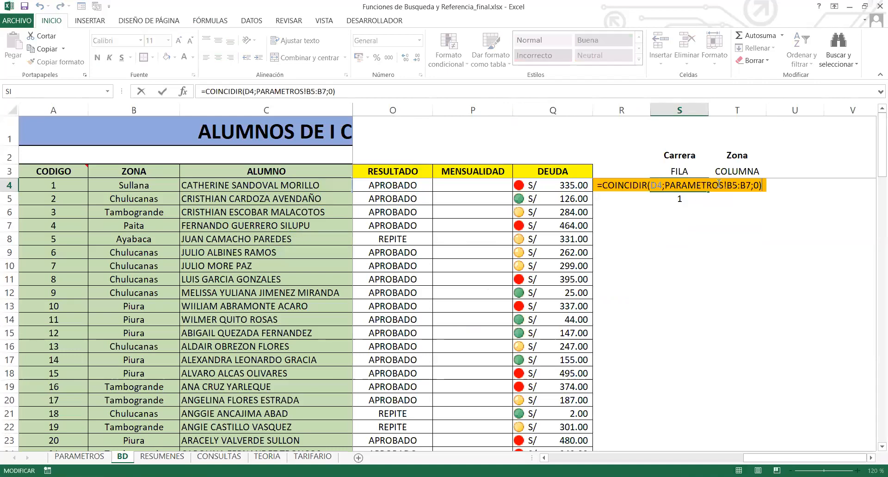
pyautogui.press('Left')
pyautogui.press('Left')
pyautogui.press('Left')
pyautogui.press('Left')
pyautogui.press('Left')
pyautogui.press('Left')
pyautogui.press('Left')
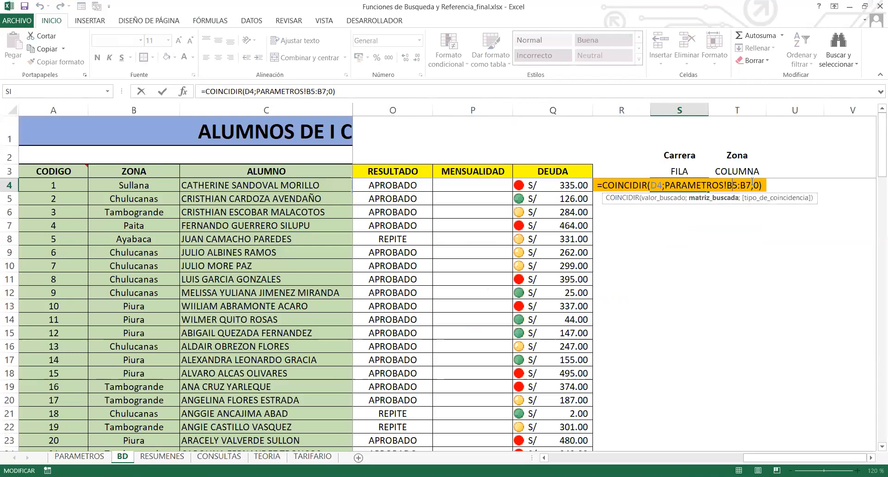
pyautogui.press('F4')
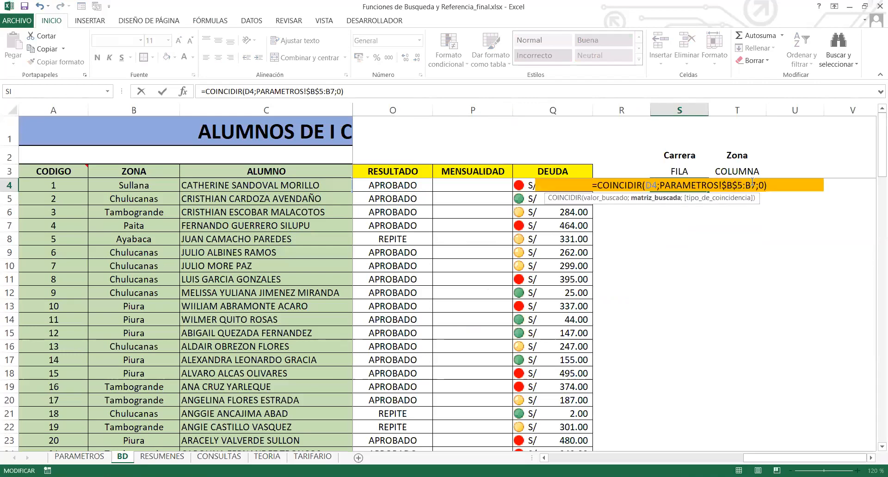
pyautogui.click(752, 184)
pyautogui.press('F4')
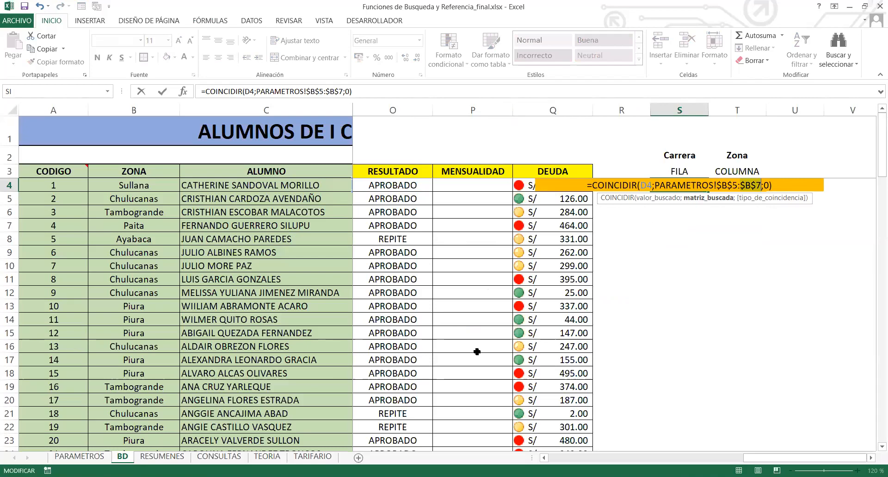
pyautogui.press('Return')
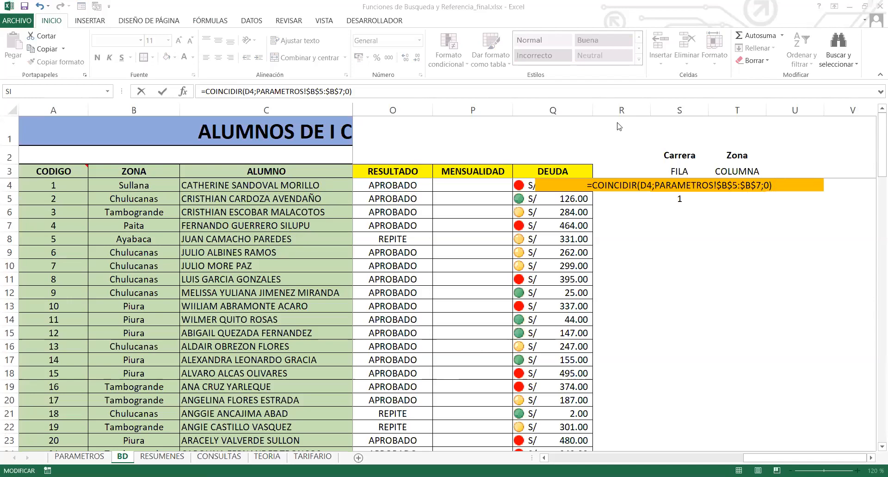
pyautogui.click(390, 90)
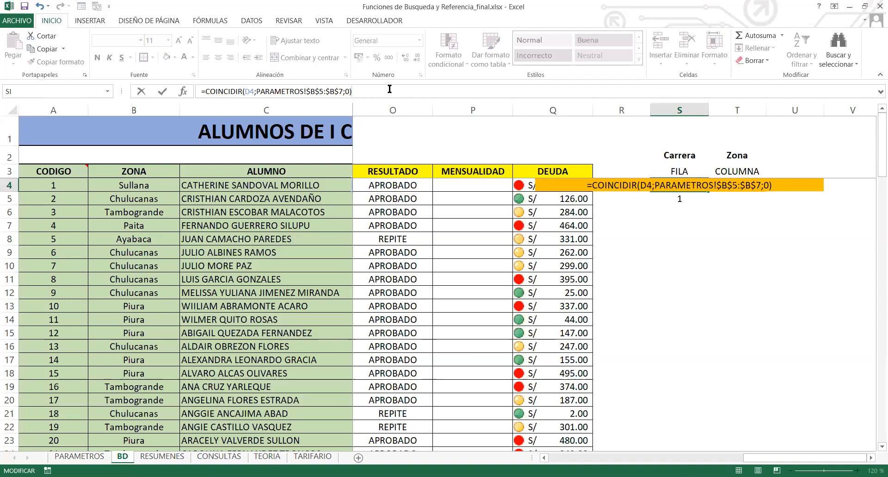
pyautogui.press('Return')
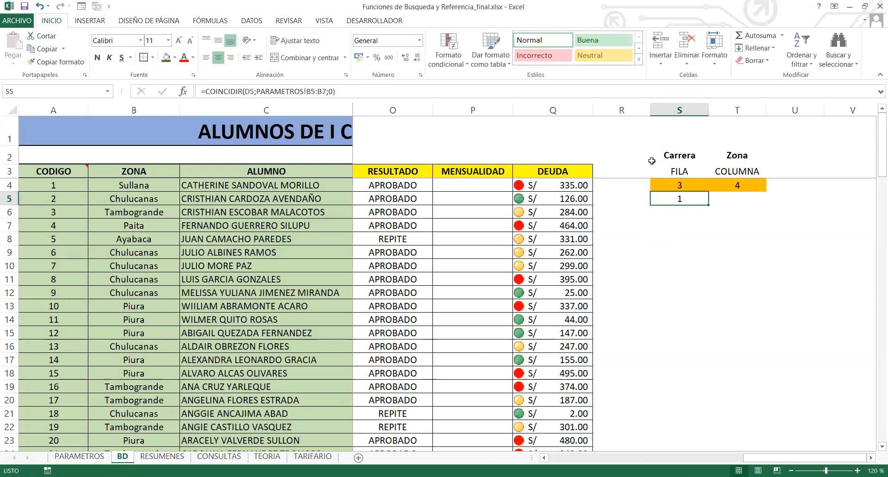
# Delete the old Carrera FILA formula from S5 and select the first student's formula in S4.
pyautogui.click(698, 188)
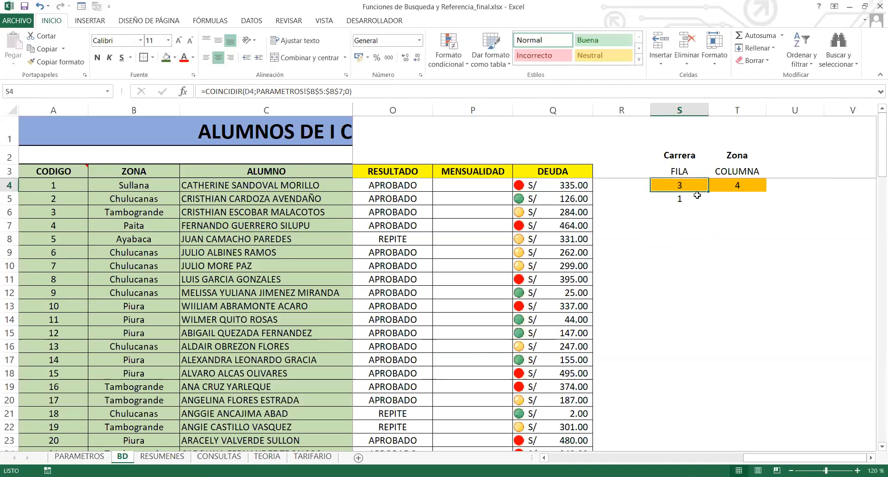
pyautogui.click(698, 195)
pyautogui.press('Delete')
pyautogui.click(700, 187)
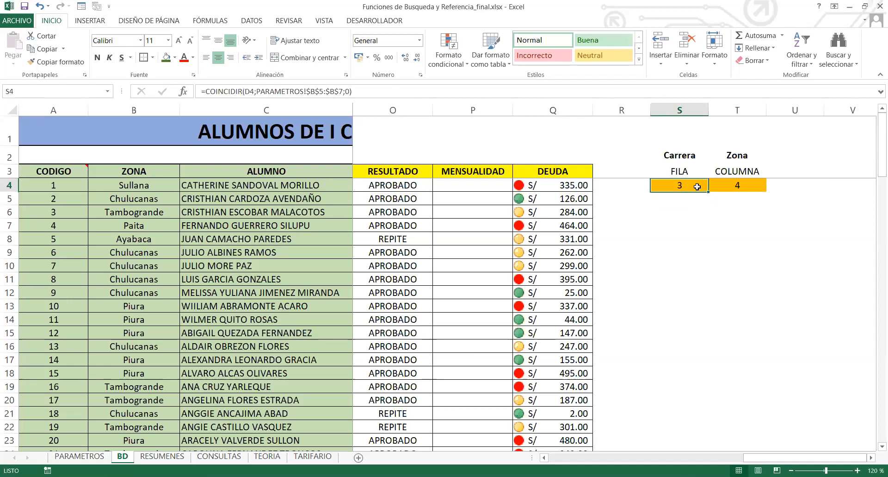
# Fill the Carrera FILA formula from S4 down to the last student in S103.
pyautogui.moveTo(708, 192)
pyautogui.mouseDown()
pyautogui.moveTo(687, 315)
pyautogui.moveTo(683, 456)
pyautogui.moveTo(676, 429)
pyautogui.mouseUp()
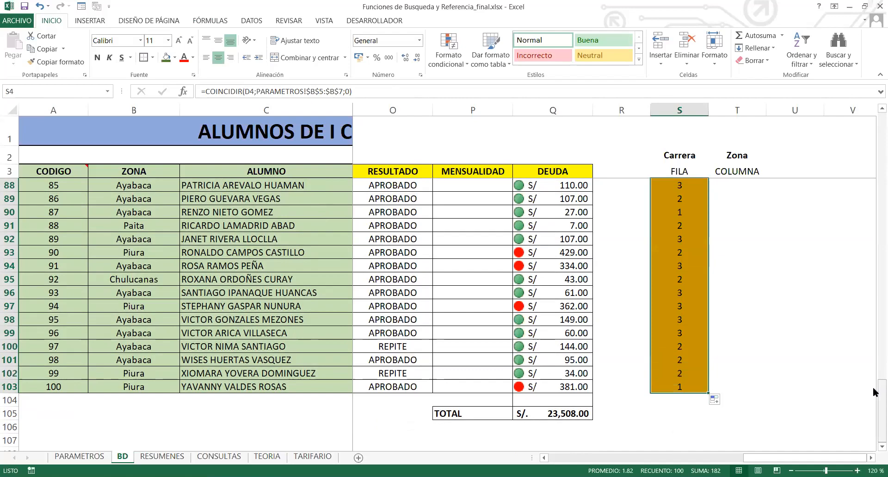
pyautogui.moveTo(877, 393); pyautogui.dragTo(874, 111)
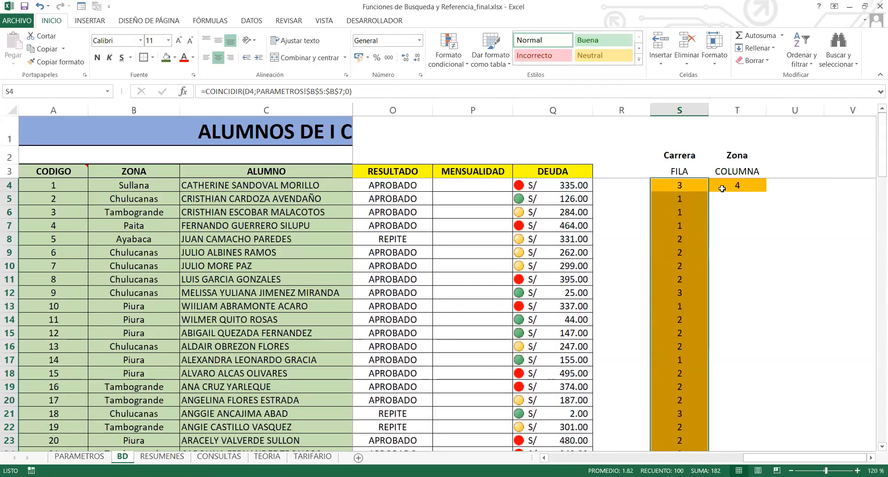
pyautogui.click(723, 188)
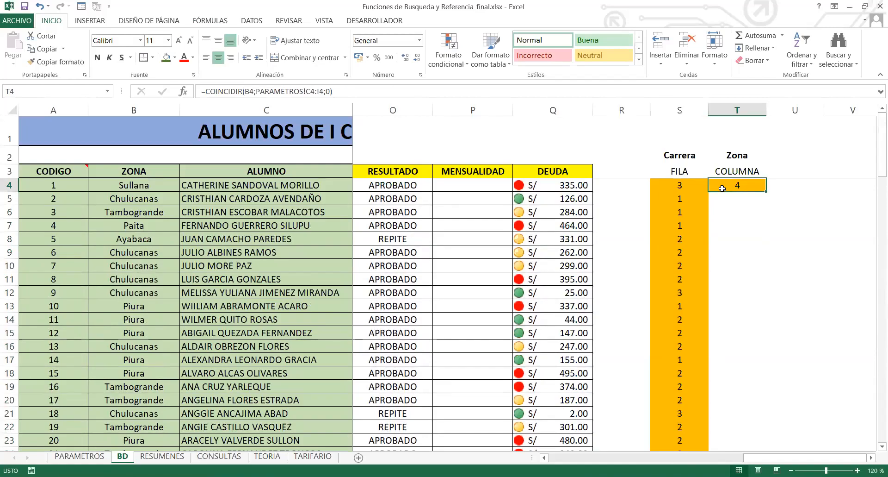
pyautogui.moveTo(669, 203); pyautogui.dragTo(681, 259)
# Make the search range in the Zona COLUMNA formula in T4 absolute so that it reads =COINCIDIR(B4;PARAMETROS!$C$4:$I$4;0).
pyautogui.click(752, 187)
pyautogui.doubleClick(751, 184)
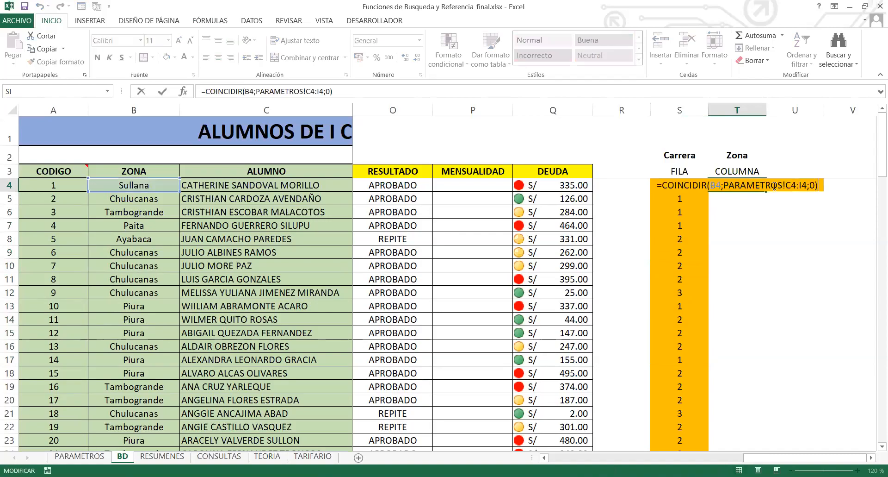
pyautogui.click(790, 184)
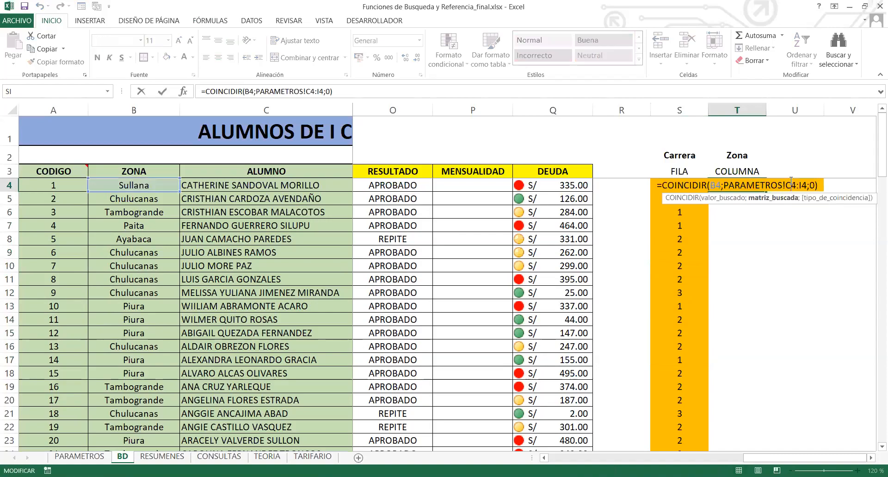
pyautogui.press('F4')
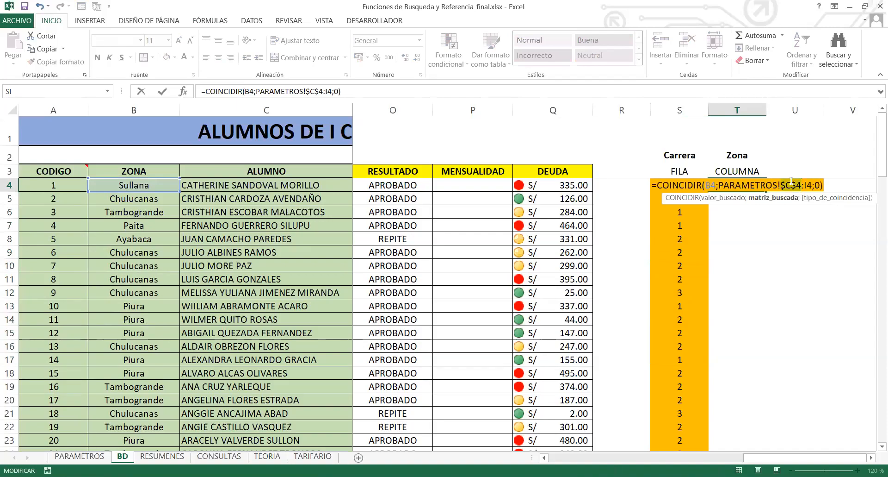
pyautogui.click(823, 185)
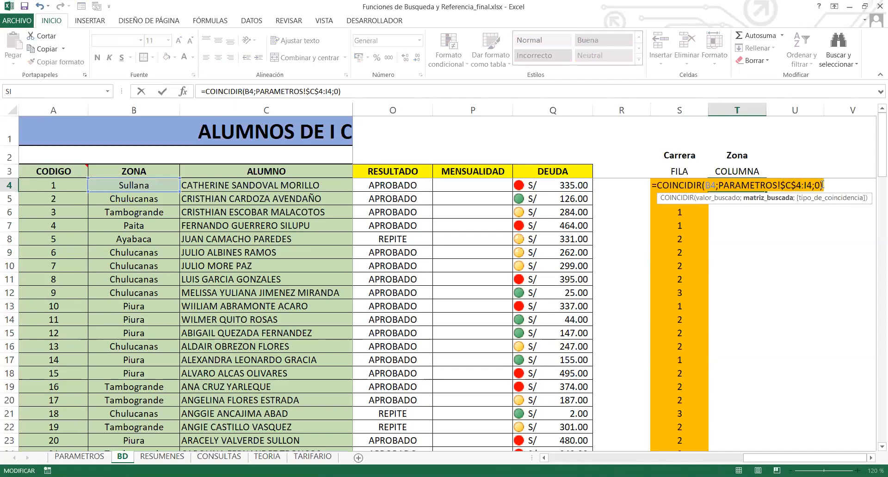
pyautogui.press('F4')
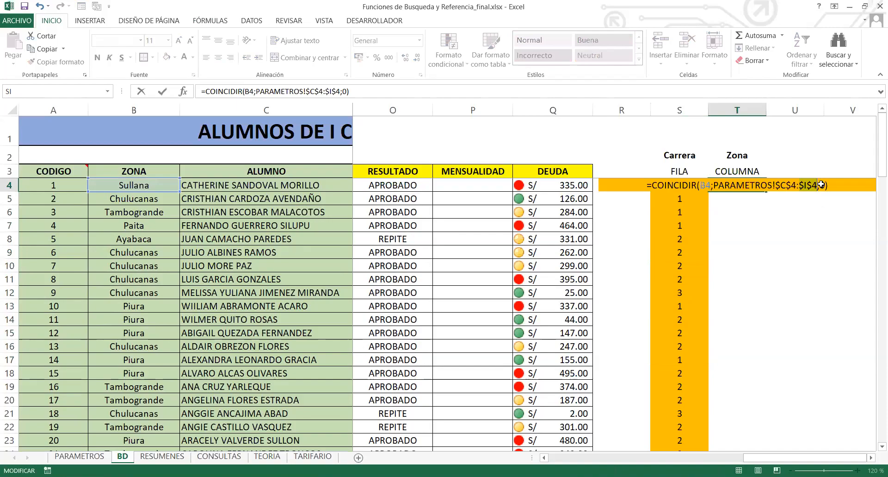
pyautogui.press('Return')
# Fill the Zona COLUMNA formula from T4 down to the last student in T103.
pyautogui.click(743, 187)
pyautogui.click(757, 199)
pyautogui.click(755, 186)
pyautogui.moveTo(766, 193); pyautogui.dragTo(739, 416)
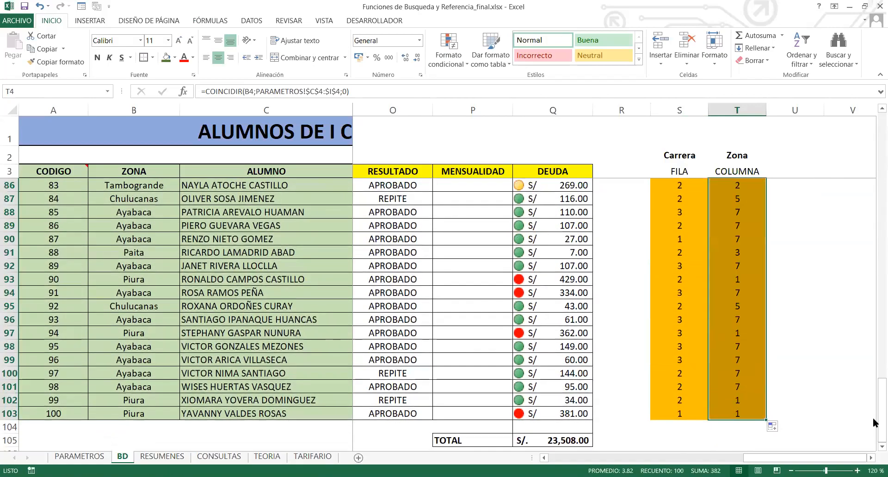
pyautogui.moveTo(874, 420); pyautogui.dragTo(875, 143)
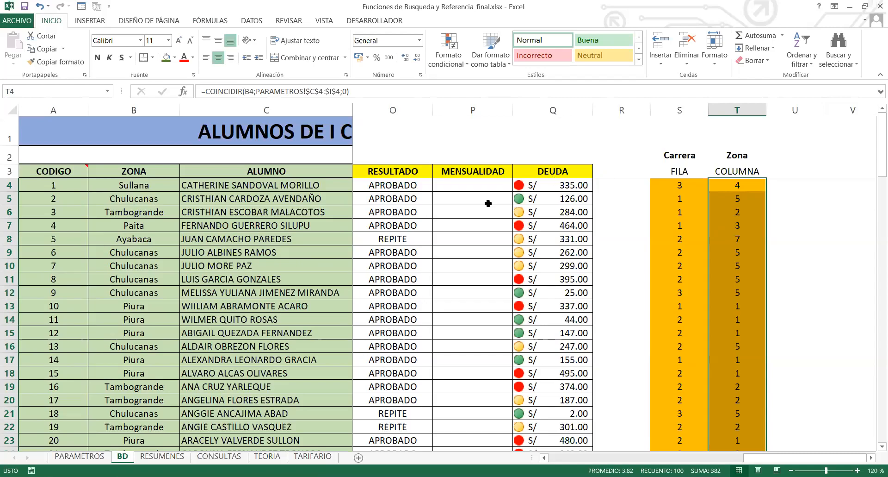
# Review the first student's FILA and COLUMNA positions in S4 and T4 against the empty MENSUALIDAD cell P4, and save the workbook.
pyautogui.click(488, 186)
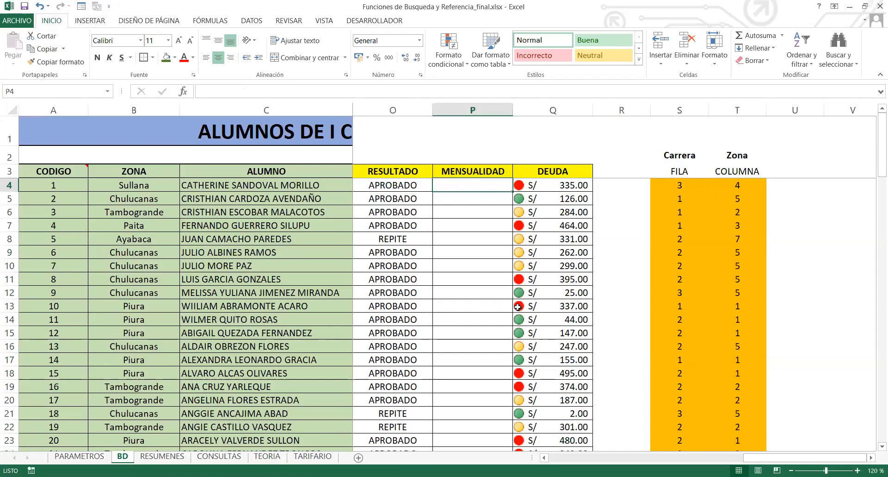
pyautogui.click(679, 190)
pyautogui.click(734, 193)
pyautogui.moveTo(678, 188); pyautogui.dragTo(736, 200)
pyautogui.click(684, 211)
pyautogui.click(472, 184)
pyautogui.hotkey('ctrl', 's')
# Merge and centre S1:T1, enter the heading COINCIDIR, and make it bold and vertically centred.
pyautogui.moveTo(681, 141); pyautogui.dragTo(755, 141)
pyautogui.click(754, 140)
pyautogui.moveTo(677, 129); pyautogui.dragTo(734, 132)
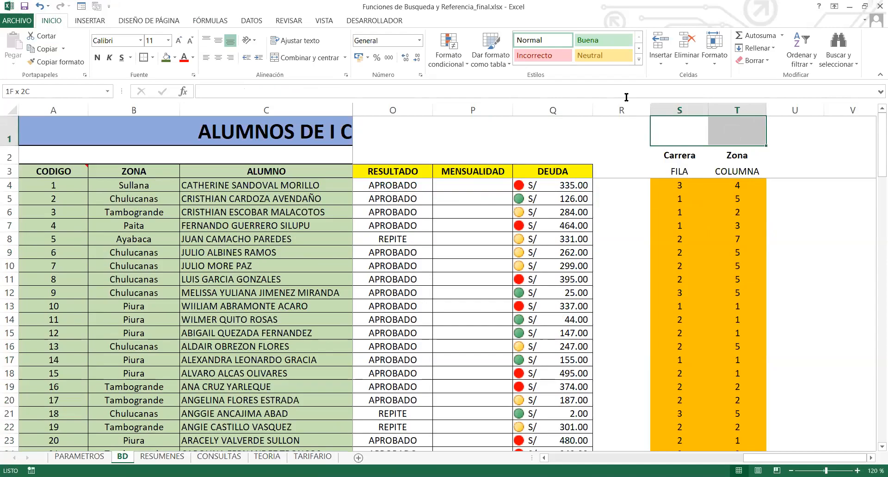
pyautogui.click(306, 58)
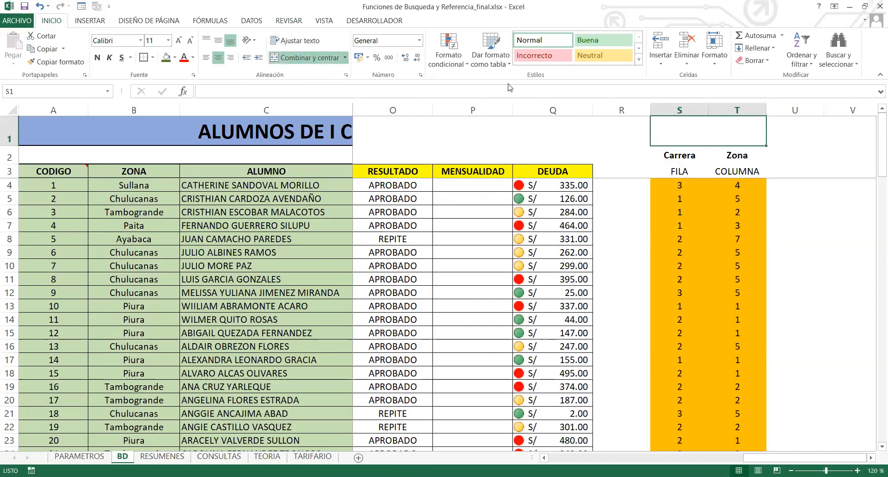
pyautogui.write('COINCIDIR')
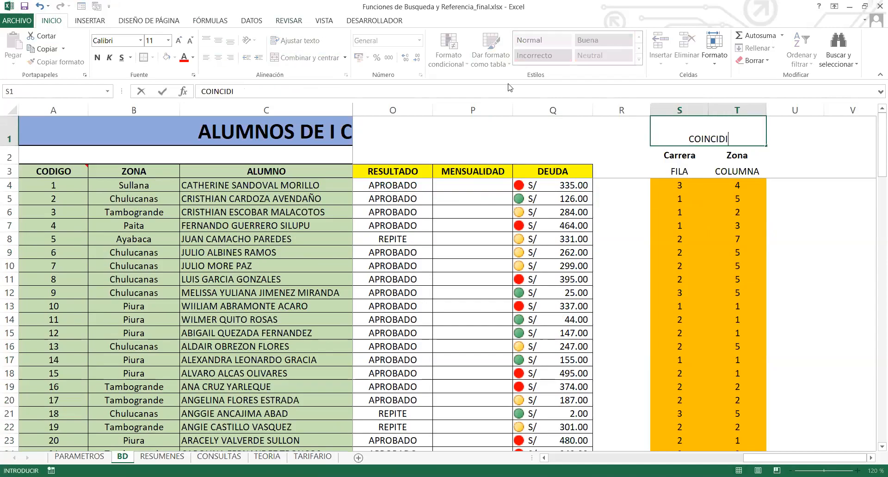
pyautogui.press('Return')
pyautogui.press('Up')
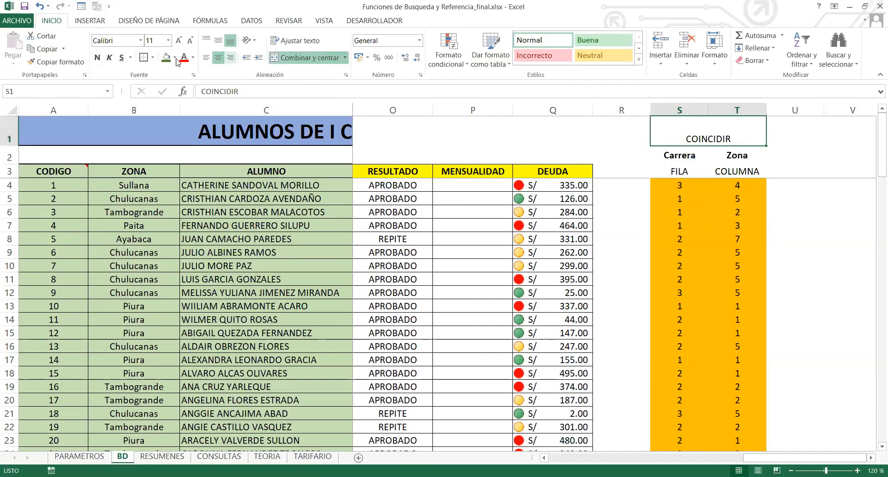
pyautogui.click(218, 41)
pyautogui.click(97, 57)
# Review the Coincidir description on the TARIFARIO sheet and compare it with the Carrera FILA and Zona COLUMNA results on BD.
pyautogui.click(312, 456)
pyautogui.click(740, 227)
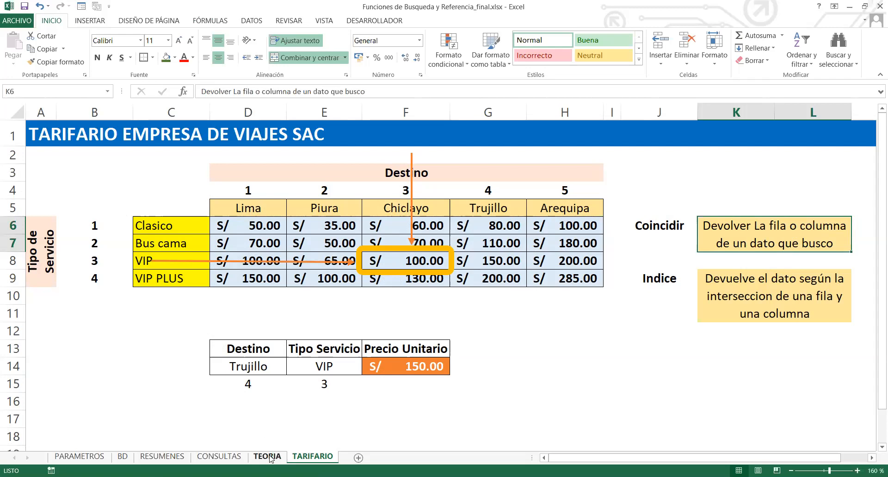
pyautogui.click(122, 455)
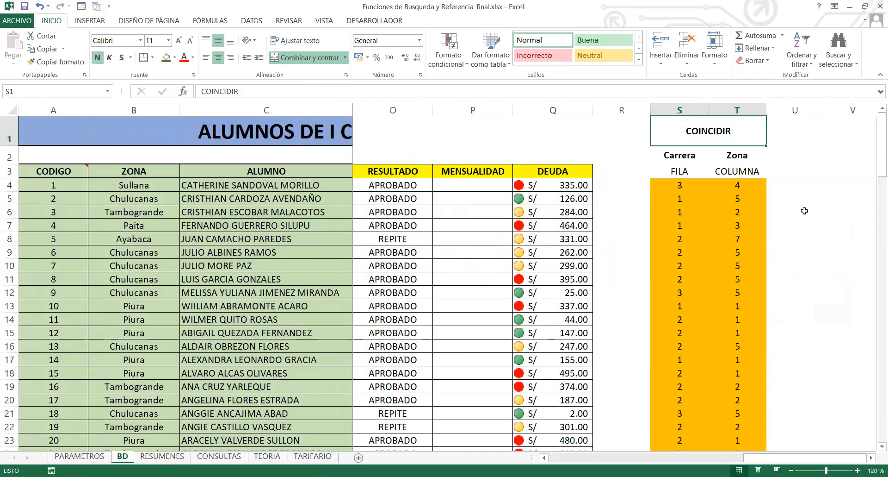
pyautogui.click(686, 154)
pyautogui.click(683, 185)
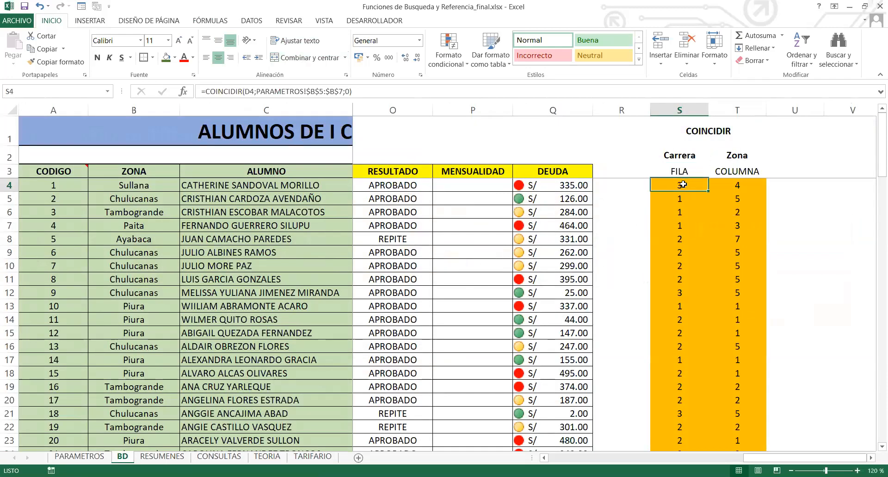
pyautogui.click(736, 154)
pyautogui.click(736, 171)
pyautogui.click(737, 184)
# Fill the merged COINCIDIR heading in S1:T1 with the gold theme colour.
pyautogui.click(727, 134)
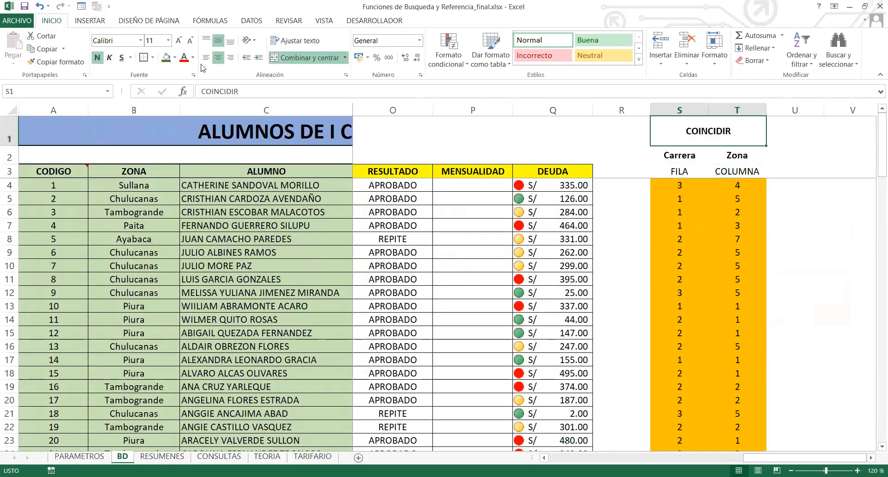
pyautogui.click(175, 57)
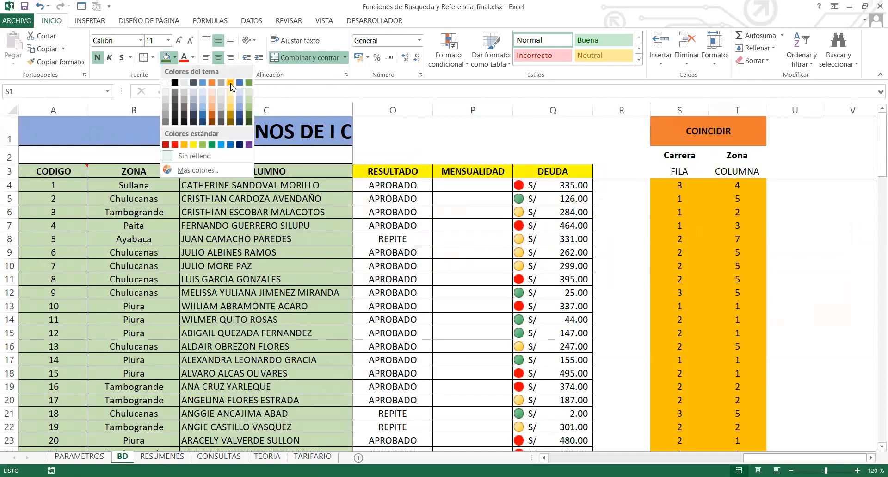
pyautogui.click(231, 82)
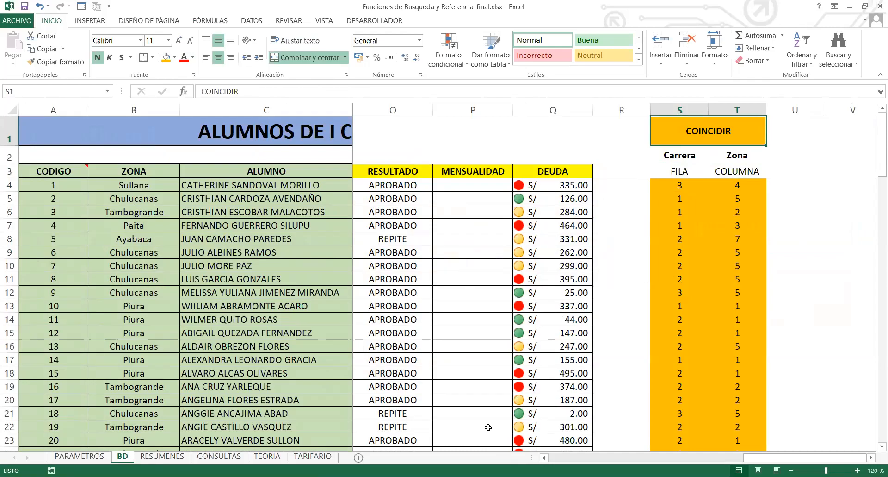
pyautogui.hotkey('alt', 'Tab')
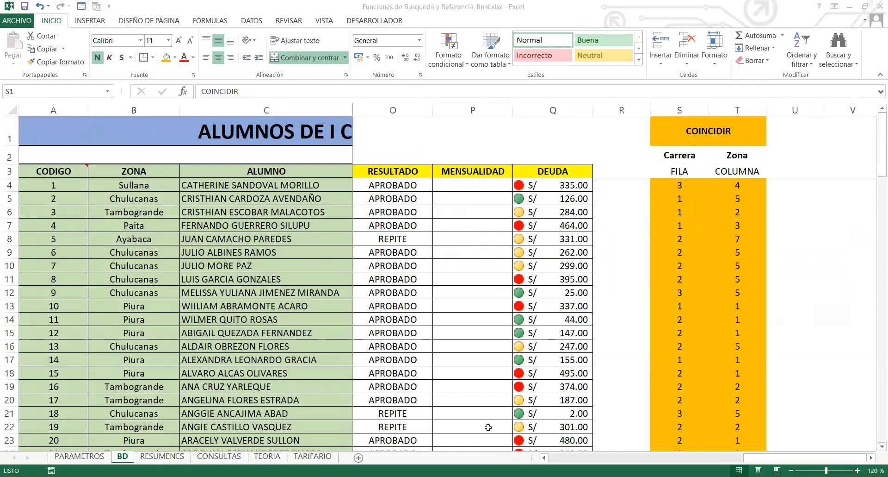
pyautogui.hotkey('alt', 'Tab')
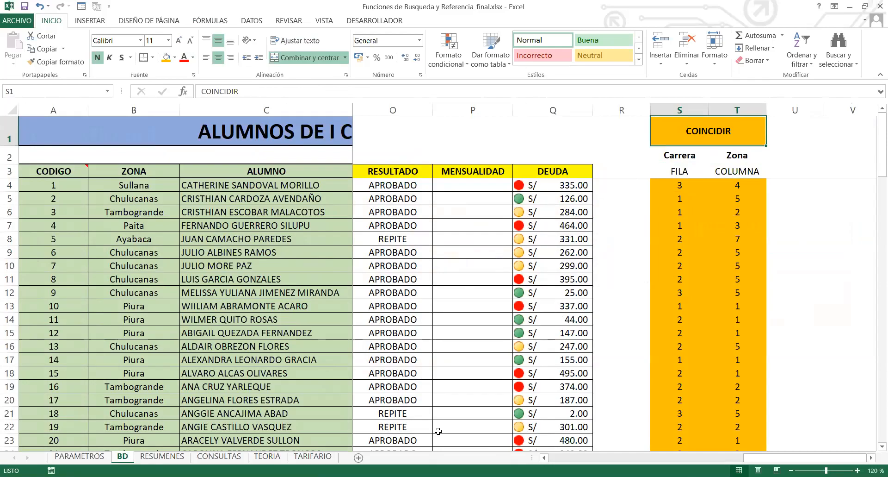
# Check the FILA and COLUMNA formulas in the first student's row 4 and the last student's row 103.
pyautogui.press('Down')
pyautogui.press('Down')
pyautogui.press('Down')
pyautogui.press('Right')
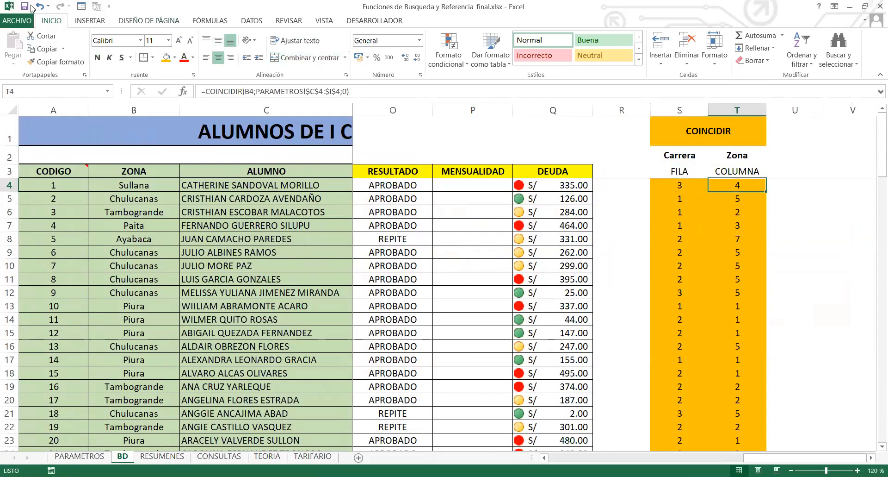
pyautogui.click(684, 184)
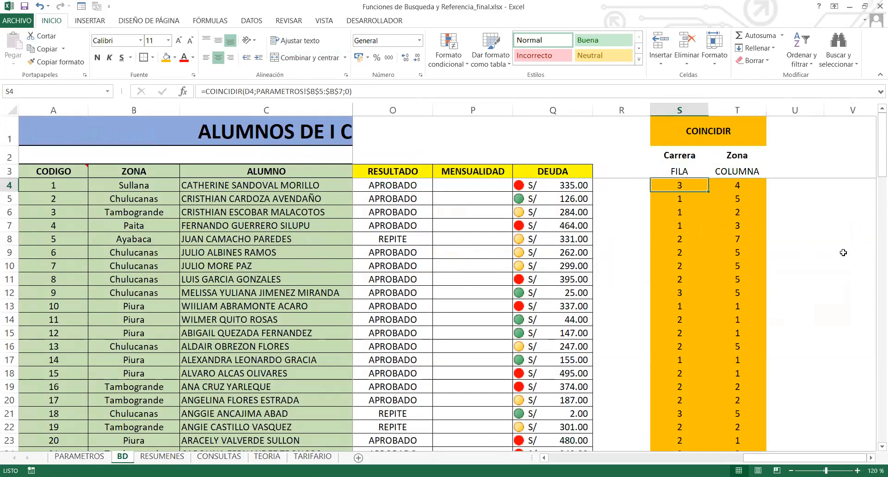
pyautogui.moveTo(874, 158); pyautogui.dragTo(874, 448)
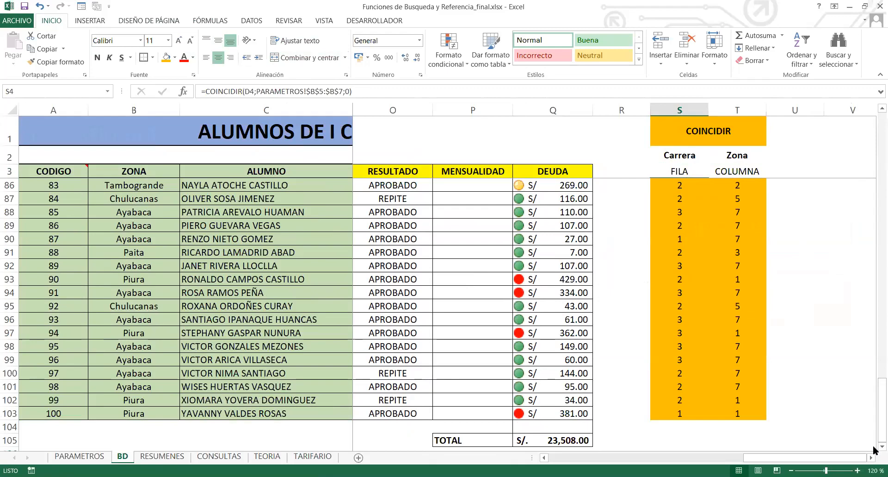
pyautogui.click(50, 411)
pyautogui.click(700, 415)
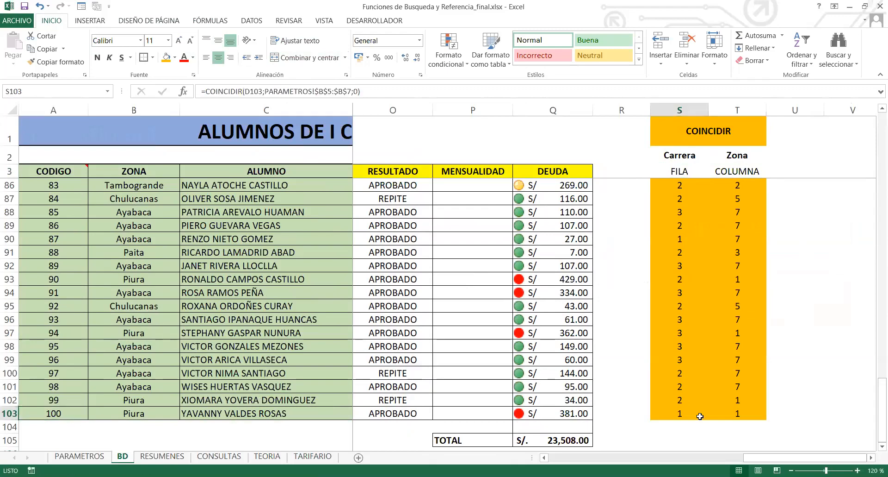
pyautogui.click(727, 412)
pyautogui.click(701, 412)
pyautogui.click(719, 414)
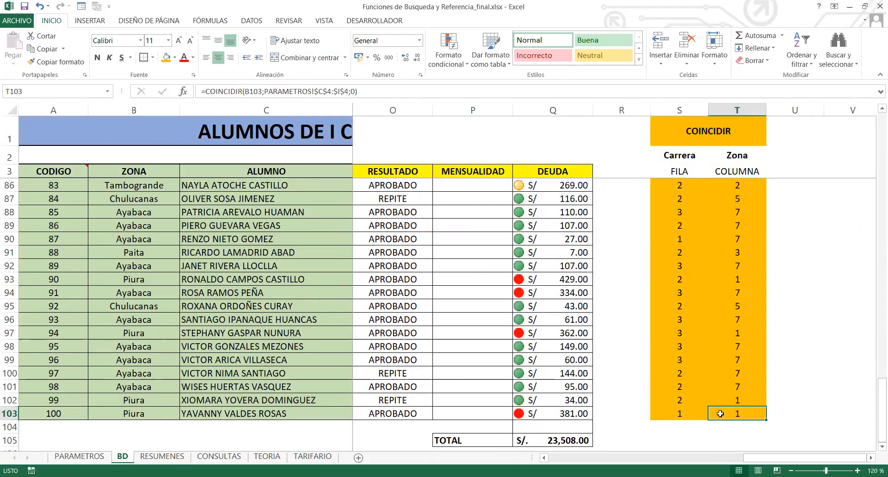
# Examine on PARAMETROS where the Administración de Empresas row meets the Piura column in the price table.
pyautogui.click(79, 455)
pyautogui.click(221, 172)
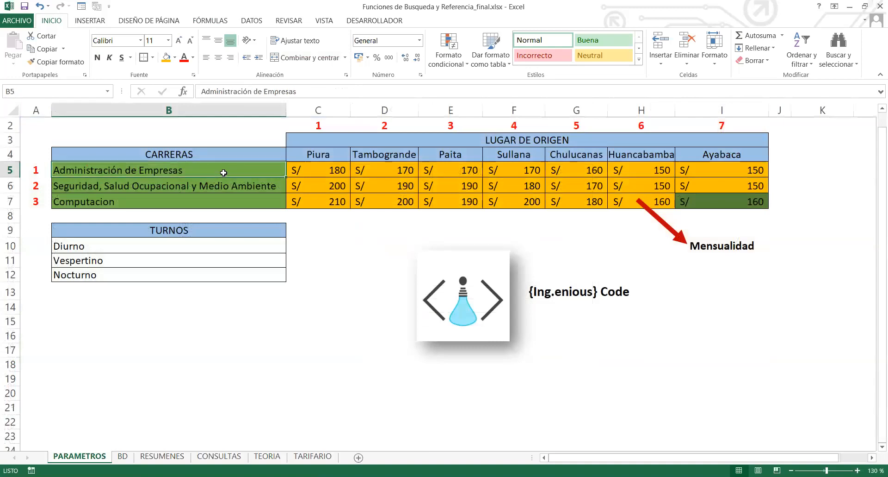
pyautogui.click(315, 153)
pyautogui.click(317, 170)
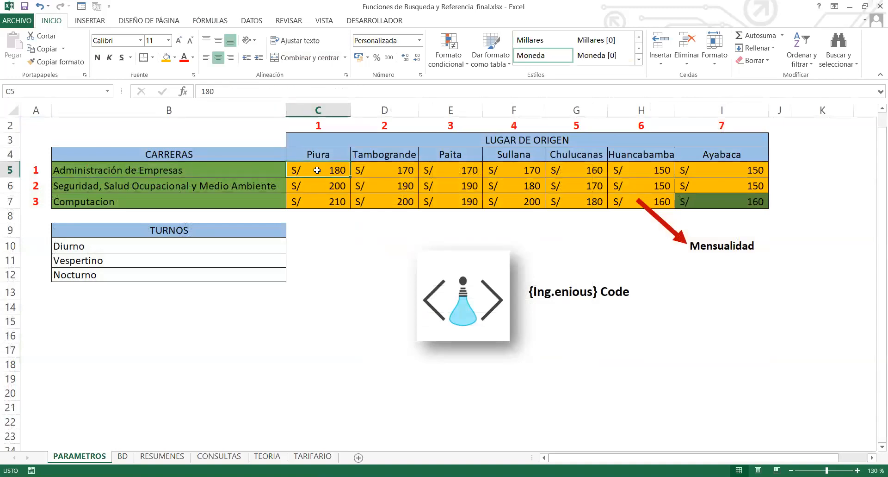
pyautogui.click(587, 141)
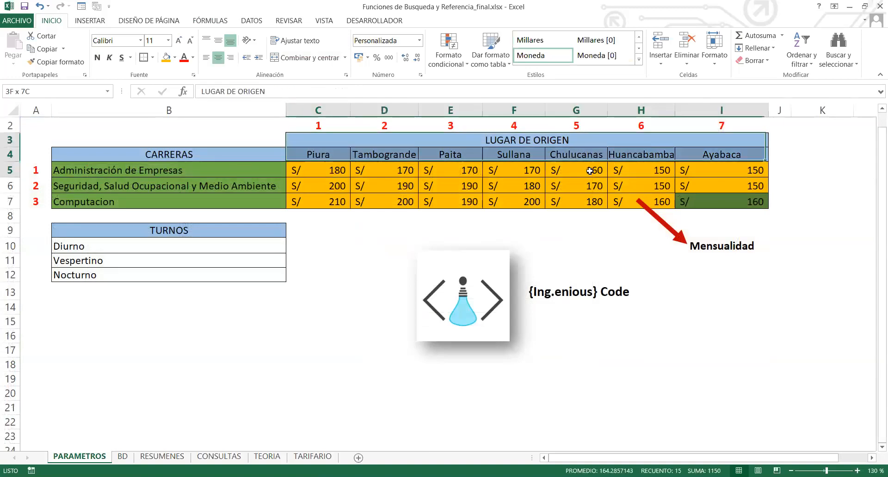
pyautogui.click(461, 198)
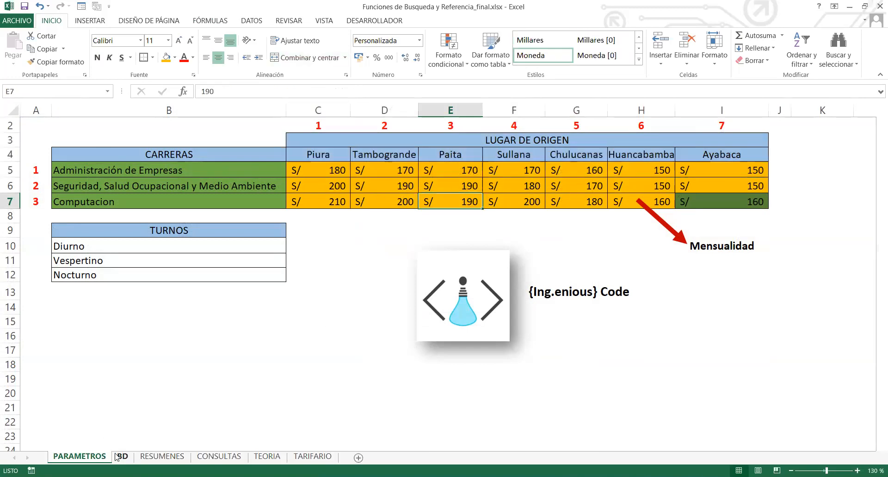
# Review the Indice description on TARIFARIO and the arrows marking where the VIP row crosses the Chiclayo column.
pyautogui.click(122, 456)
pyautogui.moveTo(876, 410); pyautogui.dragTo(876, 152)
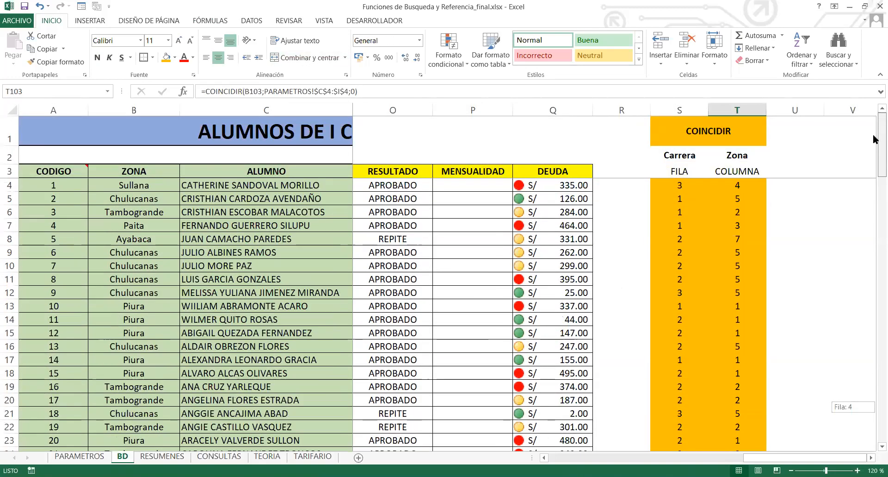
pyautogui.click(698, 129)
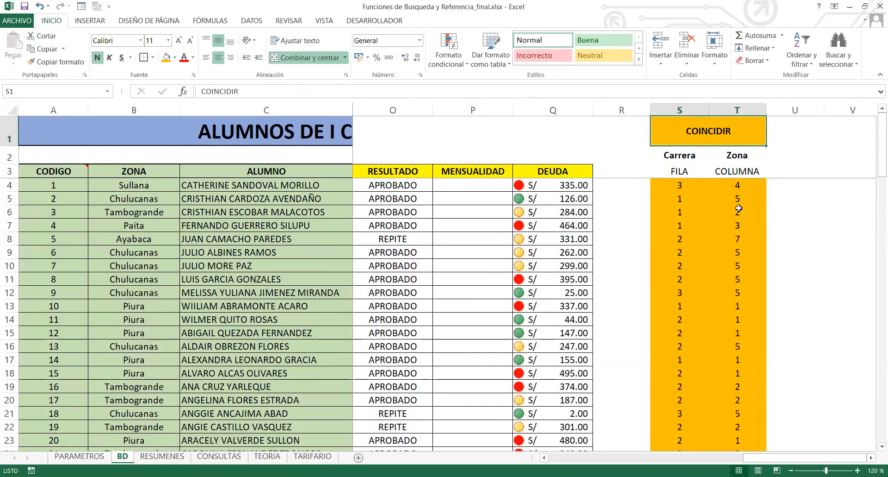
pyautogui.click(474, 186)
pyautogui.click(313, 455)
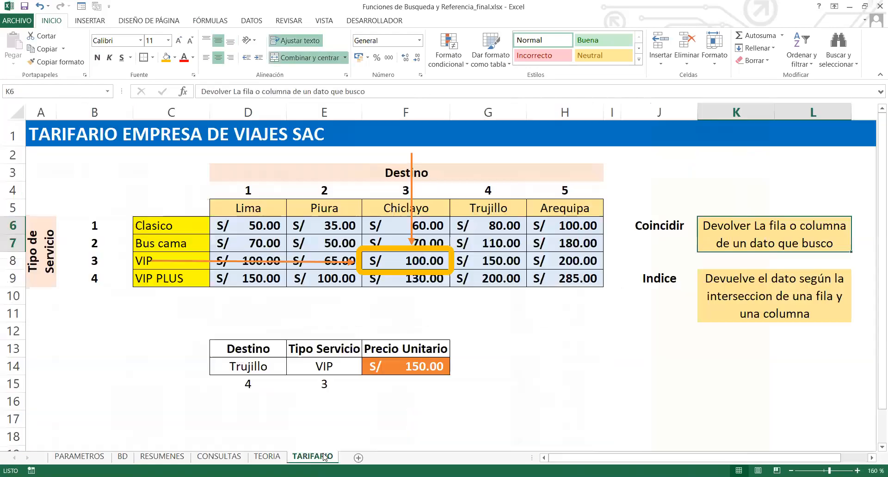
pyautogui.moveTo(689, 282); pyautogui.dragTo(775, 307)
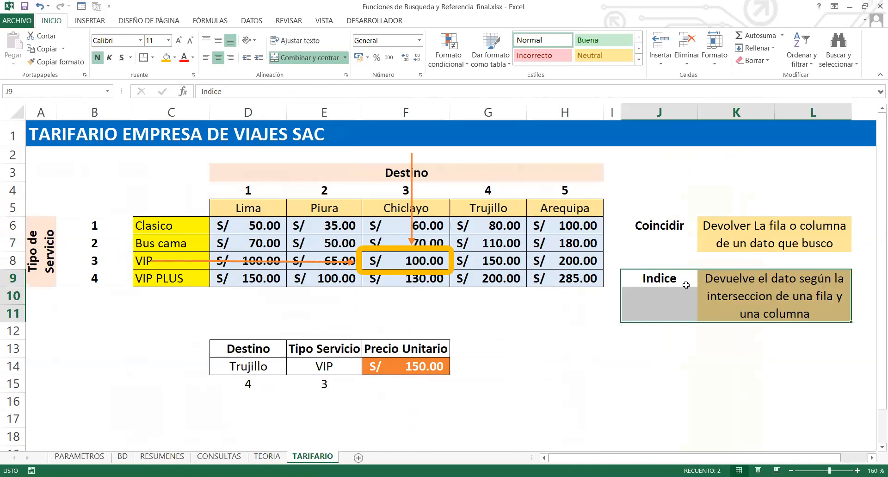
pyautogui.click(413, 171)
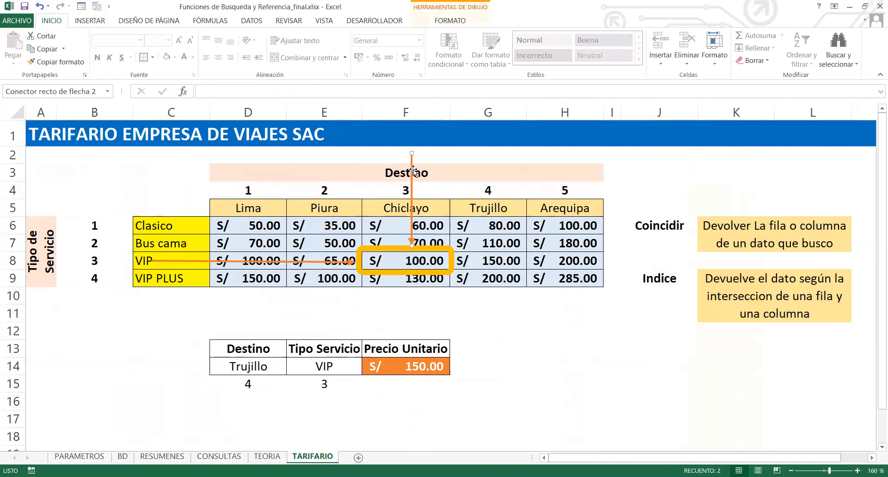
# Start an INDICE formula in MENSUALIDAD cell P4 on BD, with the PARAMETROS price range C5:I7 as its matrix.
pyautogui.click(123, 456)
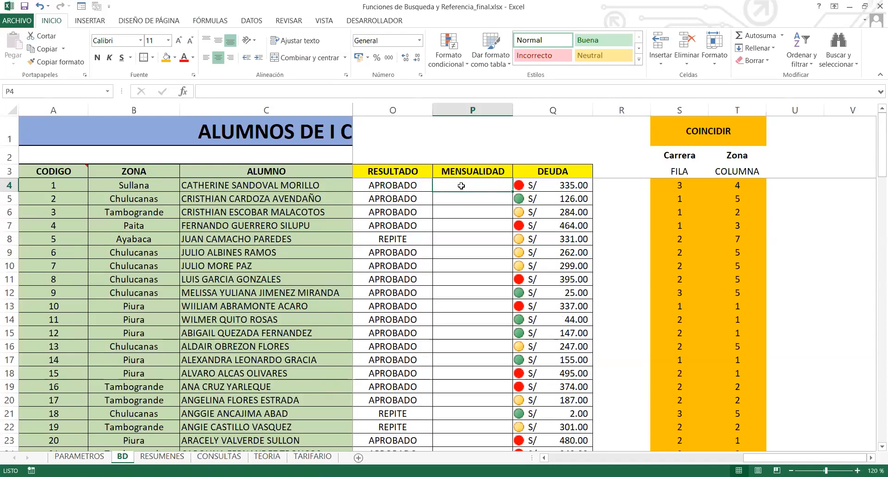
pyautogui.write('=')
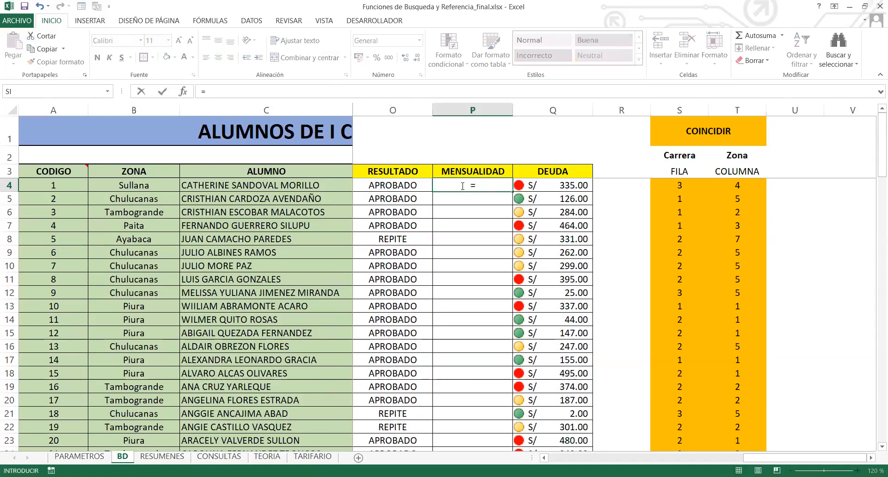
pyautogui.write('IN')
pyautogui.press('Tab')
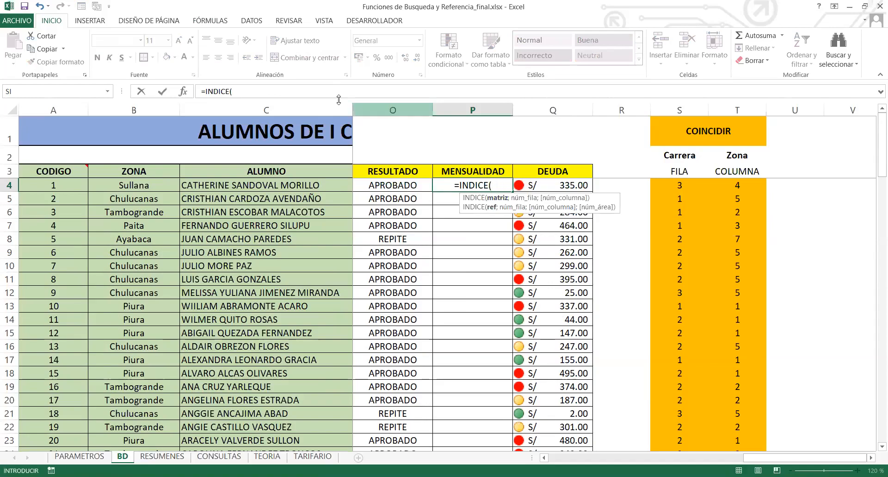
pyautogui.click(245, 90)
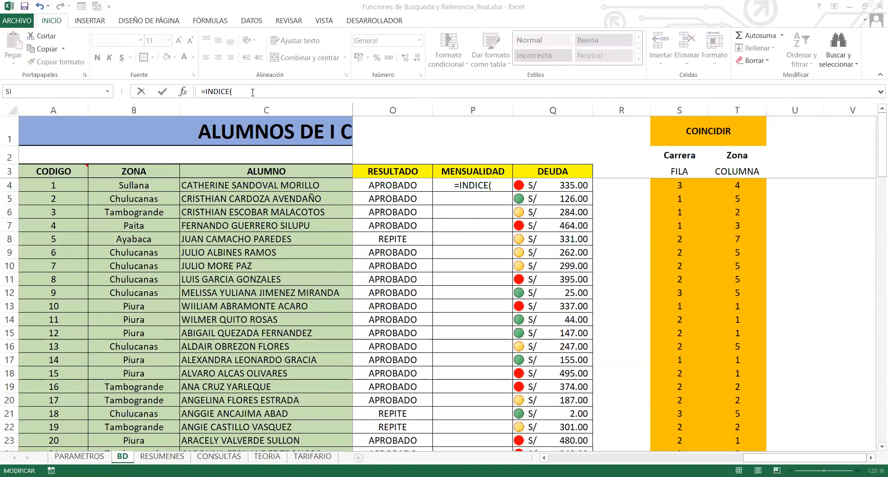
pyautogui.click(253, 92)
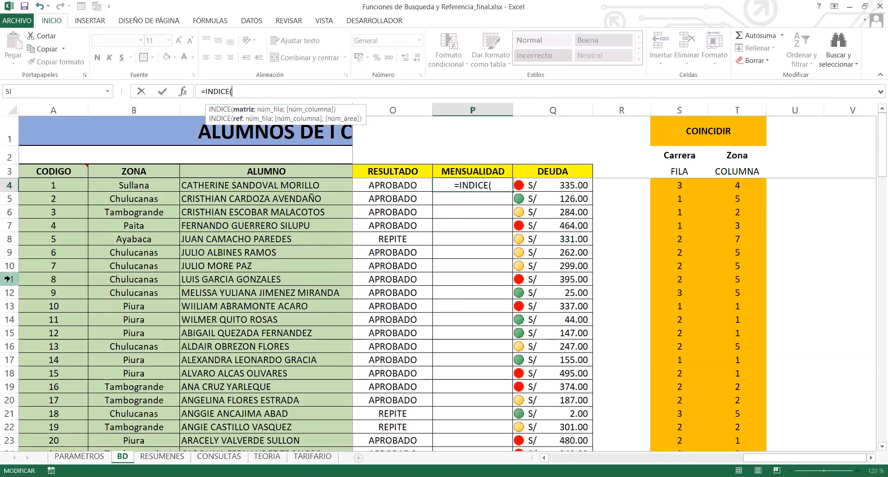
pyautogui.click(81, 456)
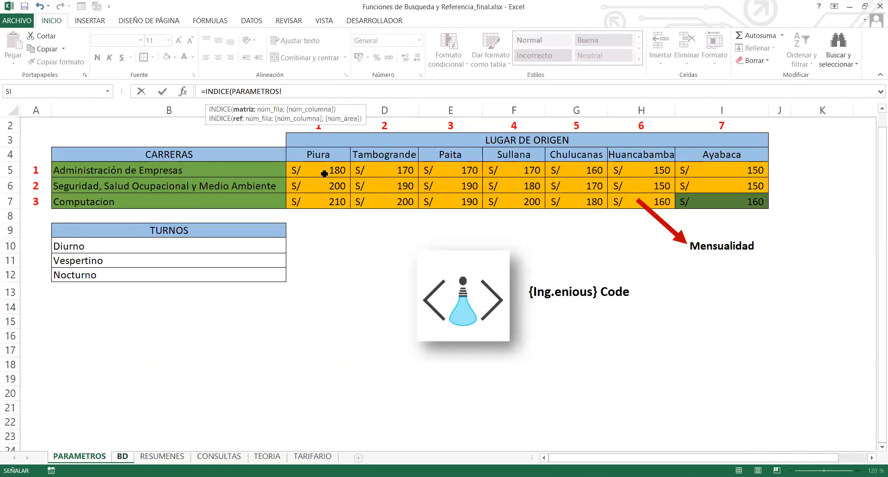
pyautogui.click(324, 170)
pyautogui.moveTo(349, 171); pyautogui.dragTo(752, 201)
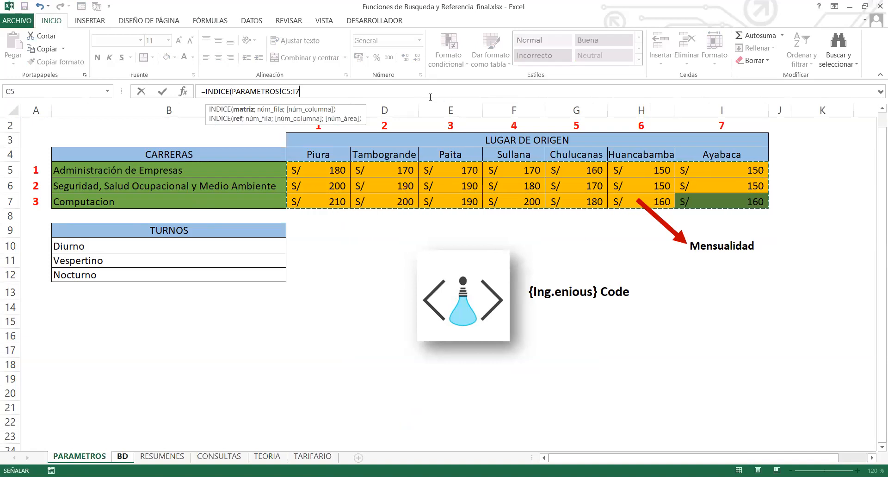
pyautogui.click(344, 91)
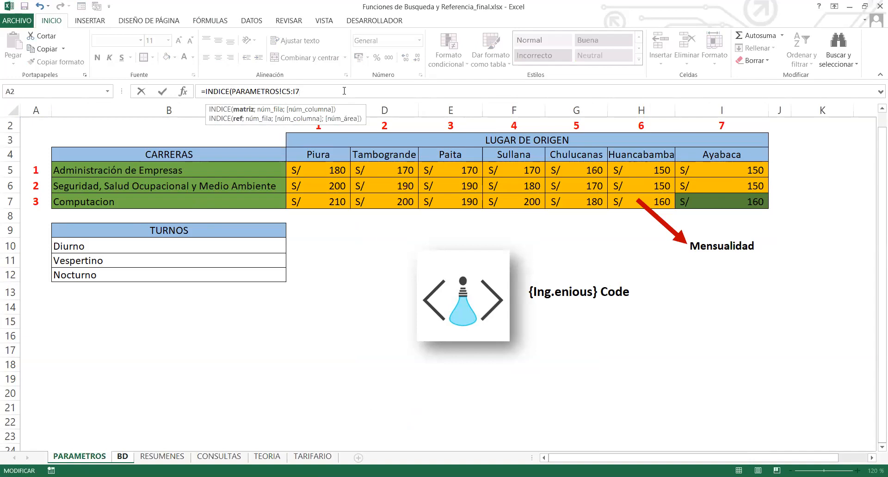
# Complete the P4 INDICE formula with BD cell S4 as the row number and T4 as the column number.
pyautogui.write(';')
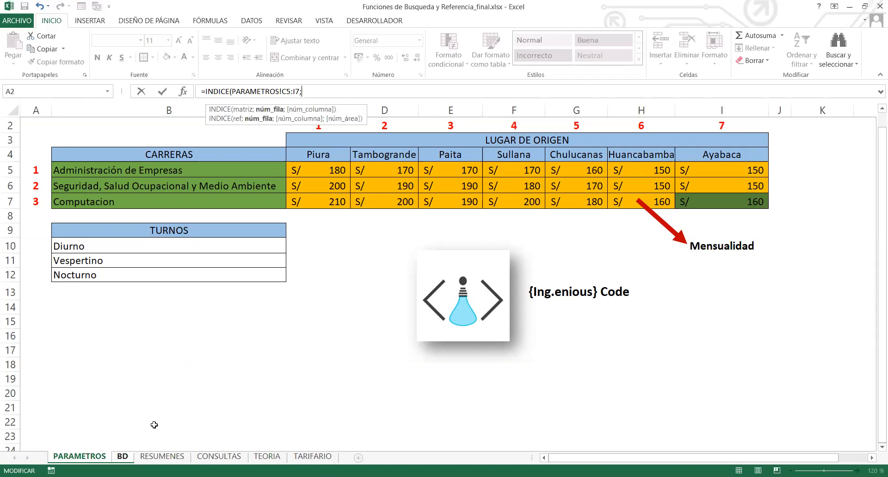
pyautogui.click(132, 457)
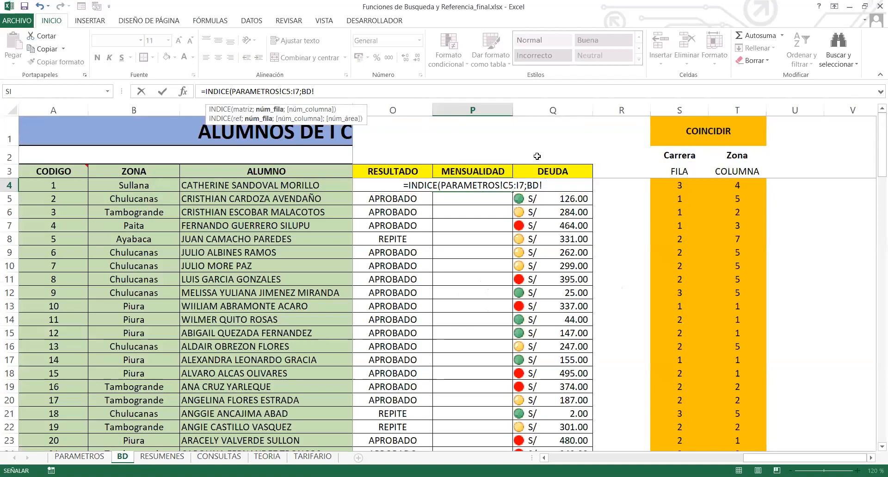
pyautogui.click(674, 186)
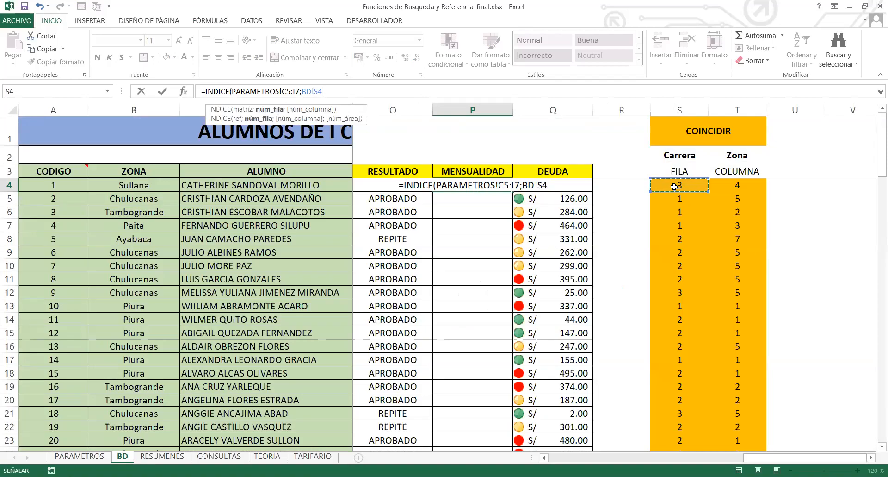
pyautogui.write(';')
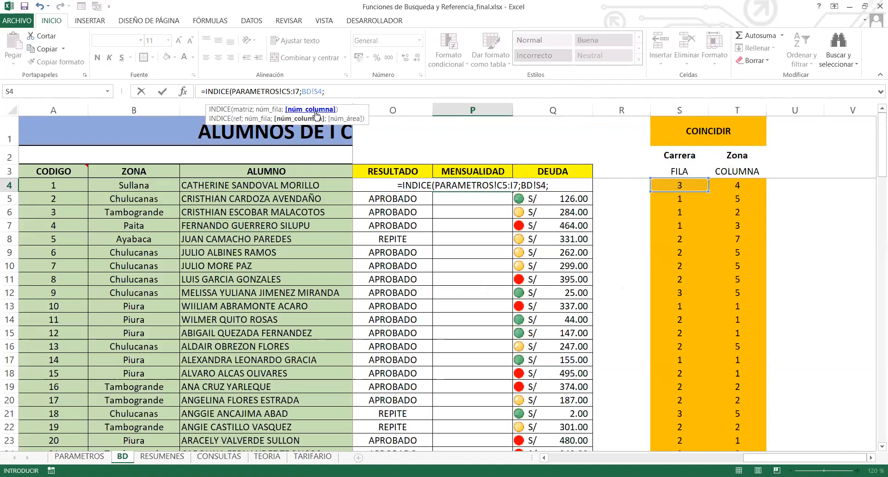
pyautogui.click(741, 184)
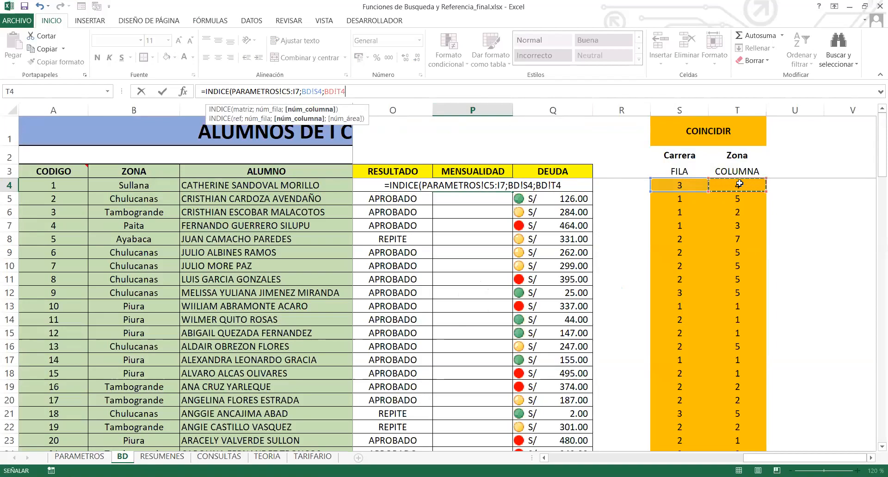
pyautogui.write(')')
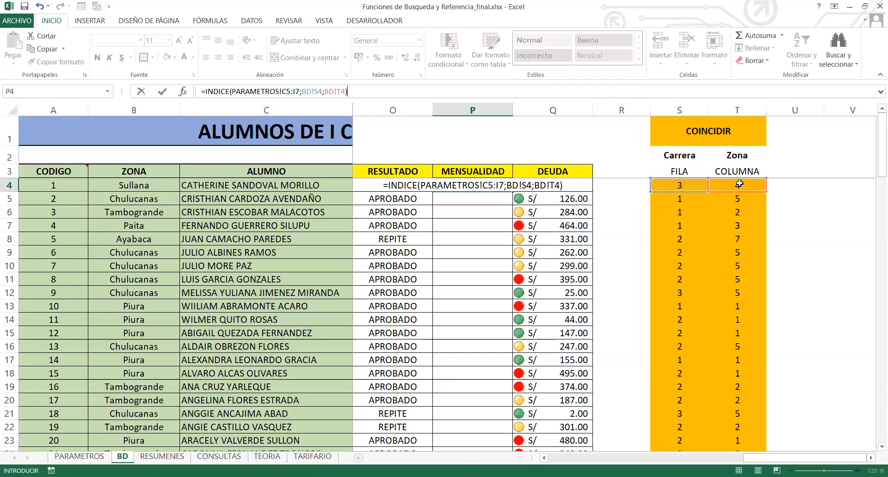
pyautogui.press('Return')
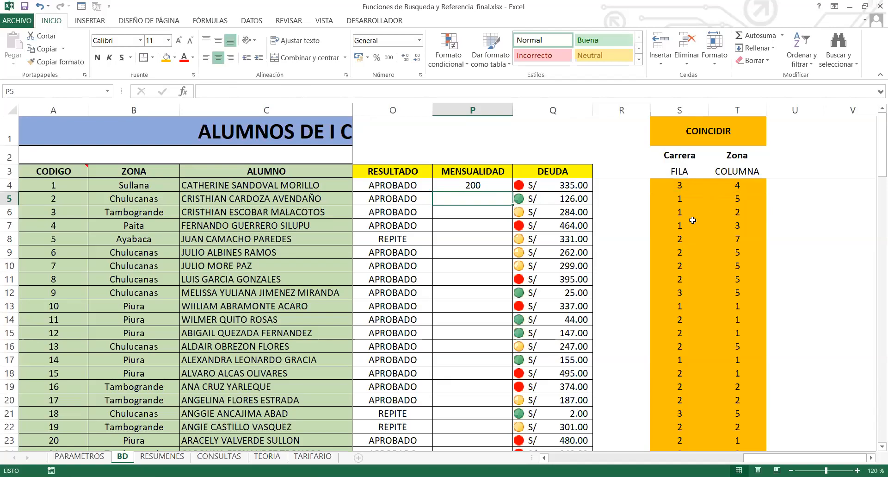
# Clear the INDICE formula from MENSUALIDAD cell P4.
pyautogui.click(485, 185)
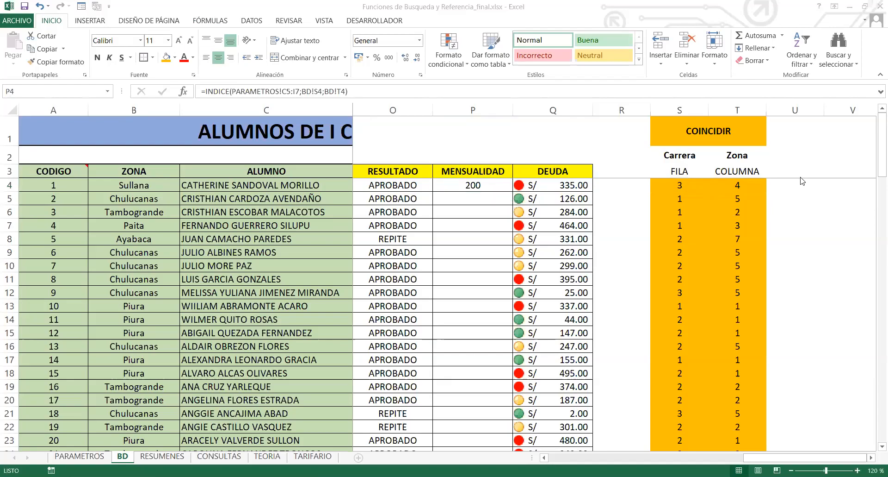
pyautogui.click(487, 186)
pyautogui.press('Delete')
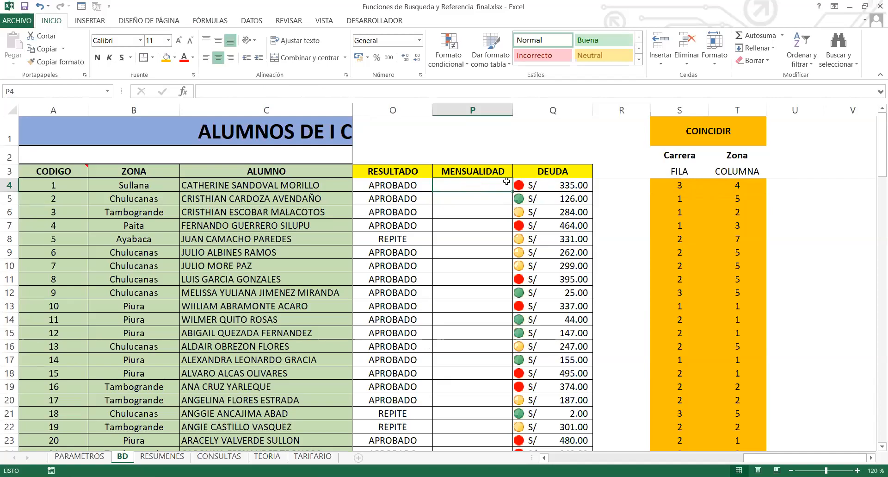
# Compare the first student's FILA and COLUMNA results in row 4 with the Computacion and Sullana intersection in the PARAMETROS price table.
pyautogui.moveTo(667, 186); pyautogui.dragTo(761, 185)
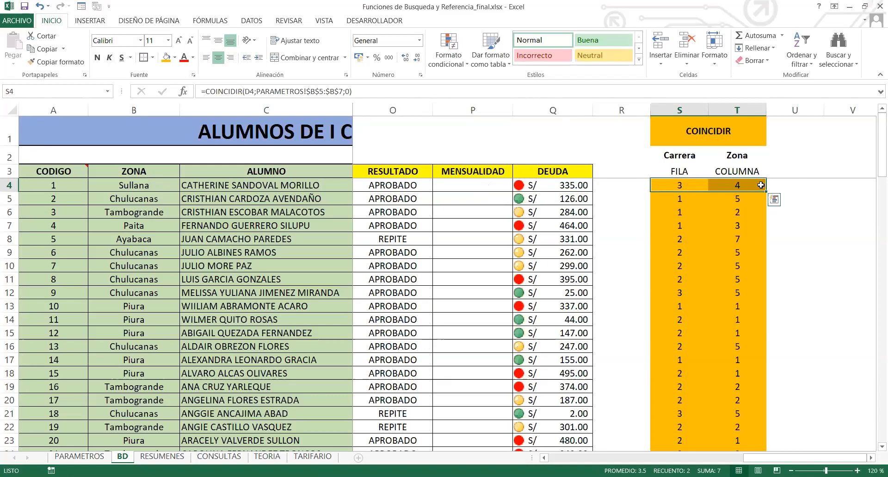
pyautogui.click(742, 187)
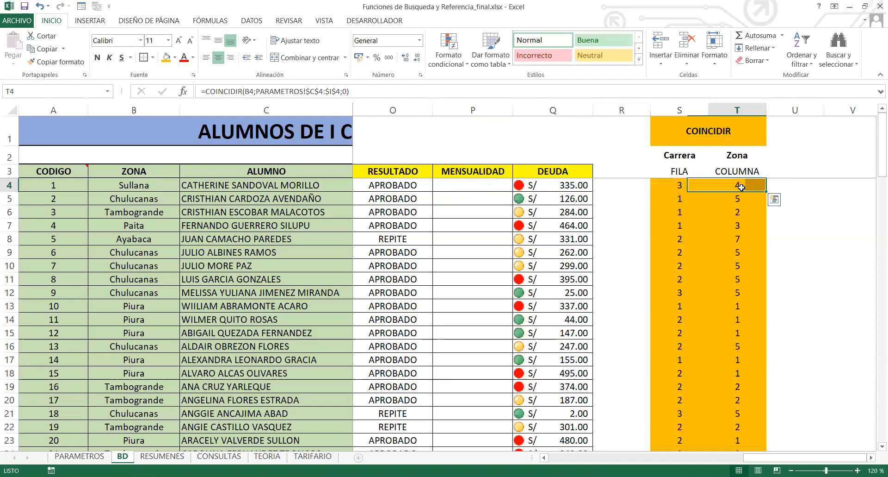
pyautogui.click(690, 191)
pyautogui.click(724, 184)
pyautogui.click(697, 185)
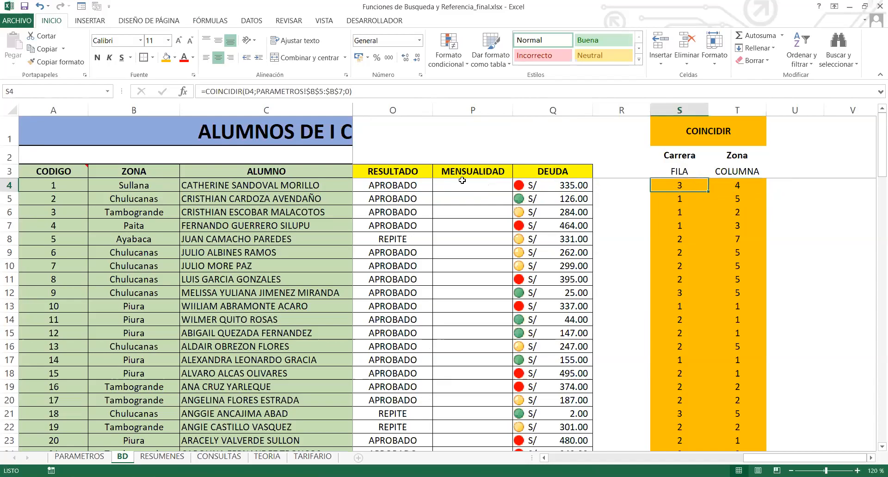
pyautogui.click(462, 181)
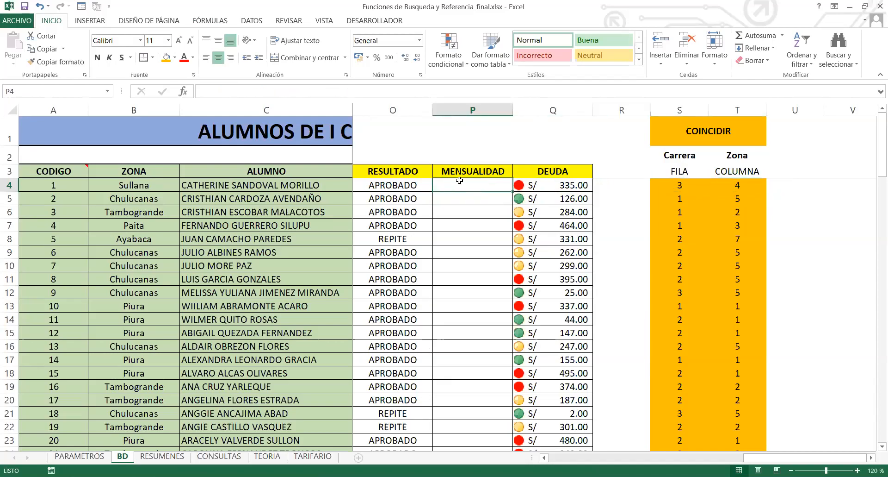
pyautogui.click(681, 186)
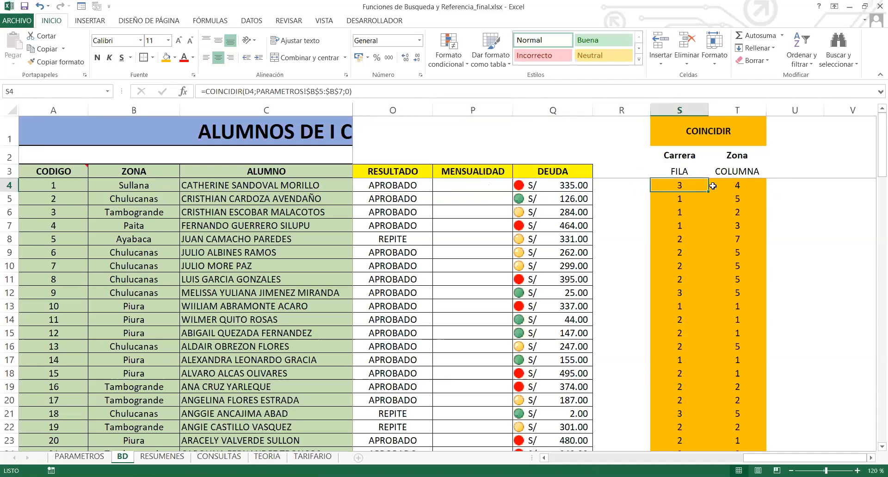
pyautogui.click(737, 184)
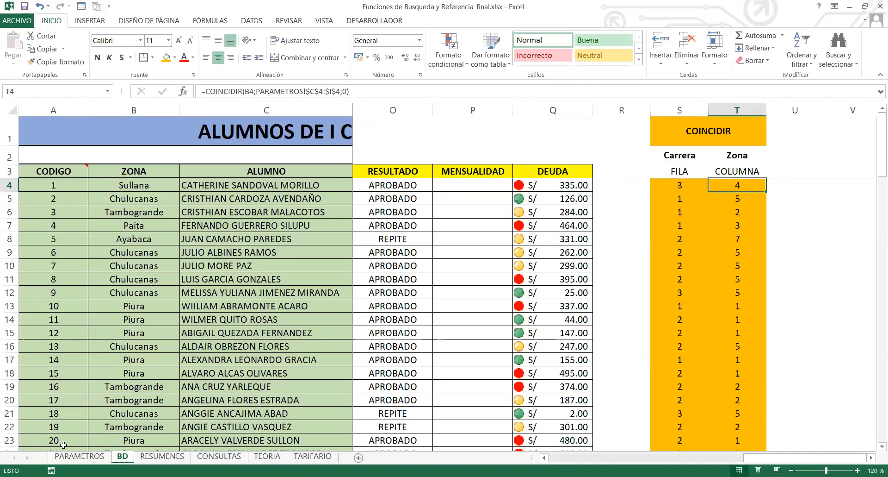
pyautogui.click(79, 456)
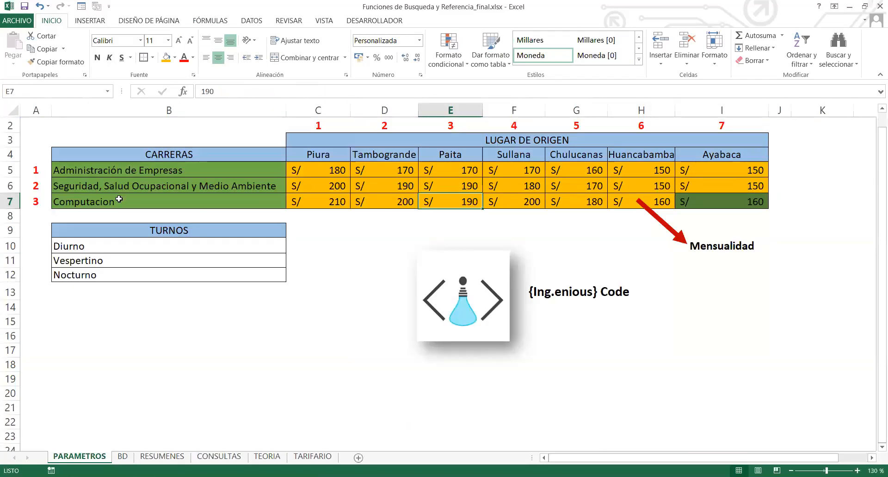
pyautogui.moveTo(102, 203); pyautogui.dragTo(528, 201)
pyautogui.click(528, 200)
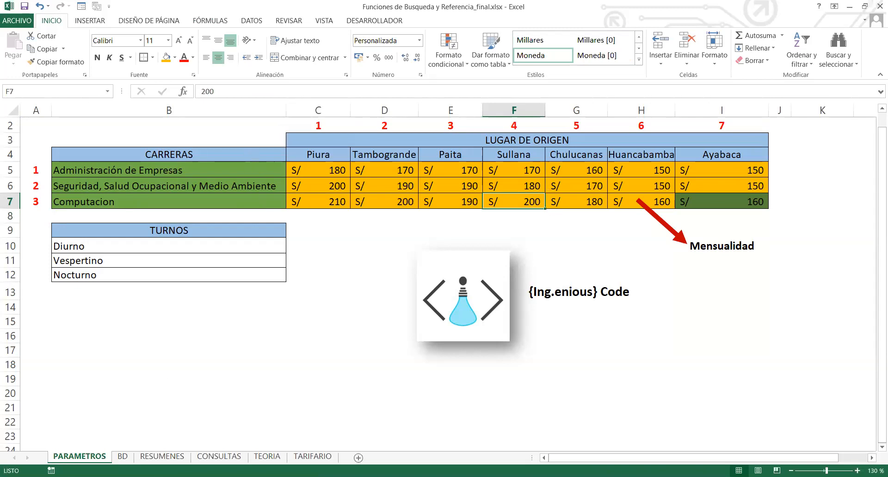
# Draw a horizontal straight arrow about 6.2 cm long across the Computacion prices, from the Piura column to the Paita column.
pyautogui.click(90, 21)
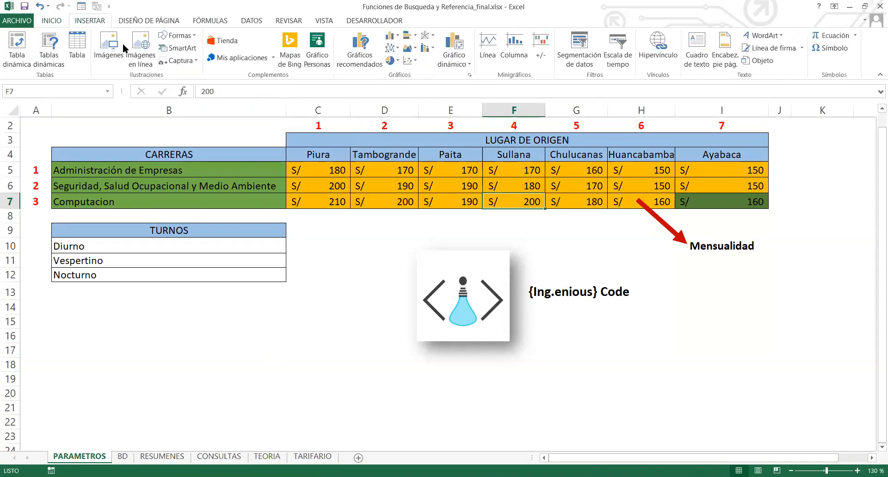
pyautogui.click(177, 35)
pyautogui.click(187, 62)
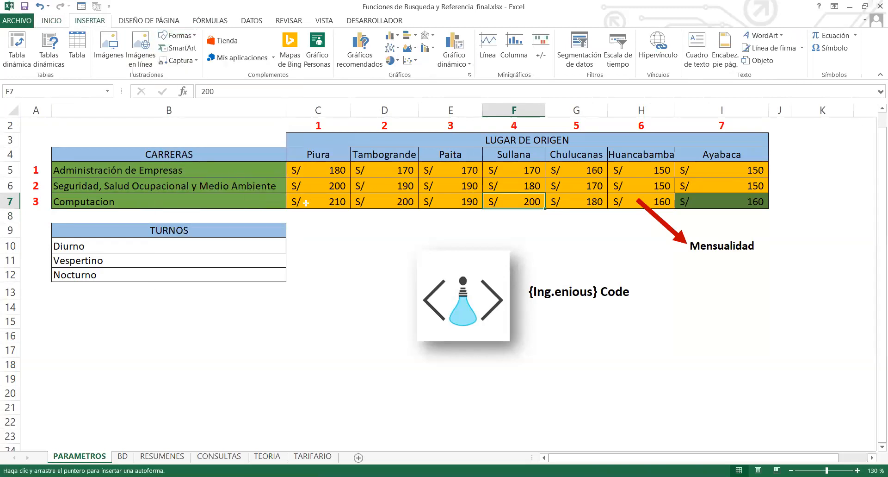
pyautogui.moveTo(305, 203); pyautogui.dragTo(481, 201)
pyautogui.moveTo(475, 201); pyautogui.dragTo(475, 201)
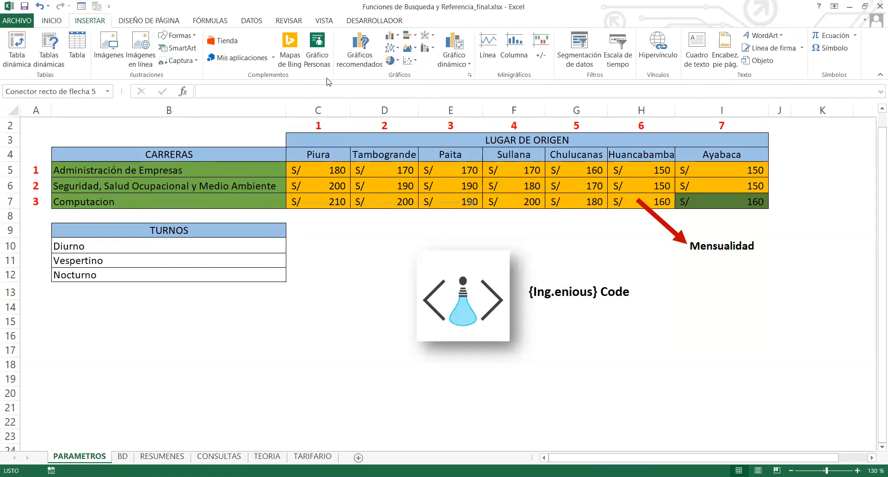
# Apply a heavy dark blue line style to the horizontal arrow over the Computacion prices and set its thickness to 3 pto.
pyautogui.click(381, 63)
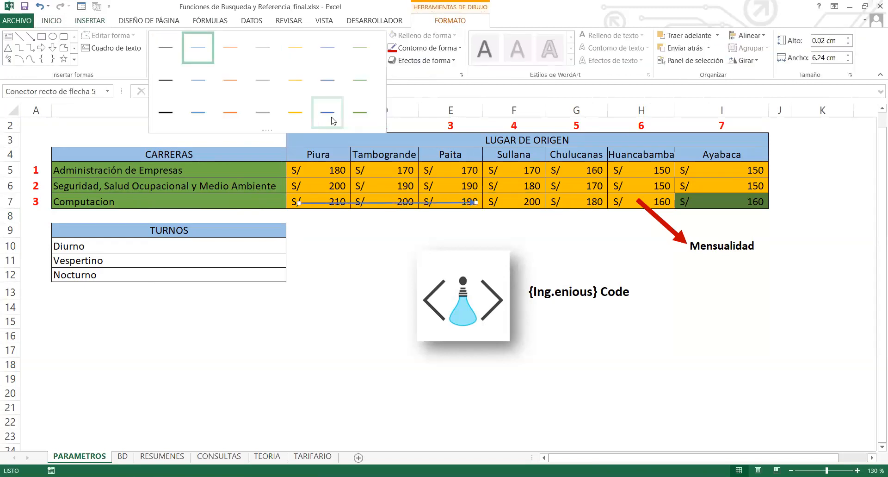
pyautogui.click(424, 50)
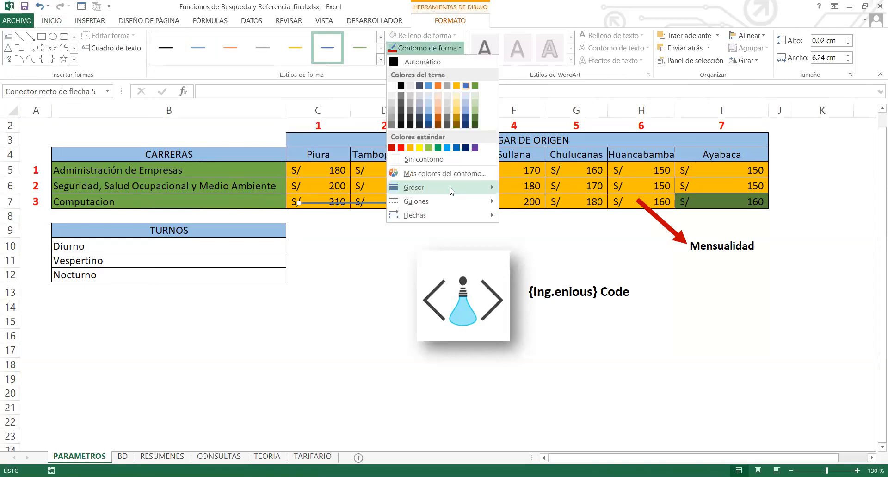
pyautogui.moveTo(451, 191)
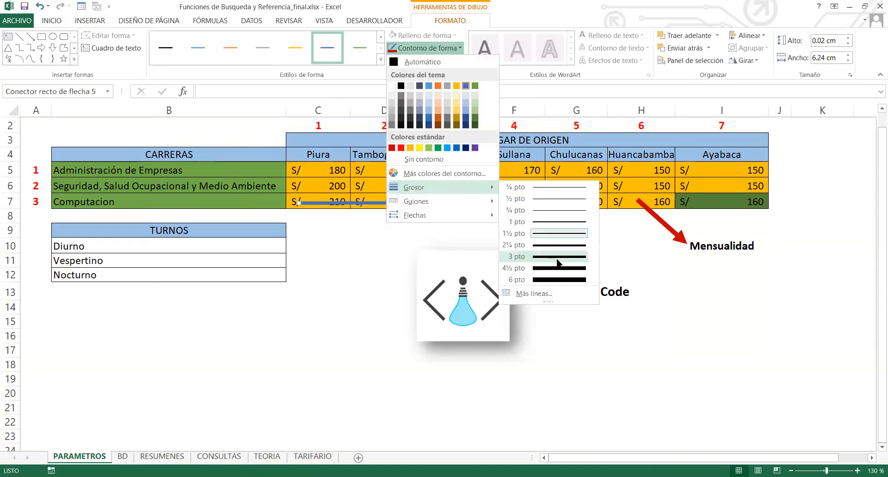
pyautogui.click(559, 262)
pyautogui.hotkey('ctrl', 'd')
pyautogui.keyDown('ctrl'); pyautogui.click(415, 203); pyautogui.keyUp('ctrl')
pyautogui.moveTo(409, 215); pyautogui.dragTo(474, 169)
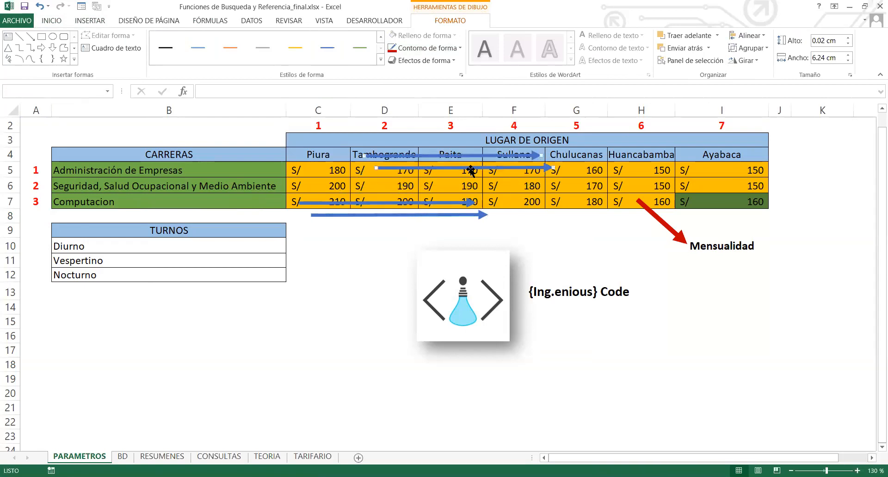
pyautogui.hotkey('ctrl', 'z')
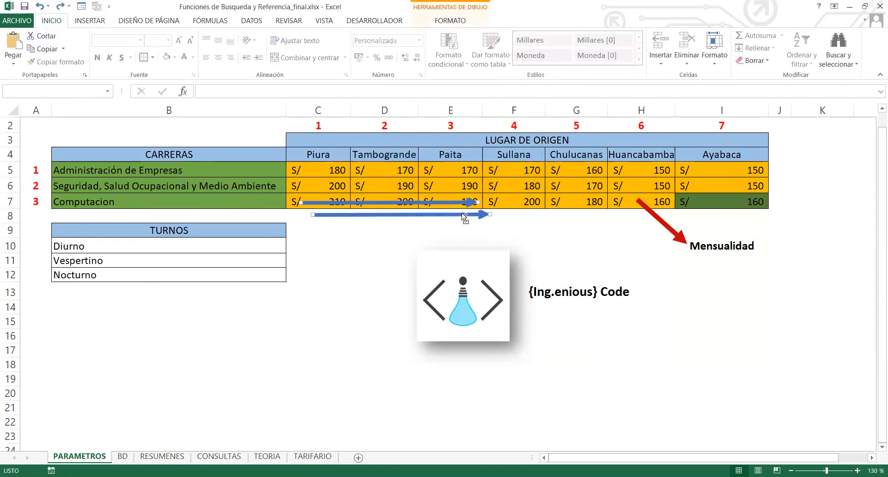
pyautogui.hotkey('ctrl', 'z')
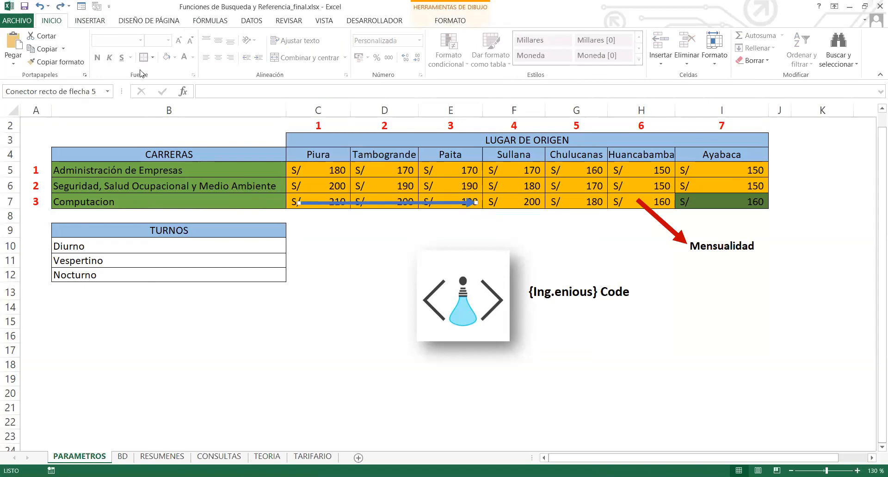
# Draw a downward straight arrow about 0.9 cm long in the Sullana column, from the Administración de Empresas price towards the Computacion row.
pyautogui.click(90, 22)
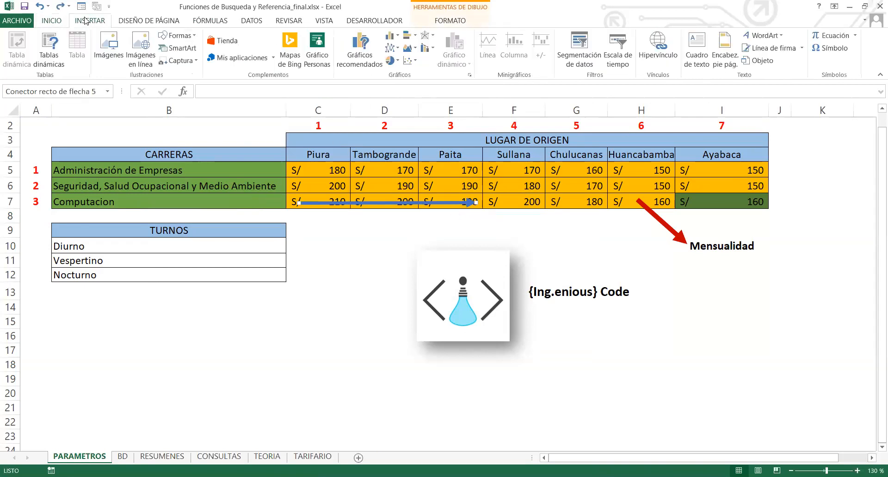
pyautogui.click(180, 35)
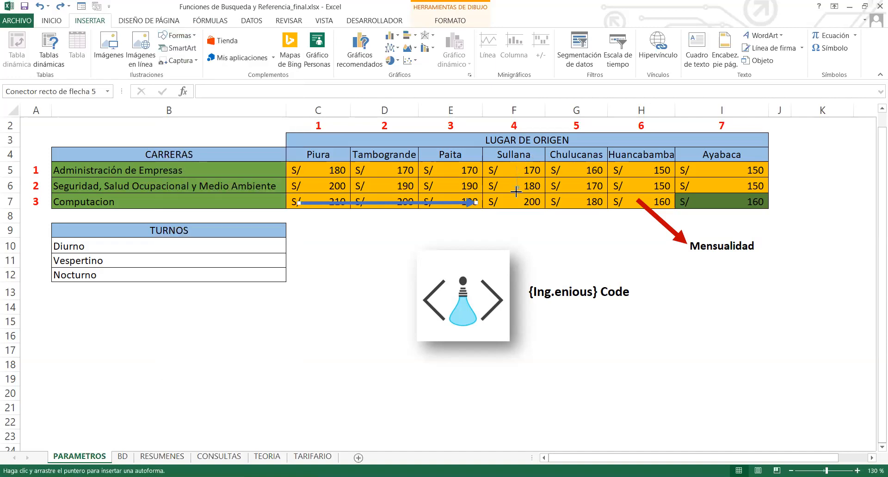
pyautogui.moveTo(515, 191); pyautogui.dragTo(516, 190)
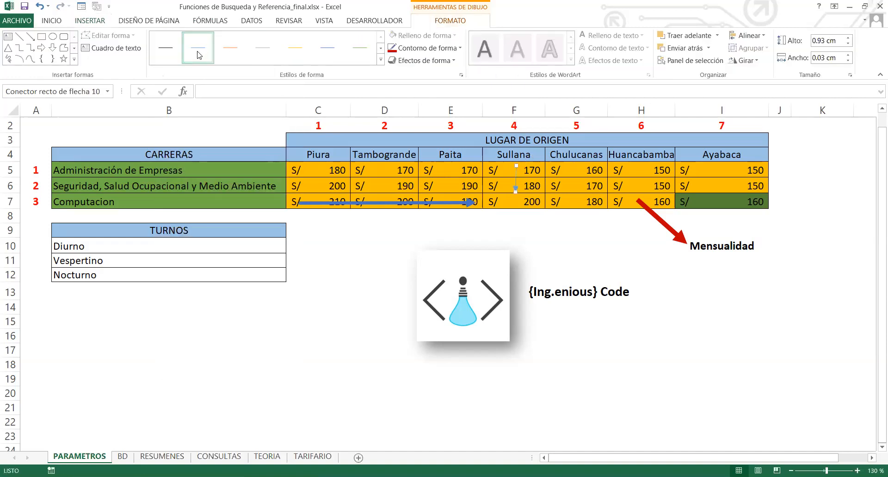
# Apply a heavy light blue line style to the vertical Sullana arrow and set its thickness to 3 pto.
pyautogui.click(380, 60)
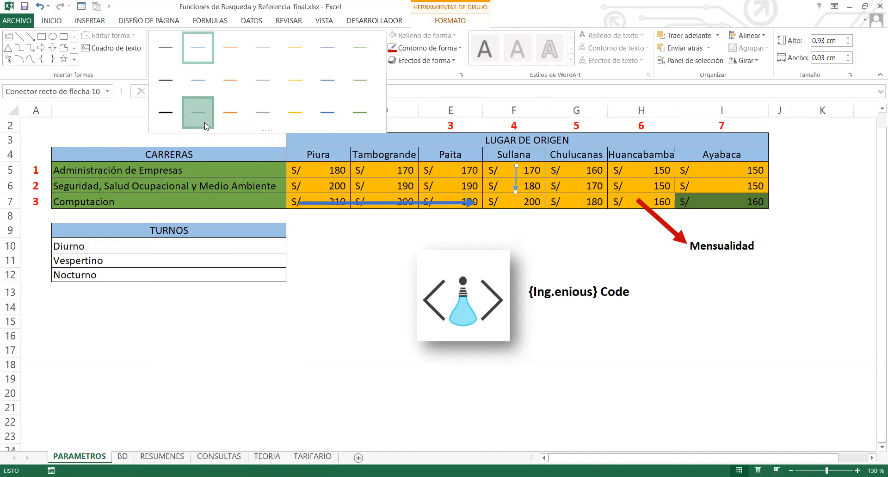
pyautogui.click(207, 126)
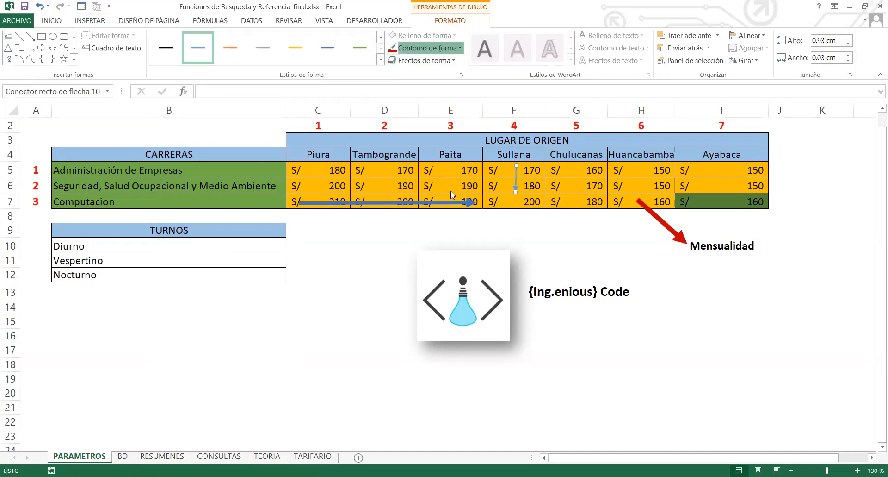
pyautogui.click(426, 47)
pyautogui.moveTo(452, 195)
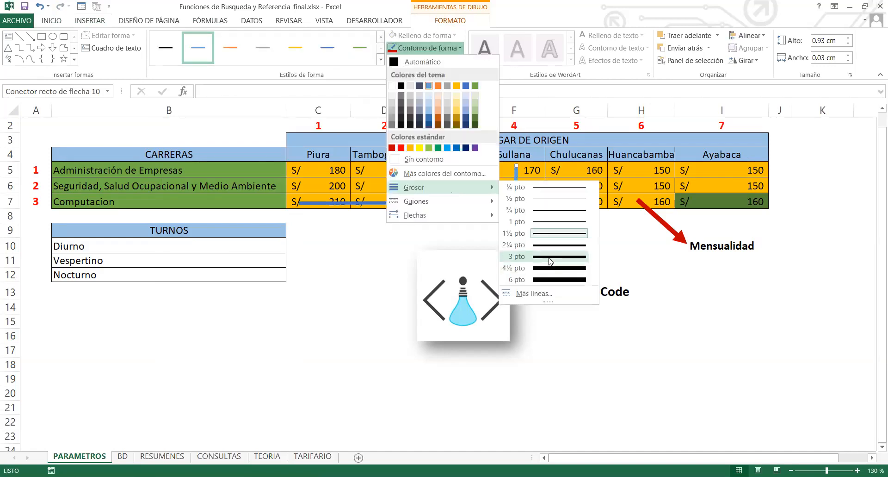
pyautogui.click(551, 257)
# Fill the Computacion and Sullana price cell F7 with red and make its text bold.
pyautogui.click(513, 202)
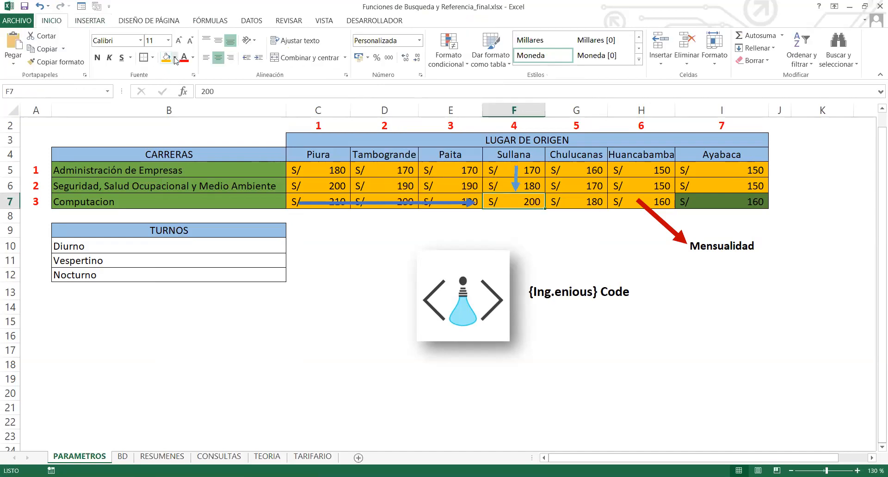
pyautogui.click(176, 58)
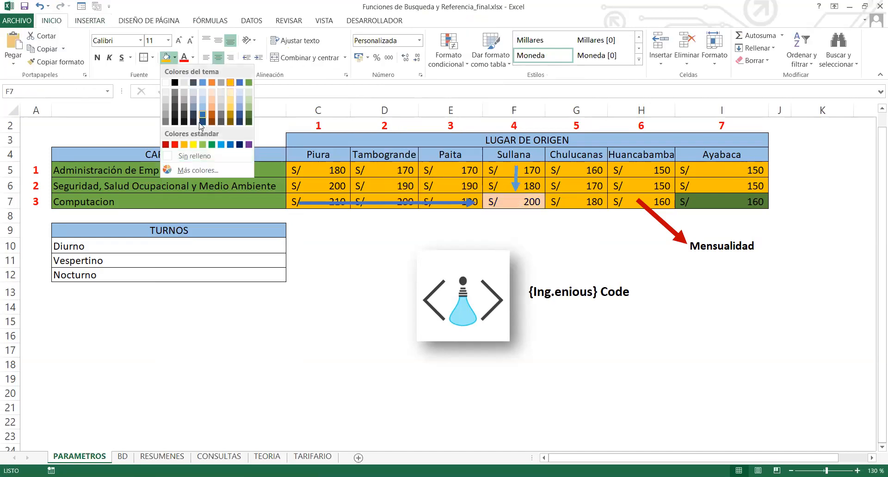
pyautogui.click(175, 144)
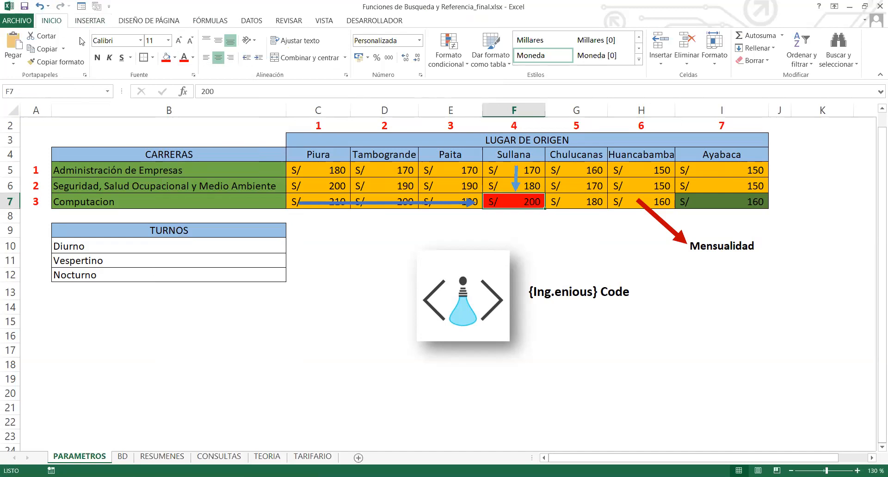
pyautogui.click(615, 271)
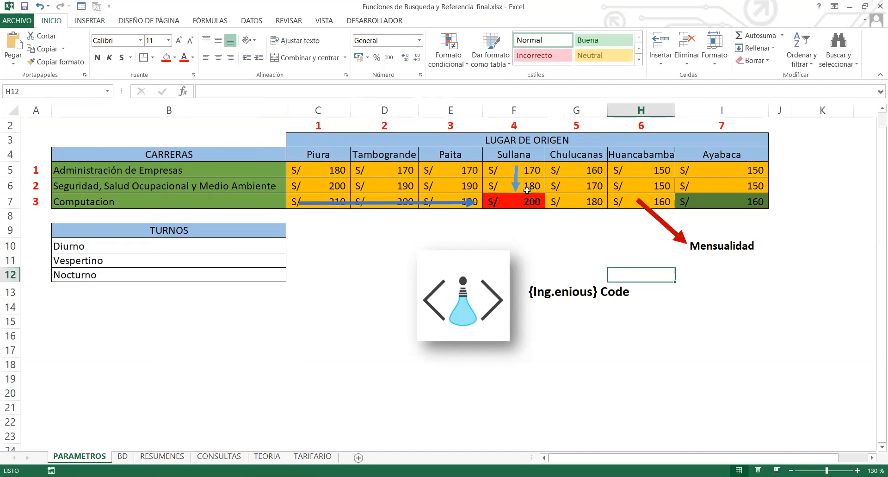
# Highlight column F and row 7 to check their intersection at F7, and save the workbook.
pyautogui.click(510, 110)
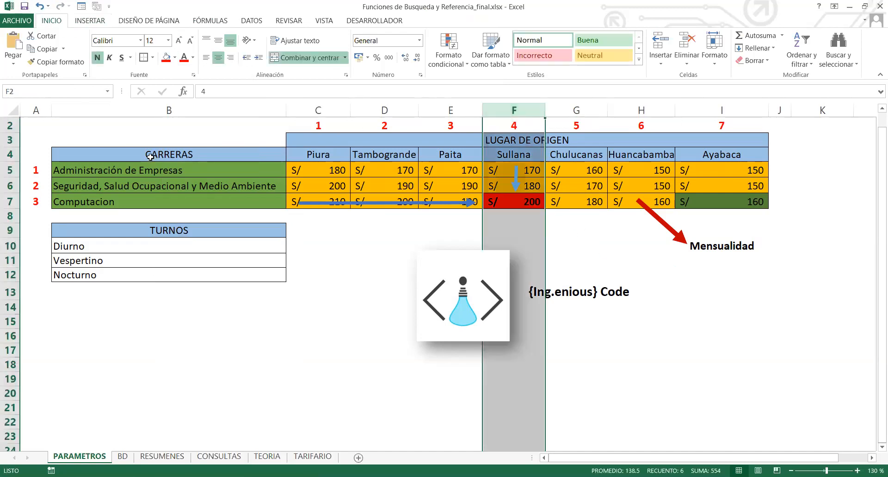
pyautogui.click(8, 201)
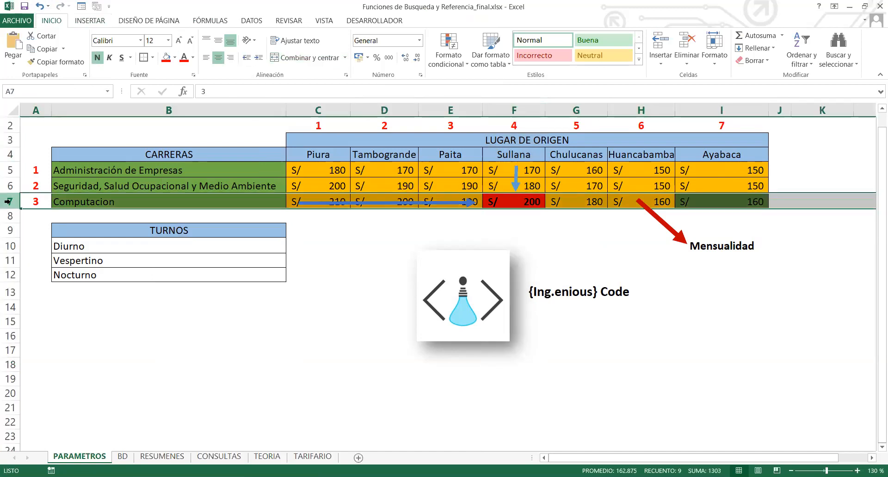
pyautogui.click(511, 200)
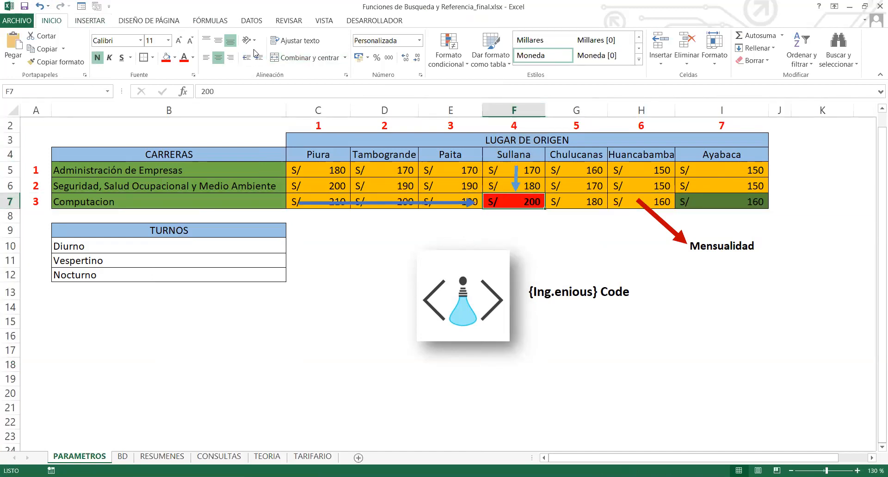
pyautogui.click(25, 6)
# Review the Indice definition beside the price table on the TARIFARIO sheet.
pyautogui.click(123, 456)
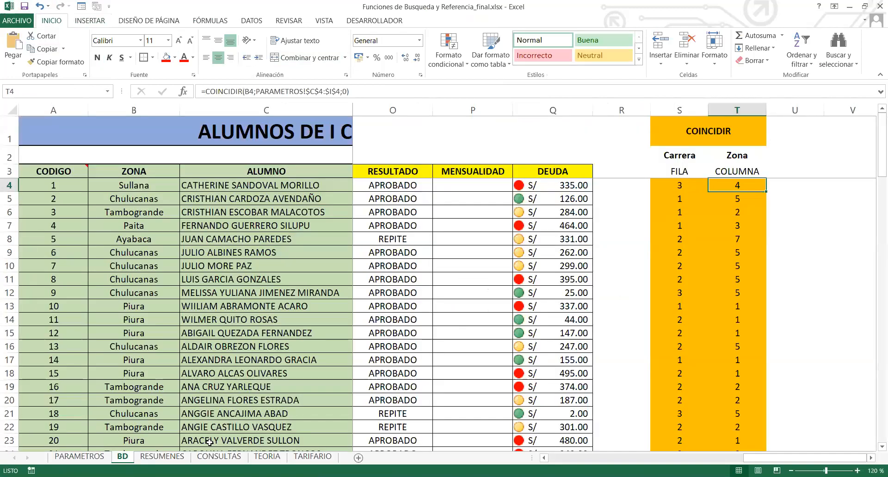
pyautogui.click(313, 456)
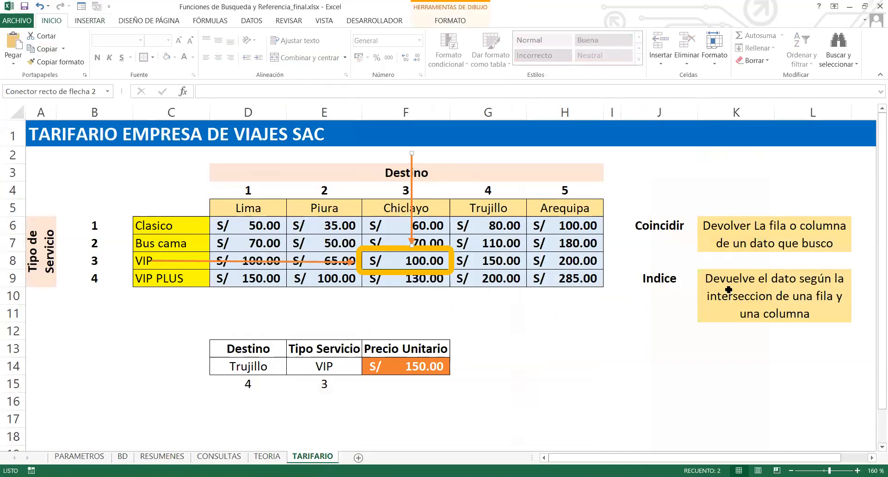
pyautogui.click(683, 278)
pyautogui.click(771, 283)
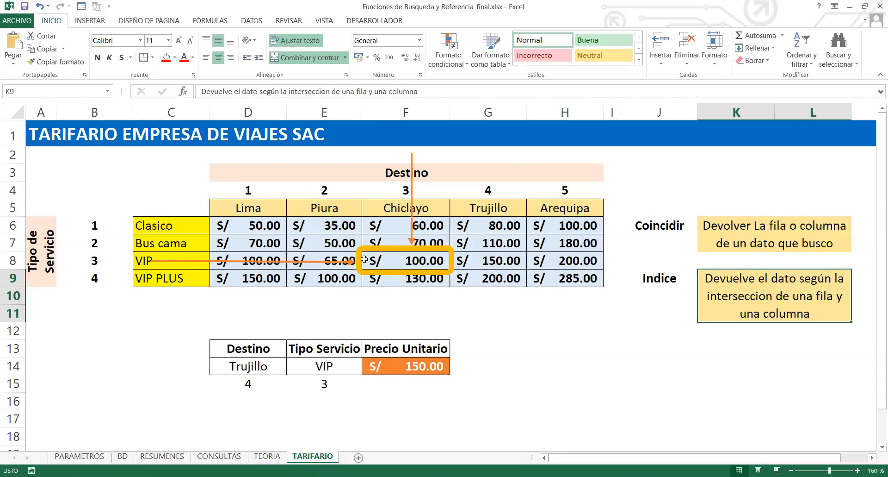
# Begin an INDICE formula in BD's first MENSUALIDAD cell, P4, using the PARAMETROS price range C5:I7 as the matrix.
pyautogui.click(123, 456)
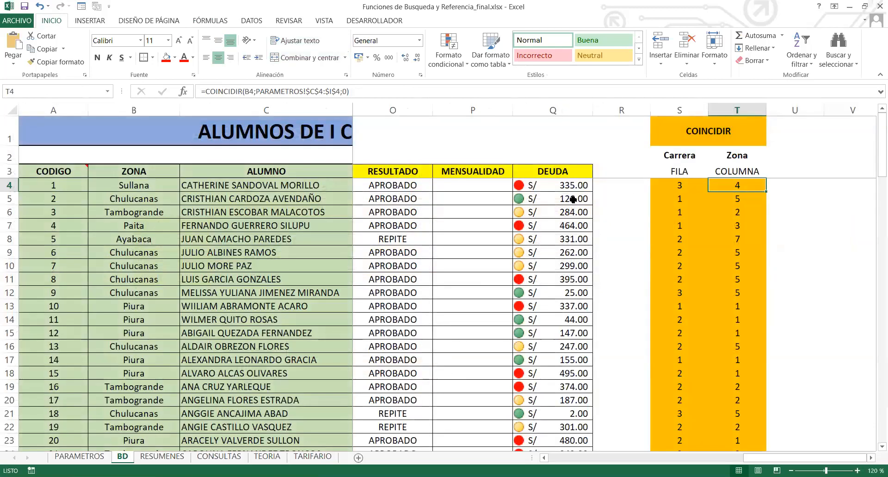
pyautogui.click(460, 184)
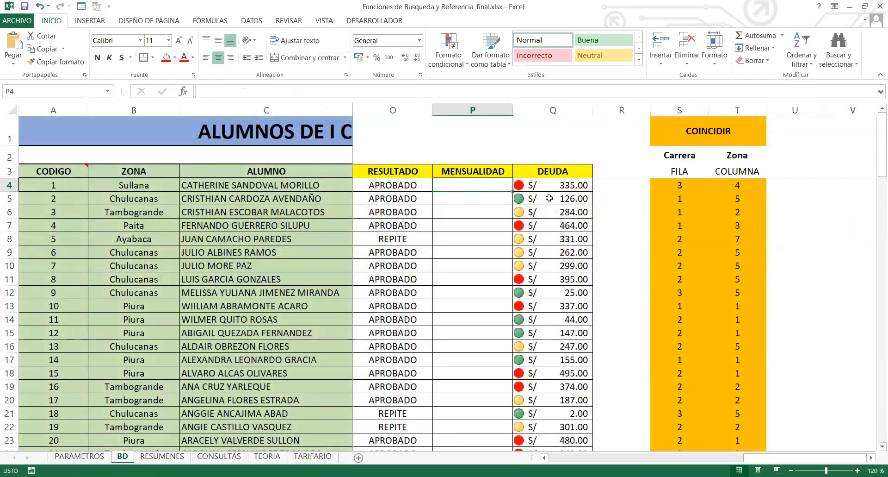
pyautogui.write('=')
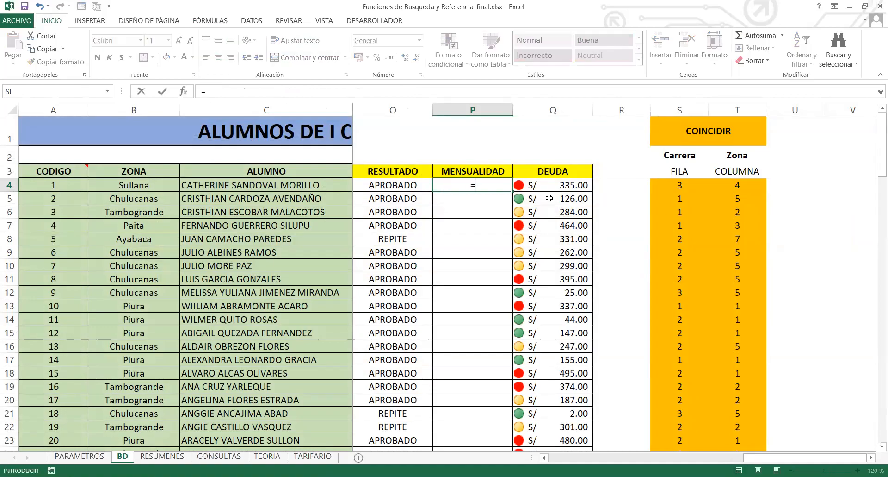
pyautogui.write('IND')
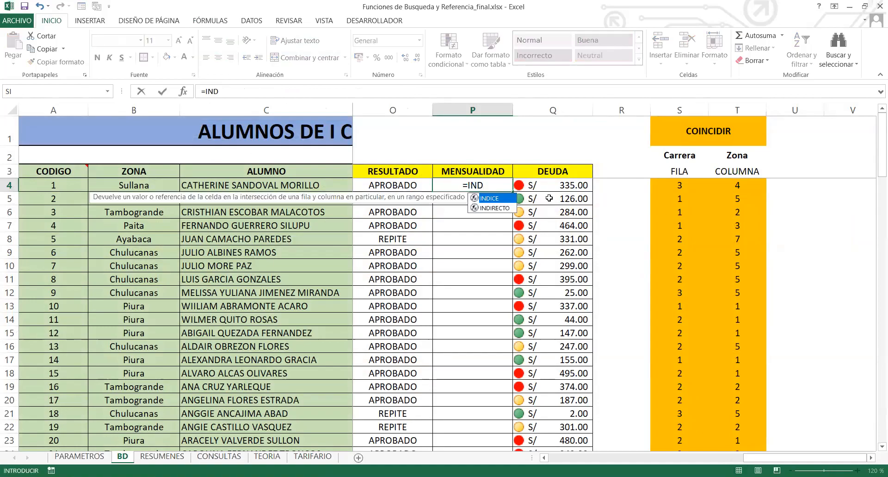
pyautogui.press('Tab')
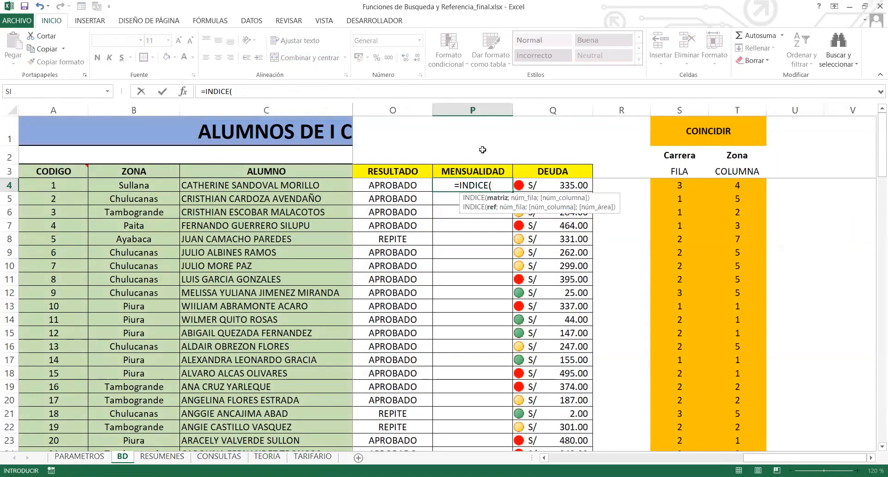
pyautogui.click(263, 92)
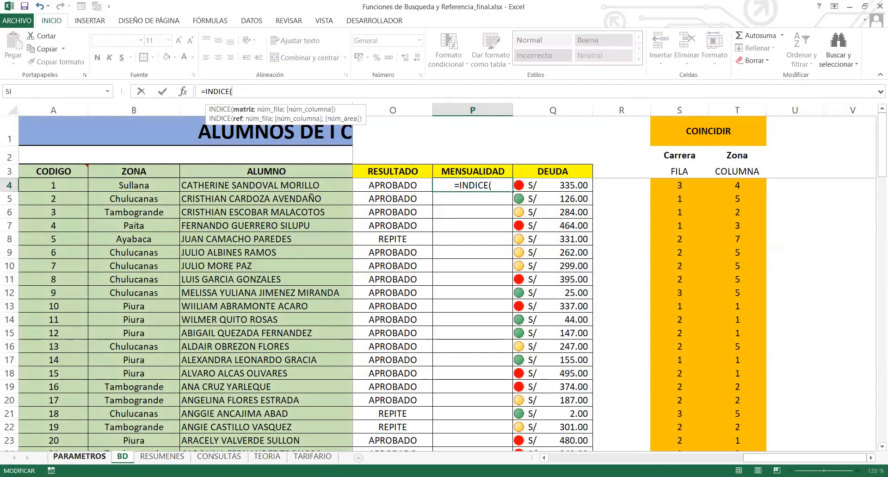
pyautogui.click(80, 456)
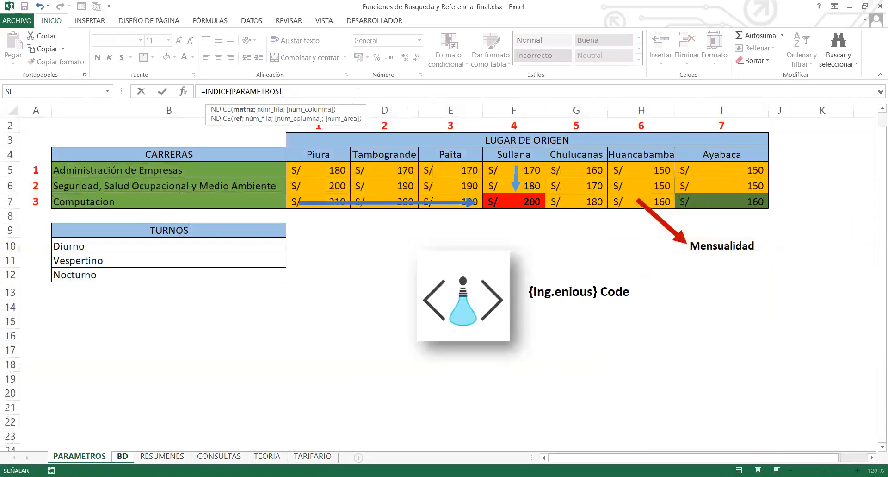
pyautogui.click(312, 173)
pyautogui.moveTo(348, 175); pyautogui.dragTo(714, 198)
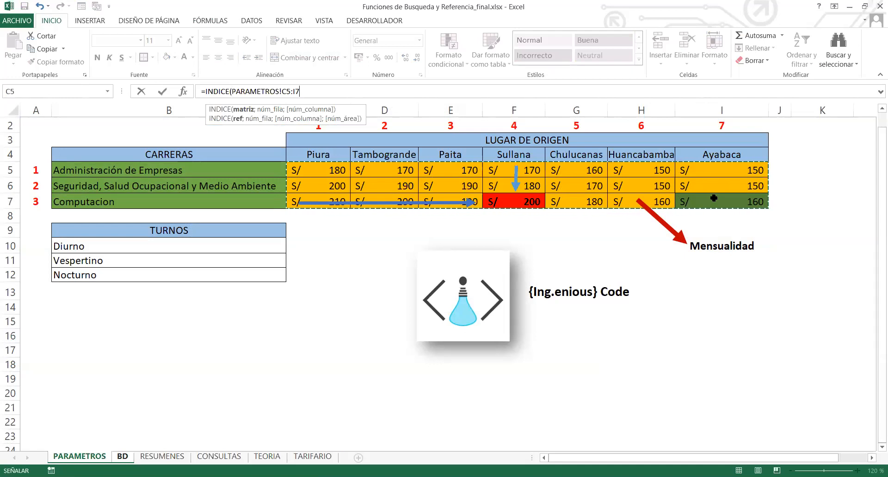
# Add BD cell S4 as the row number and T4 as the column number in the INDICE formula.
pyautogui.write(';BD!')
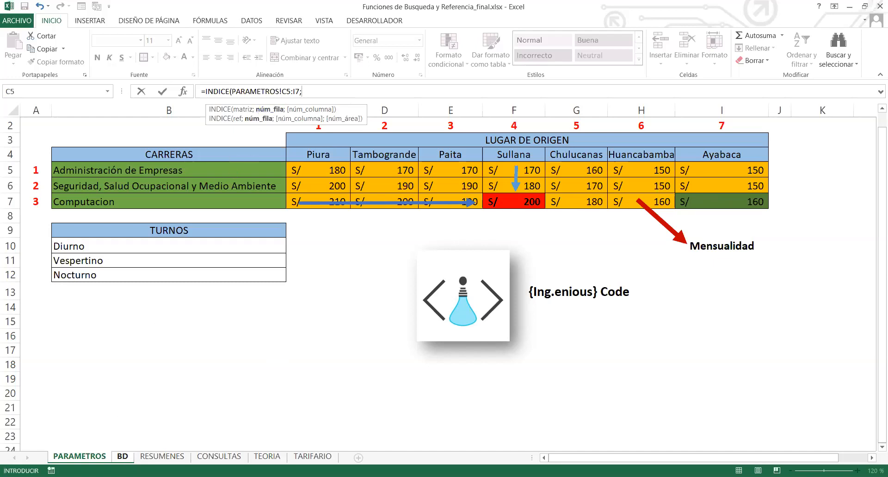
pyautogui.click(123, 455)
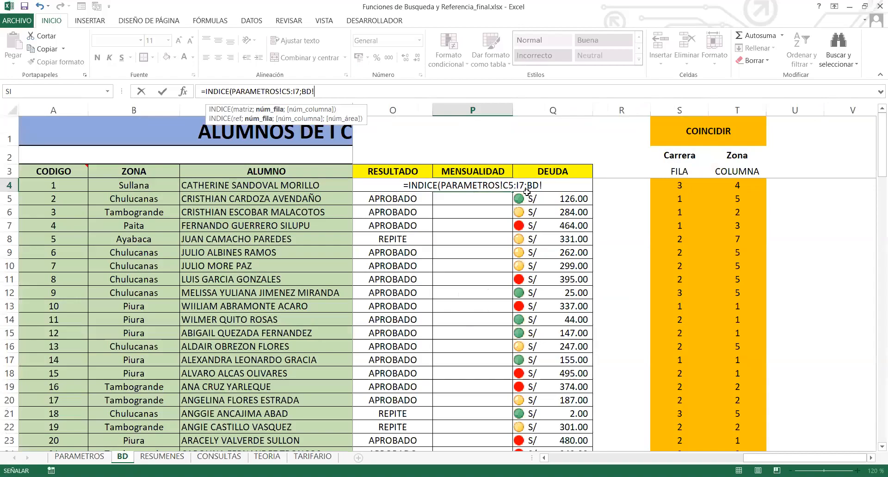
pyautogui.click(678, 186)
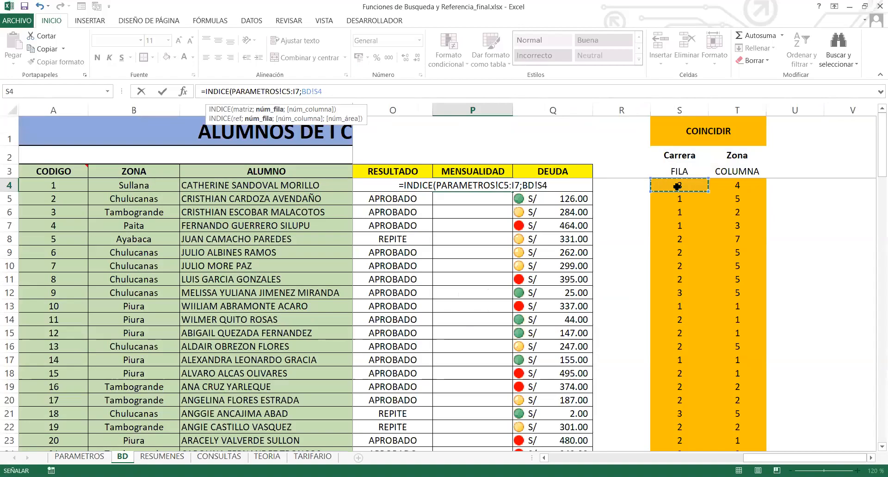
pyautogui.write(';')
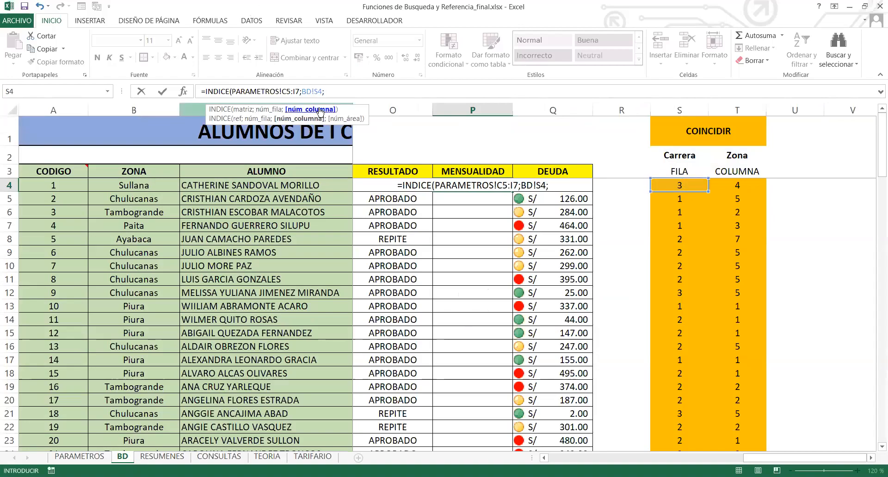
pyautogui.click(754, 186)
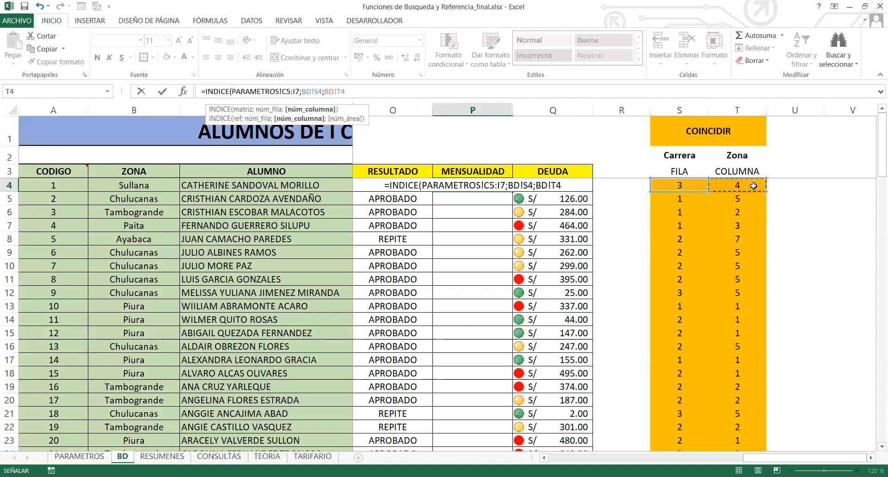
# Close and enter the INDICE formula in the first MENSUALIDAD cell, P4.
pyautogui.write(')')
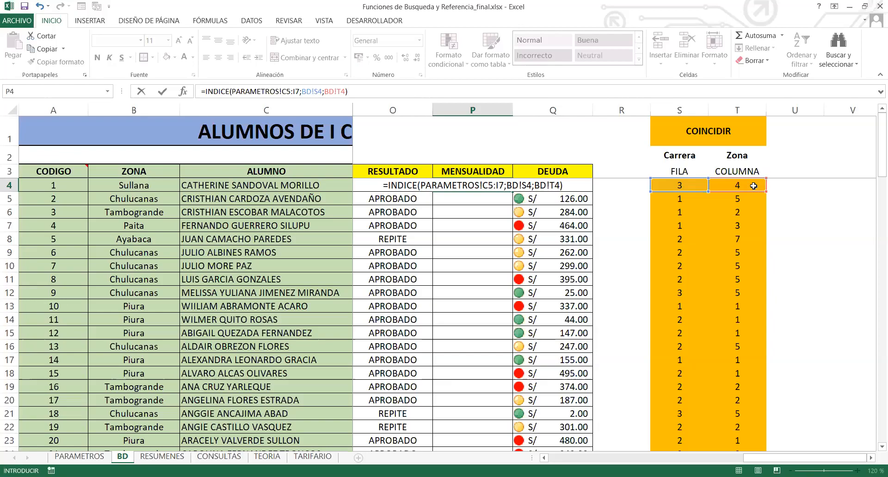
pyautogui.press('Return')
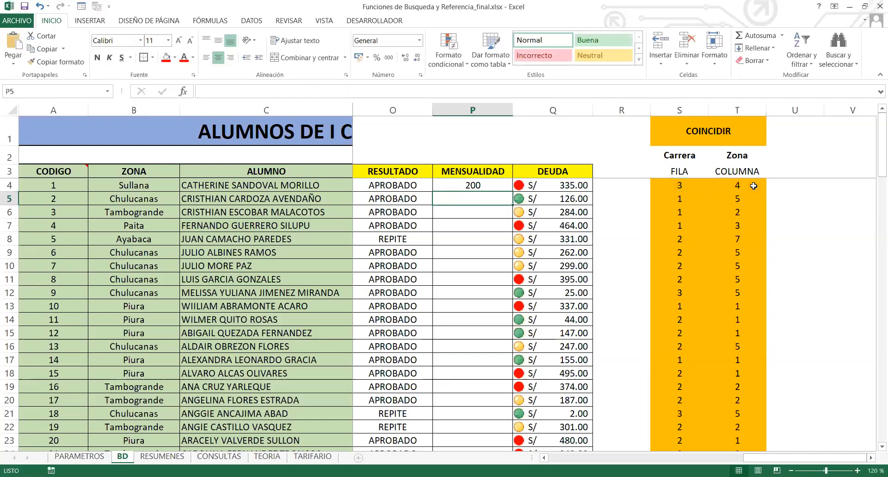
# Apply the S/ Español (Perú) accounting format to P4 and save the workbook.
pyautogui.click(443, 185)
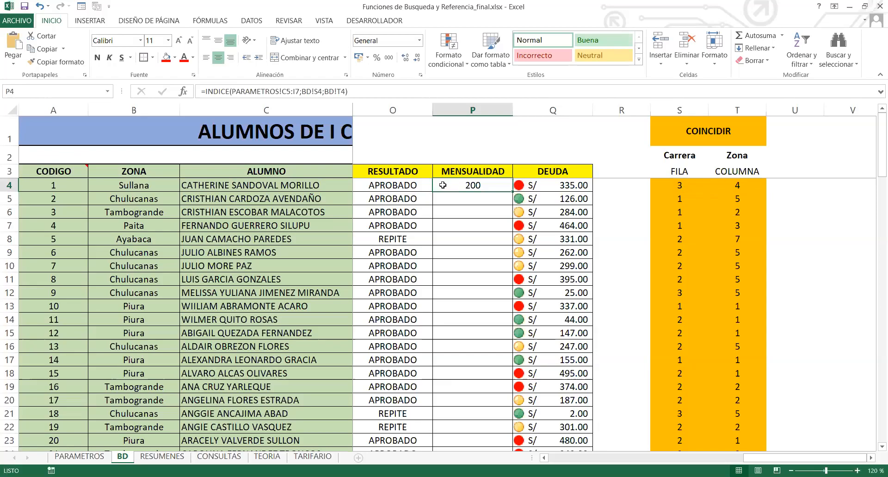
pyautogui.click(368, 58)
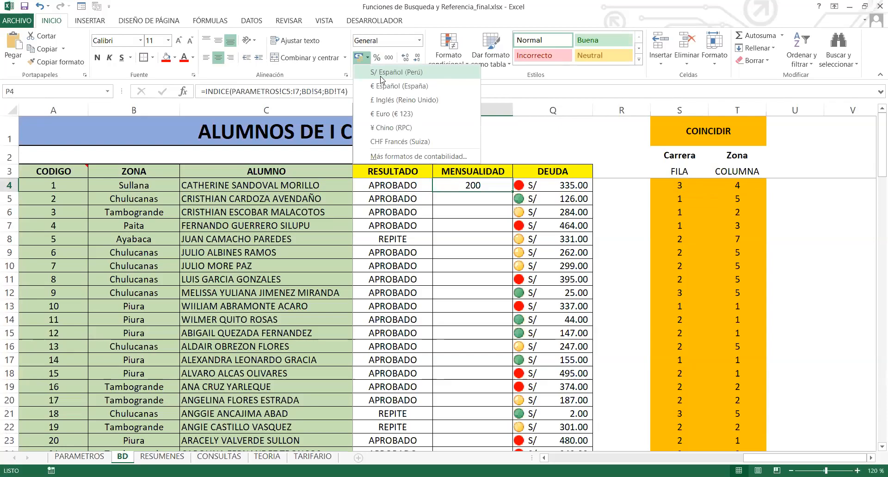
pyautogui.click(383, 74)
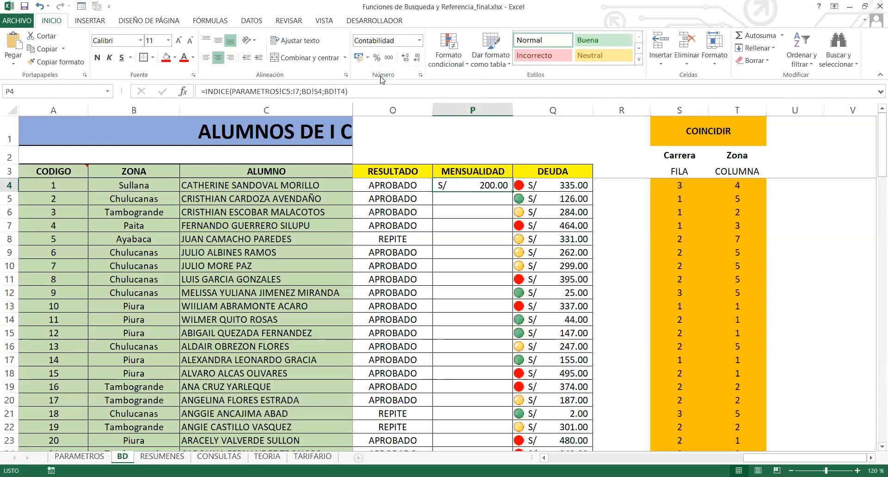
pyautogui.click(23, 6)
# Change the first student's ZONA in B4 to Ayabaca to test the INDICE formula.
pyautogui.click(156, 192)
pyautogui.click(146, 182)
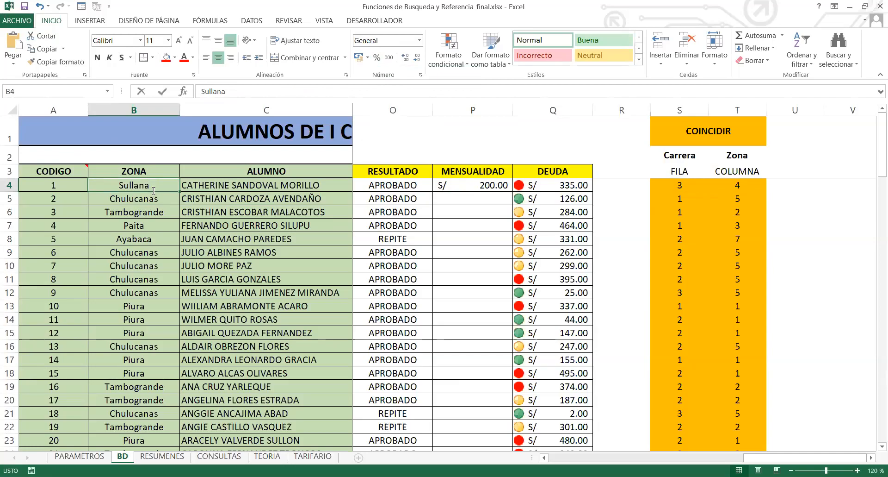
pyautogui.write('ayabaca')
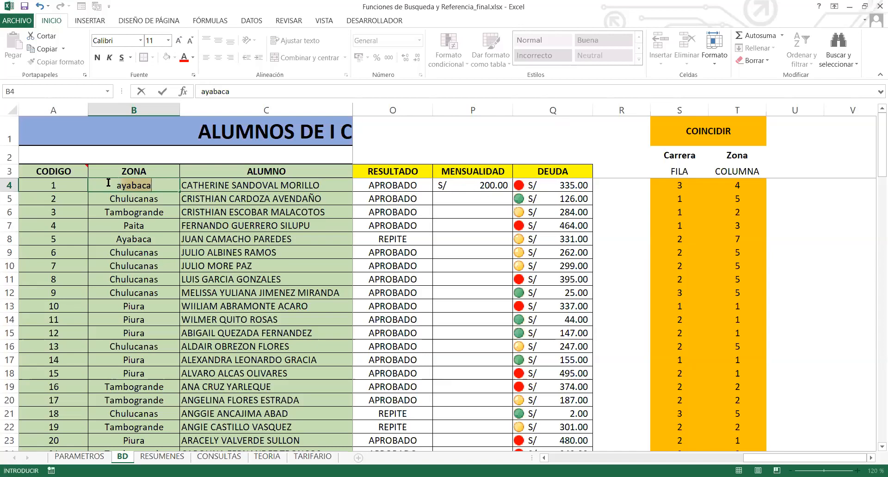
pyautogui.press('Return')
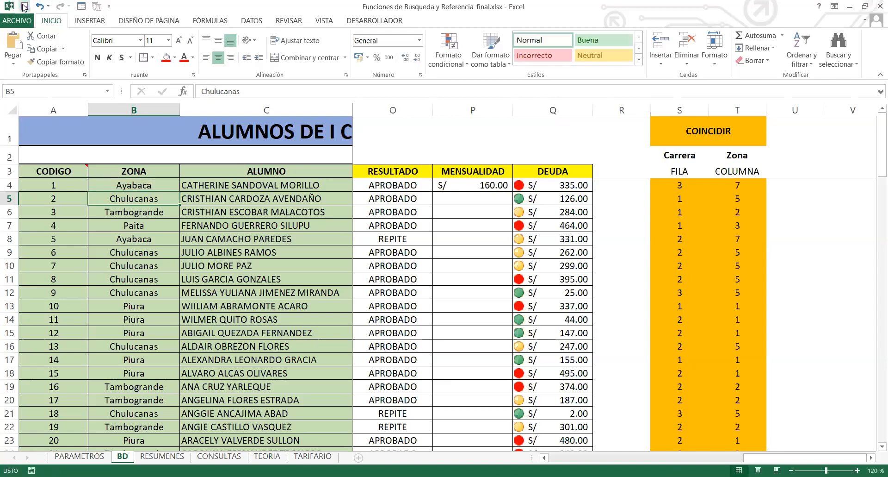
# Set the first student's CARRERA TECNICA in D4 to Seguridad, Salud Ocupacional y Medio Ambiente.
pyautogui.click(134, 179)
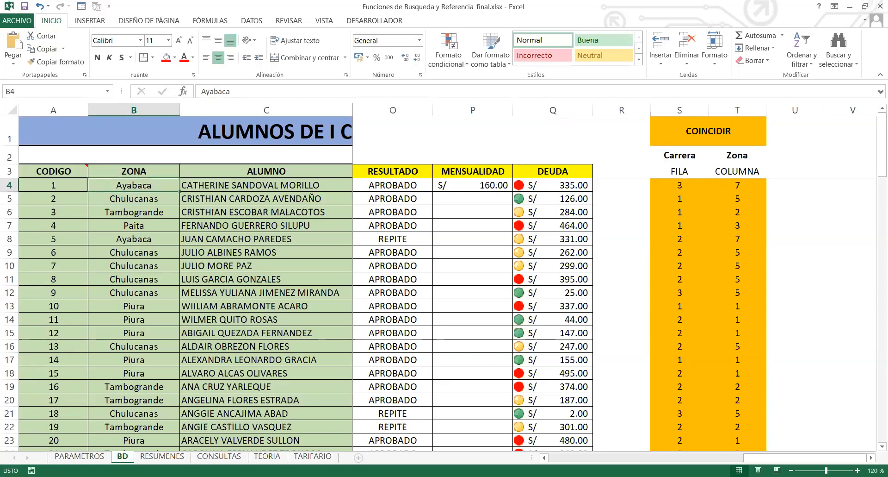
pyautogui.click(711, 460)
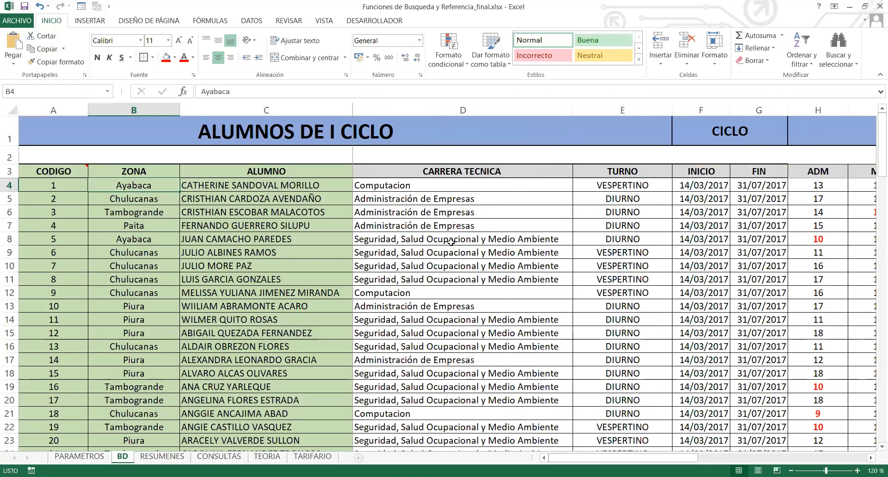
pyautogui.click(407, 188)
pyautogui.write('sEguridad, Salud Ocu')
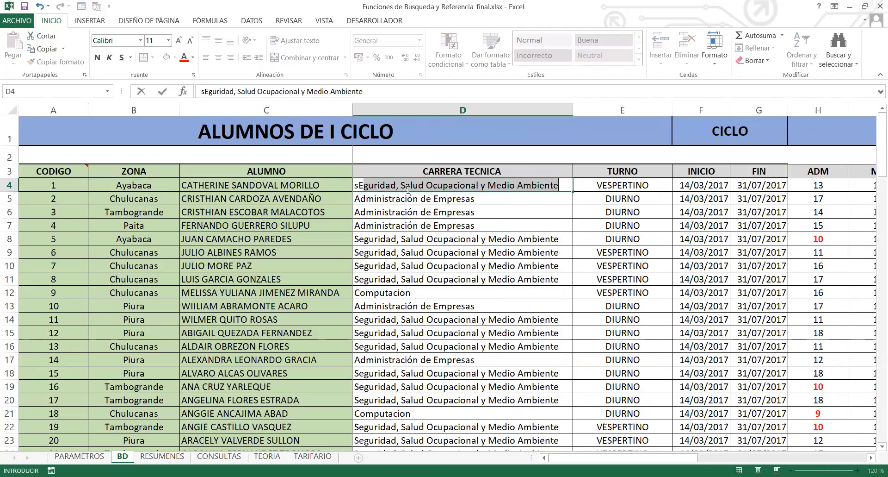
pyautogui.press('Return')
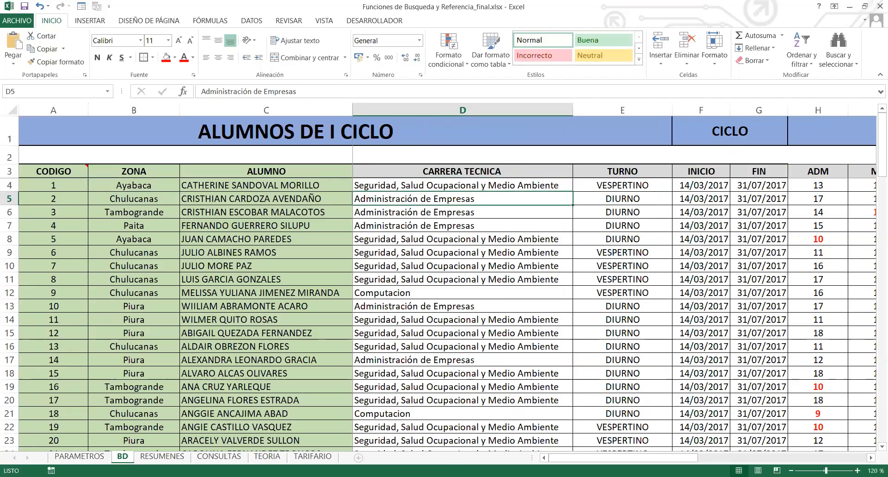
# Check the first student's Carrera and Zona positions in S4:T4 against the MENSUALIDAD result in P4.
pyautogui.moveTo(599, 461); pyautogui.dragTo(769, 462)
pyautogui.click(712, 187)
pyautogui.moveTo(789, 186); pyautogui.dragTo(864, 189)
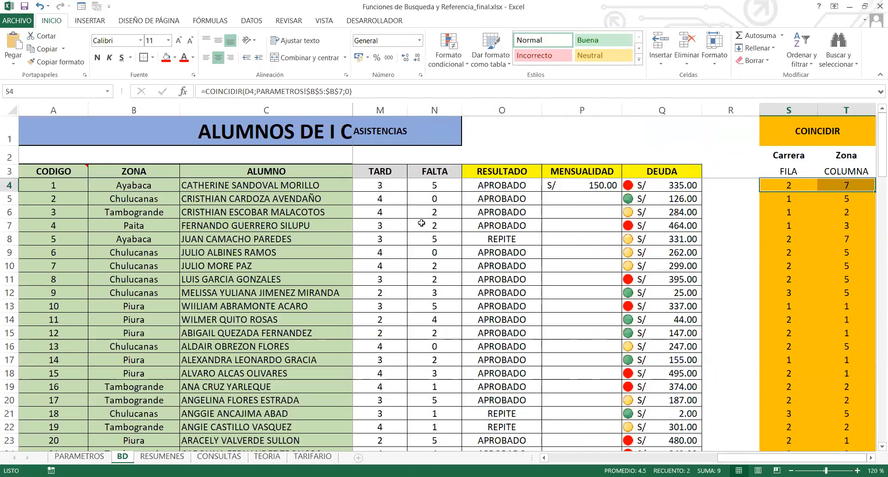
pyautogui.click(587, 186)
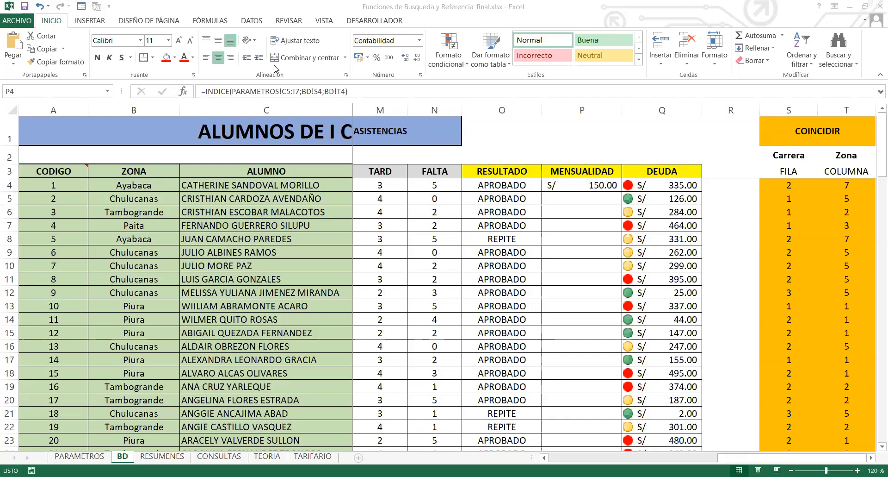
pyautogui.click(818, 5)
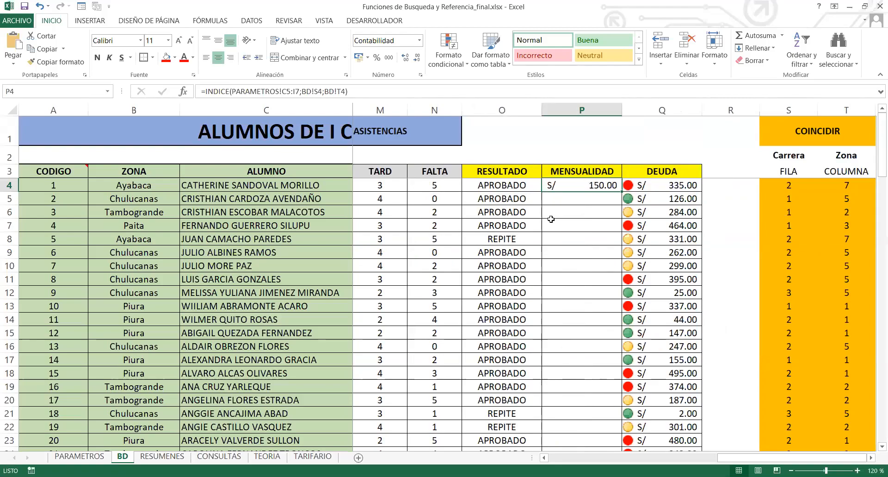
# Make the price matrix in P4's INDICE formula absolute as PARAMETROS!$C$5:$I$7.
pyautogui.press('F2')
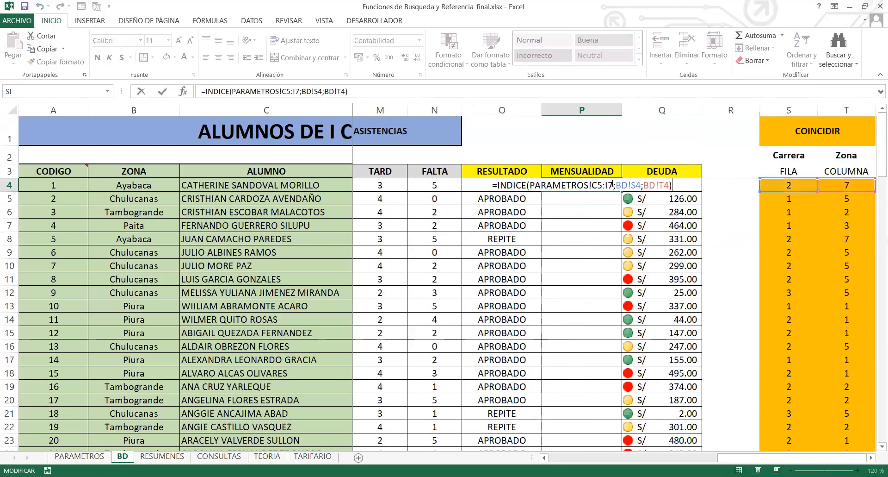
pyautogui.click(553, 186)
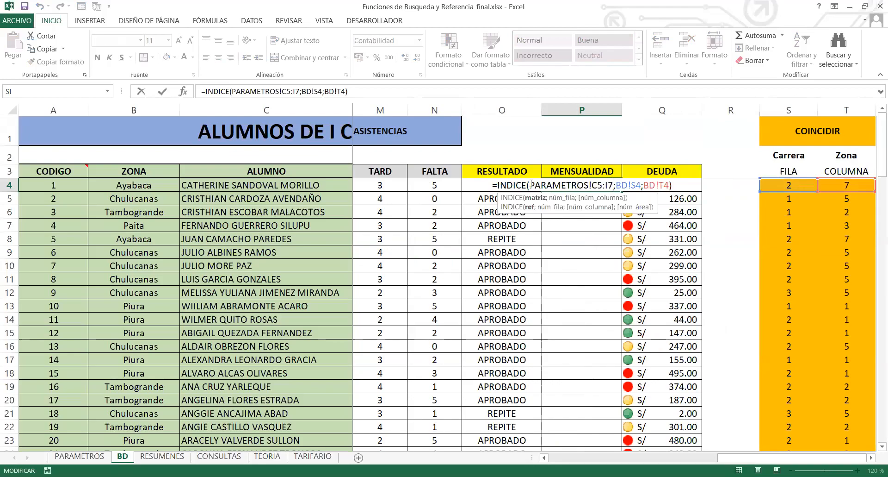
pyautogui.click(606, 186)
pyautogui.press('F4')
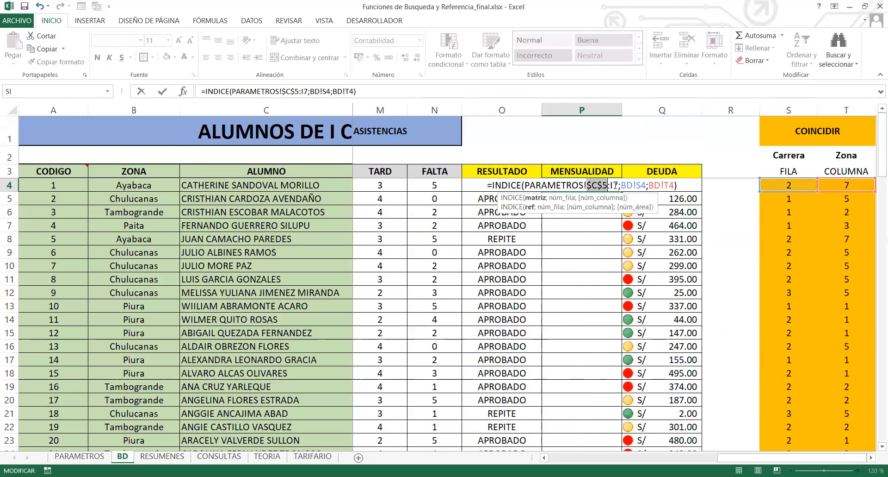
pyautogui.click(615, 186)
pyautogui.press('F4')
pyautogui.press('Return')
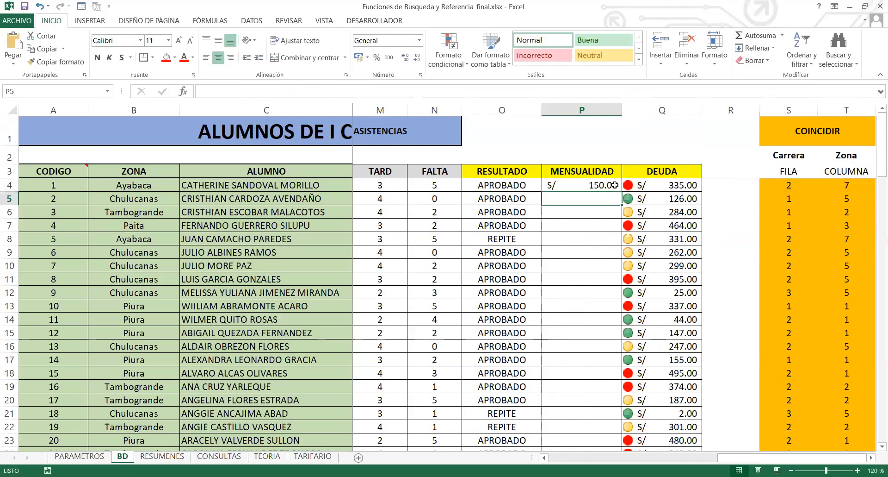
# Fill P4's INDICE formula down the MENSUALIDAD column for all students.
pyautogui.click(614, 185)
pyautogui.doubleClick(622, 192)
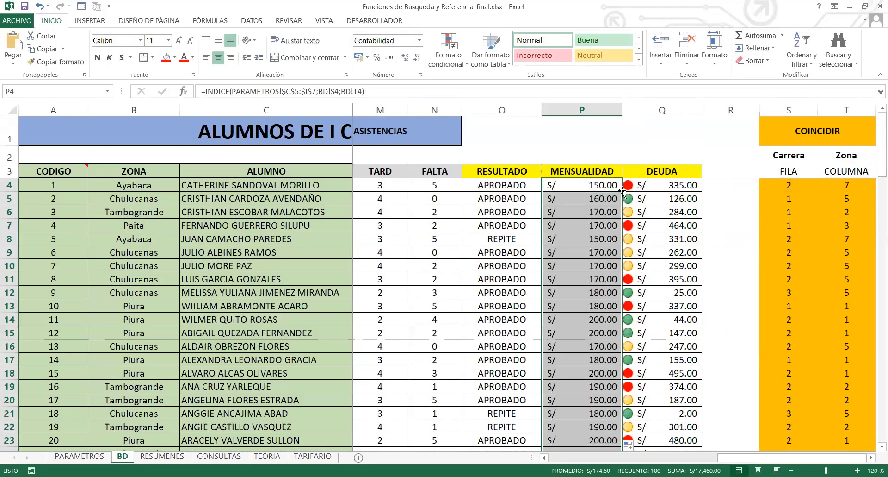
pyautogui.moveTo(874, 149); pyautogui.dragTo(875, 125)
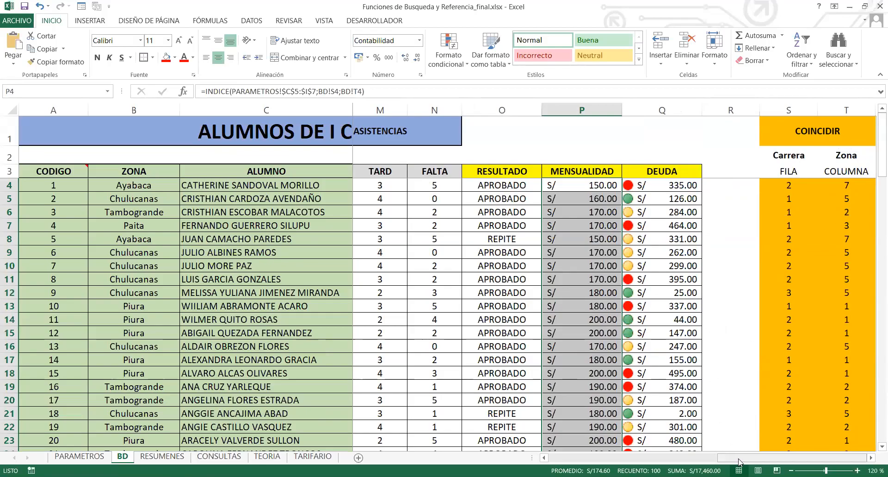
# Review the CARRERA TECNICA, ALUMNO and remaining student columns of the BD table alongside the filled MENSUALIDAD column.
pyautogui.moveTo(739, 461); pyautogui.dragTo(502, 442)
pyautogui.moveTo(468, 180); pyautogui.dragTo(517, 280)
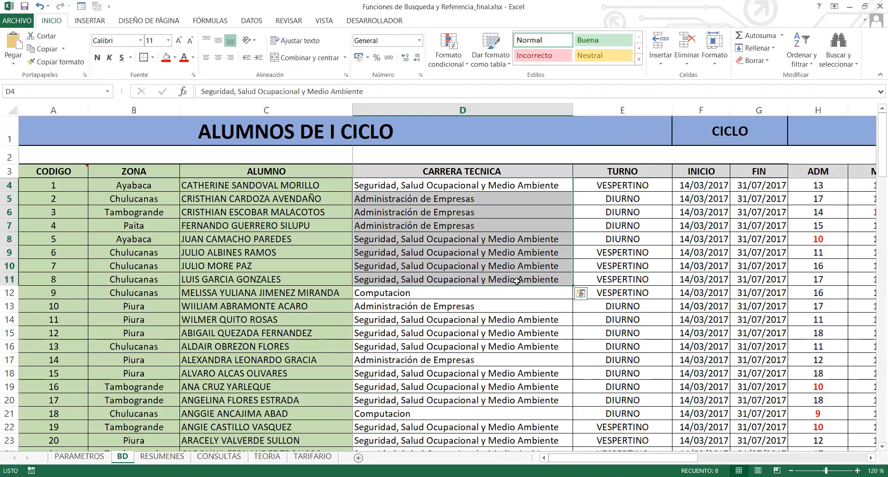
pyautogui.click(551, 263)
pyautogui.moveTo(680, 456); pyautogui.dragTo(870, 442)
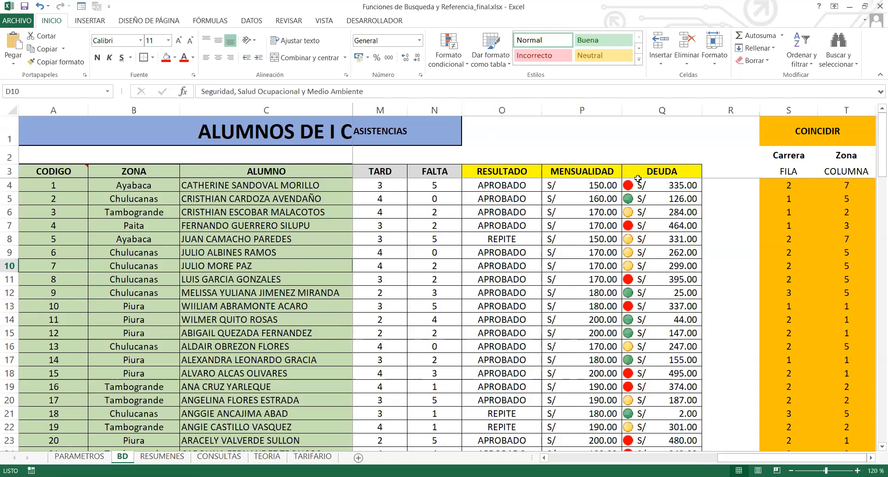
pyautogui.click(329, 22)
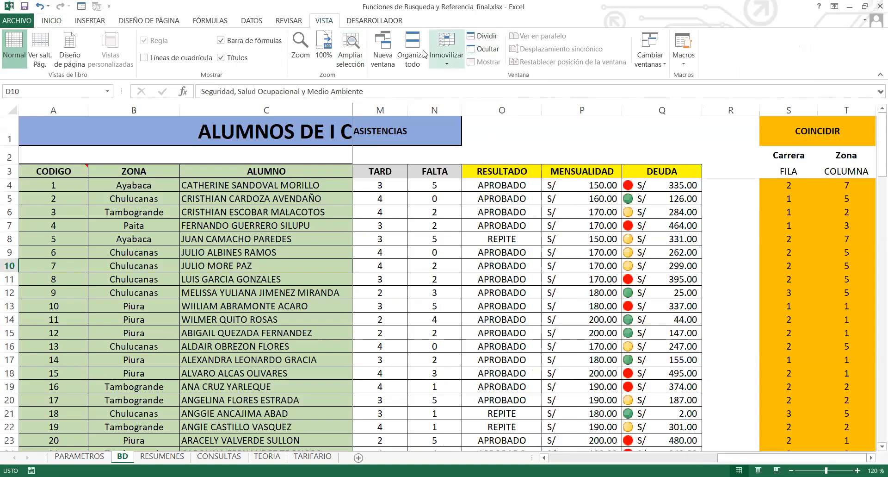
pyautogui.click(178, 123)
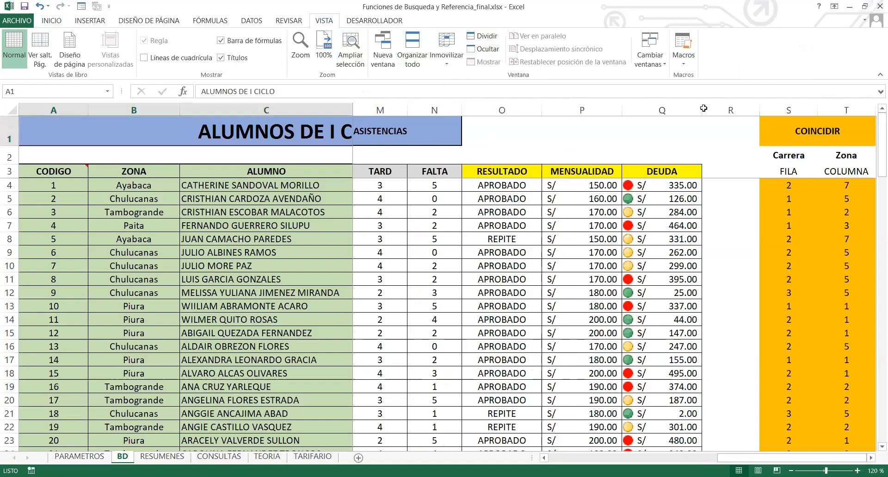
pyautogui.moveTo(277, 156); pyautogui.dragTo(702, 171)
pyautogui.moveTo(287, 185); pyautogui.dragTo(305, 413)
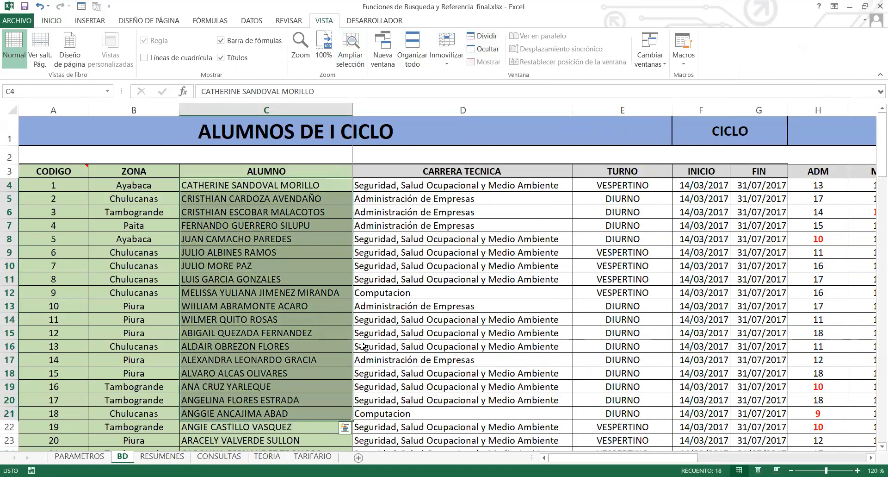
pyautogui.click(611, 344)
pyautogui.moveTo(643, 457)
pyautogui.mouseDown()
pyautogui.moveTo(850, 457)
pyautogui.moveTo(637, 457)
pyautogui.mouseUp()
pyautogui.moveTo(428, 181); pyautogui.dragTo(481, 280)
pyautogui.click(619, 187)
pyautogui.moveTo(800, 196); pyautogui.dragTo(877, 348)
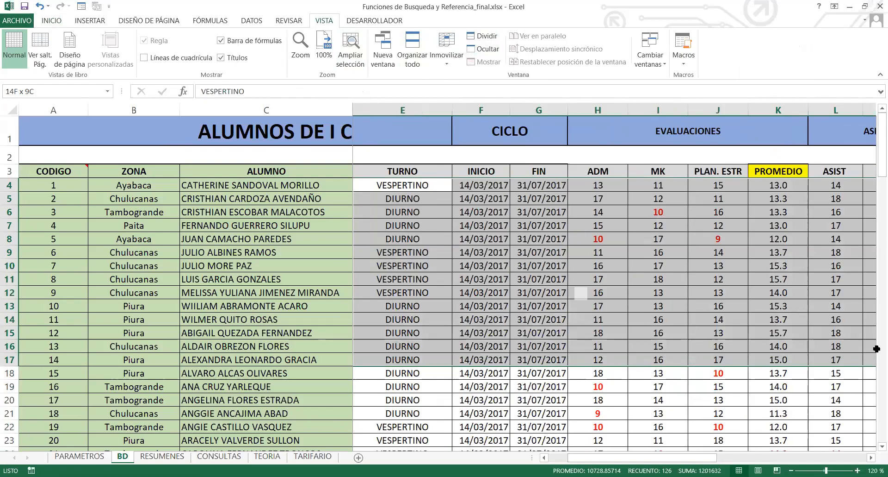
pyautogui.moveTo(693, 456); pyautogui.dragTo(674, 457)
# Change the first student's ZONA in B4 to Piura.
pyautogui.click(159, 182)
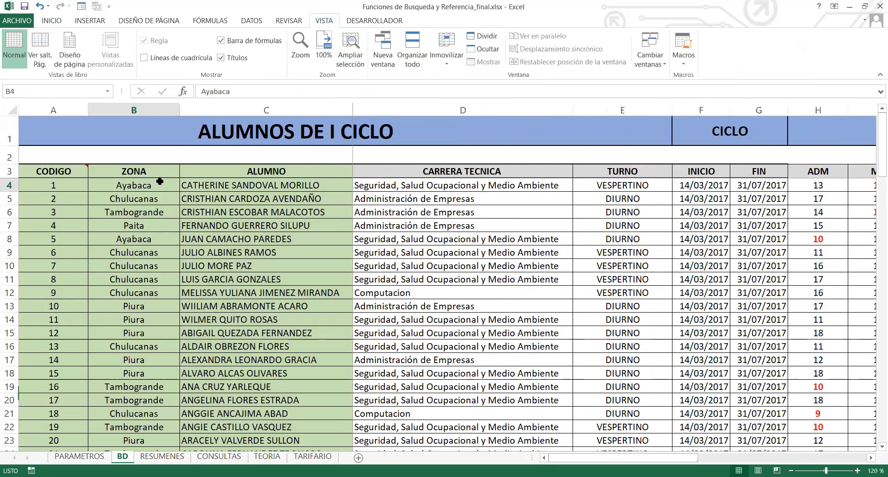
pyautogui.write('Piura')
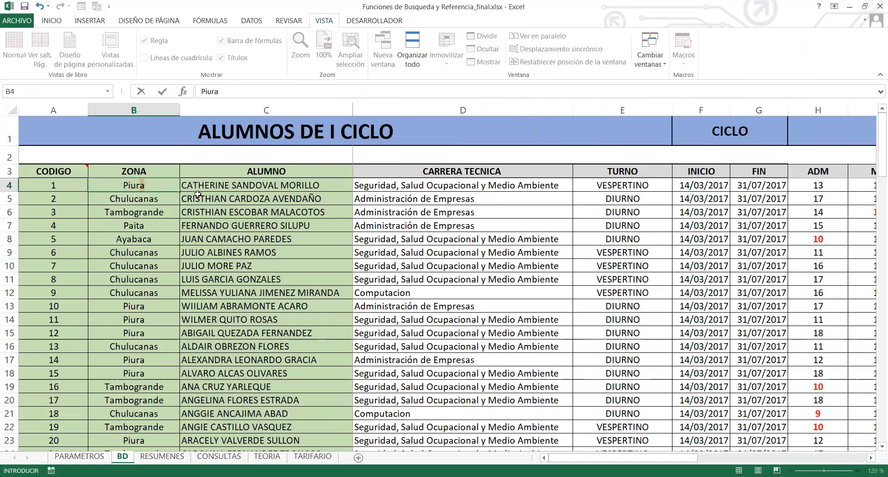
pyautogui.press('Return')
# Set the first student's CARRERA TECNICA in D4 to Administración de Empresas and check the MENSUALIDAD in P4.
pyautogui.click(420, 195)
pyautogui.click(418, 186)
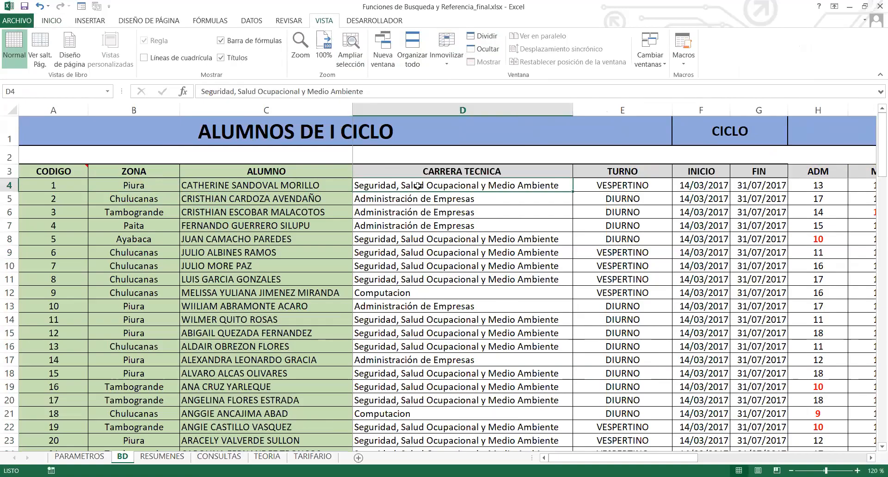
pyautogui.write('Administración de Empresas')
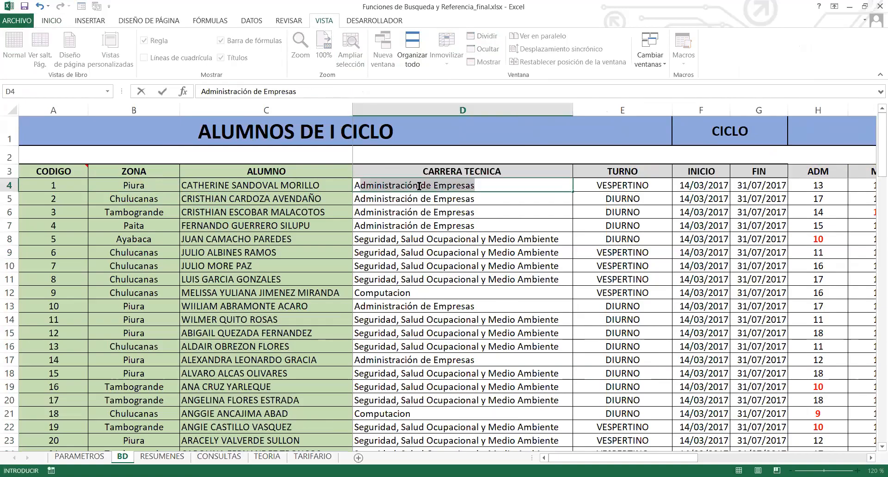
pyautogui.press('Return')
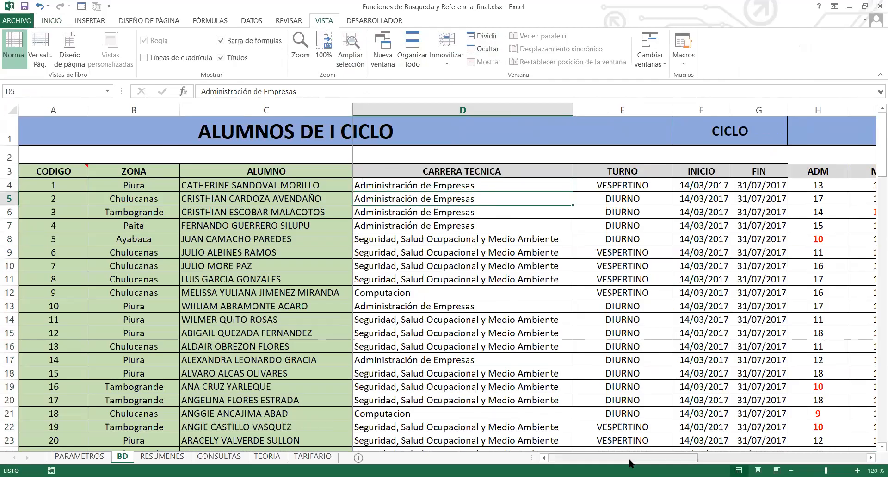
pyautogui.moveTo(629, 462); pyautogui.dragTo(831, 443)
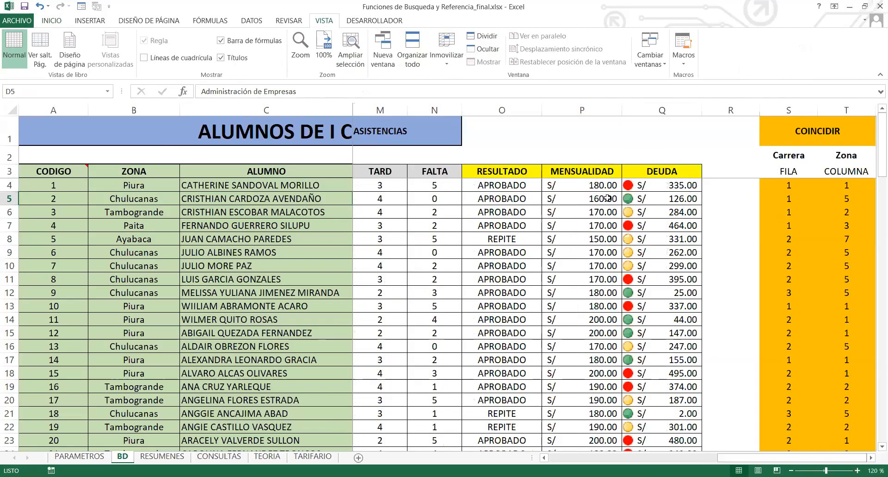
pyautogui.click(595, 188)
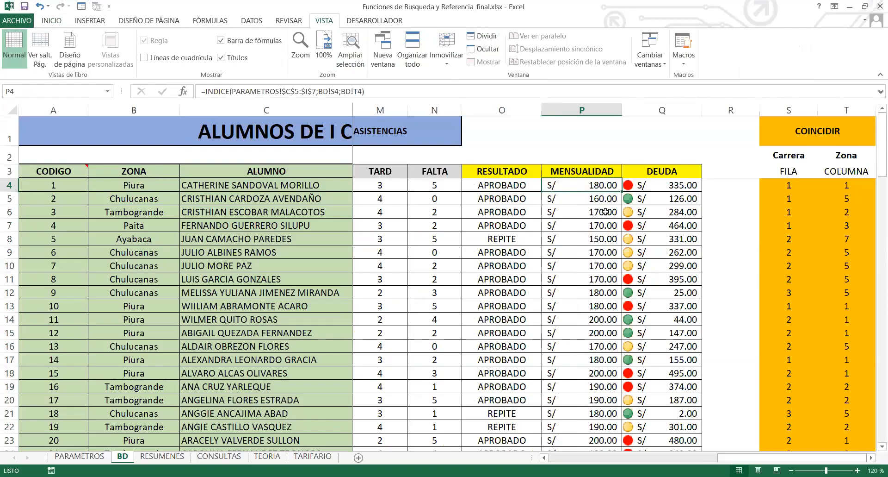
# Change the first student's ZONA in B4 to Sullana and check the MENSUALIDAD in P4.
pyautogui.click(154, 184)
pyautogui.write('sULLana')
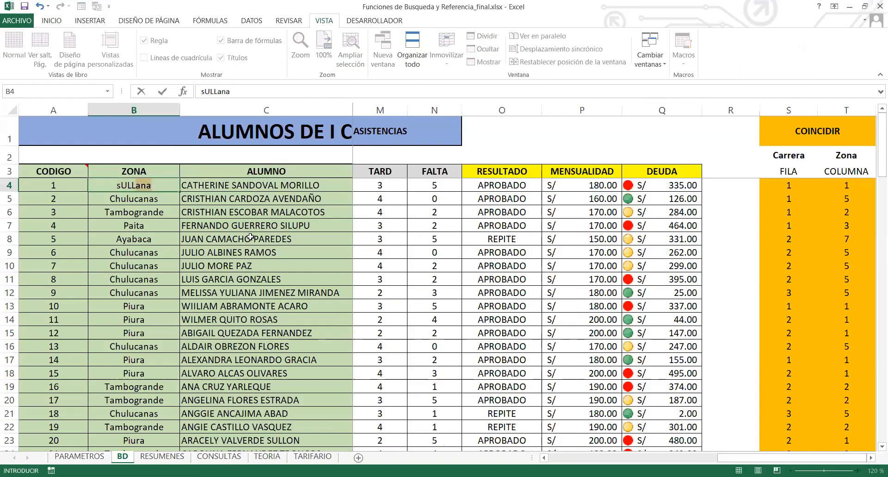
pyautogui.press('Return')
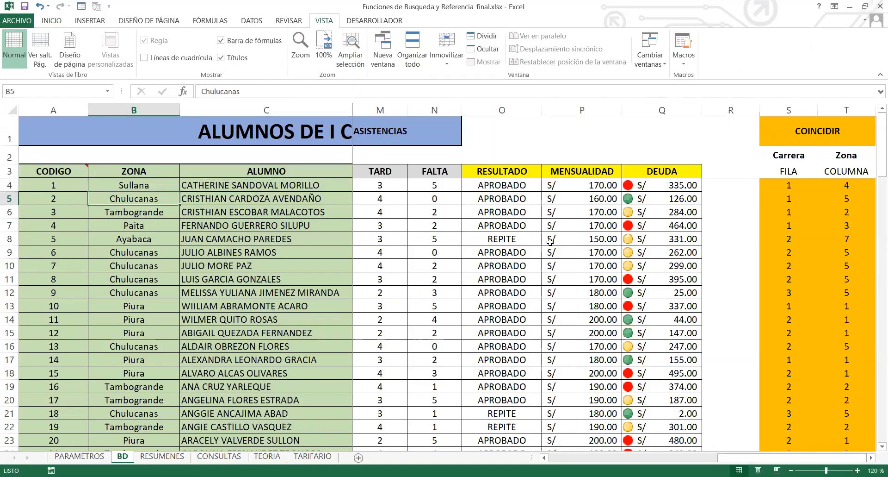
pyautogui.click(600, 183)
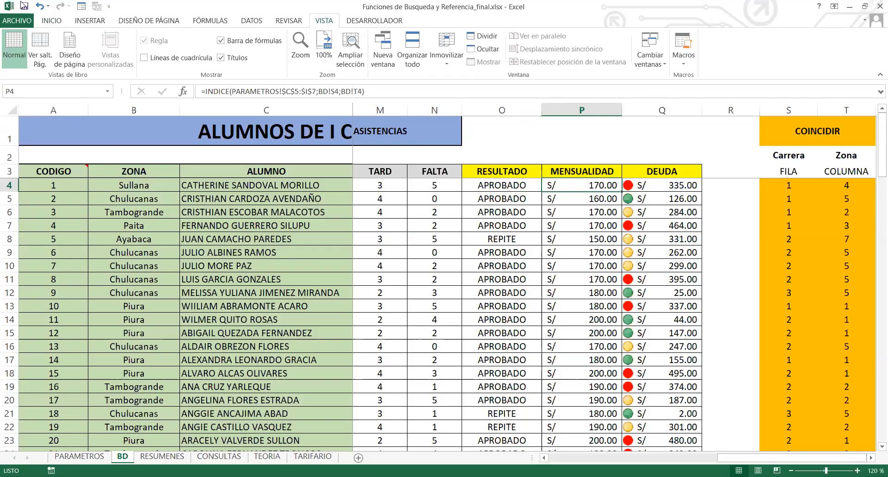
pyautogui.scroll(-2, 133, 187)
pyautogui.keyDown('ctrl'); pyautogui.click(135, 190); pyautogui.keyUp('ctrl')
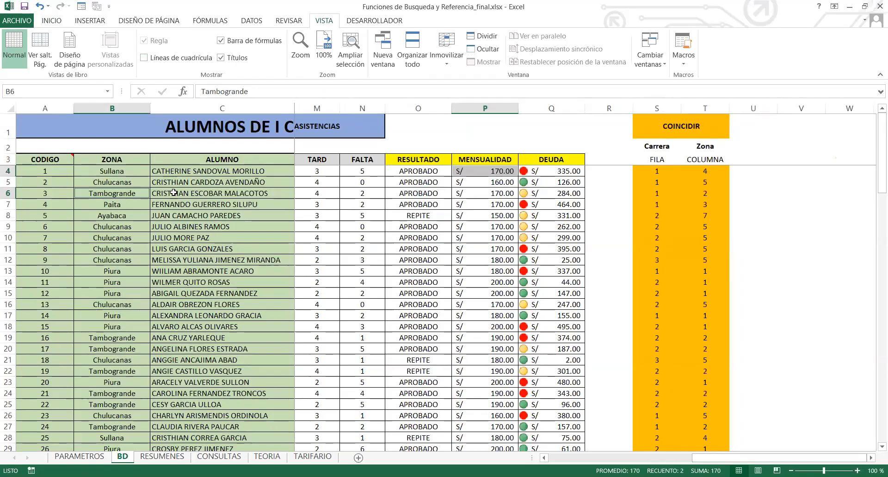
pyautogui.keyDown('ctrl'); pyautogui.click(174, 193); pyautogui.keyUp('ctrl')
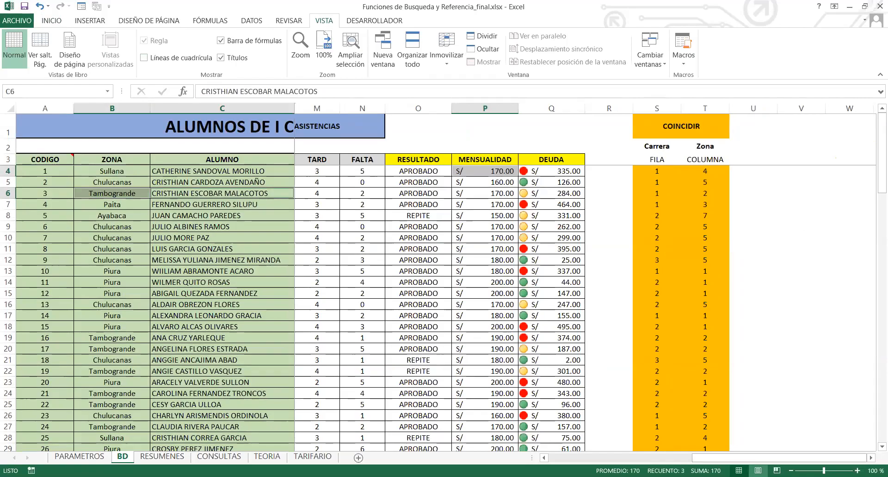
pyautogui.click(858, 471)
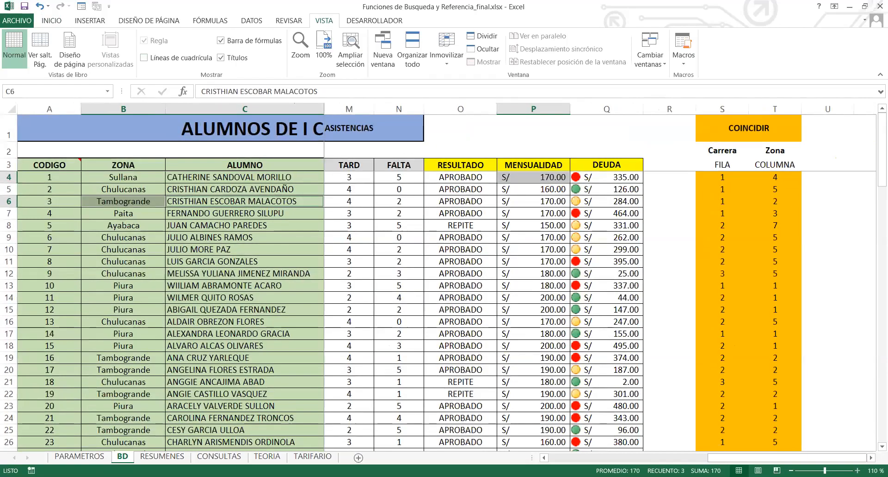
pyautogui.click(858, 470)
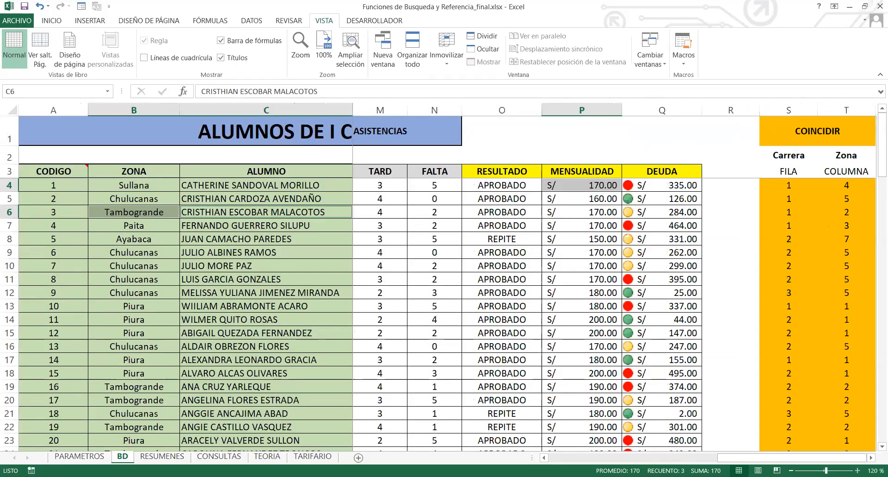
# Compare BD's COINCIDIR and INDICE cells with the Precio Unitario example on the TARIFARIO sheet and with the PARAMETROS sheet.
pyautogui.moveTo(789, 209); pyautogui.dragTo(844, 208)
pyautogui.click(556, 187)
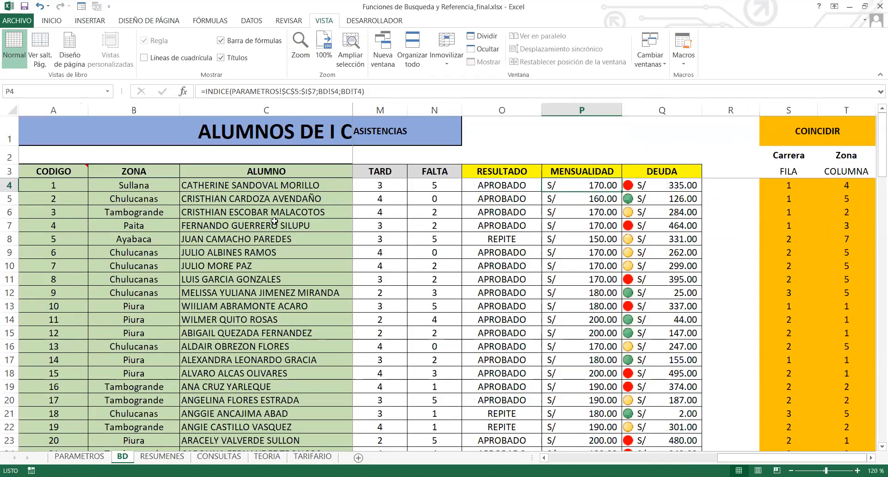
pyautogui.click(312, 455)
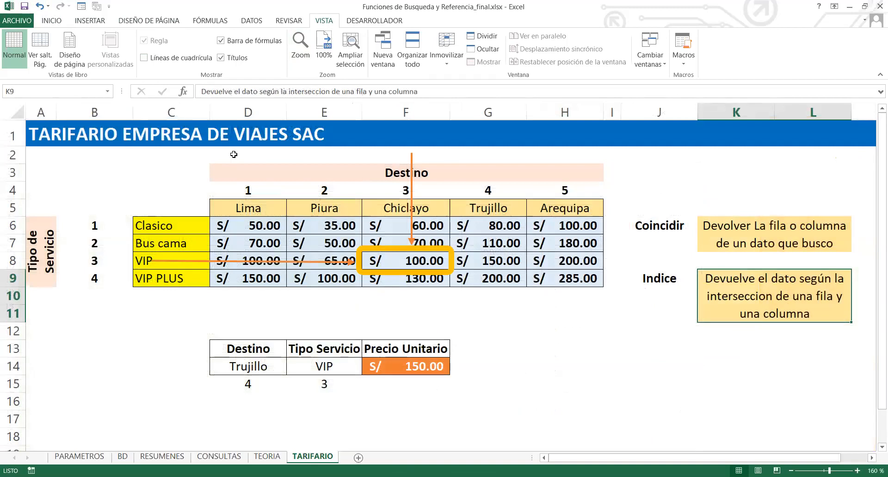
pyautogui.moveTo(229, 366); pyautogui.dragTo(430, 367)
pyautogui.click(481, 333)
pyautogui.click(260, 382)
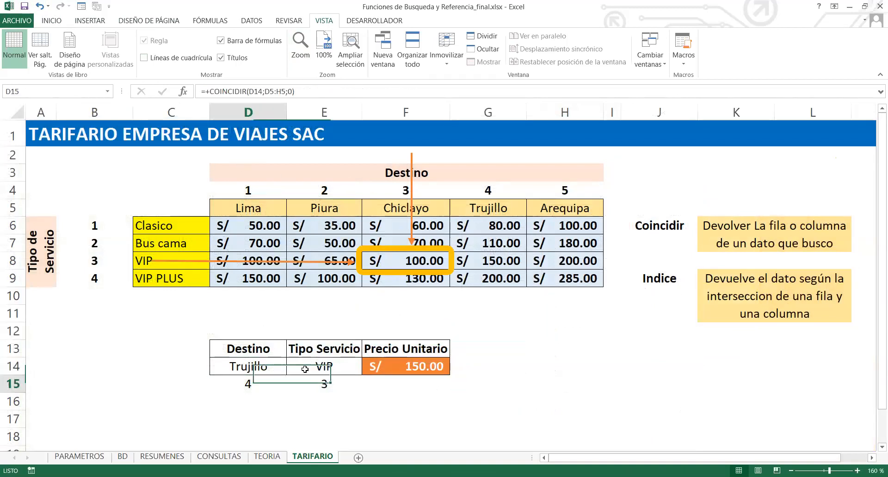
pyautogui.click(307, 382)
pyautogui.click(122, 456)
pyautogui.click(79, 456)
pyautogui.click(122, 456)
pyautogui.click(80, 456)
pyautogui.click(123, 456)
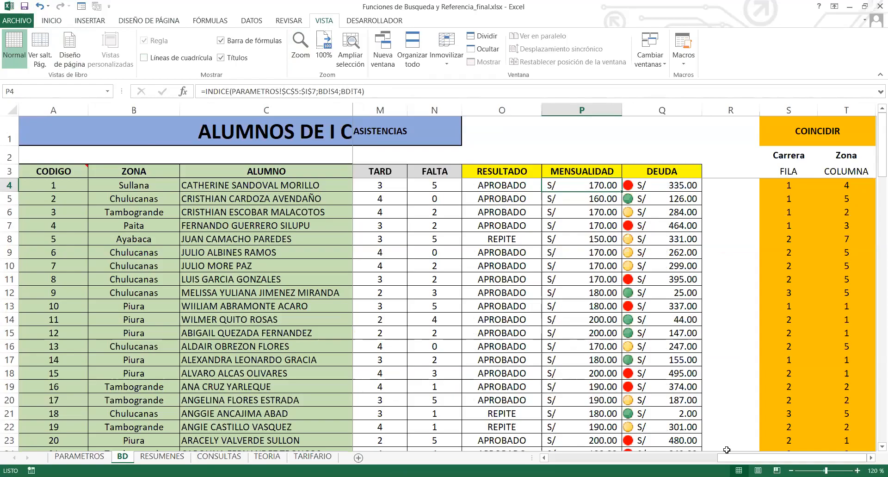
# Overwrite the fourth student's Carrera match in S7 with SDÑ, clear S7 and T7, and check the MENSUALIDAD in P7.
pyautogui.click(872, 457)
pyautogui.click(872, 457)
pyautogui.click(685, 111)
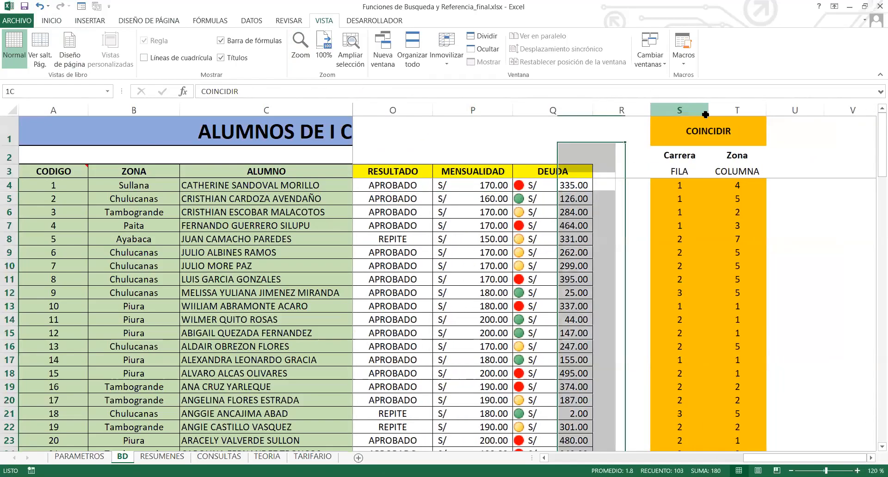
pyautogui.click(805, 210)
pyautogui.click(737, 226)
pyautogui.click(695, 225)
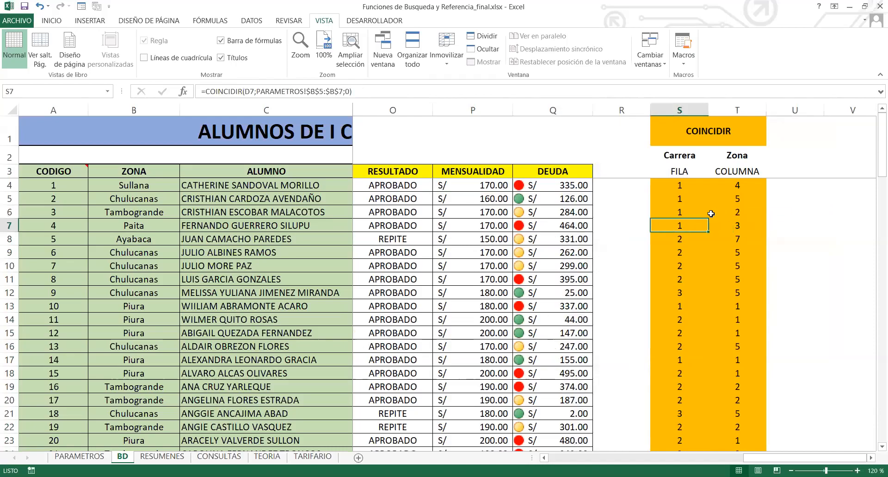
pyautogui.write('SDÑ')
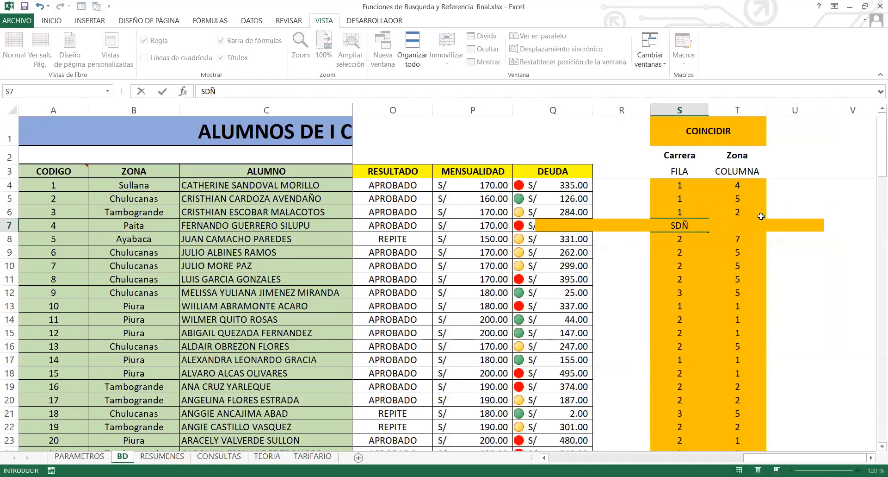
pyautogui.press('Return')
pyautogui.press('Up')
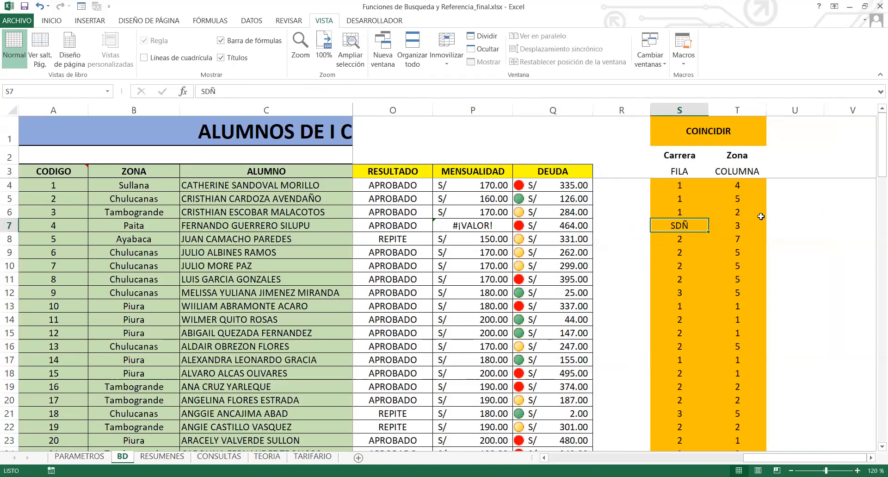
pyautogui.press('Delete')
pyautogui.press('Right')
pyautogui.press('Delete')
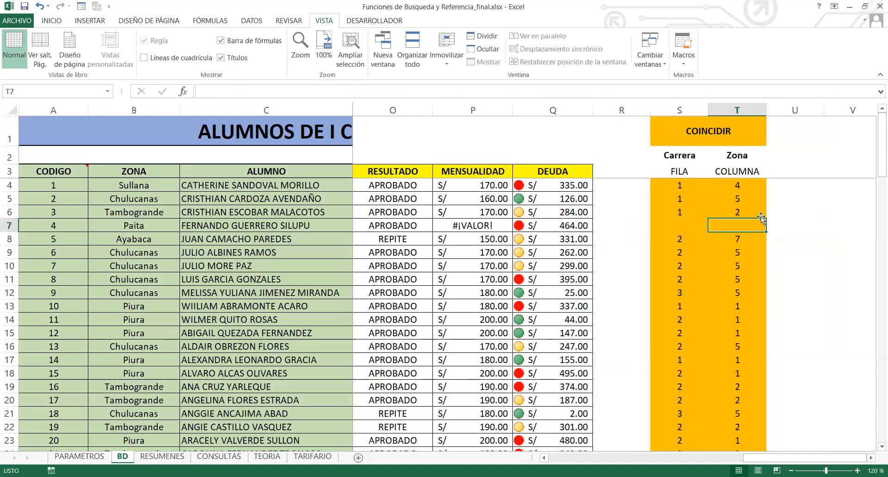
pyautogui.click(471, 223)
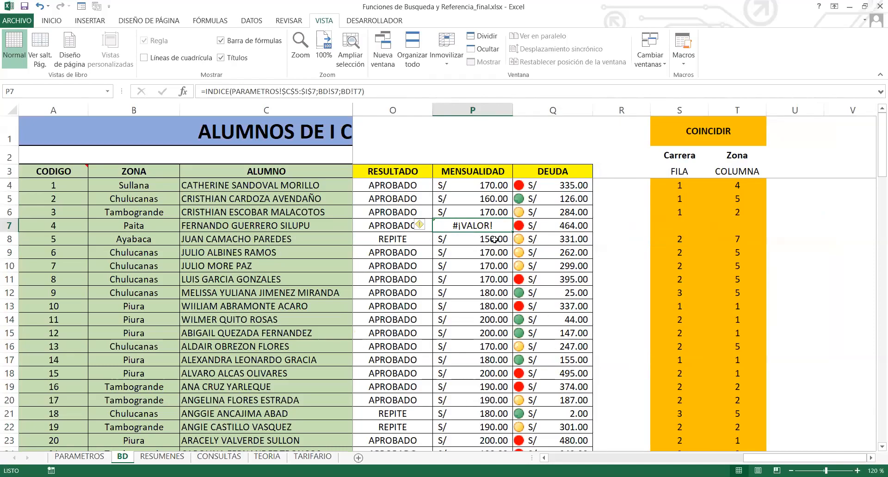
# Undo the three edits to S7 and T7 to restore the fourth student's COINCIDIR formulas.
pyautogui.hotkey('ctrl', 'z')
pyautogui.hotkey('ctrl', 'z')
pyautogui.hotkey('ctrl', 'z')
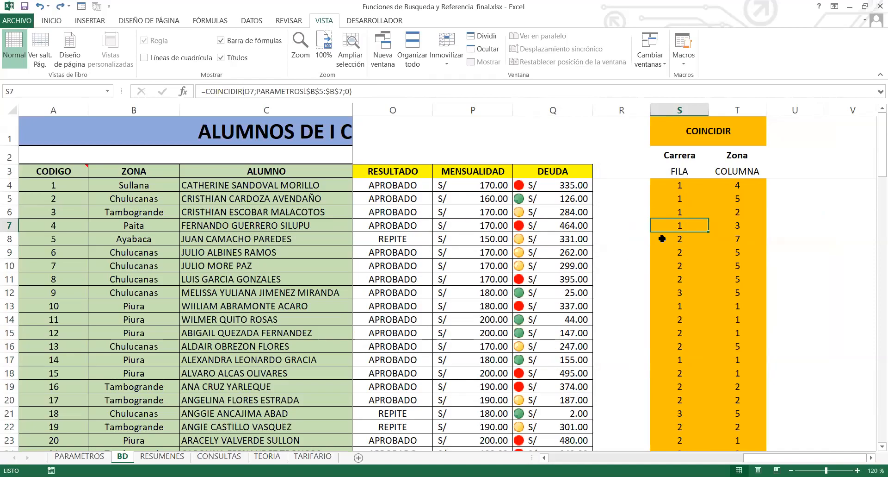
# Review the COINCIDIR values and the INDICE formula in P5, and select the whole helper columns S and T.
pyautogui.click(816, 239)
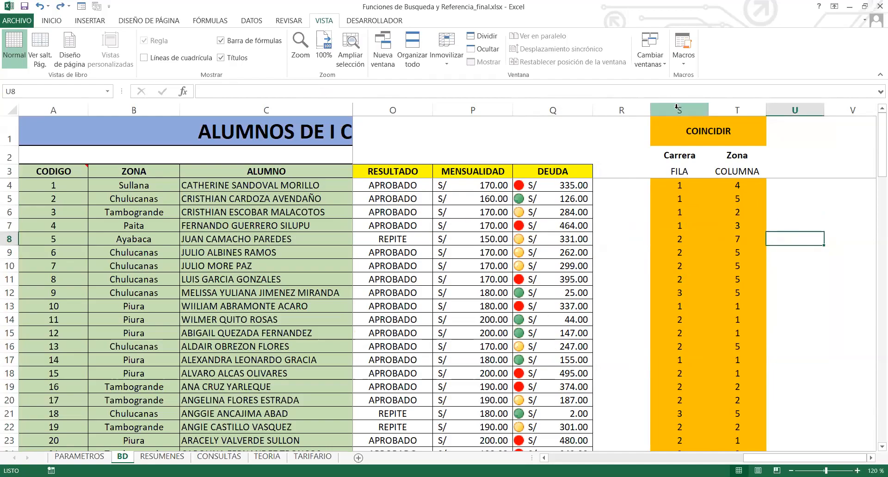
pyautogui.moveTo(676, 187); pyautogui.dragTo(734, 193)
pyautogui.click(459, 200)
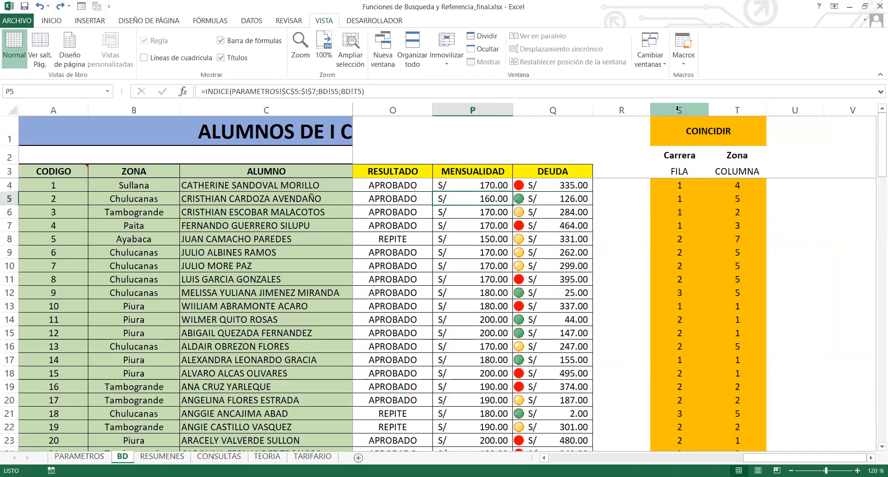
pyautogui.moveTo(677, 108); pyautogui.dragTo(734, 105)
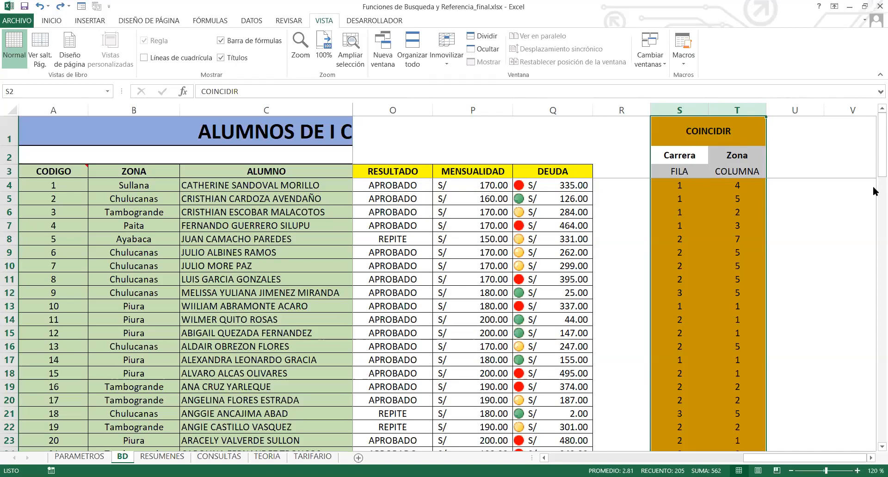
# Hide the COINCIDIR helper columns S and T on the BD sheet.
pyautogui.scroll(-8, 875, 161)
pyautogui.scroll(8, 875, 179)
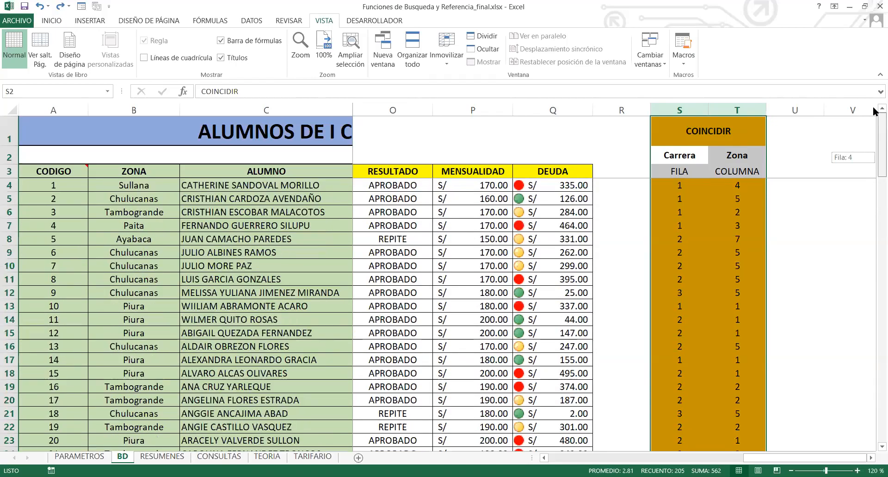
pyautogui.rightClick(678, 110)
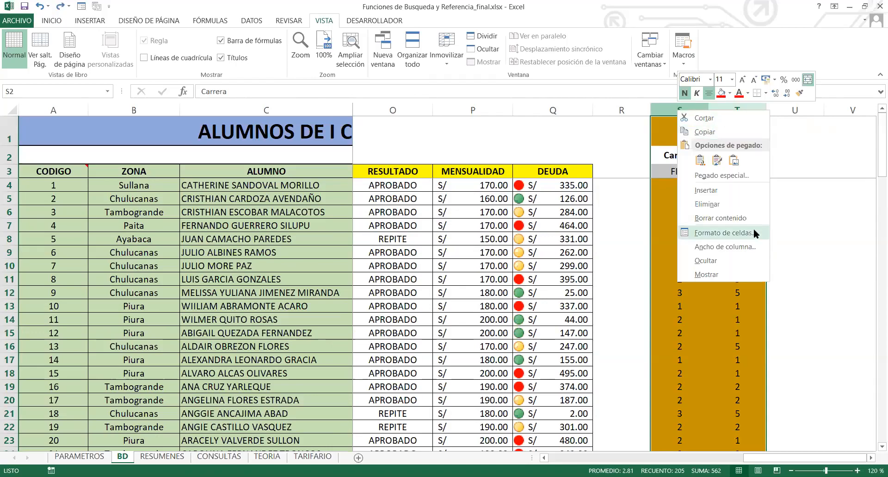
pyautogui.click(727, 261)
pyautogui.click(787, 199)
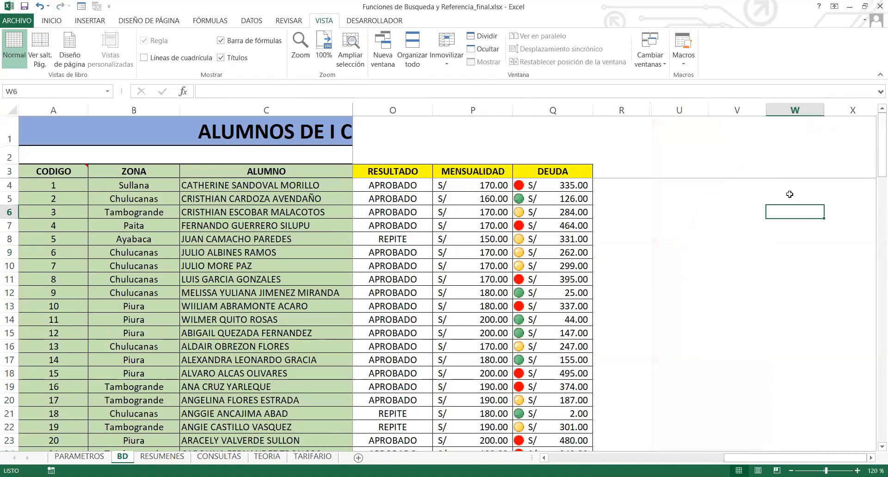
pyautogui.click(499, 214)
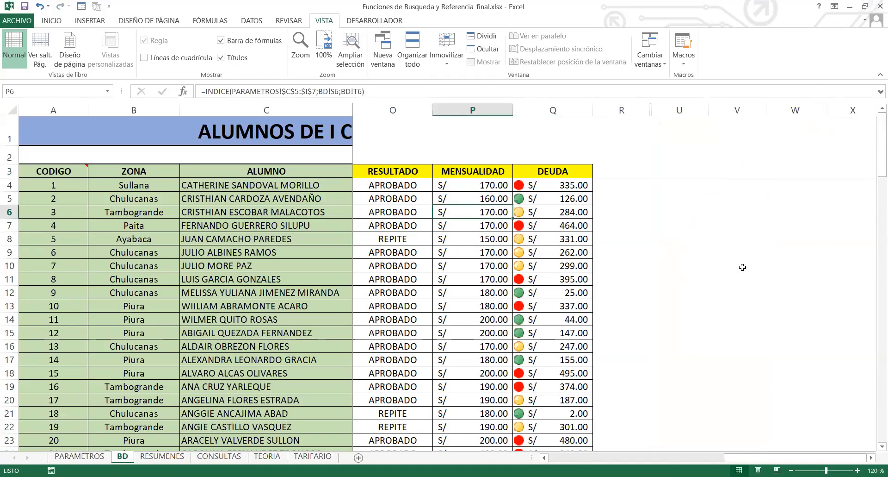
pyautogui.moveTo(622, 185); pyautogui.dragTo(843, 268)
pyautogui.click(786, 226)
pyautogui.click(634, 196)
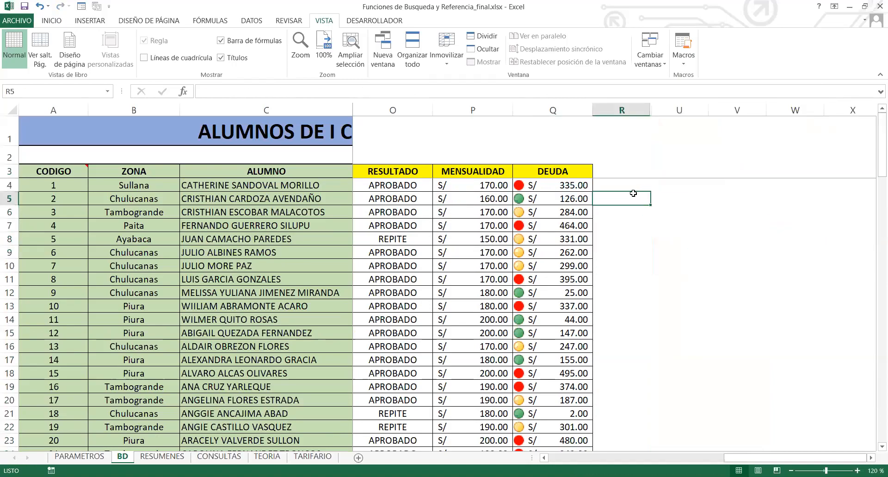
pyautogui.click(731, 211)
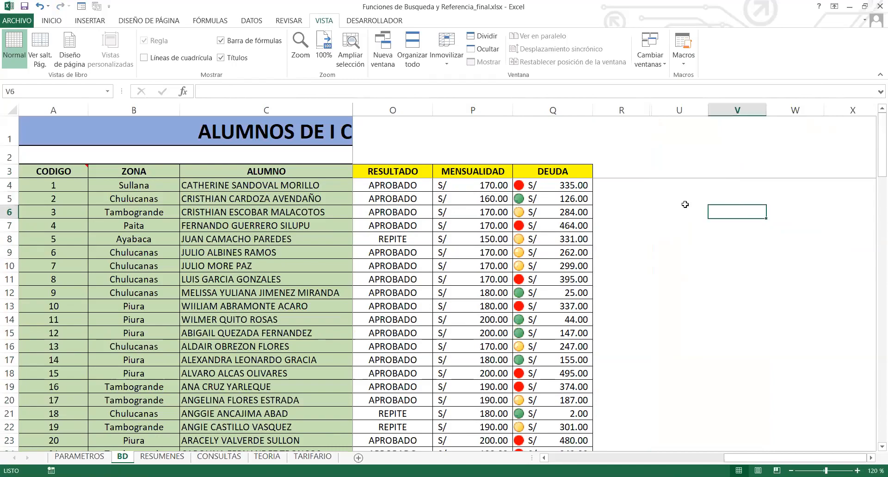
pyautogui.click(677, 207)
pyautogui.click(674, 193)
# Try clearing the range R4:W10 across the hidden columns, and undo the deletion.
pyautogui.moveTo(620, 181); pyautogui.dragTo(774, 263)
pyautogui.press('Delete')
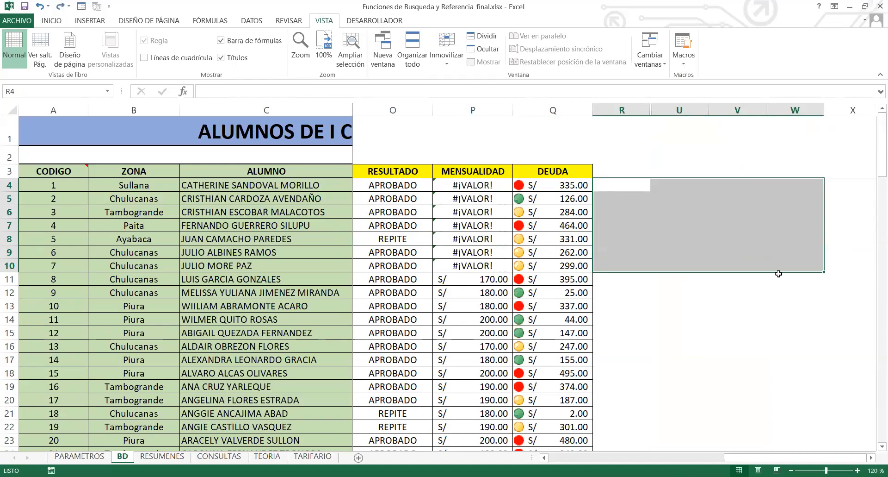
pyautogui.click(779, 273)
pyautogui.hotkey('ctrl', 'z')
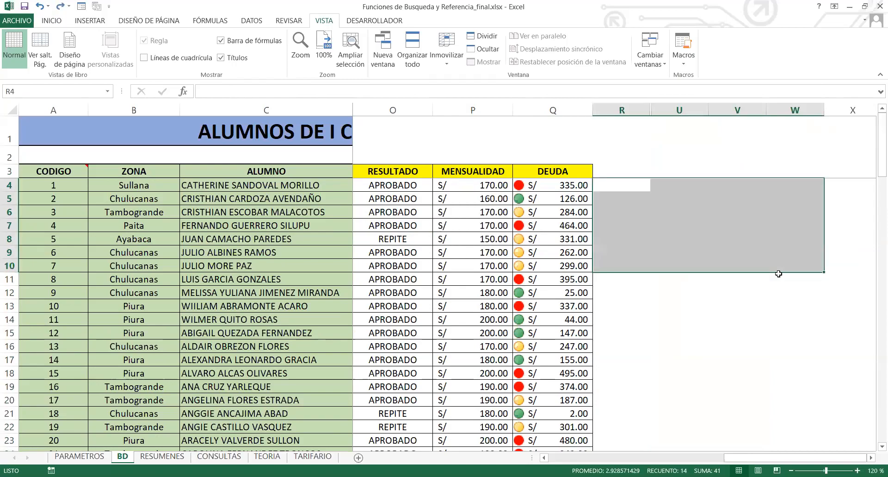
pyautogui.click(740, 204)
pyautogui.click(674, 175)
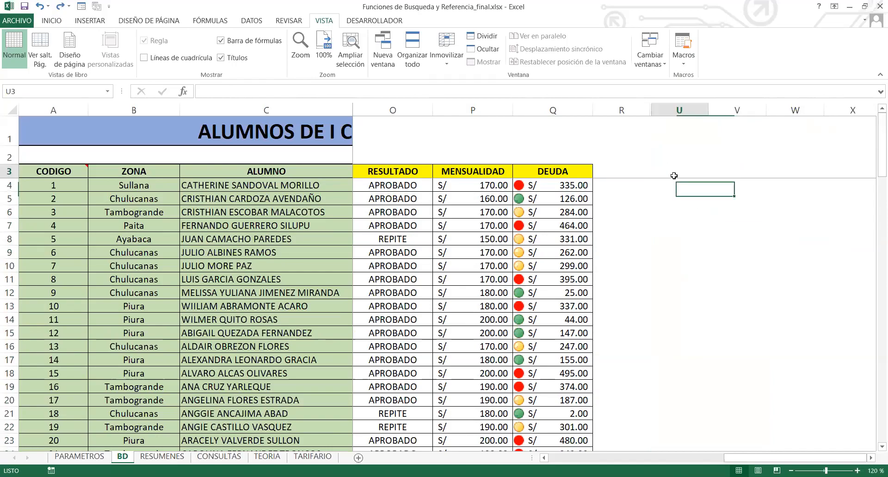
pyautogui.click(797, 201)
pyautogui.click(800, 211)
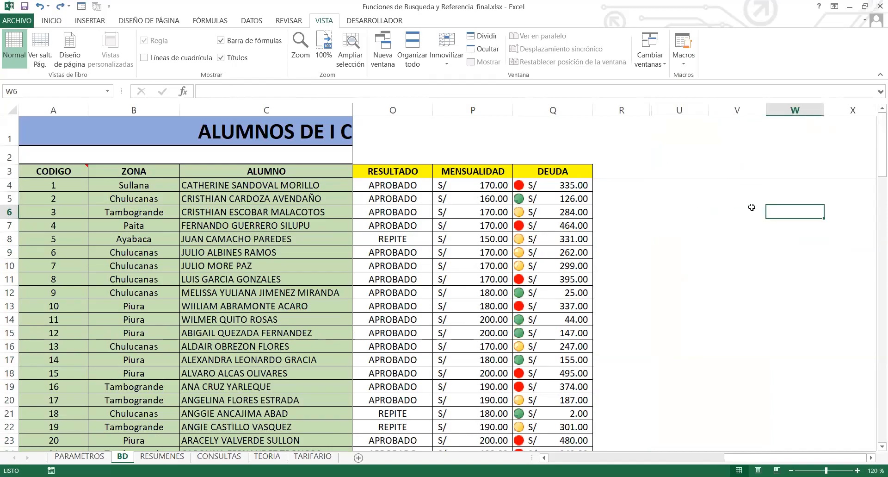
pyautogui.click(676, 209)
pyautogui.click(772, 255)
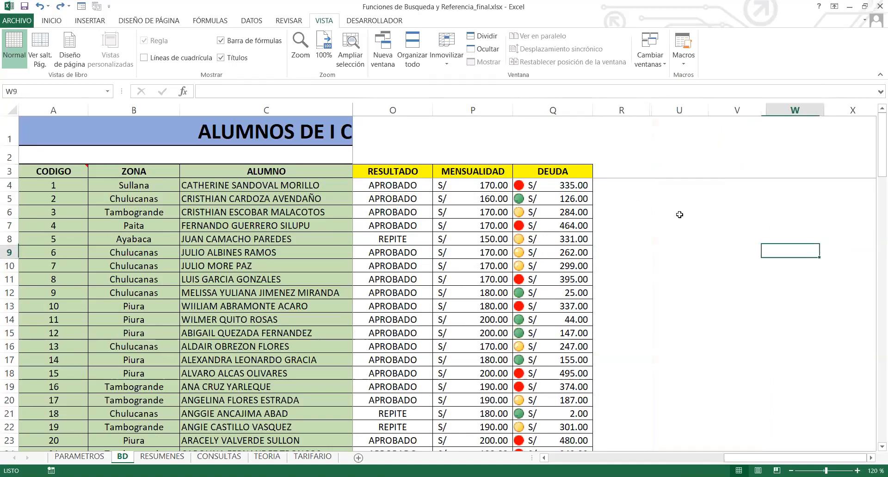
pyautogui.click(41, 6)
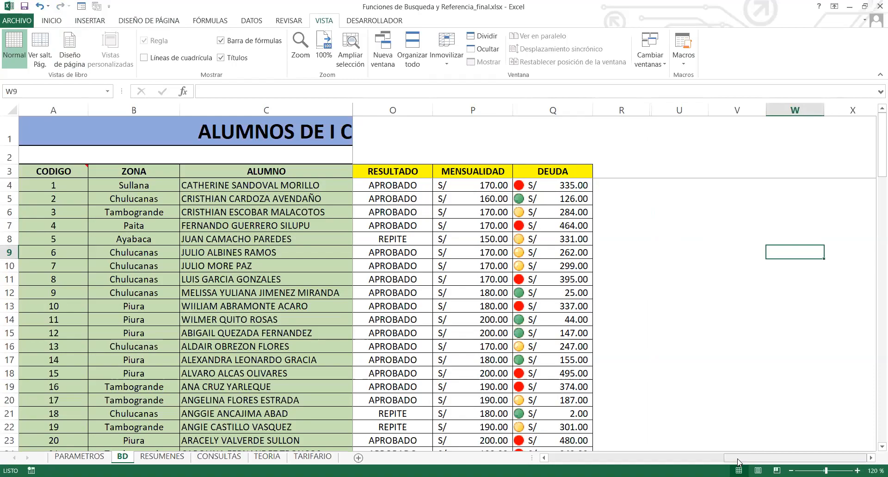
# Examine the fee table on the PARAMETROS sheet by the Chulucanas column and the Administración de Empresas row.
pyautogui.moveTo(571, 458); pyautogui.dragTo(714, 449)
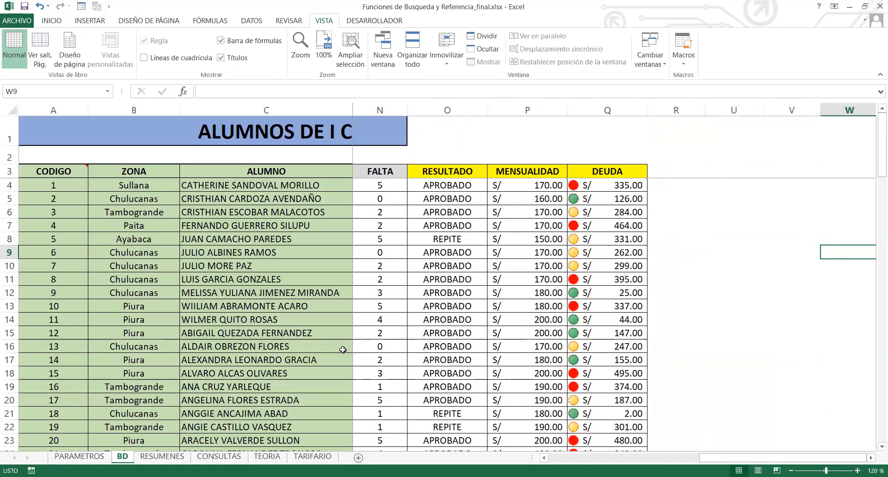
pyautogui.click(79, 455)
pyautogui.moveTo(320, 170); pyautogui.dragTo(690, 185)
pyautogui.click(576, 111)
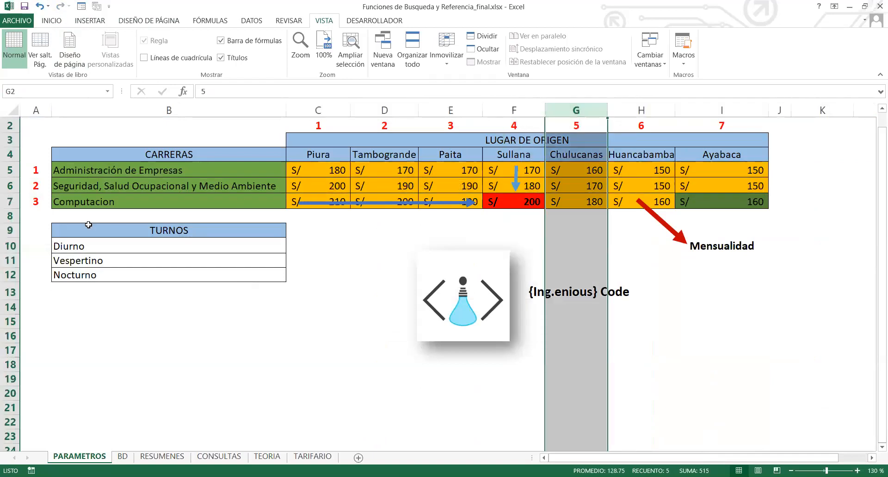
pyautogui.click(8, 171)
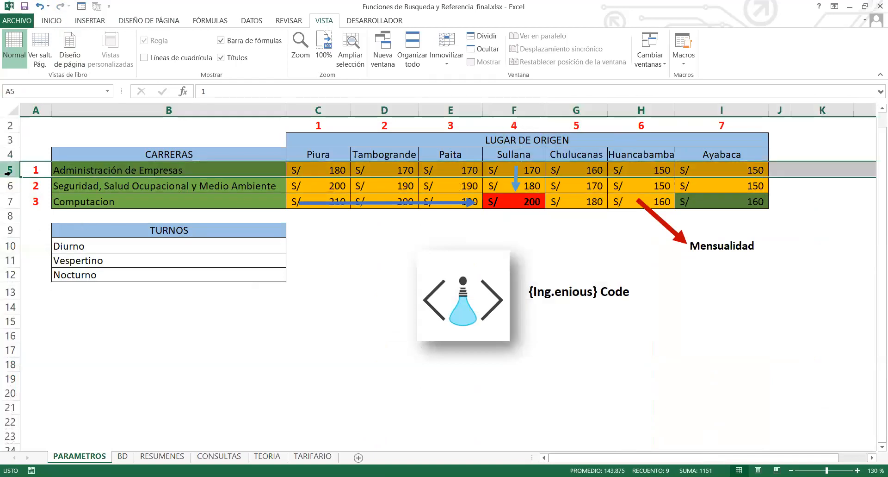
# Return to the BD sheet and look over the student records from the RESULTADO column back to the first rows.
pyautogui.click(122, 456)
pyautogui.click(839, 210)
pyautogui.click(812, 186)
pyautogui.click(834, 198)
pyautogui.click(814, 189)
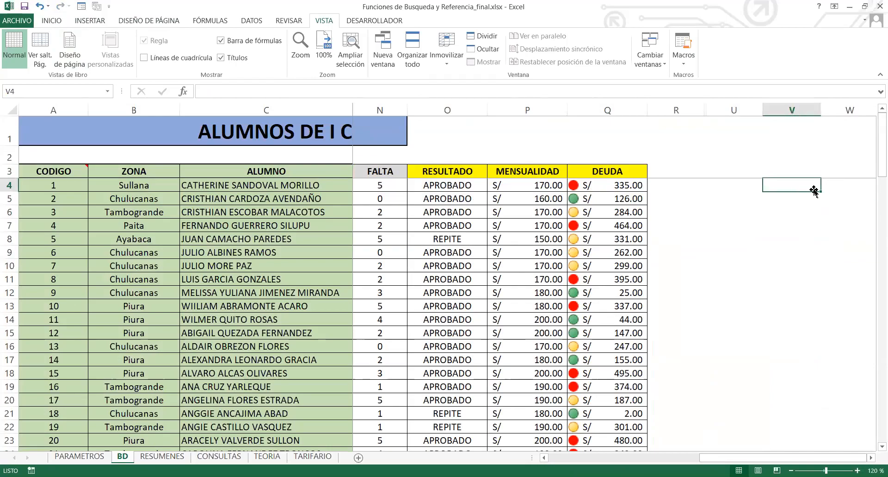
pyautogui.click(468, 185)
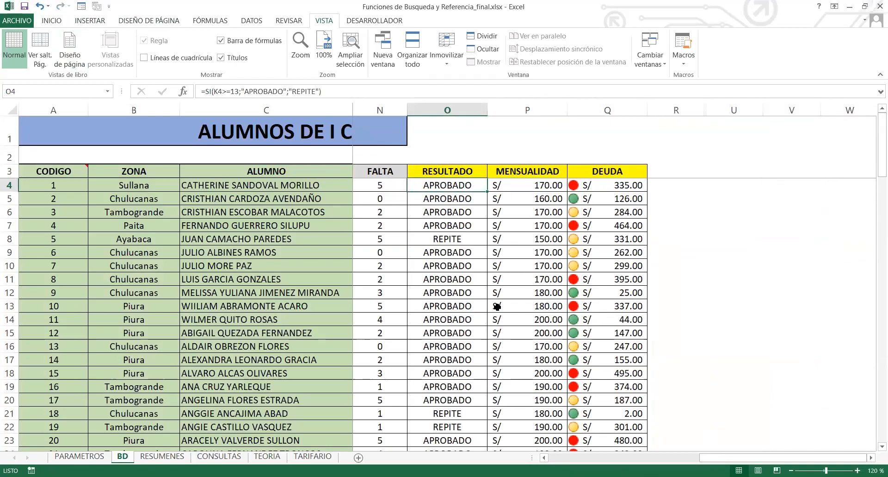
pyautogui.moveTo(732, 460); pyautogui.dragTo(573, 459)
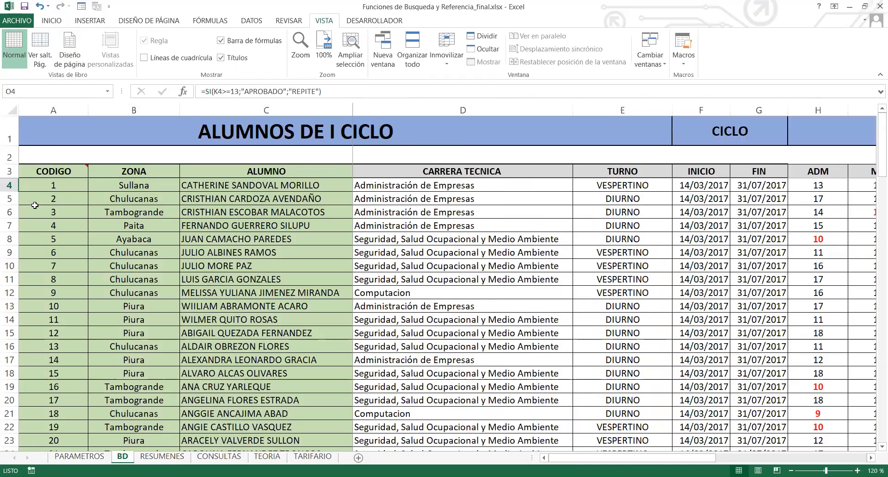
pyautogui.click(9, 190)
pyautogui.moveTo(9, 187)
pyautogui.mouseDown()
pyautogui.moveTo(23, 347)
pyautogui.moveTo(15, 105)
pyautogui.moveTo(18, 210)
pyautogui.moveTo(3, 120)
pyautogui.moveTo(6, 199)
pyautogui.mouseUp()
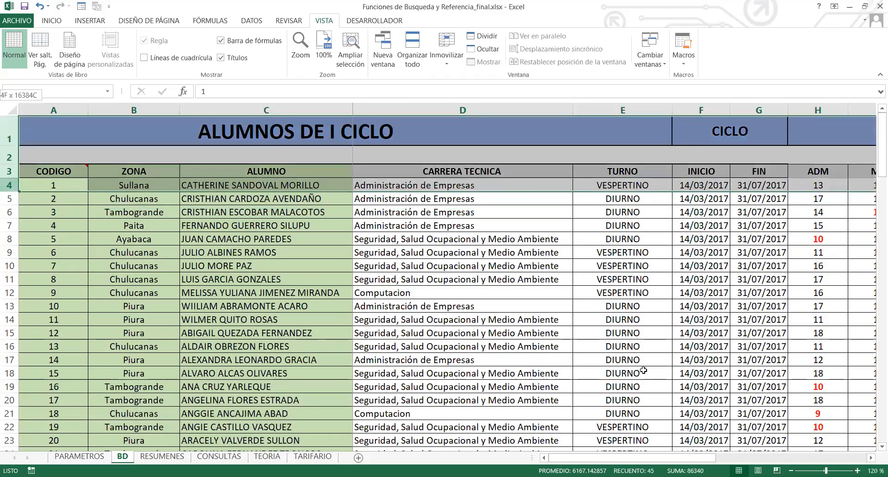
pyautogui.moveTo(689, 461); pyautogui.dragTo(876, 454)
pyautogui.click(809, 172)
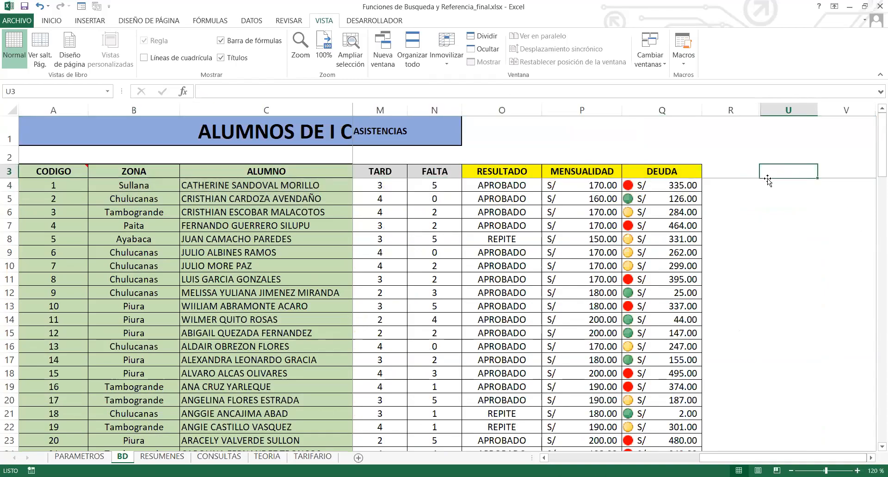
pyautogui.click(746, 185)
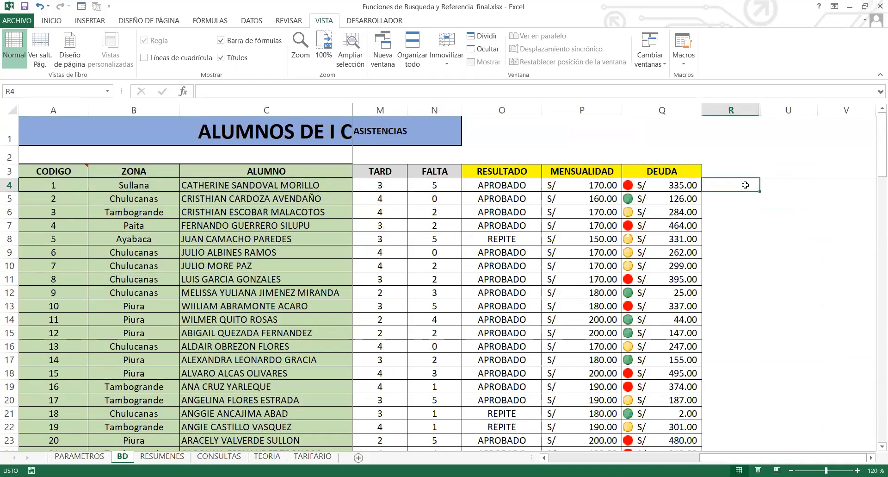
pyautogui.click(775, 185)
pyautogui.click(739, 185)
pyautogui.click(782, 181)
pyautogui.click(729, 186)
pyautogui.click(793, 186)
pyautogui.click(746, 186)
pyautogui.click(786, 186)
pyautogui.click(742, 185)
pyautogui.click(804, 189)
pyautogui.click(745, 185)
pyautogui.click(781, 185)
pyautogui.click(736, 185)
pyautogui.click(782, 185)
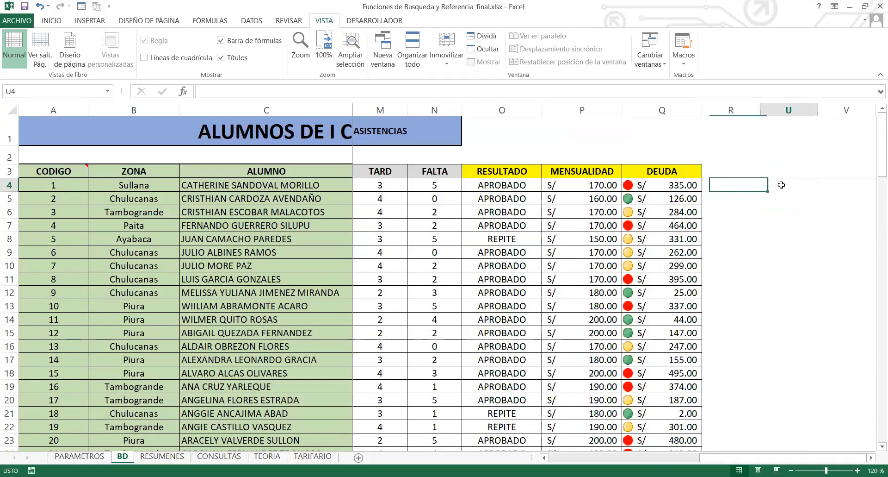
pyautogui.click(740, 184)
pyautogui.click(790, 183)
pyautogui.click(745, 185)
pyautogui.click(773, 185)
pyautogui.click(741, 182)
pyautogui.click(776, 186)
pyautogui.click(741, 186)
pyautogui.click(782, 186)
pyautogui.click(741, 185)
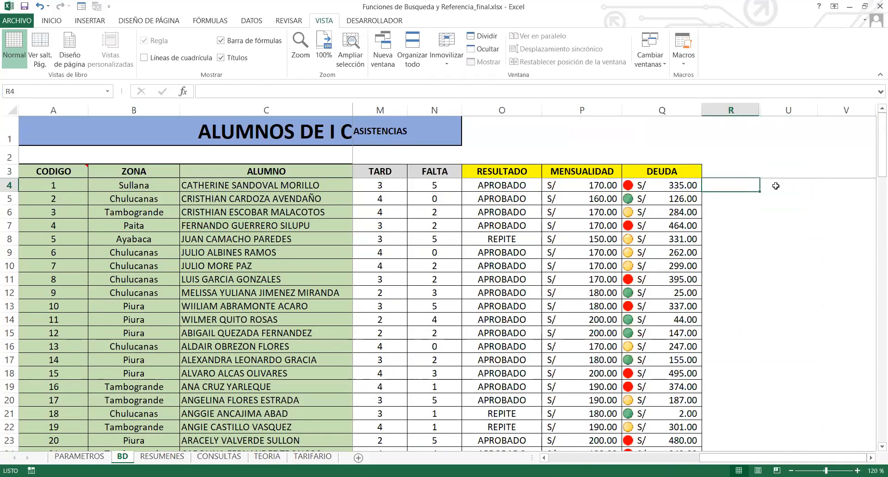
pyautogui.click(781, 185)
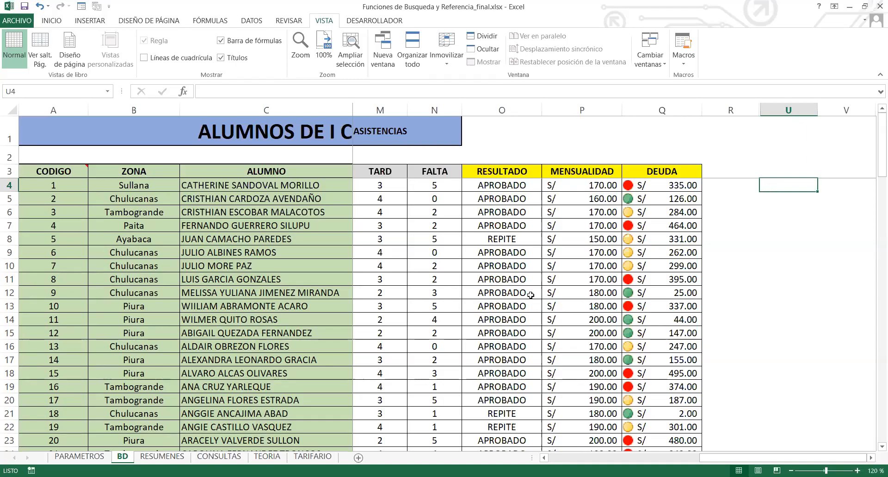
# Examine the RESULTADOS GLOBALES table on the RESUMENES sheet alongside the student records on BD.
pyautogui.moveTo(765, 457); pyautogui.dragTo(632, 457)
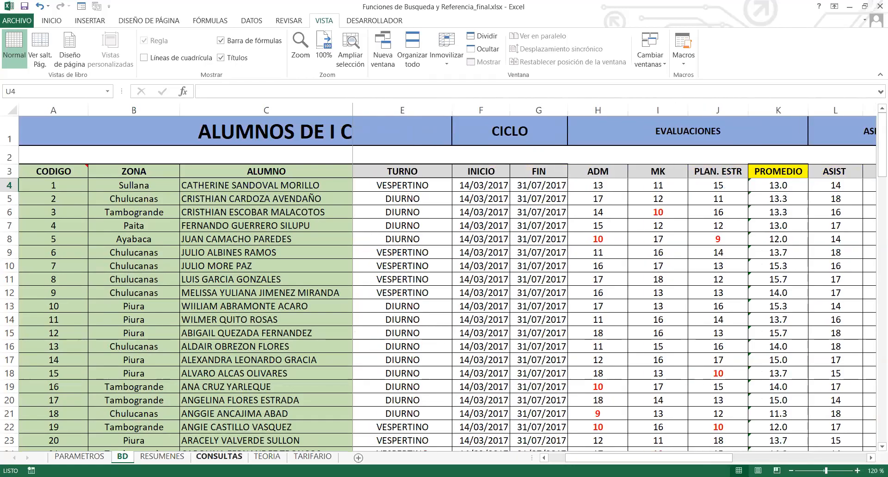
pyautogui.click(163, 456)
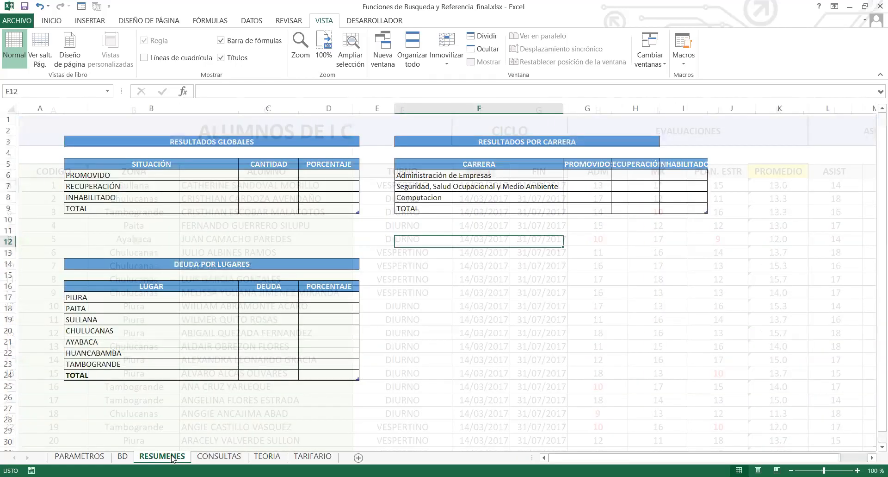
pyautogui.moveTo(203, 163); pyautogui.dragTo(362, 208)
pyautogui.click(347, 206)
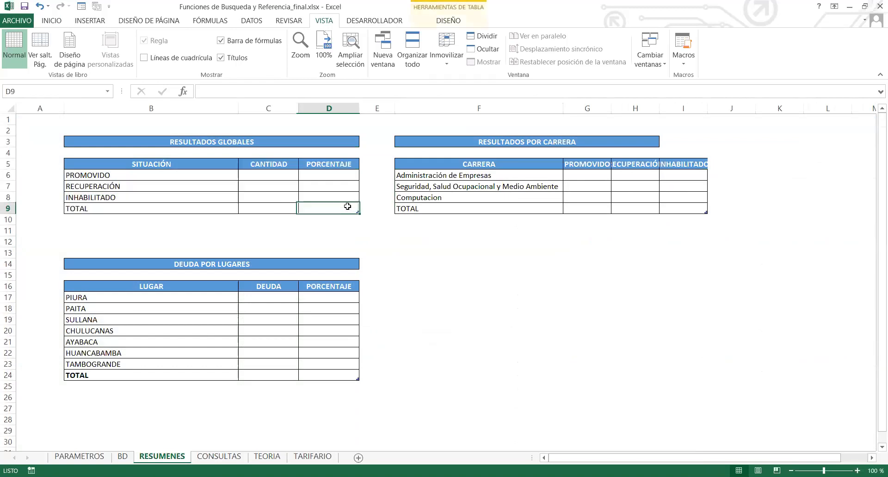
pyautogui.click(122, 457)
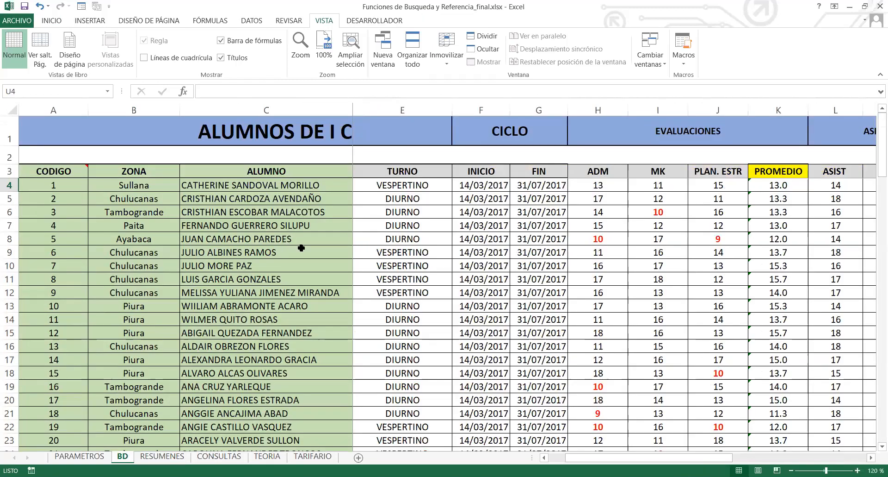
pyautogui.moveTo(192, 226); pyautogui.dragTo(481, 239)
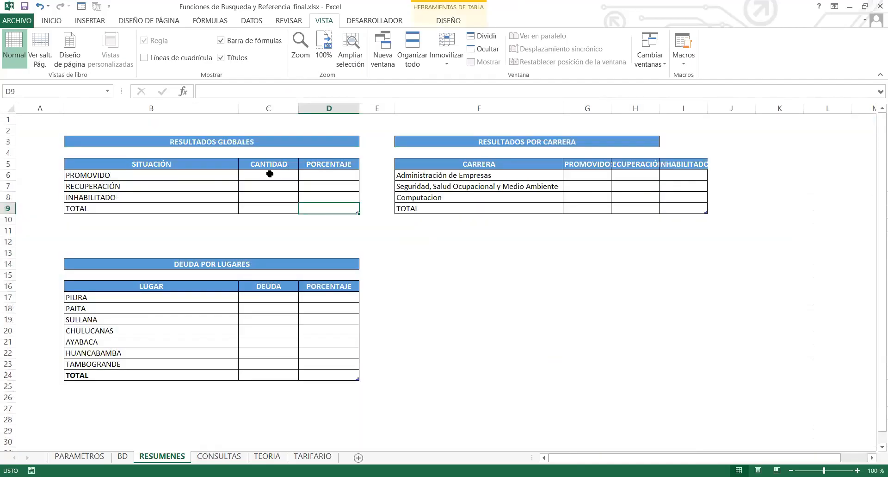
pyautogui.moveTo(269, 174); pyautogui.dragTo(333, 203)
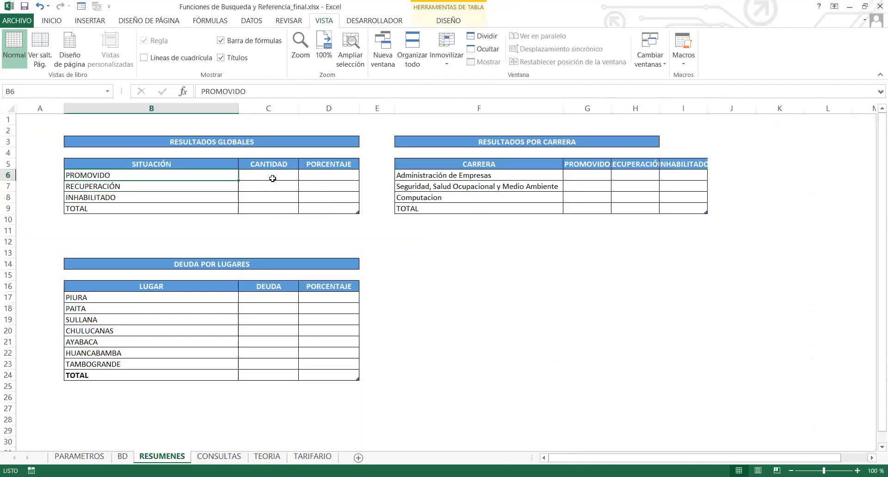
pyautogui.moveTo(272, 178); pyautogui.dragTo(338, 213)
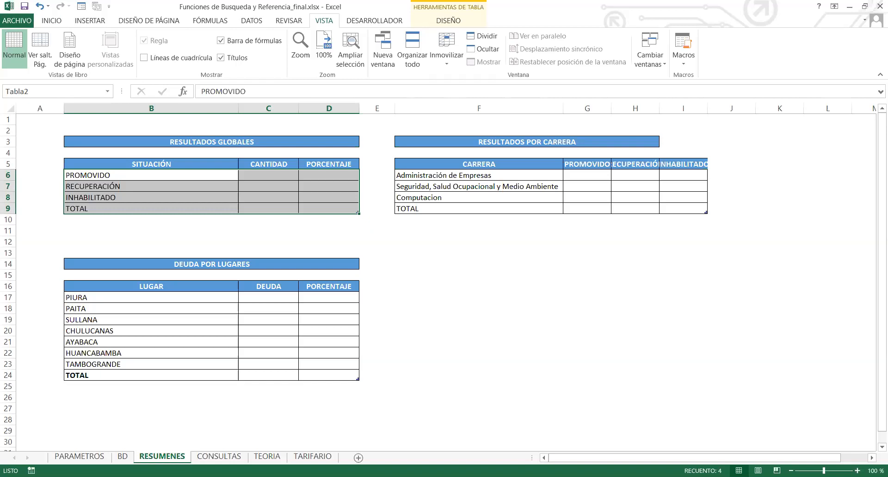
# Check the ZONA column on BD against the DEUDA POR LUGARES table on the RESUMENES sheet.
pyautogui.click(123, 456)
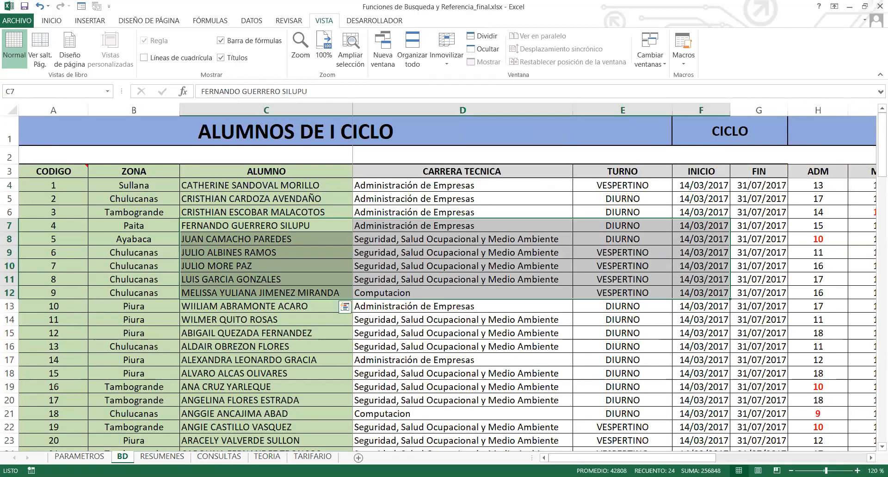
pyautogui.click(174, 190)
pyautogui.moveTo(134, 186)
pyautogui.mouseDown()
pyautogui.moveTo(151, 366)
pyautogui.moveTo(152, 269)
pyautogui.mouseUp()
pyautogui.click(169, 457)
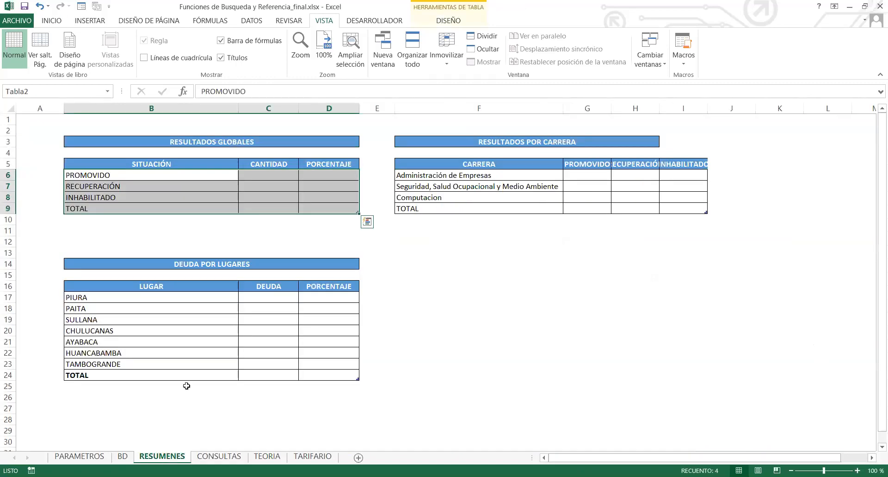
pyautogui.click(123, 182)
pyautogui.click(121, 178)
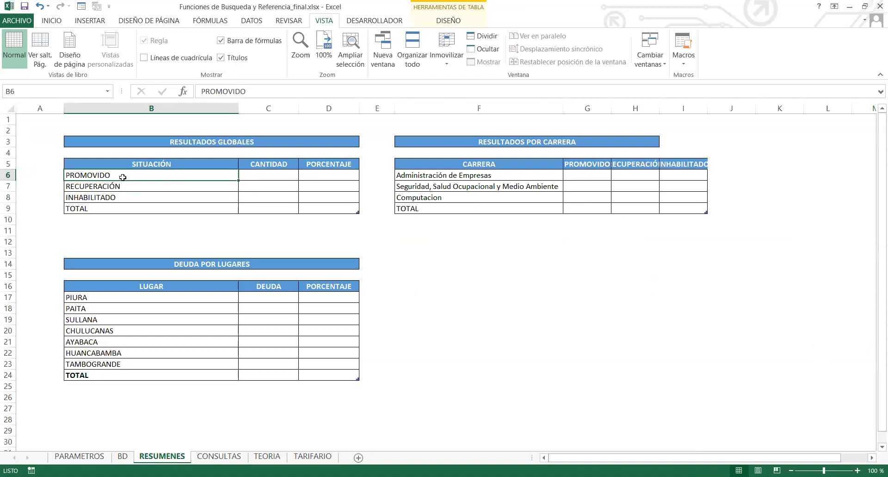
pyautogui.click(187, 308)
pyautogui.click(179, 334)
pyautogui.click(262, 322)
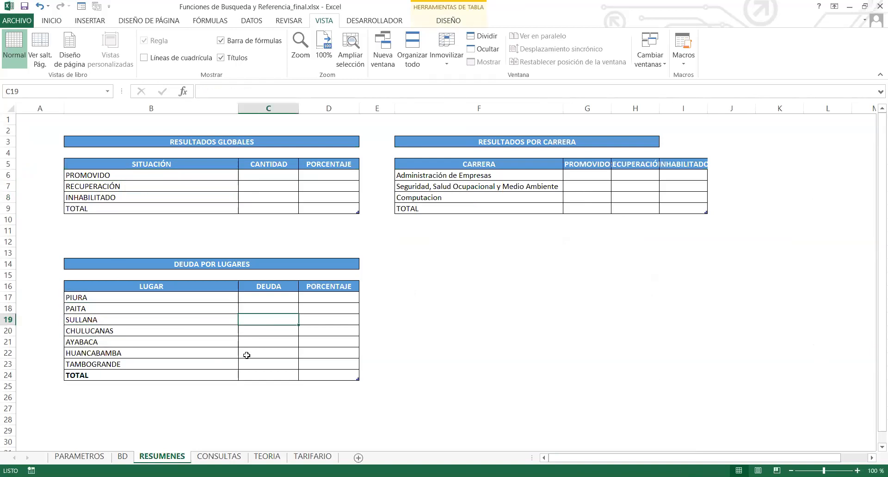
# Look over the MENSUALIDAD and DEUDA columns on the BD sheet and the price table on the TARIFARIO sheet.
pyautogui.click(123, 456)
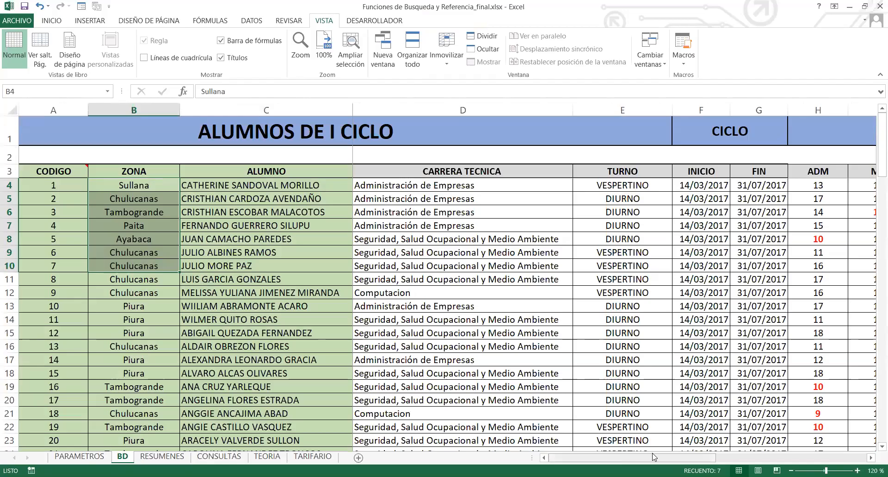
pyautogui.moveTo(635, 458); pyautogui.dragTo(787, 458)
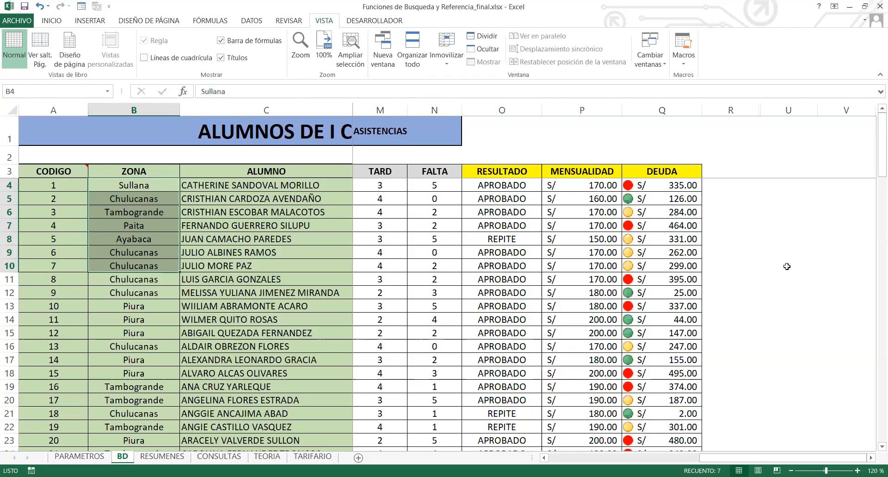
pyautogui.click(313, 456)
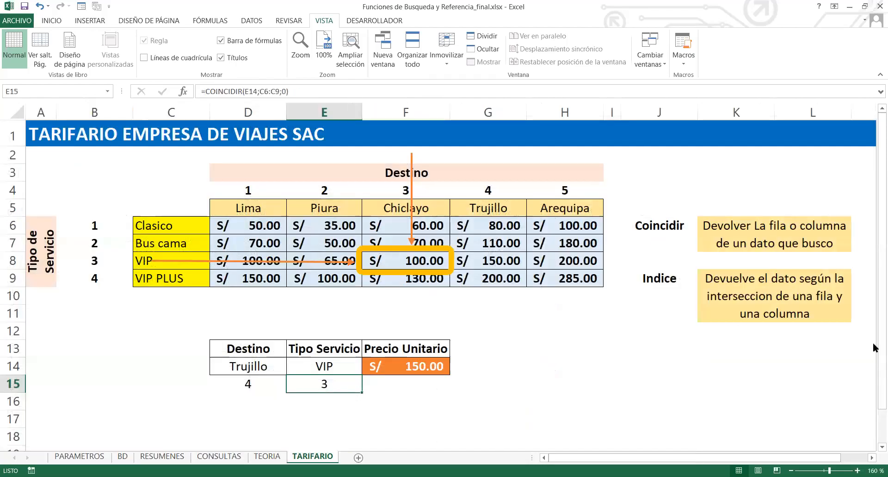
# Set the Codigo in the Buscar Vertical example on the TEORIA sheet to 5 and check the product details.
pyautogui.click(267, 455)
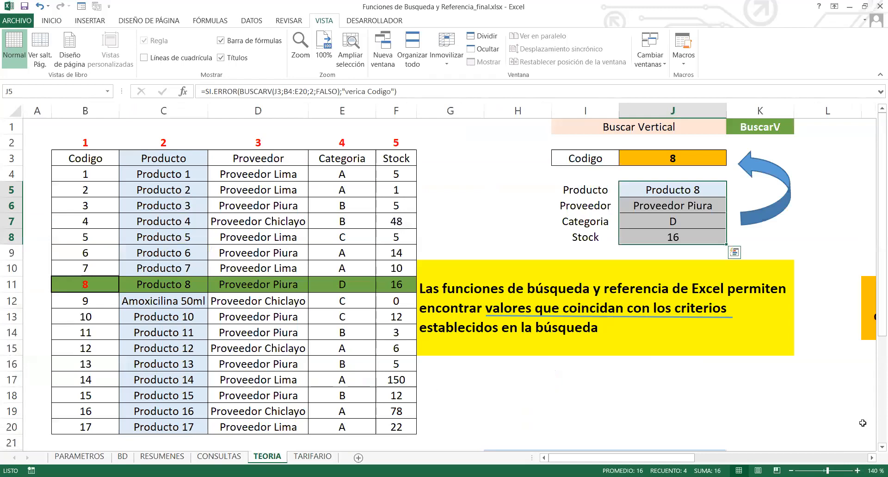
pyautogui.moveTo(554, 124); pyautogui.dragTo(687, 234)
pyautogui.moveTo(81, 179); pyautogui.dragTo(316, 344)
pyautogui.click(668, 153)
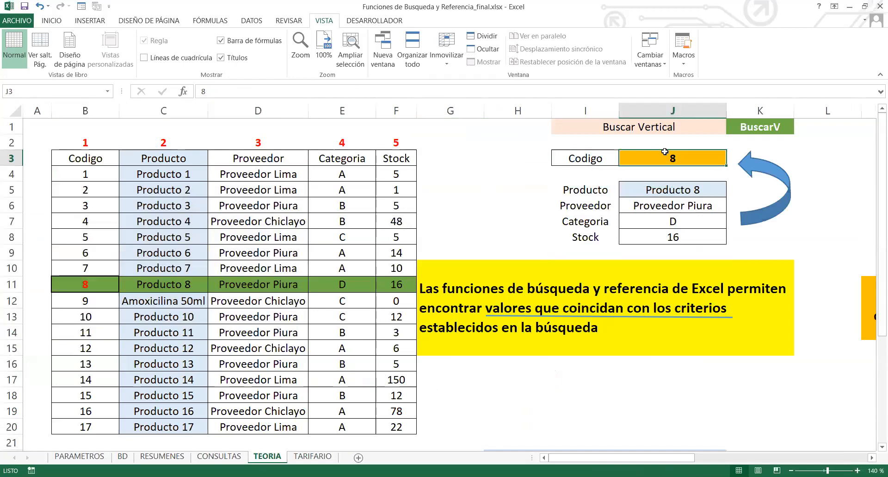
pyautogui.doubleClick(668, 152)
pyautogui.press('BackSpace')
pyautogui.write('5')
pyautogui.press('Return')
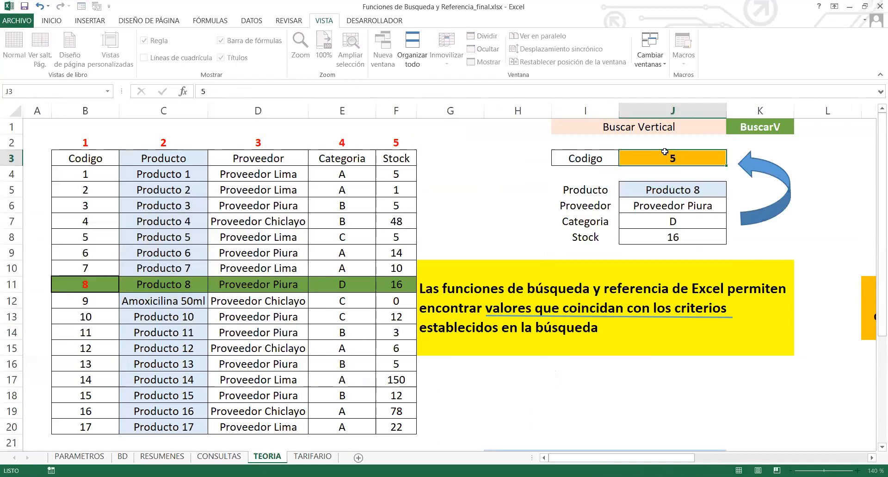
pyautogui.moveTo(681, 194); pyautogui.dragTo(692, 236)
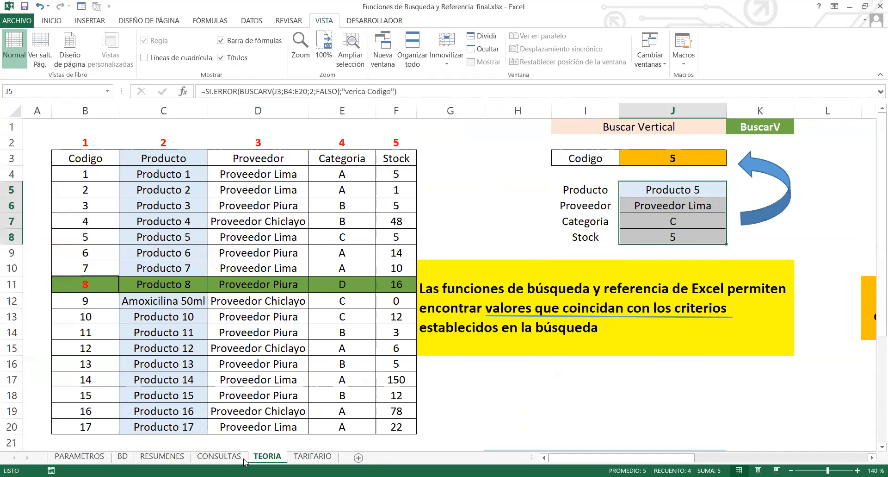
# Return to the RESUMENES sheet with the summary tables.
pyautogui.click(245, 459)
pyautogui.click(267, 456)
pyautogui.click(312, 457)
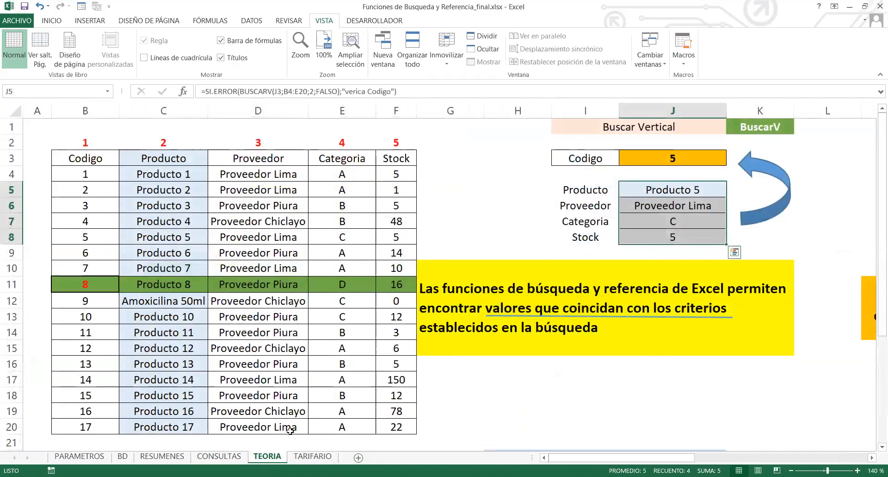
pyautogui.click(221, 455)
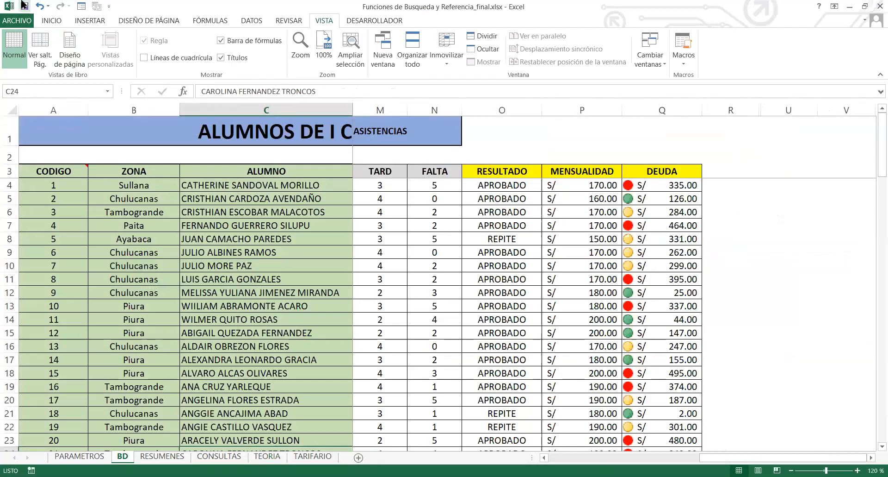
pyautogui.click(172, 456)
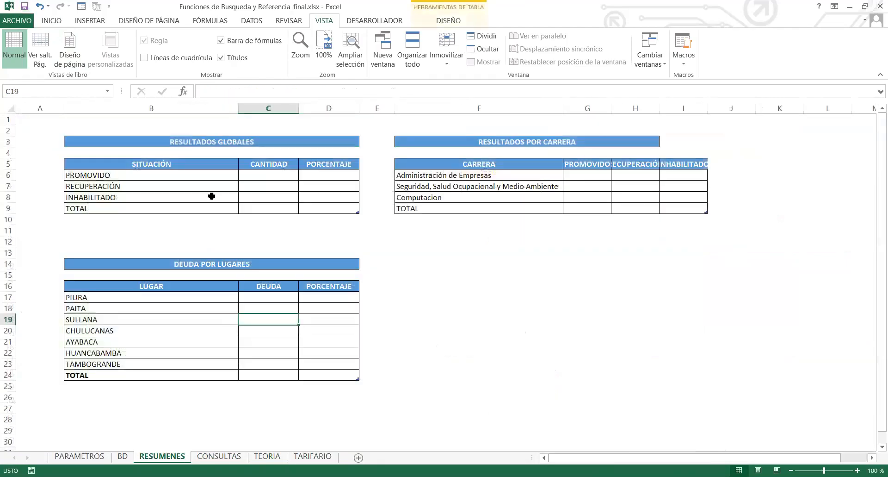
# Try auto-fitting all column widths on the RESUMENES sheet and undo the resizing.
pyautogui.click(8, 110)
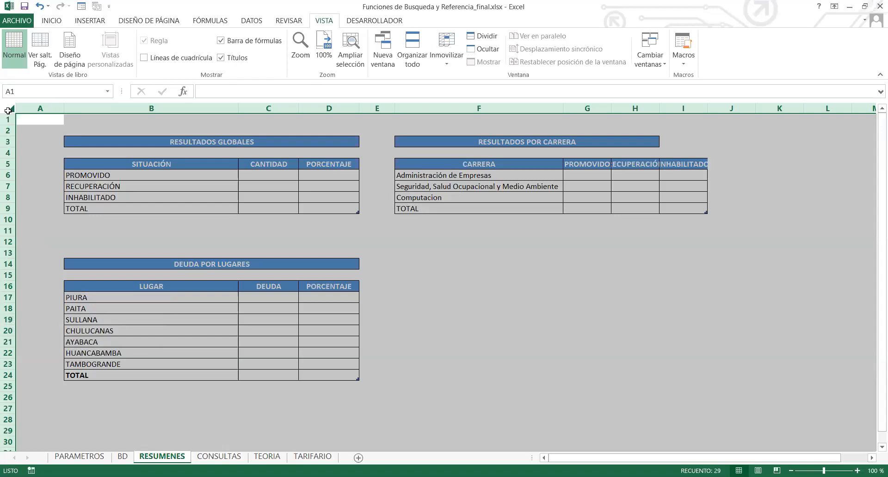
pyautogui.doubleClick(612, 110)
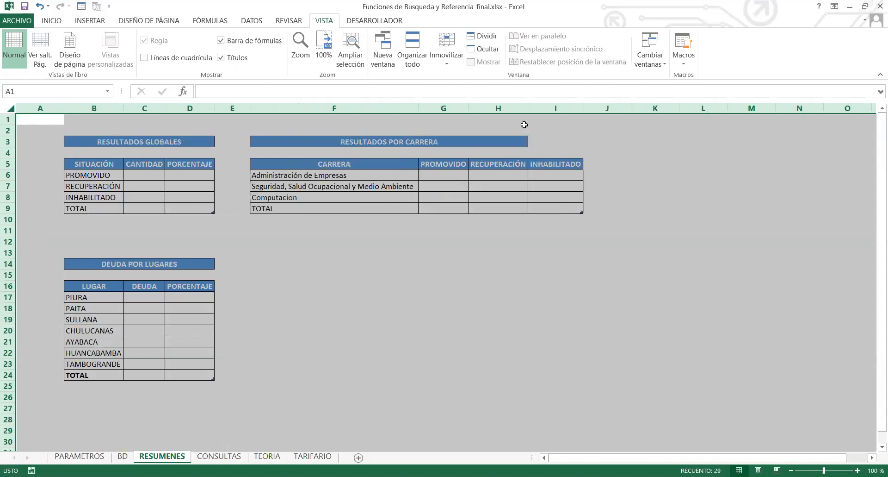
pyautogui.hotkey('ctrl', 'z')
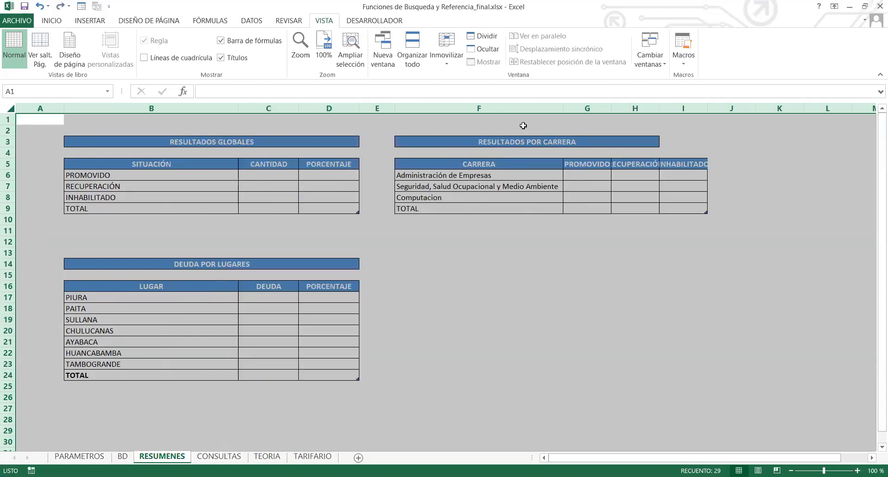
pyautogui.click(586, 275)
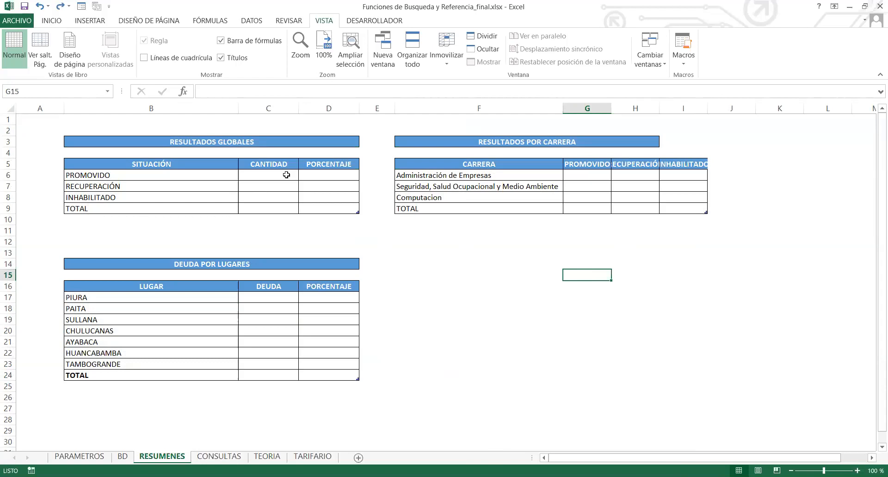
# Look over the RESUMENES tables across B3:I24 and the empty CANTIDAD cells of RESULTADOS GLOBALES.
pyautogui.click(84, 142)
pyautogui.moveTo(84, 142); pyautogui.dragTo(645, 369)
pyautogui.hotkey('shift', 'Right')
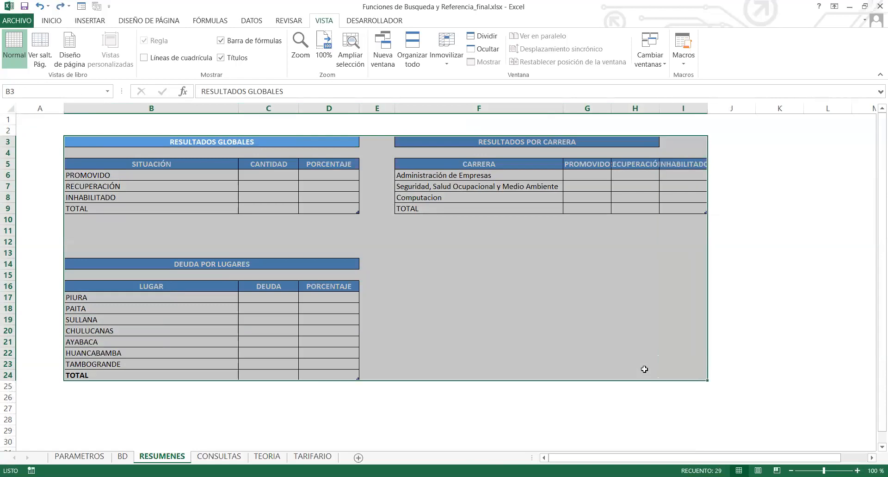
pyautogui.click(256, 174)
pyautogui.click(266, 187)
pyautogui.click(283, 208)
pyautogui.click(311, 226)
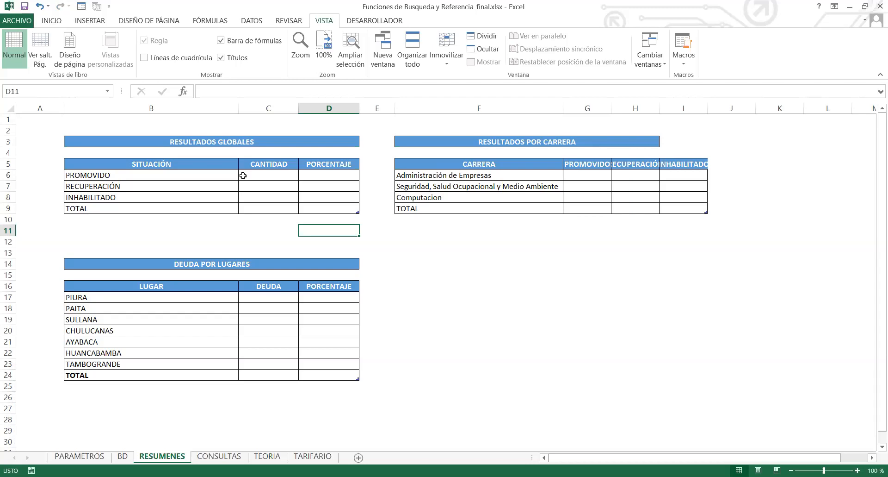
# Look over the RESULTADO and DEUDA columns on the BD sheet and save the workbook.
pyautogui.click(122, 456)
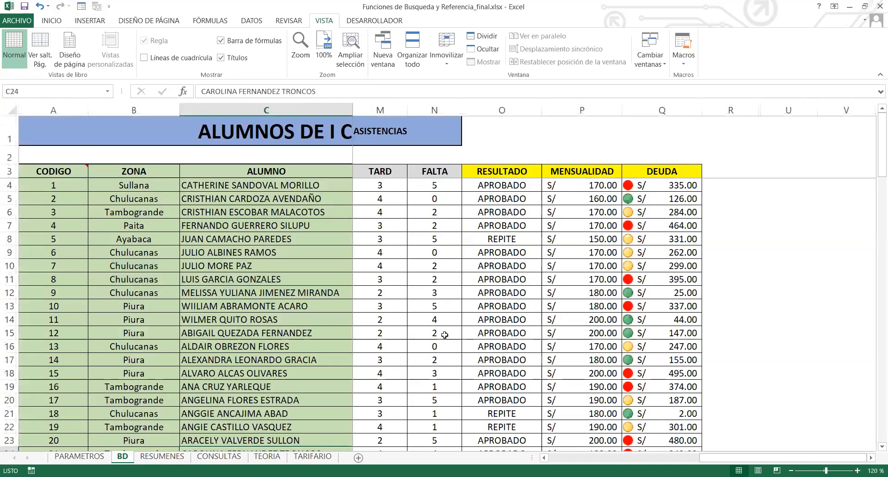
pyautogui.click(436, 476)
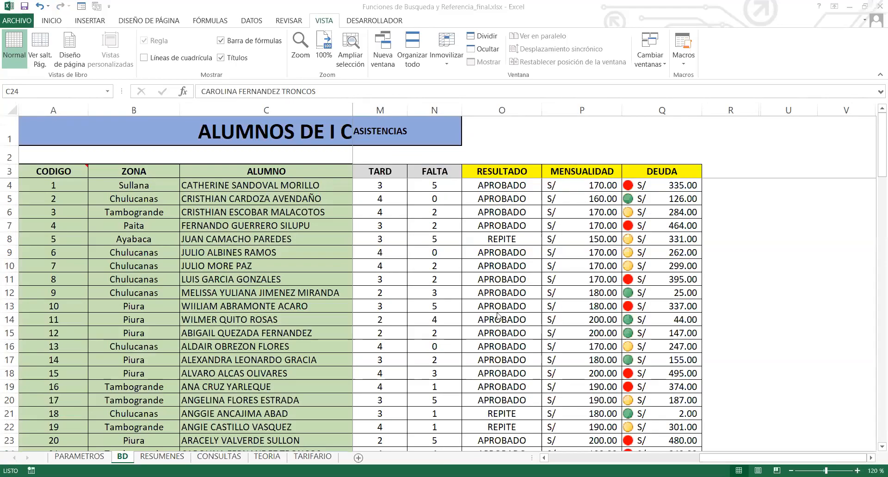
pyautogui.click(26, 6)
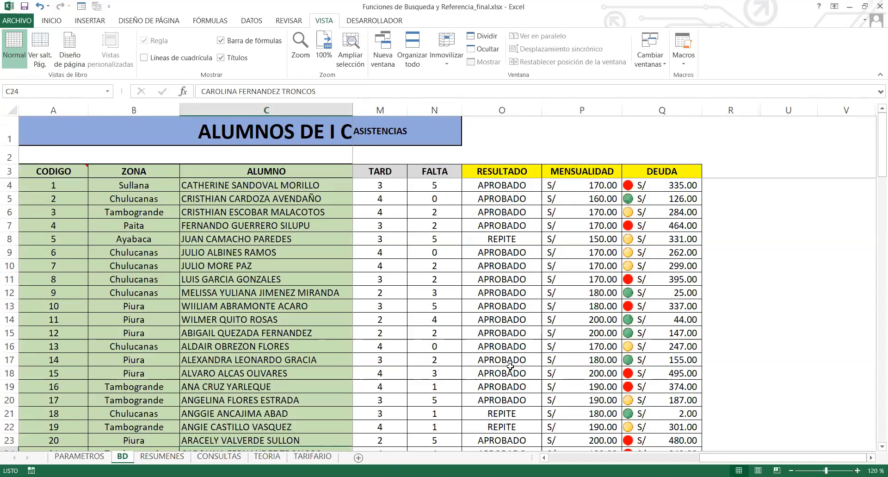
# Compare the RESUMENES tables with the BD records, save the workbook and select cell F7 under CARRERA.
pyautogui.click(162, 456)
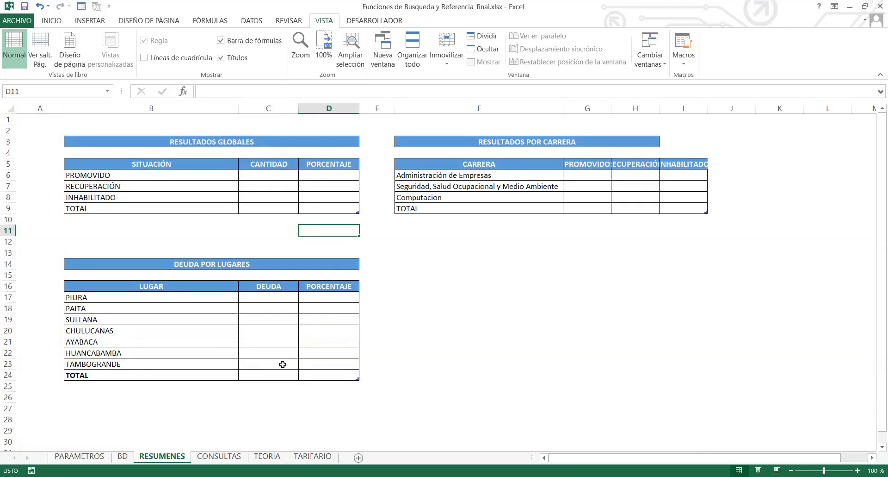
pyautogui.click(123, 456)
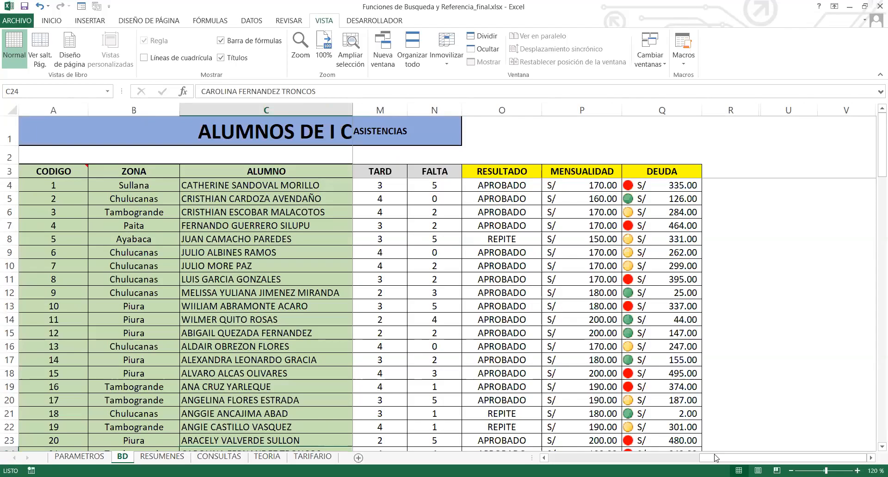
pyautogui.moveTo(567, 457); pyautogui.dragTo(740, 455)
pyautogui.click(175, 458)
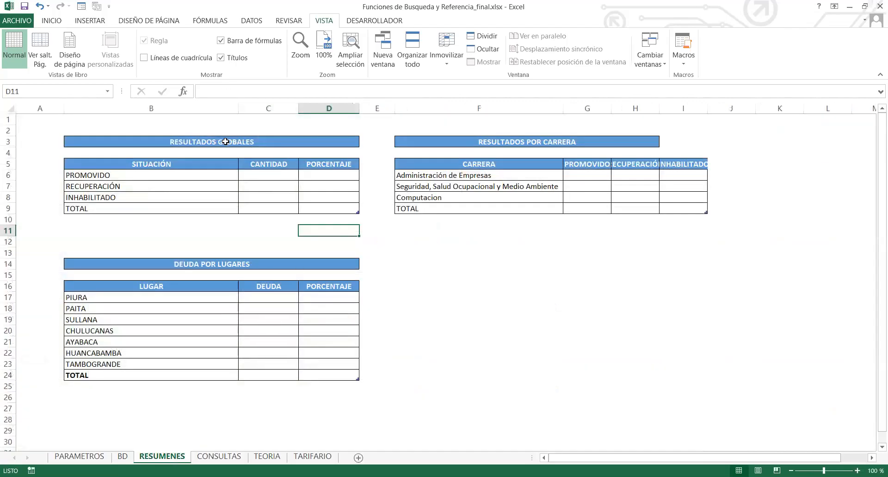
pyautogui.click(27, 2)
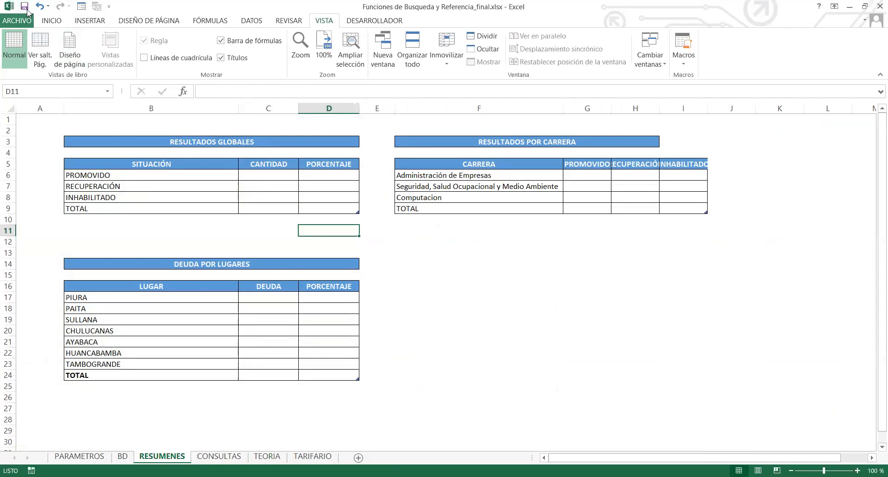
pyautogui.click(516, 188)
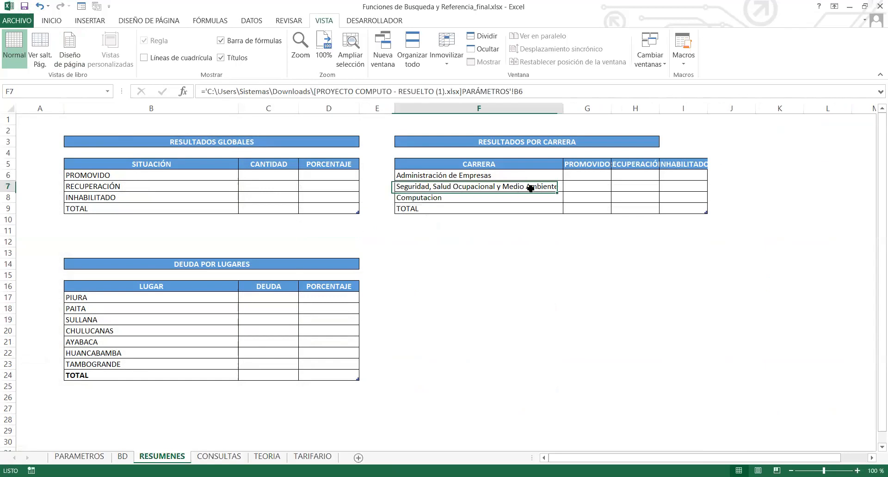
# Clear the CÓDIGO DEL ALUMNO value in cell D5 of the CONSULTAS sheet.
pyautogui.click(219, 456)
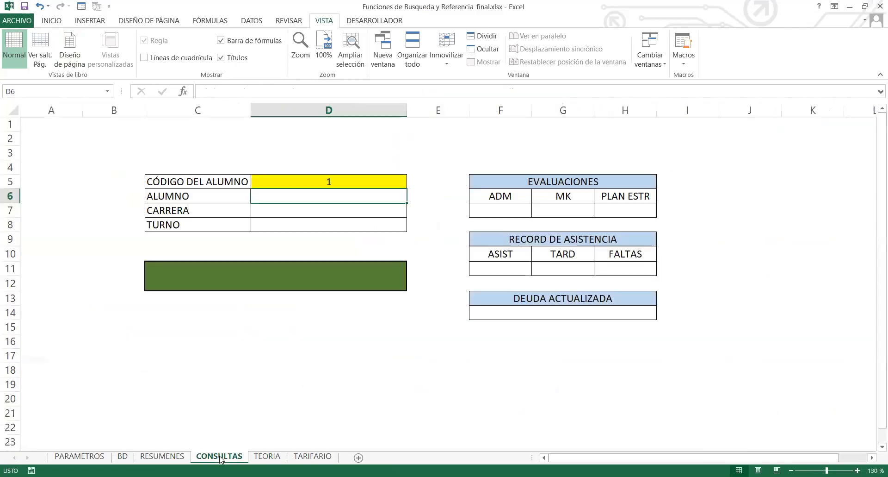
pyautogui.click(329, 182)
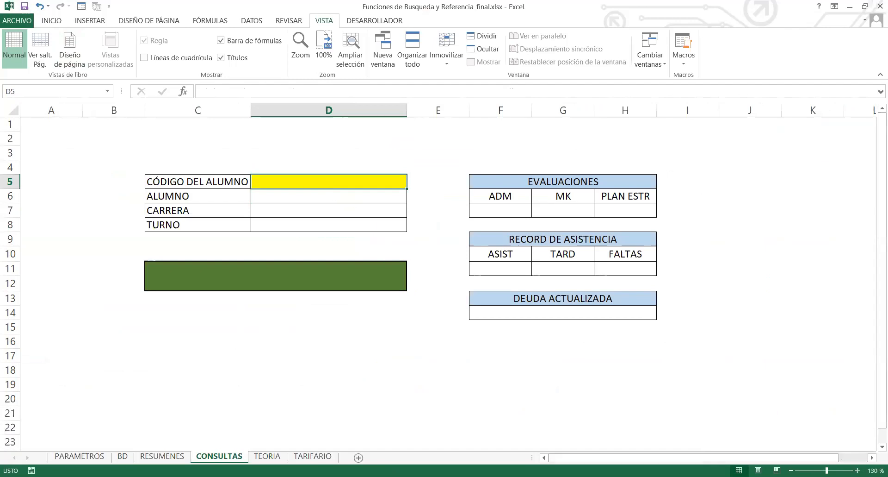
pyautogui.scroll(1, 643, 329)
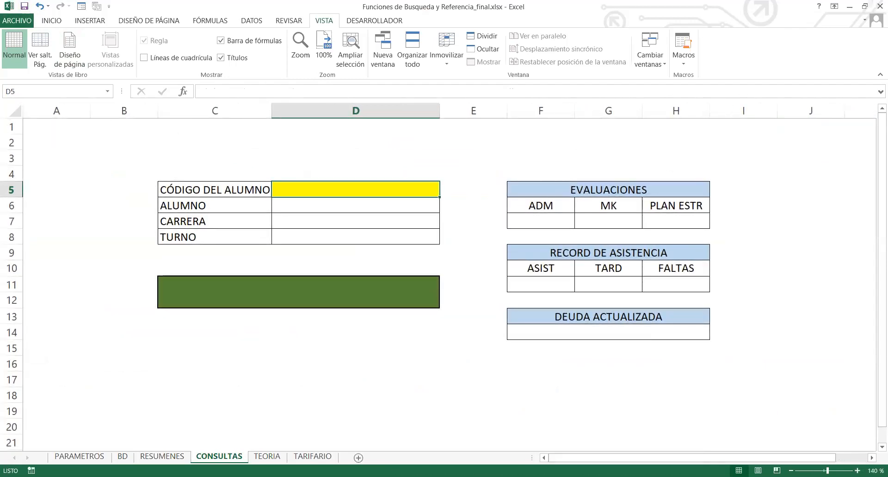
pyautogui.hotkey('alt', 'Tab')
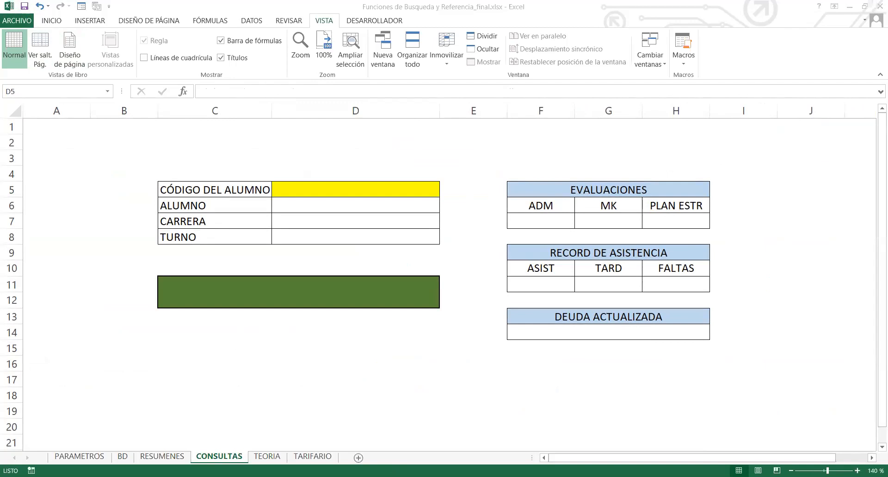
pyautogui.hotkey('alt', 'Tab')
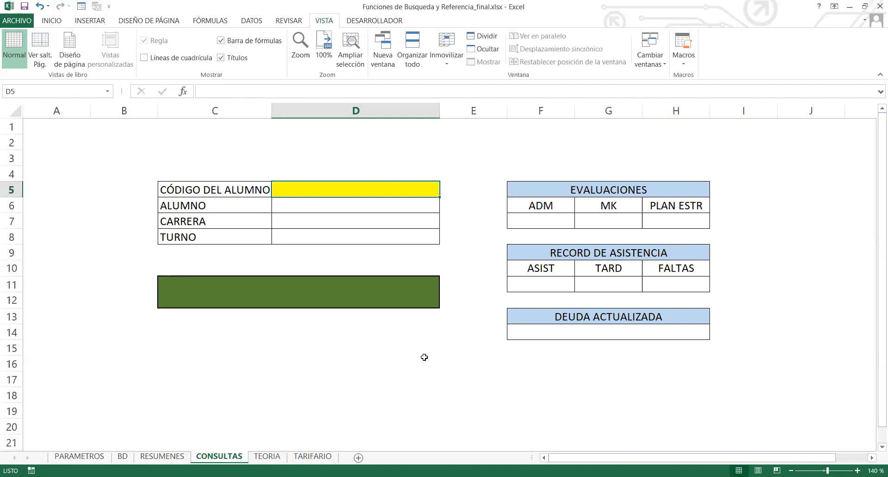
# Look over the whole student query form on the CONSULTAS sheet, including the CÓDIGO DEL ALUMNO cell.
pyautogui.moveTo(191, 141); pyautogui.dragTo(743, 394)
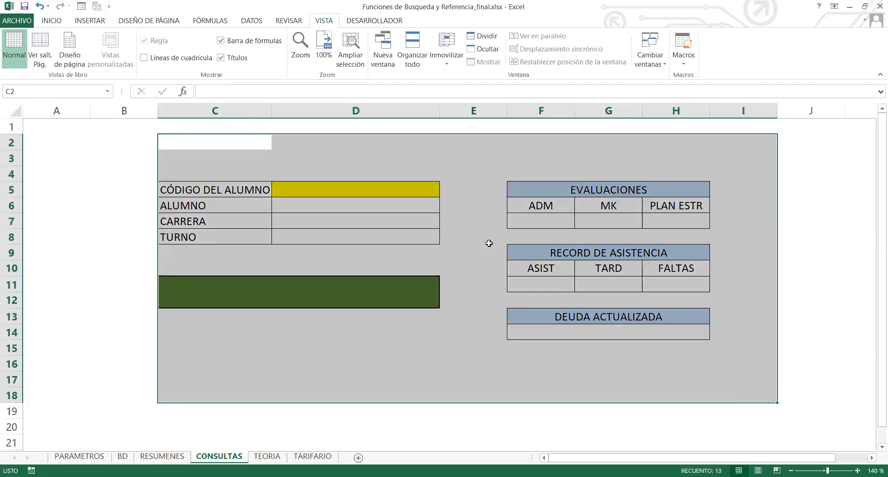
pyautogui.click(357, 190)
pyautogui.press('Return')
# Set the Codigo in the Buscar Vertical example on the TEORIA sheet to 9 and return to the CONSULTAS sheet.
pyautogui.click(312, 456)
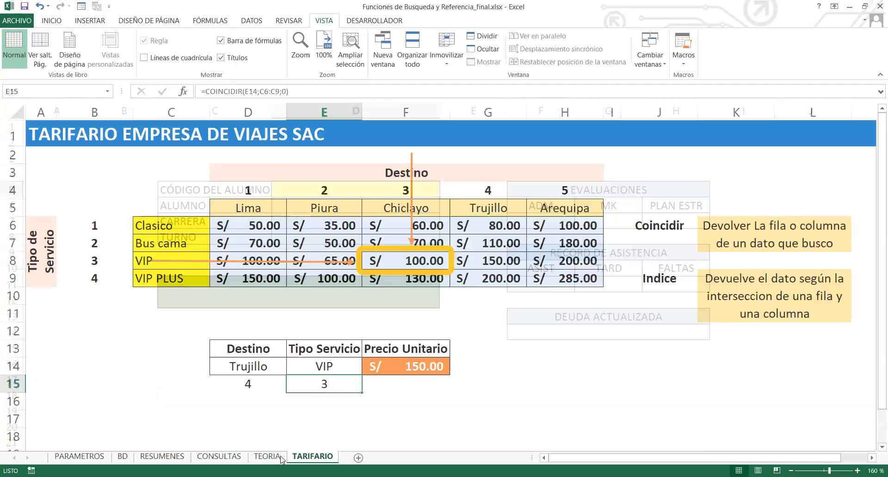
pyautogui.click(277, 456)
pyautogui.click(716, 161)
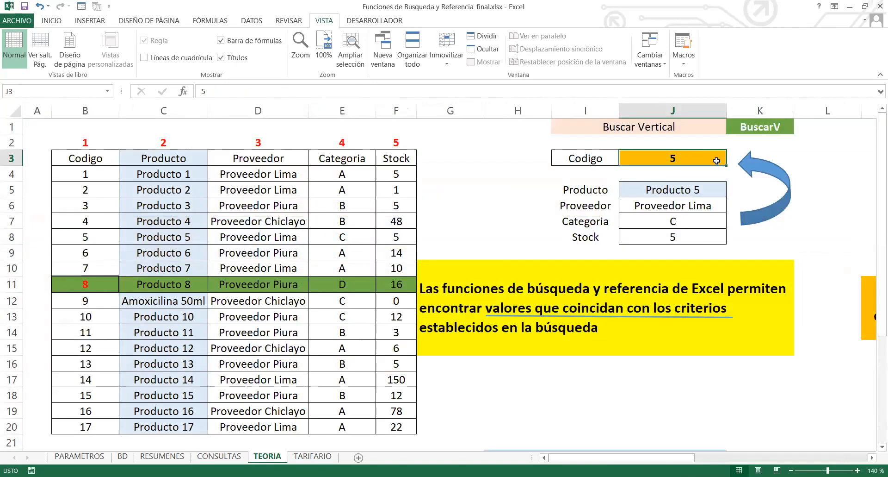
pyautogui.write('9')
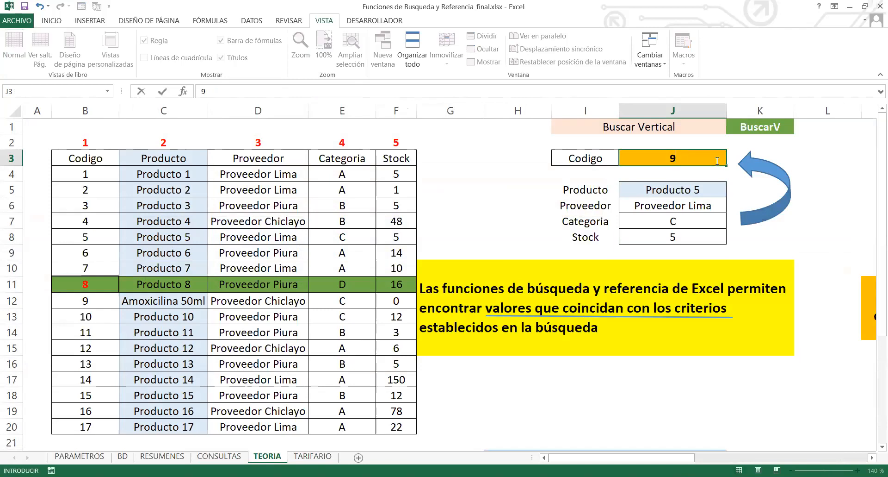
pyautogui.press('Return')
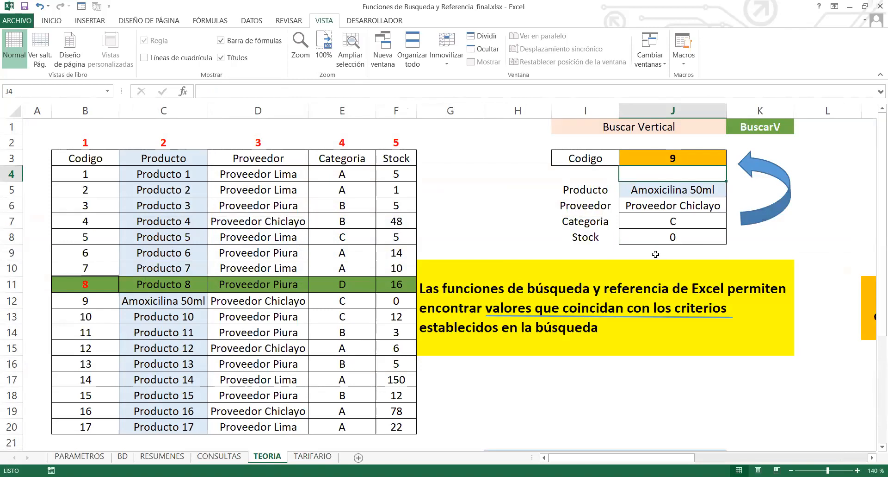
pyautogui.click(219, 456)
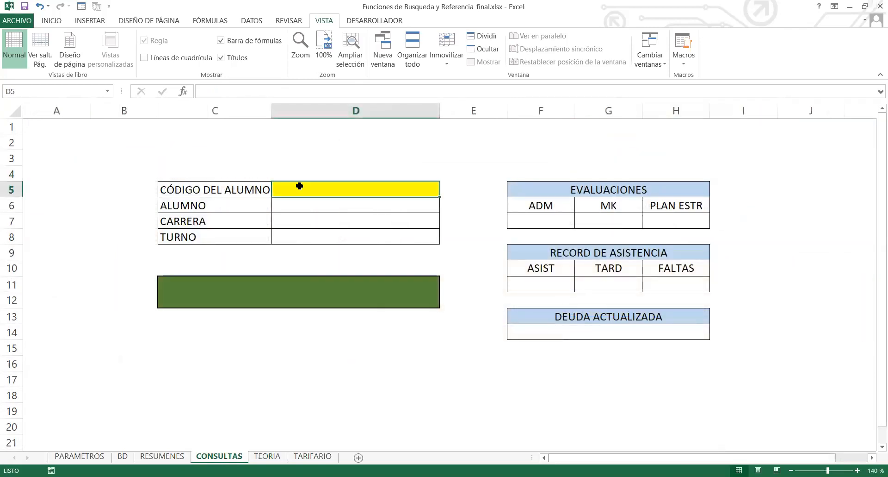
# Enter 1 as the CÓDIGO DEL ALUMNO and look over the form's empty student, evaluation, attendance and debt cells.
pyautogui.write('1')
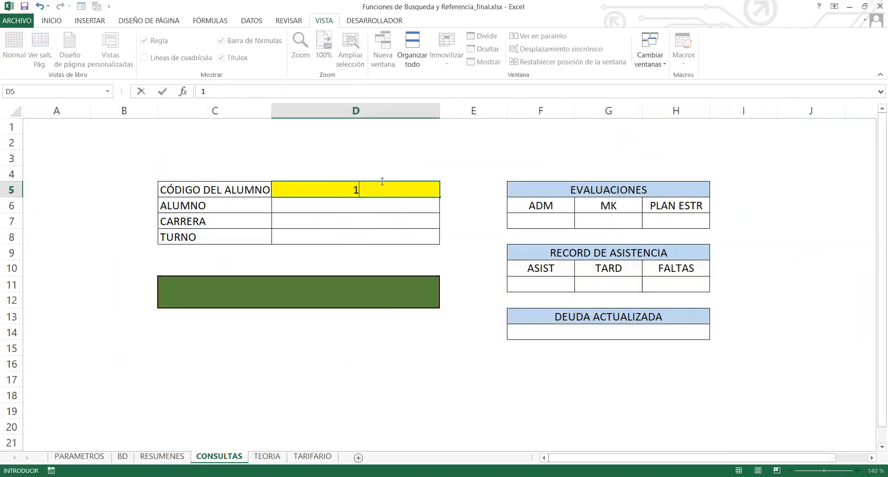
pyautogui.press('Return')
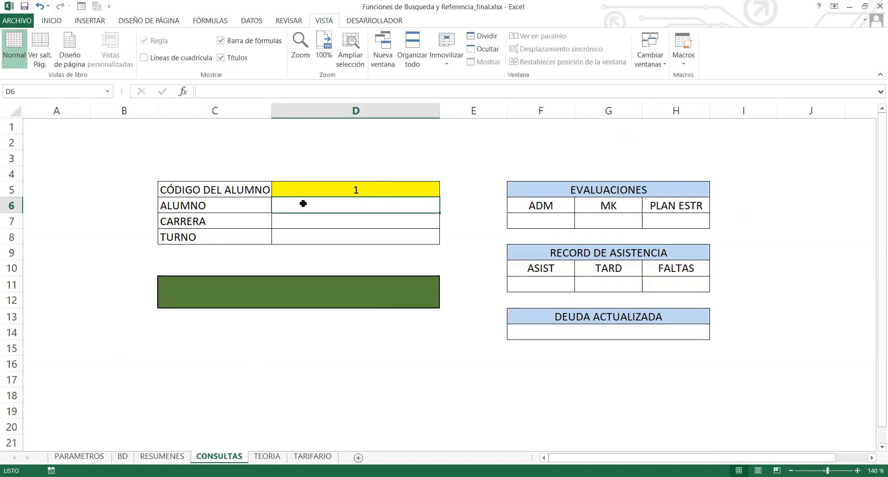
pyautogui.click(321, 220)
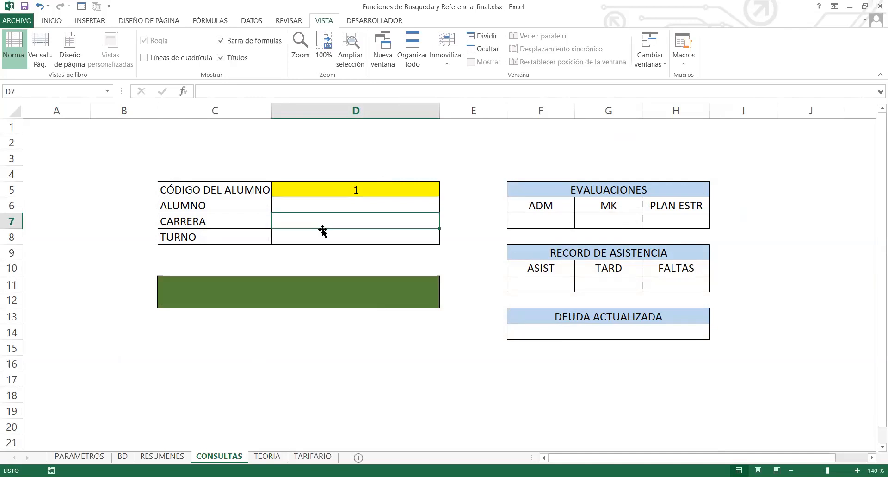
pyautogui.click(323, 232)
pyautogui.click(279, 294)
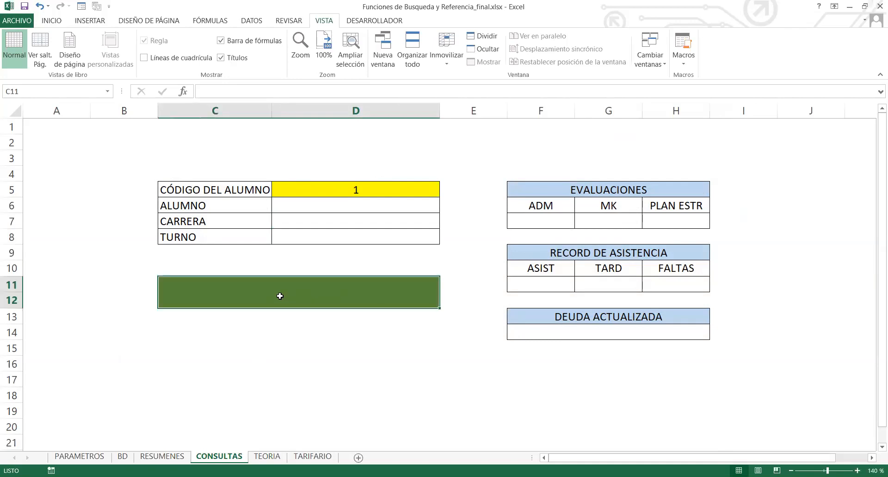
pyautogui.click(544, 220)
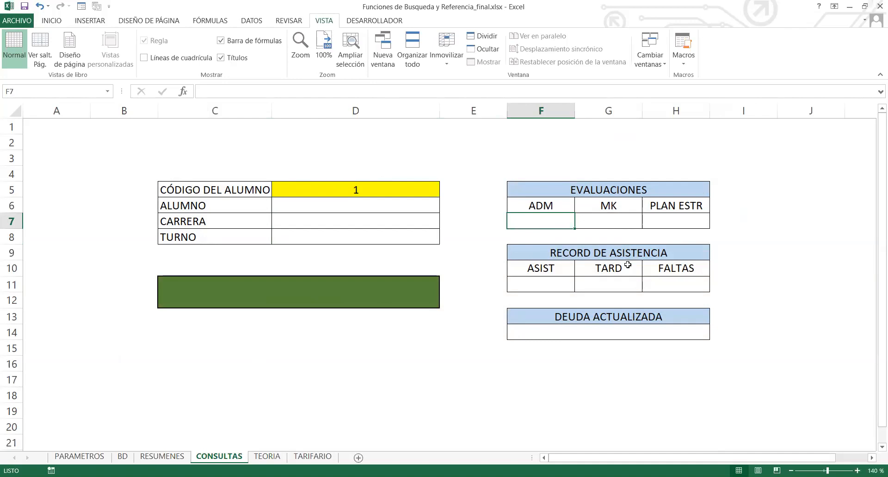
pyautogui.click(610, 250)
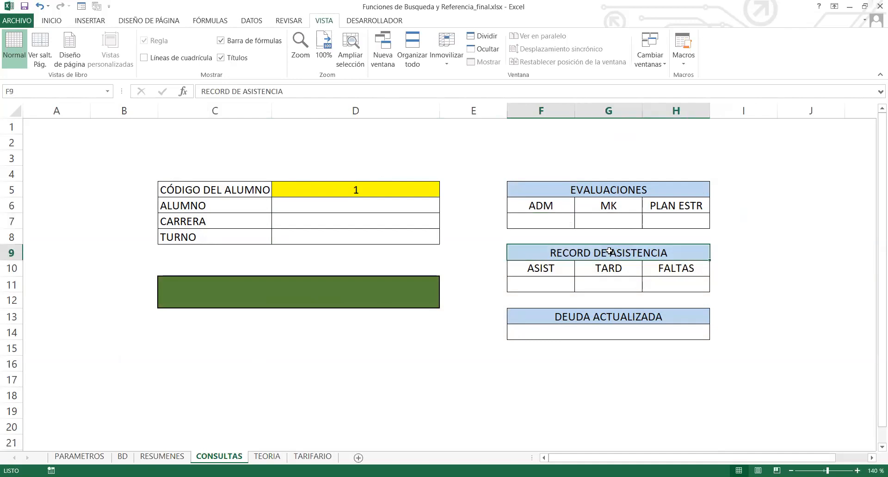
pyautogui.click(639, 324)
# Merge and centre cells B1:I2 above the student form.
pyautogui.click(242, 136)
pyautogui.moveTo(109, 136); pyautogui.dragTo(774, 113)
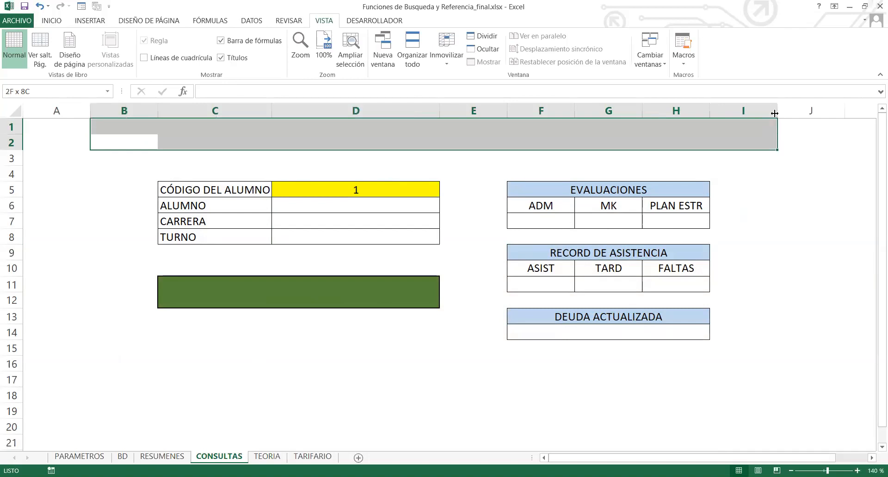
pyautogui.click(51, 21)
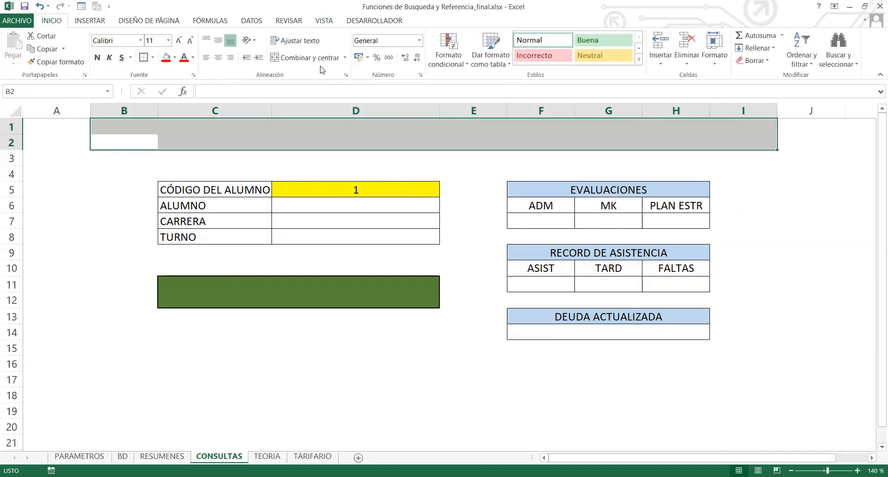
pyautogui.click(308, 57)
# Enter the title "Reporte Detallado por Estudiante Utiliando su C.A" in the merged cell above the form.
pyautogui.write('re')
pyautogui.press('BackSpace')
pyautogui.press('BackSpace')
pyautogui.write('Repo')
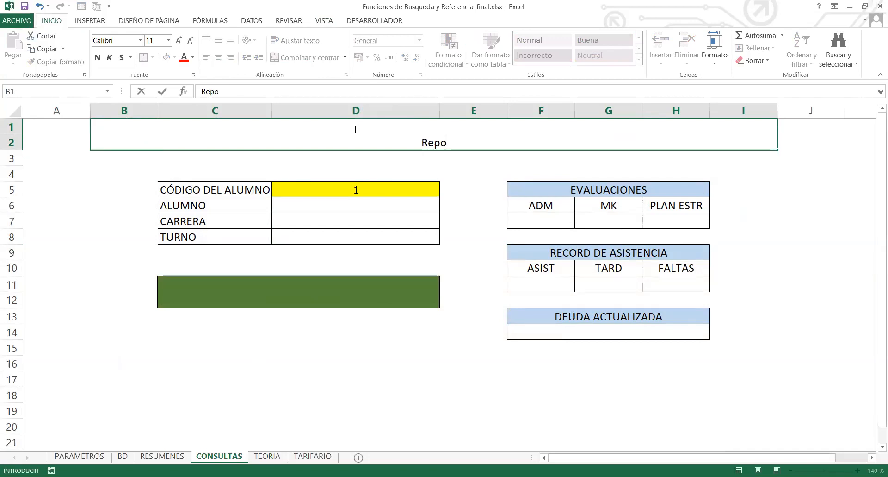
pyautogui.write('rte Det')
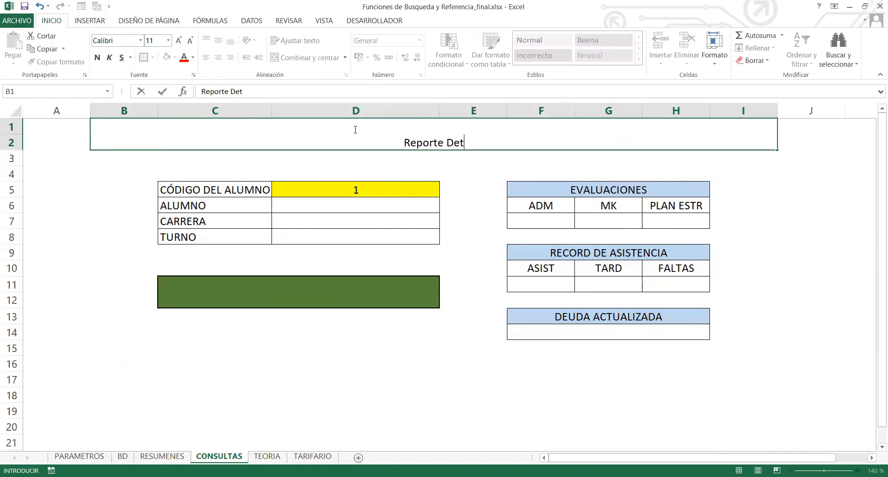
pyautogui.write('allado por Estudi')
pyautogui.write('dnat')
pyautogui.press('BackSpace')
pyautogui.press('BackSpace')
pyautogui.press('BackSpace')
pyautogui.press('BackSpace')
pyautogui.write('ant')
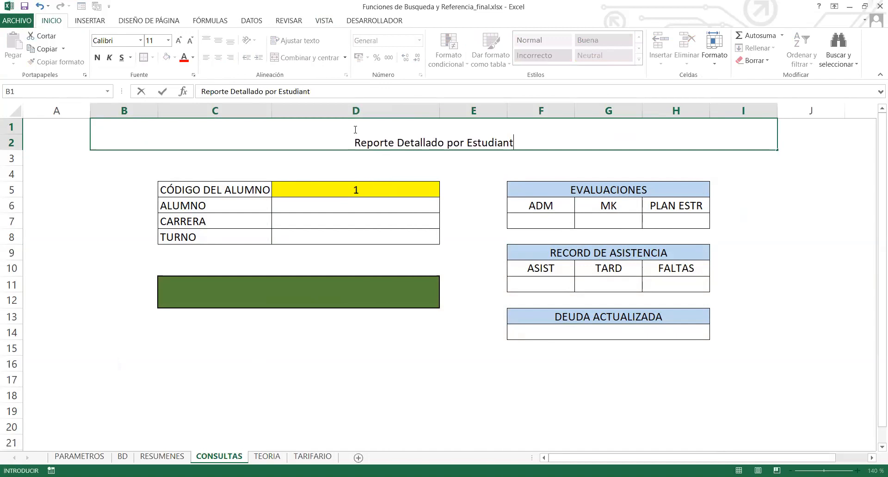
pyautogui.write('e Utiliando su ')
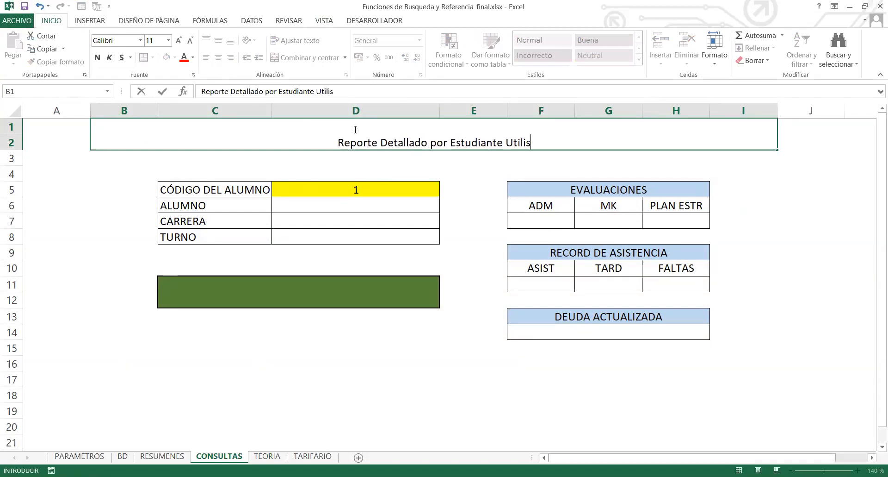
pyautogui.write('CODIGO')
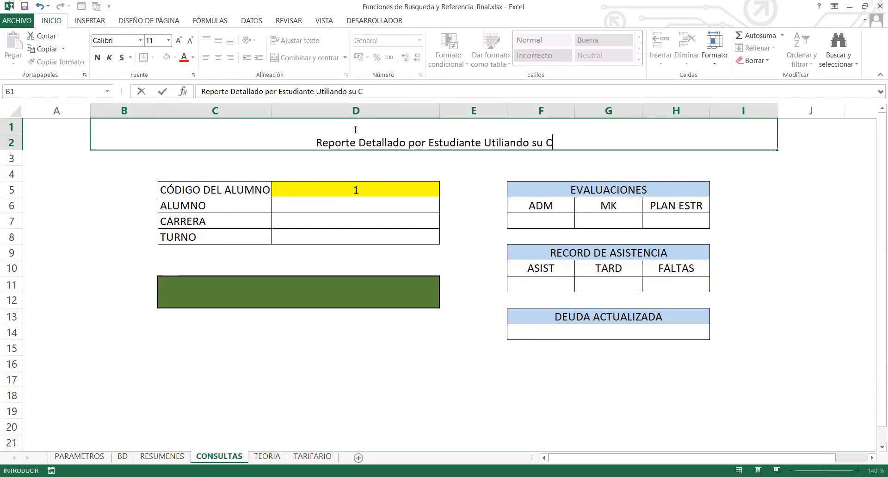
pyautogui.press('BackSpace')
pyautogui.press('BackSpace')
pyautogui.press('BackSpace')
pyautogui.press('BackSpace')
pyautogui.press('BackSpace')
pyautogui.write('A')
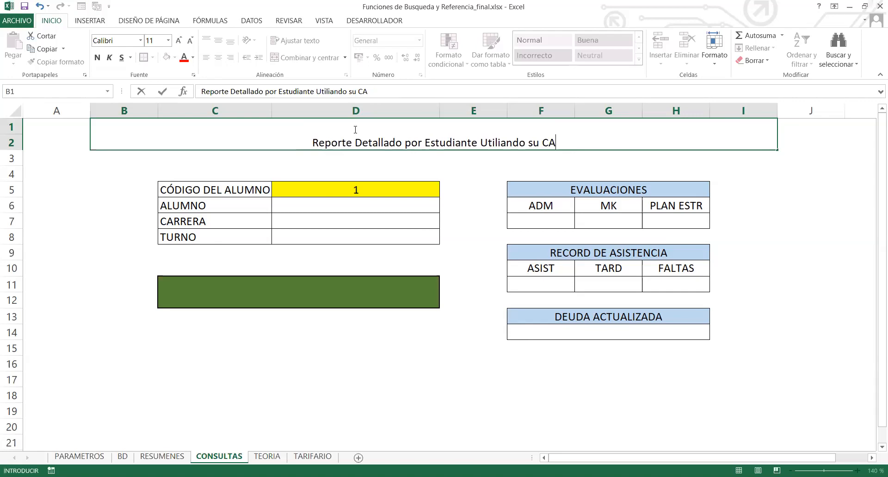
pyautogui.press('BackSpace')
pyautogui.write('.A')
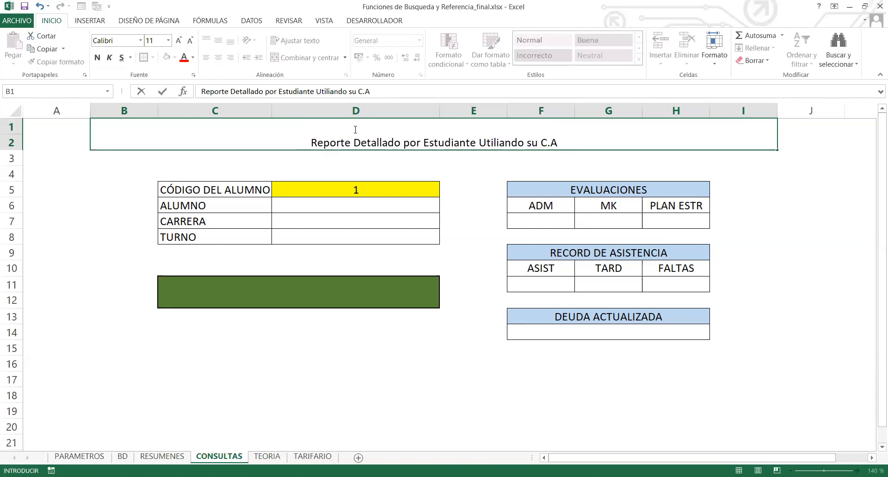
pyautogui.press('Return')
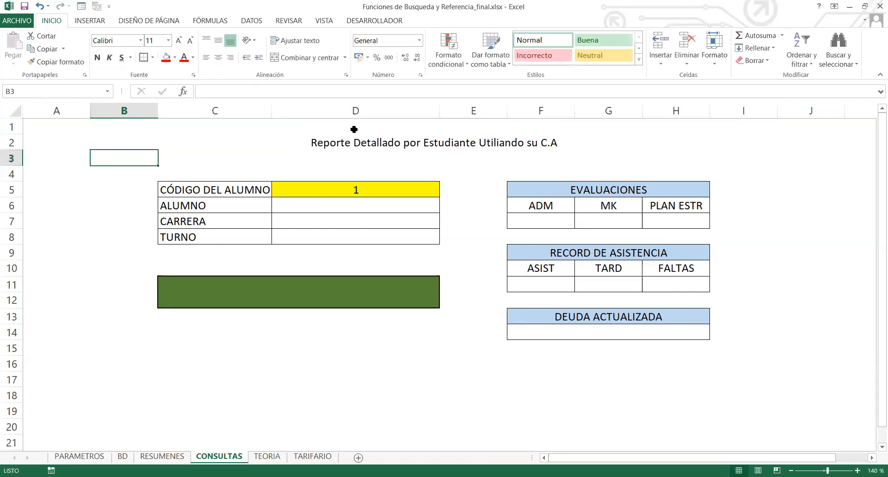
# Make the report title bold and vertically centred, with a gold fill.
pyautogui.click(411, 138)
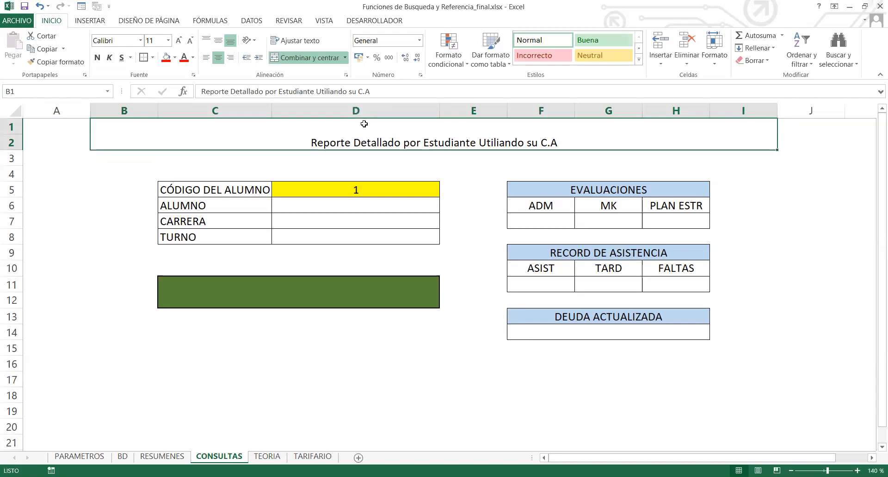
pyautogui.click(97, 58)
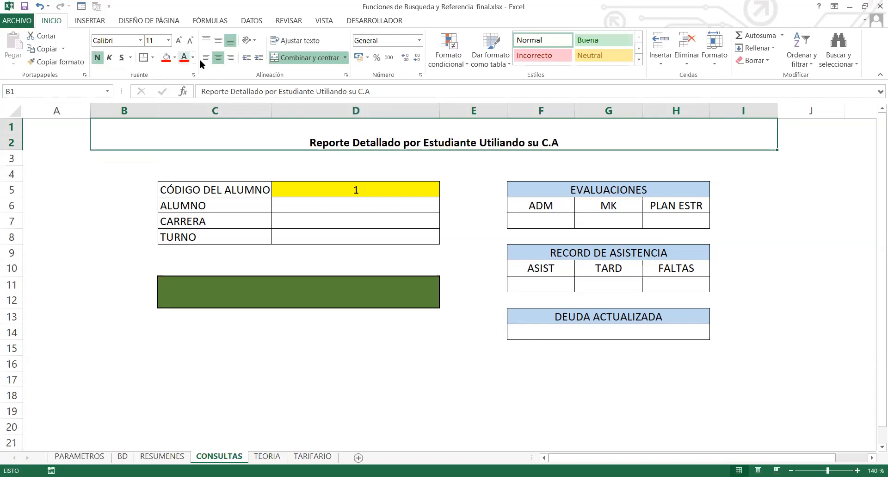
pyautogui.click(218, 42)
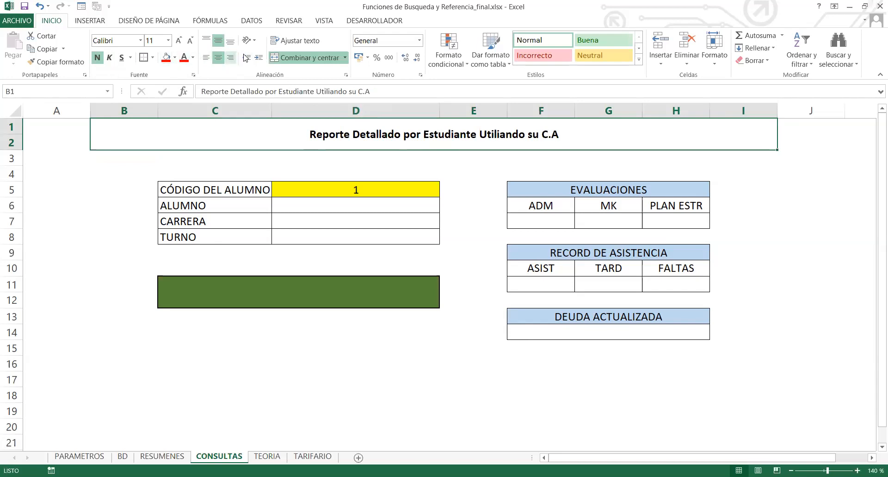
pyautogui.click(175, 57)
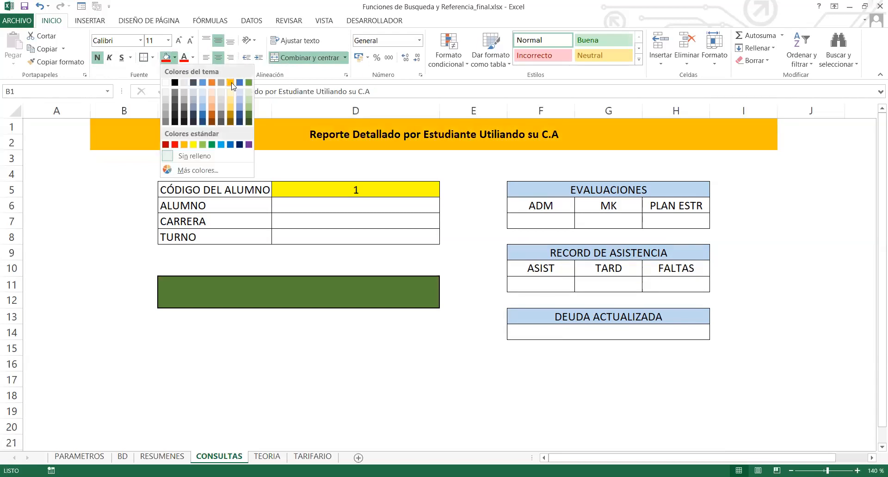
pyautogui.click(232, 82)
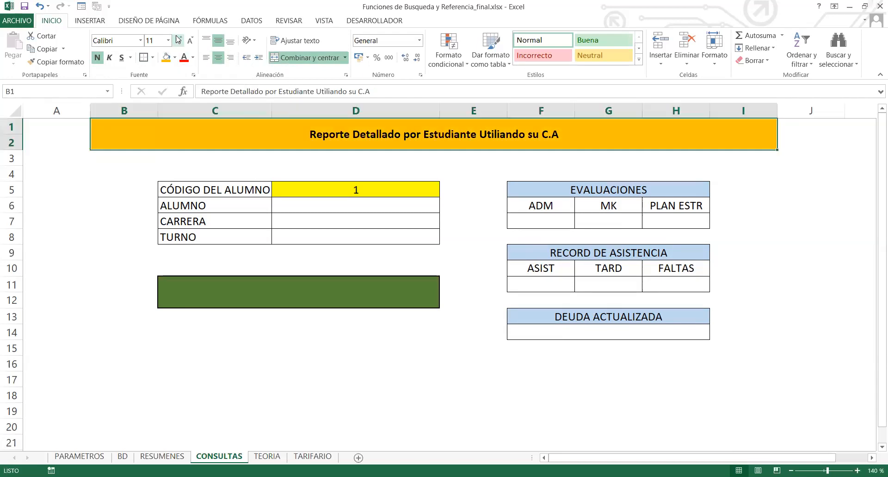
# Set the report title's font size to 18 and its font colour to white.
pyautogui.click(177, 37)
pyautogui.click(177, 37)
pyautogui.click(177, 37)
pyautogui.click(177, 37)
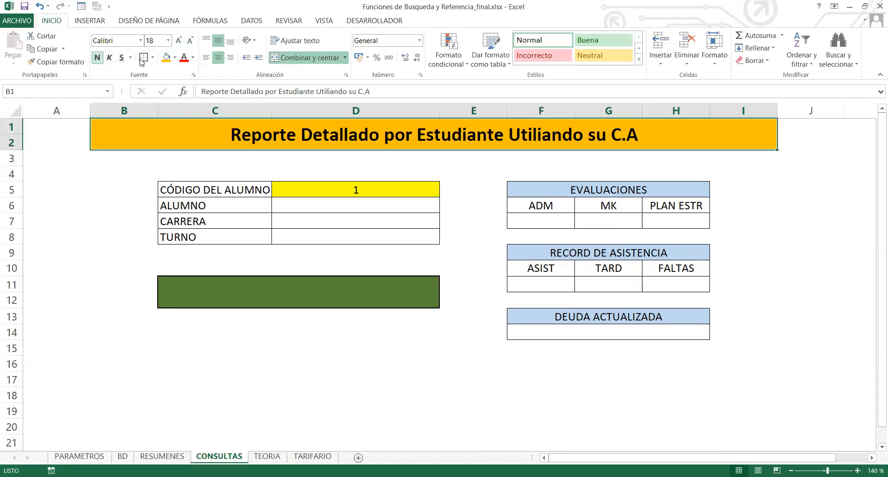
pyautogui.click(176, 57)
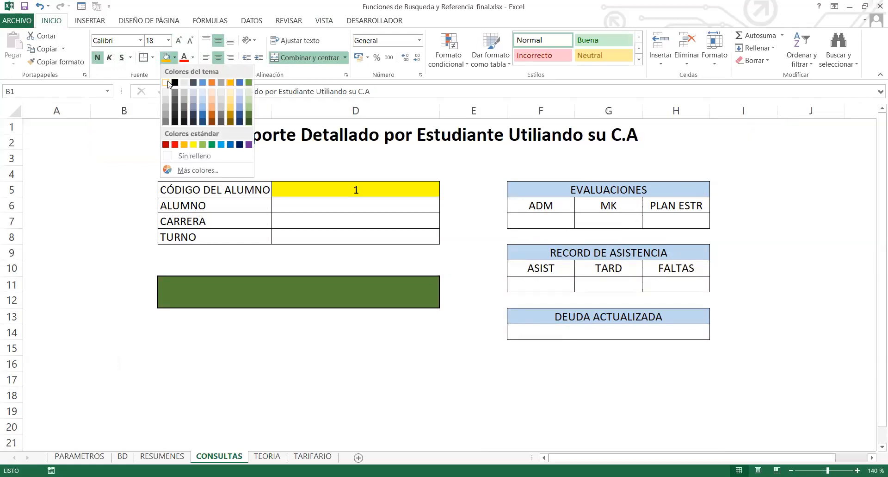
pyautogui.click(192, 59)
pyautogui.click(184, 96)
# Clear the CÓDIGO DEL ALUMNO value in cell D5 and save the workbook.
pyautogui.click(352, 189)
pyautogui.moveTo(496, 216); pyautogui.dragTo(687, 358)
pyautogui.click(356, 222)
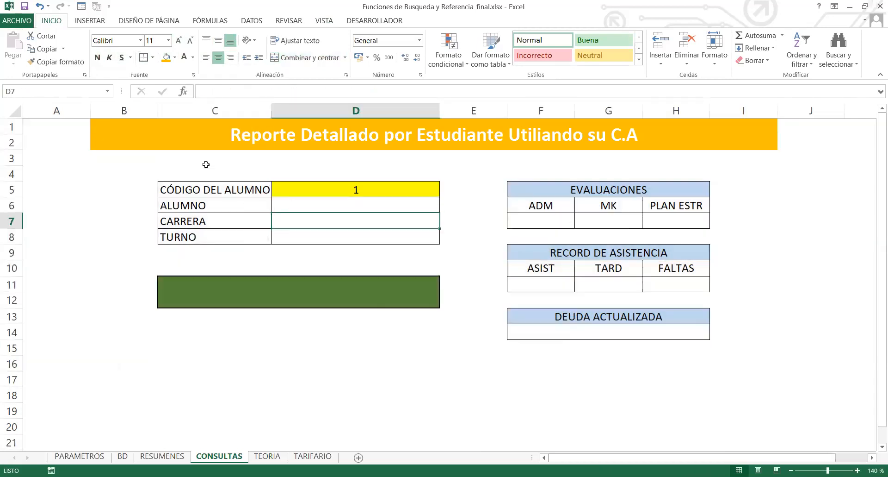
pyautogui.click(319, 186)
pyautogui.press('Delete')
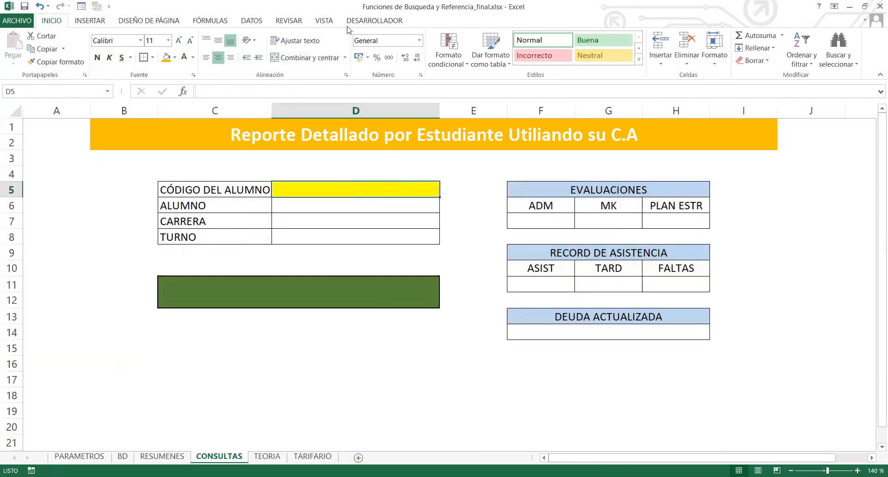
pyautogui.click(25, 6)
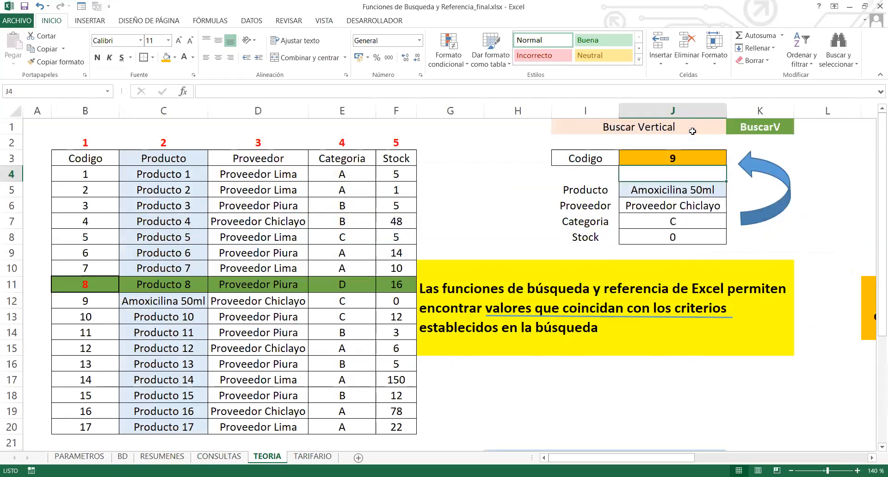
# Check the Buscar Vertical example on the TEORIA sheet and set the CÓDIGO DEL ALUMNO on CONSULTAS to 9.
pyautogui.click(692, 131)
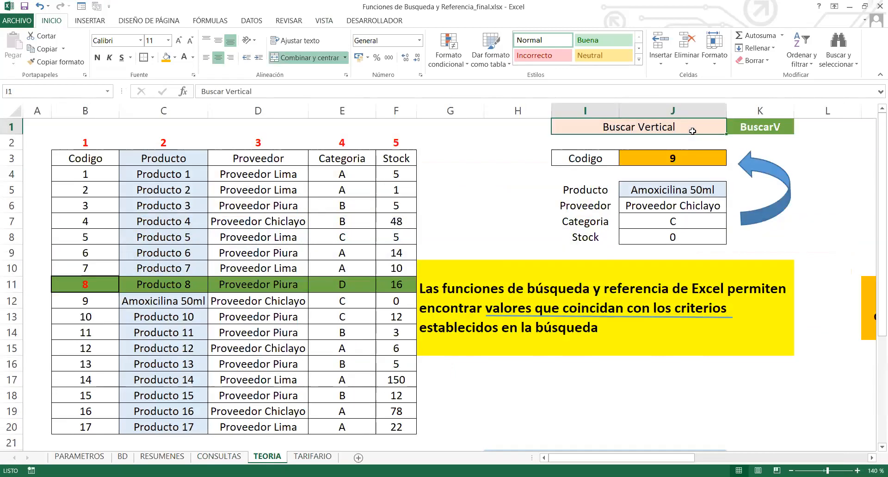
pyautogui.click(226, 453)
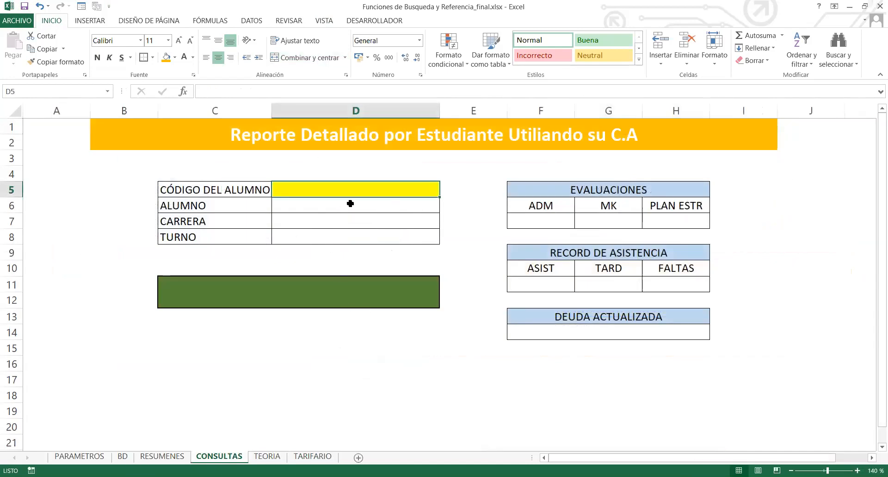
pyautogui.write('9')
pyautogui.press('Return')
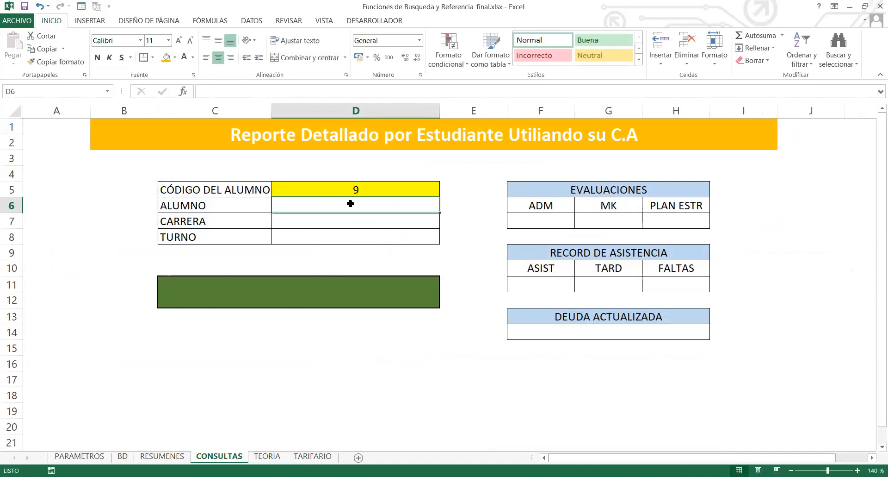
# Locate the student with CODIGO 9 on the BD sheet and revisit the Buscar Vertical example on TEORIA.
pyautogui.click(123, 456)
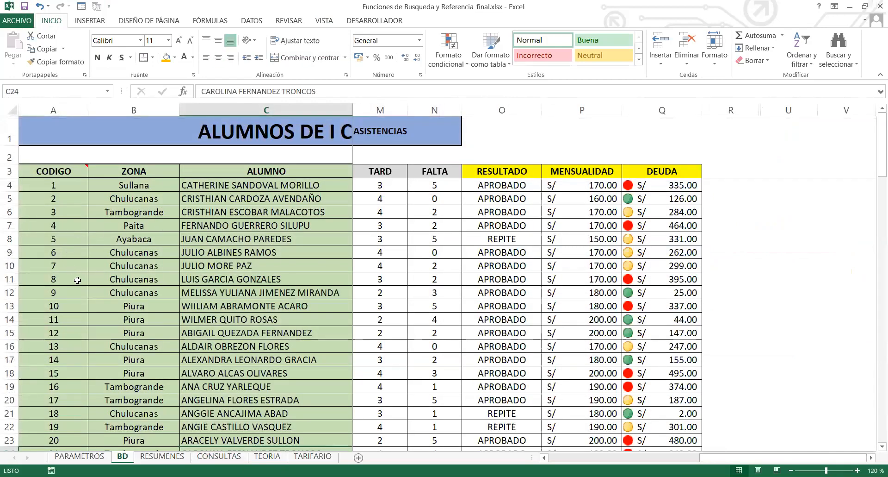
pyautogui.click(254, 292)
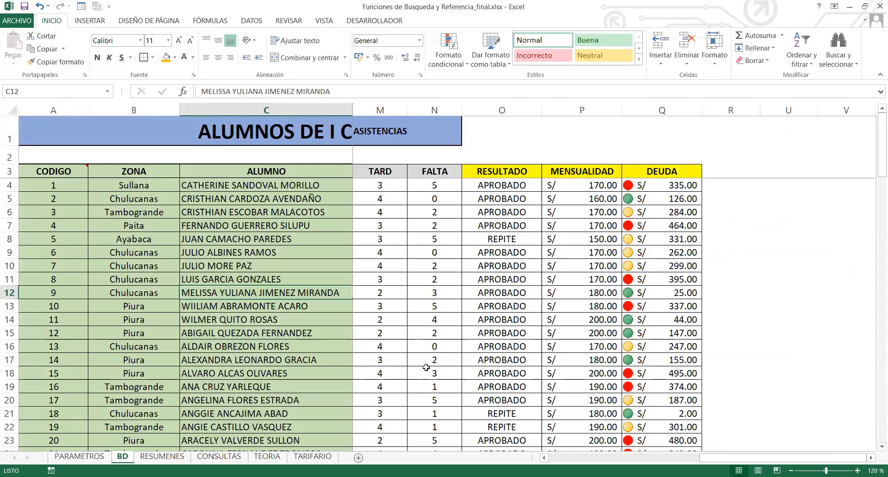
pyautogui.click(312, 458)
pyautogui.click(267, 456)
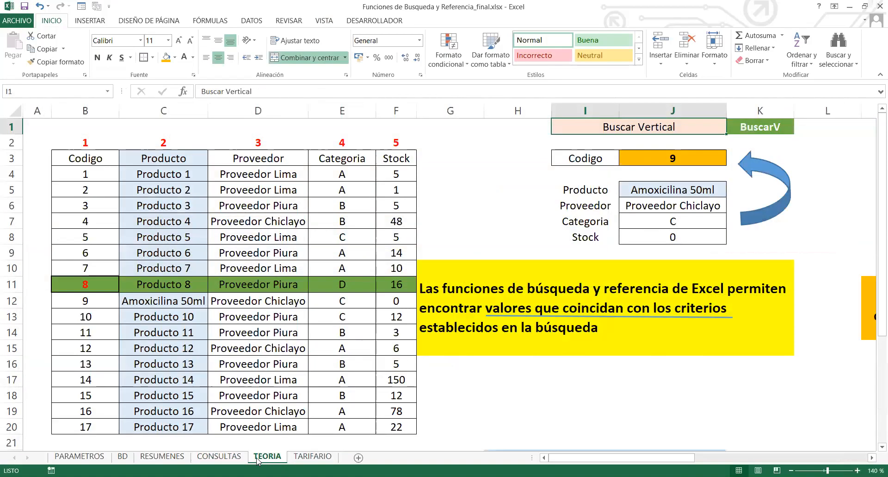
# Start a BUSCARV formula in the ALUMNO cell D6 on CONSULTAS, with the student code in D5 as the lookup value.
pyautogui.click(243, 457)
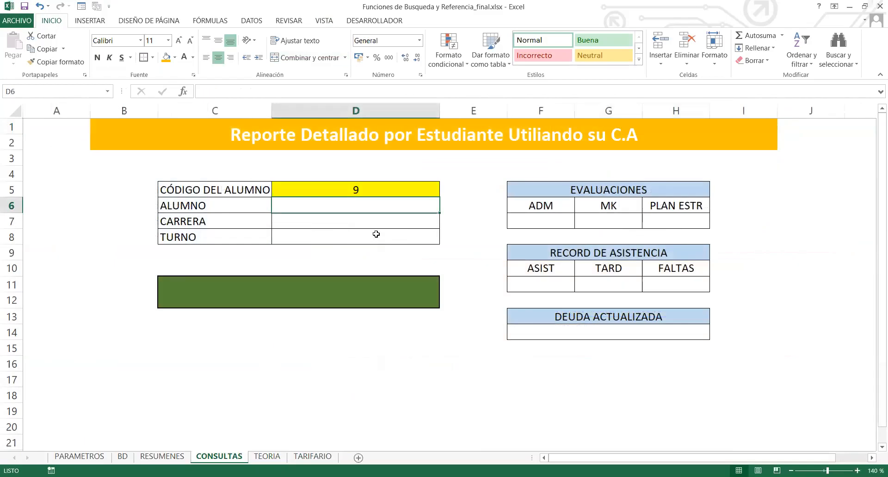
pyautogui.write('+')
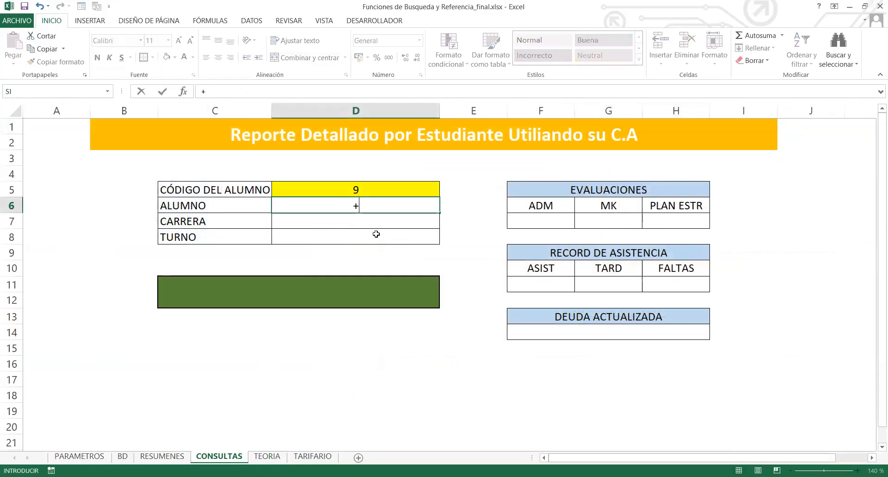
pyautogui.write('BUCSR')
pyautogui.press('BackSpace')
pyautogui.press('BackSpace')
pyautogui.write('UA')
pyautogui.press('BackSpace')
pyautogui.press('BackSpace')
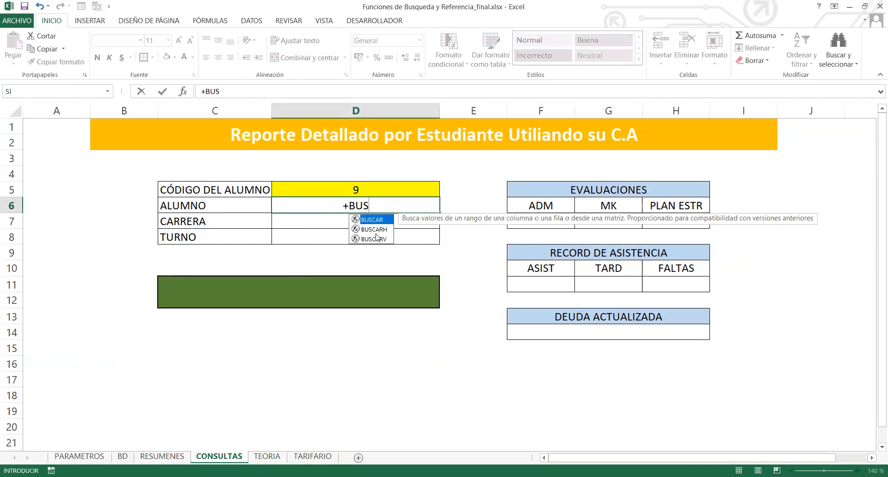
pyautogui.doubleClick(374, 238)
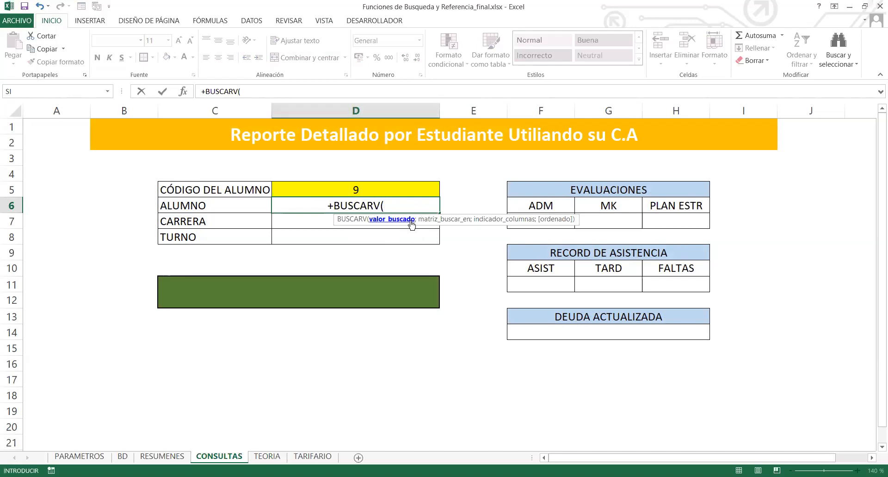
pyautogui.scroll(-1, 383, 190)
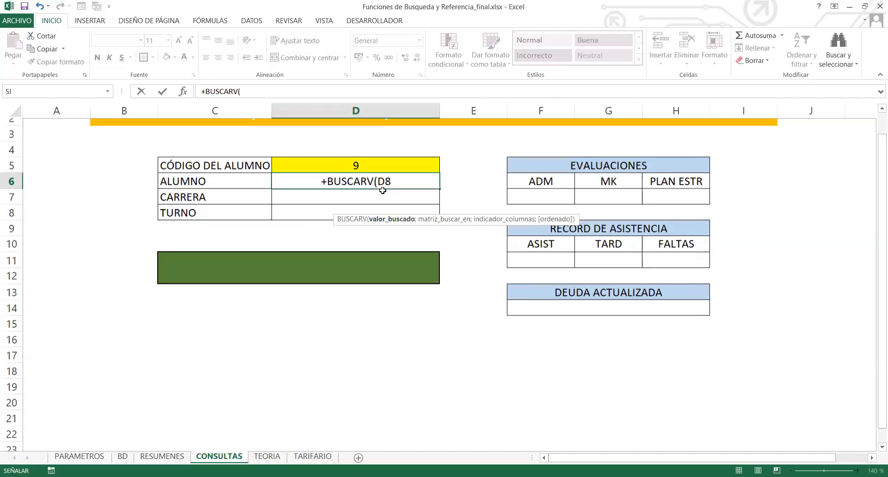
pyautogui.click(383, 190)
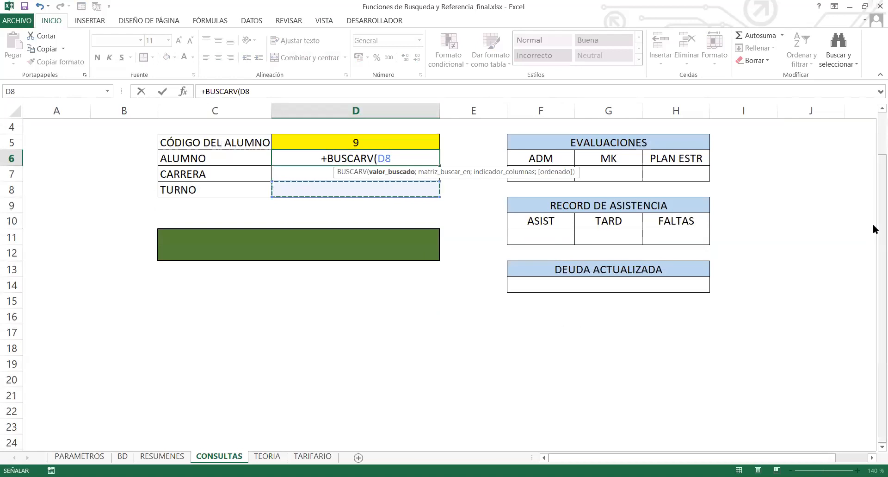
pyautogui.scroll(1, 849, 193)
pyautogui.click(434, 191)
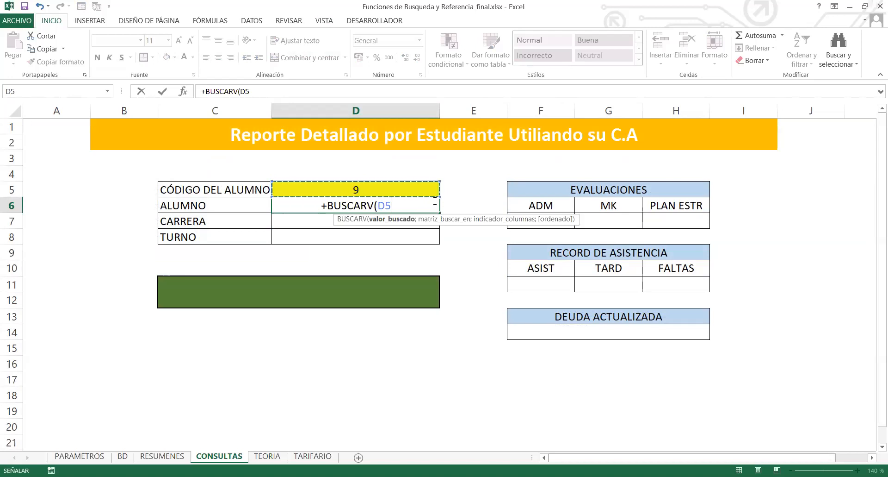
pyautogui.write(';')
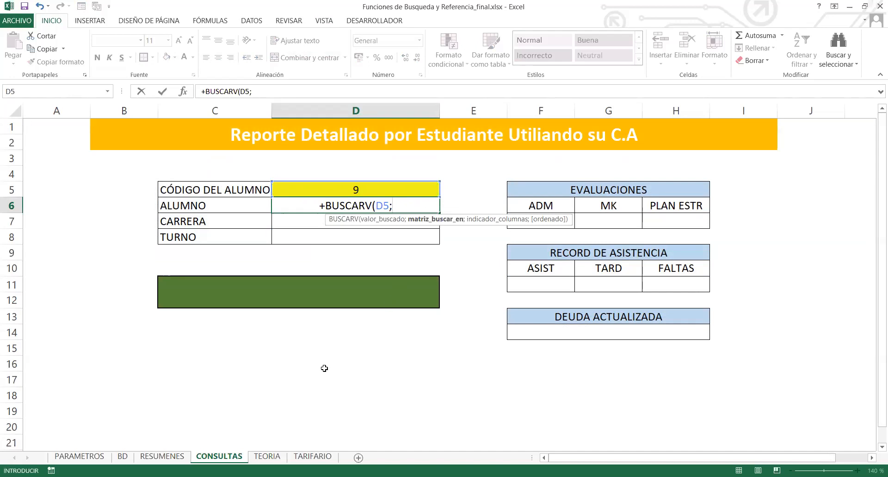
# Set the formula's search matrix to the range A4:Q103 on the BD sheet.
pyautogui.click(318, 90)
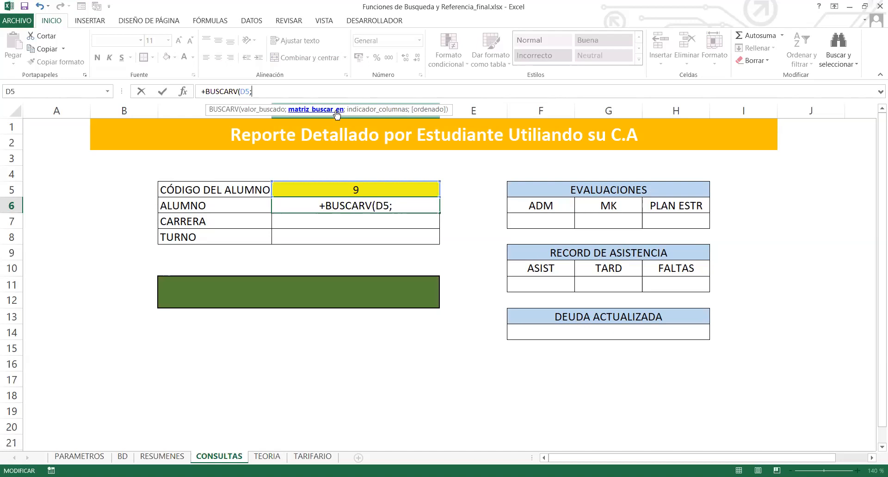
pyautogui.click(123, 456)
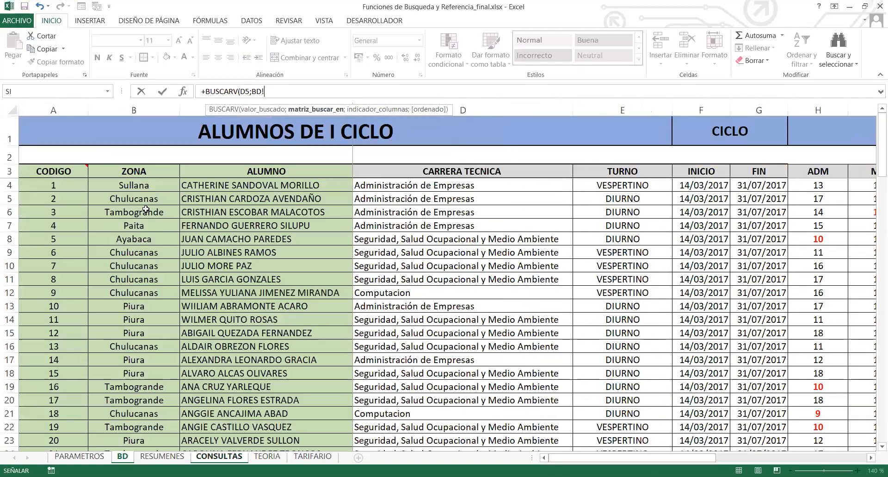
pyautogui.click(43, 185)
pyautogui.moveTo(57, 186); pyautogui.dragTo(763, 399)
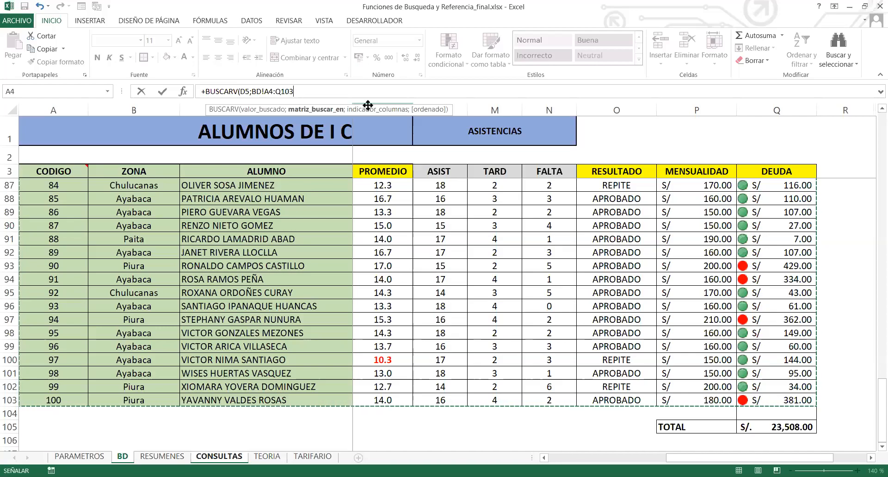
pyautogui.click(315, 88)
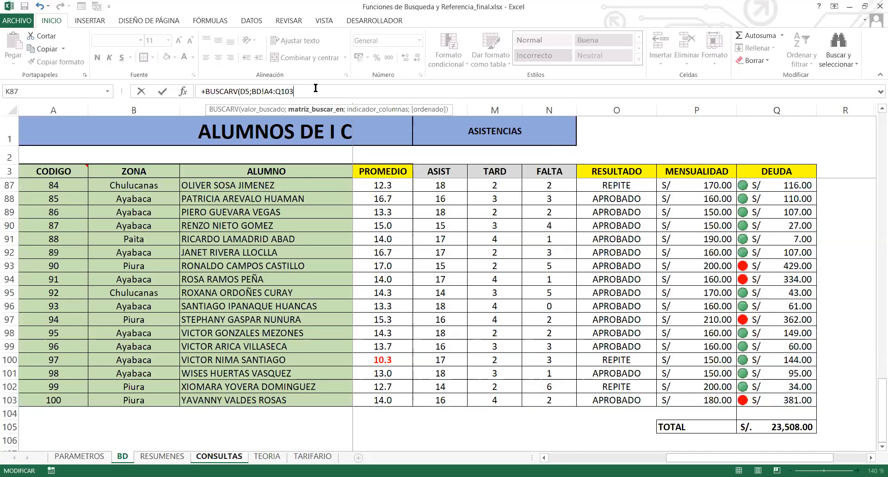
pyautogui.write(';')
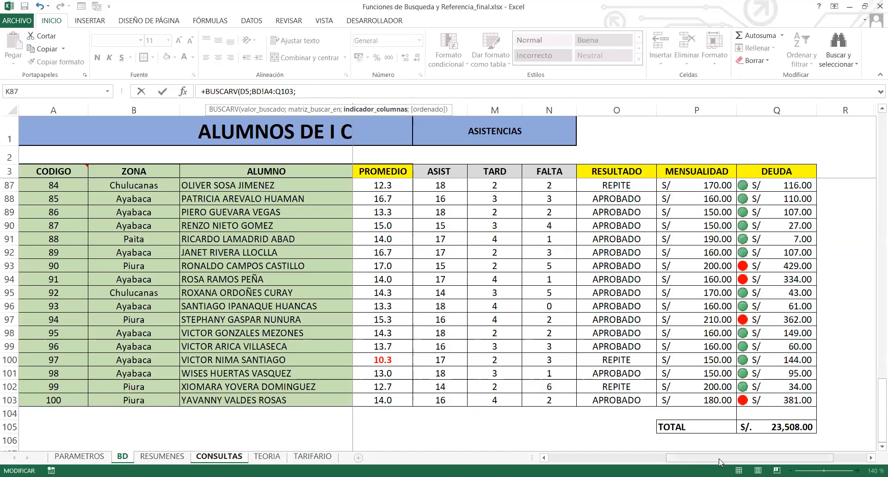
# Complete the BUSCARV formula with column index 3 and the exact-match option FALSO.
pyautogui.moveTo(721, 463); pyautogui.dragTo(603, 462)
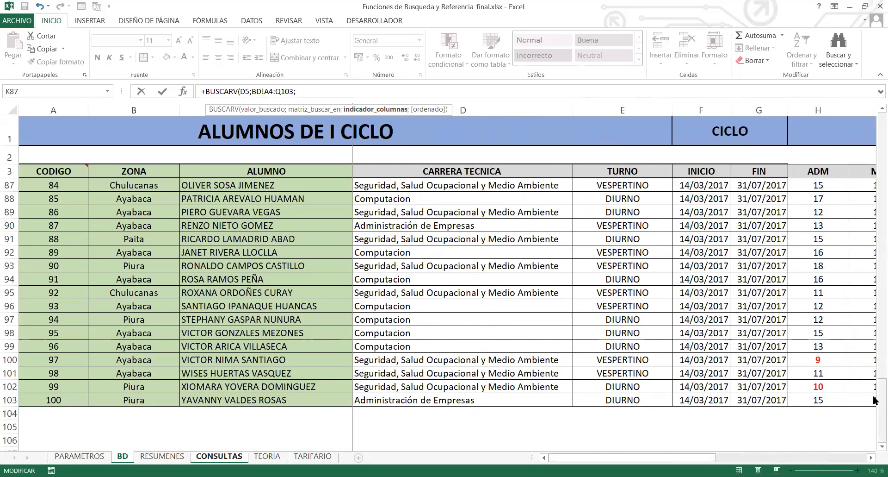
pyautogui.moveTo(874, 400); pyautogui.dragTo(874, 114)
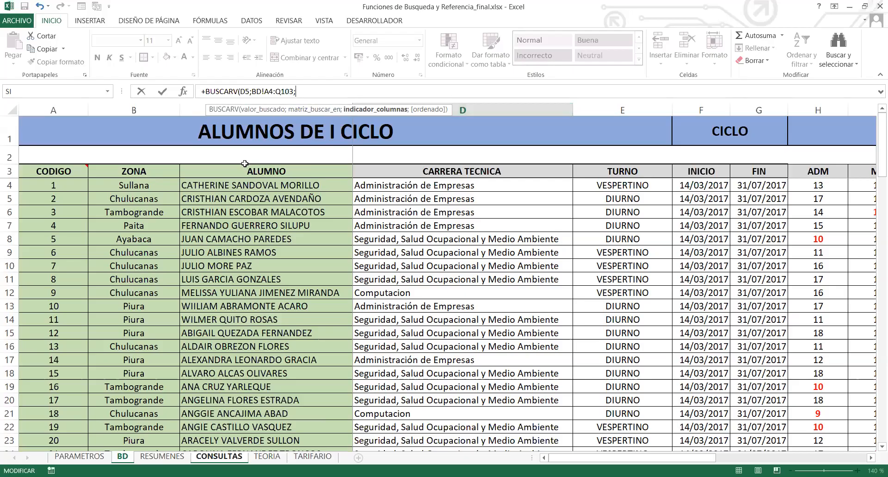
pyautogui.moveTo(48, 169)
pyautogui.write(';')
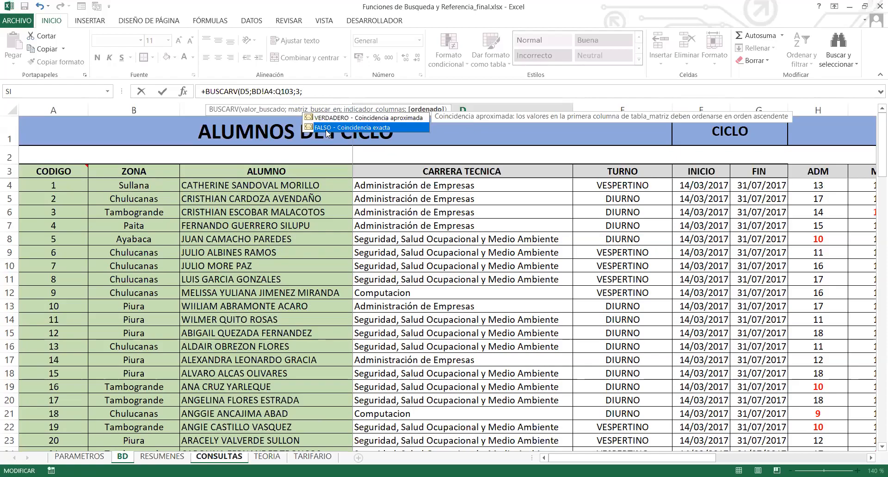
pyautogui.click(351, 133)
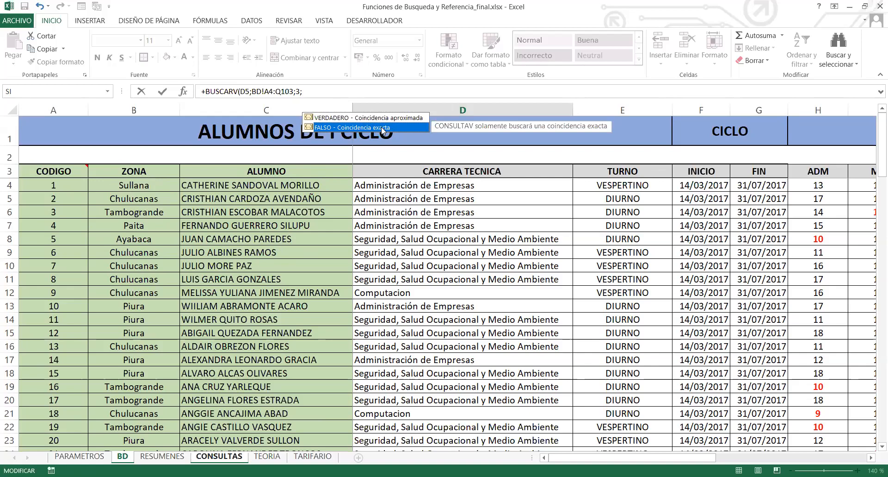
pyautogui.doubleClick(383, 128)
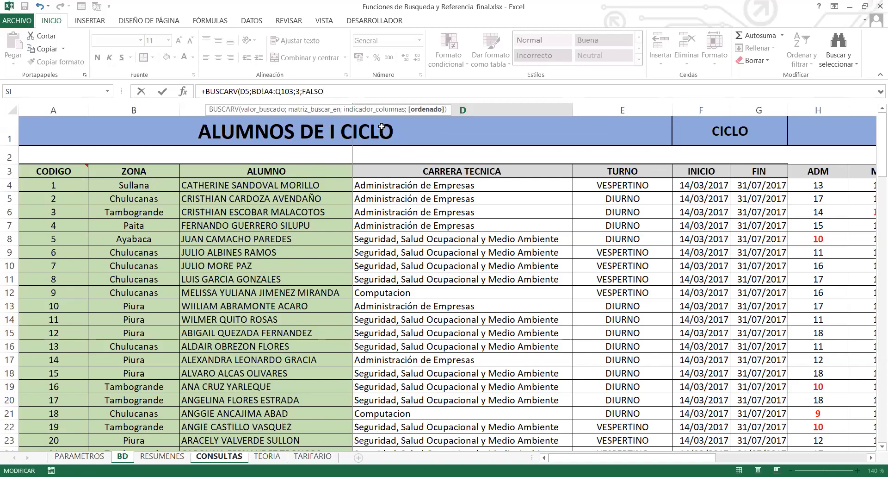
pyautogui.press('Return')
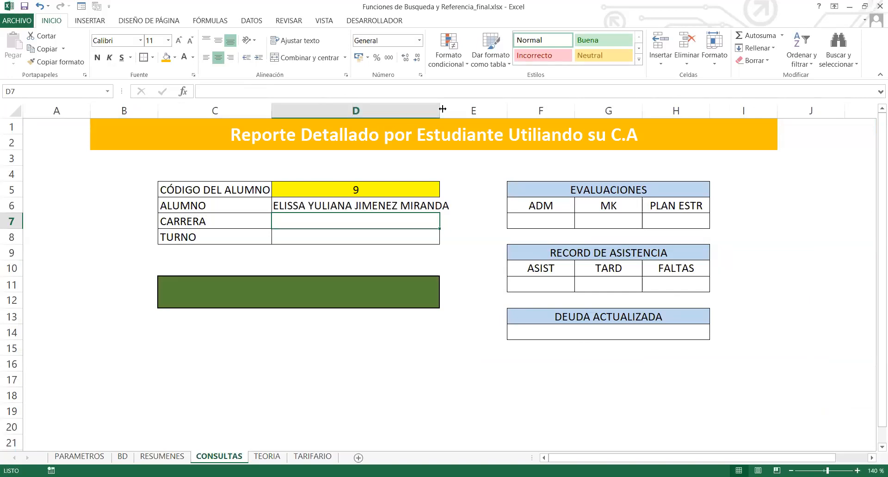
# Widen column D on CONSULTAS to fit the full student name and review the BUSCARV formula in D6.
pyautogui.moveTo(442, 108); pyautogui.dragTo(468, 109)
pyautogui.click(205, 203)
pyautogui.click(125, 202)
pyautogui.click(204, 202)
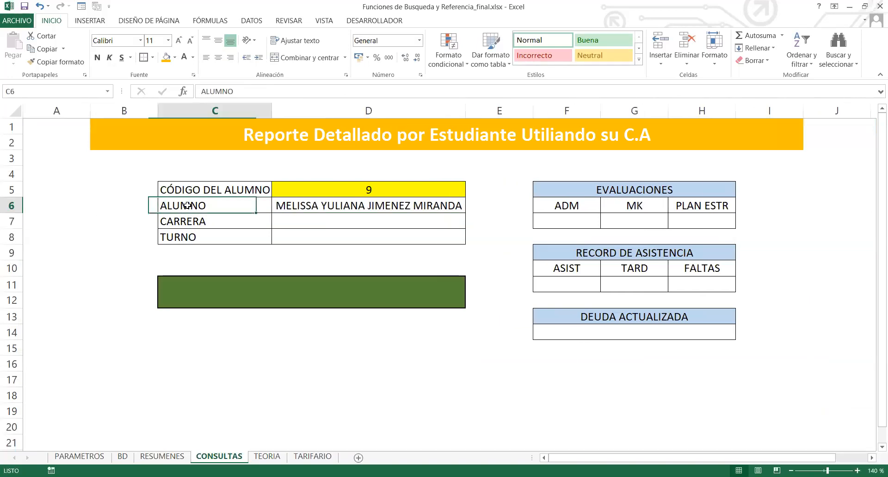
pyautogui.click(352, 199)
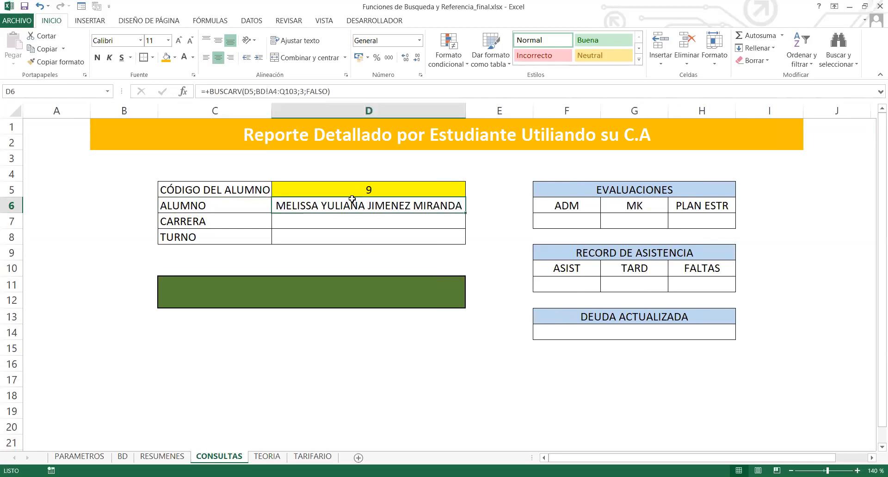
pyautogui.press('F2')
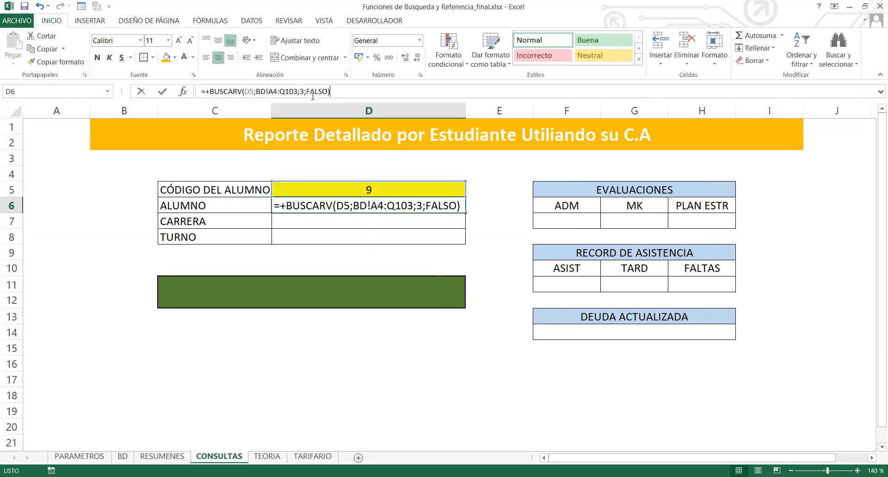
pyautogui.press('Escape')
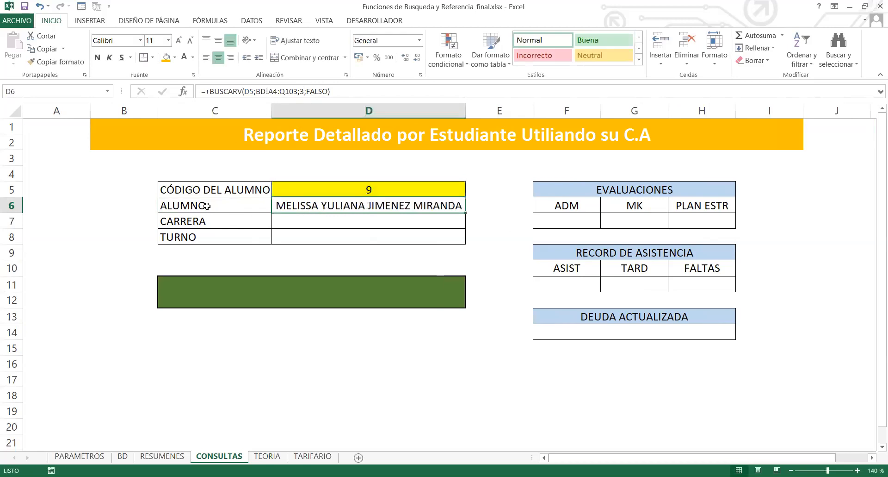
# Number the BD table's columns from 1 to 17 in row 2, from CODIGO in A2 through DEUDA in Q2.
pyautogui.click(122, 455)
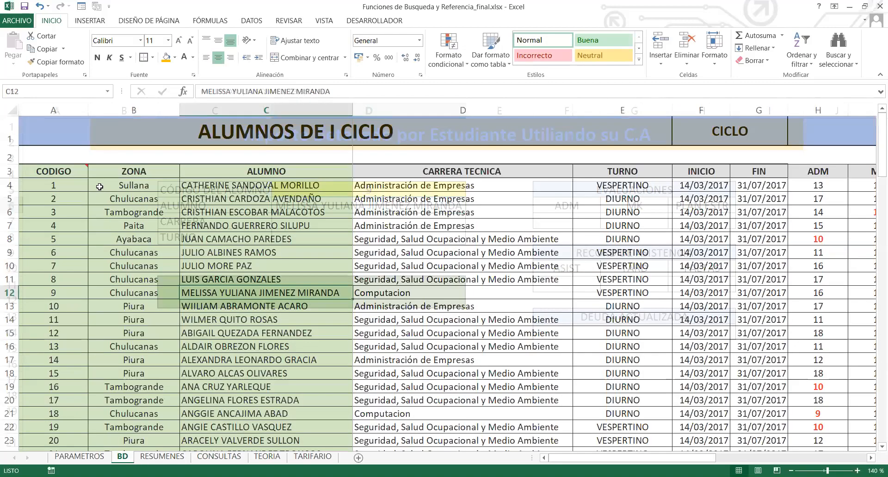
pyautogui.click(60, 179)
pyautogui.click(60, 157)
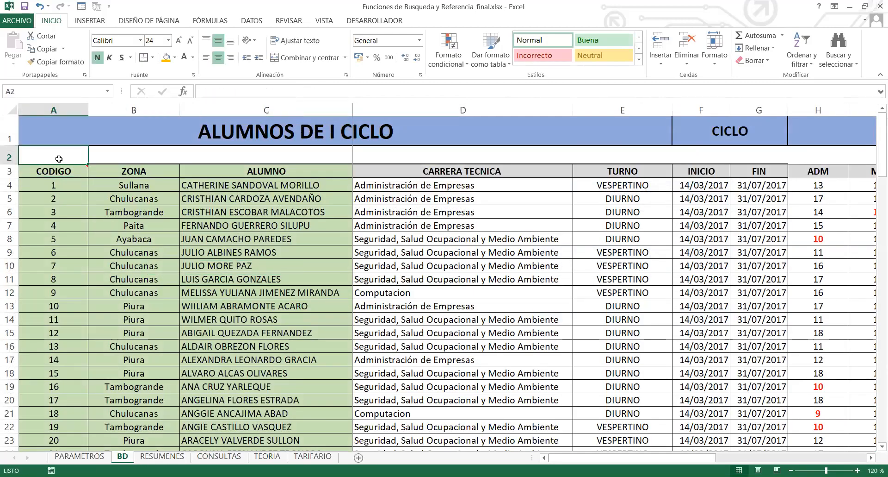
pyautogui.write('1')
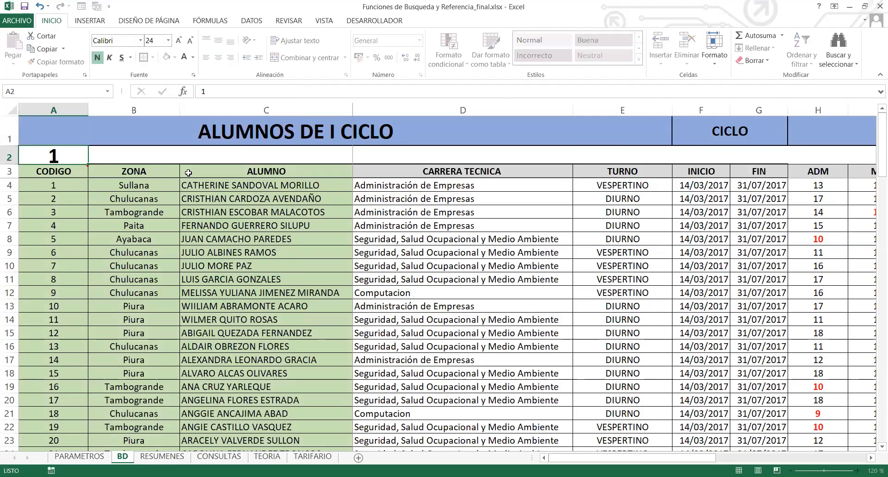
pyautogui.press('Tab')
pyautogui.write('2')
pyautogui.press('Tab')
pyautogui.write('3')
pyautogui.press('Tab')
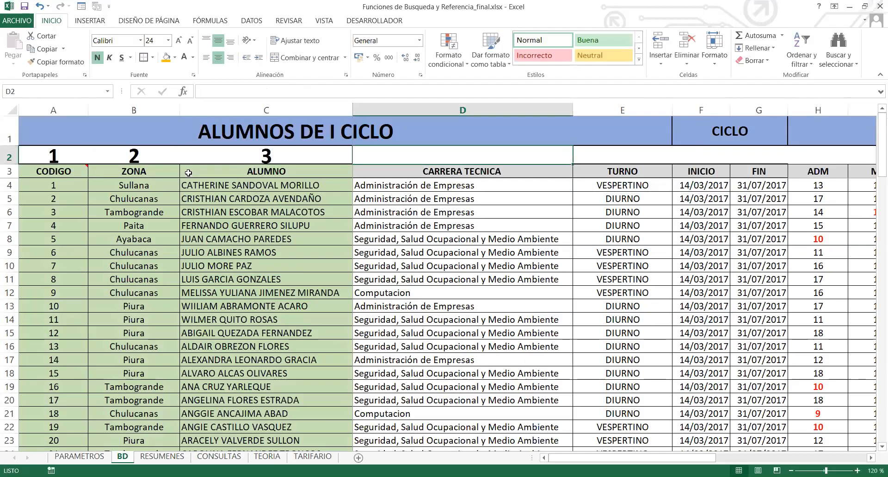
pyautogui.write('4')
pyautogui.press('Tab')
pyautogui.write('5')
pyautogui.press('Tab')
pyautogui.write('6')
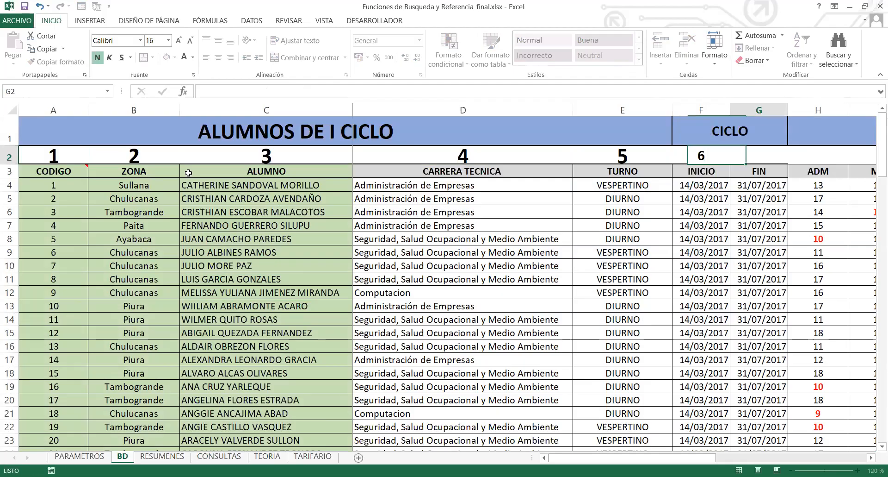
pyautogui.press('Tab')
pyautogui.write('7')
pyautogui.press('Tab')
pyautogui.write('8')
pyautogui.press('Tab')
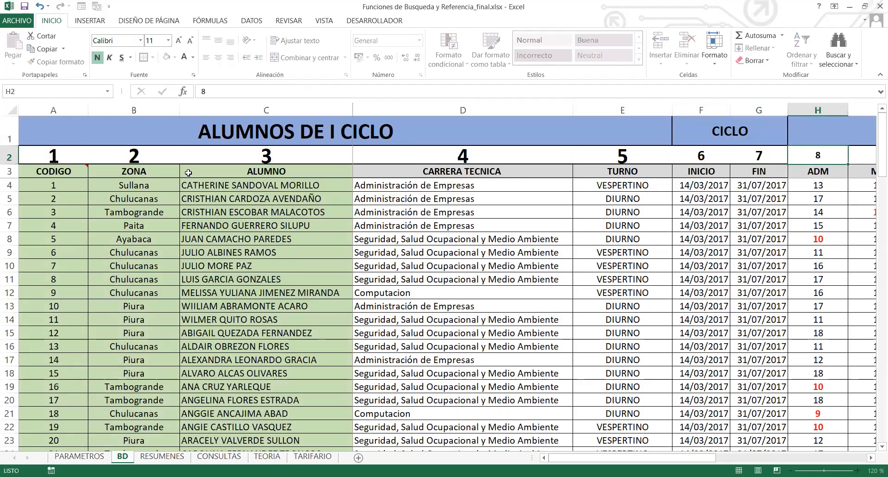
pyautogui.write('9')
pyautogui.press('Tab')
pyautogui.write('10')
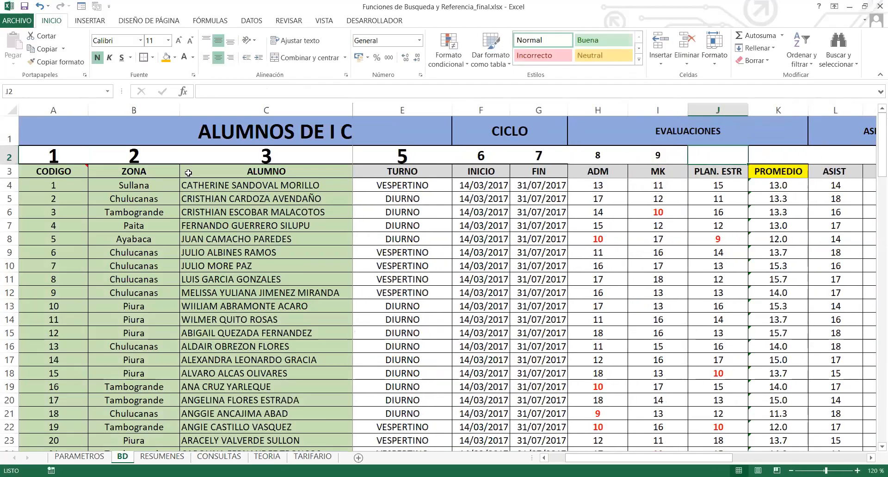
pyautogui.press('Tab')
pyautogui.write('11')
pyautogui.press('Tab')
pyautogui.write('12')
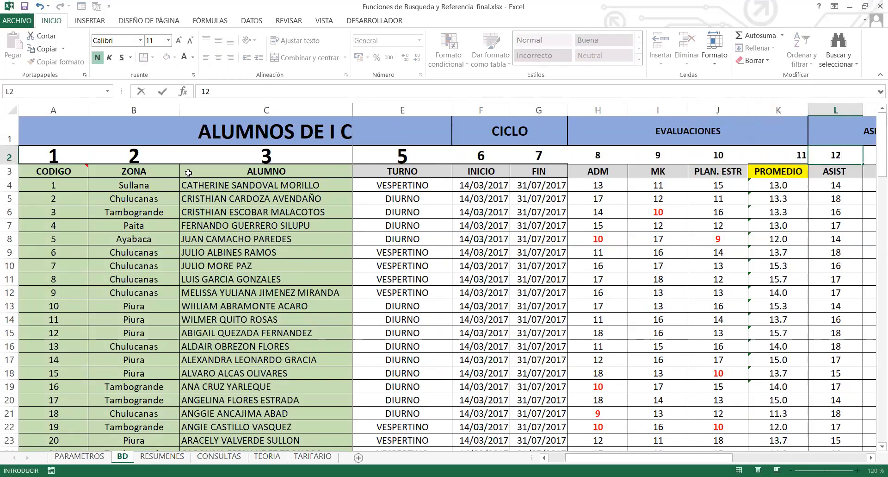
pyautogui.press('Tab')
pyautogui.write('13')
pyautogui.press('Tab')
pyautogui.write('14')
pyautogui.press('Tab')
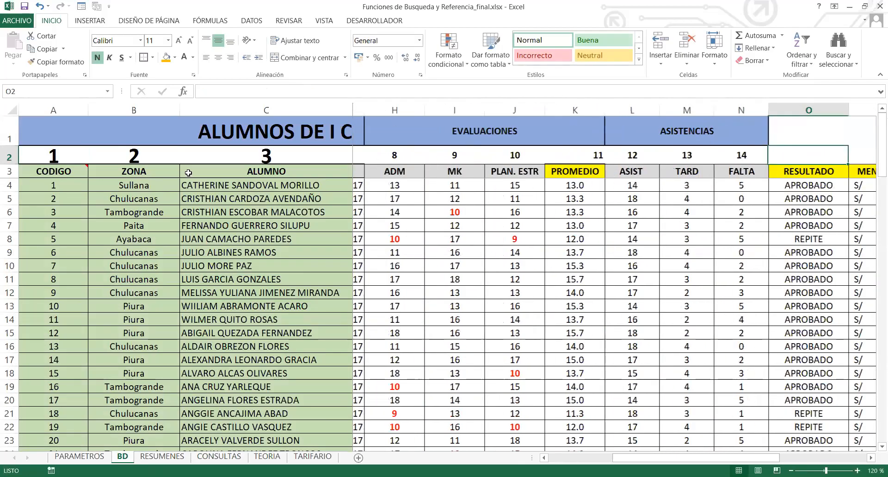
pyautogui.write('15')
pyautogui.press('Tab')
pyautogui.write('16')
pyautogui.press('Tab')
pyautogui.write('17')
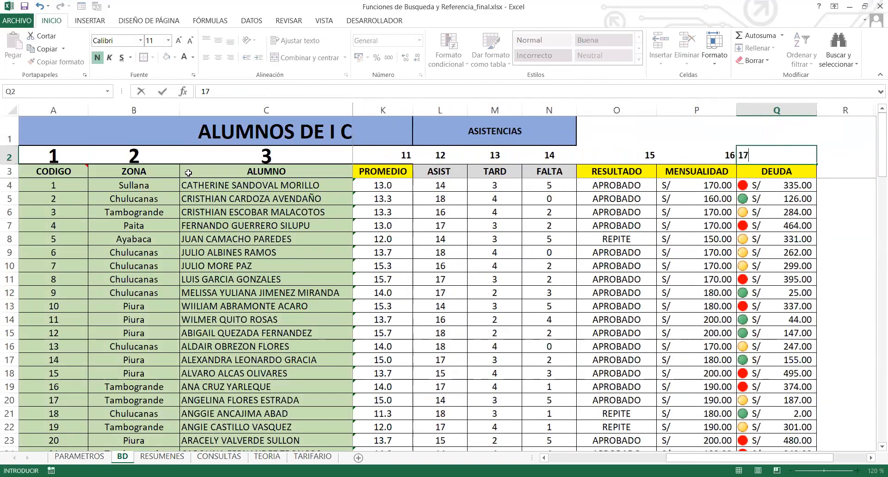
pyautogui.press('Return')
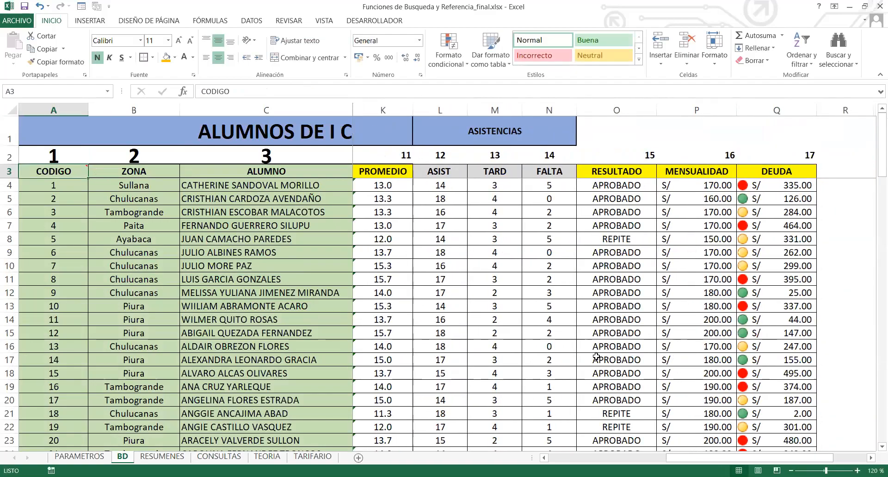
pyautogui.moveTo(740, 457); pyautogui.dragTo(602, 458)
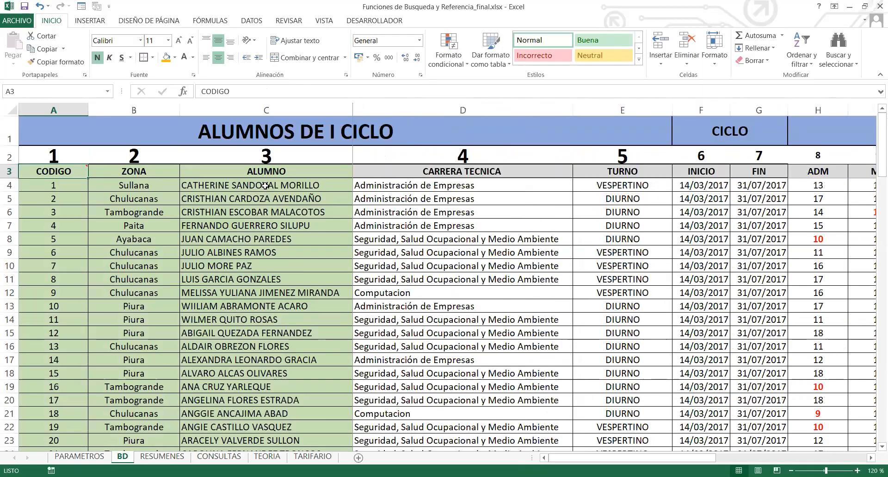
# Highlight the ALUMNO label in C6 on the CONSULTAS sheet with an orange fill.
pyautogui.click(166, 457)
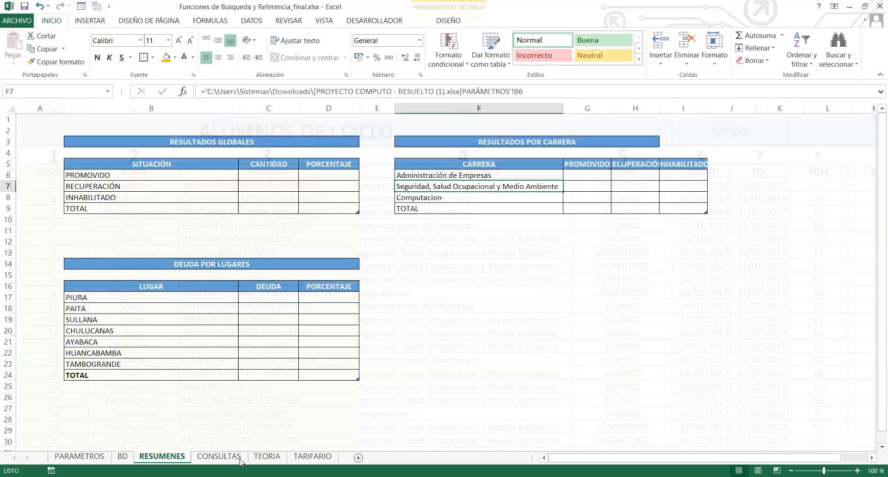
pyautogui.hotkey('ctrl', 'pagedown')
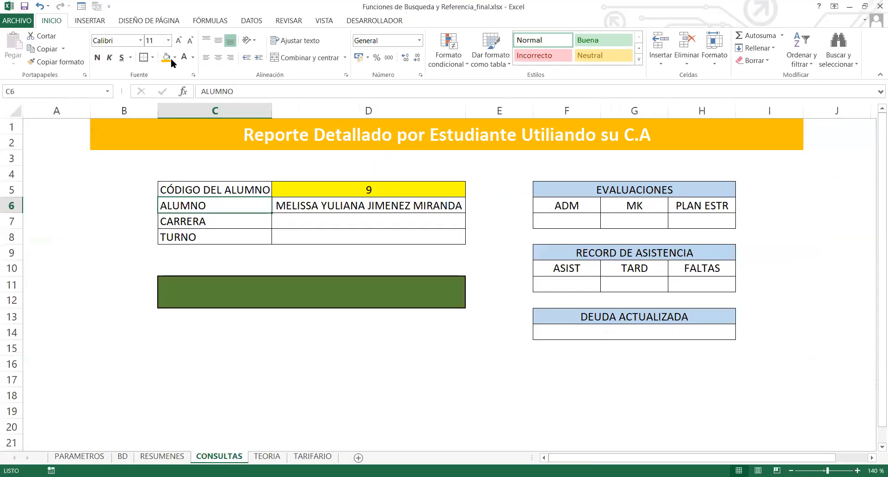
pyautogui.click(166, 57)
# Check on the BD sheet which column number in row 2 belongs to the ALUMNO field.
pyautogui.click(123, 456)
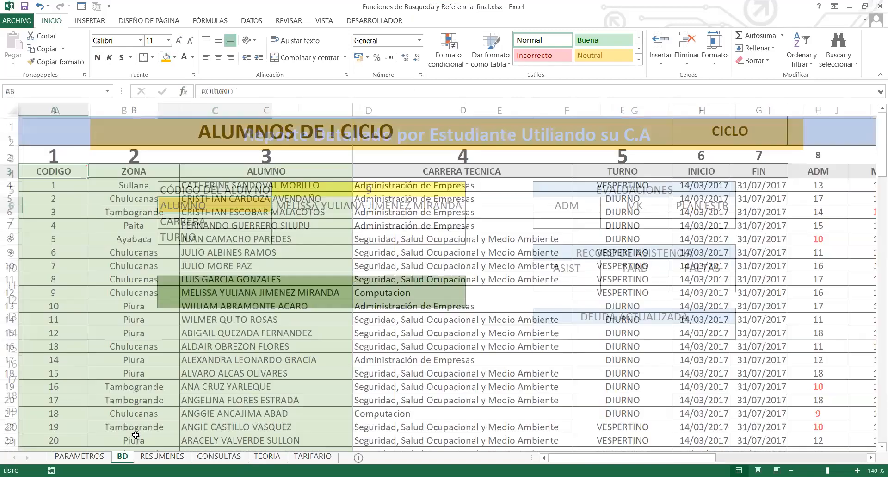
pyautogui.click(227, 173)
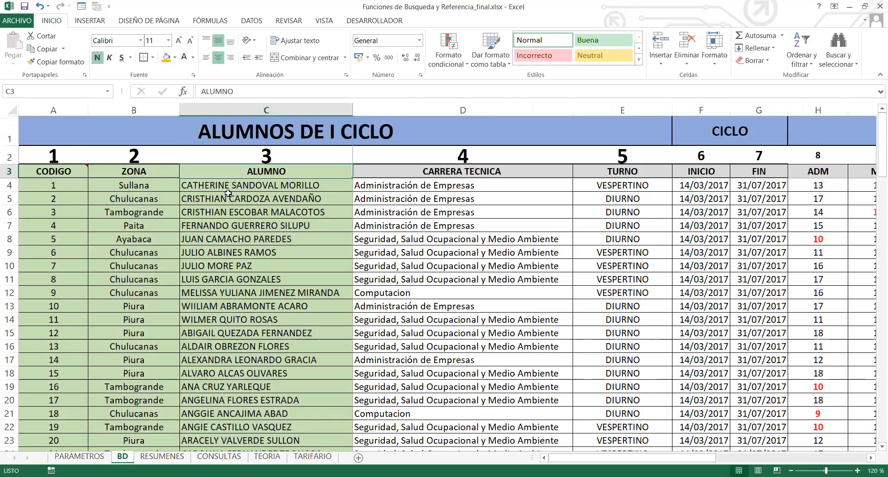
pyautogui.click(75, 157)
pyautogui.click(130, 156)
pyautogui.click(245, 155)
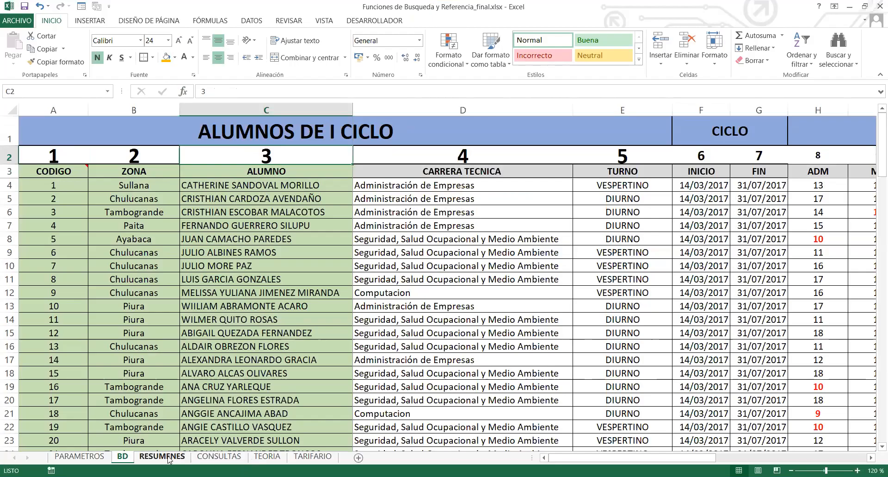
pyautogui.click(277, 170)
pyautogui.click(278, 186)
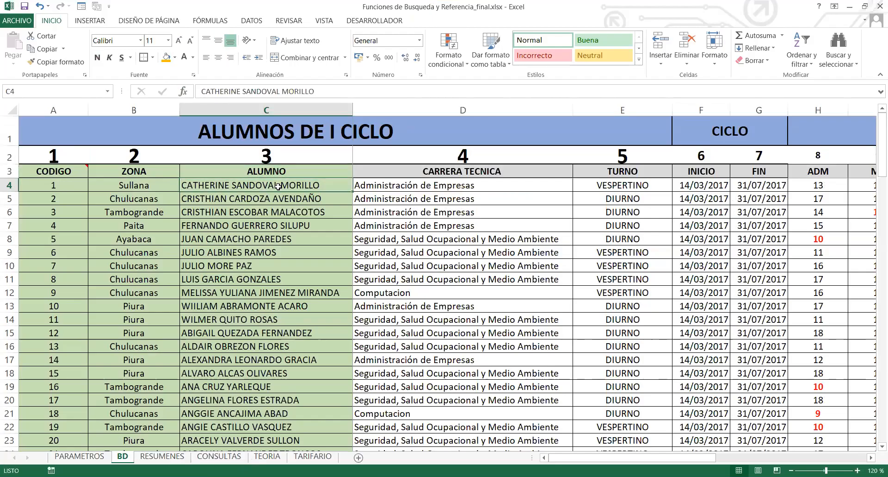
# Set the student code in D5 of CONSULTAS to 1 to test the name lookup.
pyautogui.click(79, 456)
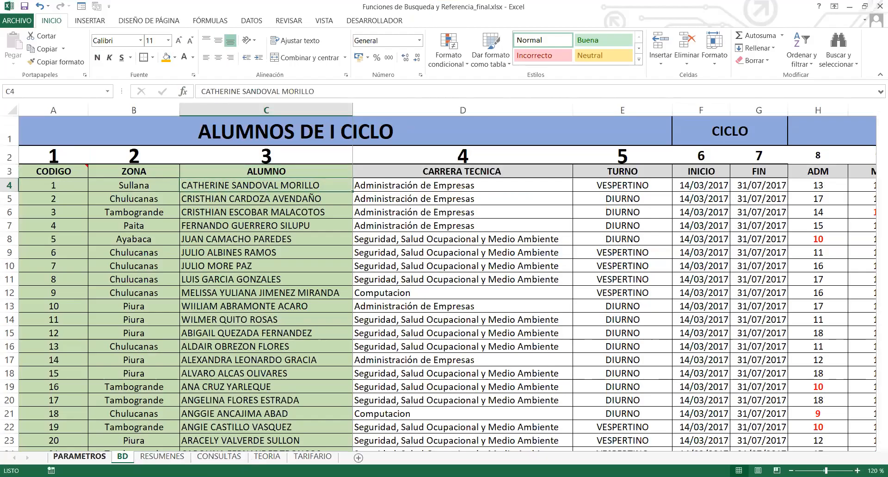
pyautogui.click(162, 456)
pyautogui.click(219, 456)
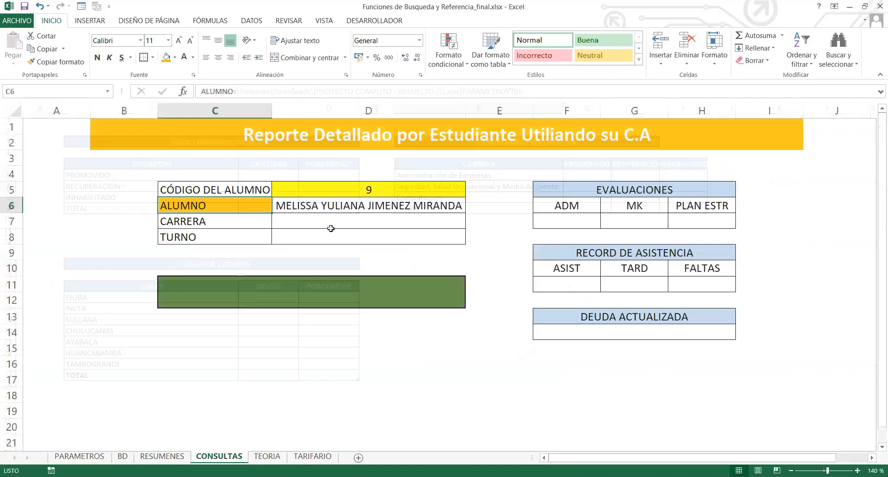
pyautogui.click(354, 204)
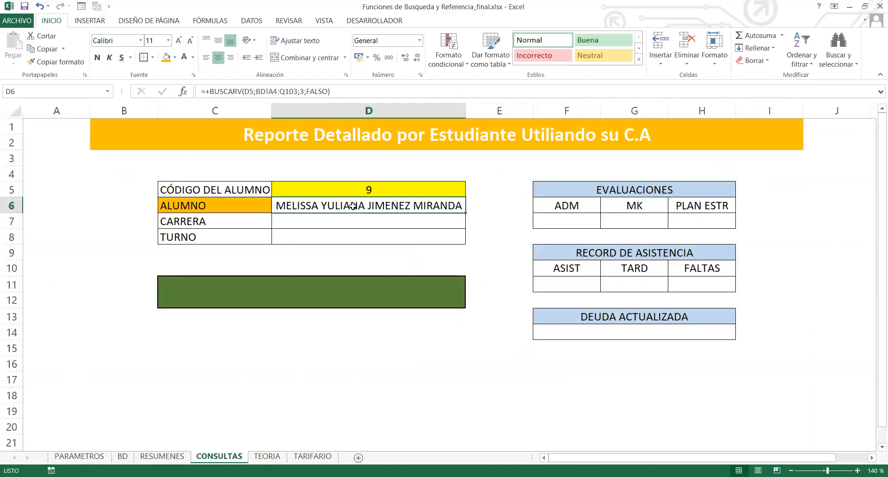
pyautogui.click(385, 186)
pyautogui.write('1')
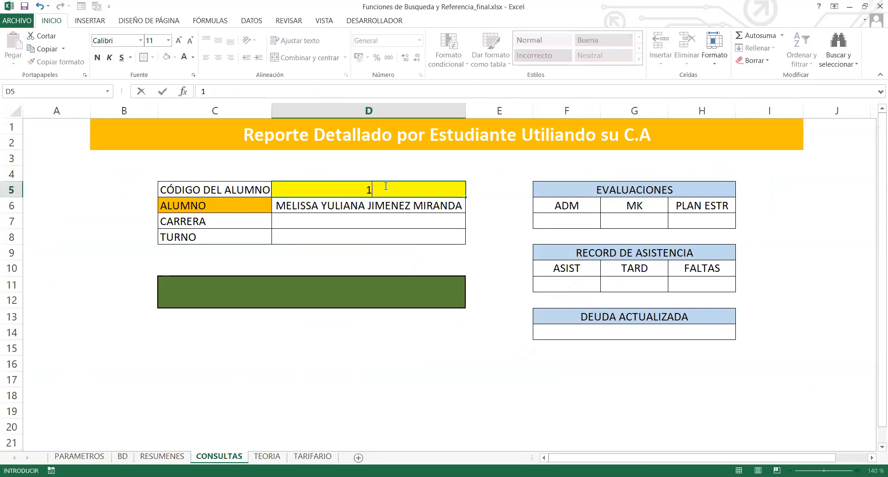
pyautogui.press('Return')
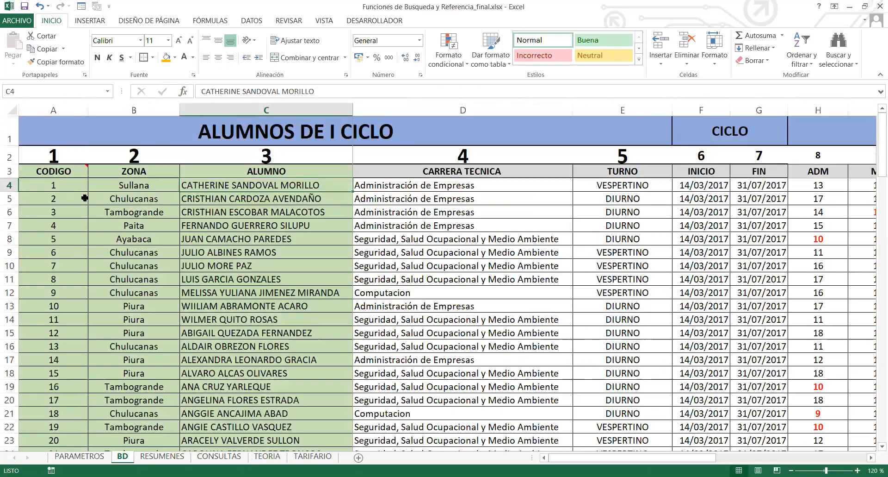
# Check the student names recorded for codes 1 and 5 on the BD sheet.
pyautogui.click(74, 186)
pyautogui.click(267, 185)
pyautogui.click(72, 237)
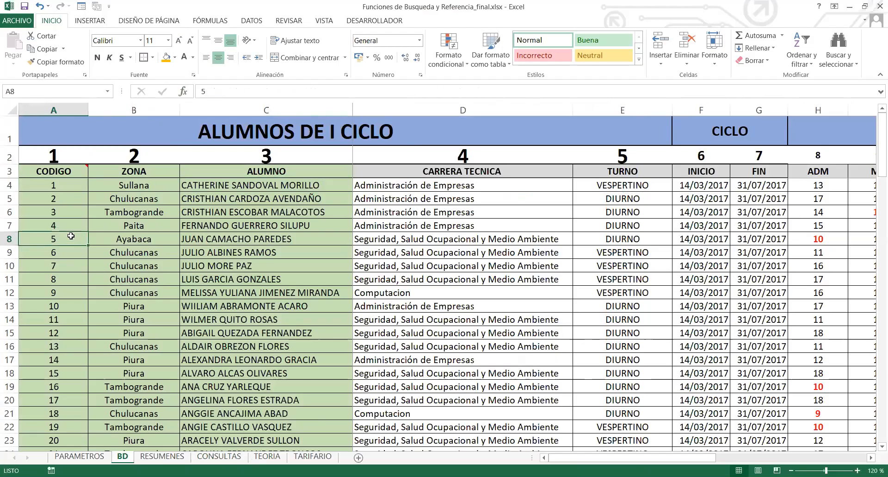
pyautogui.click(235, 239)
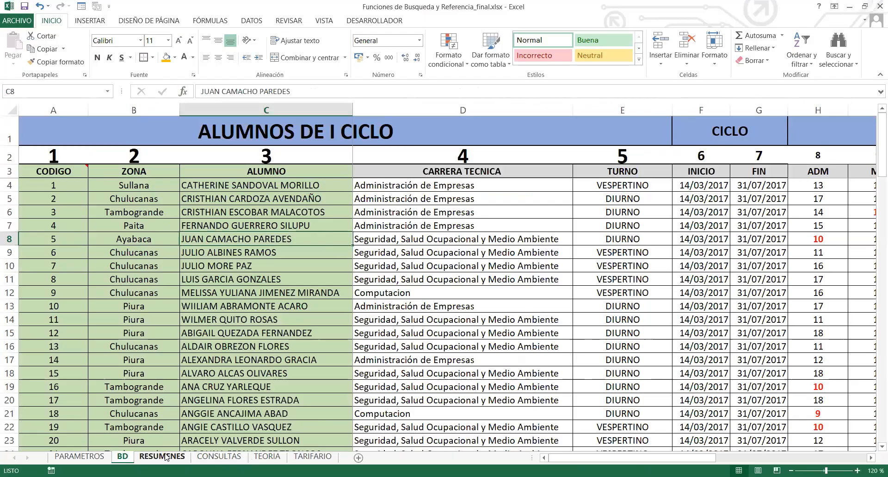
# Set the student code in D5 of CONSULTAS to 5.
pyautogui.click(214, 457)
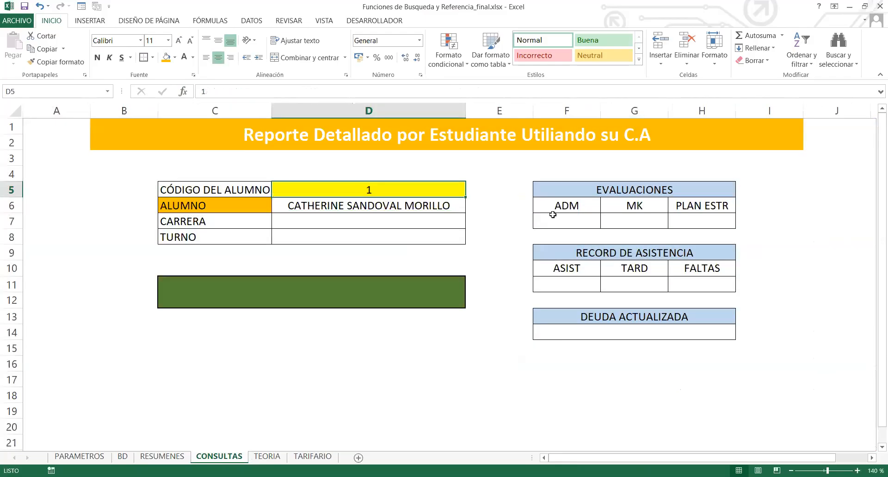
pyautogui.write('5')
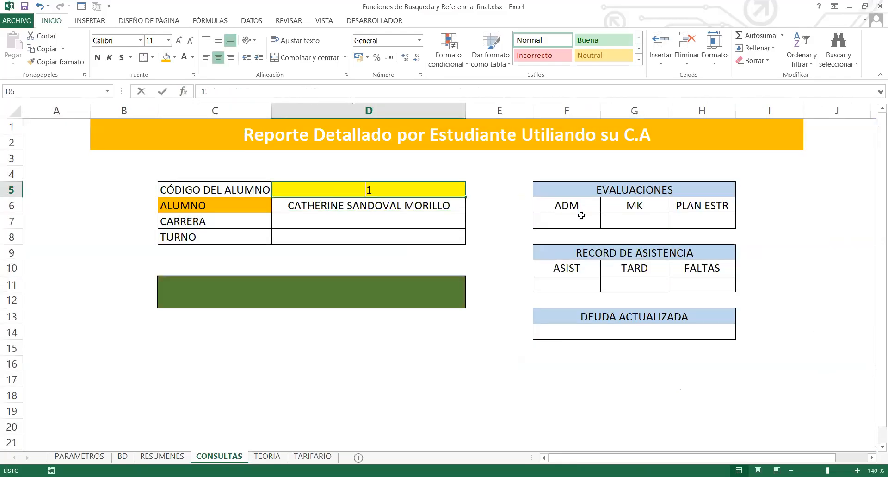
pyautogui.press('Return')
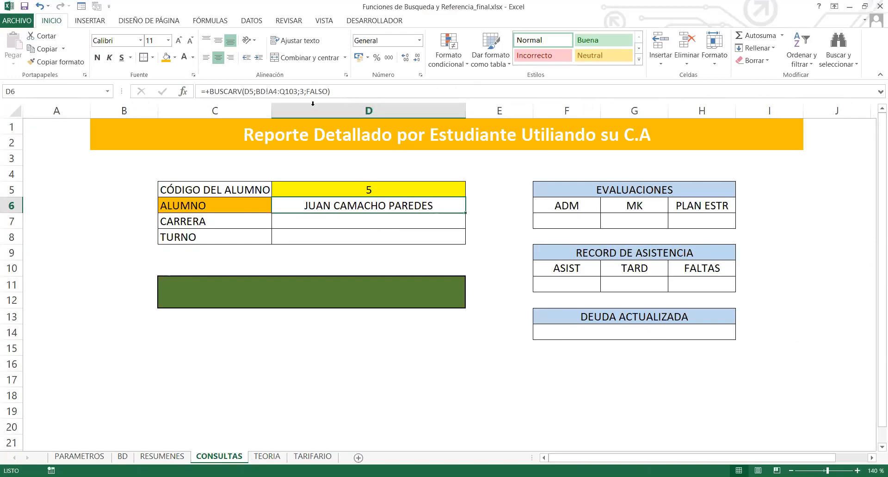
# Examine the column index argument of the BUSCARV formula in D6 and compare it with what the CARRERA row needs.
pyautogui.press('F2')
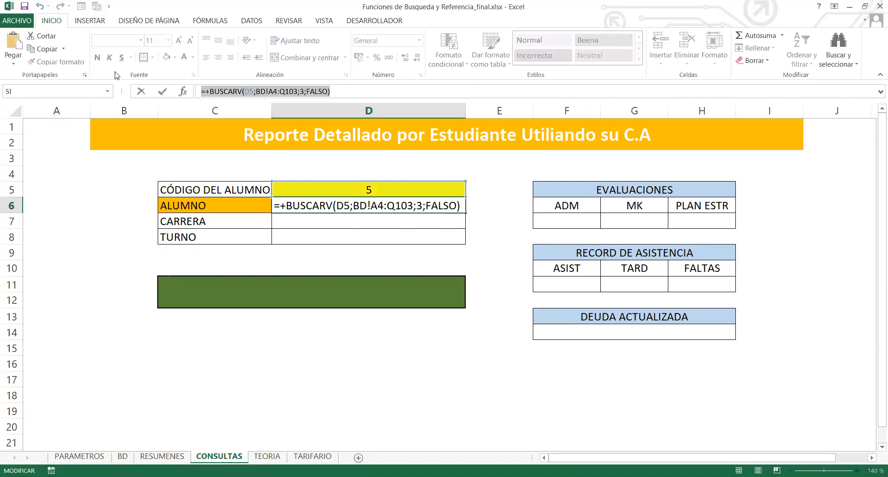
pyautogui.press('Escape')
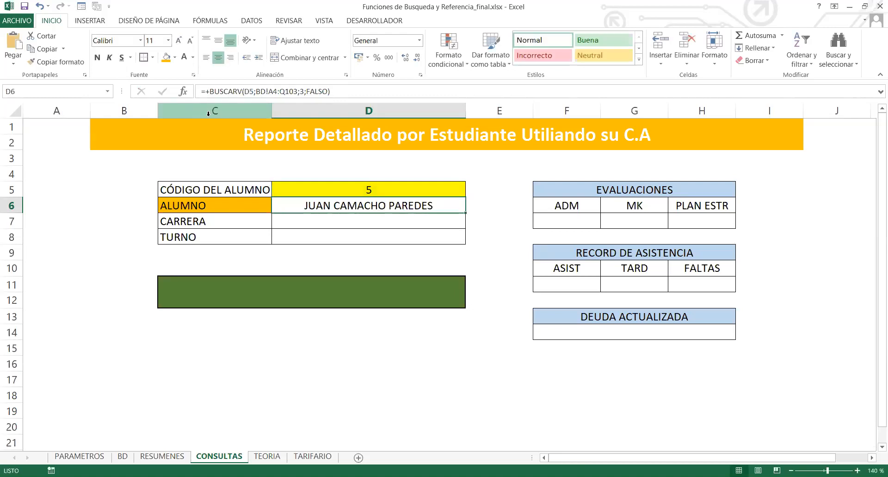
pyautogui.click(218, 222)
pyautogui.click(362, 223)
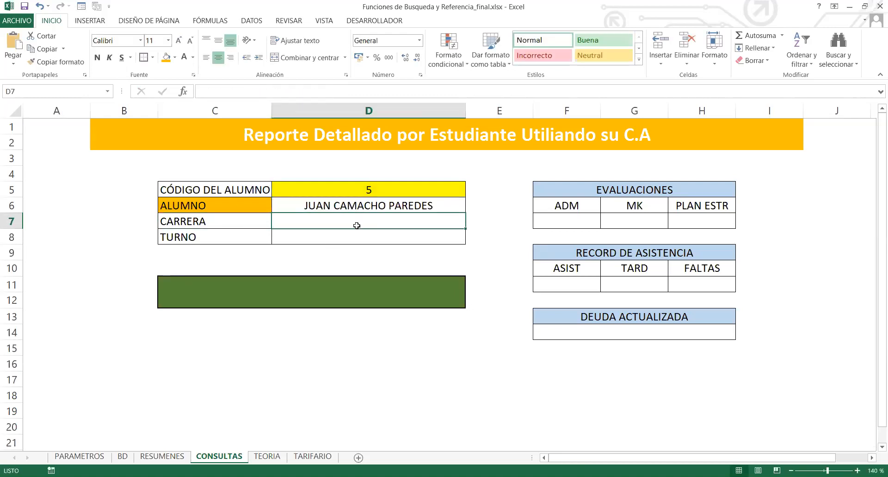
pyautogui.click(330, 200)
pyautogui.click(301, 90)
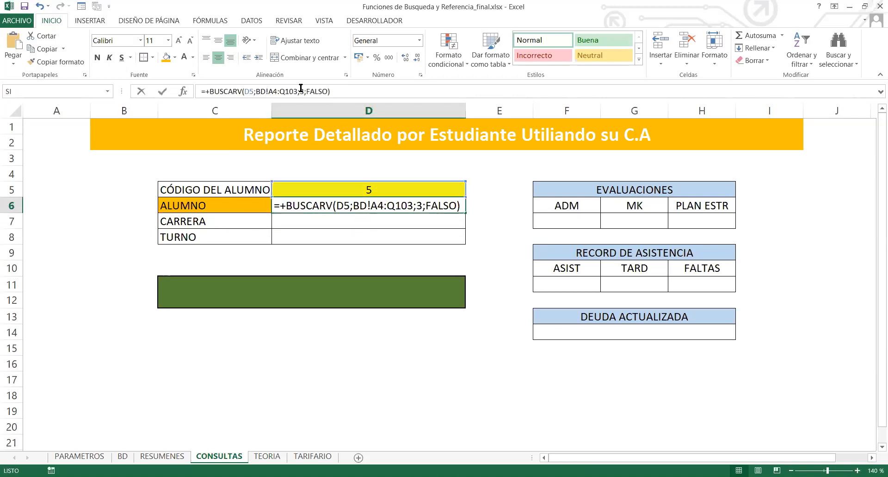
pyautogui.click(300, 90)
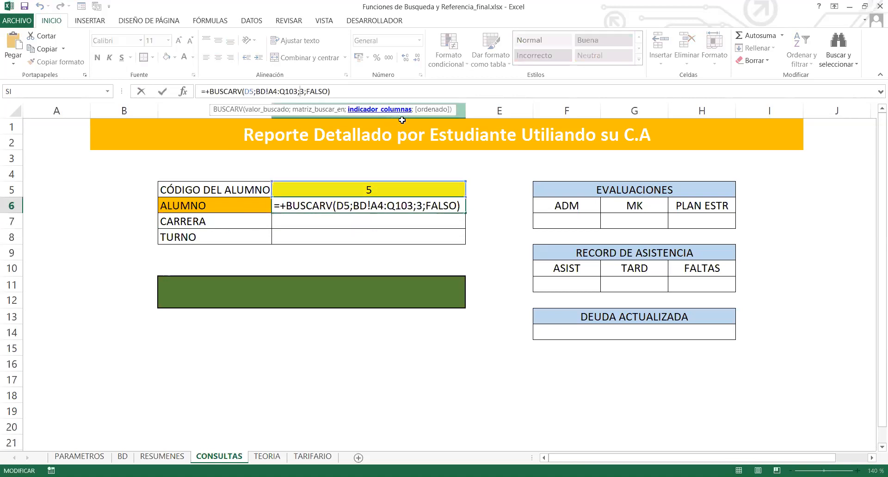
pyautogui.doubleClick(302, 90)
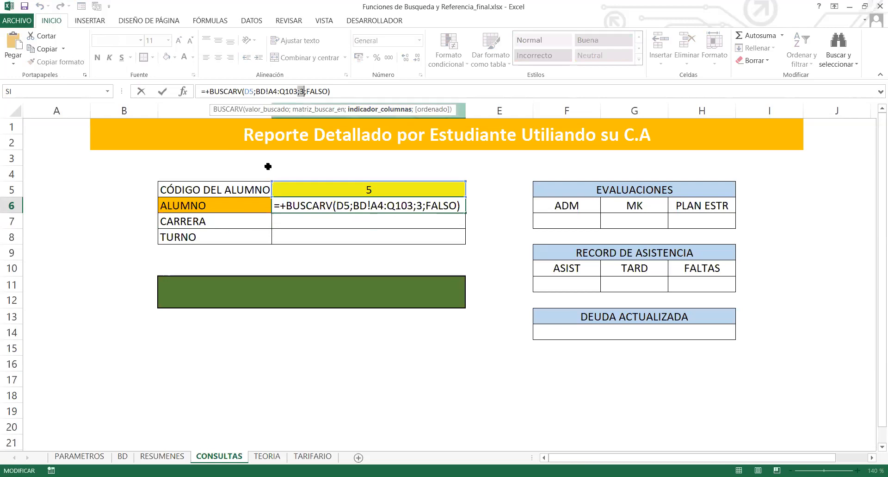
pyautogui.press('Escape')
pyautogui.click(226, 225)
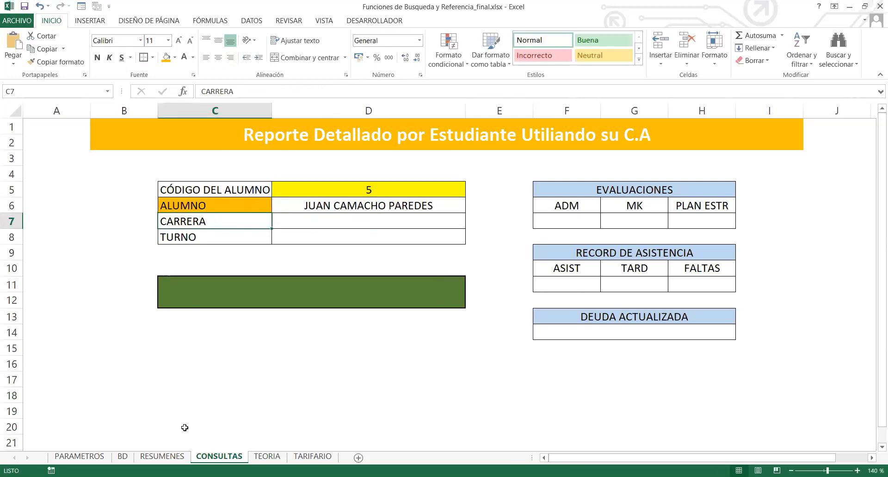
# Check the column number above CARRERA TECNICA on the BD sheet and return to CONSULTAS.
pyautogui.click(123, 455)
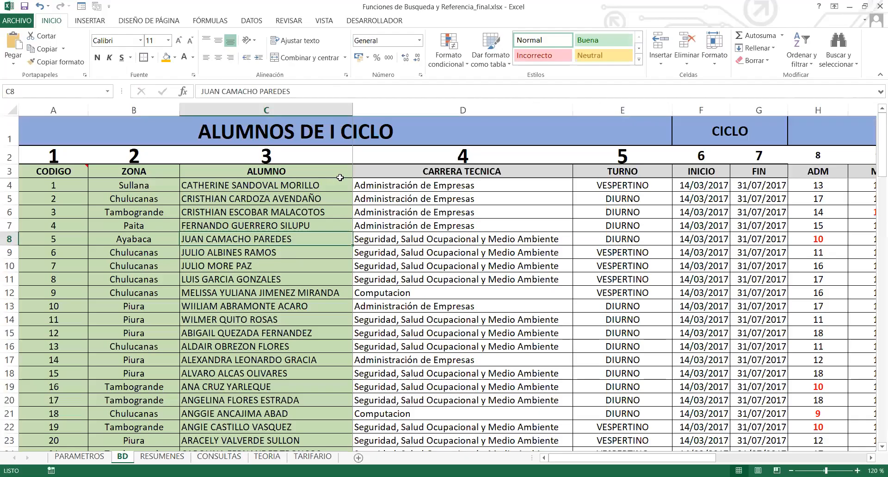
pyautogui.click(470, 159)
pyautogui.click(162, 456)
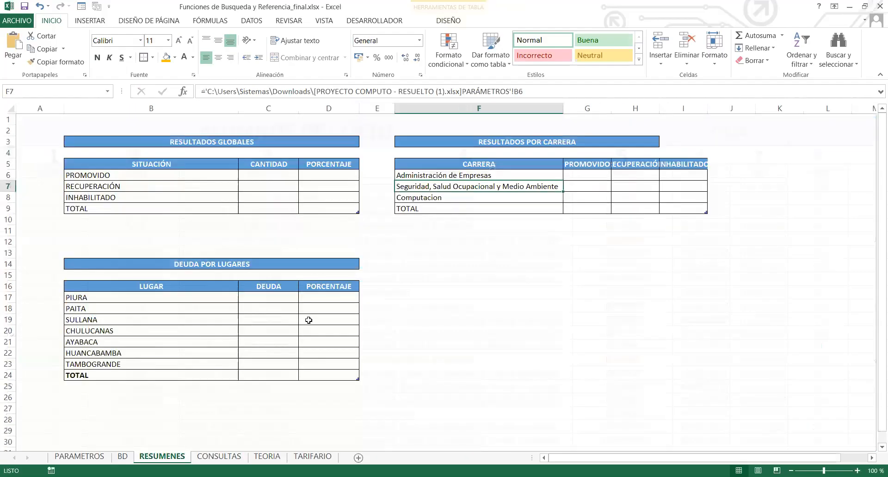
pyautogui.click(222, 458)
# Copy the BUSCARV formula text from D6 into the CARRERA cell D7, keeping the same references.
pyautogui.click(359, 206)
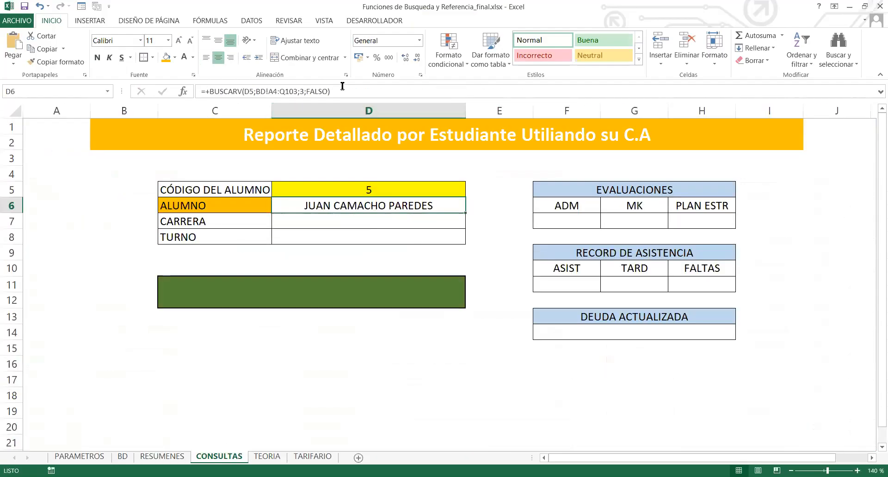
pyautogui.moveTo(342, 91); pyautogui.dragTo(126, 82)
pyautogui.hotkey('ctrl', 'c')
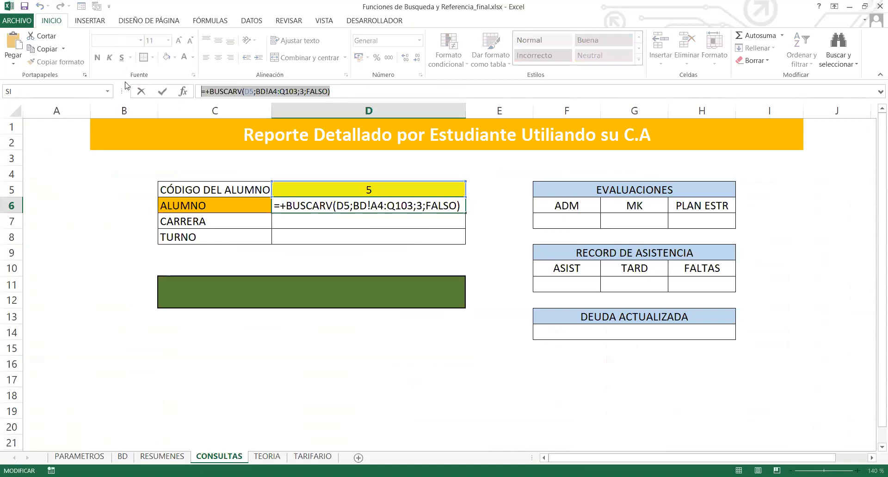
pyautogui.press('Escape')
pyautogui.click(303, 232)
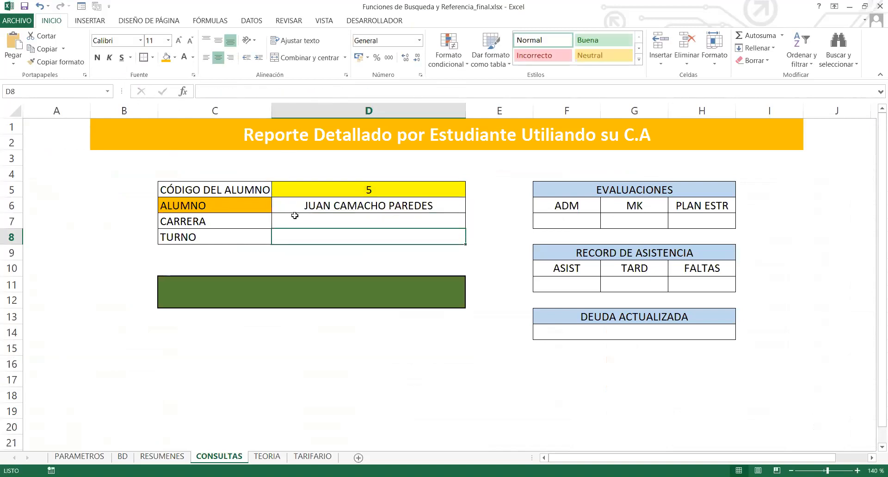
pyautogui.click(293, 217)
pyautogui.click(275, 92)
pyautogui.hotkey('ctrl', 'v')
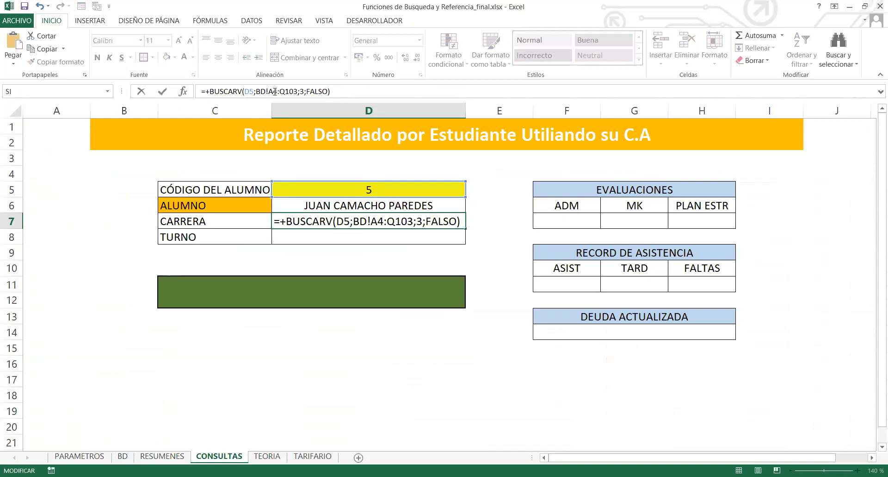
# Set the column index of the BUSCARV formula in D7 to 4 and widen column D to fit the full career name.
pyautogui.click(300, 91)
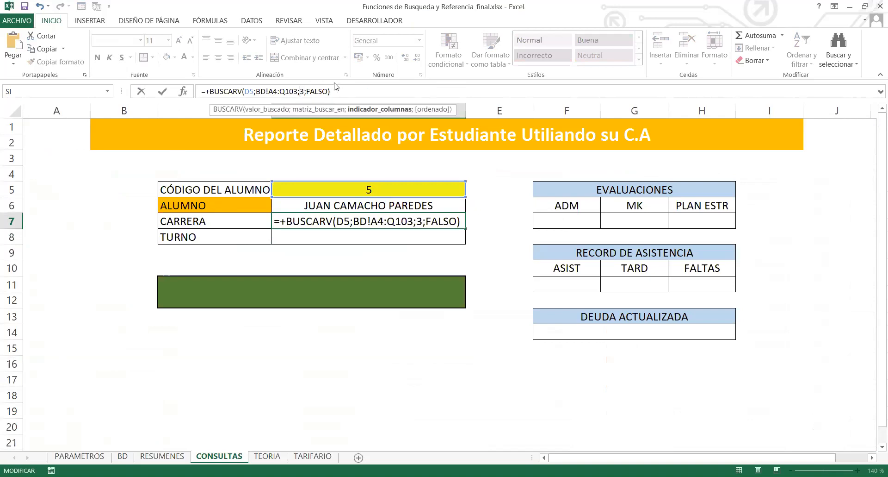
pyautogui.press('Delete')
pyautogui.write('4')
pyautogui.press('Return')
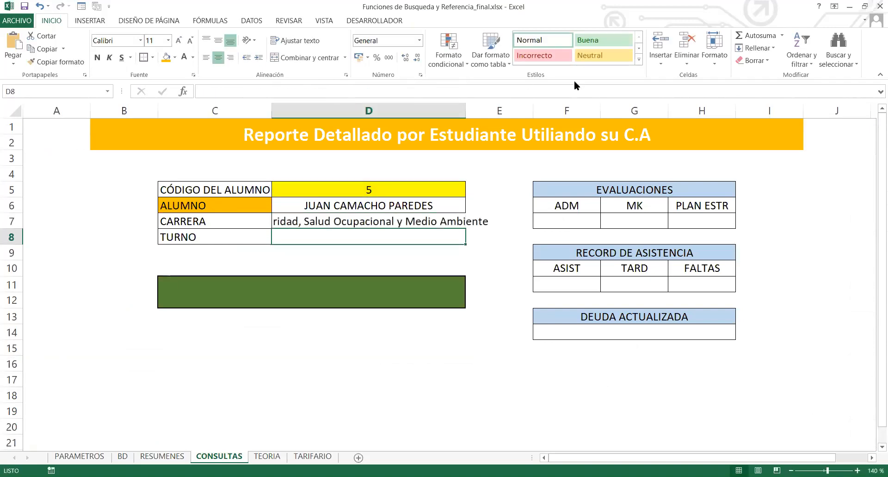
pyautogui.doubleClick(465, 111)
# Compare the name and career lookups on CONSULTAS with the record for student code 5 on the BD sheet.
pyautogui.click(333, 218)
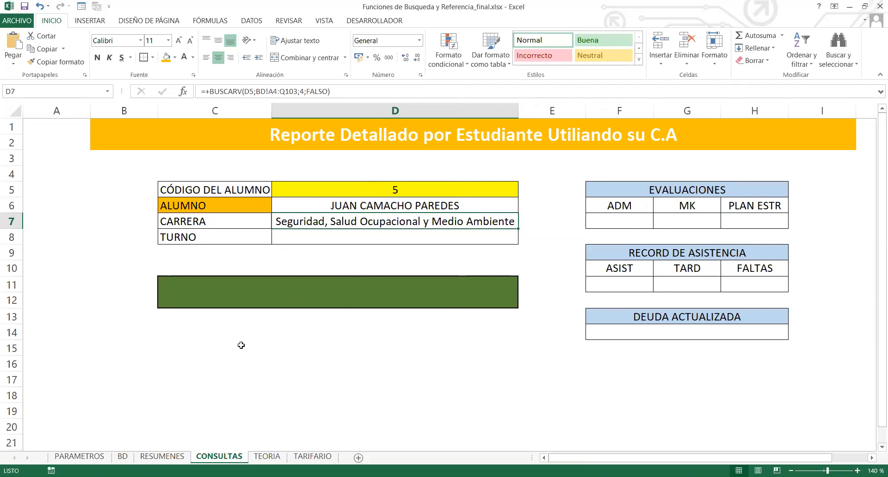
pyautogui.click(348, 191)
pyautogui.click(341, 207)
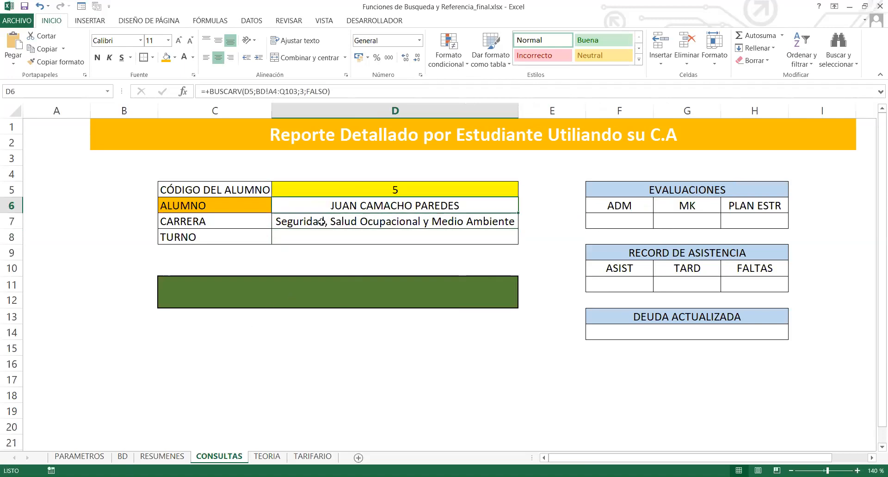
pyautogui.click(333, 221)
pyautogui.click(122, 456)
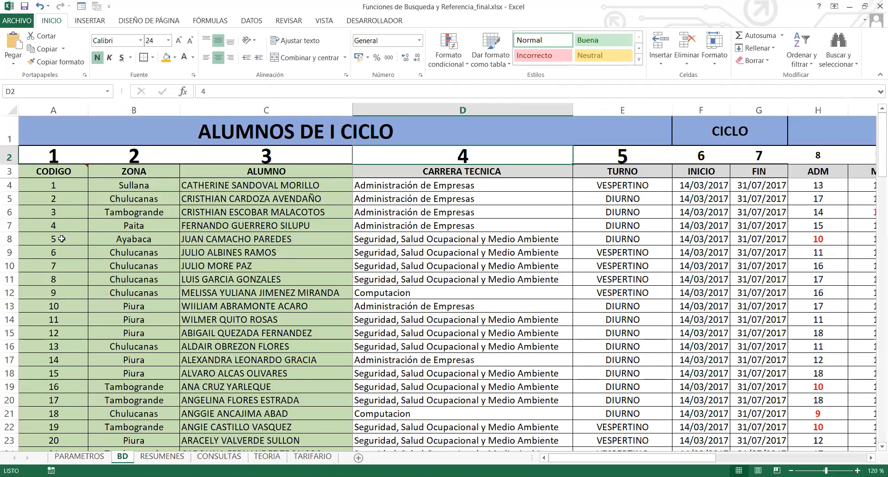
pyautogui.click(61, 239)
pyautogui.click(211, 239)
pyautogui.click(383, 239)
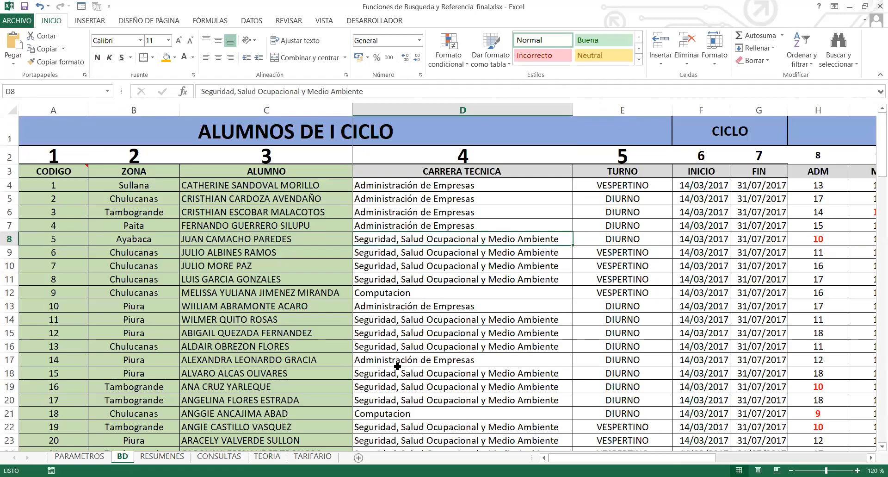
# Return to the CONSULTAS sheet and enter the column number 3 in B6, beside the ALUMNO label.
pyautogui.hotkey('alt', 'Tab')
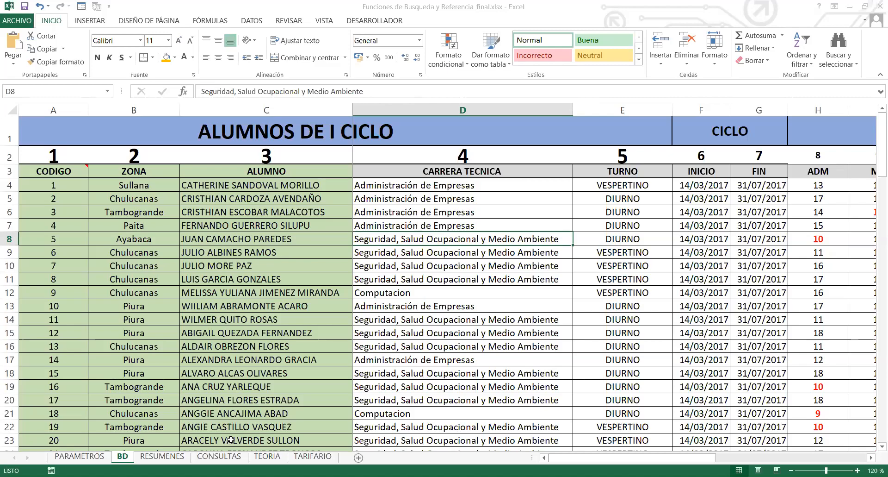
pyautogui.scroll(-1, 164, 460)
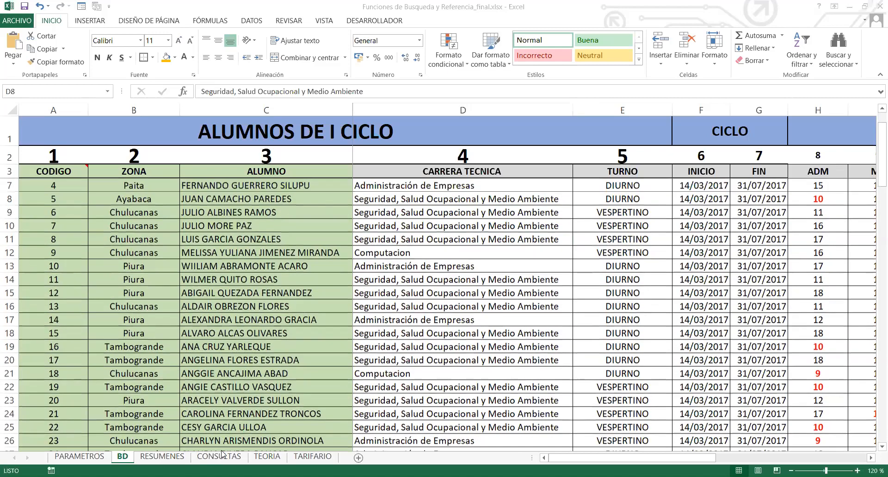
pyautogui.click(220, 456)
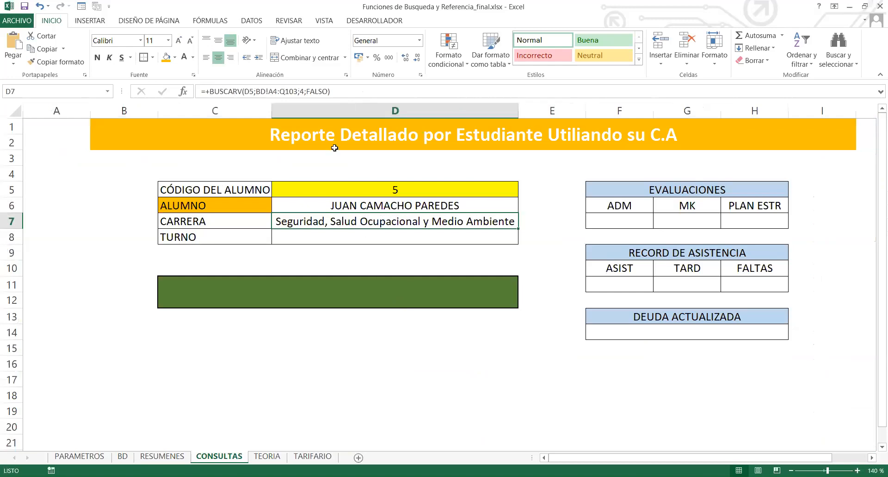
pyautogui.hotkey('ctrl', 'c')
pyautogui.click(377, 200)
pyautogui.press('Escape')
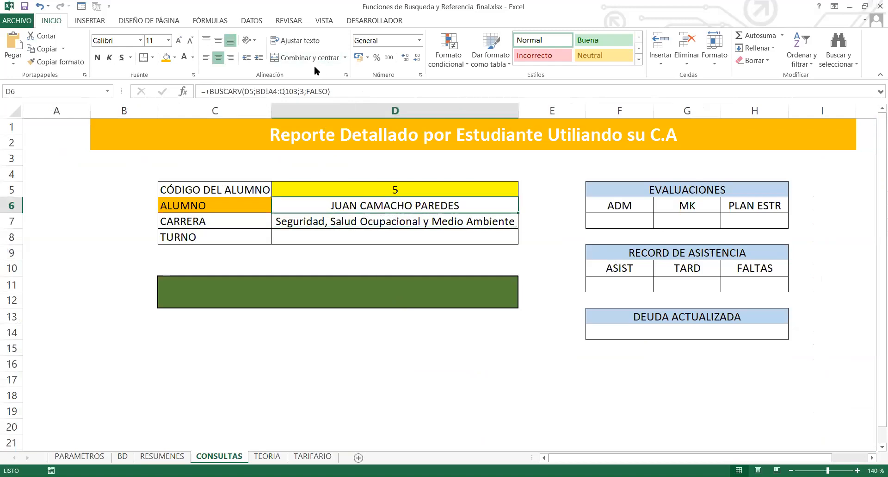
pyautogui.click(204, 208)
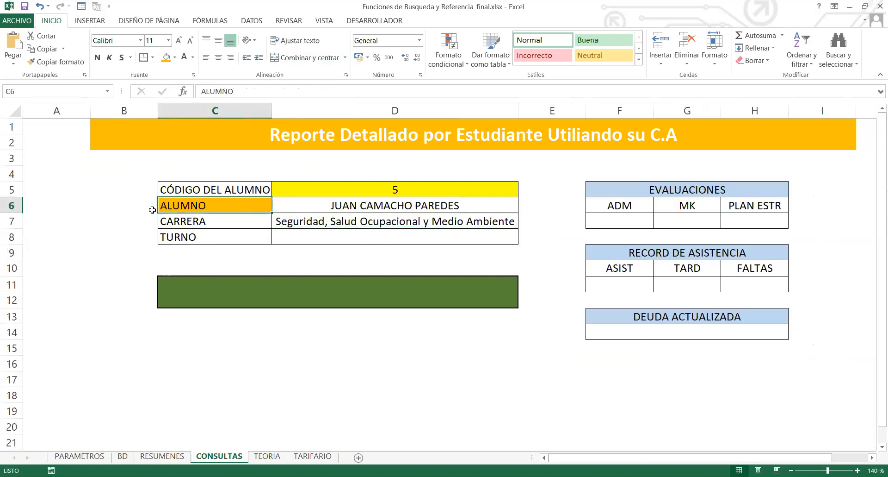
pyautogui.click(123, 203)
pyautogui.write('3')
pyautogui.press('Return')
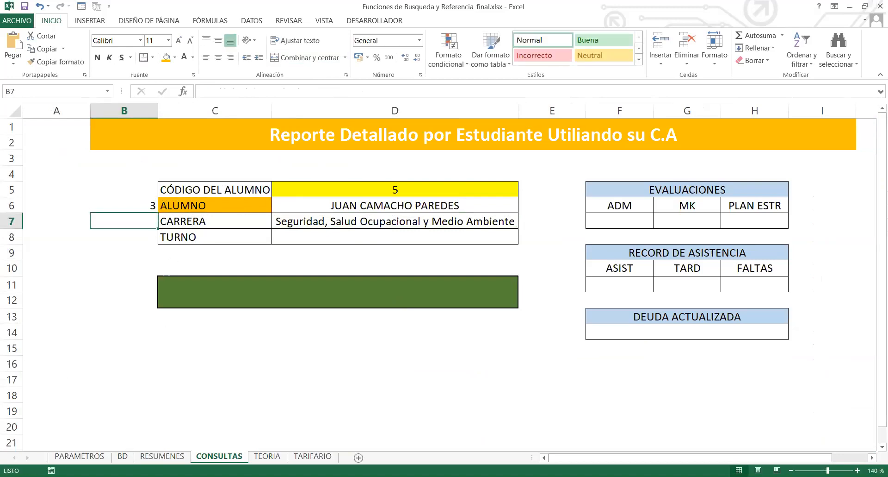
# Check the CARRERA TECNICA column number on the BD sheet against the BUSCARV formula in D7 of CONSULTAS.
pyautogui.click(122, 456)
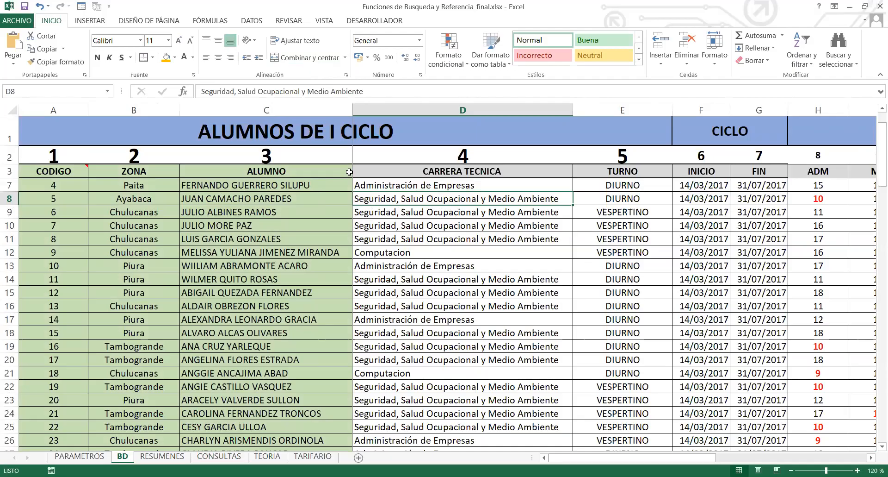
pyautogui.click(428, 171)
pyautogui.hotkey('ctrl', 'pagedown')
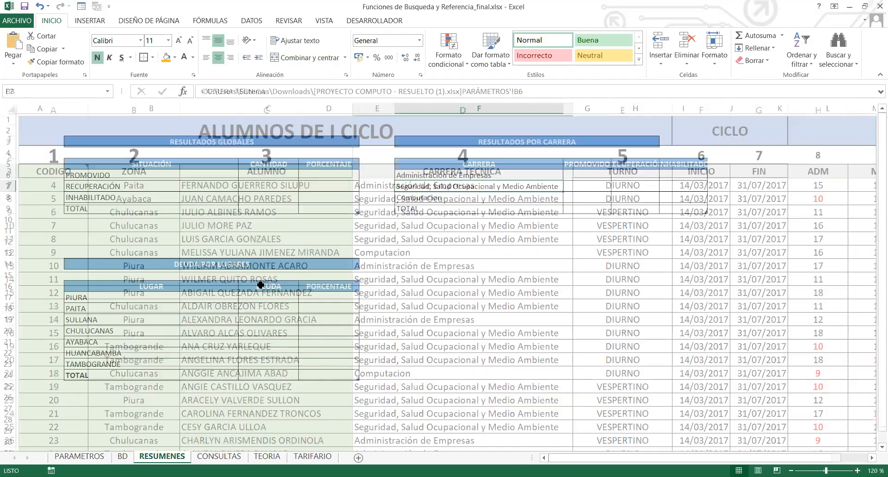
pyautogui.hotkey('ctrl', 'pagedown')
pyautogui.click(338, 226)
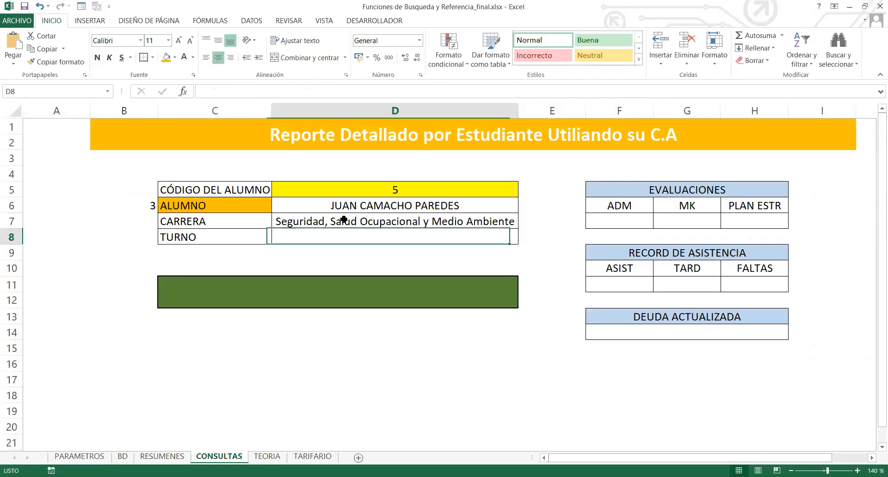
pyautogui.click(358, 87)
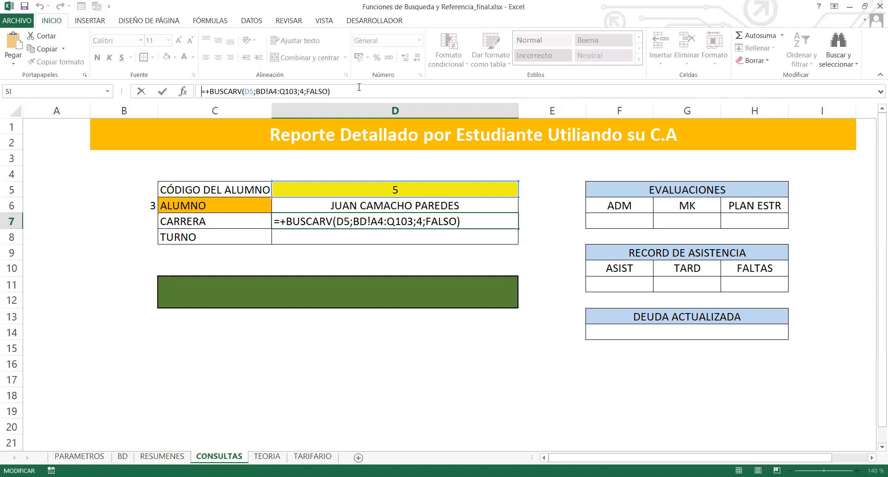
pyautogui.hotkey('ctrl', 'Return')
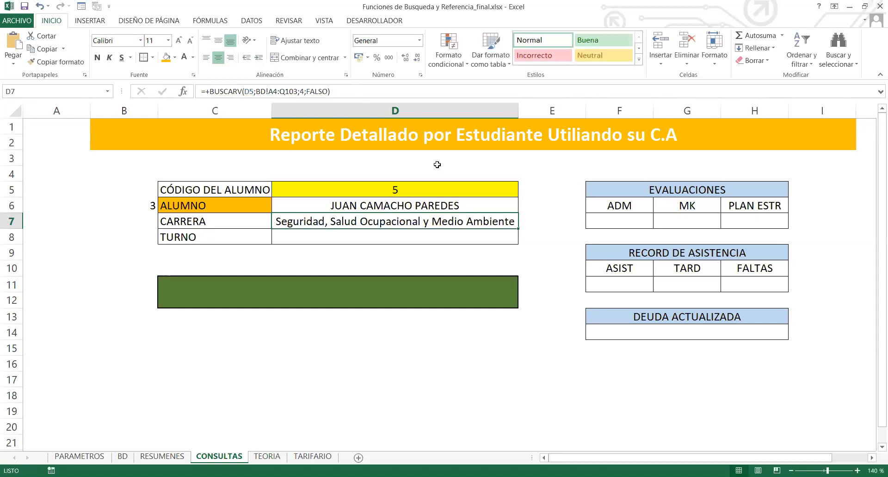
# Look over the empty TURNO, evaluation, attendance and debt fields of the report and save the workbook.
pyautogui.click(328, 237)
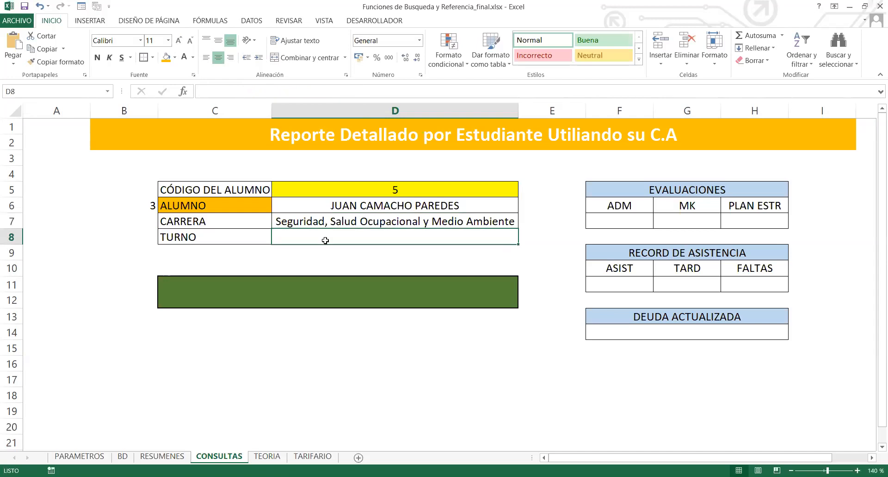
pyautogui.press('Up')
pyautogui.press('Up')
pyautogui.click(349, 235)
pyautogui.moveTo(704, 191); pyautogui.dragTo(694, 220)
pyautogui.moveTo(682, 258); pyautogui.dragTo(725, 328)
pyautogui.click(400, 239)
pyautogui.click(397, 218)
pyautogui.click(24, 7)
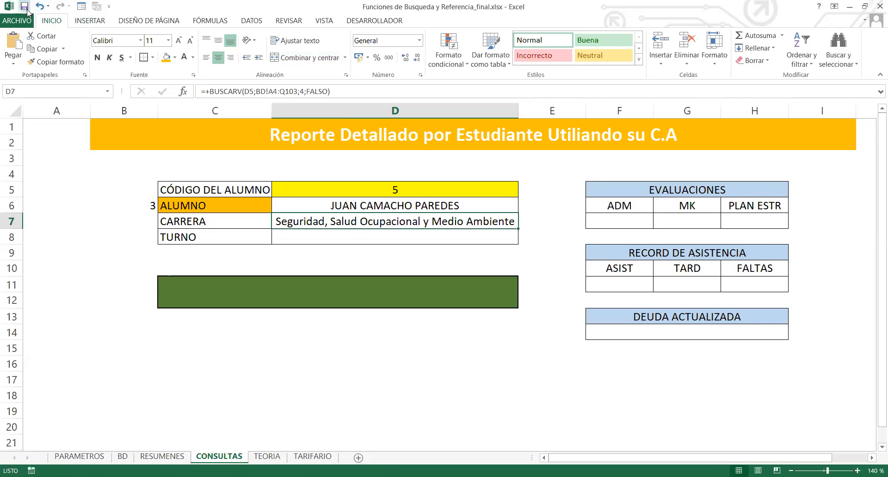
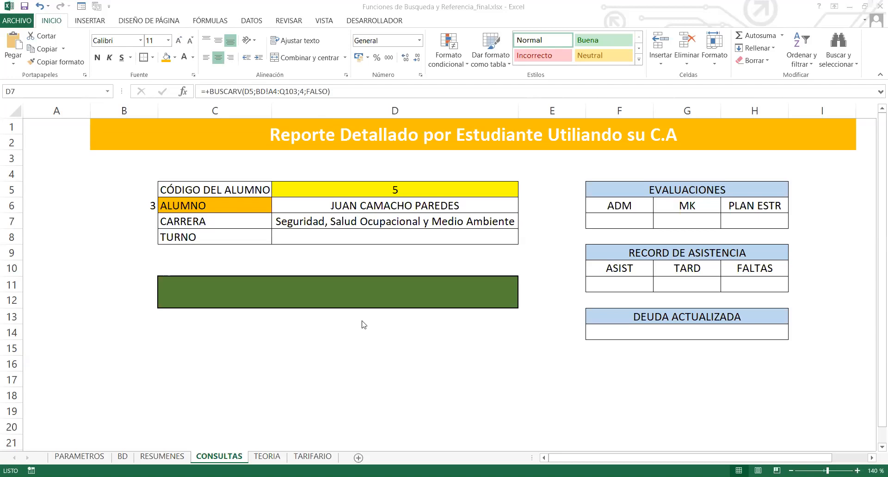
# Copy the full BUSCARV formula text from the CARRERA cell D7, leaving that cell as it is.
pyautogui.click(426, 234)
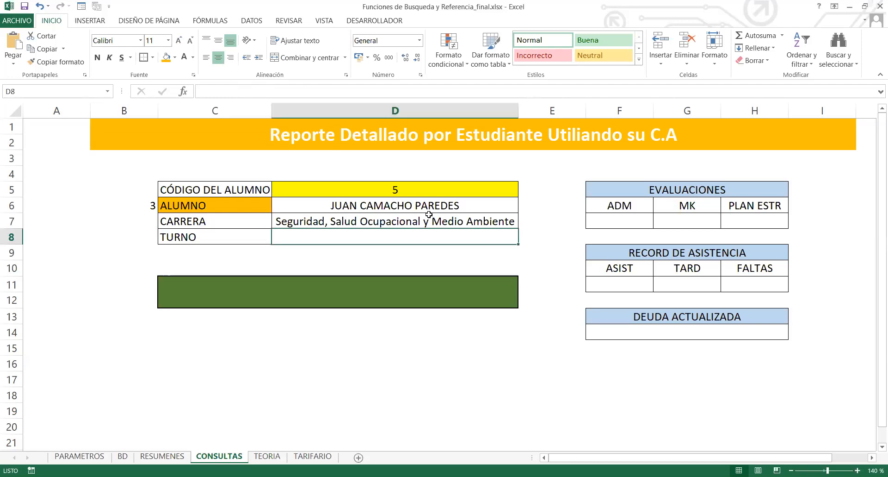
pyautogui.click(419, 218)
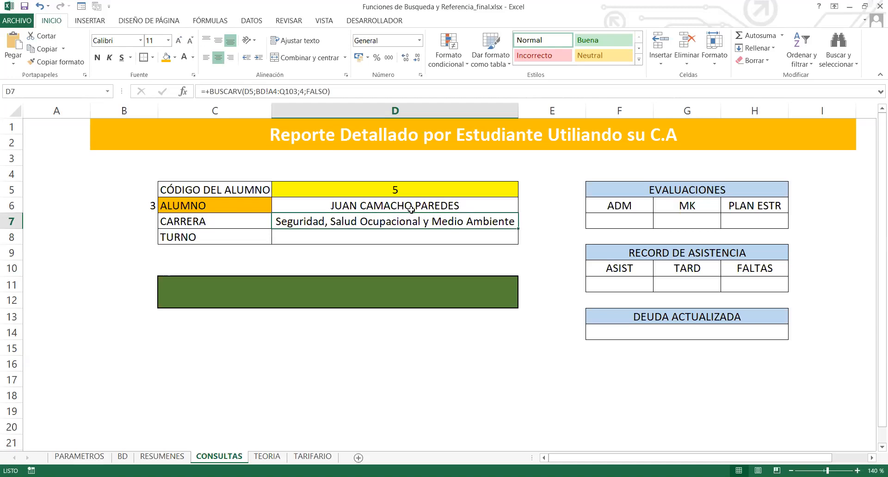
pyautogui.moveTo(346, 88); pyautogui.dragTo(125, 86)
pyautogui.hotkey('ctrl', 'c')
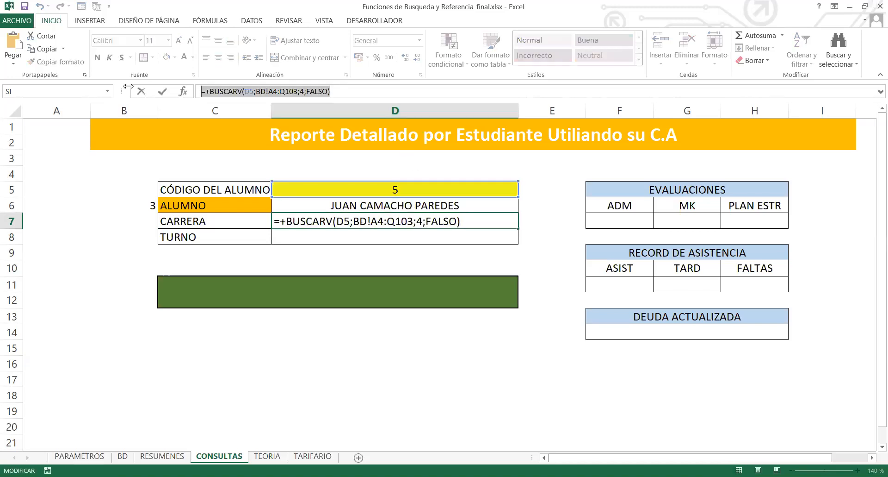
pyautogui.press('Escape')
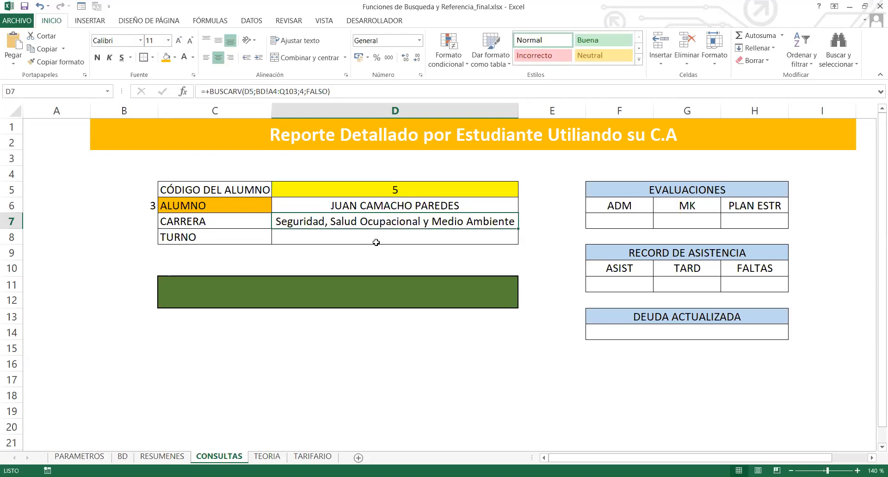
# Select the TURNO cell D8, check the column number above TURNO on the BD sheet and return to CONSULTAS.
pyautogui.click(375, 238)
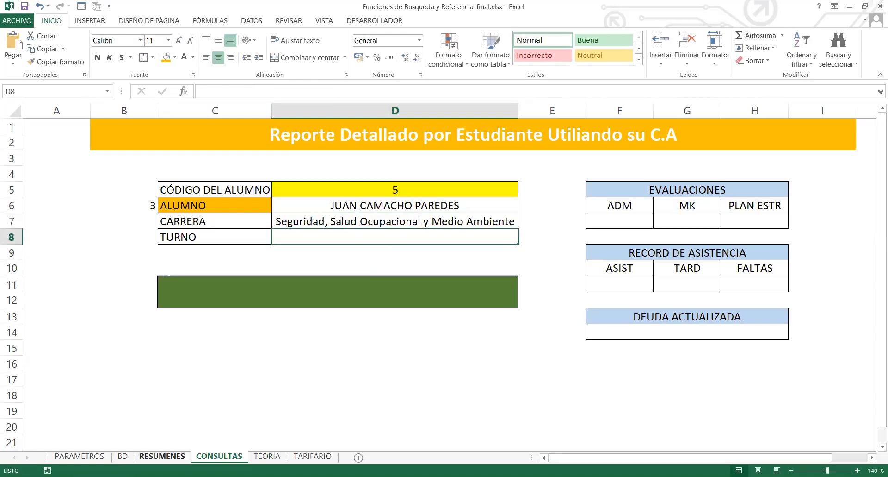
pyautogui.click(123, 456)
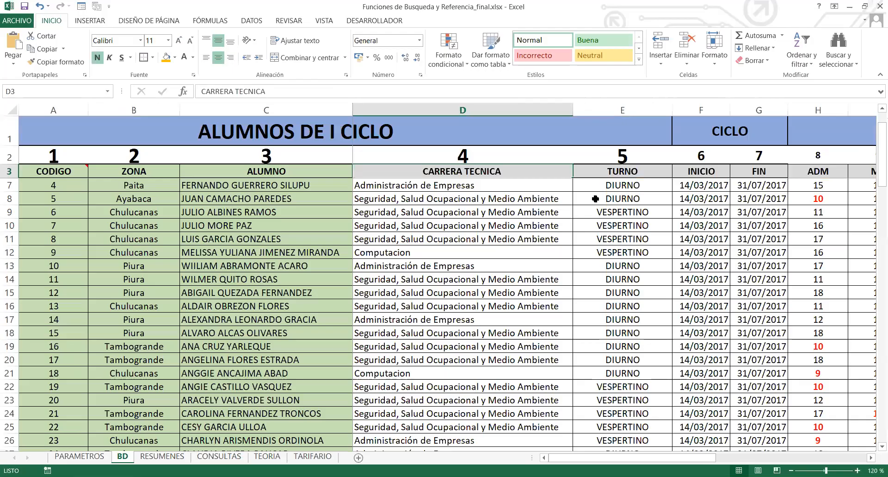
pyautogui.click(608, 177)
pyautogui.click(620, 156)
pyautogui.hotkey('ctrl', 'pagedown')
pyautogui.hotkey('ctrl', 'pagedown')
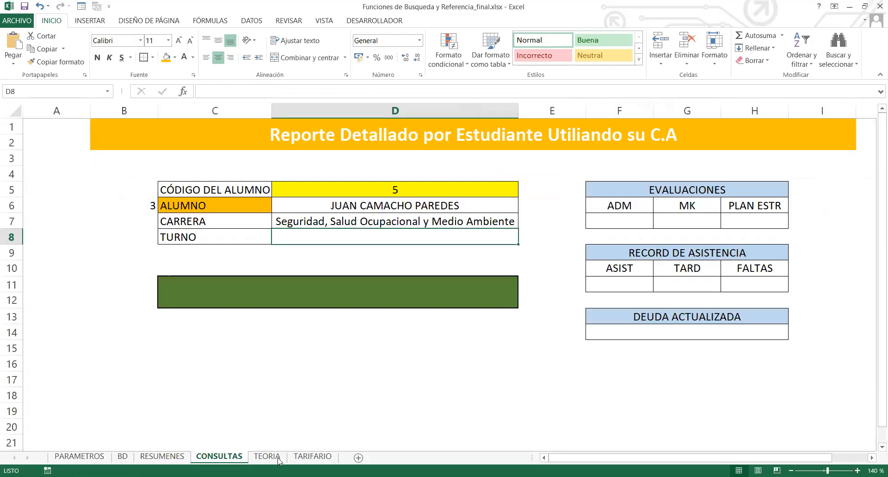
# Paste the copied BUSCARV formula into the TURNO cell D8 and set its column index to 5.
pyautogui.click(299, 95)
pyautogui.hotkey('ctrl', 'v')
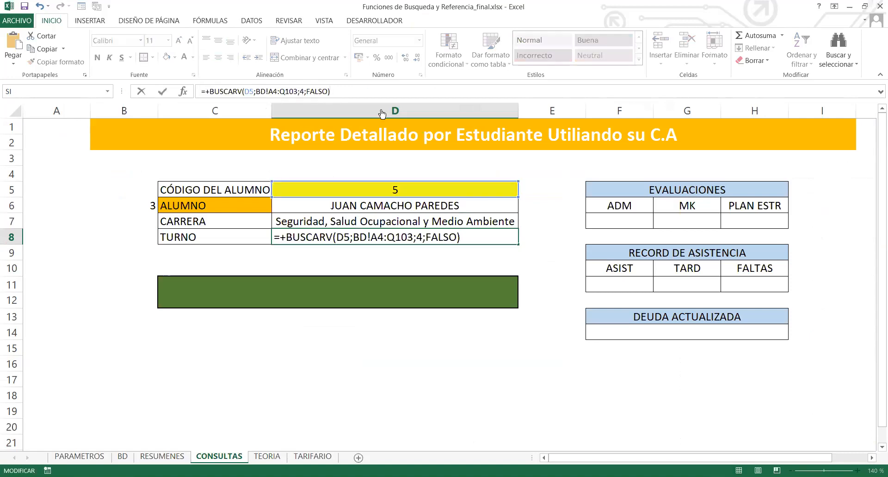
pyautogui.doubleClick(302, 91)
pyautogui.write('5')
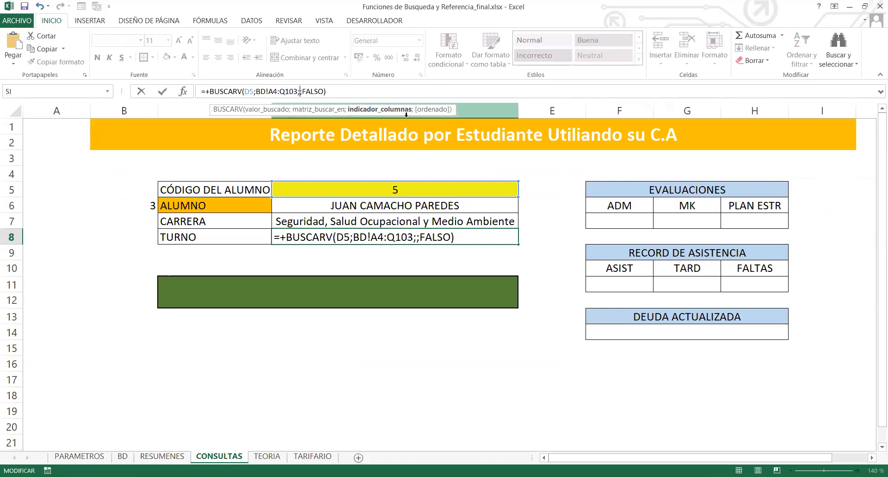
pyautogui.press('Return')
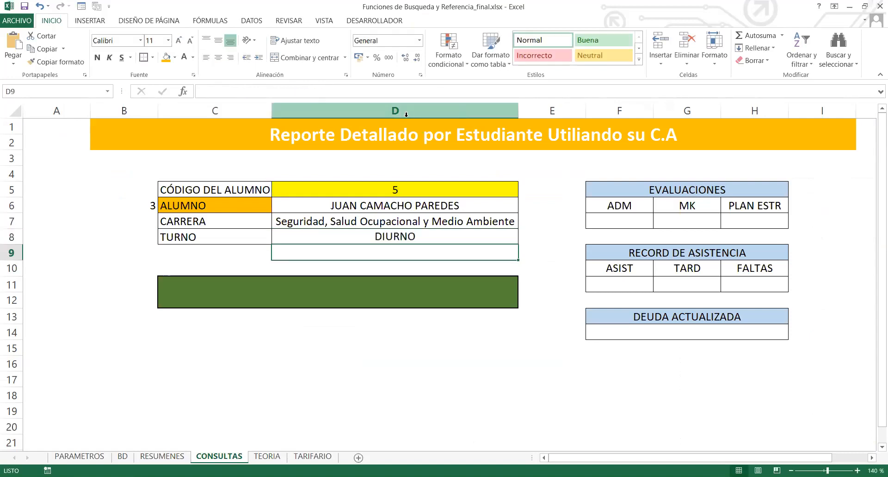
# Test the lookups by entering student code 1 and after that 99 in the CÓDIGO DEL ALUMNO cell D5.
pyautogui.click(456, 190)
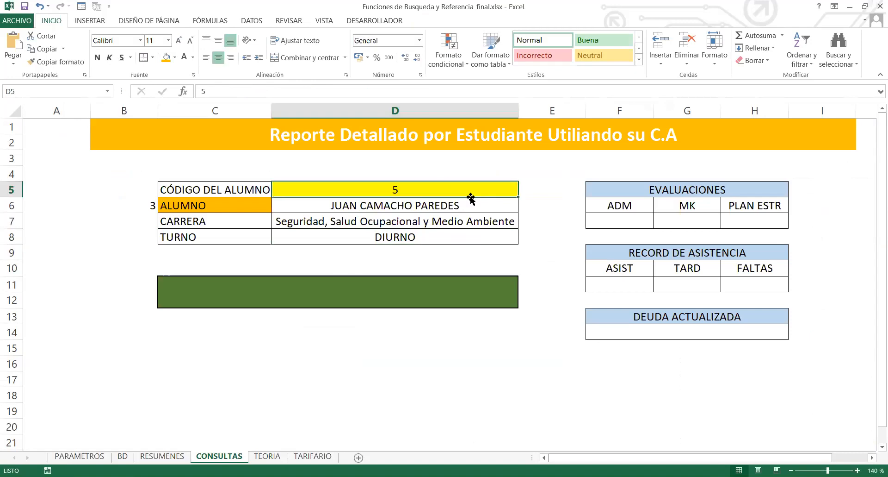
pyautogui.write('1')
pyautogui.press('Return')
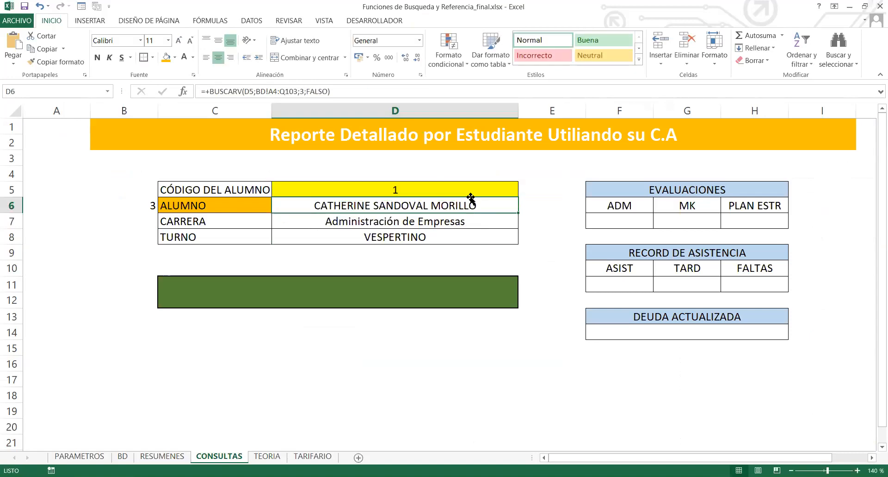
pyautogui.press('Up')
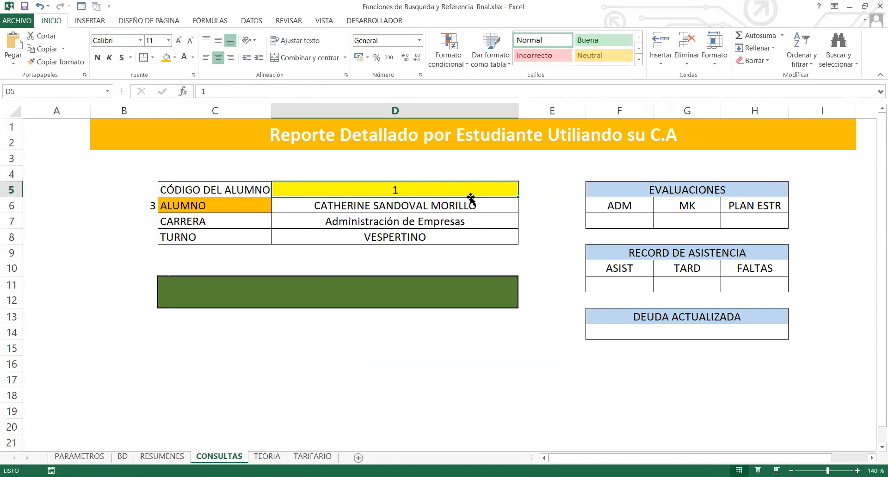
pyautogui.write('99')
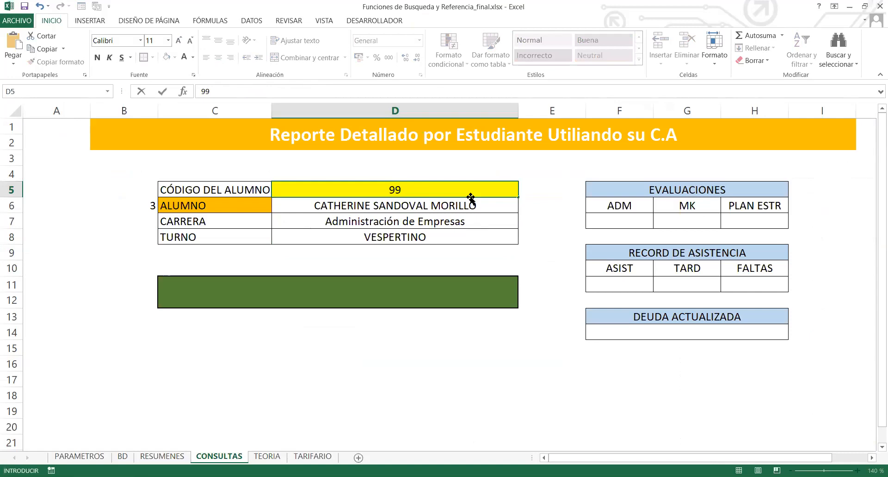
pyautogui.press('Return')
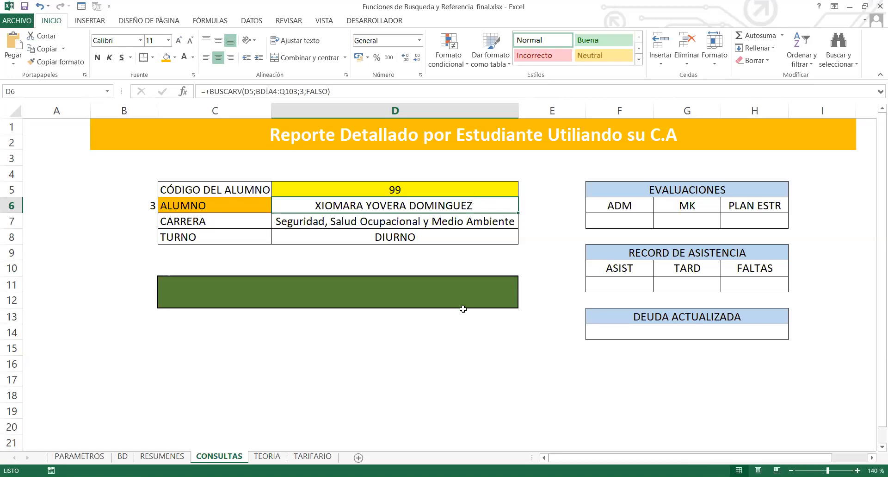
# Review the report fields still without formulas, including the green merged cell, and the BUSCARV formula in D8.
pyautogui.moveTo(639, 216); pyautogui.dragTo(766, 332)
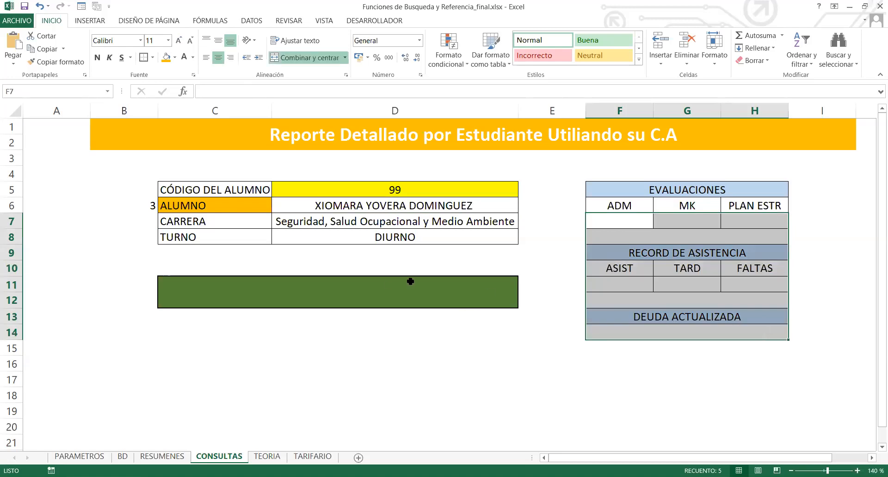
pyautogui.click(394, 286)
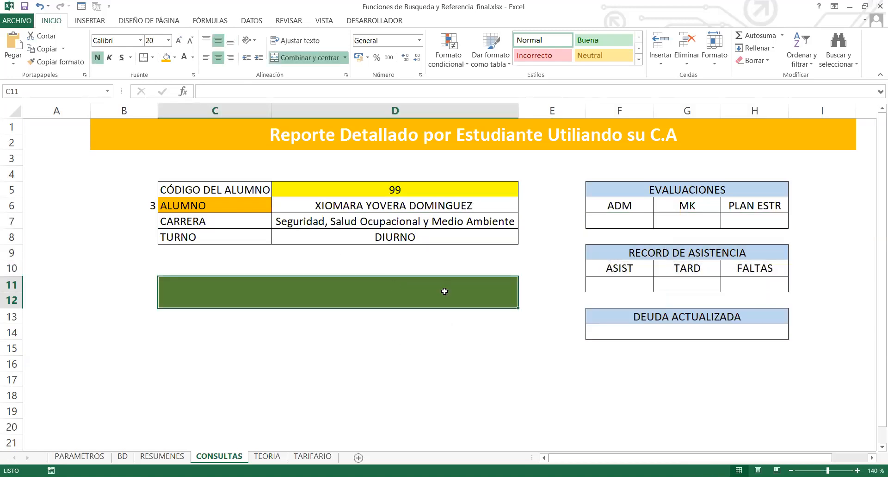
pyautogui.click(491, 235)
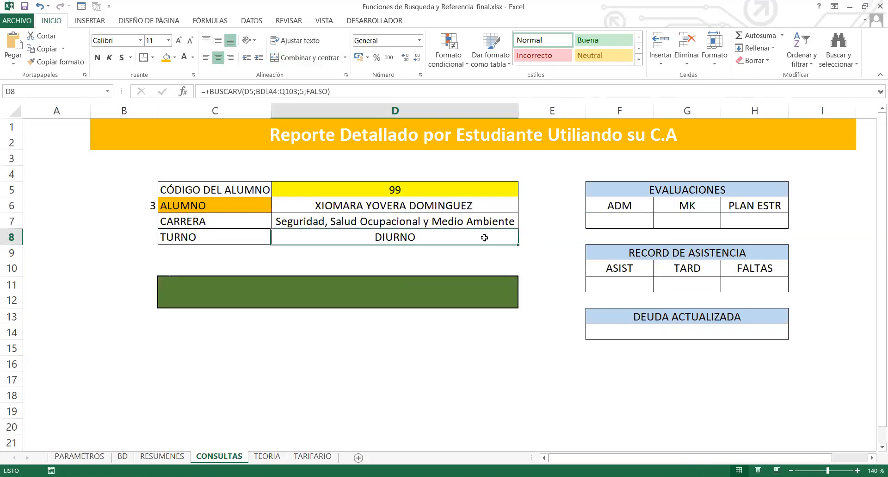
# Select the ADM result cell F7 and check the column number above ADM on the BD sheet.
pyautogui.click(618, 225)
pyautogui.click(631, 205)
pyautogui.click(619, 221)
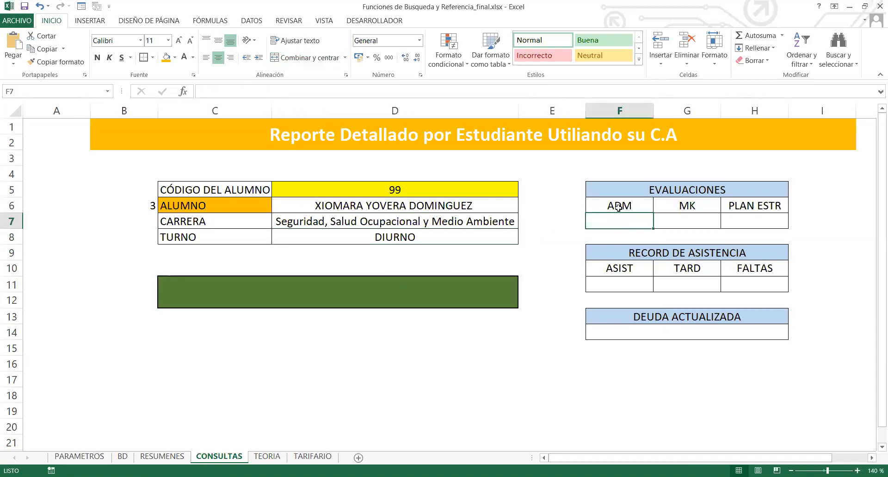
pyautogui.click(123, 456)
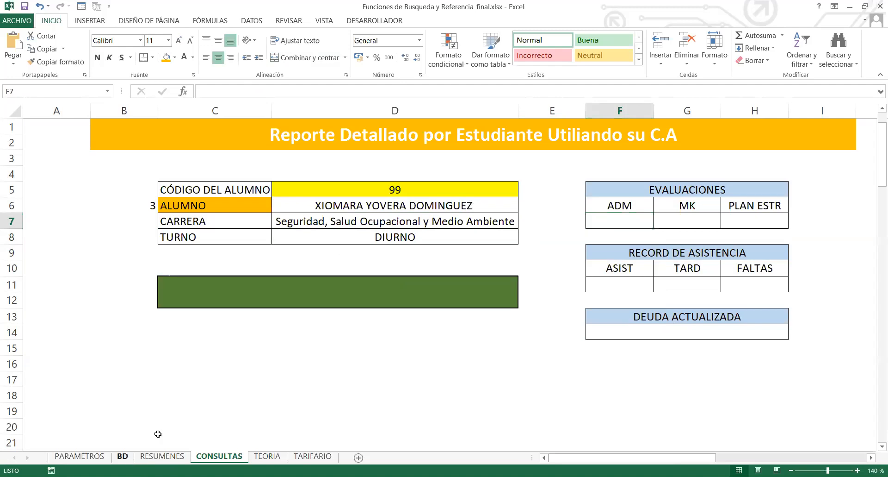
pyautogui.moveTo(684, 458); pyautogui.dragTo(716, 456)
pyautogui.click(509, 156)
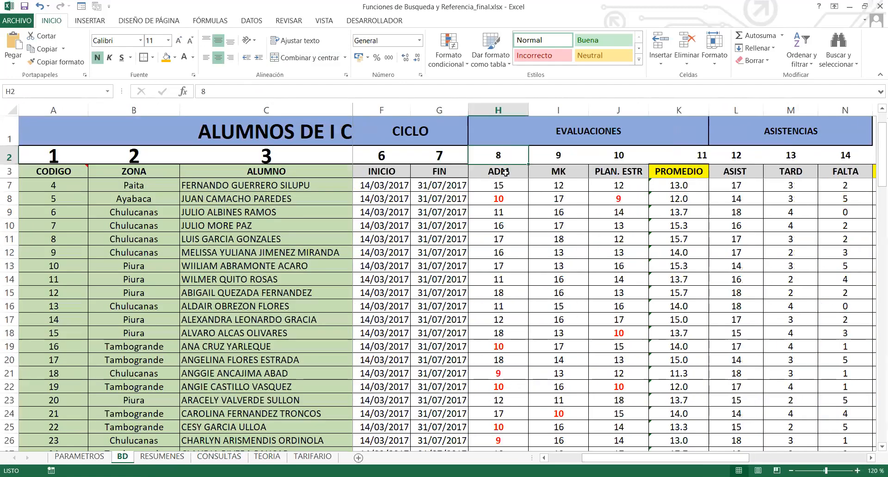
# Enter the copied BUSCARV formula in the ADM cell F7 on CONSULTAS and set its column index to 8.
pyautogui.click(9, 156)
pyautogui.click(218, 456)
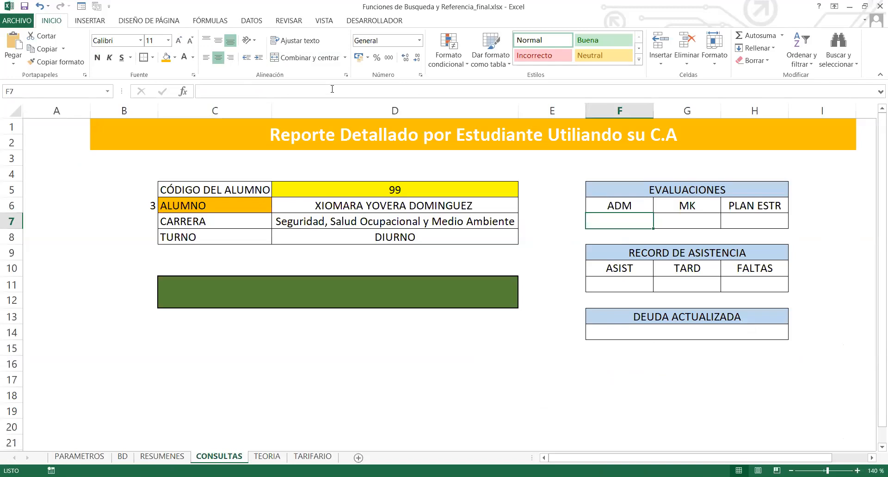
pyautogui.click(333, 89)
pyautogui.write('=+BUSCARV(D5;BD!A4:Q103;4;FALSO)')
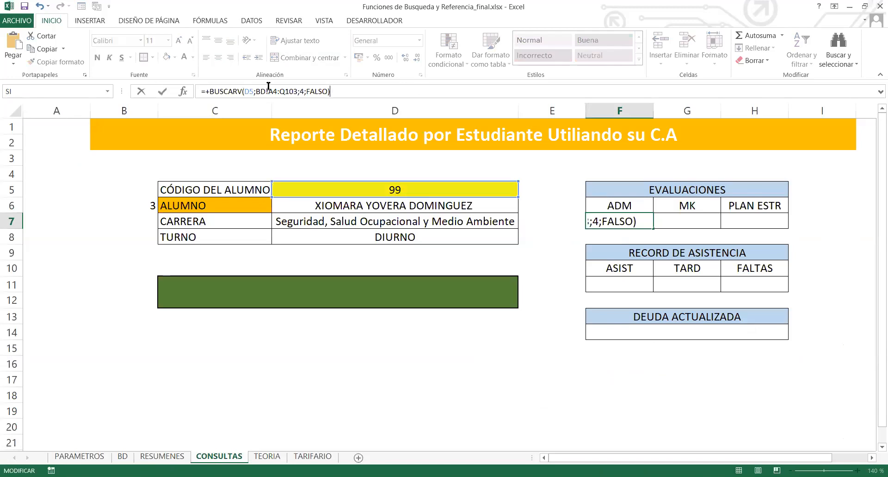
pyautogui.click(305, 92)
pyautogui.press('BackSpace')
pyautogui.write('8')
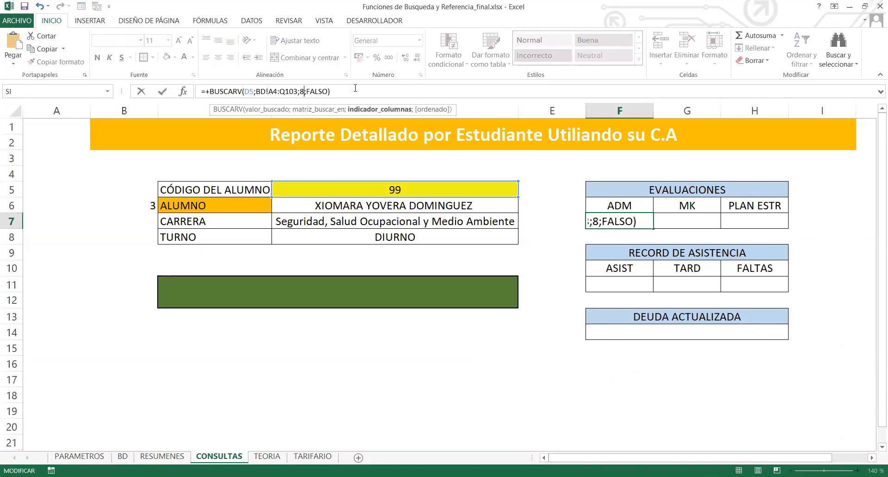
pyautogui.press('Return')
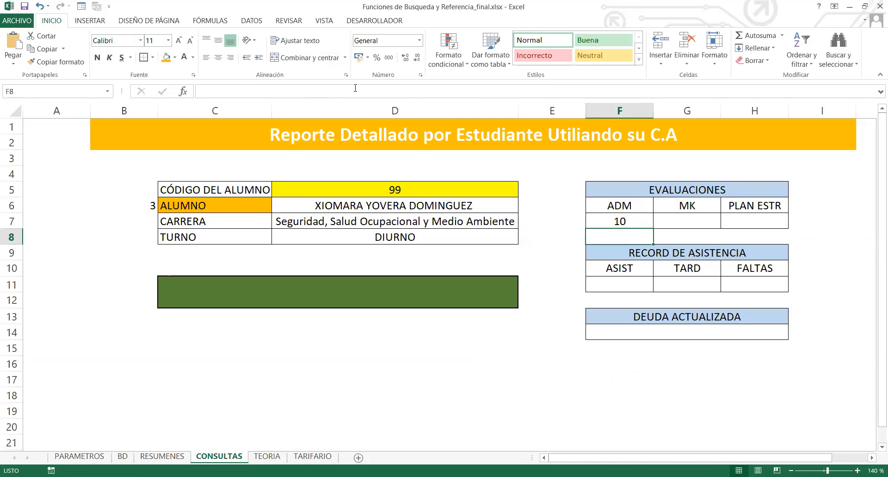
pyautogui.click(629, 219)
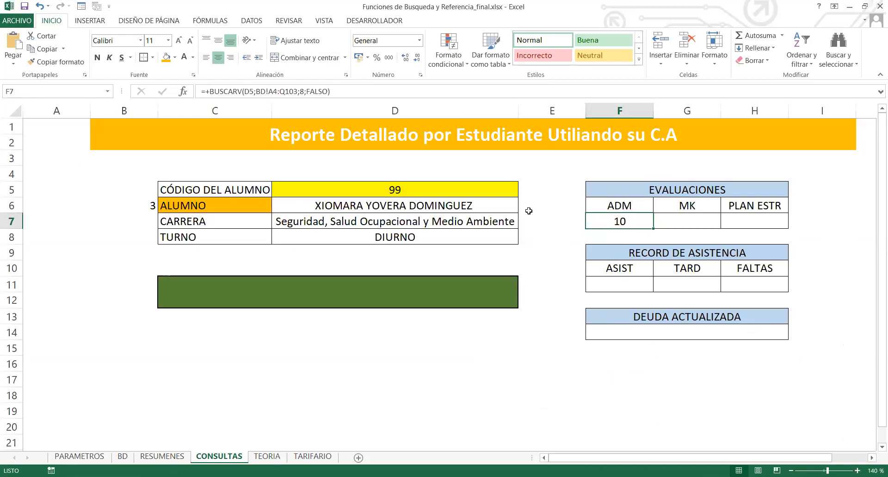
# Test the lookups by entering student code 50 in the CÓDIGO DEL ALUMNO cell D5.
pyautogui.click(465, 193)
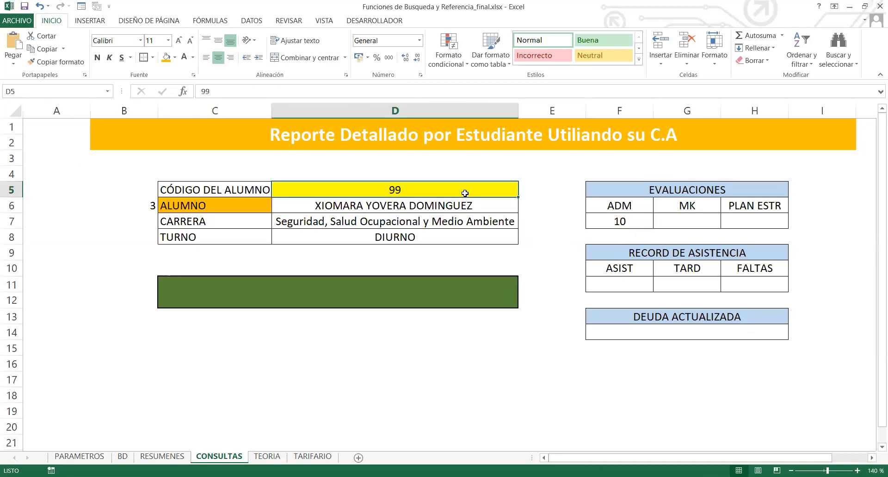
pyautogui.write('50')
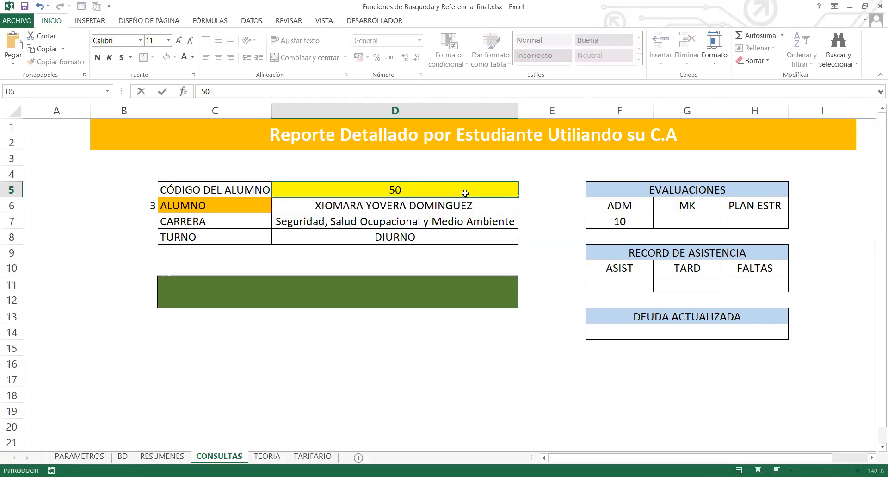
pyautogui.press('Return')
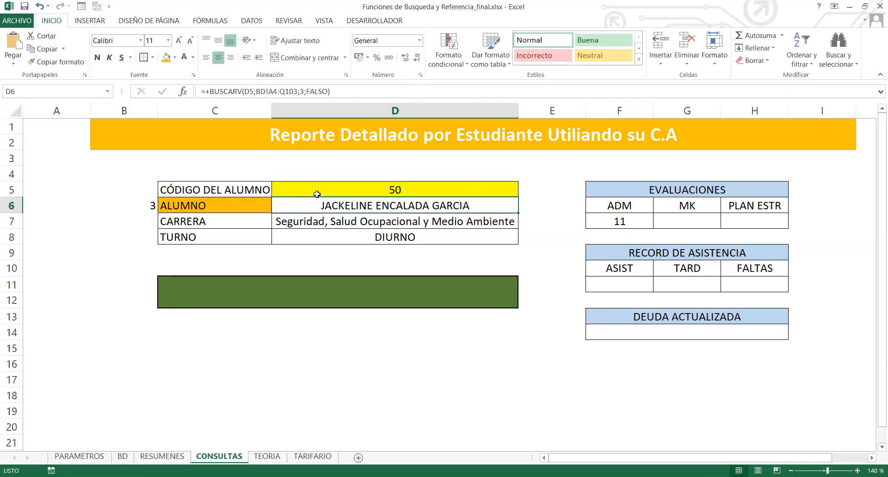
pyautogui.click(334, 190)
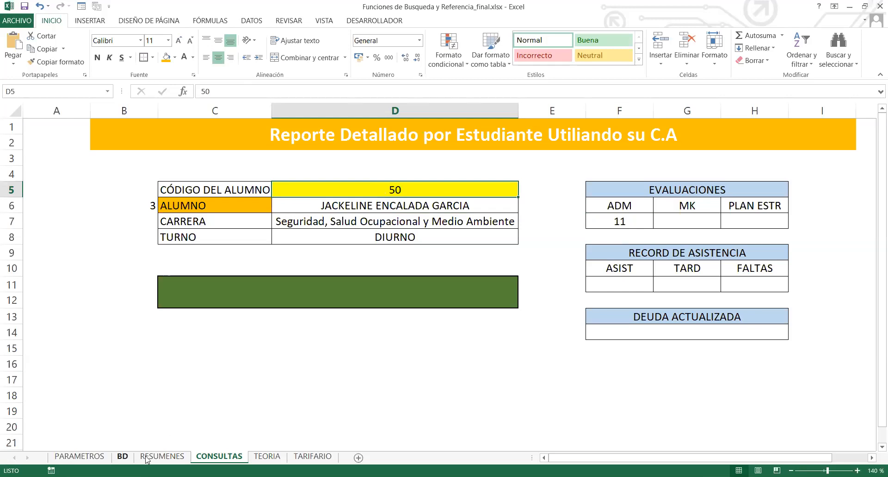
# Examine the student codes in the CODIGO column of the BD sheet and return to CONSULTAS.
pyautogui.click(123, 457)
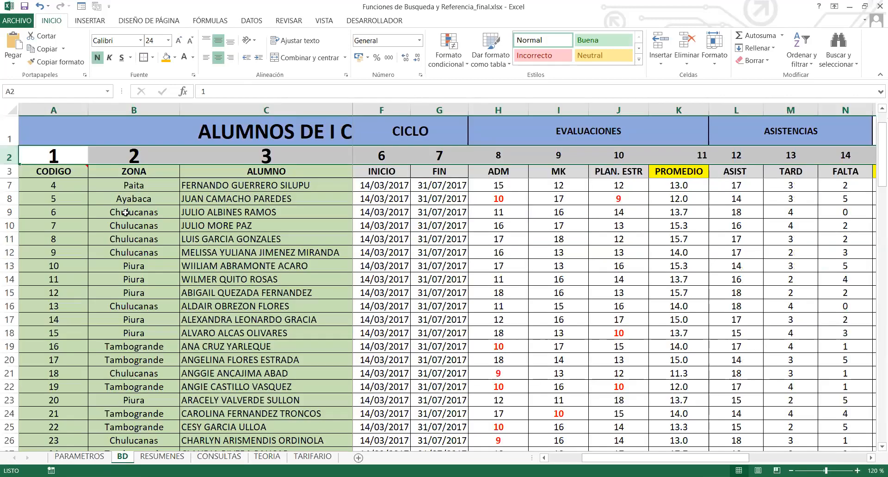
pyautogui.moveTo(77, 197); pyautogui.dragTo(56, 293)
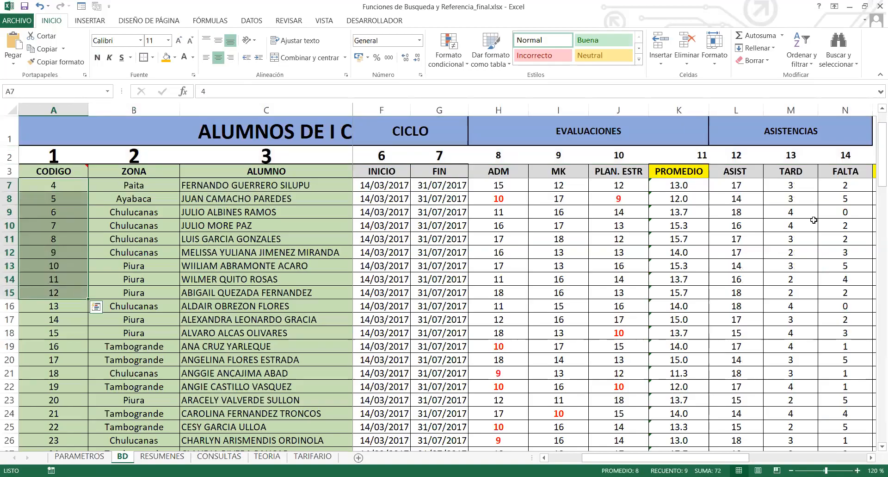
pyautogui.scroll(1, 875, 153)
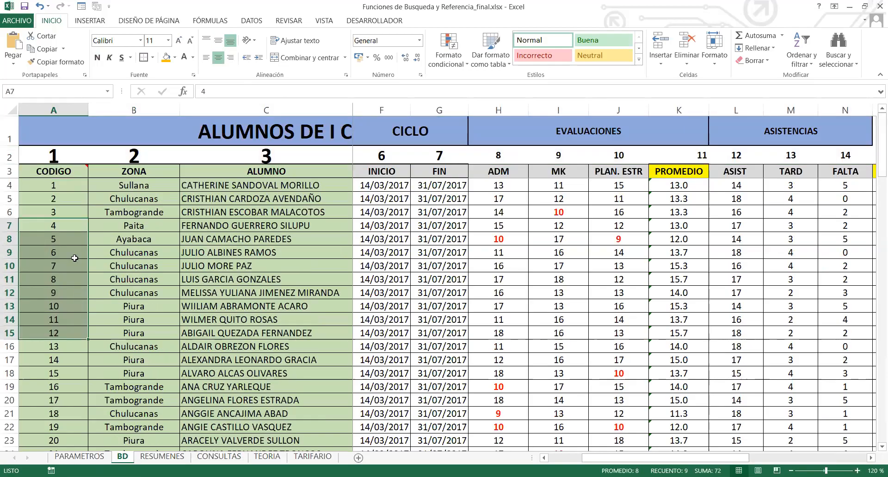
pyautogui.moveTo(65, 185); pyautogui.dragTo(69, 281)
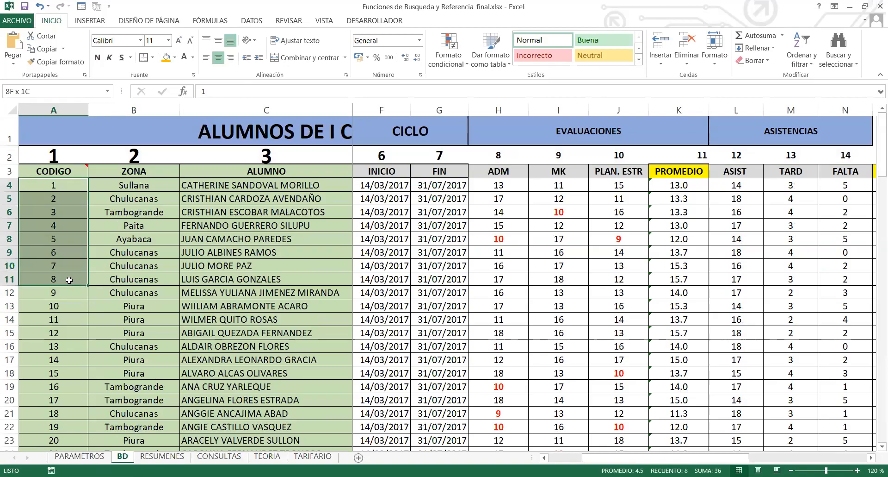
pyautogui.click(61, 251)
pyautogui.click(57, 170)
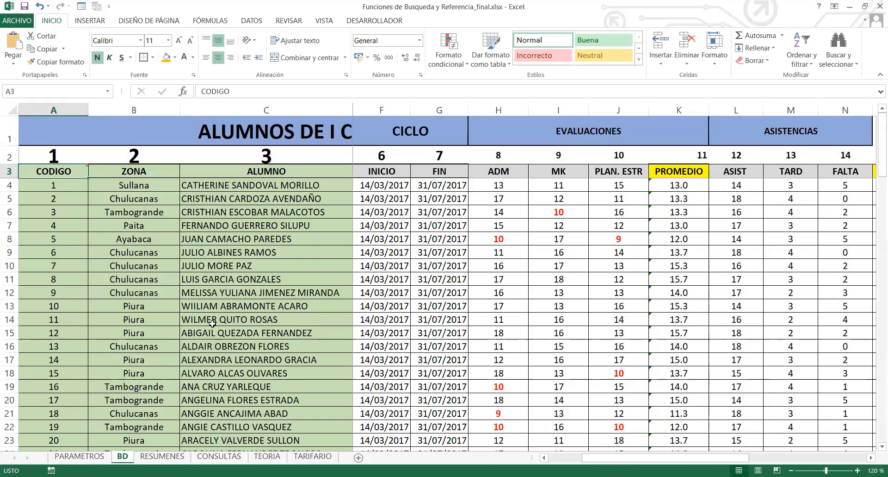
pyautogui.click(235, 459)
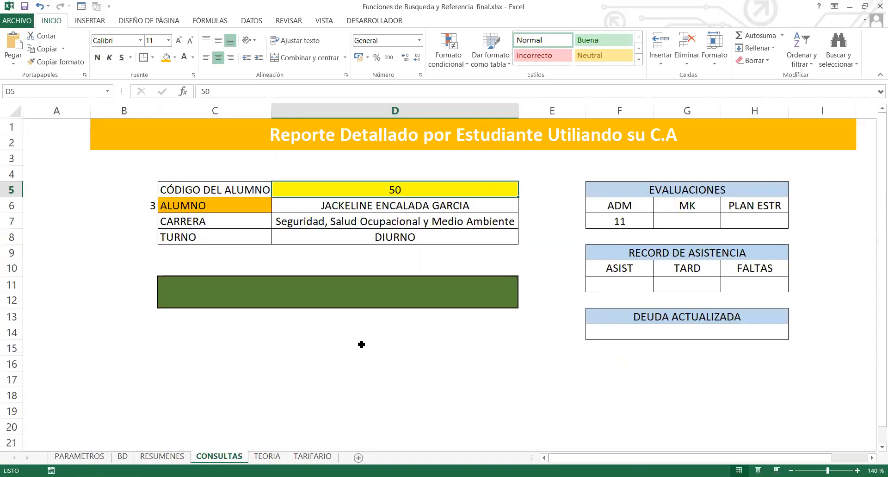
# Check the column number above MK on BD and enter the copied BUSCARV formula in MK cell G7 with column index 9.
pyautogui.click(674, 222)
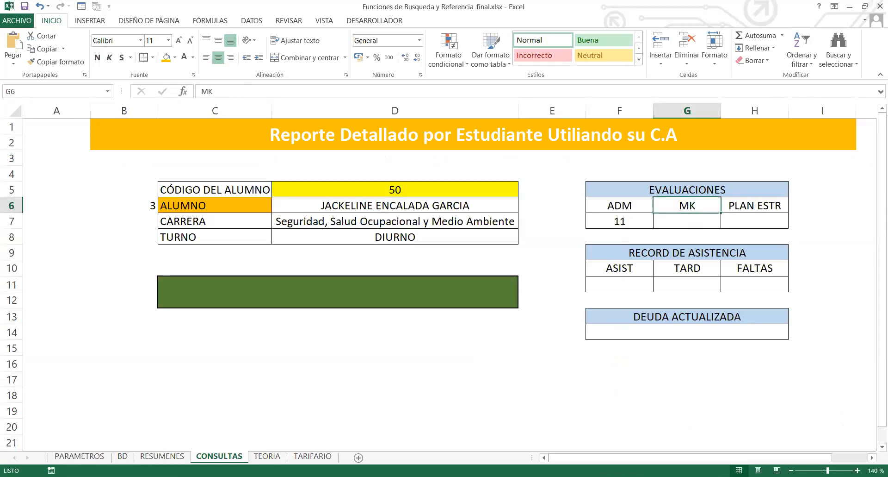
pyautogui.click(268, 456)
pyautogui.click(184, 457)
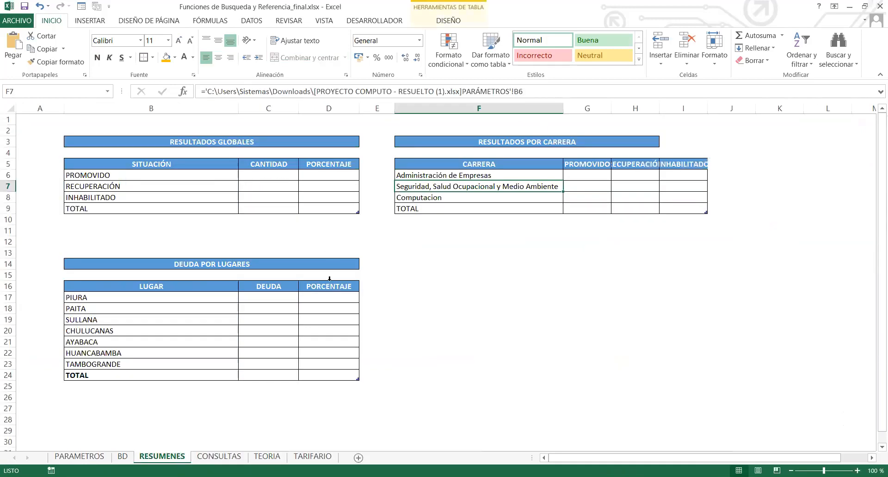
pyautogui.click(123, 456)
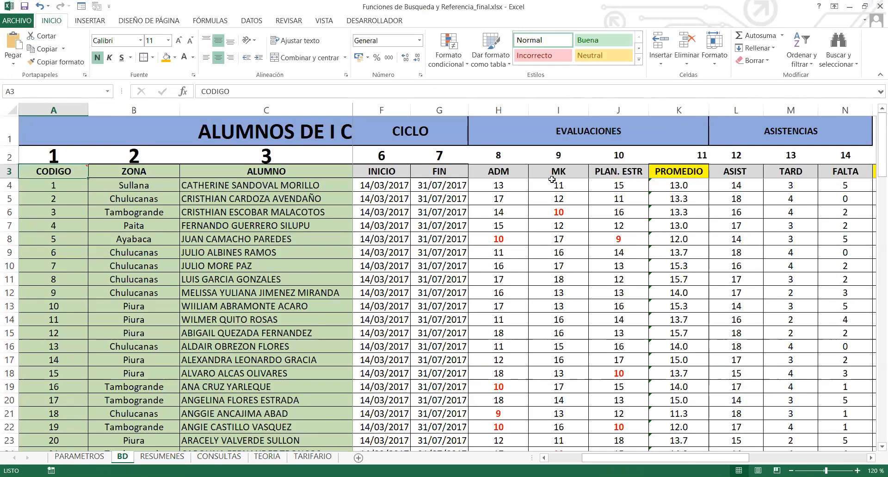
pyautogui.click(565, 156)
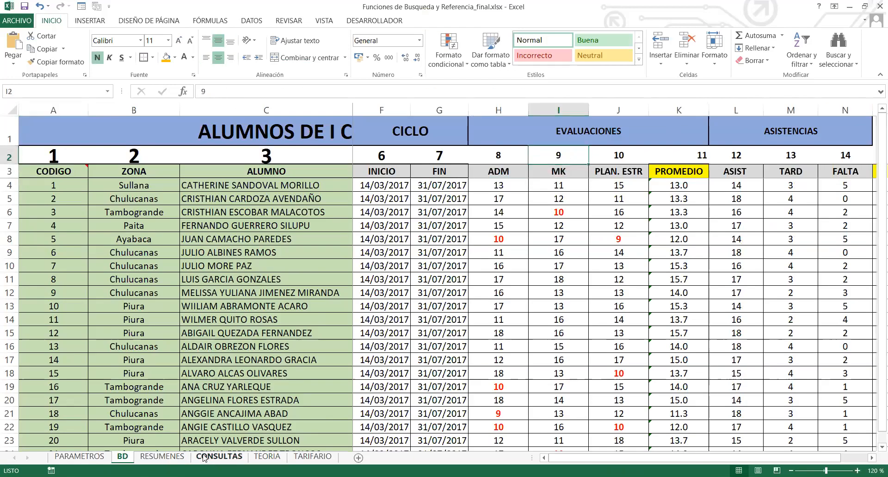
pyautogui.click(211, 456)
pyautogui.click(717, 220)
pyautogui.click(295, 93)
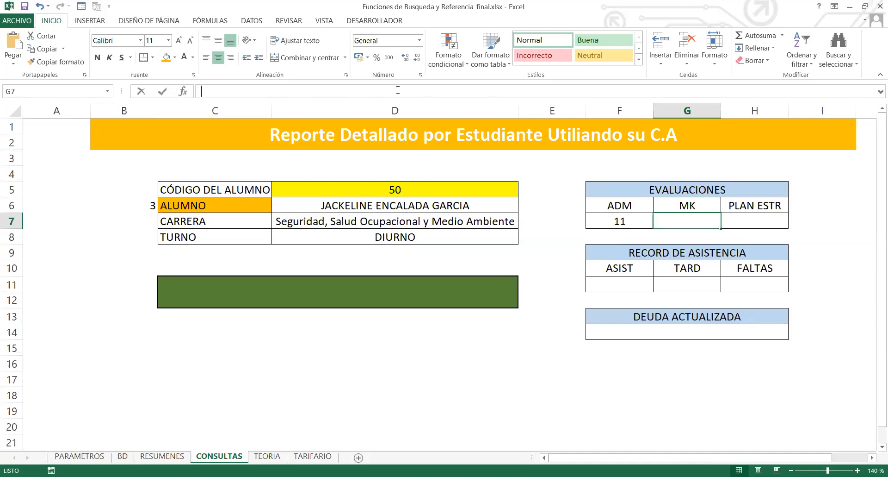
pyautogui.write('=+BUSCARV(D5;BD!A4:Q103;4;FALSO)')
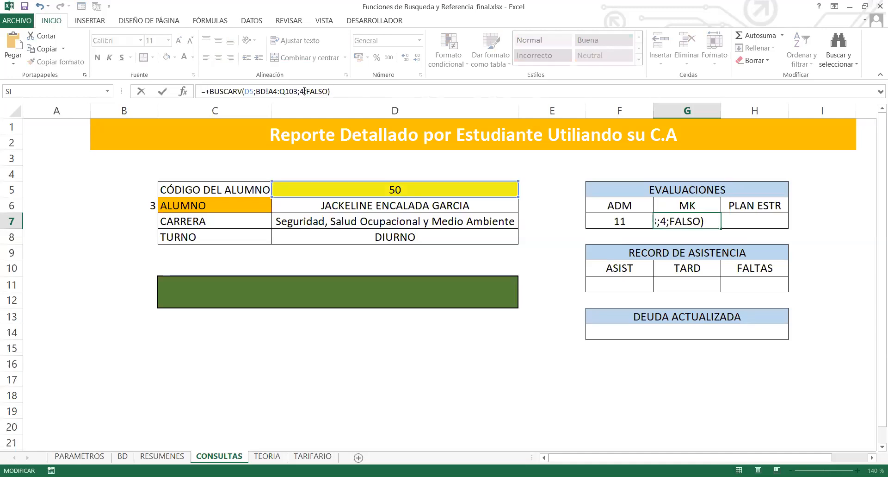
pyautogui.click(304, 91)
pyautogui.press('BackSpace')
pyautogui.write('5')
pyautogui.press('Return')
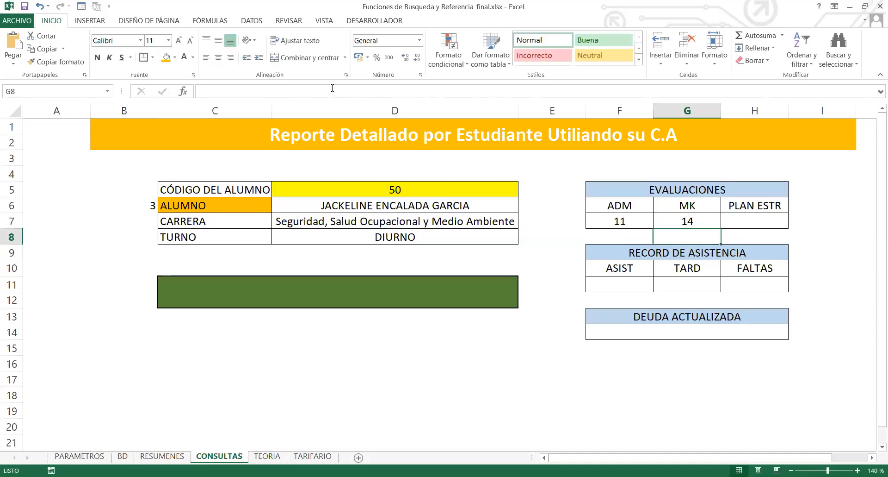
# Enter the copied BUSCARV formula in the PLAN ESTR cell H7 with column index 10.
pyautogui.click(765, 220)
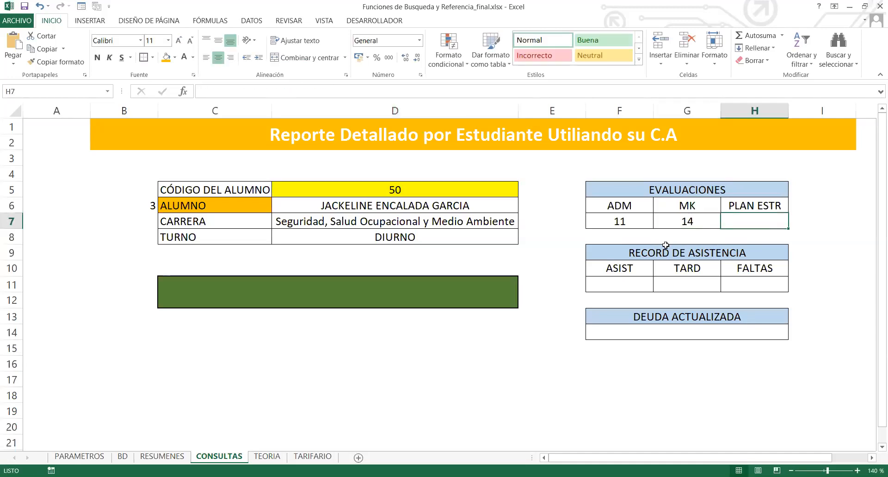
pyautogui.click(382, 93)
pyautogui.write('=+BUSCARV(D5;BD!A4:Q103;4;FALSO)')
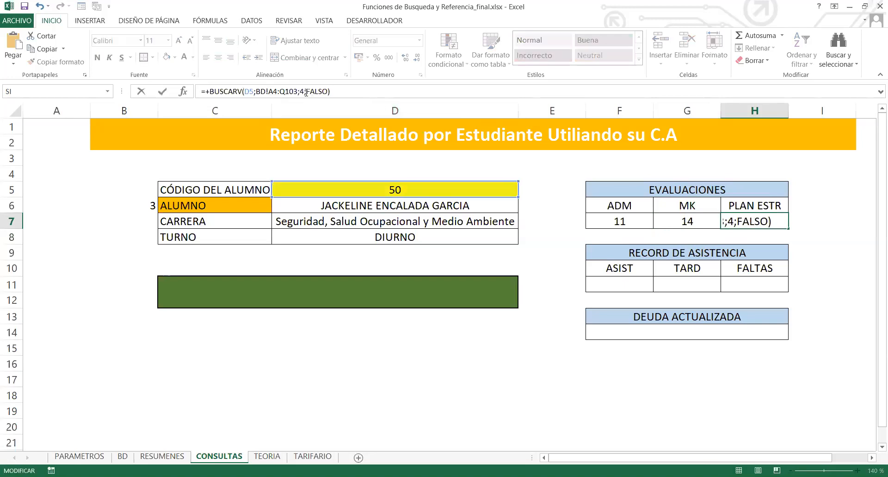
pyautogui.click(338, 95)
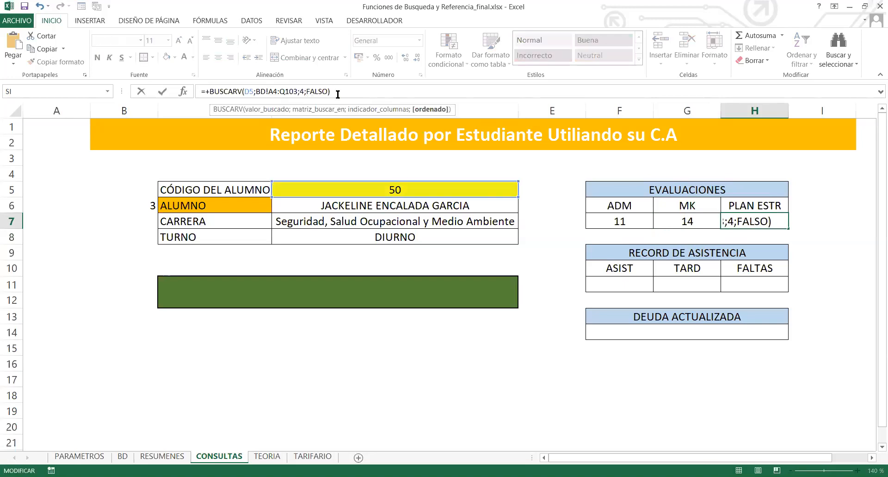
pyautogui.press('Return')
# Review the RECORD DE ASISTENCIA fields and check the column numbers above ASIST, TARD and FALTA on the BD sheet.
pyautogui.moveTo(623, 286); pyautogui.dragTo(766, 294)
pyautogui.click(617, 265)
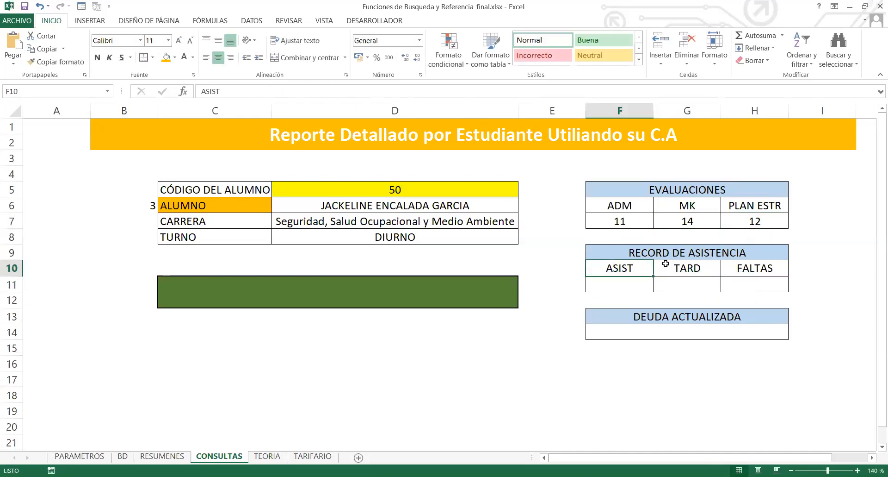
pyautogui.click(666, 263)
pyautogui.click(745, 273)
pyautogui.click(645, 272)
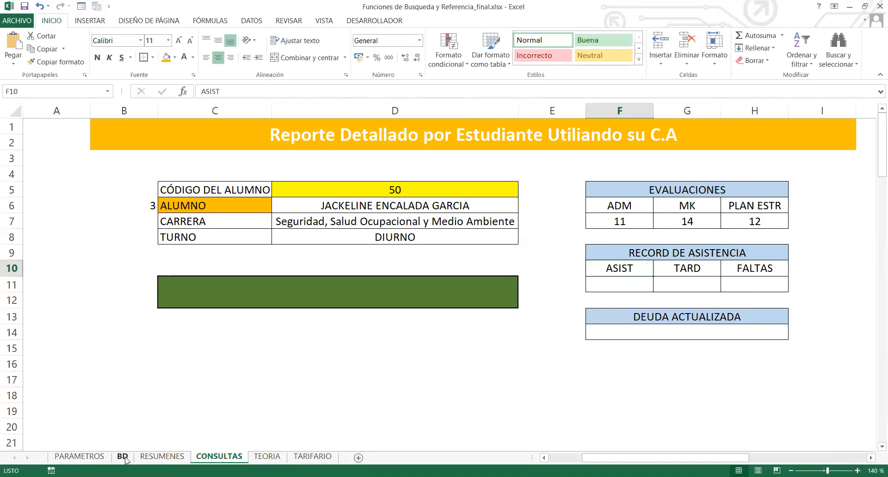
pyautogui.hotkey('ctrl', 'pageup')
pyautogui.hotkey('ctrl', 'pageup')
pyautogui.click(736, 154)
pyautogui.press('Right')
pyautogui.press('Right')
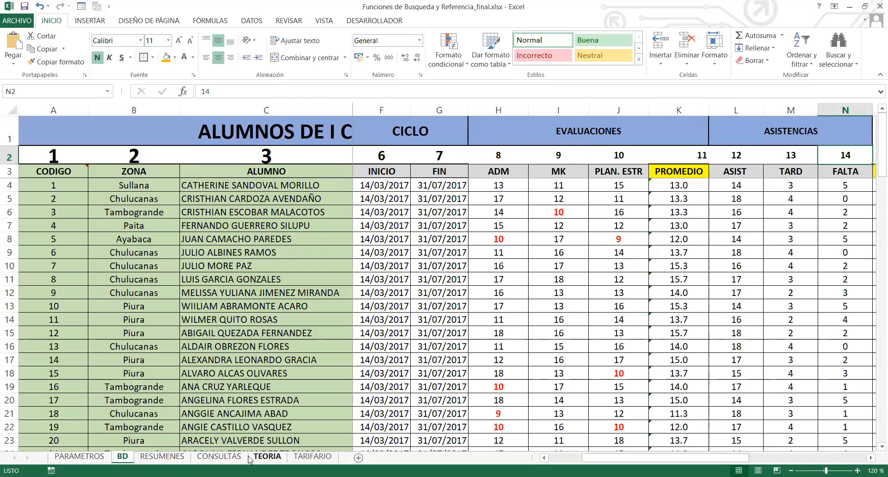
# Enter the copied BUSCARV formula in the ASIST cell F11 on CONSULTAS and set its column index to 12.
pyautogui.click(218, 457)
pyautogui.click(610, 282)
pyautogui.click(287, 93)
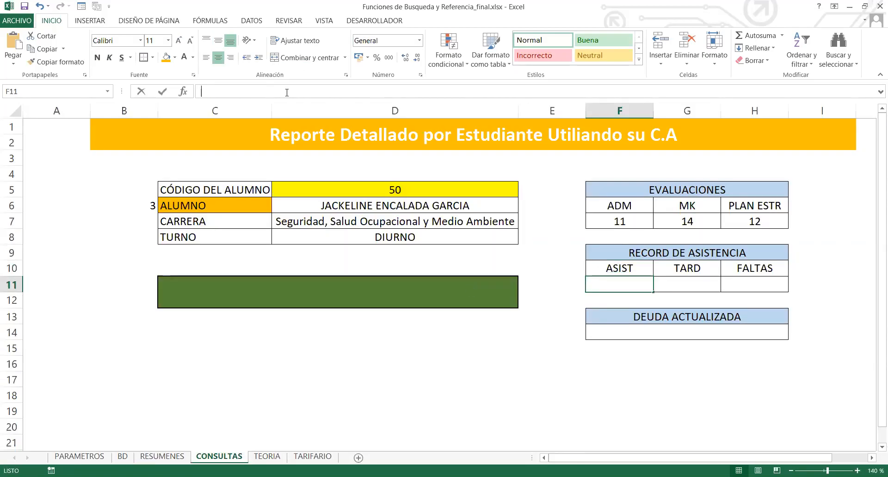
pyautogui.write('=+BUSCARV(D5;BD!A4:Q103;4;FALSO)')
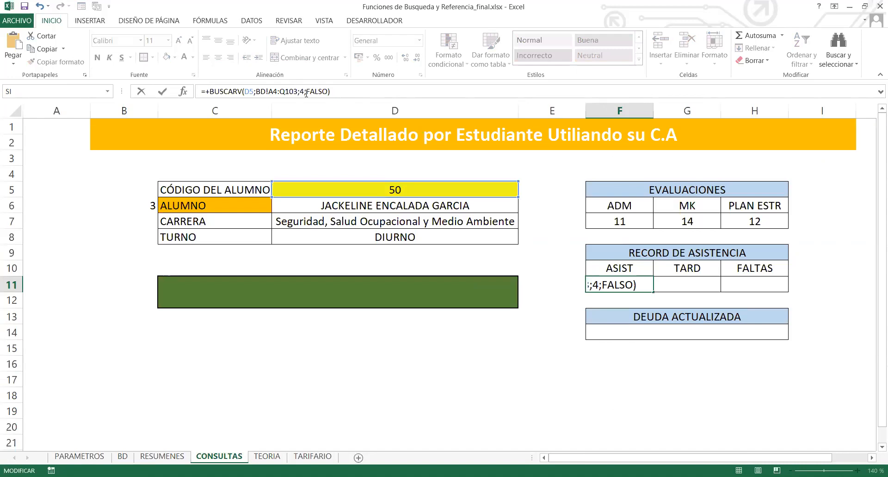
pyautogui.click(306, 94)
pyautogui.press('BackSpace')
pyautogui.write('12')
pyautogui.press('Tab')
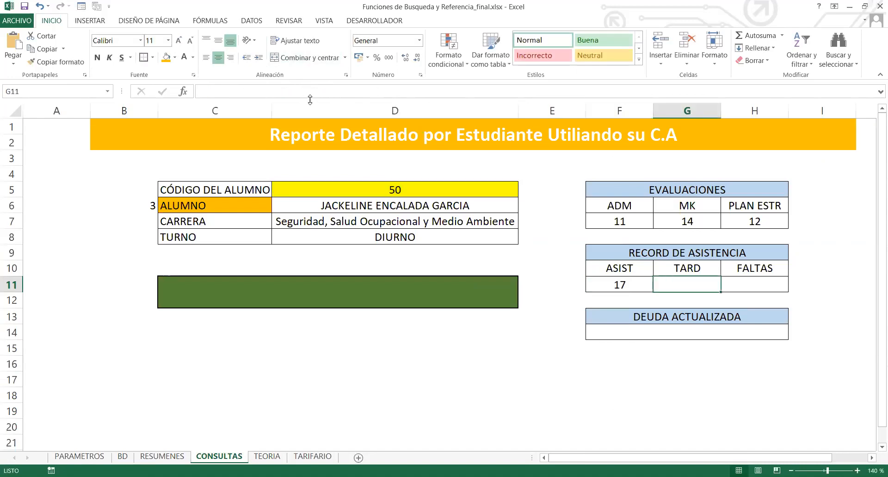
# Enter the copied BUSCARV formula in the TARD cell G11 and set its column index to 13.
pyautogui.write('=+BUSCARV(D5;BD!A4:Q103;4;FALSO)')
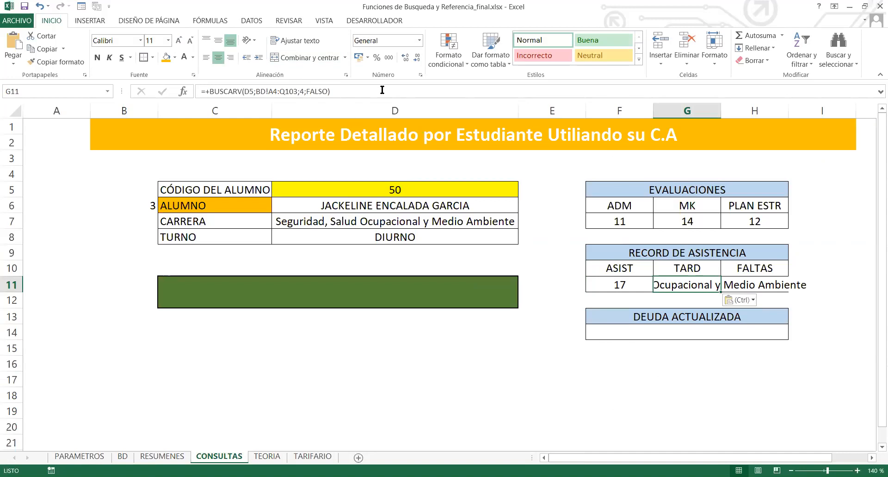
pyautogui.press('Delete')
pyautogui.scroll(-1, 260, 78)
pyautogui.click(273, 94)
pyautogui.write('=+BUSCARV(D5;BD!A4:Q103;4;FALSO)')
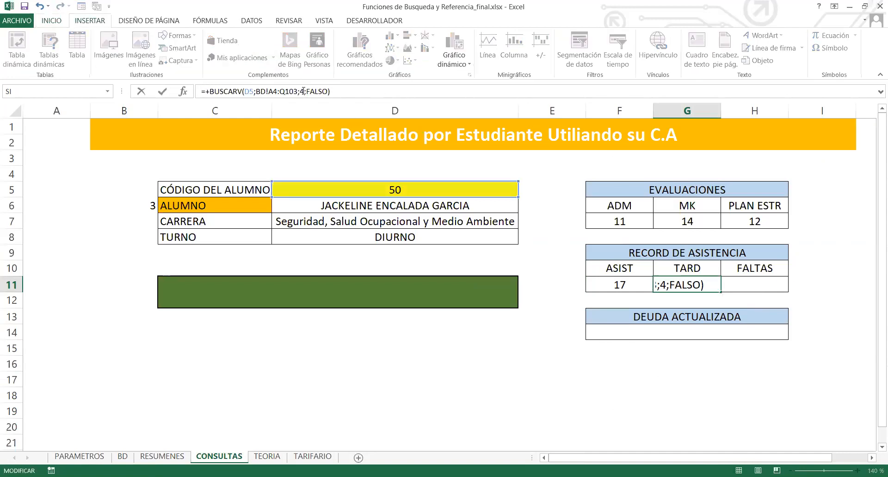
pyautogui.doubleClick(304, 91)
pyautogui.write('2')
pyautogui.press('BackSpace')
pyautogui.write('13')
pyautogui.press('Return')
# Enter the copied BUSCARV formula in the FALTAS cell H11 and set its column index to 13.
pyautogui.press('Up')
pyautogui.press('Right')
pyautogui.press('Right')
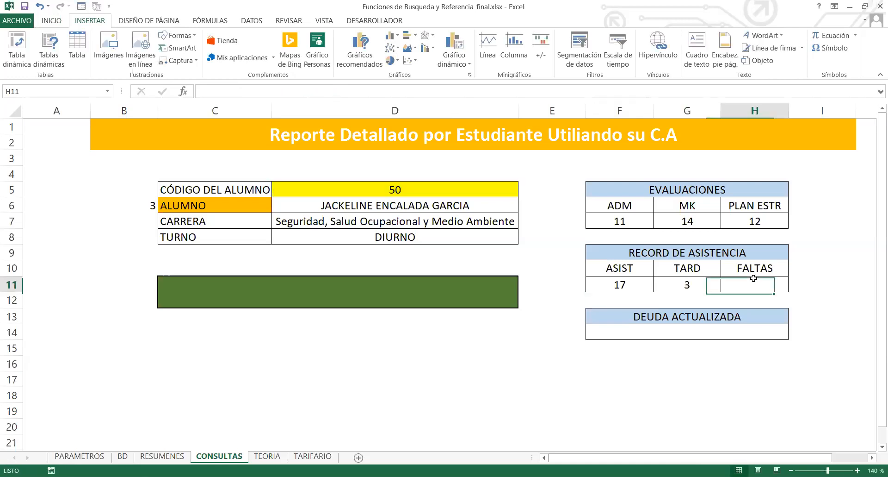
pyautogui.click(259, 91)
pyautogui.write('=+BUSCARV(D5;BD!A4:Q103;4;FALSO)')
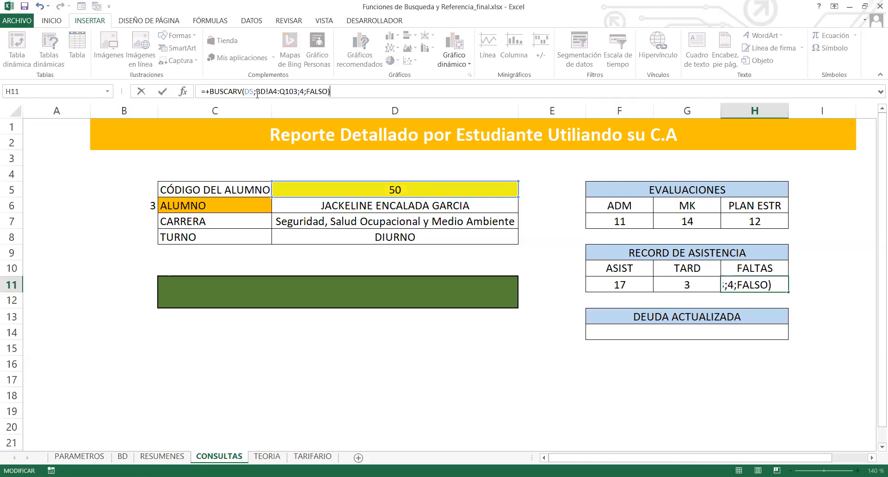
pyautogui.press('Left')
pyautogui.press('Left')
pyautogui.press('Left')
pyautogui.press('Left')
pyautogui.press('Left')
pyautogui.press('Left')
pyautogui.press('Left')
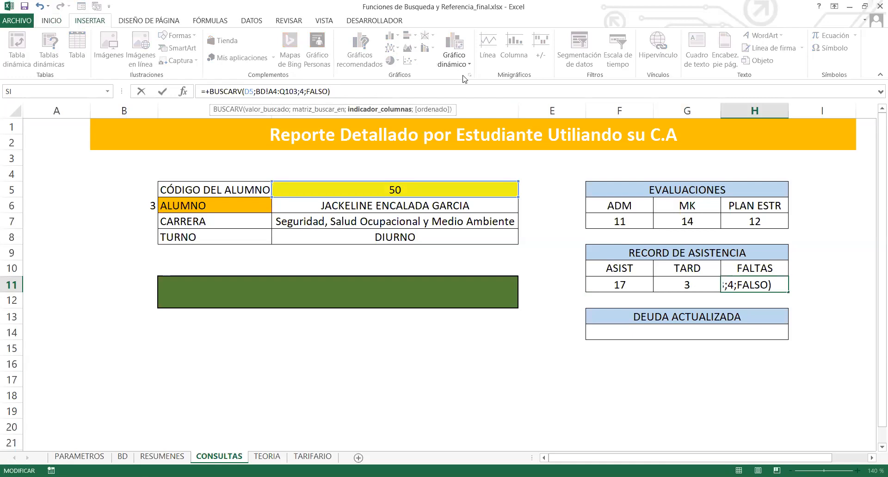
pyautogui.press('BackSpace')
pyautogui.write('13')
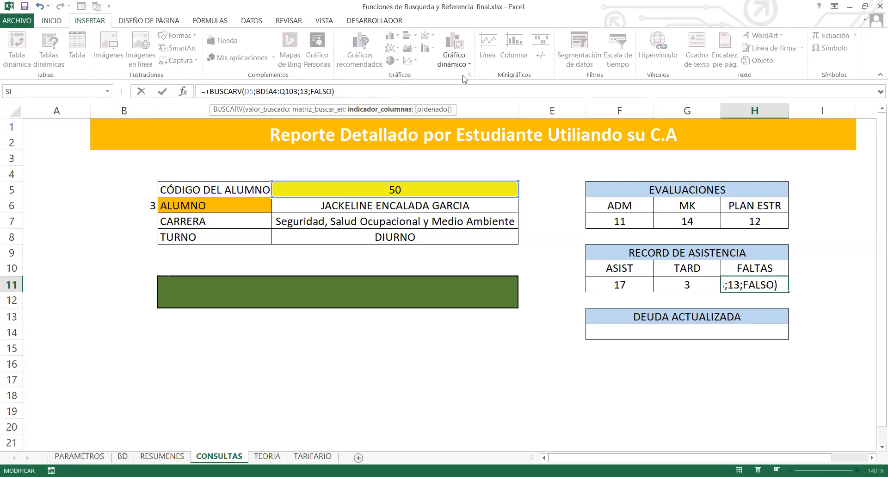
pyautogui.press('Return')
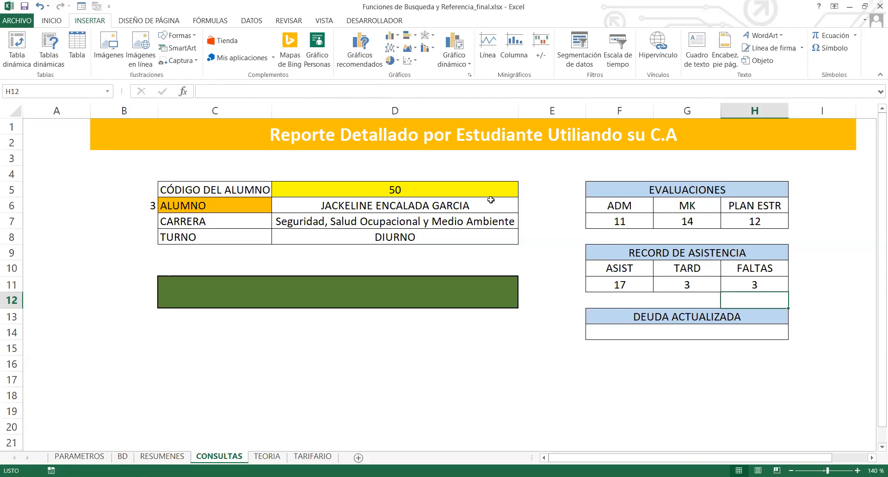
# Review the lookup value, table range and column index arguments of the TURNO formula in D8 without changing it.
pyautogui.click(410, 234)
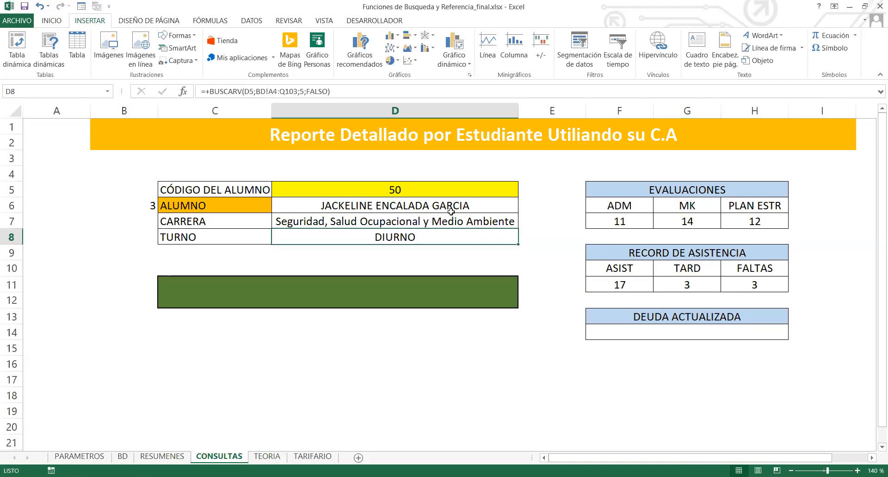
pyautogui.press('F2')
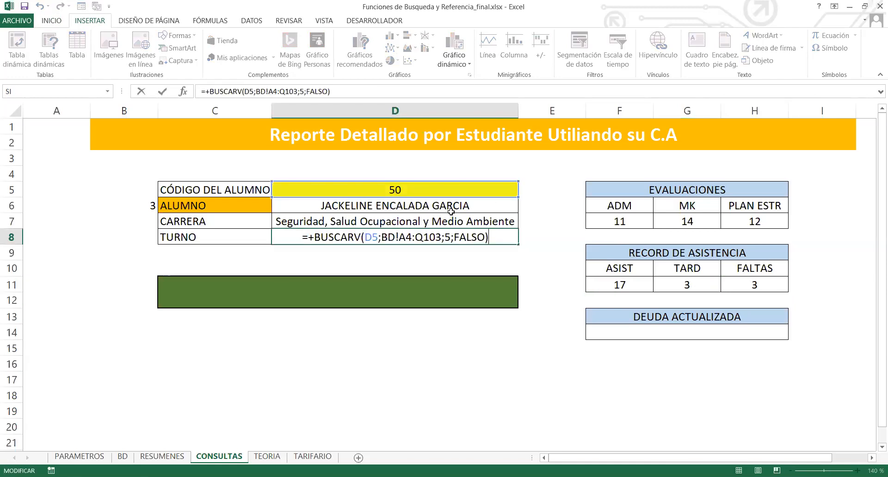
pyautogui.click(373, 236)
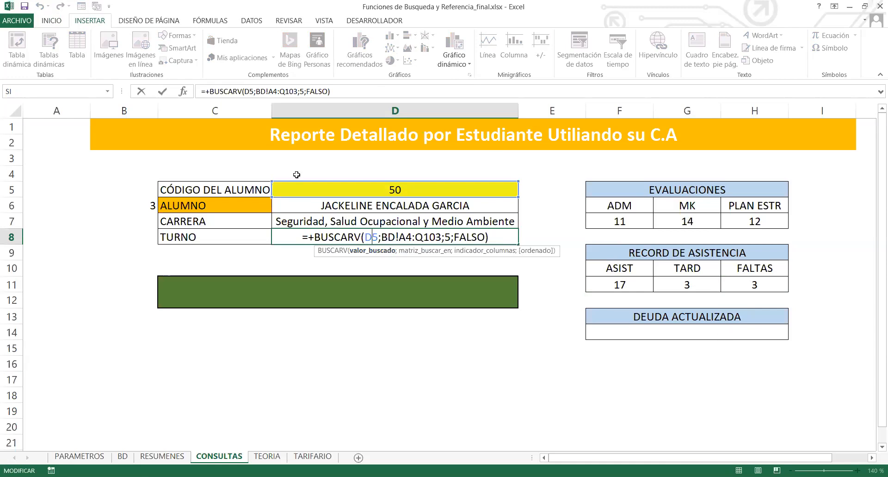
pyautogui.click(424, 252)
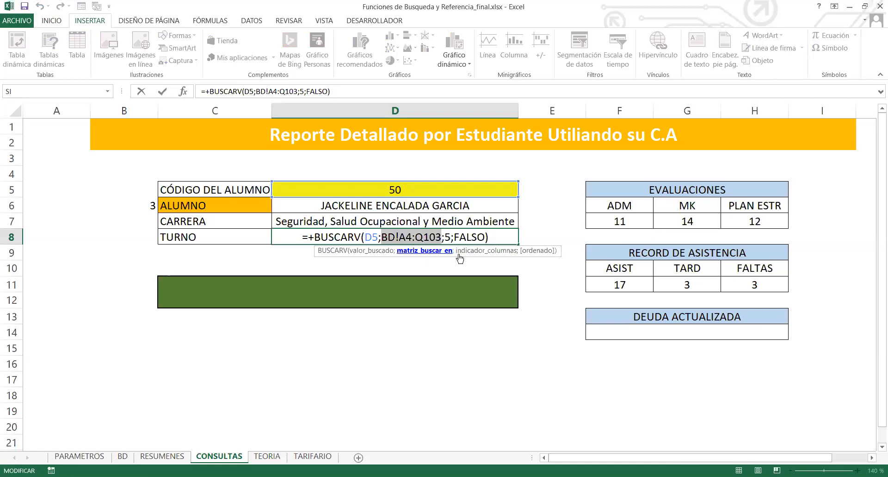
pyautogui.click(445, 237)
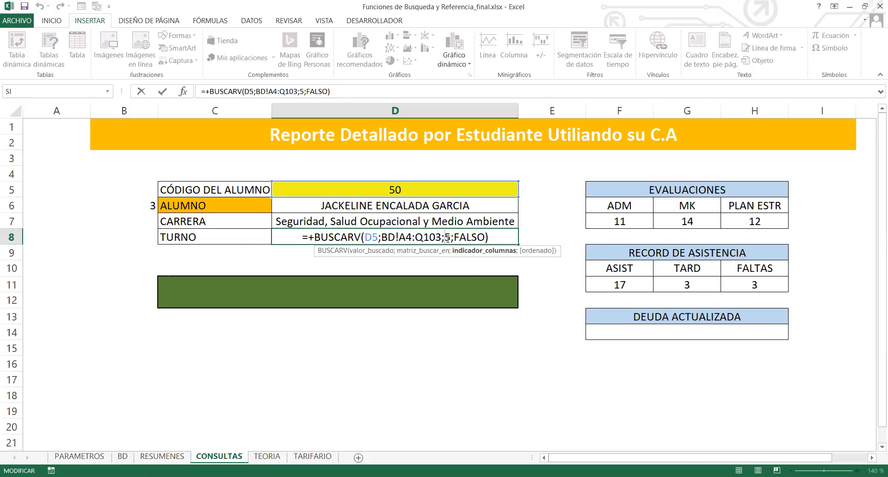
pyautogui.hotkey('ctrl', 'Return')
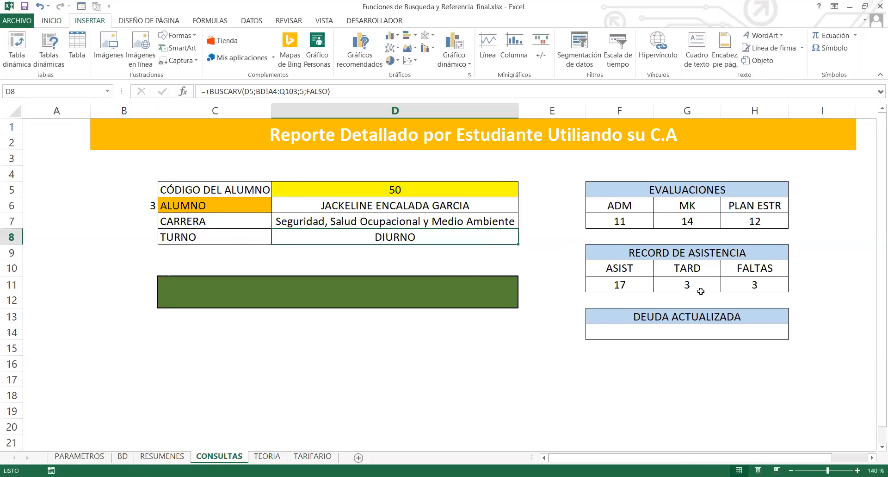
# Check the column number above DEUDA on the BD sheet for the DEUDA ACTUALIZADA field, returning to CONSULTAS.
pyautogui.click(676, 336)
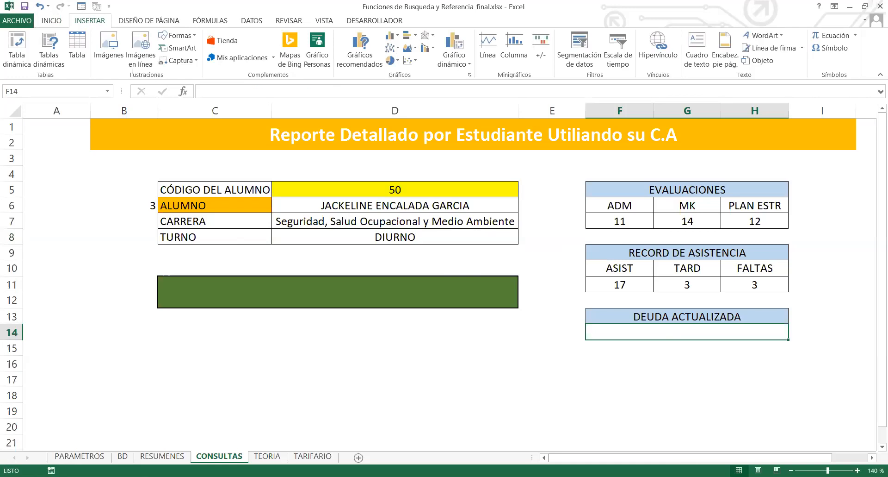
pyautogui.click(131, 456)
pyautogui.moveTo(646, 460); pyautogui.dragTo(746, 460)
pyautogui.click(722, 171)
pyautogui.click(723, 153)
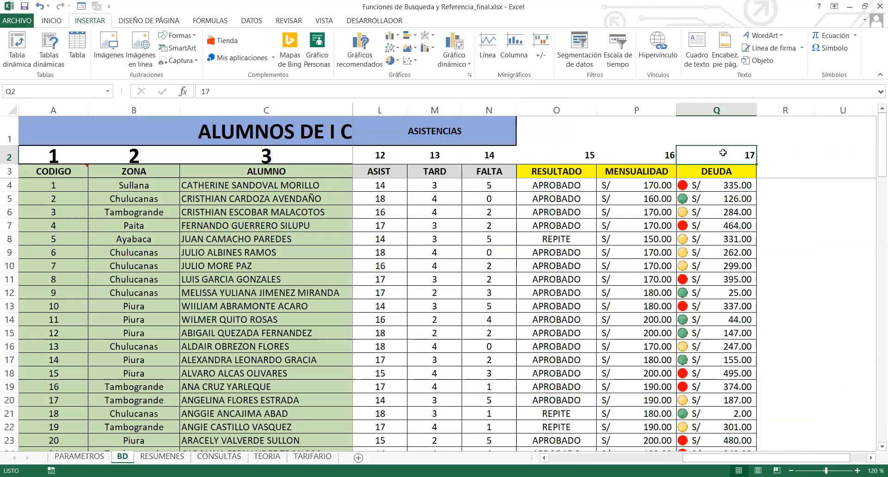
pyautogui.click(220, 456)
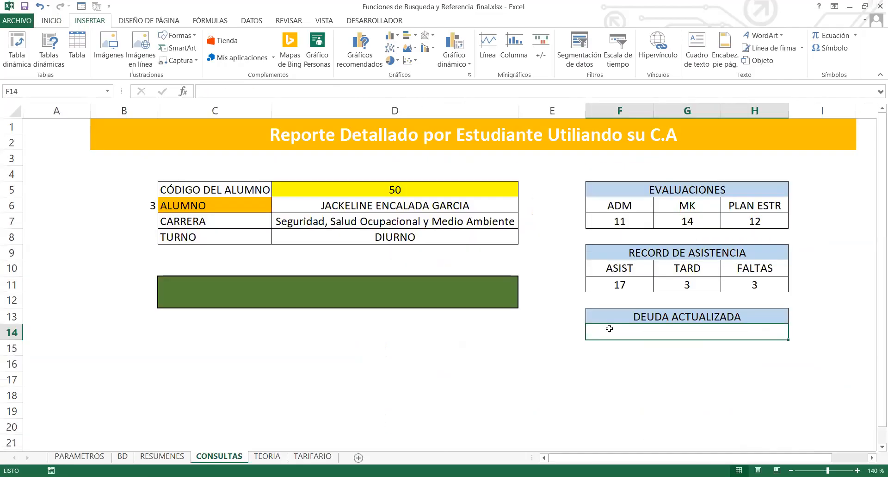
# Enter the copied BUSCARV formula in the DEUDA ACTUALIZADA cell F14 and set its column index to 17.
pyautogui.click(323, 96)
pyautogui.write('=+BUSCARV(D5;BD!A4:Q103;4;FALSO)')
pyautogui.moveTo(333, 95); pyautogui.dragTo(306, 91)
pyautogui.click(307, 91)
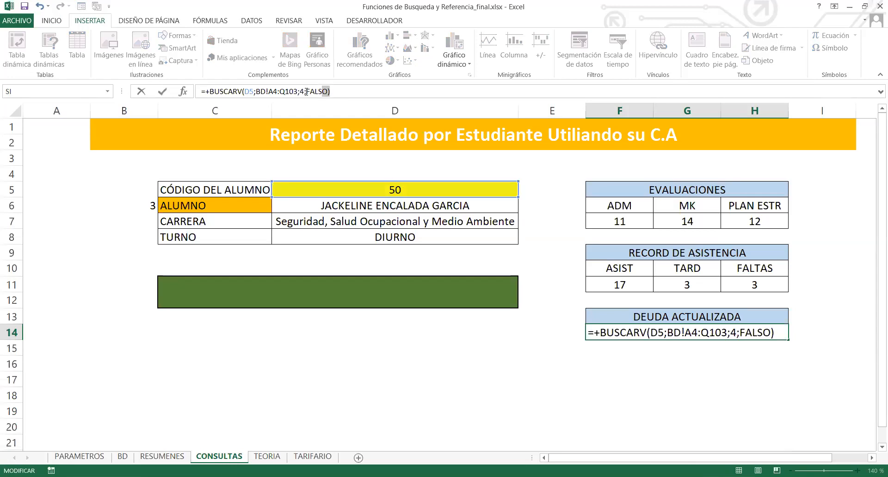
pyautogui.press('BackSpace')
pyautogui.write('17')
pyautogui.press('Return')
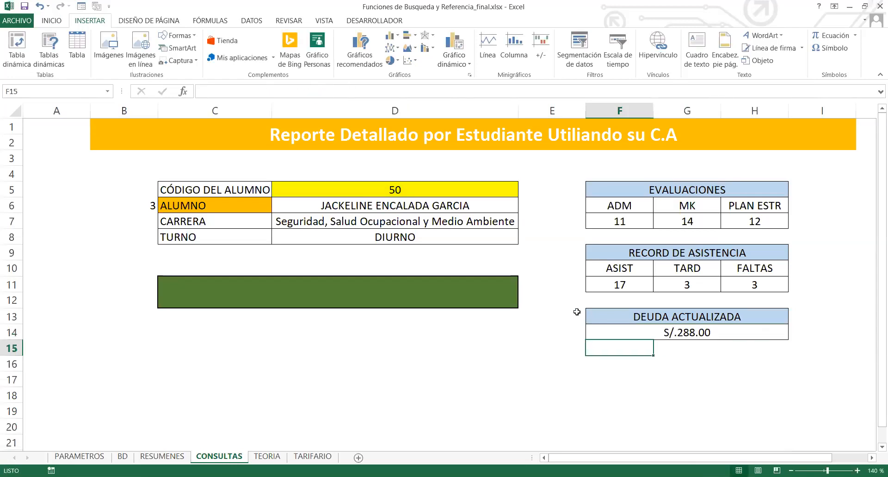
# Format the DEUDA ACTUALIZADA amount in F14 as bold, size 16, with a gold fill.
pyautogui.click(630, 329)
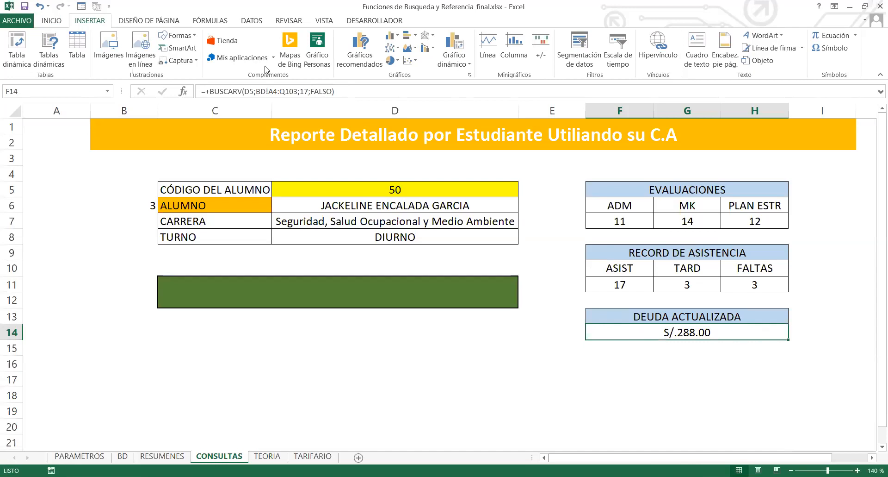
pyautogui.click(51, 20)
pyautogui.click(97, 57)
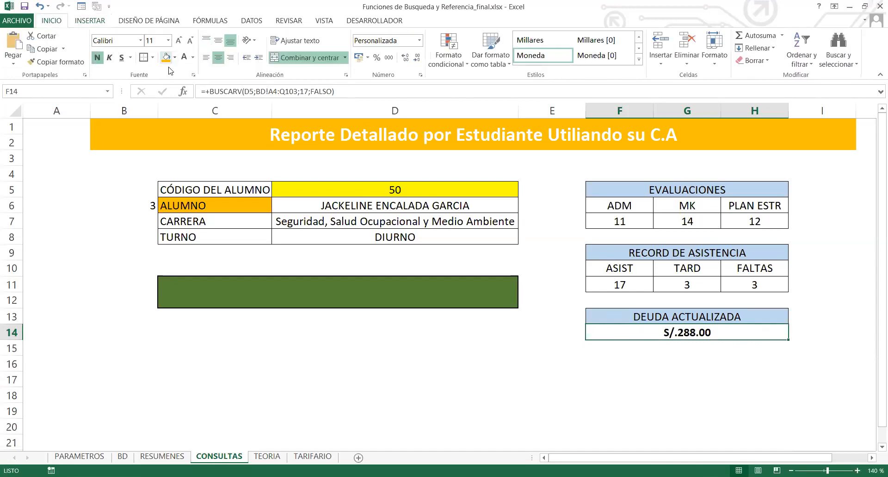
pyautogui.click(179, 41)
pyautogui.click(179, 41)
pyautogui.click(179, 40)
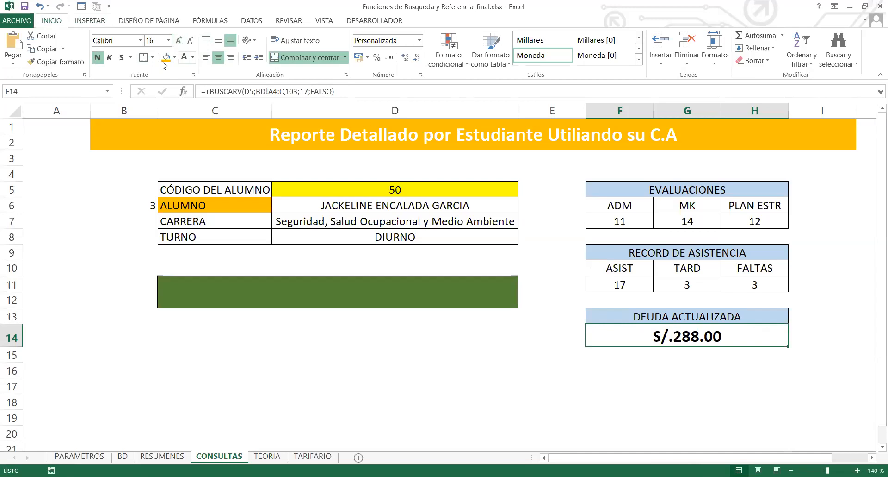
pyautogui.click(175, 57)
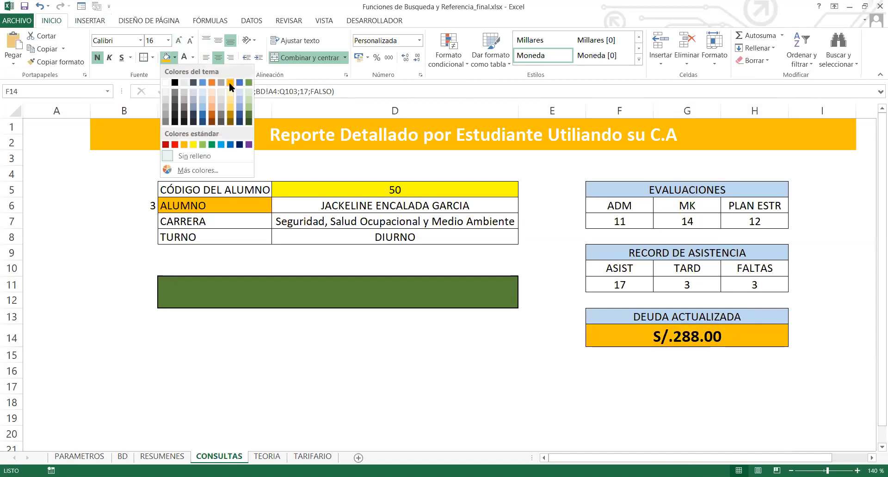
# Test the report by entering student code 8 and then code 4 in the CÓDIGO DEL ALUMNO cell D5.
pyautogui.click(490, 194)
pyautogui.write('8')
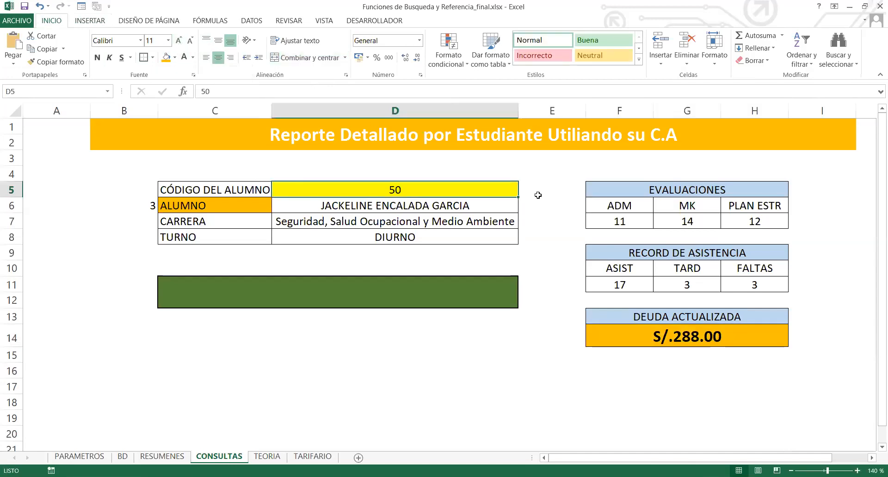
pyautogui.press('Return')
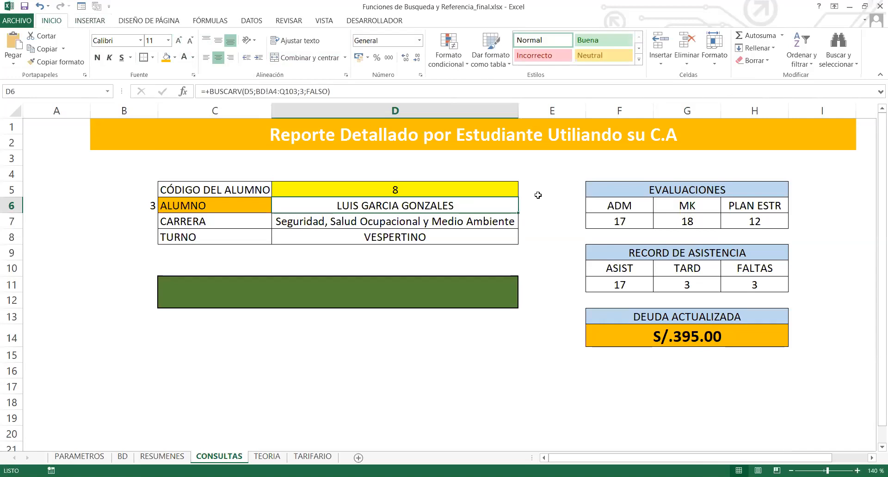
pyautogui.press('Up')
pyautogui.write('4')
pyautogui.press('Return')
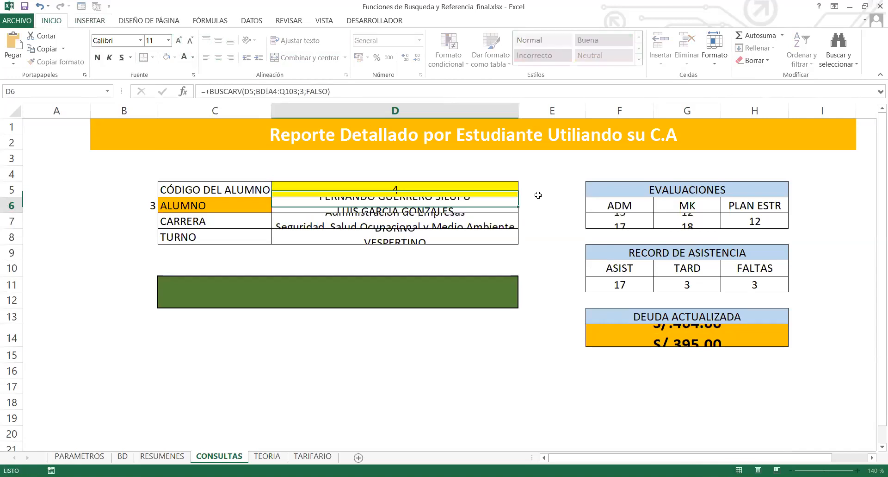
pyautogui.press('Up')
pyautogui.press('Down')
pyautogui.press('Down')
pyautogui.press('Down')
pyautogui.press('Up')
pyautogui.press('Up')
pyautogui.press('Up')
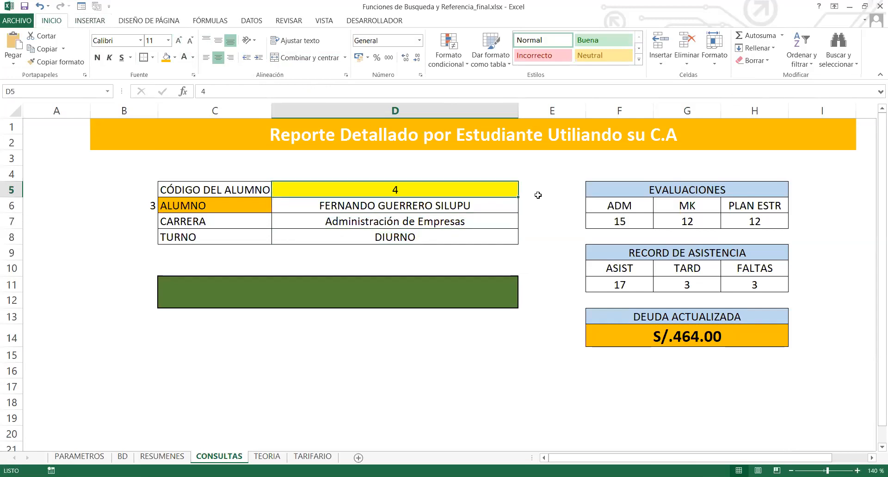
pyautogui.press('Down')
pyautogui.press('Down')
pyautogui.press('Down')
pyautogui.press('Up')
pyautogui.press('Up')
pyautogui.press('Up')
pyautogui.press('Down')
pyautogui.press('Down')
pyautogui.press('Down')
pyautogui.press('Down')
pyautogui.press('Up')
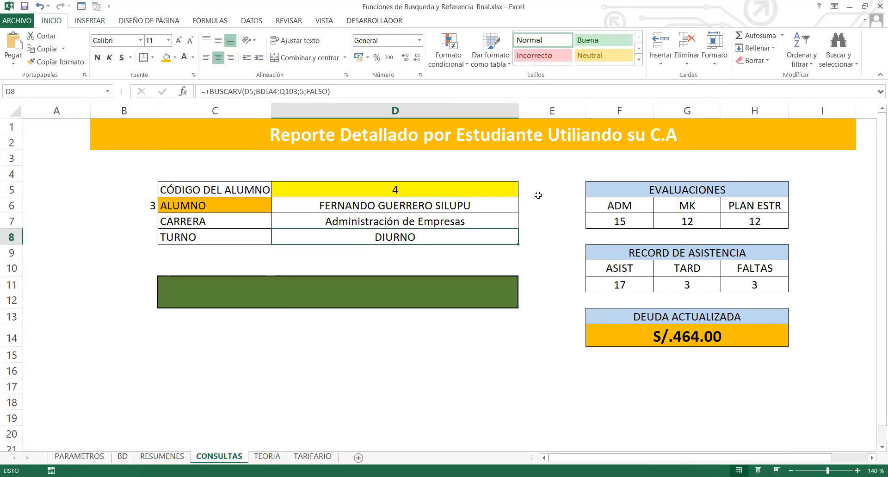
pyautogui.press('Up')
pyautogui.press('Up')
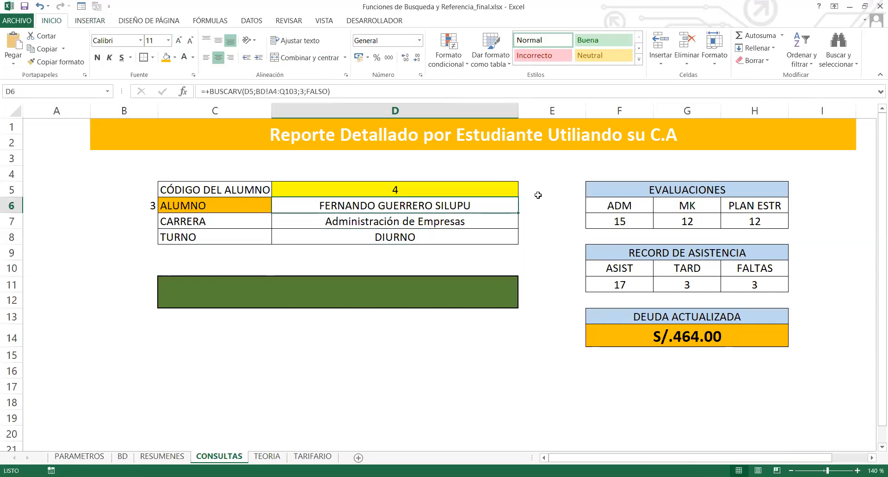
# Set the CÓDIGO DEL ALUMNO in D5 to 15.
pyautogui.press('Up')
pyautogui.write('15')
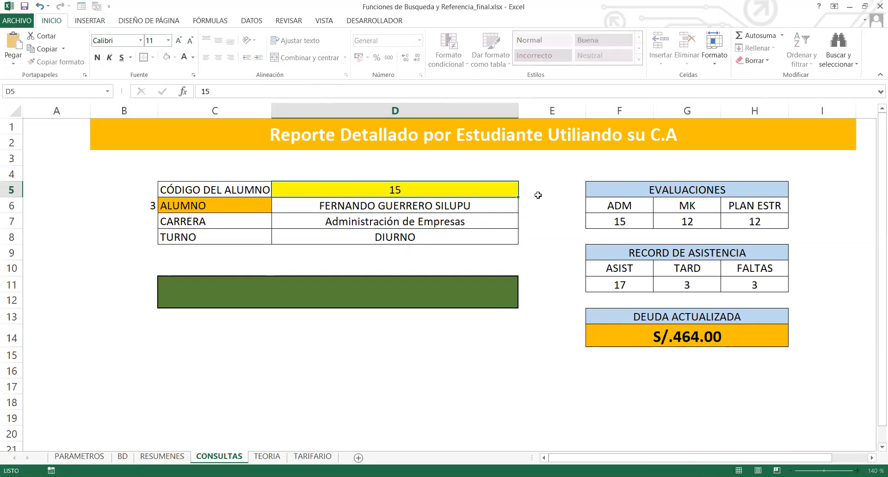
pyautogui.press('Return')
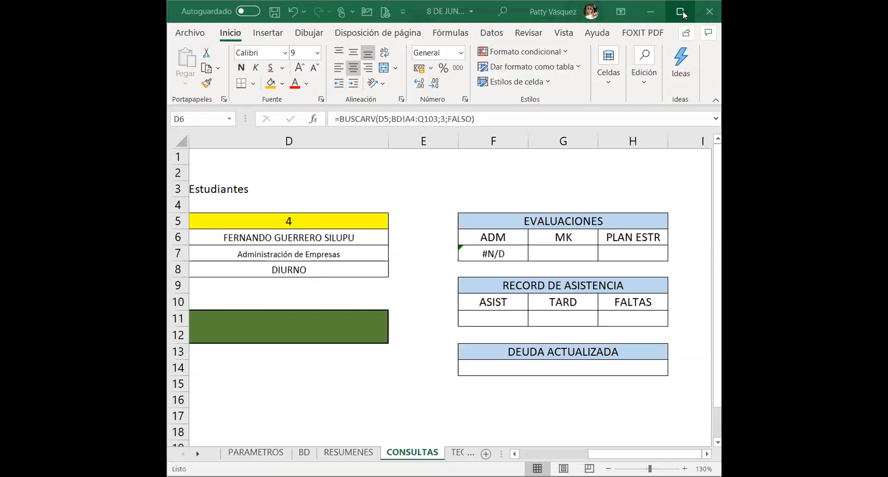
# In the maximized 8 DE JUN Funciones de Busqueda y Referencia workbook, inspect the ADM formula in F7 and compare it with the ALUMNO formula in D6.
pyautogui.click(681, 12)
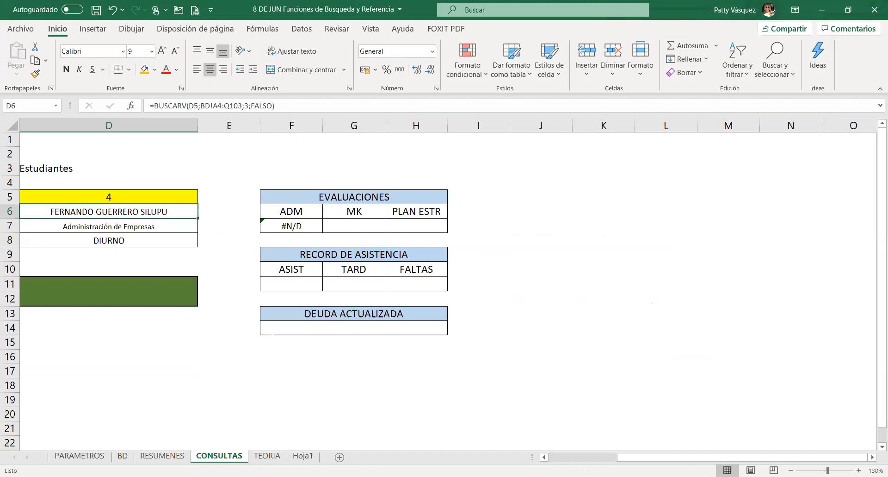
pyautogui.moveTo(706, 457); pyautogui.dragTo(637, 457)
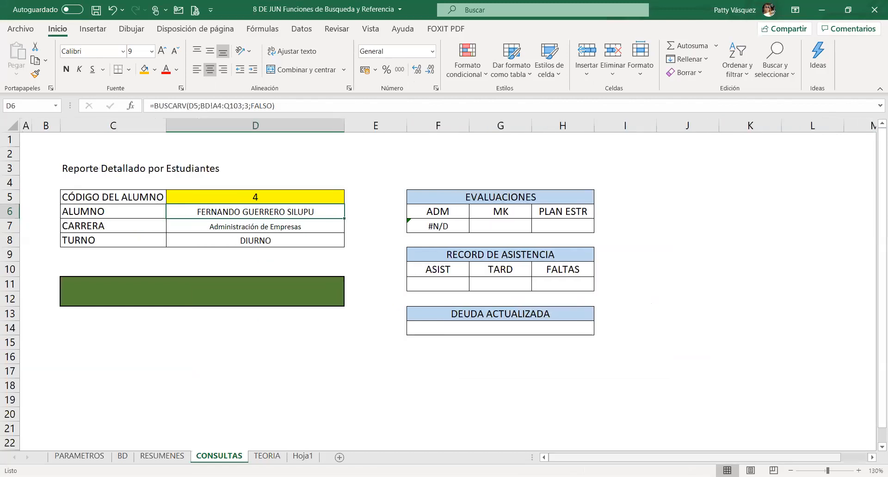
pyautogui.click(440, 225)
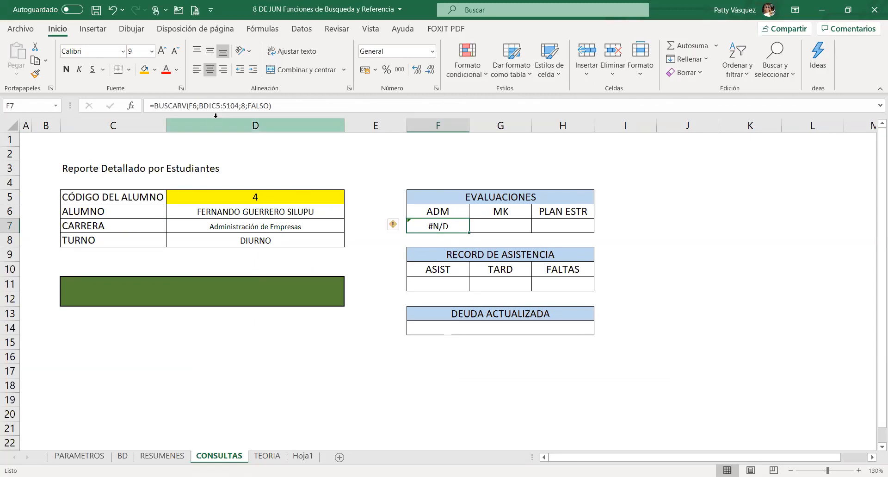
pyautogui.press('F2')
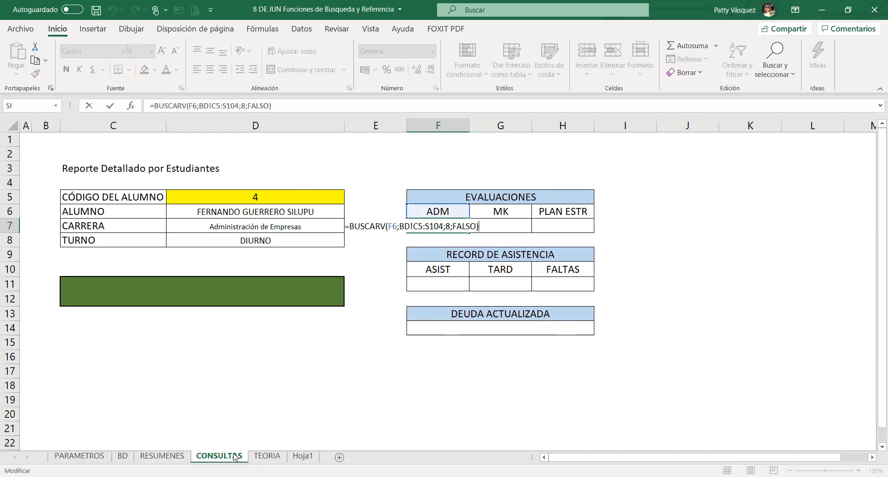
pyautogui.click(397, 226)
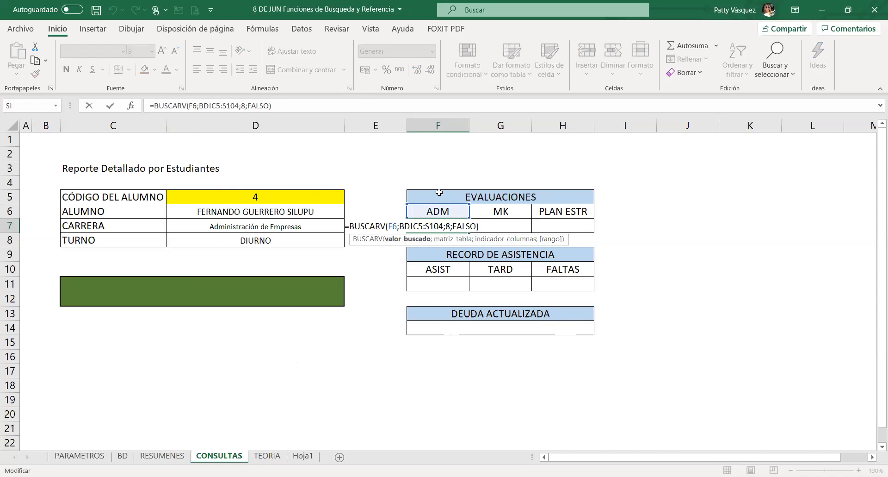
pyautogui.hotkey('ctrl', 'Return')
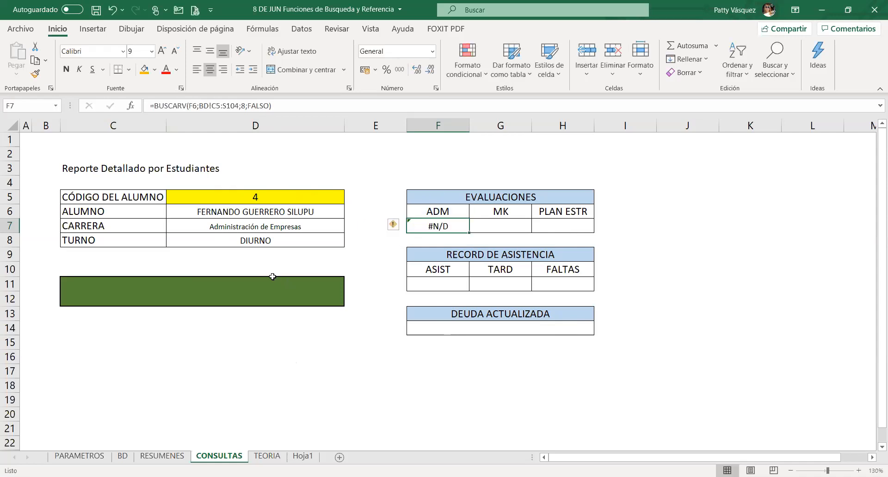
pyautogui.click(240, 211)
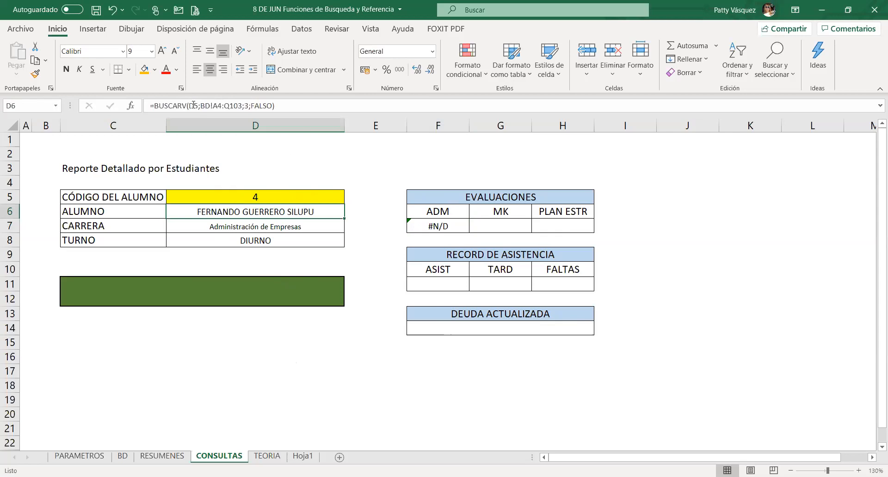
# Compare the CARRERA and TURNO formulas in D7 and D8 with the ADM formula in F7.
pyautogui.click(231, 226)
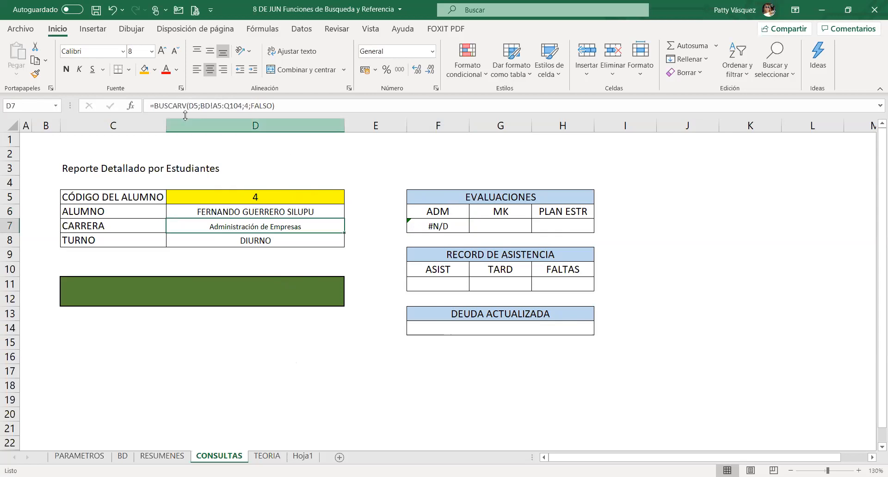
pyautogui.click(227, 236)
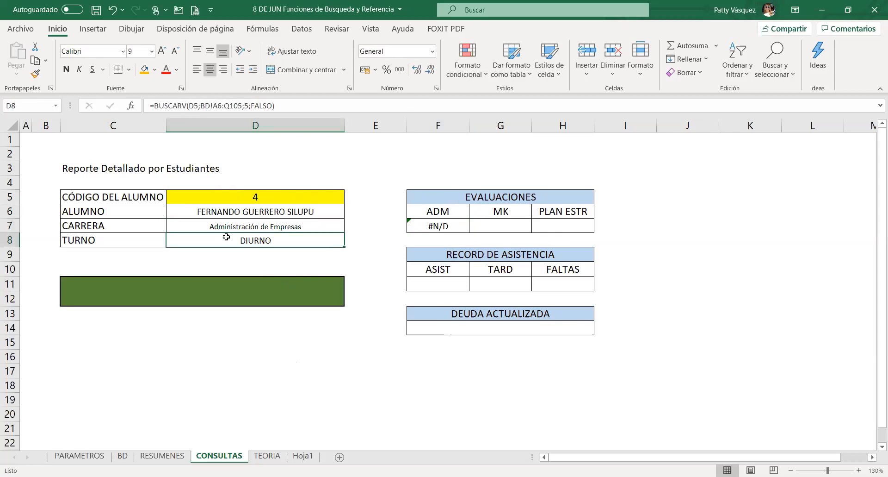
pyautogui.click(458, 225)
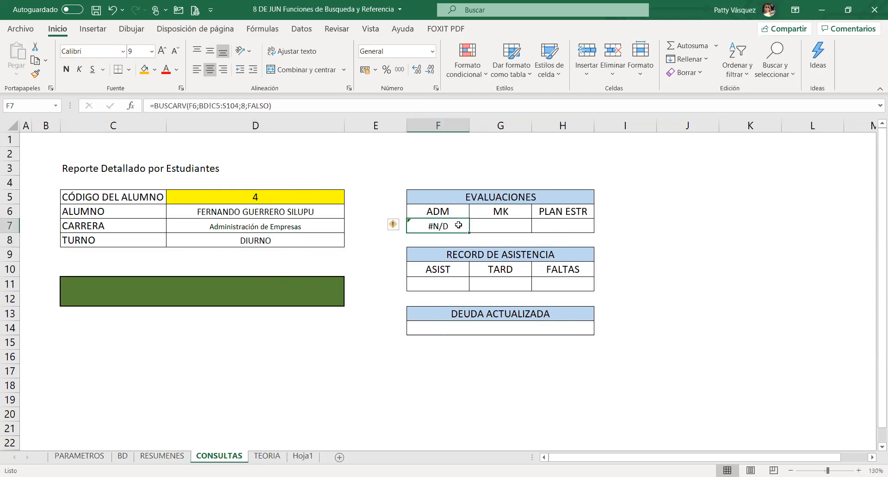
pyautogui.click(186, 106)
pyautogui.moveTo(188, 106); pyautogui.dragTo(196, 105)
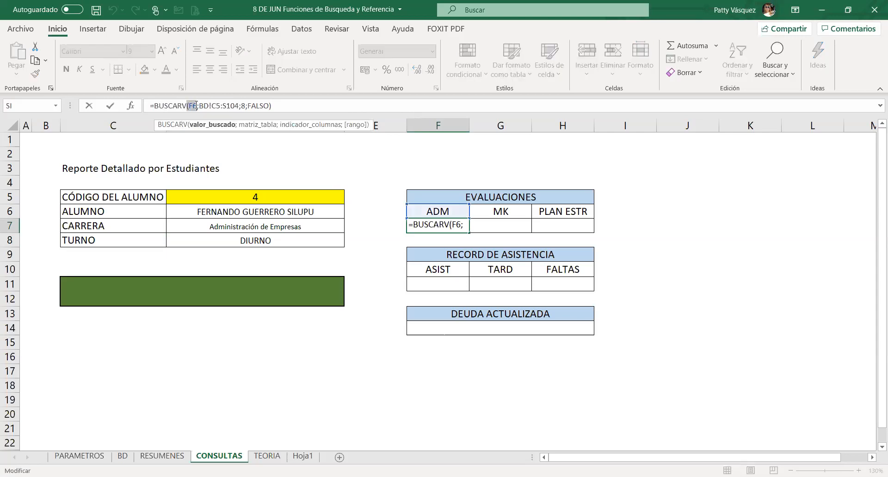
pyautogui.click(196, 105)
pyautogui.press('BackSpace')
pyautogui.press('BackSpace')
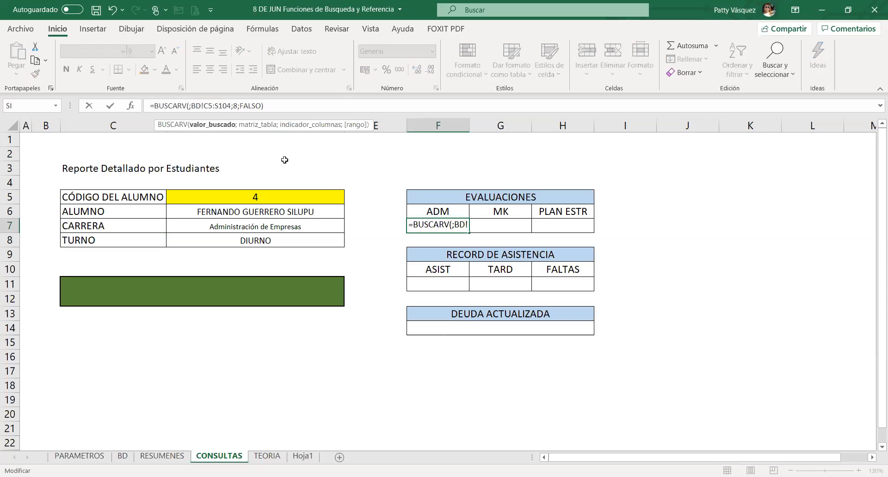
pyautogui.hotkey('ctrl', 'Return')
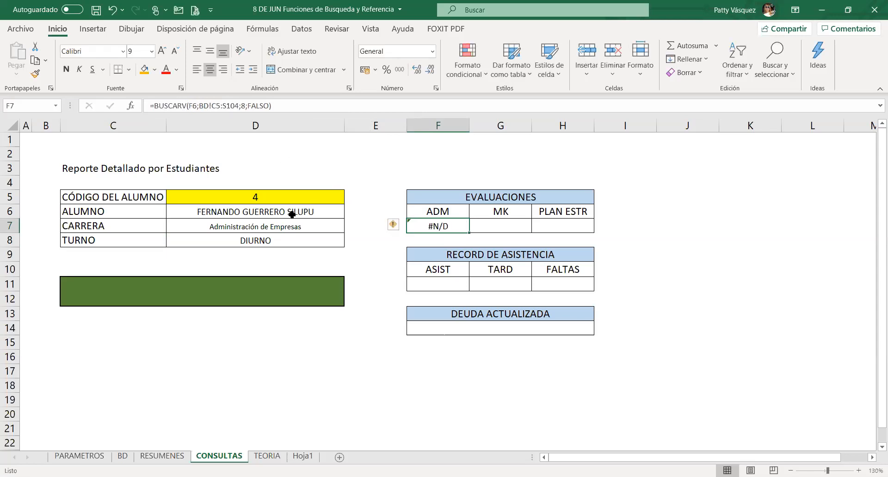
# Replace the ADM formula in F7 with the ALUMNO formula from D6, using column index 8: =BUSCARV(D5;BD!A4:Q103;8;FALSO).
pyautogui.click(249, 209)
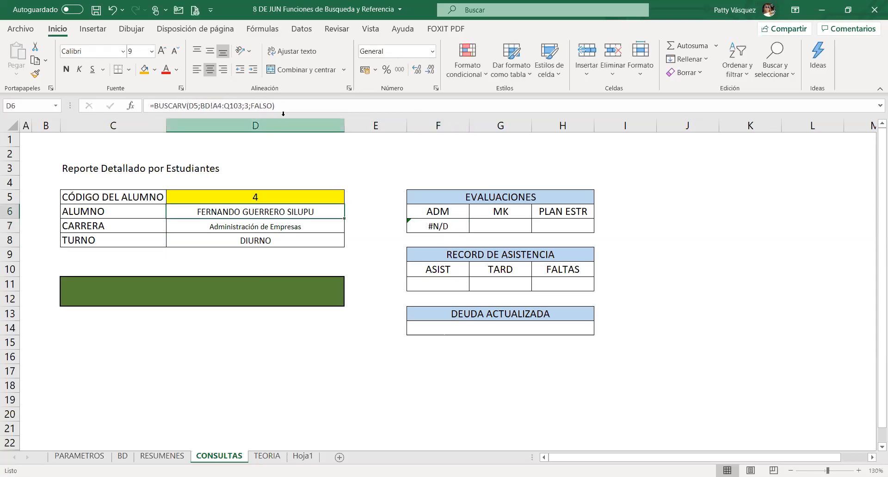
pyautogui.hotkey('ctrl', 'c')
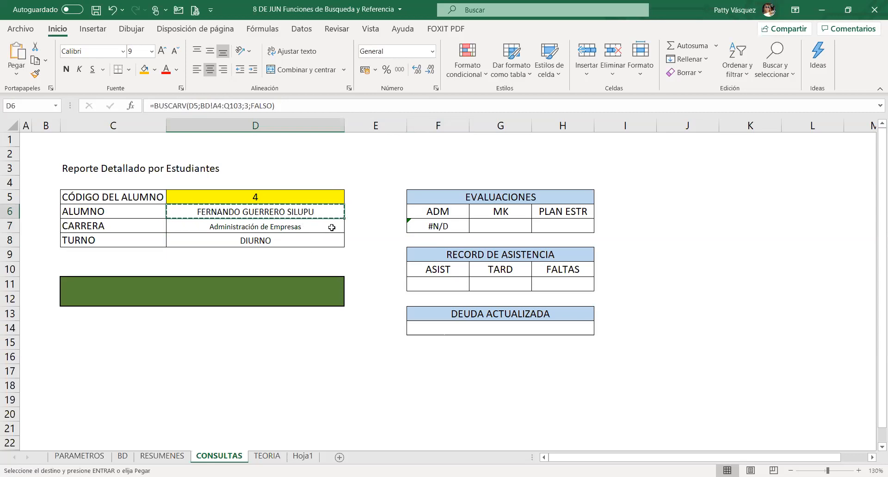
pyautogui.press('Escape')
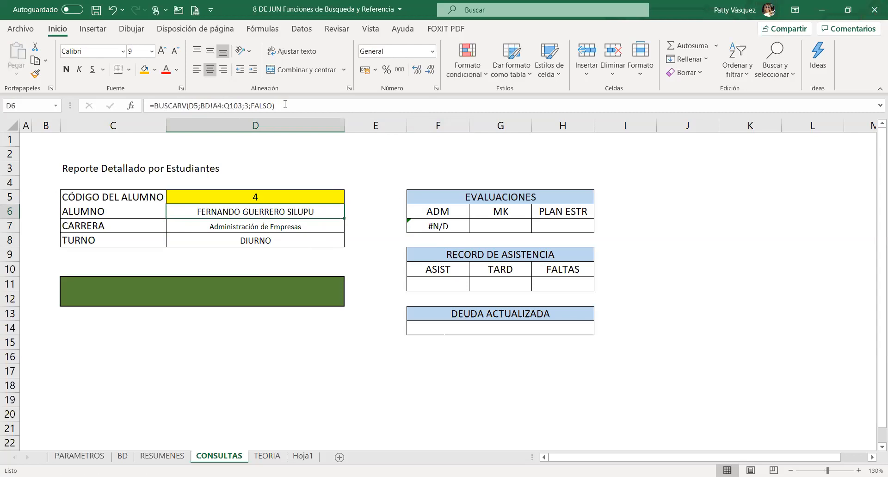
pyautogui.moveTo(285, 104); pyautogui.dragTo(144, 103)
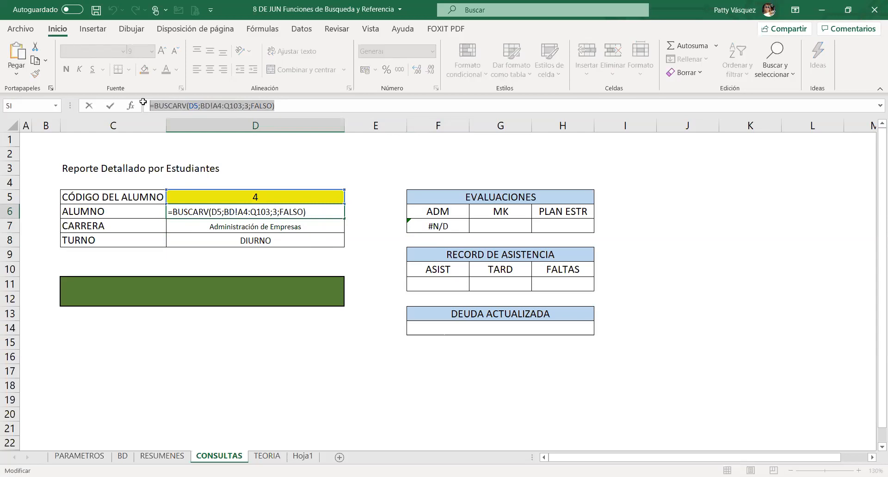
pyautogui.press('Escape')
pyautogui.click(454, 227)
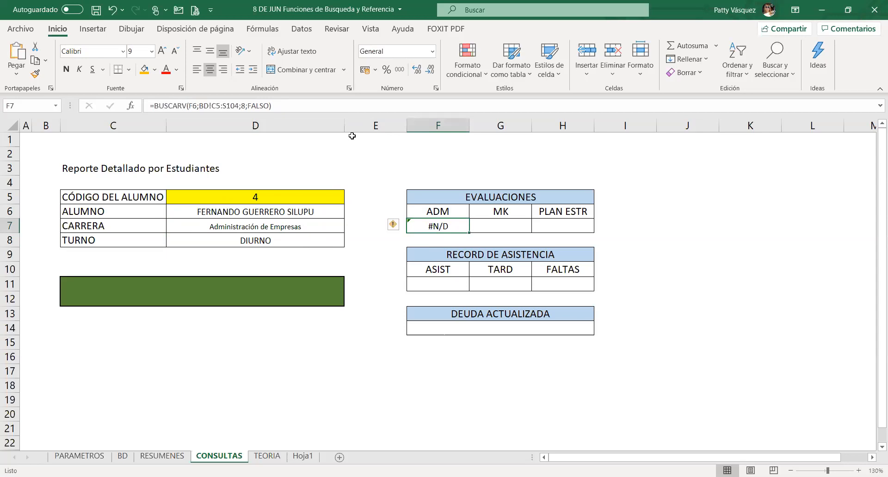
pyautogui.moveTo(288, 103); pyautogui.dragTo(138, 105)
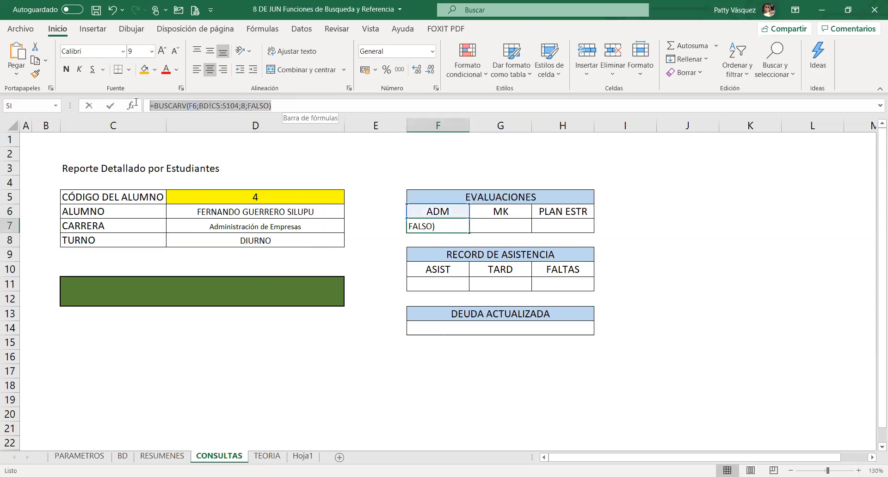
pyautogui.hotkey('ctrl', 'v')
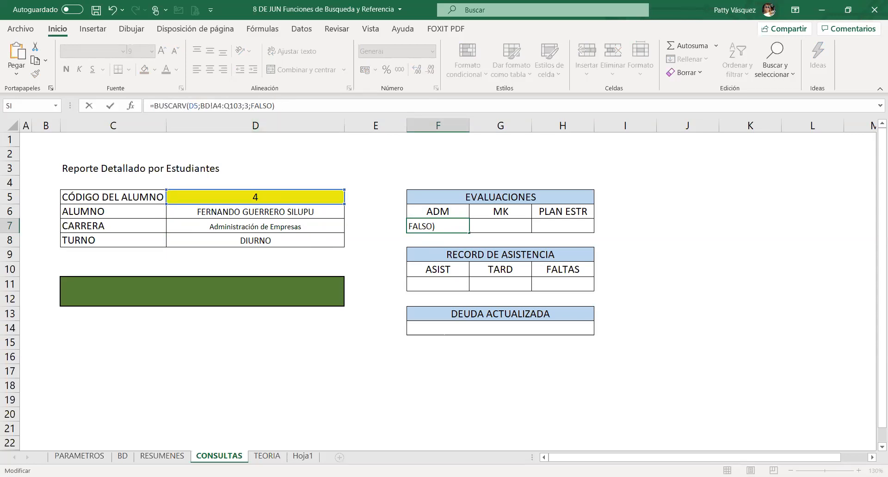
pyautogui.click(247, 106)
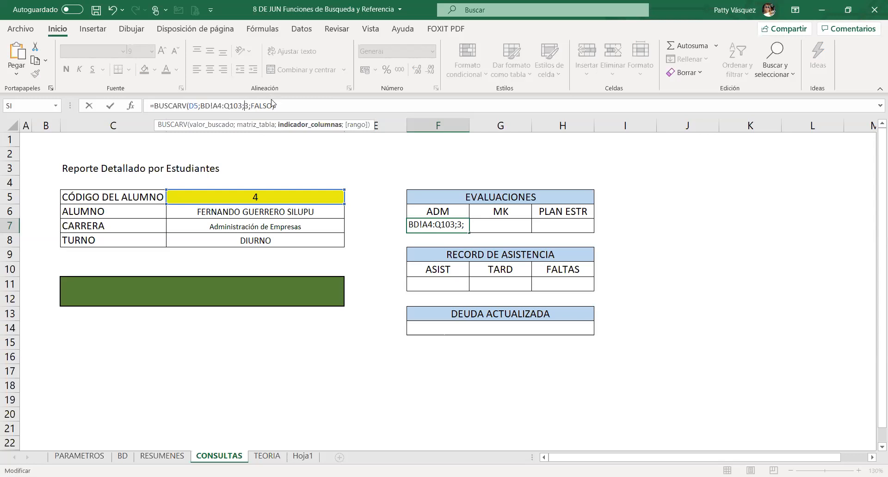
pyautogui.press('Delete')
pyautogui.write('8')
pyautogui.press('Return')
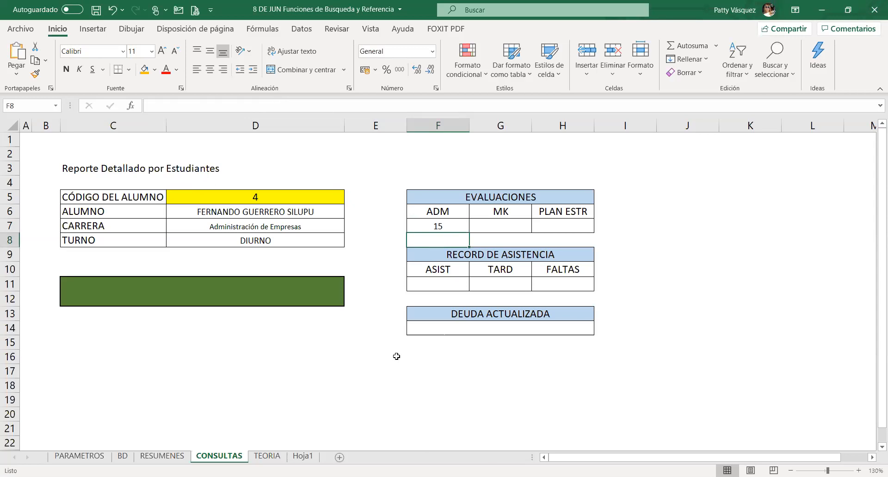
# Copy the ALUMNO cell D6 and preview the paste options for it in cell K6.
pyautogui.click(286, 210)
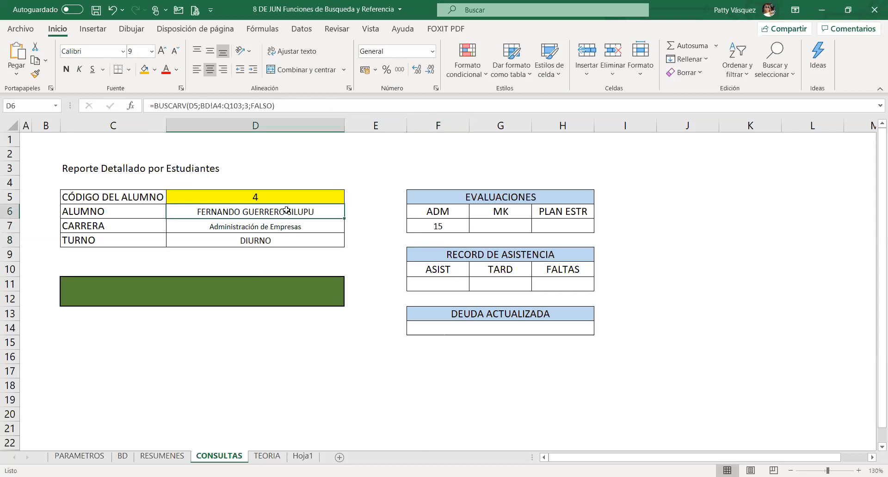
pyautogui.hotkey('ctrl', 'c')
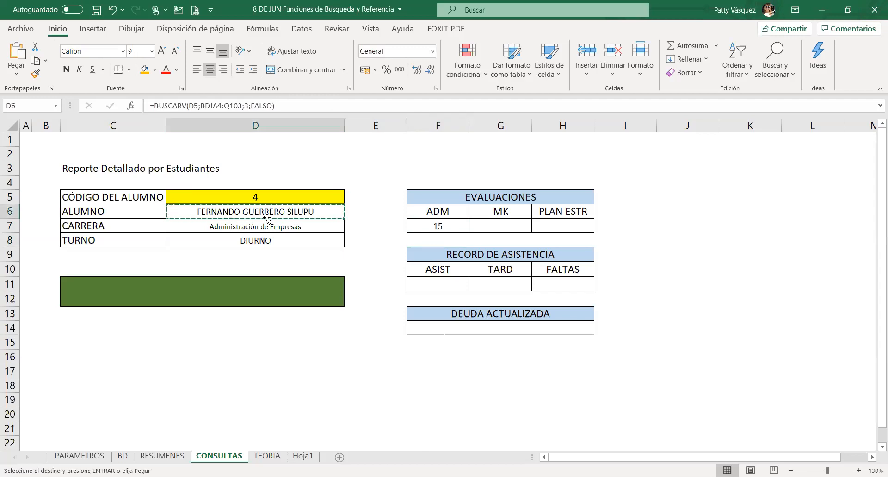
pyautogui.click(748, 207)
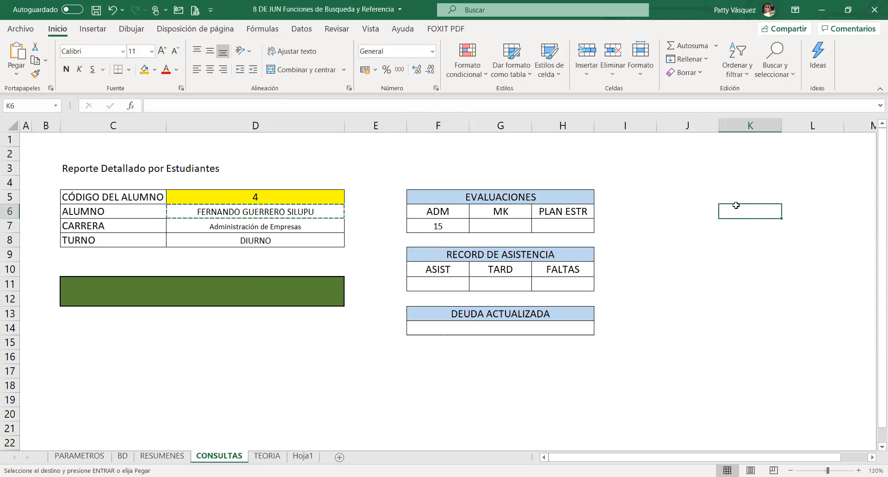
pyautogui.rightClick(737, 211)
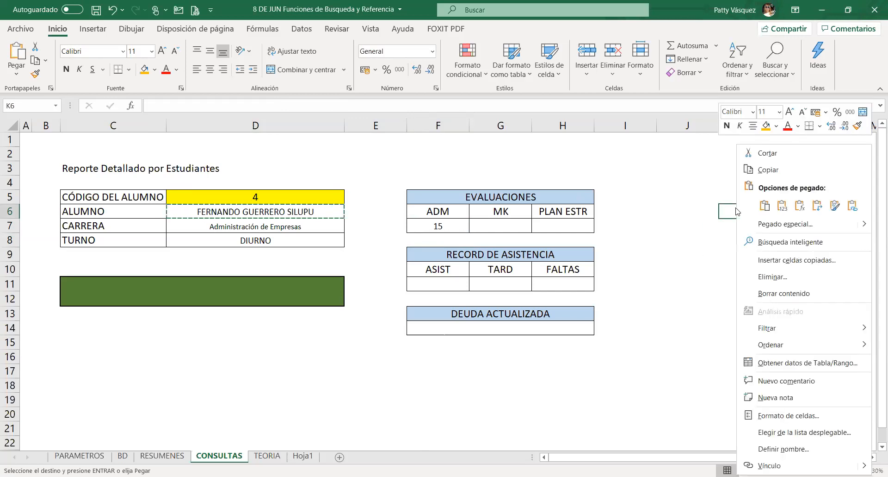
pyautogui.click(765, 205)
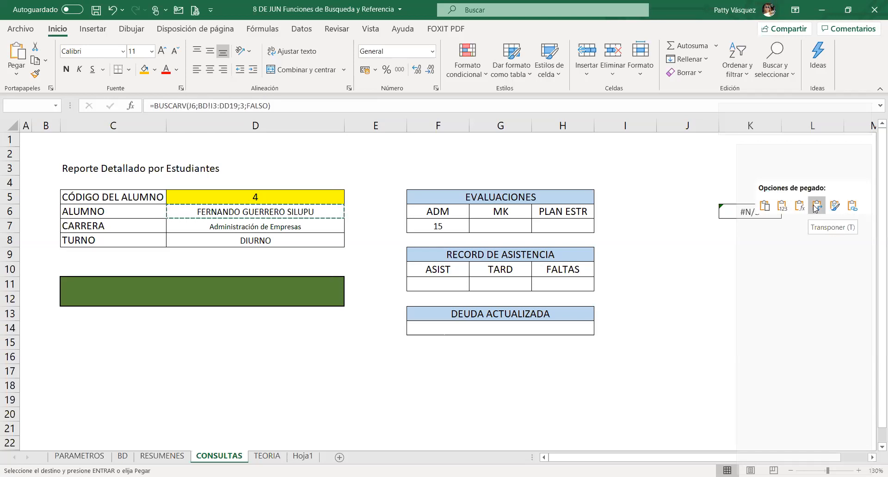
pyautogui.press('Escape')
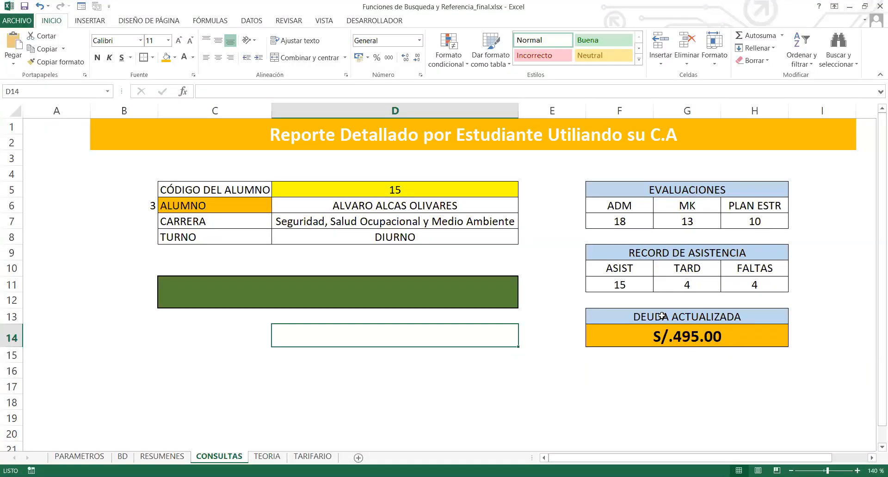
# In the Funciones de Busqueda y Referencia_final workbook, look up the RESULTADO column's number and formula on the BD sheet and return to CONSULTAS.
pyautogui.click(323, 292)
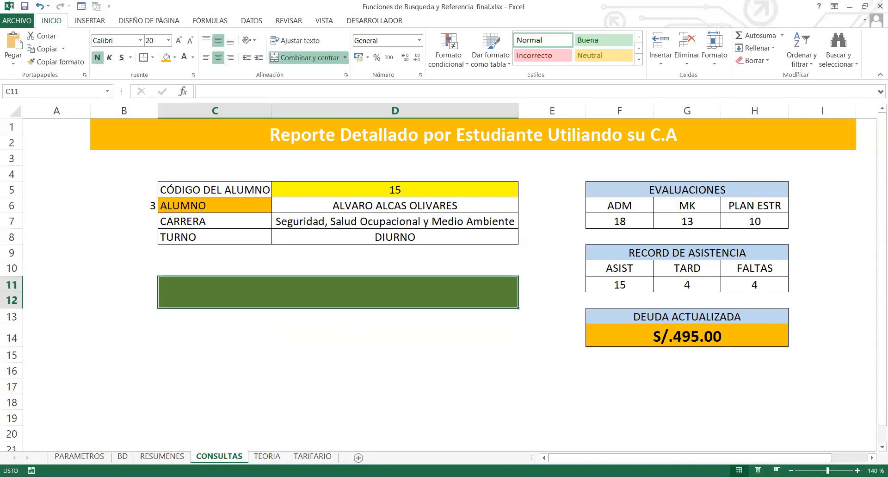
pyautogui.hotkey('alt', 'Tab')
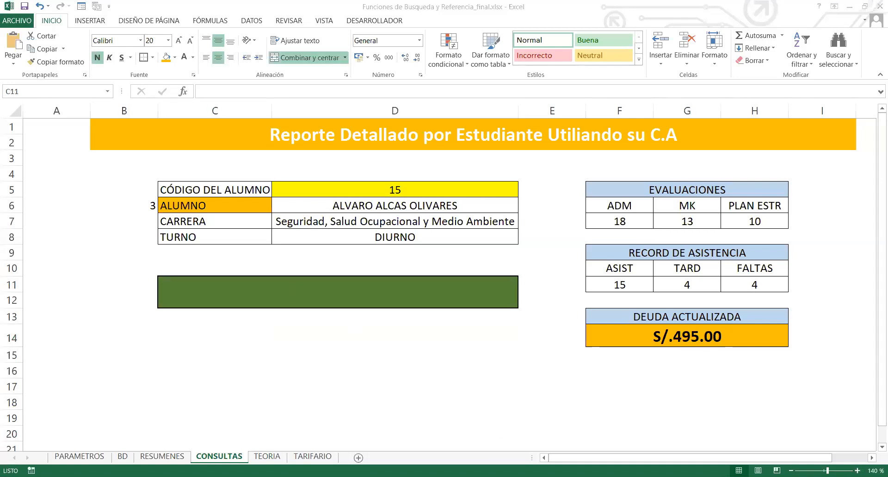
pyautogui.click(349, 290)
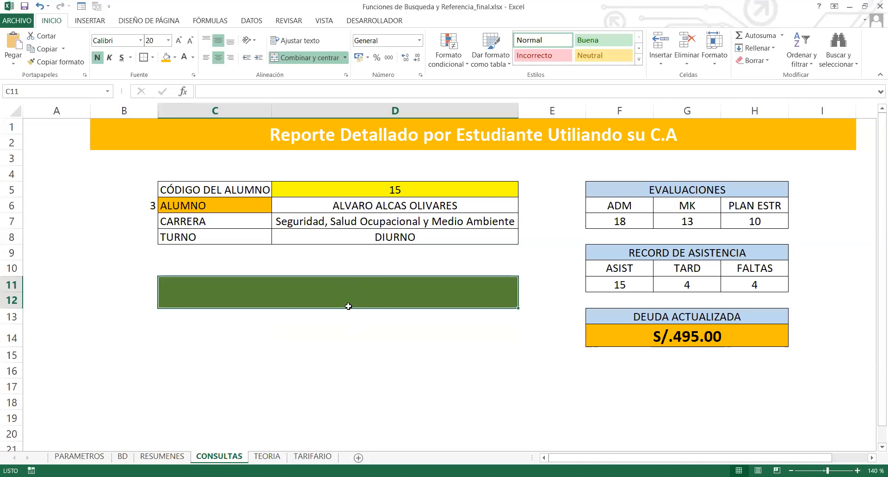
pyautogui.click(172, 456)
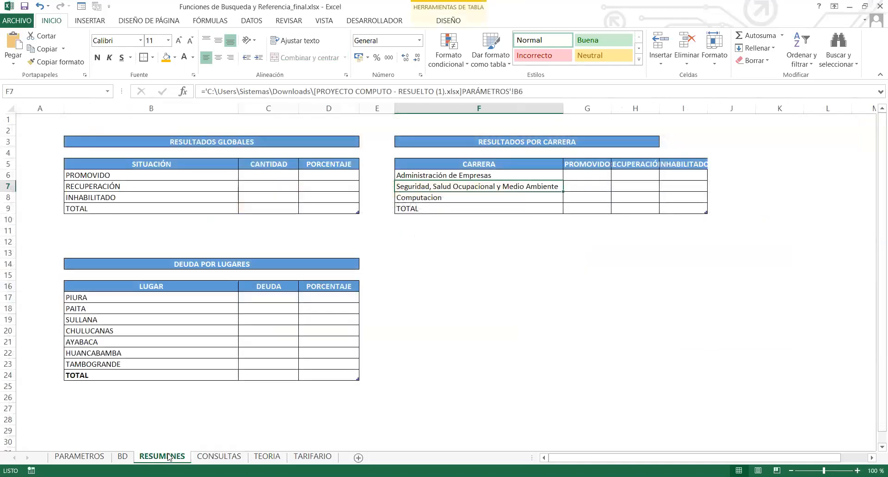
pyautogui.click(123, 456)
pyautogui.click(574, 188)
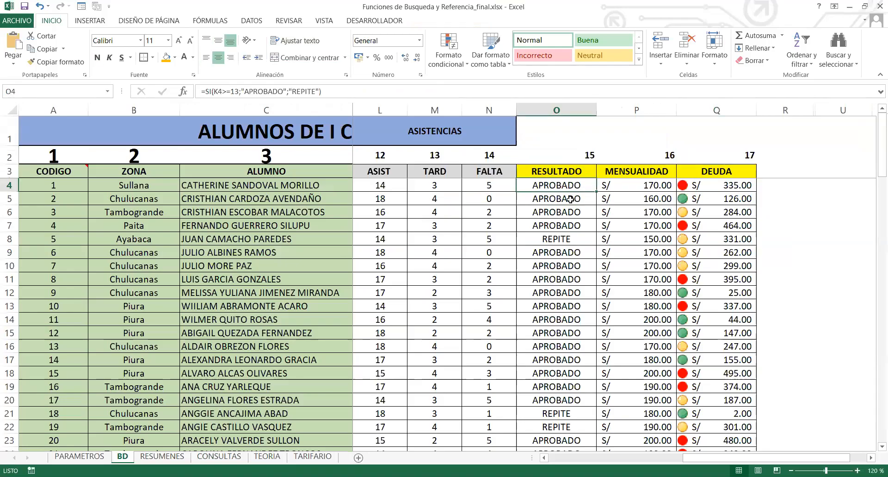
pyautogui.click(583, 157)
pyautogui.click(568, 186)
pyautogui.click(227, 457)
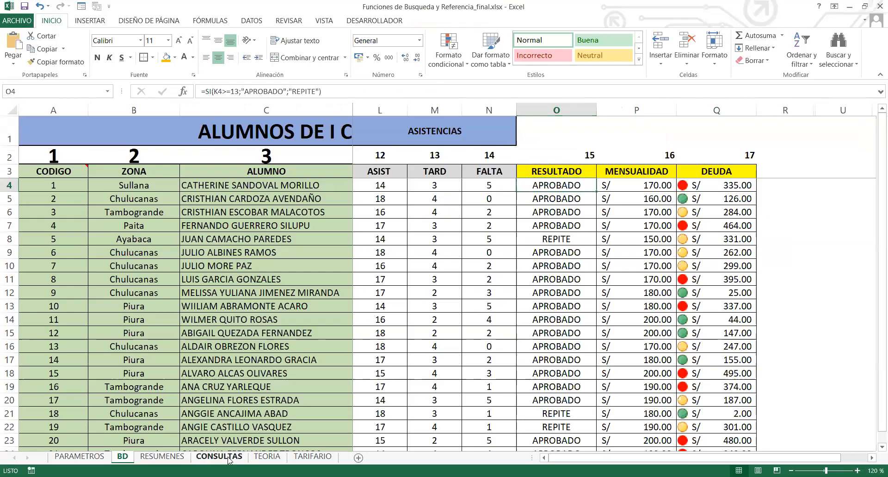
# Reuse the CARRERA formula from D7 in the merged green cell C11, with column index 15: =+BUSCARV(D5;BD!A4:Q103;15;FALSO).
pyautogui.click(396, 220)
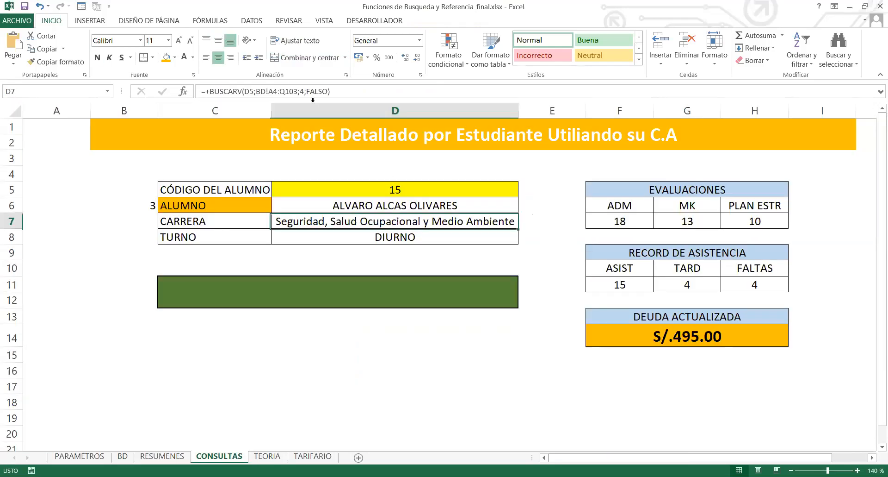
pyautogui.moveTo(337, 91); pyautogui.dragTo(191, 92)
pyautogui.hotkey('ctrl', 'c')
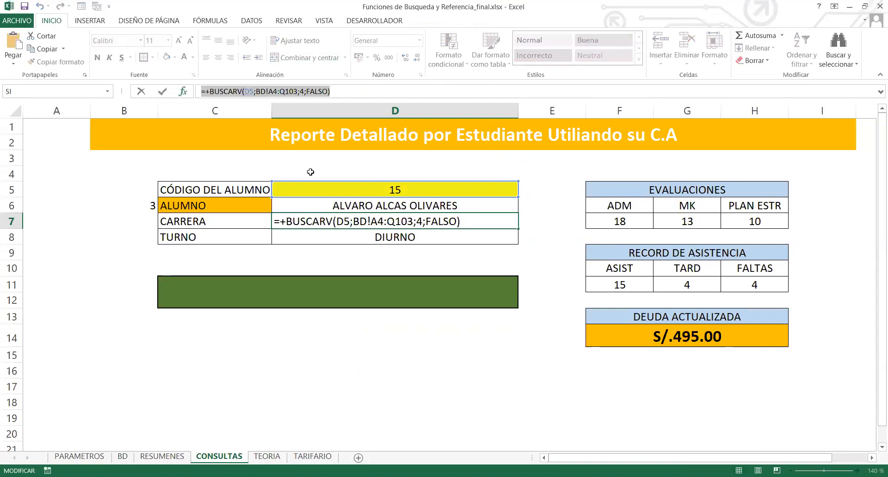
pyautogui.press('Escape')
pyautogui.click(353, 283)
pyautogui.click(290, 96)
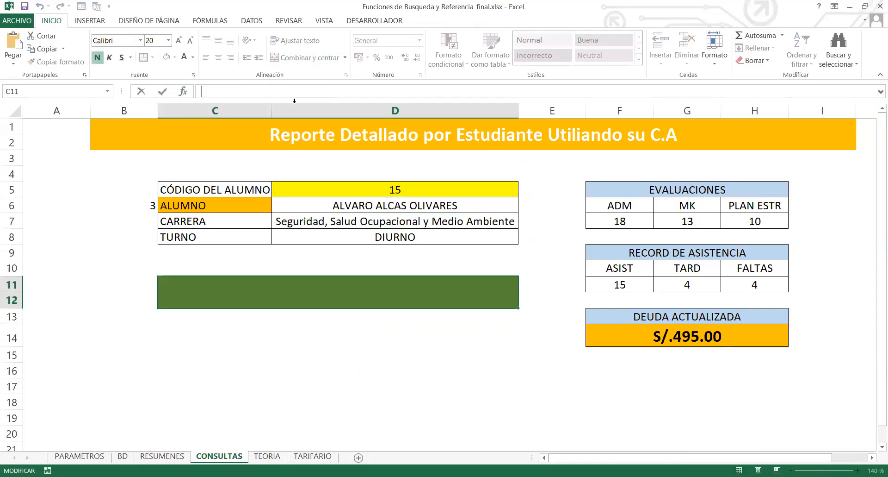
pyautogui.hotkey('ctrl', 'v')
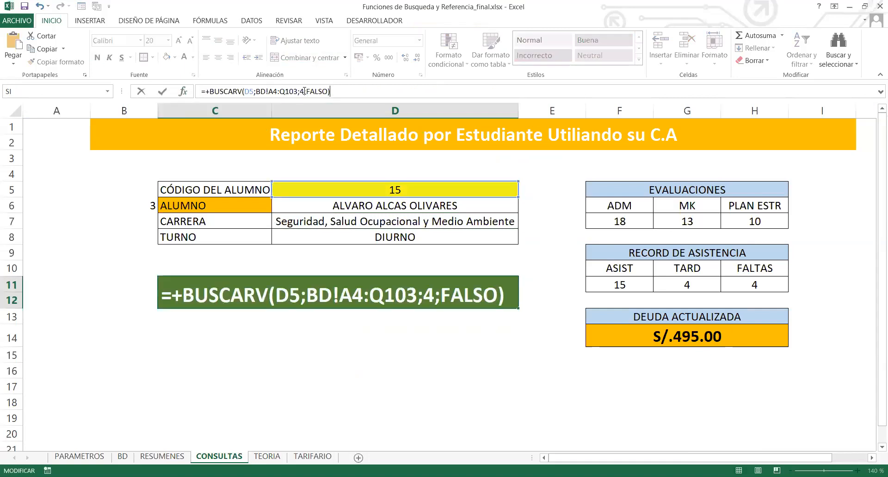
pyautogui.click(305, 91)
pyautogui.press('BackSpace')
pyautogui.write('15')
pyautogui.press('Return')
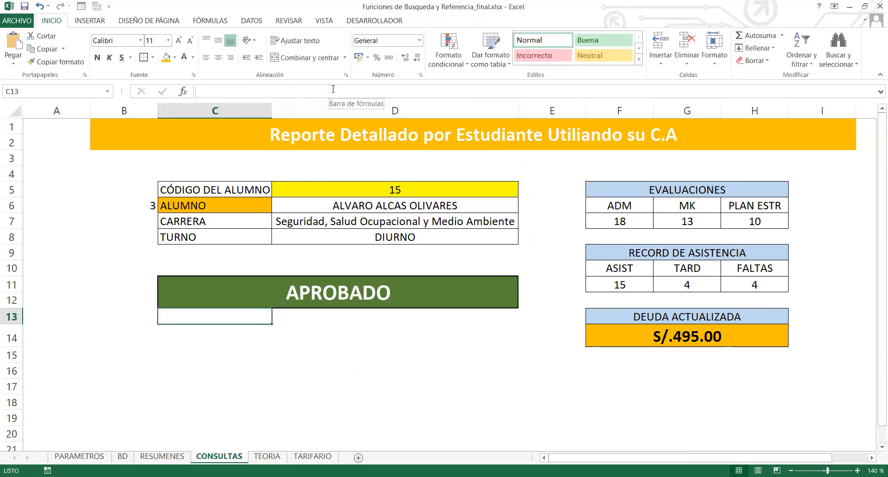
# Set the CÓDIGO DEL ALUMNO in D5 to 56 to test the report.
pyautogui.press('Up')
pyautogui.press('Up')
pyautogui.press('Up')
pyautogui.press('Up')
pyautogui.press('Up')
pyautogui.press('Up')
pyautogui.press('Up')
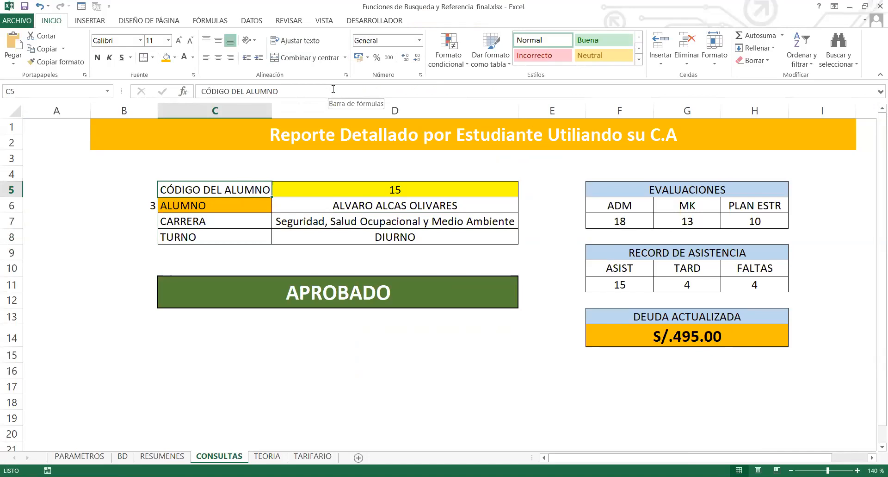
pyautogui.press('Right')
pyautogui.press('Right')
pyautogui.press('Left')
pyautogui.write('56')
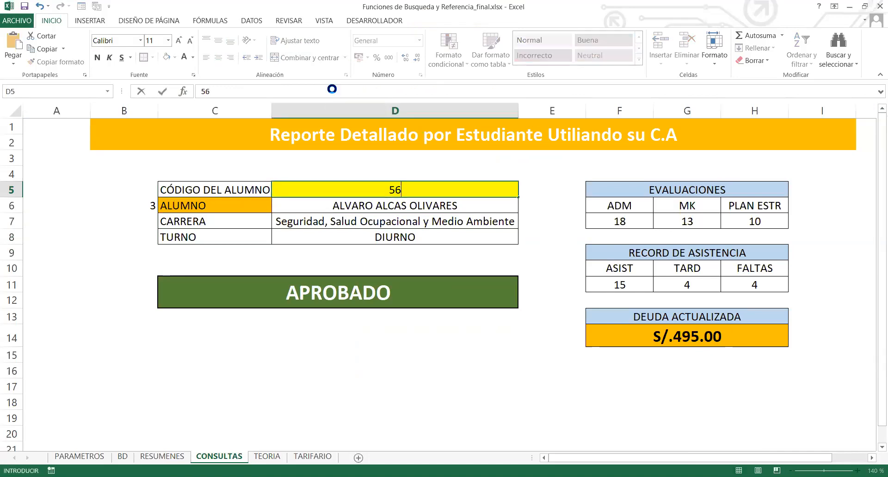
pyautogui.press('Return')
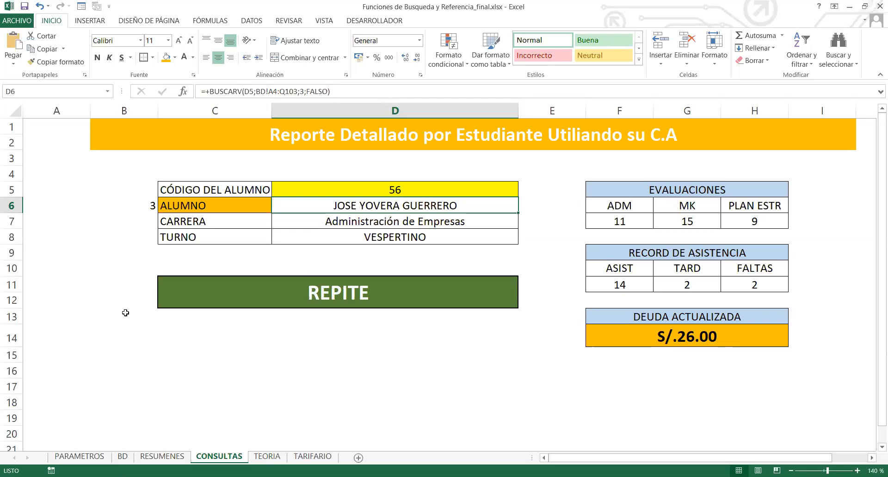
# Look through the BD, RESUMENES, TEORIA and TARIFARIO sheets and return to the CONSULTAS report.
pyautogui.click(123, 456)
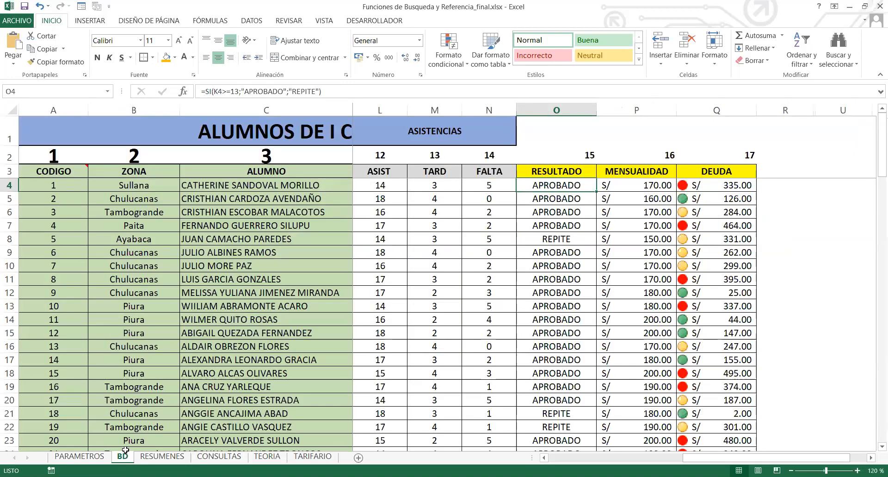
pyautogui.click(156, 457)
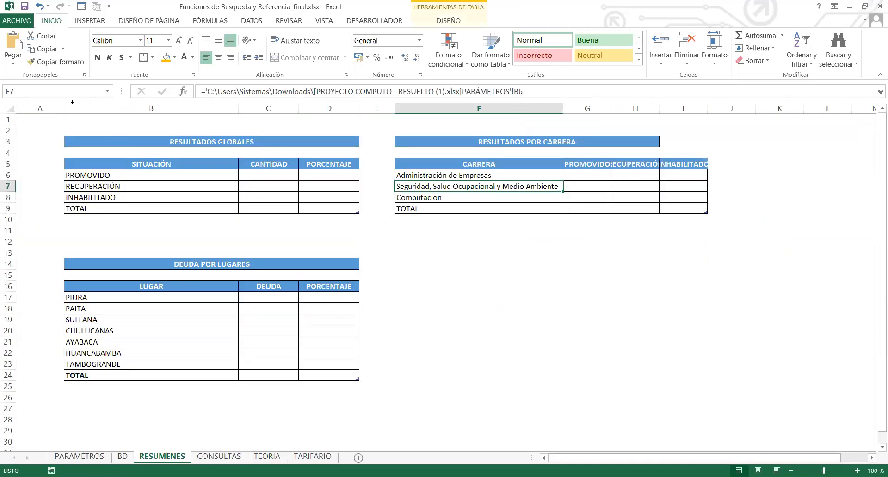
pyautogui.moveTo(44, 130); pyautogui.dragTo(766, 401)
pyautogui.click(219, 456)
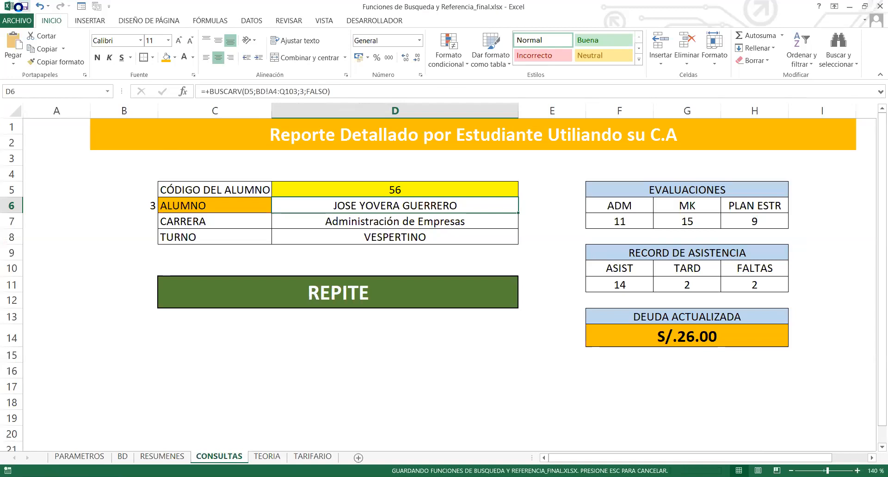
pyautogui.click(316, 456)
pyautogui.click(267, 456)
pyautogui.click(321, 456)
pyautogui.click(172, 456)
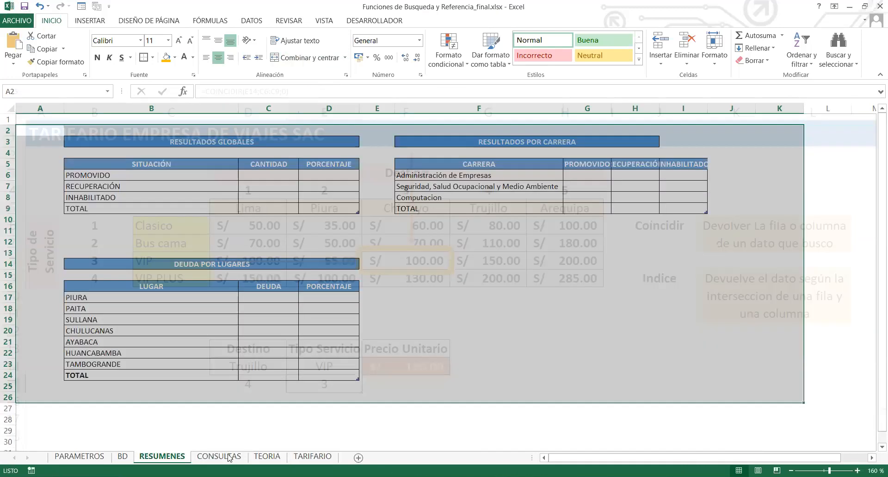
pyautogui.click(219, 456)
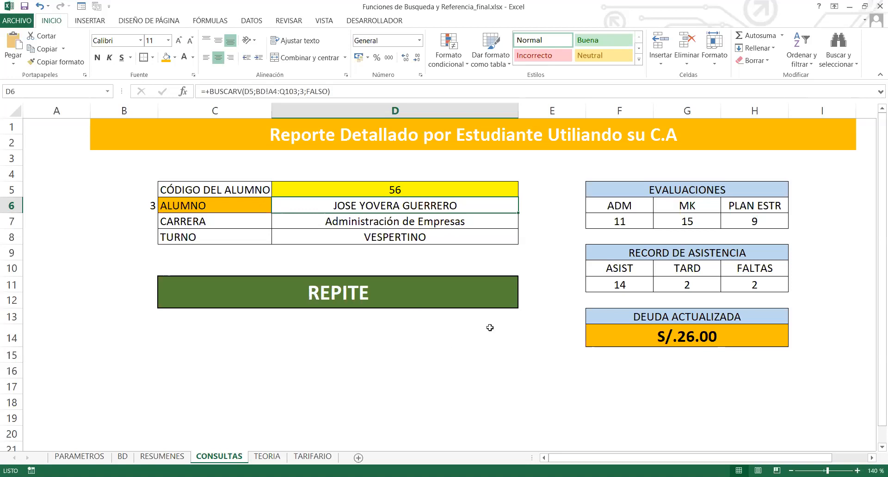
pyautogui.hotkey('alt', 'Tab')
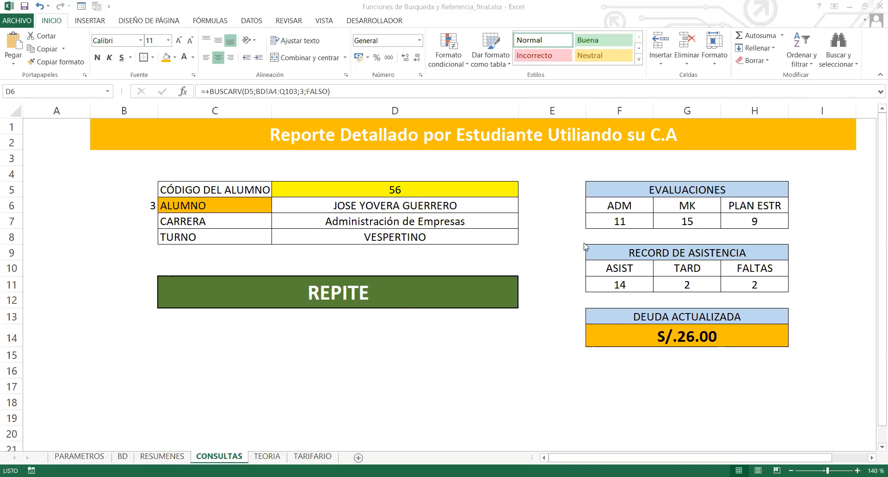
pyautogui.click(552, 205)
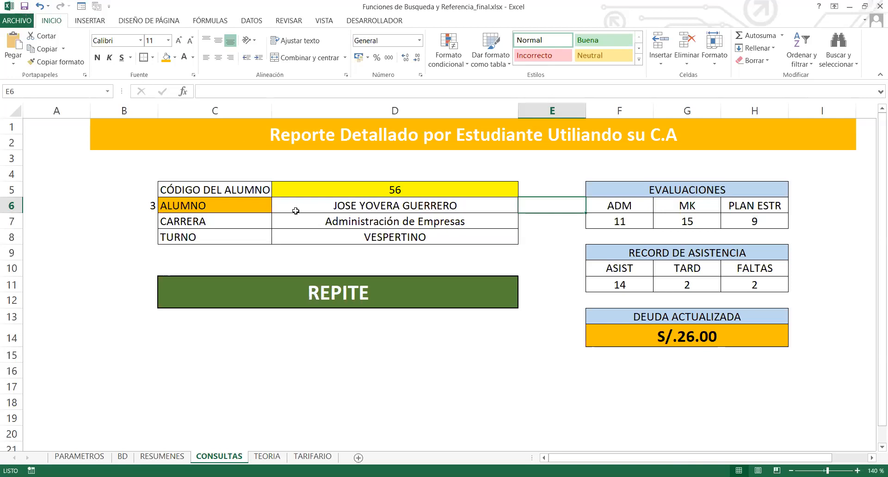
pyautogui.click(436, 244)
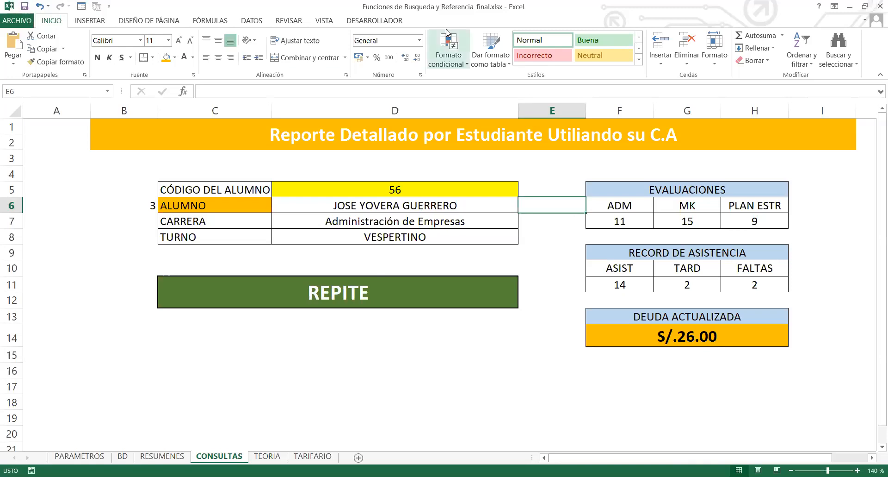
pyautogui.click(479, 253)
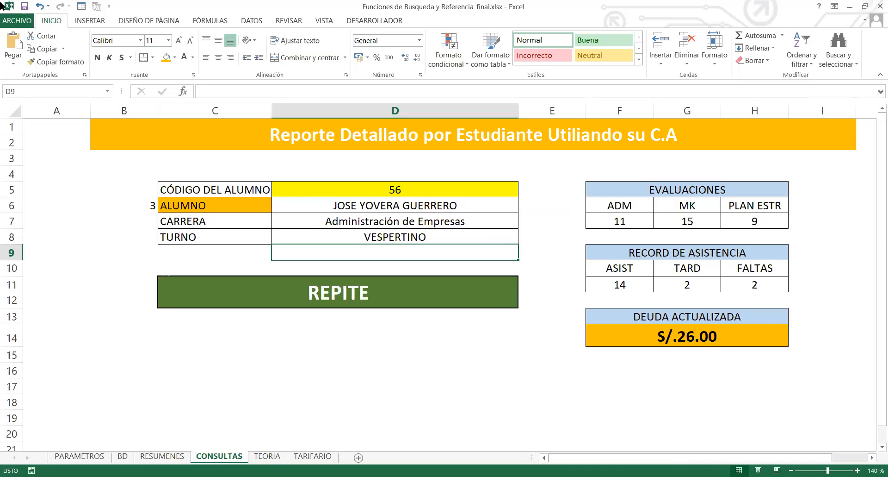
pyautogui.click(506, 296)
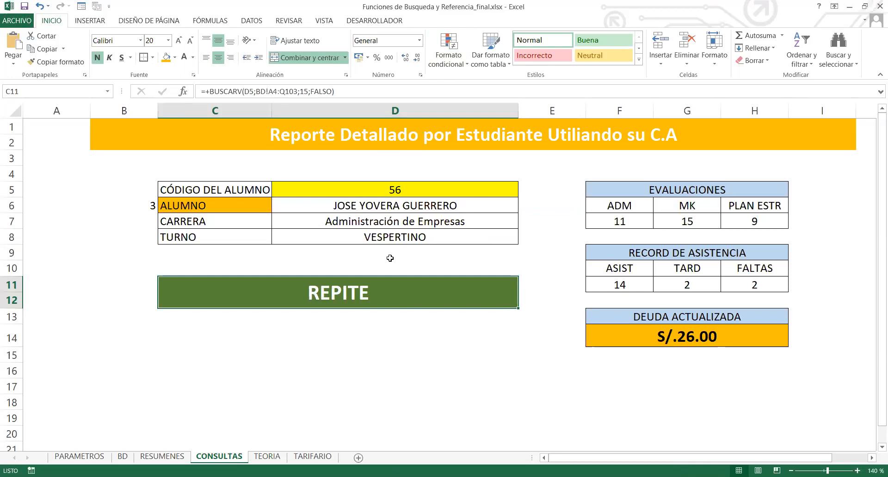
pyautogui.click(390, 237)
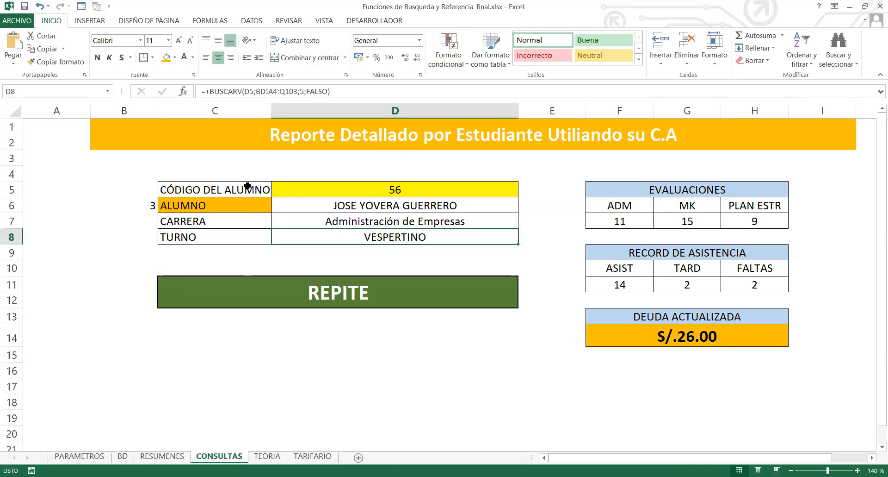
# Save the workbook with the completed CONSULTAS report.
pyautogui.click(7, 110)
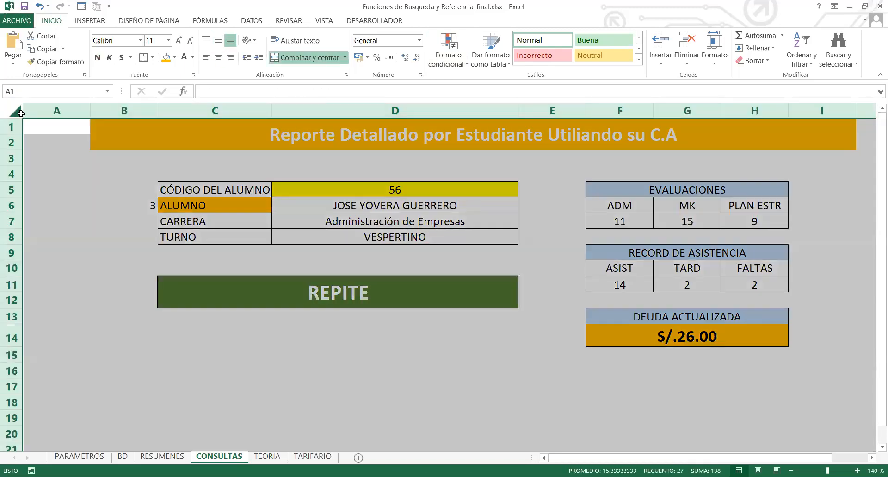
pyautogui.click(27, 8)
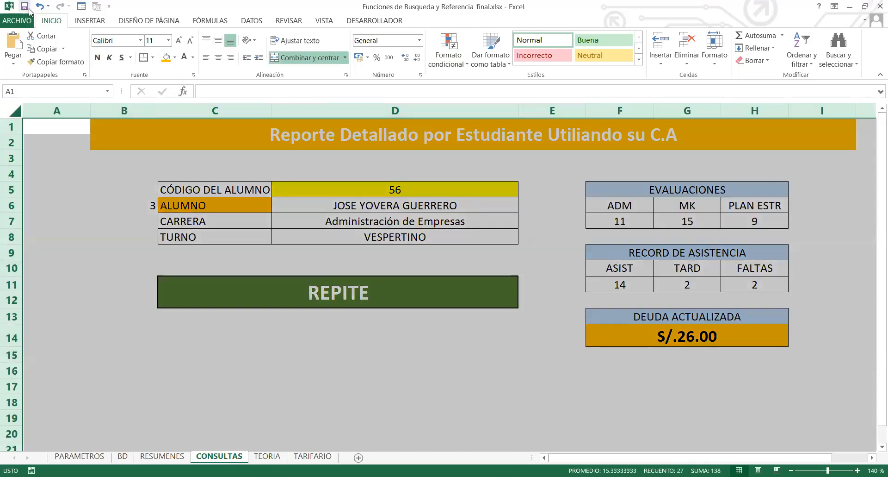
pyautogui.click(530, 243)
pyautogui.click(674, 366)
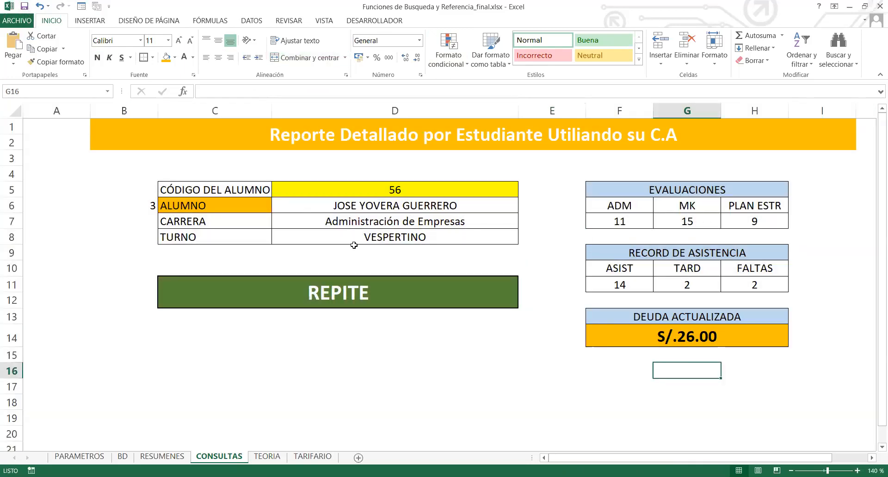
pyautogui.click(18, 116)
pyautogui.click(364, 194)
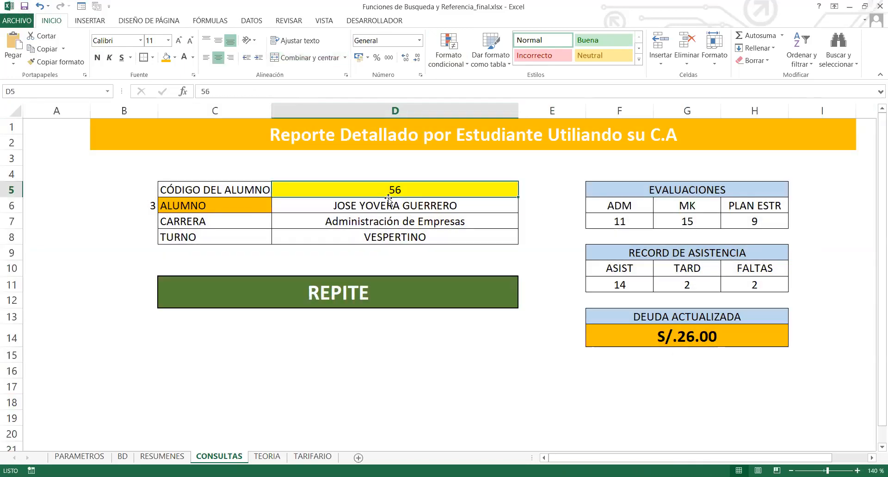
pyautogui.moveTo(97, 136); pyautogui.dragTo(565, 265)
pyautogui.click(450, 242)
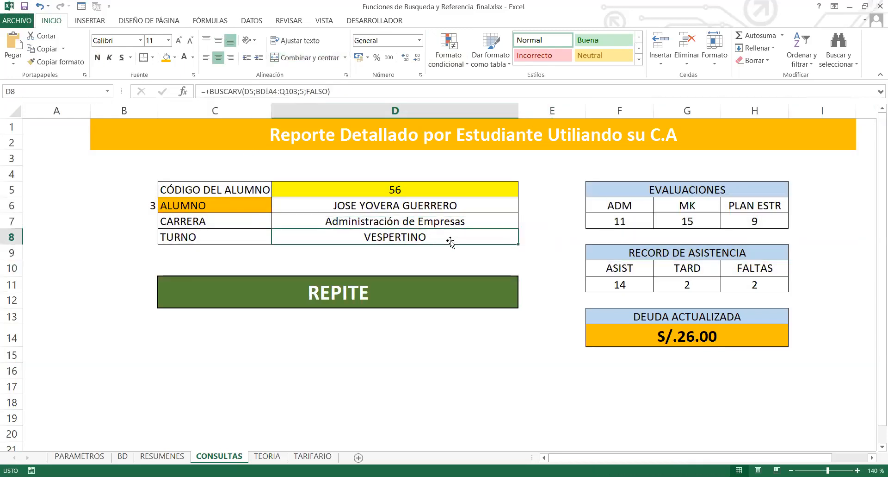
pyautogui.click(7, 118)
pyautogui.moveTo(355, 227); pyautogui.dragTo(357, 236)
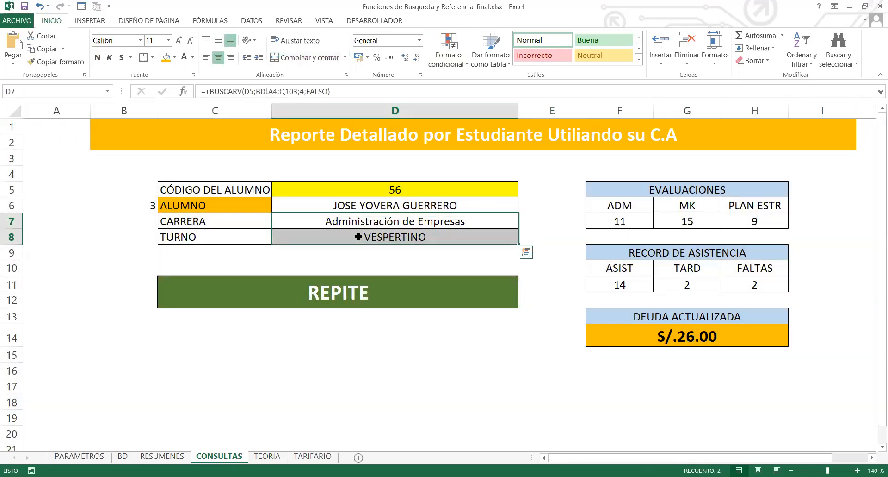
# On the RESUMENES sheet, widen the RECUPERACIÓN and INHABILITADO columns to fit their headers.
pyautogui.click(172, 457)
pyautogui.click(410, 294)
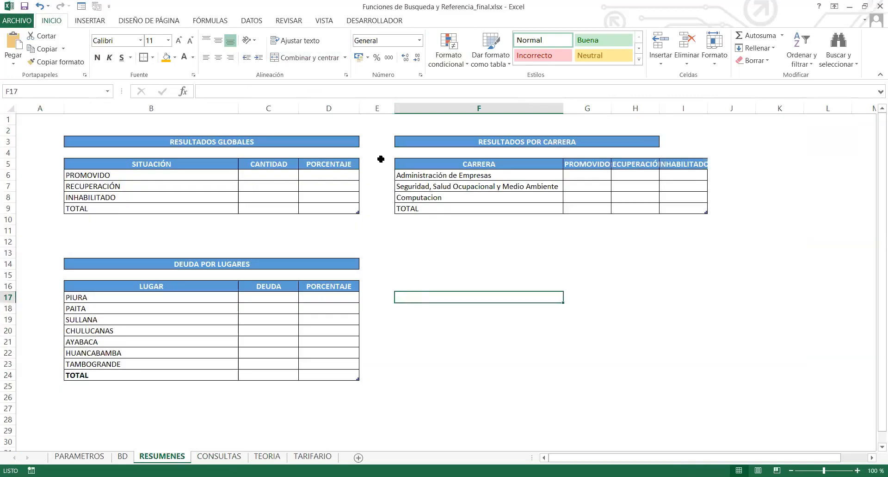
pyautogui.moveTo(658, 107); pyautogui.dragTo(669, 107)
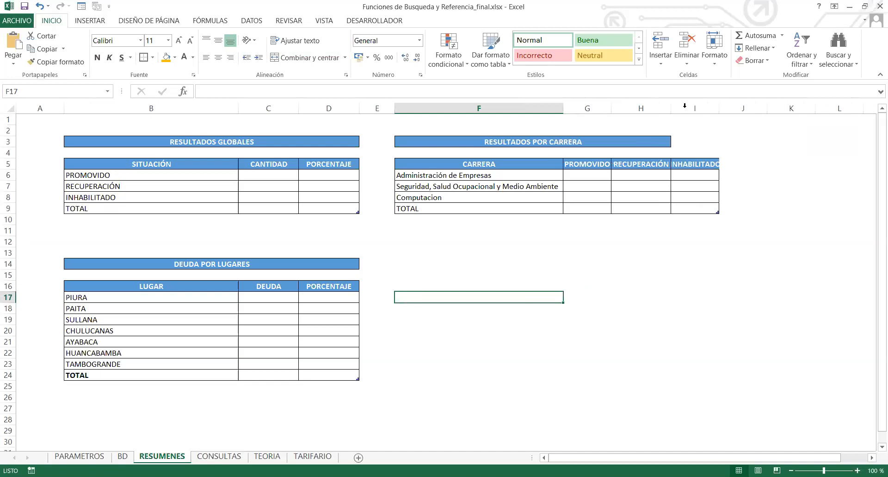
pyautogui.doubleClick(721, 104)
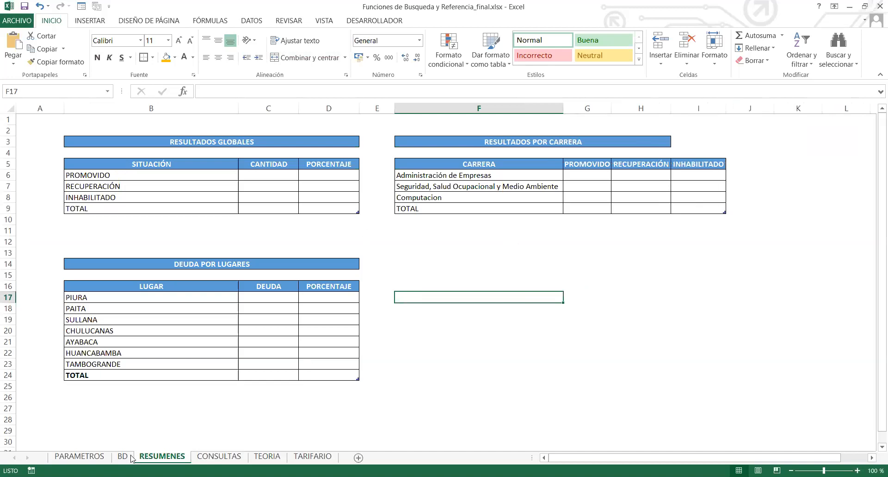
# On the BD sheet, clear the helper column numbers in row 2 from A2 to Q2.
pyautogui.click(131, 456)
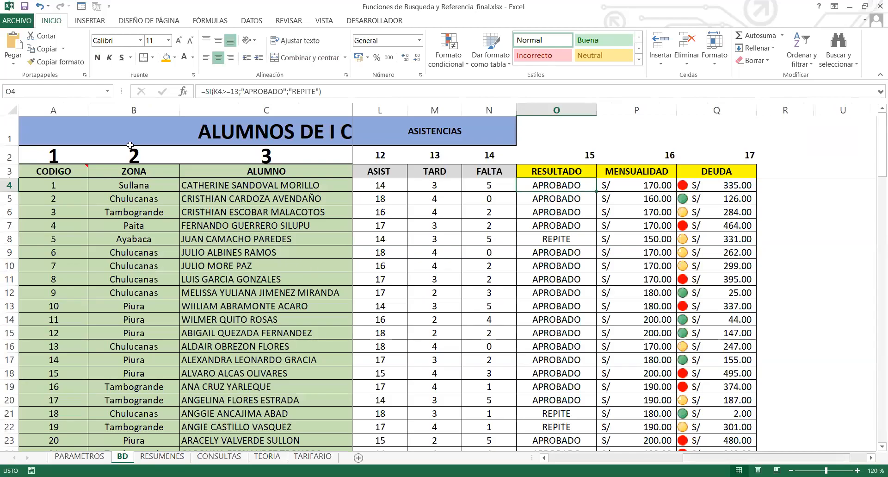
pyautogui.hscroll(-5, 295, 180)
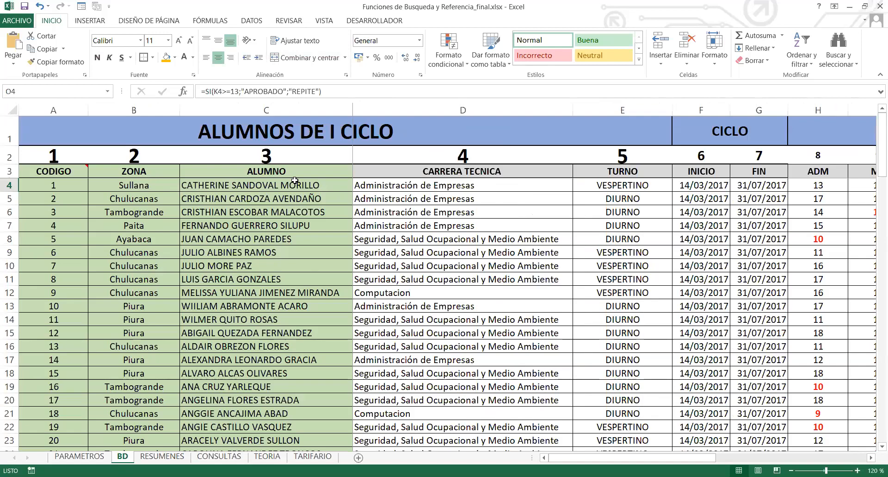
pyautogui.moveTo(53, 155); pyautogui.dragTo(795, 151)
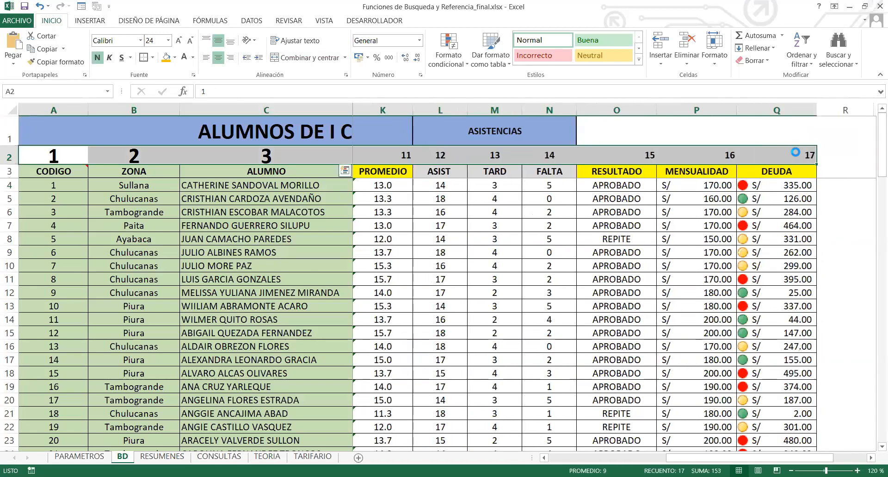
pyautogui.press('Delete')
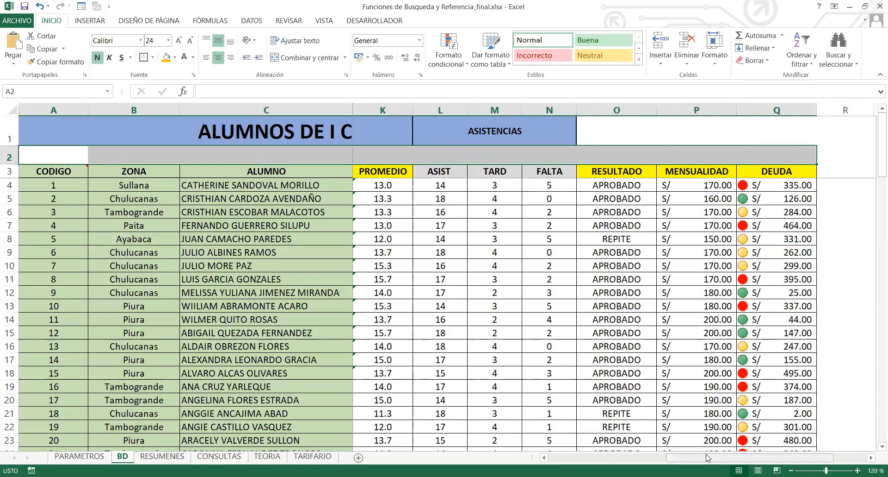
# Compare the SITUACIÓN labels of the RESULTADOS GLOBALES table on RESUMENES with the RESULTADO values on the BD sheet.
pyautogui.click(525, 460)
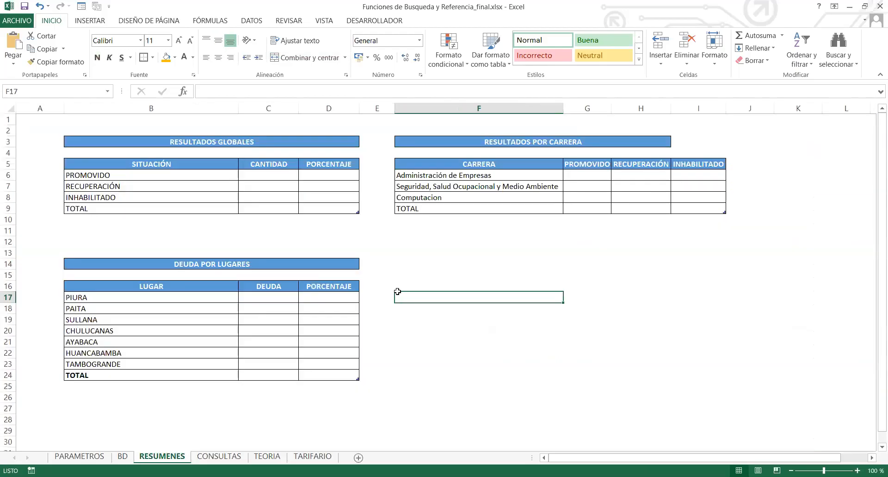
pyautogui.click(858, 471)
pyautogui.click(858, 471)
pyautogui.click(858, 470)
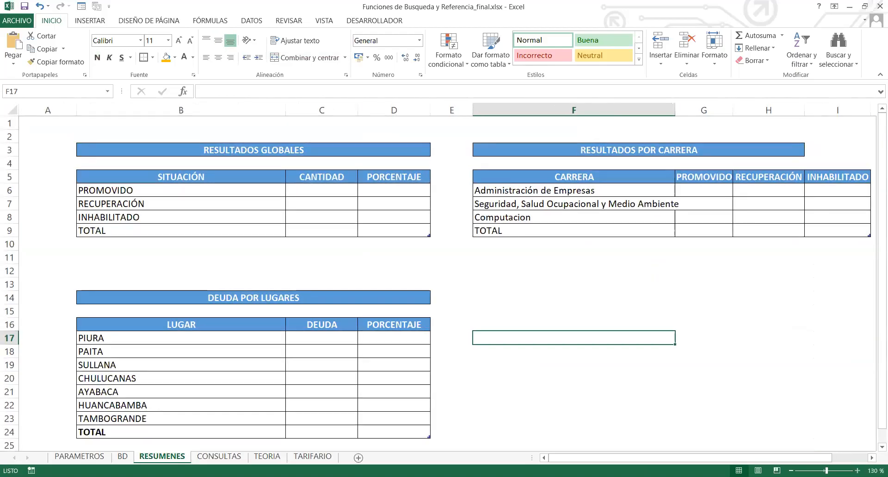
pyautogui.click(222, 211)
pyautogui.middleClick(309, 240)
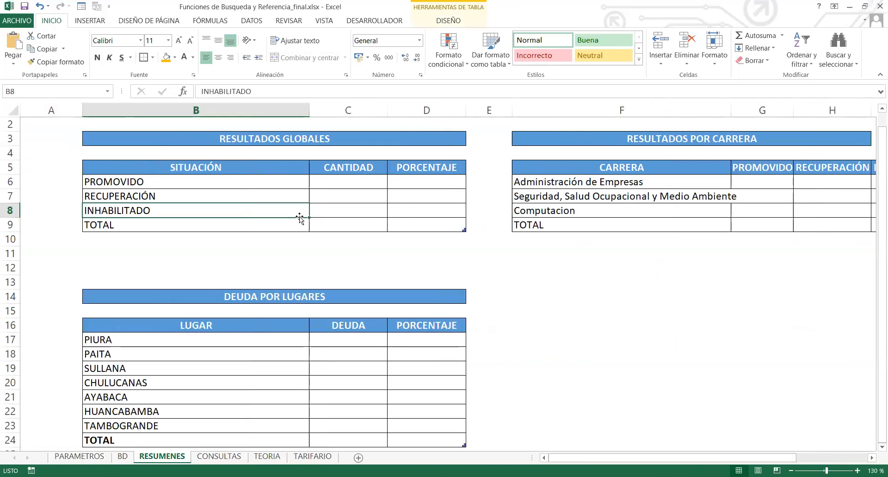
pyautogui.click(243, 179)
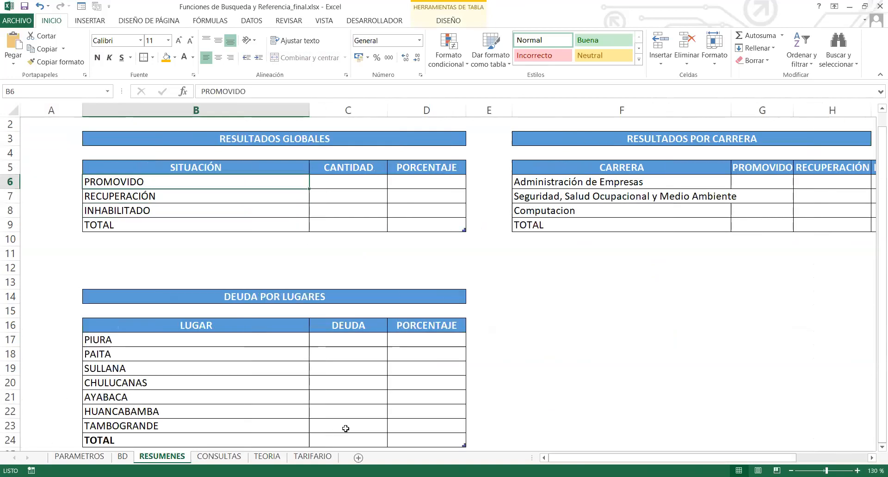
pyautogui.click(122, 455)
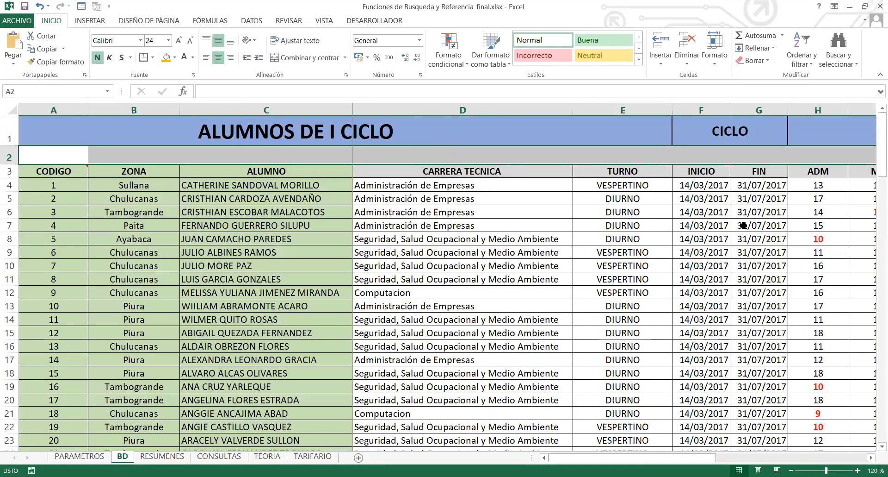
pyautogui.moveTo(693, 458); pyautogui.dragTo(844, 455)
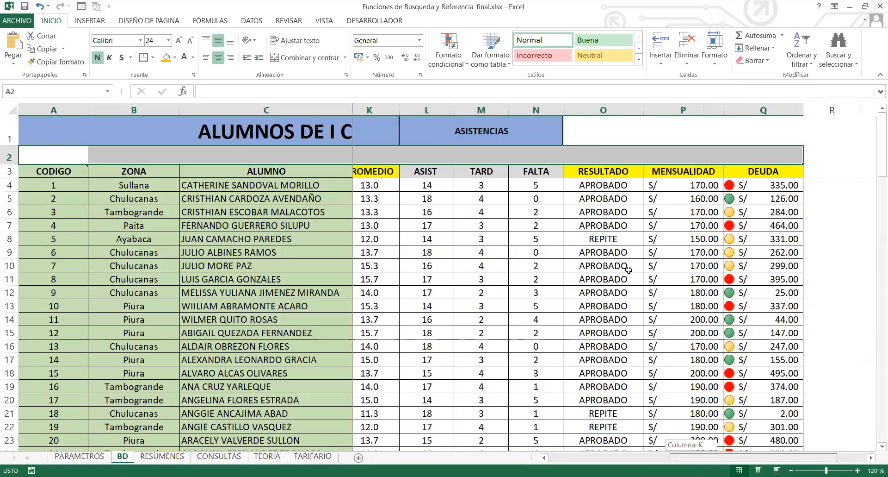
pyautogui.click(506, 197)
pyautogui.click(517, 241)
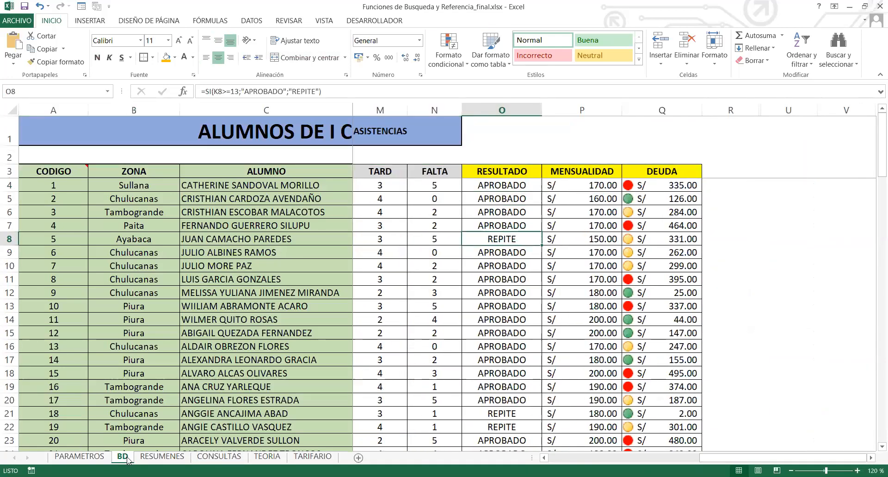
# In the RESULTADOS GLOBALES table on RESUMENES, replace the SITUACIÓN label in B6 with APROBADO.
pyautogui.click(153, 456)
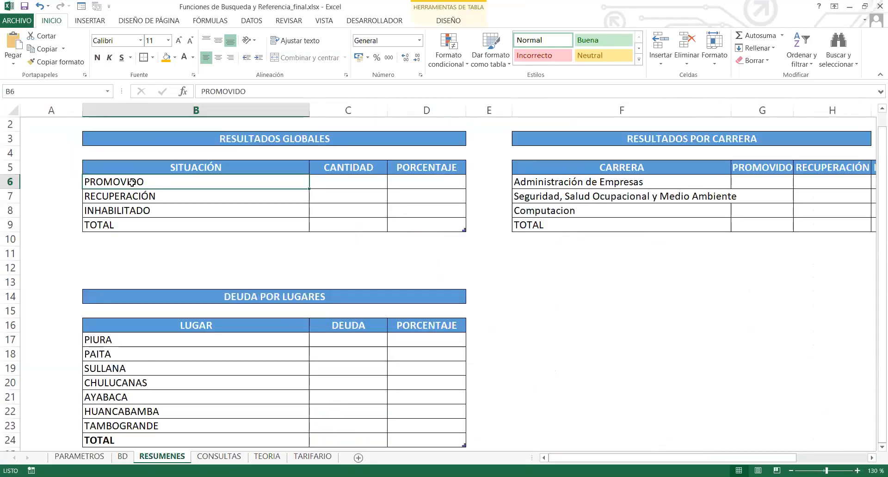
pyautogui.write('apro')
pyautogui.press('BackSpace')
pyautogui.press('BackSpace')
pyautogui.press('BackSpace')
pyautogui.press('BackSpace')
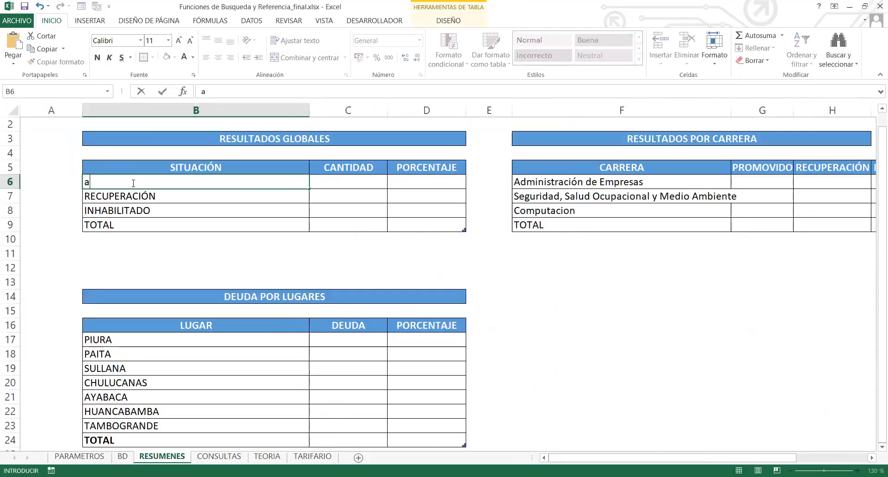
pyautogui.write('APROBADO')
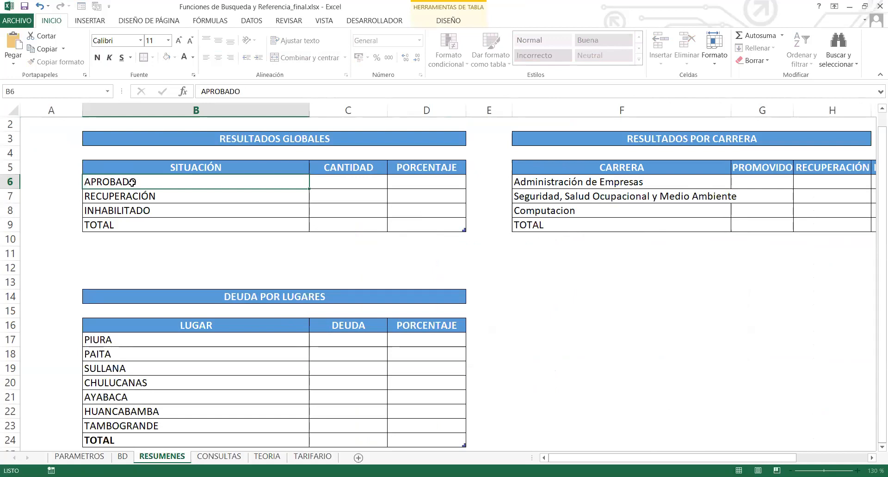
pyautogui.press('Return')
# Replace the RECUPERACIÓN label in B7 with REPITE and clear the INHABILITADO label in B8.
pyautogui.write('REPITE')
pyautogui.press('BackSpace')
pyautogui.write('TE')
pyautogui.press('Return')
pyautogui.press('Delete')
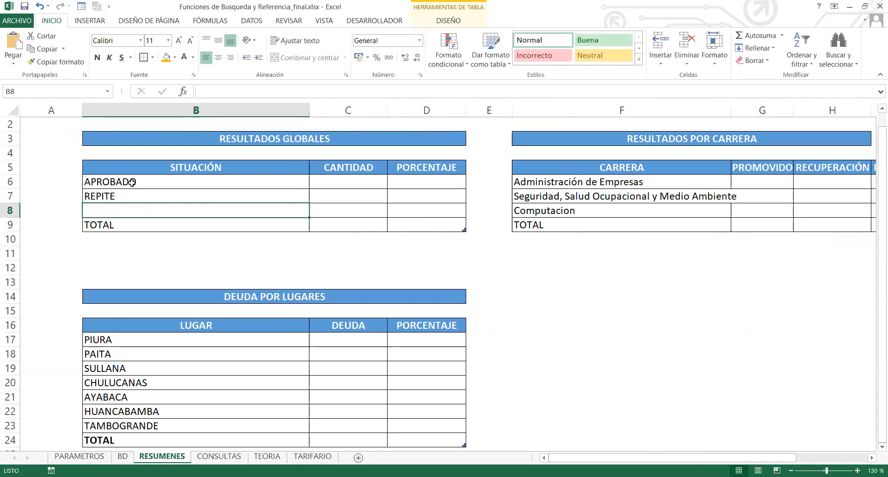
# Delete the empty row 8 between REPITE and TOTAL from the RESULTADOS GLOBALES table.
pyautogui.press('Return')
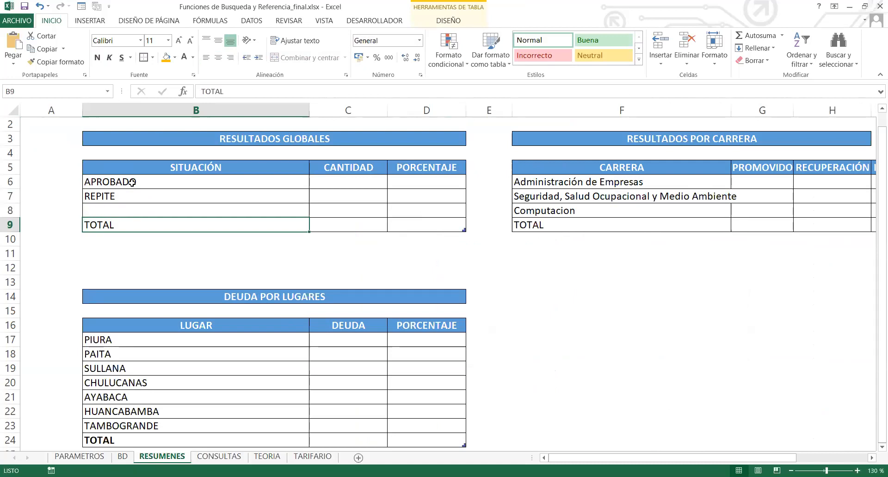
pyautogui.click(136, 209)
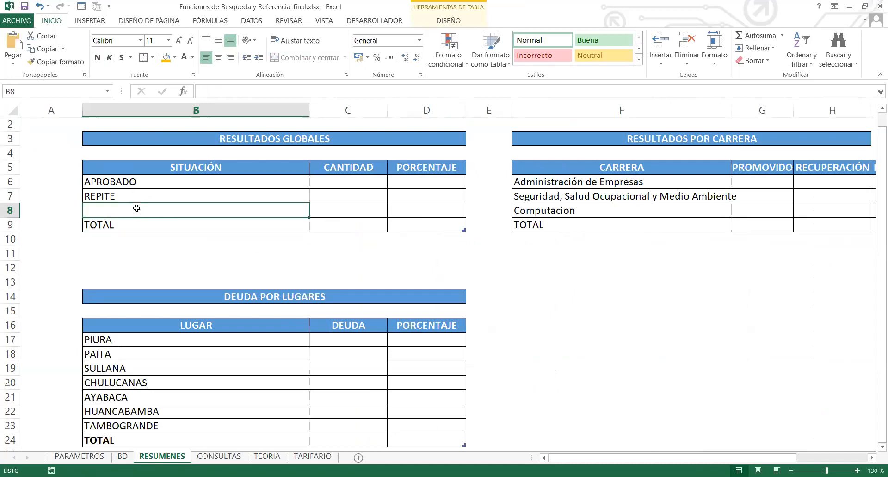
pyautogui.moveTo(121, 208); pyautogui.dragTo(406, 213)
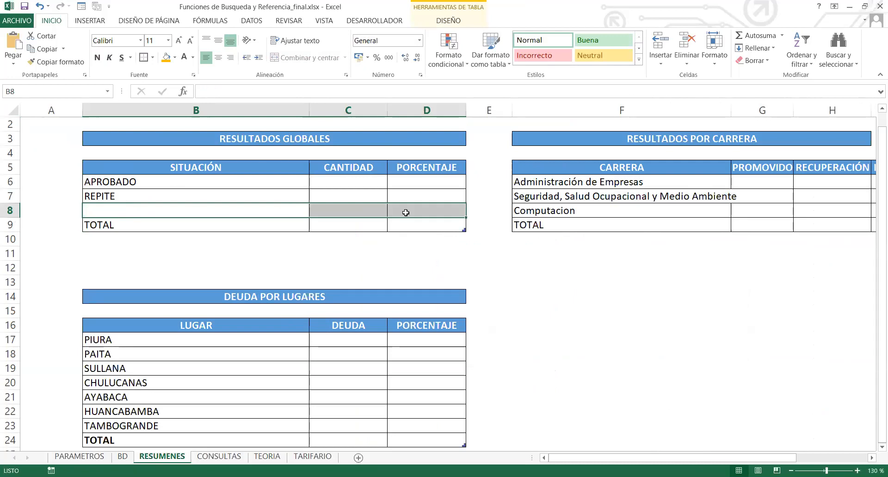
pyautogui.rightClick(406, 213)
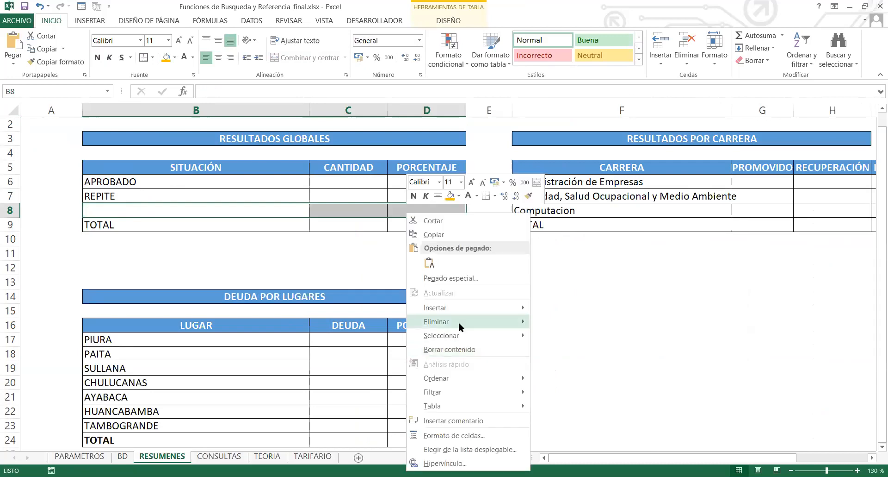
pyautogui.moveTo(459, 321)
pyautogui.click(596, 336)
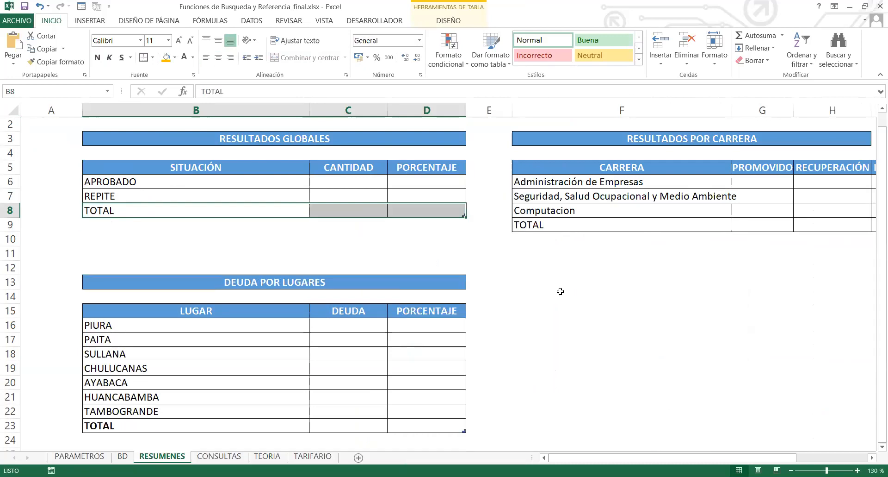
pyautogui.click(313, 252)
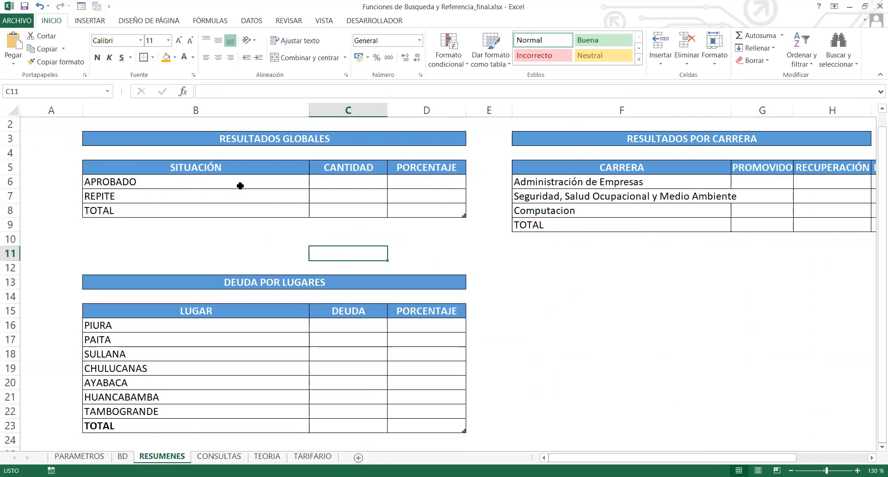
# Enter 100 as the CANTIDAD value of the TOTAL row in the RESULTADOS GLOBALES table.
pyautogui.click(349, 214)
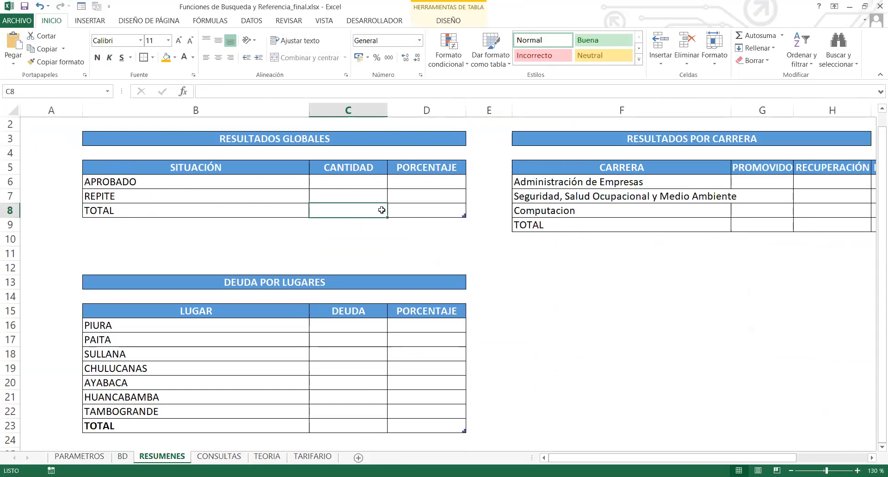
pyautogui.write('100')
pyautogui.press('Return')
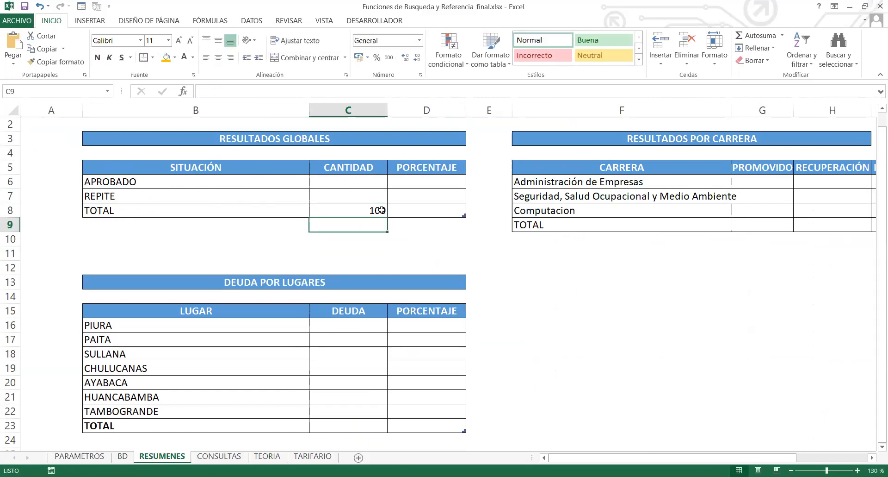
pyautogui.click(364, 183)
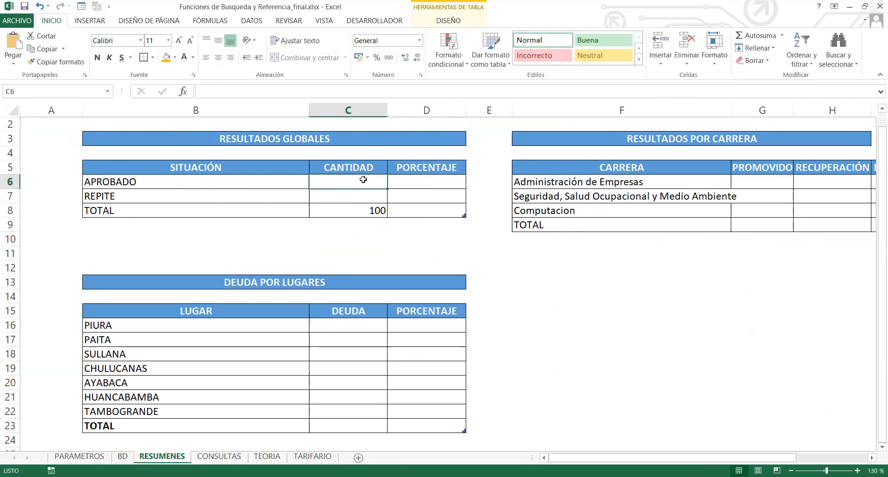
pyautogui.click(365, 198)
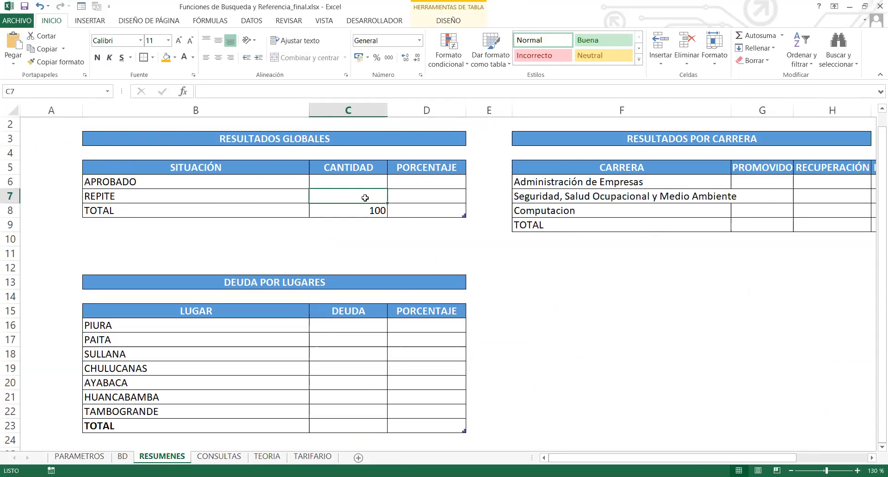
pyautogui.click(438, 181)
pyautogui.click(439, 197)
pyautogui.click(436, 212)
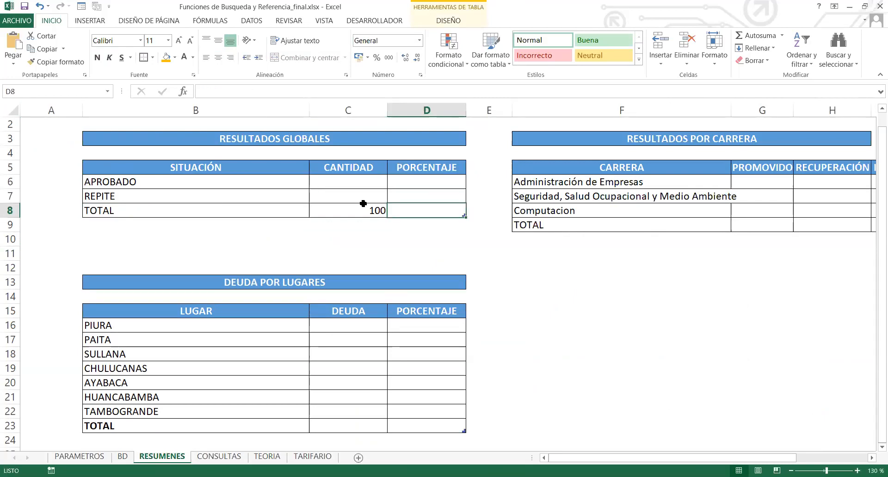
# Enter the text note CONTAR.SI in the CANTIDAD cell of the APROBADO row.
pyautogui.click(333, 179)
pyautogui.write('=')
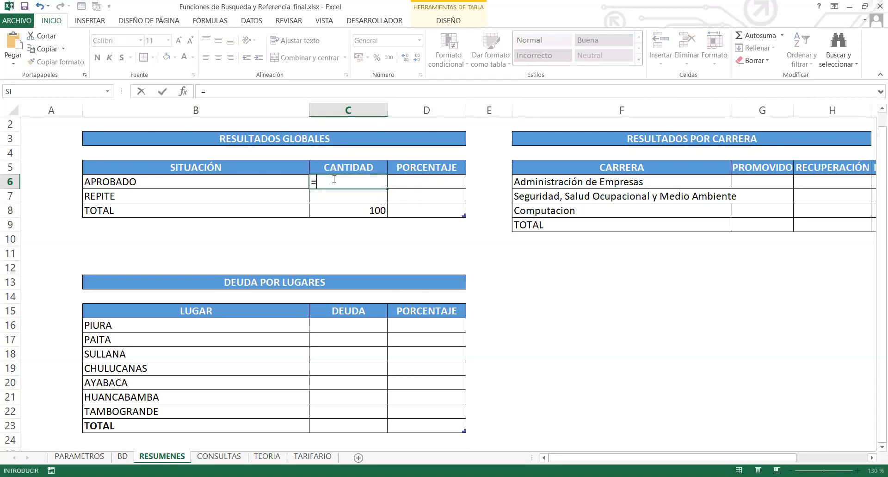
pyautogui.write('C')
pyautogui.press('BackSpace')
pyautogui.press('BackSpace')
pyautogui.write('CONT')
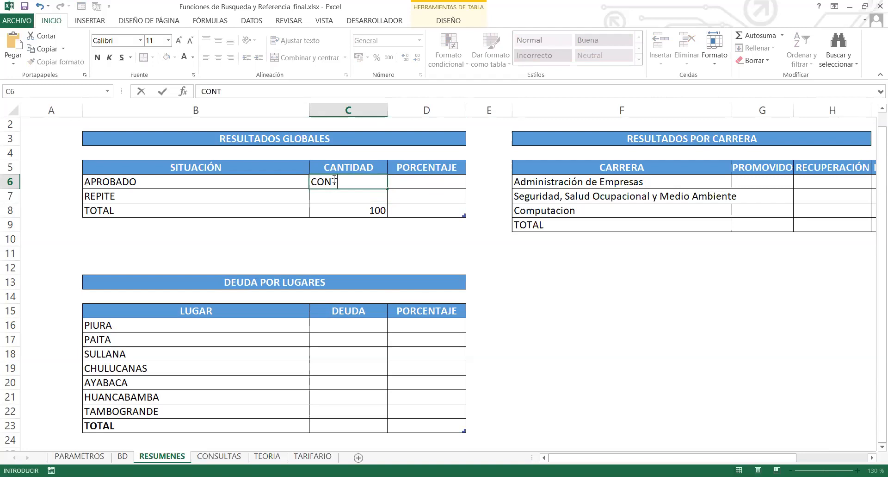
pyautogui.write('AR.SI')
pyautogui.press('Return')
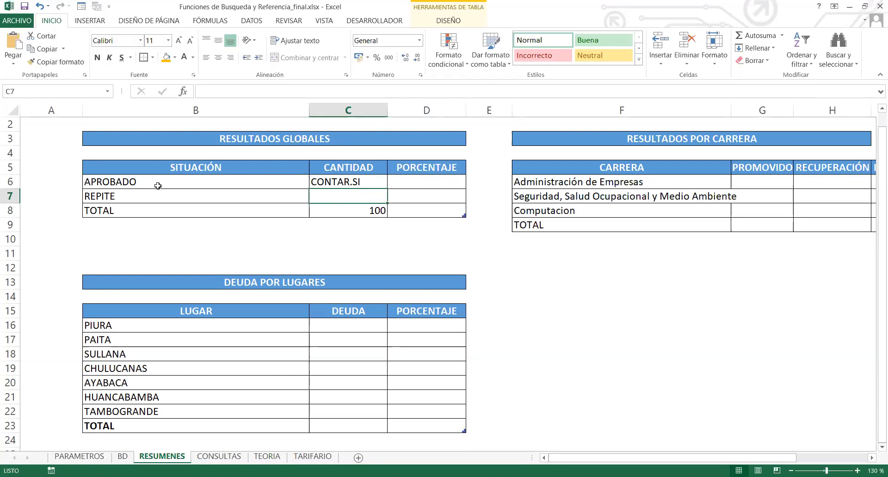
# Enter the text note CANT/TOTAL *100 in the APROBADO row's PORCENTAJE cell and autofit column D to its contents.
pyautogui.click(225, 166)
pyautogui.click(177, 181)
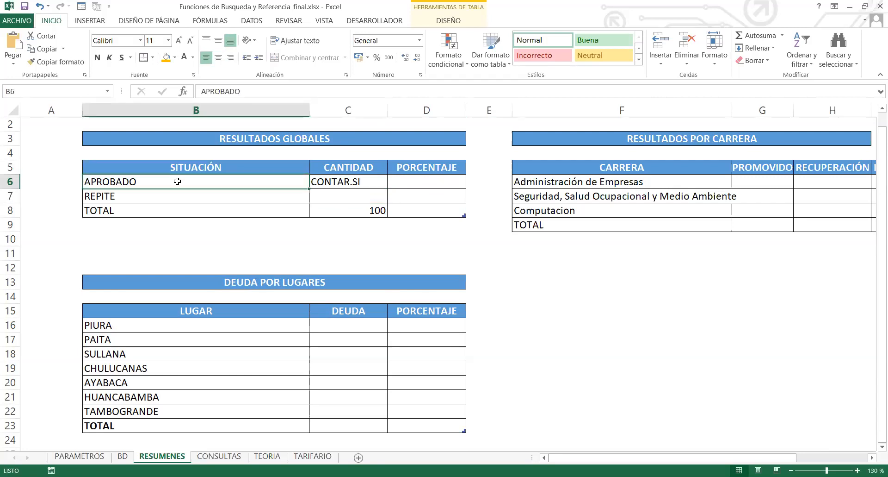
pyautogui.click(417, 179)
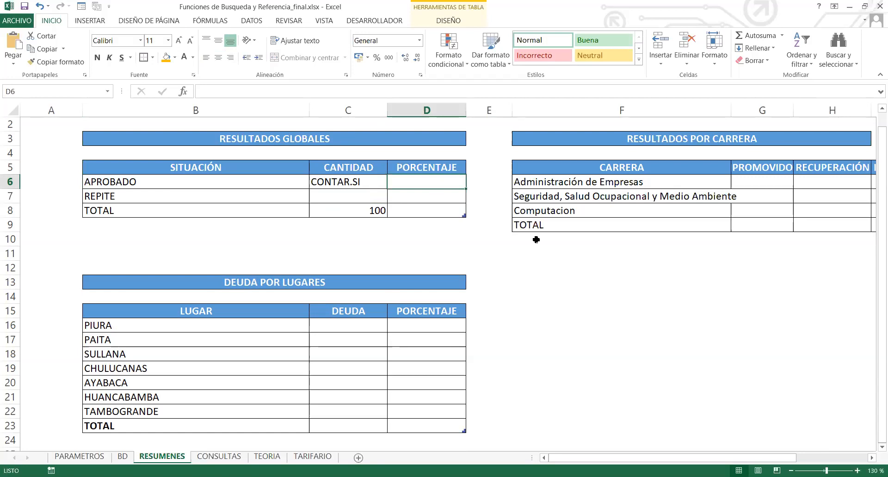
pyautogui.write('CANT')
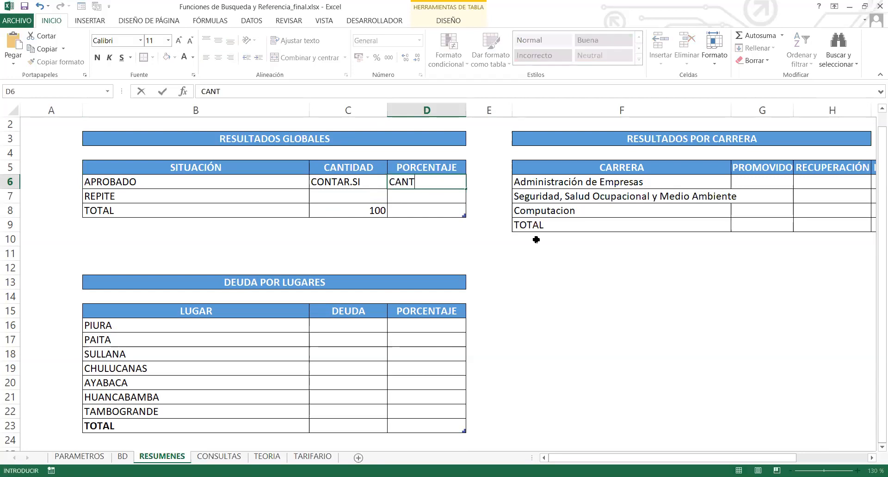
pyautogui.write('/TOTAL *100')
pyautogui.press('Return')
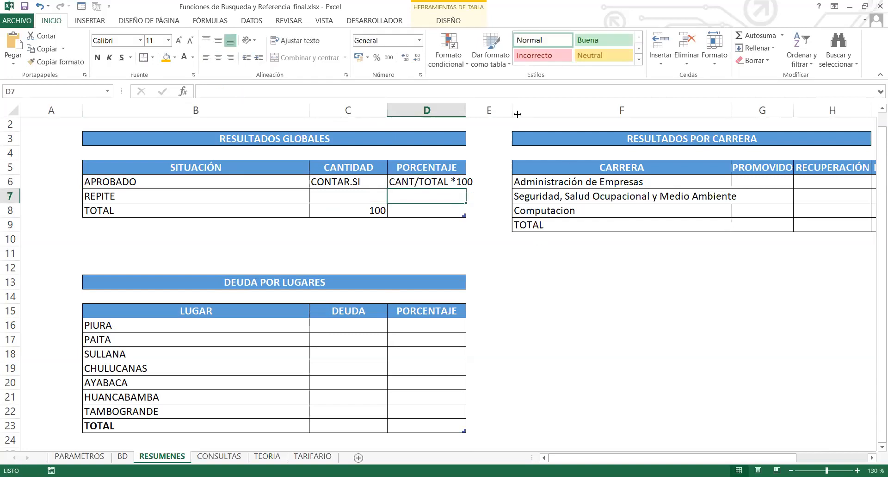
pyautogui.doubleClick(466, 111)
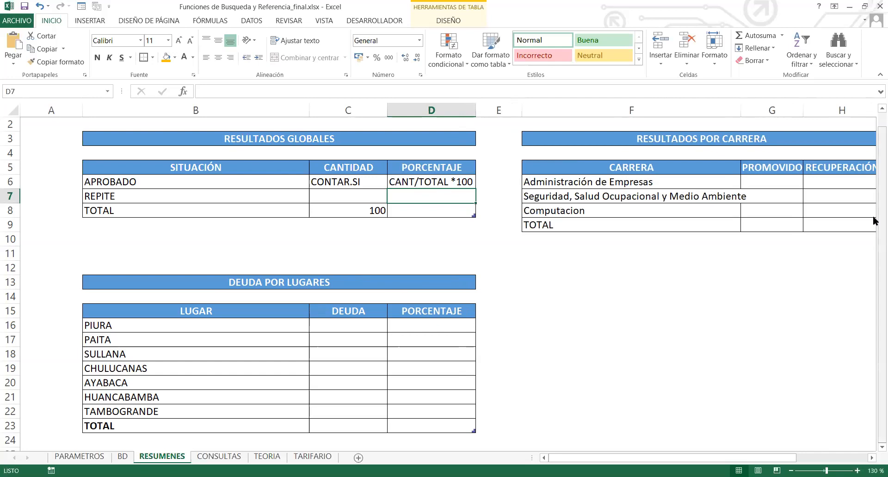
# Examine the DEUDA POR LUGARES table and compare it with the ZONA and DEUDA values of the Piura students on the BD sheet.
pyautogui.click(216, 292)
pyautogui.click(367, 333)
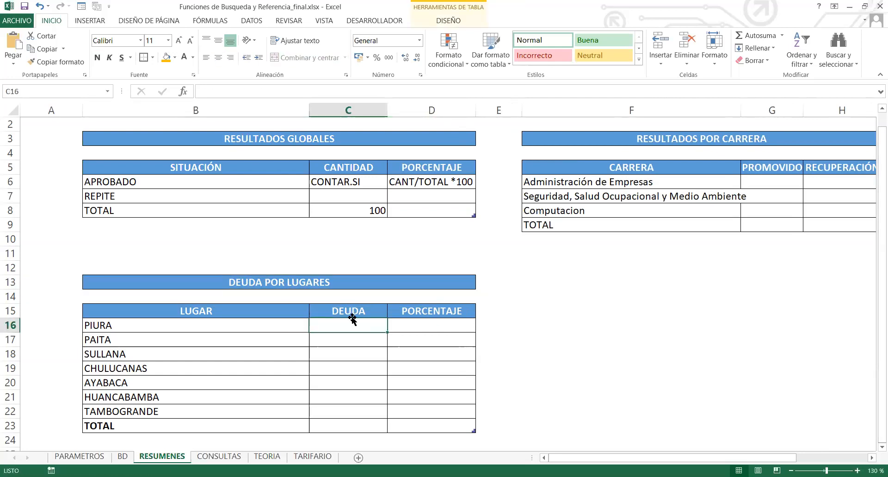
pyautogui.click(126, 329)
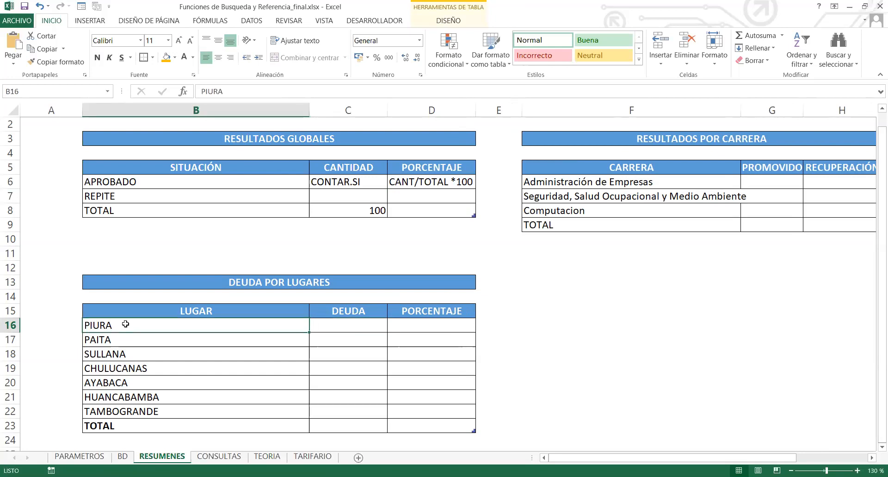
pyautogui.click(323, 324)
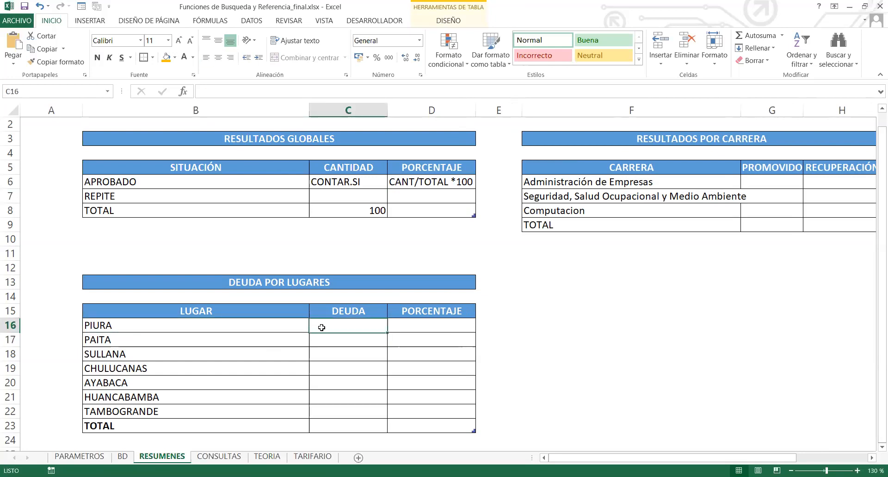
pyautogui.click(123, 456)
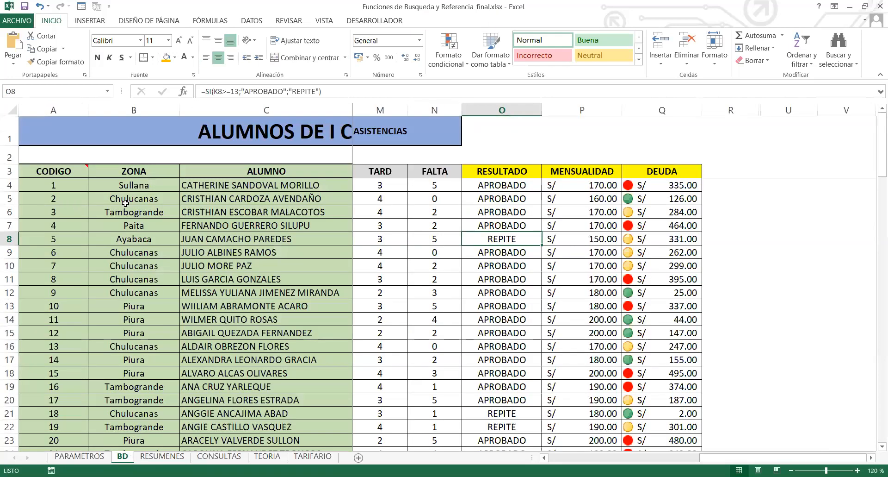
pyautogui.click(139, 325)
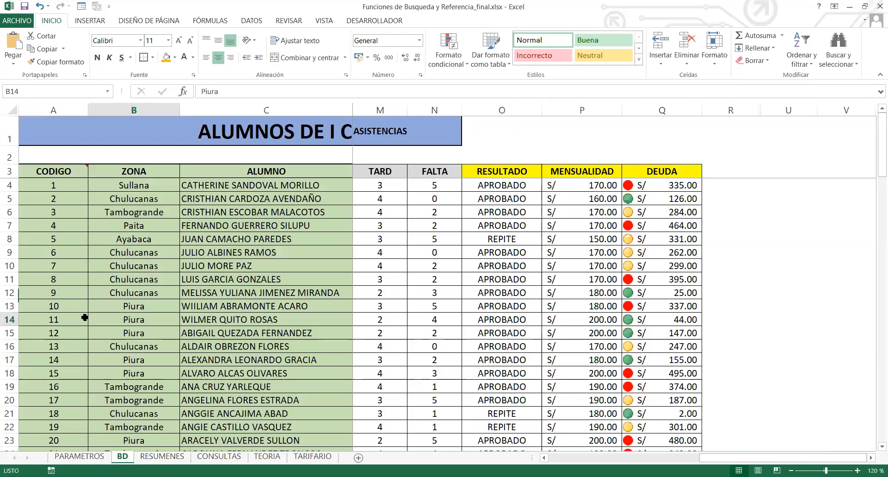
pyautogui.click(35, 308)
pyautogui.click(10, 305)
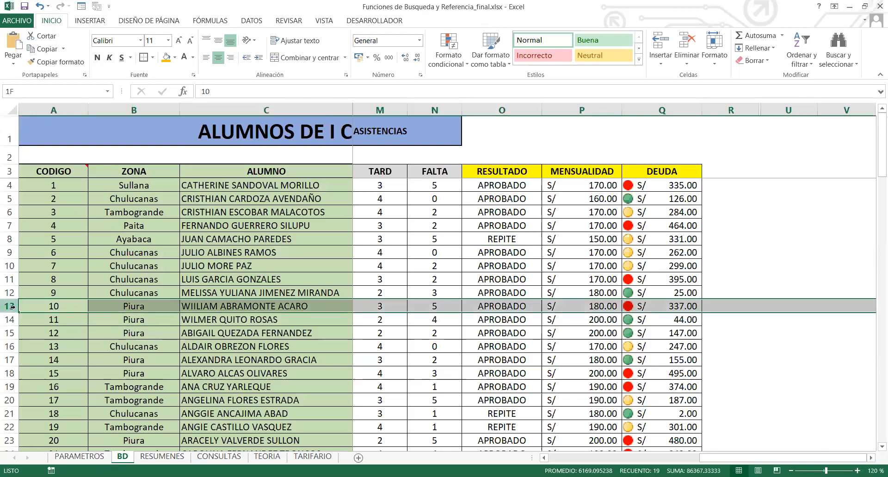
pyautogui.click(128, 304)
pyautogui.click(209, 308)
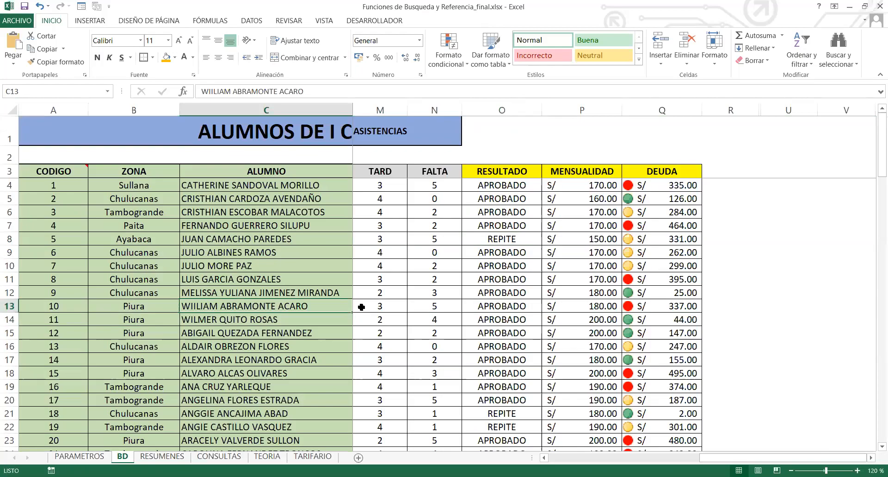
pyautogui.click(678, 307)
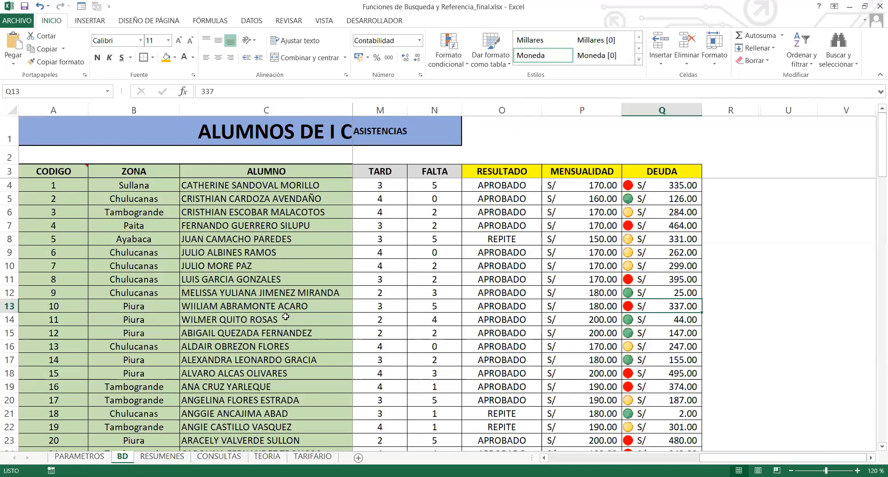
pyautogui.click(259, 321)
pyautogui.click(686, 320)
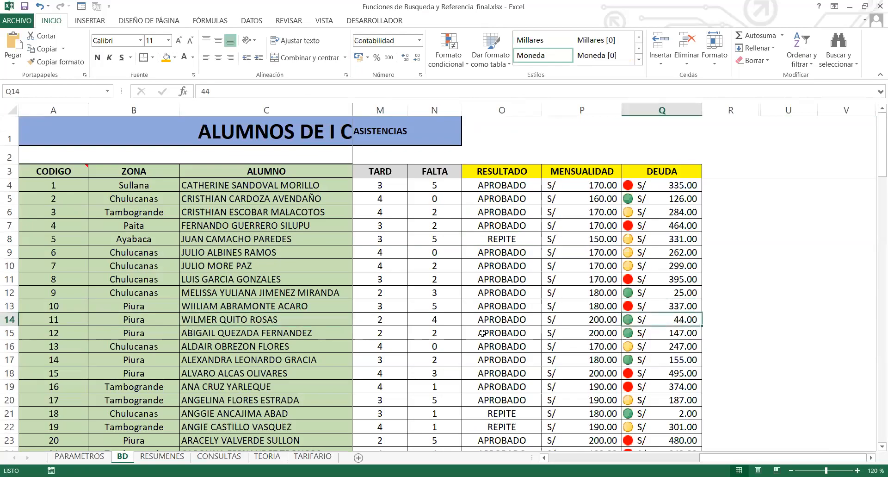
pyautogui.click(680, 305)
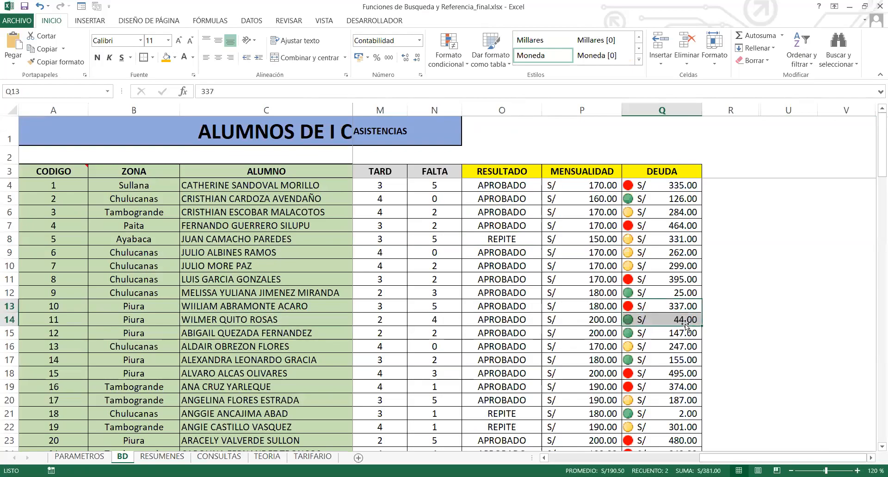
# On RESUMENES, enter the text note SUMAR.SI in the DEUDA cell of the PIURA row.
pyautogui.click(161, 456)
pyautogui.moveTo(347, 332)
pyautogui.mouseDown()
pyautogui.moveTo(353, 366)
pyautogui.moveTo(344, 367)
pyautogui.moveTo(338, 323)
pyautogui.mouseUp()
pyautogui.write('SUMAR')
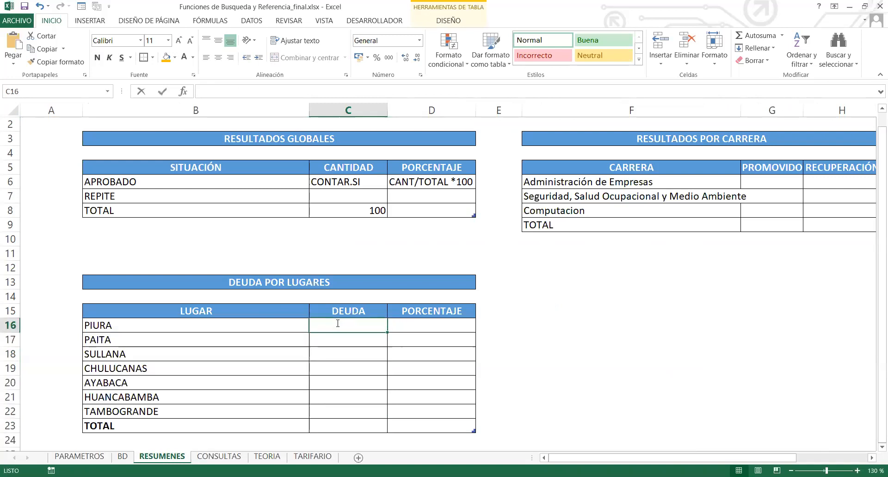
pyautogui.press('Return')
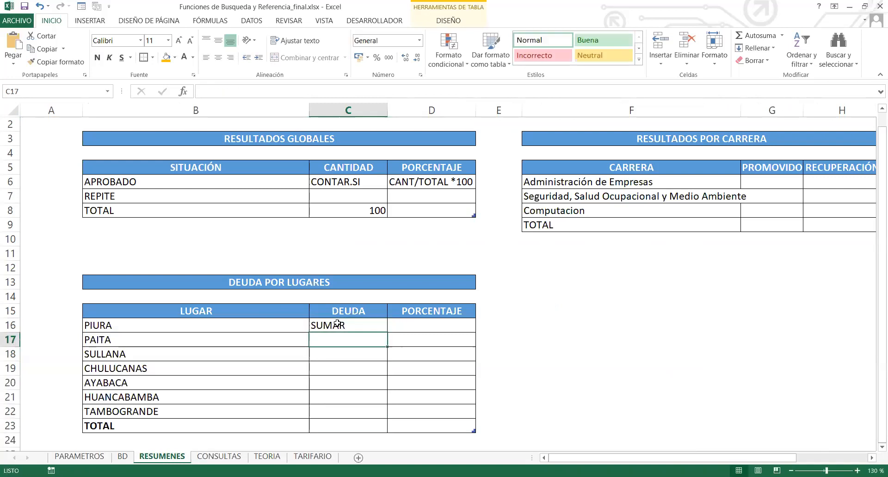
pyautogui.click(337, 323)
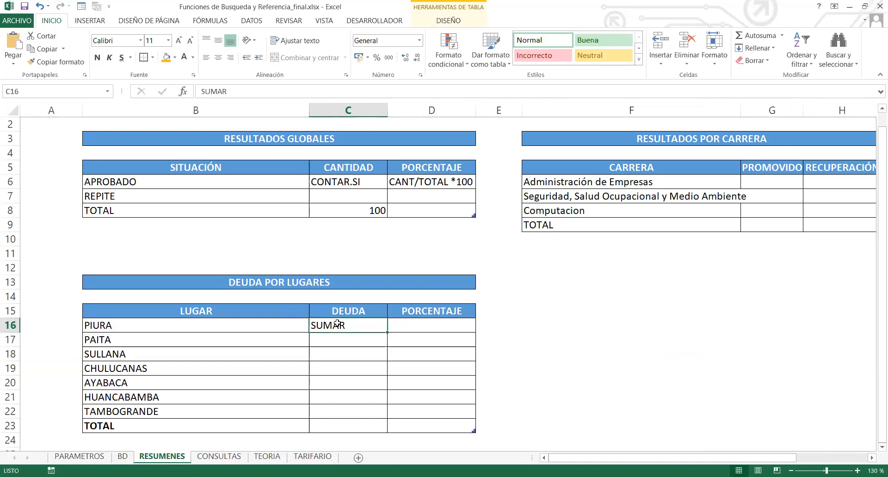
pyautogui.doubleClick(353, 323)
pyautogui.write('.SI')
pyautogui.press('Return')
# Copy the CANT/TOTAL *100 note from D6 into the PORCENTAJE cell of the PIURA row.
pyautogui.click(425, 321)
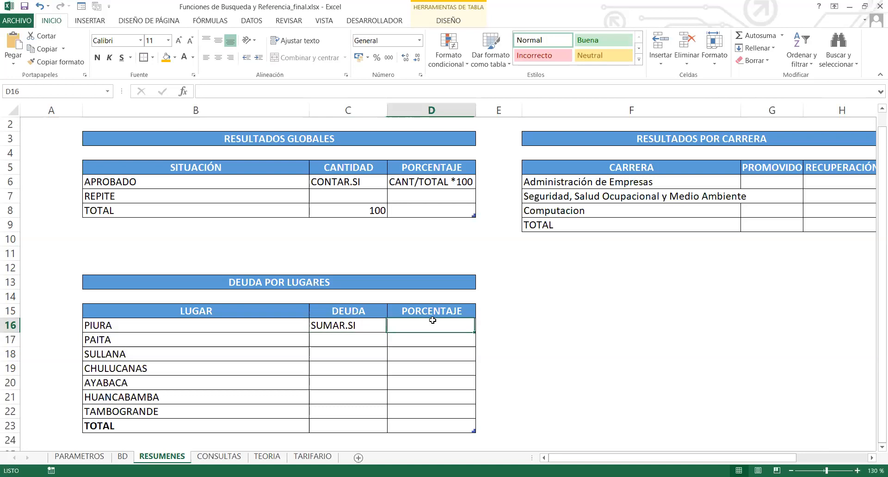
pyautogui.click(441, 186)
pyautogui.hotkey('ctrl', 'c')
pyautogui.click(452, 326)
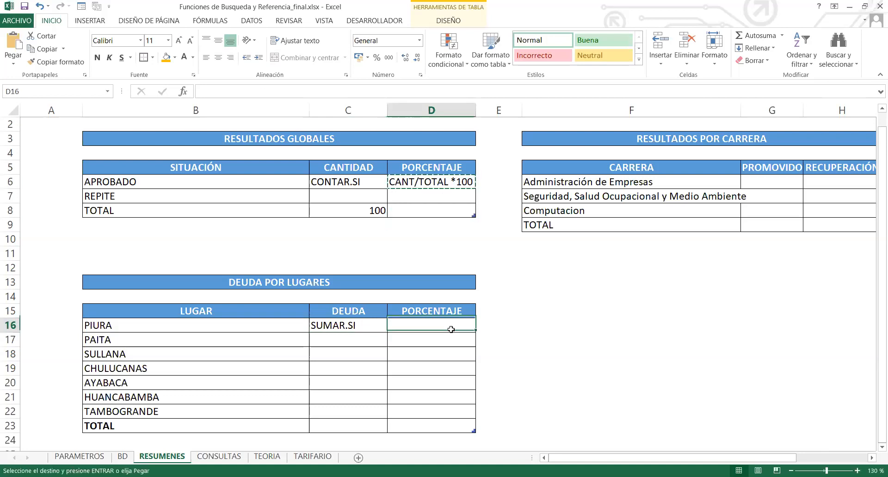
pyautogui.hotkey('ctrl', 'v')
pyautogui.click(584, 343)
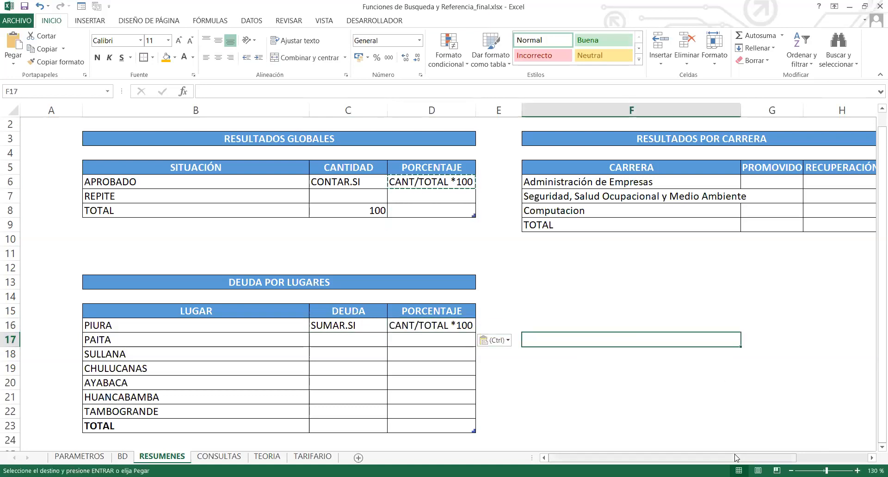
# Autofit columns F, G and H of the RESULTADOS POR CARRERA table to their contents and save the workbook.
pyautogui.moveTo(737, 457); pyautogui.dragTo(805, 456)
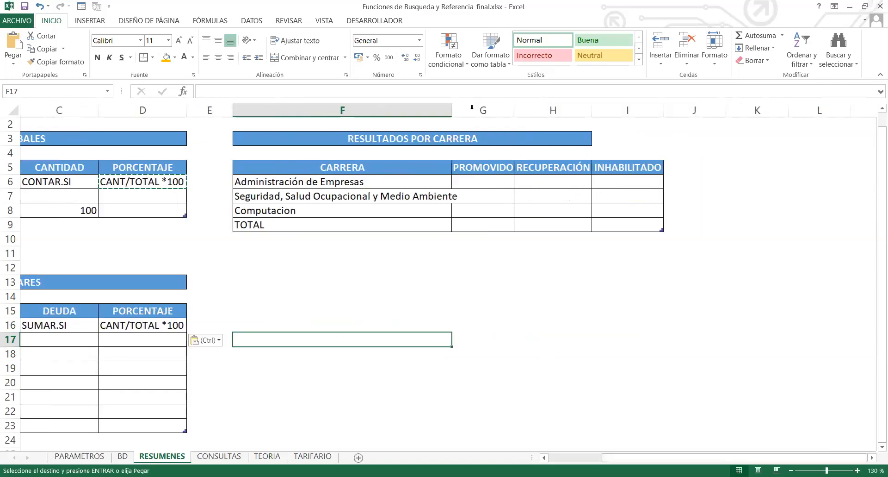
pyautogui.doubleClick(453, 111)
pyautogui.doubleClick(528, 109)
pyautogui.doubleClick(606, 113)
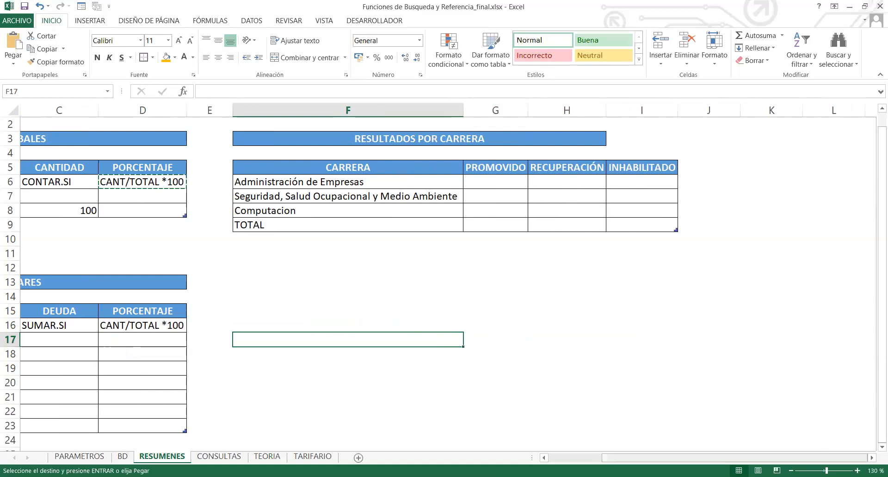
pyautogui.hscroll(-3, 152, 127)
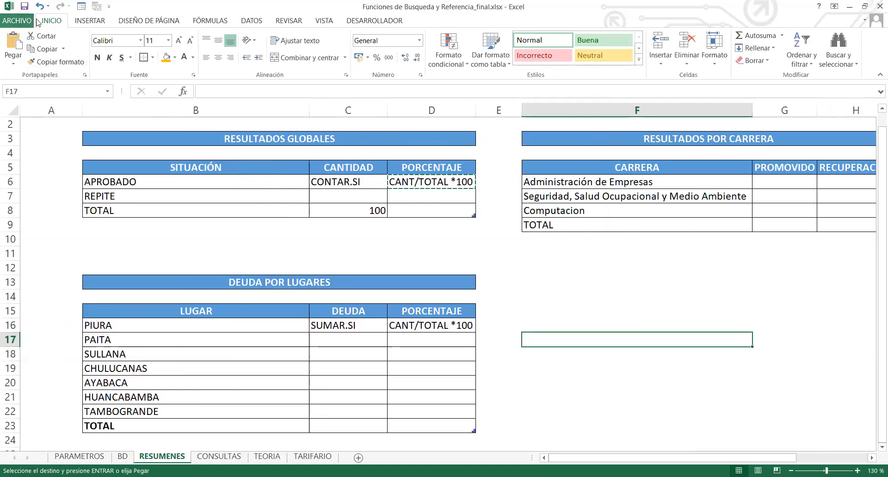
pyautogui.click(25, 6)
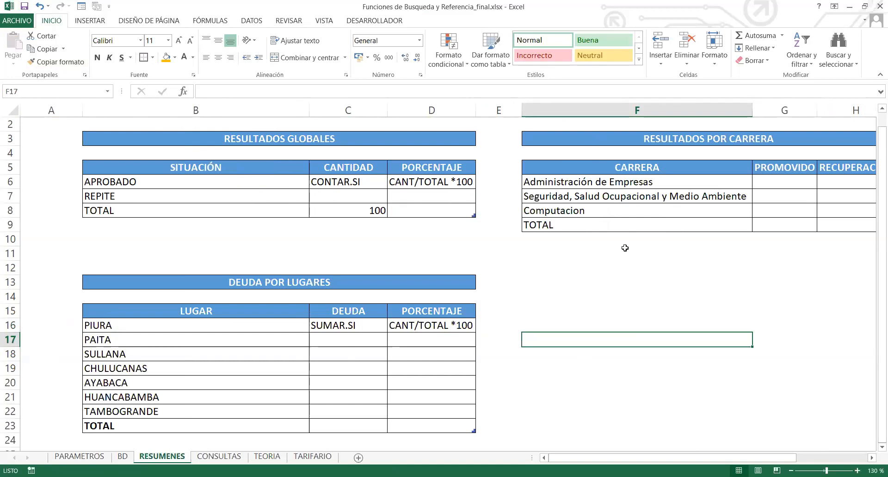
pyautogui.click(20, 5)
# Review the value cells of the DEUDA POR LUGARES table and of the RESULTADOS GLOBALES table.
pyautogui.click(528, 300)
pyautogui.moveTo(345, 325); pyautogui.dragTo(490, 424)
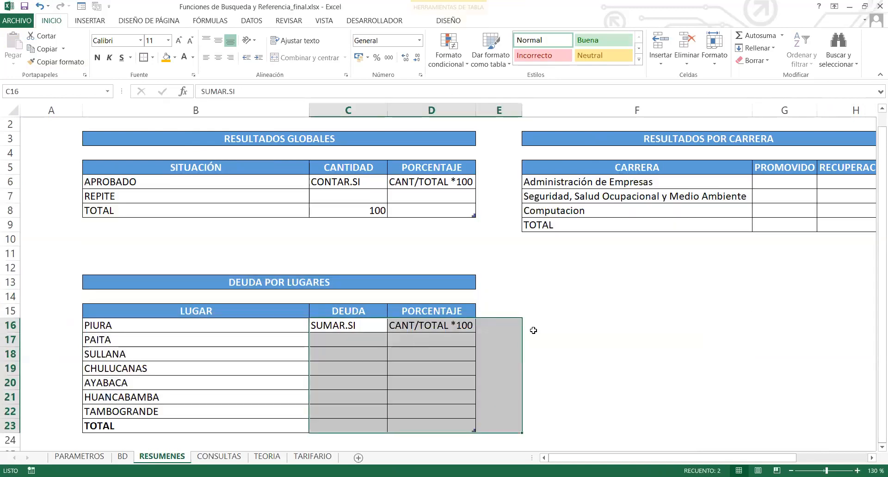
pyautogui.click(534, 328)
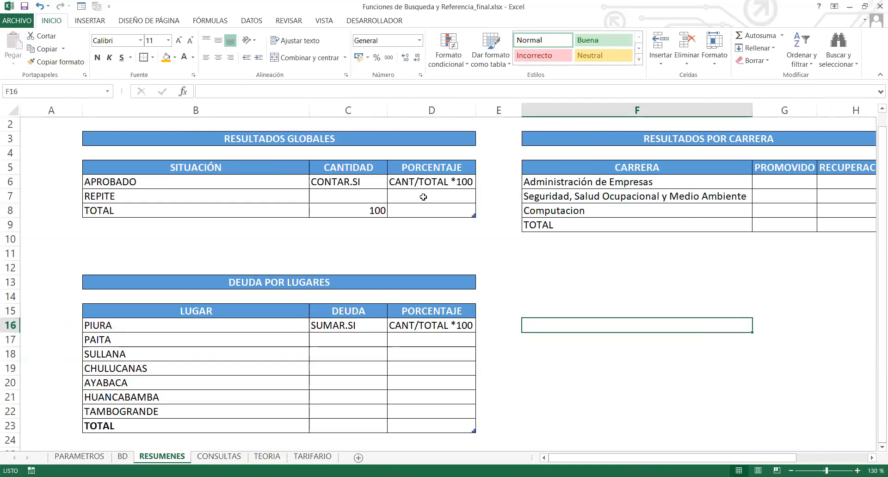
pyautogui.moveTo(364, 184); pyautogui.dragTo(443, 207)
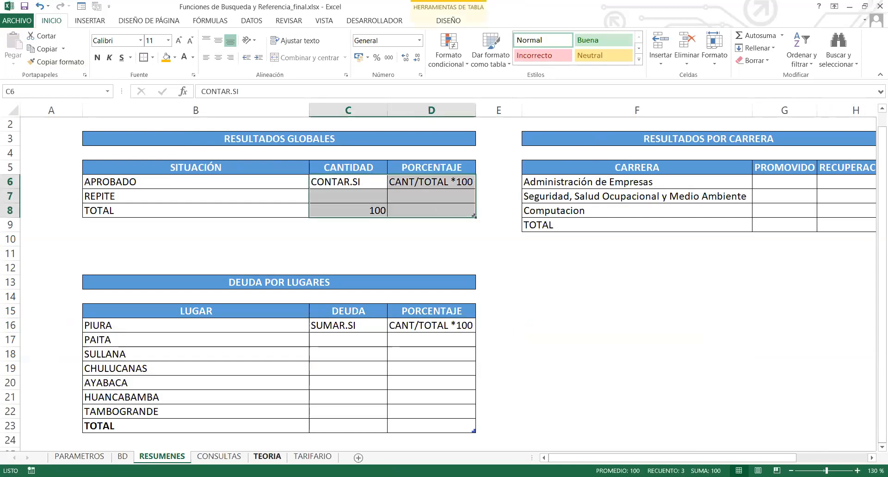
# Switch to File Explorer, open the Ejercicios Practicos folder inside Excel Basico Virtual and select all the workbooks in it.
pyautogui.click(259, 476)
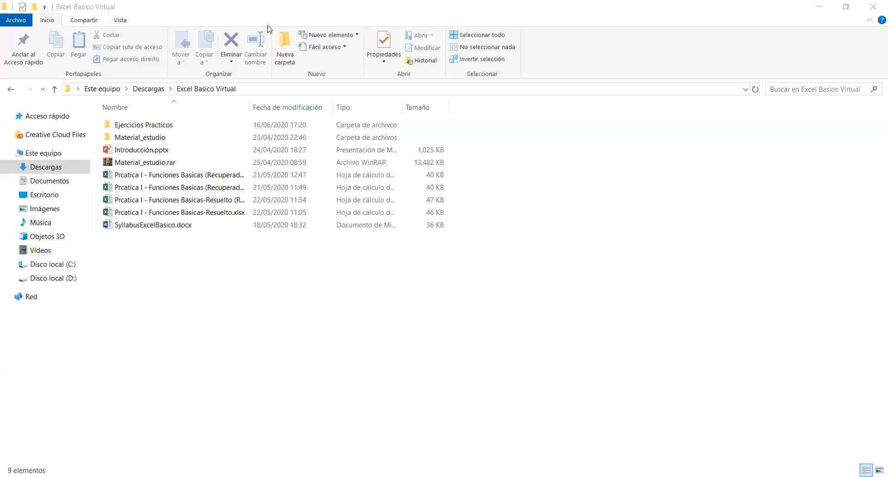
pyautogui.click(159, 124)
pyautogui.doubleClick(159, 125)
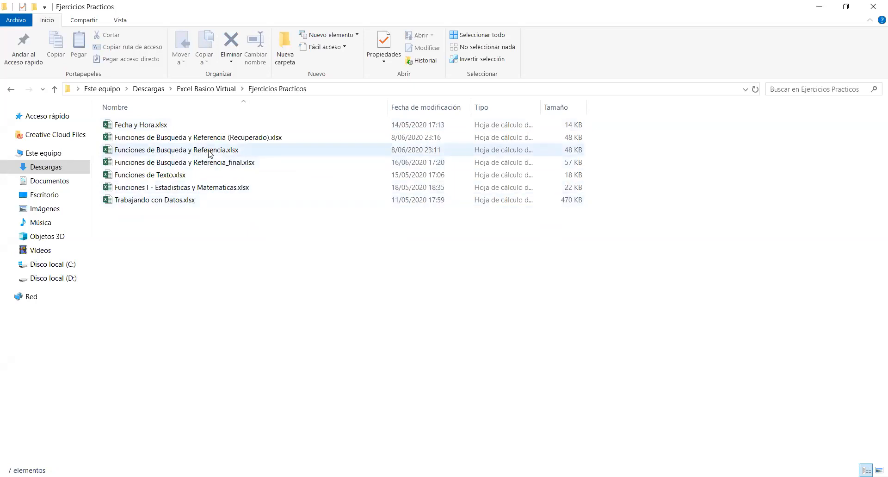
pyautogui.moveTo(190, 229); pyautogui.dragTo(174, 125)
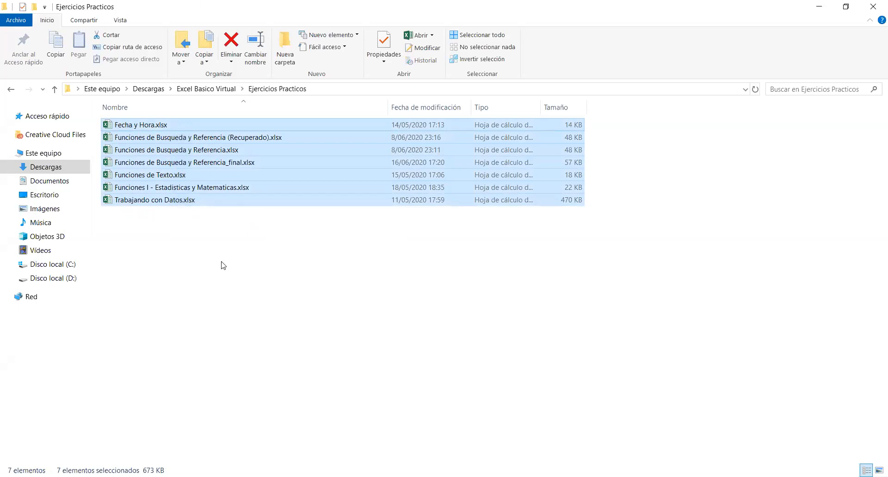
# Open the Disco local (D:) drive and show its contents in a maximised window.
pyautogui.click(66, 271)
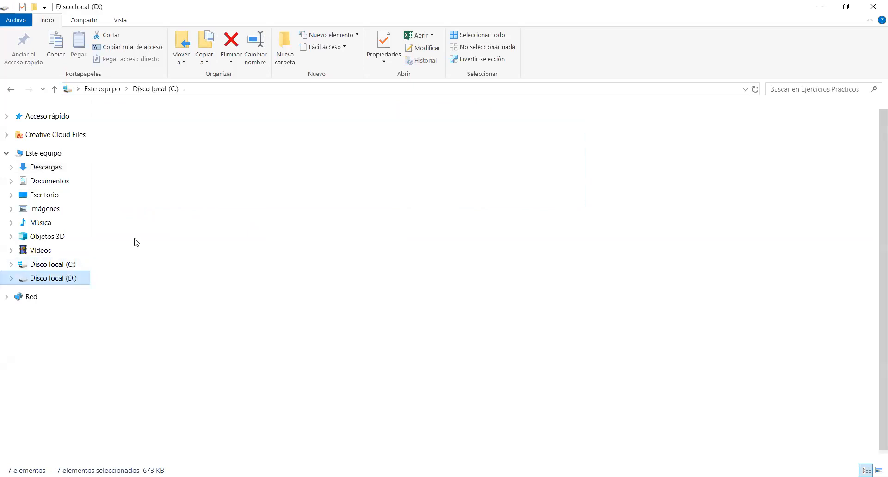
pyautogui.click(828, 6)
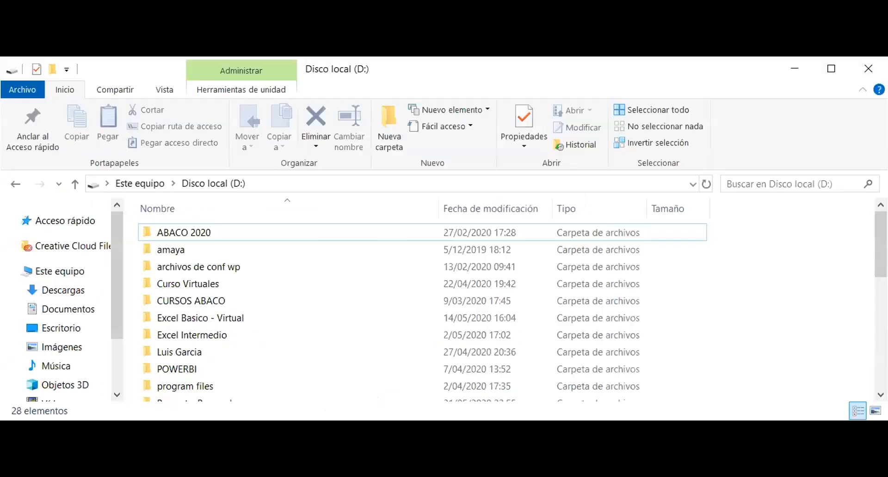
pyautogui.doubleClick(586, 69)
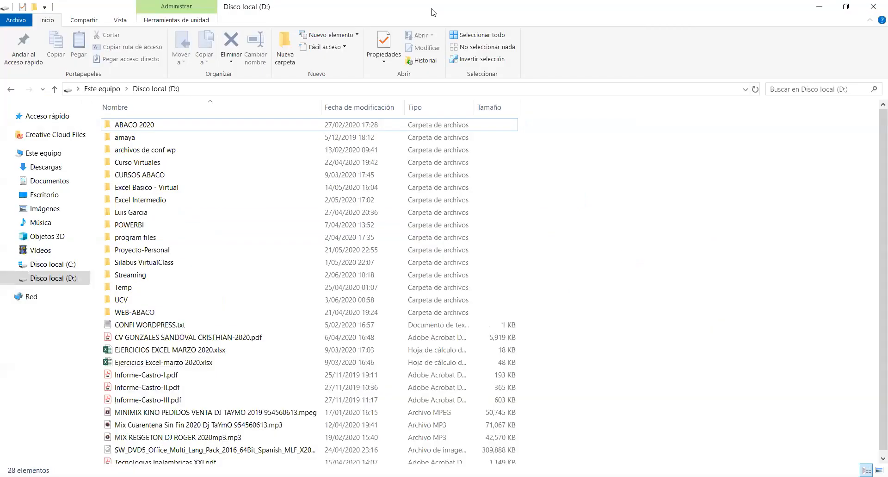